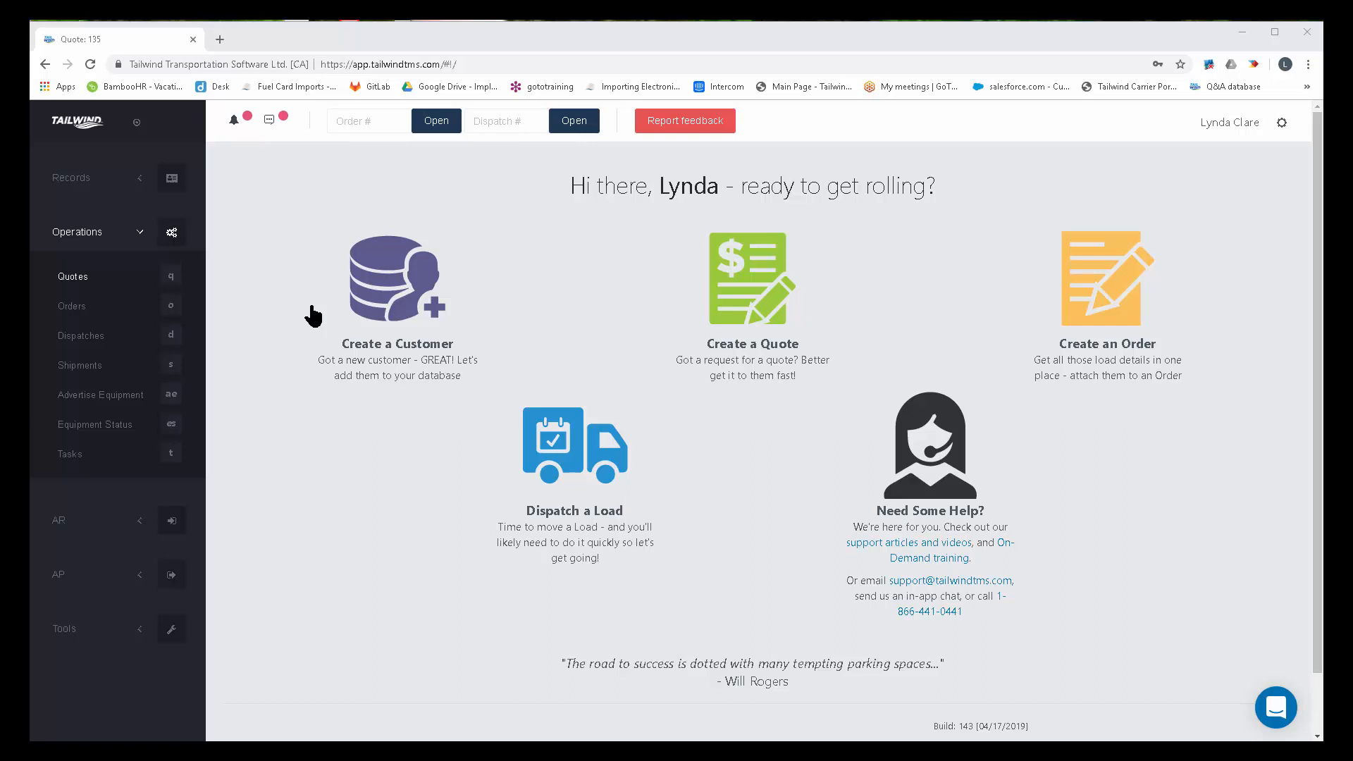
# Step: Open quote 135 from the quote list and review its quote number and revenue summary
pyautogui.click(66, 282)
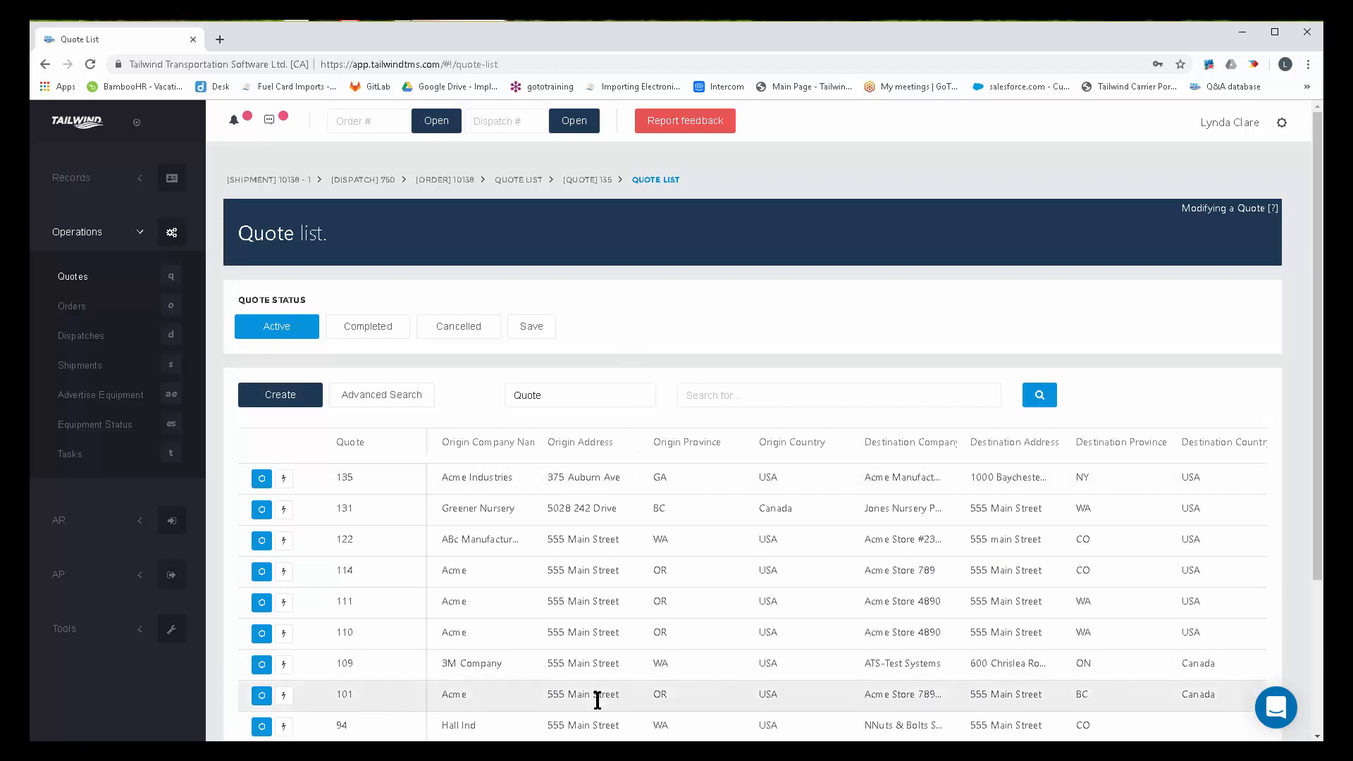
pyautogui.click(262, 480)
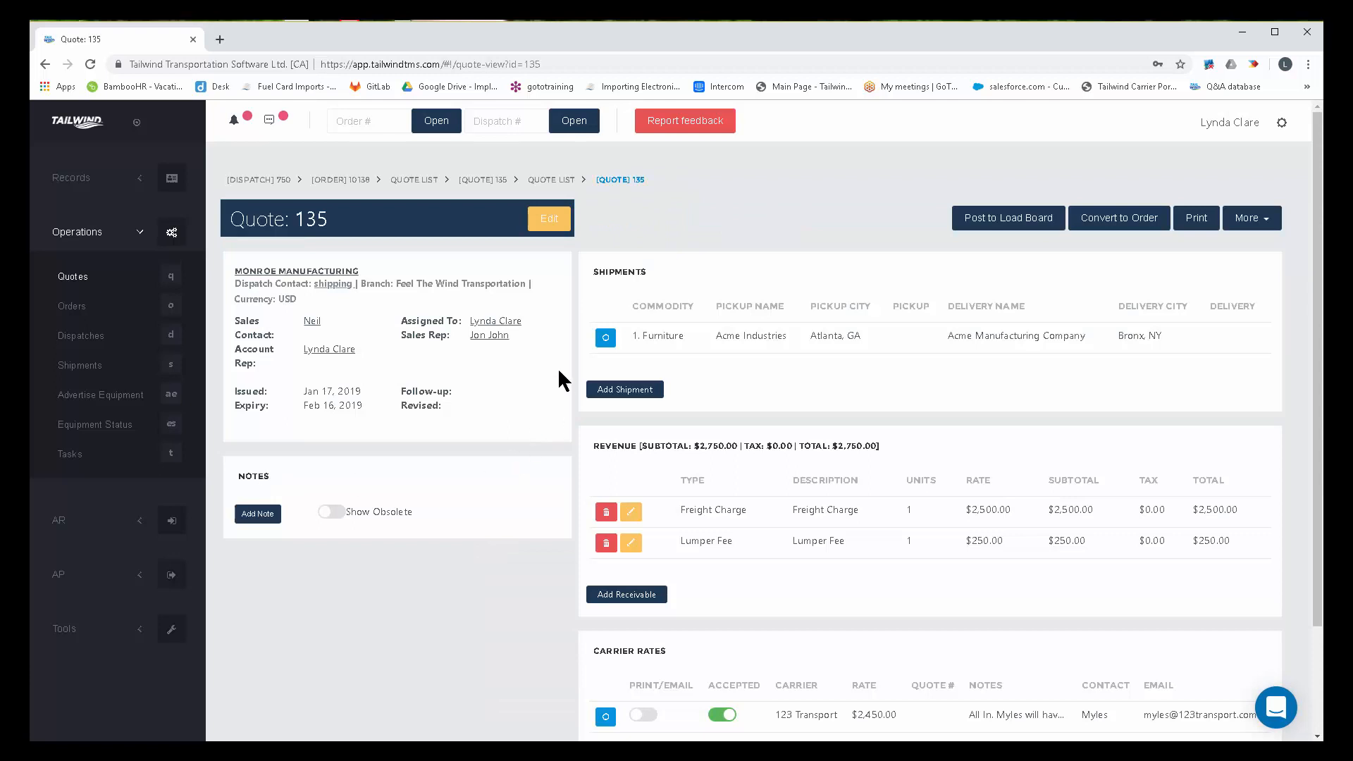
pyautogui.moveTo(331, 224); pyautogui.dragTo(294, 225)
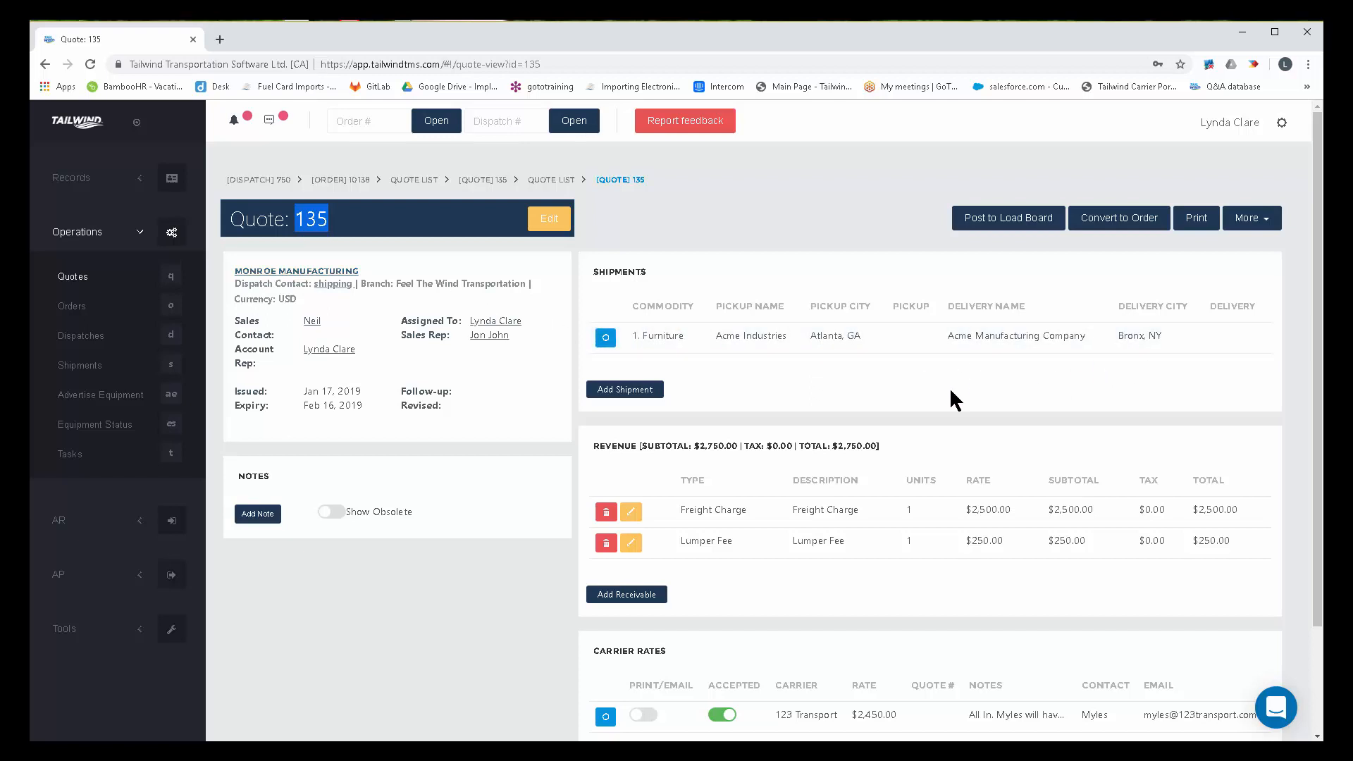
pyautogui.tripleClick(590, 446)
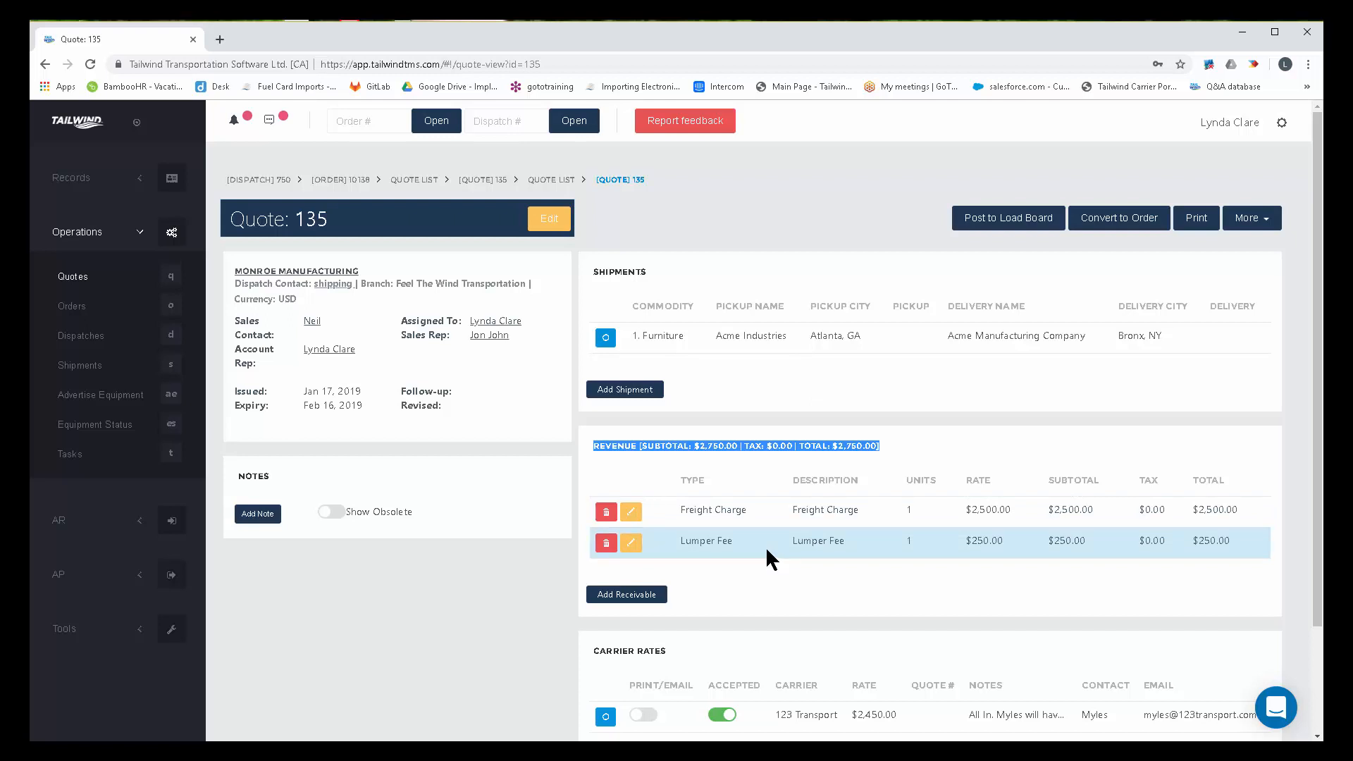
# Step: Return to the quote list and start creating a new quote
pyautogui.click(77, 282)
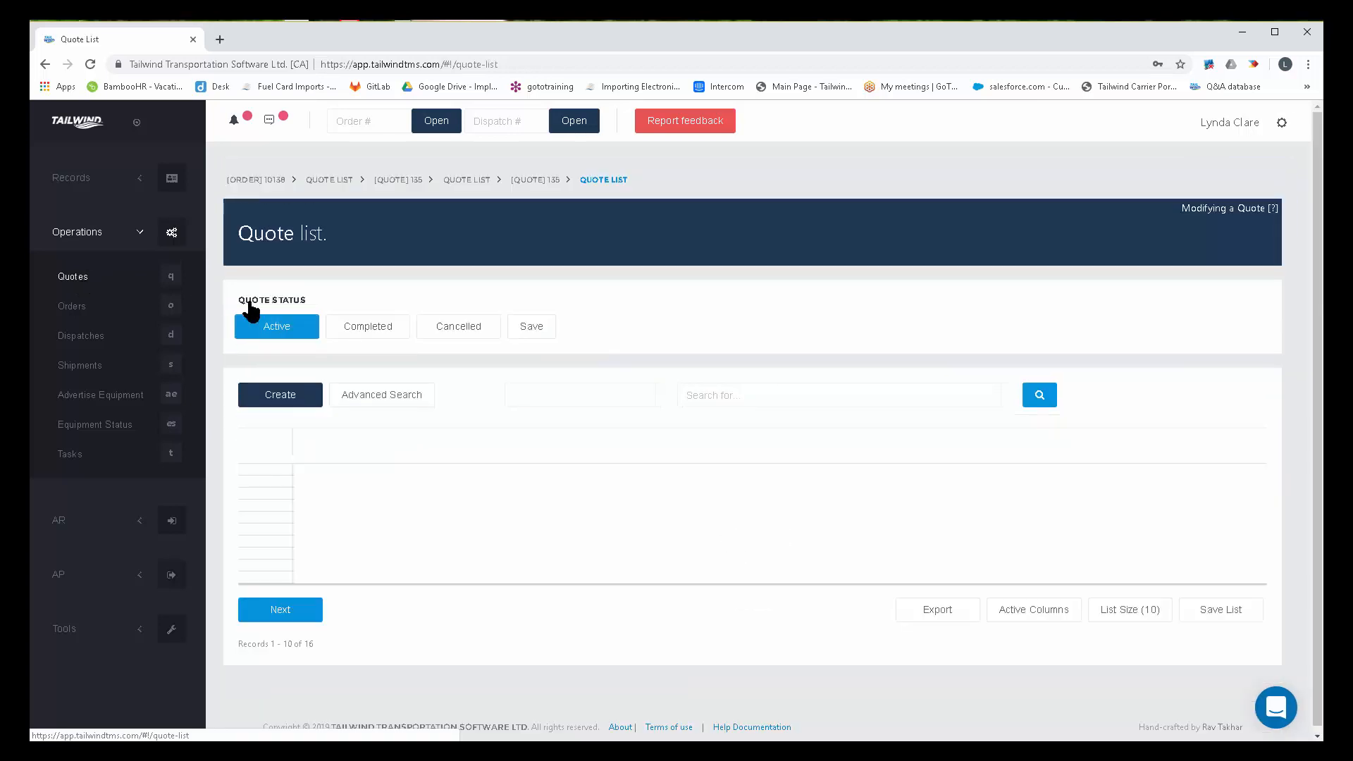
pyautogui.click(290, 400)
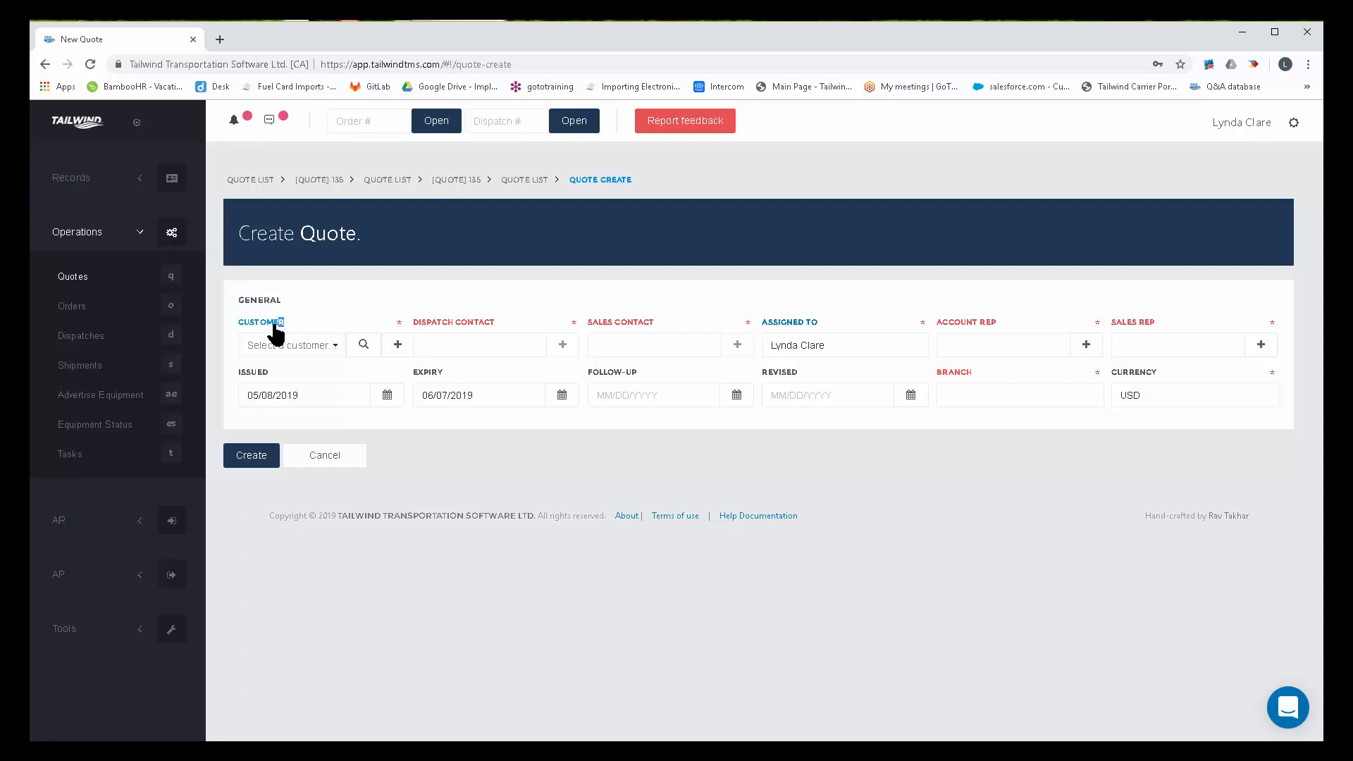
pyautogui.moveTo(283, 322); pyautogui.dragTo(235, 318)
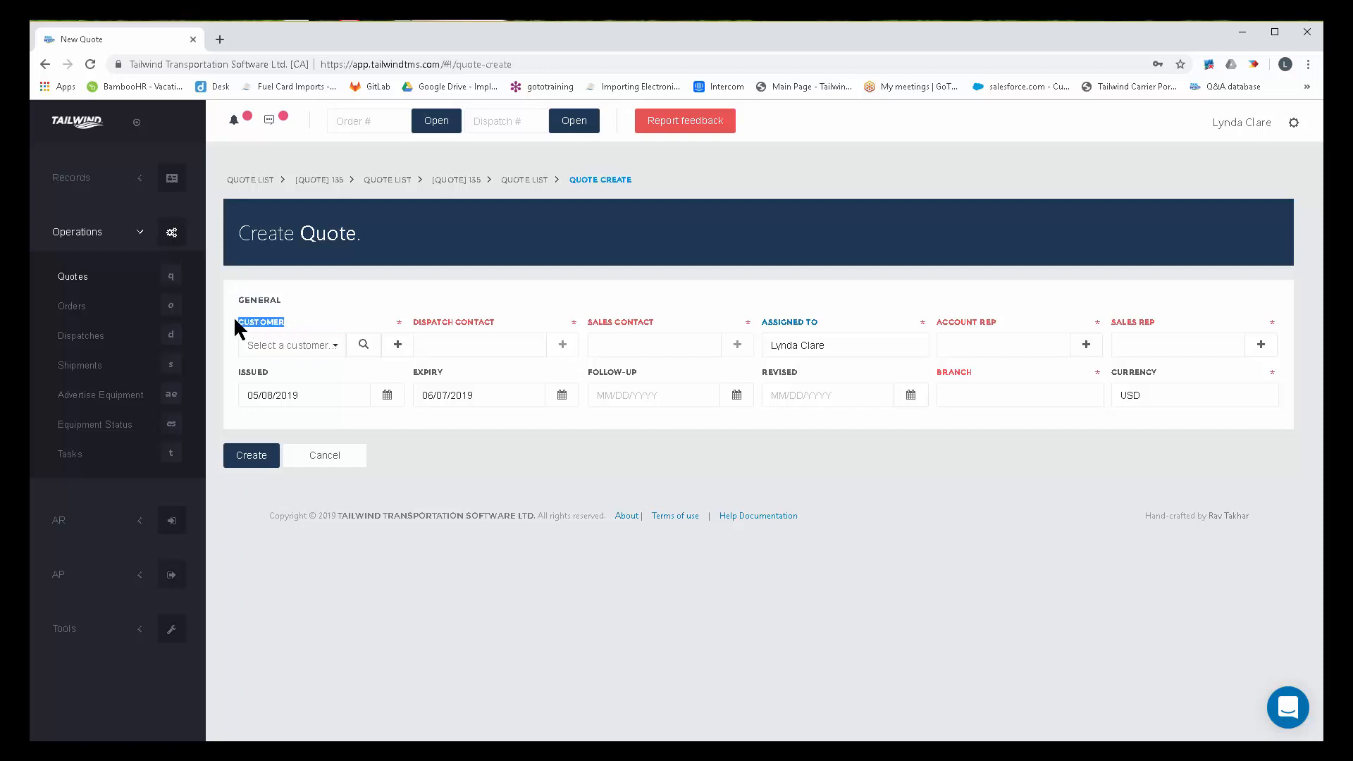
pyautogui.click(326, 347)
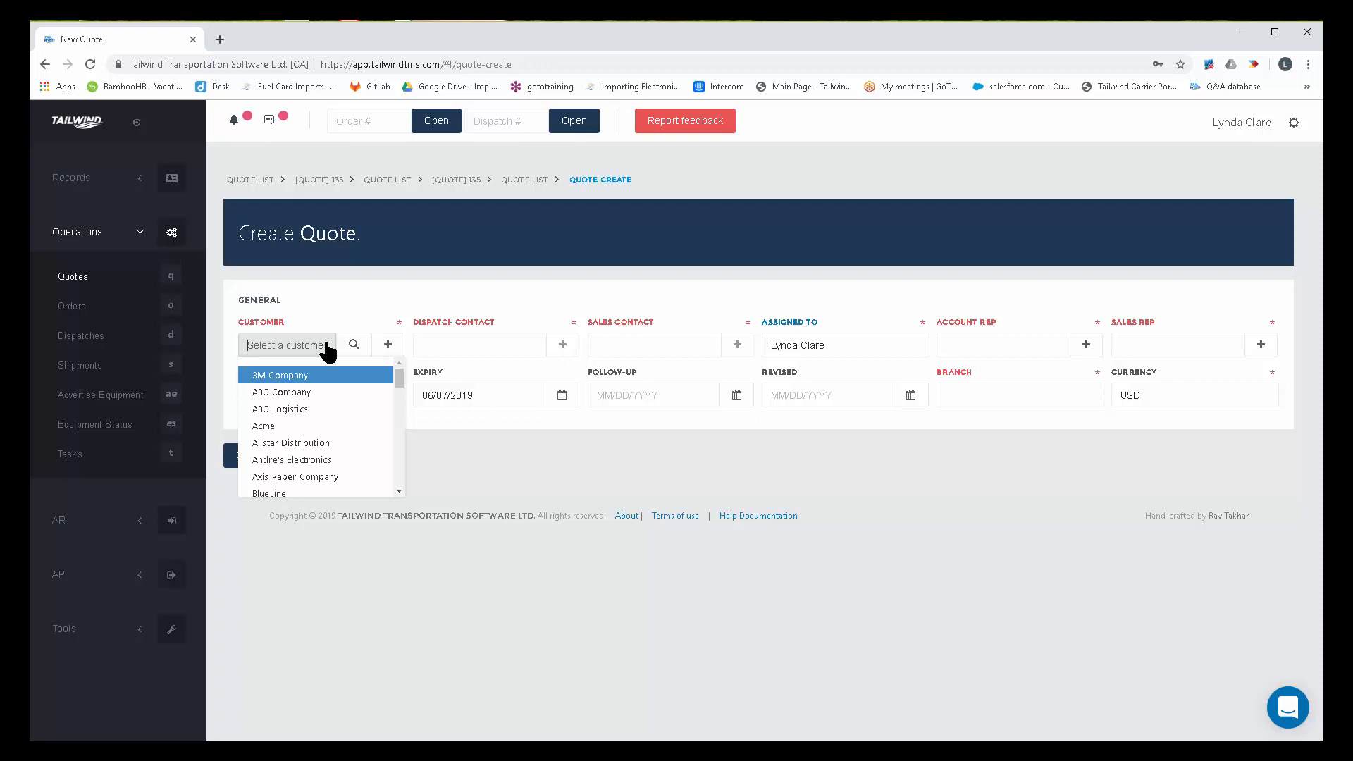
pyautogui.click(389, 347)
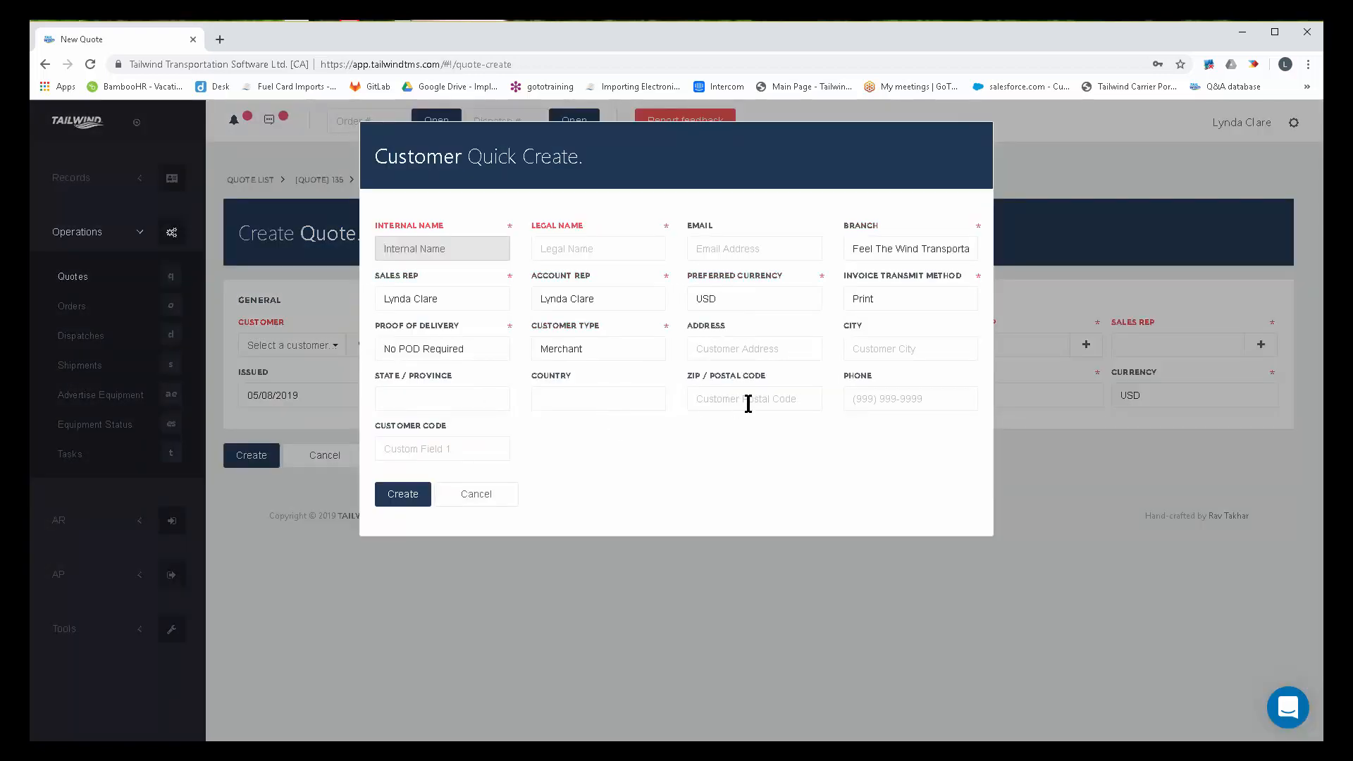
pyautogui.click(483, 497)
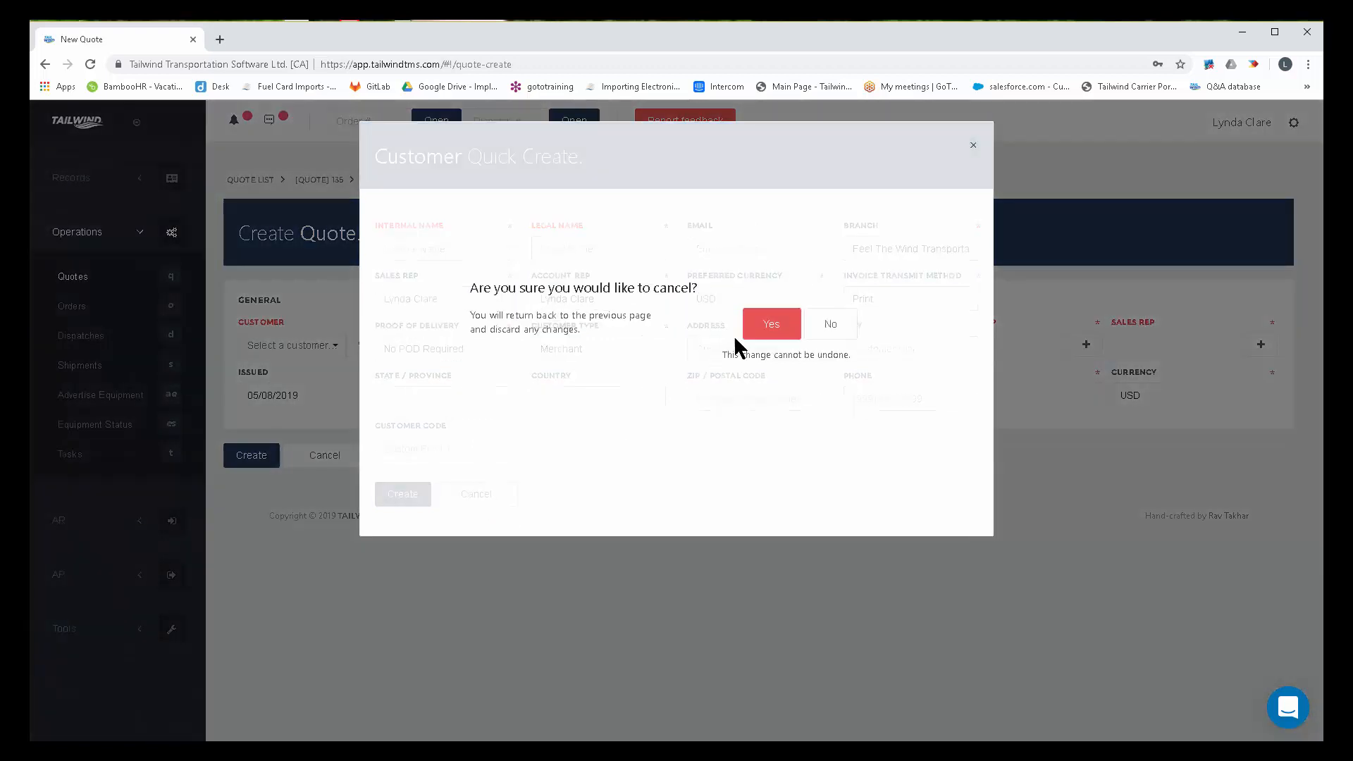
pyautogui.click(769, 326)
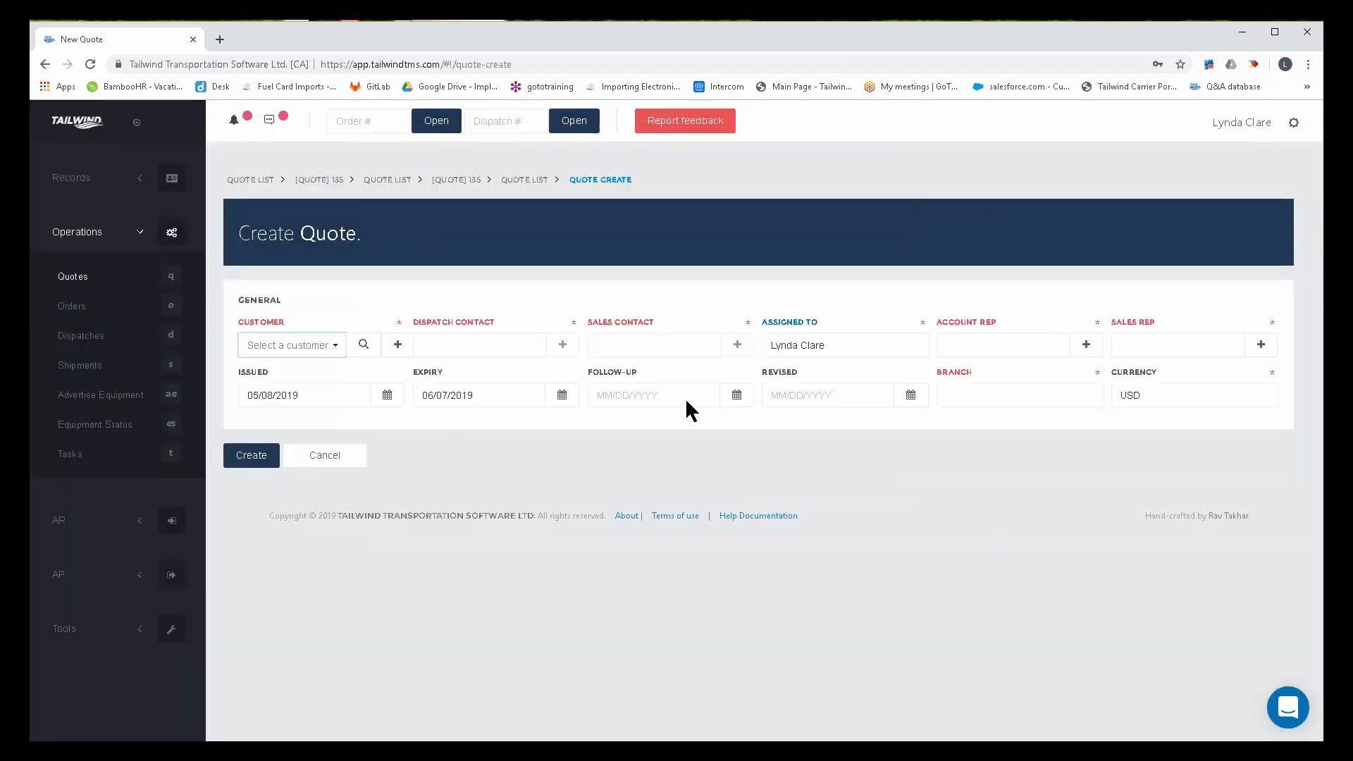
# Step: Search the customers for "joh" and set Johnson Logistics as the new quote's customer
pyautogui.click(324, 344)
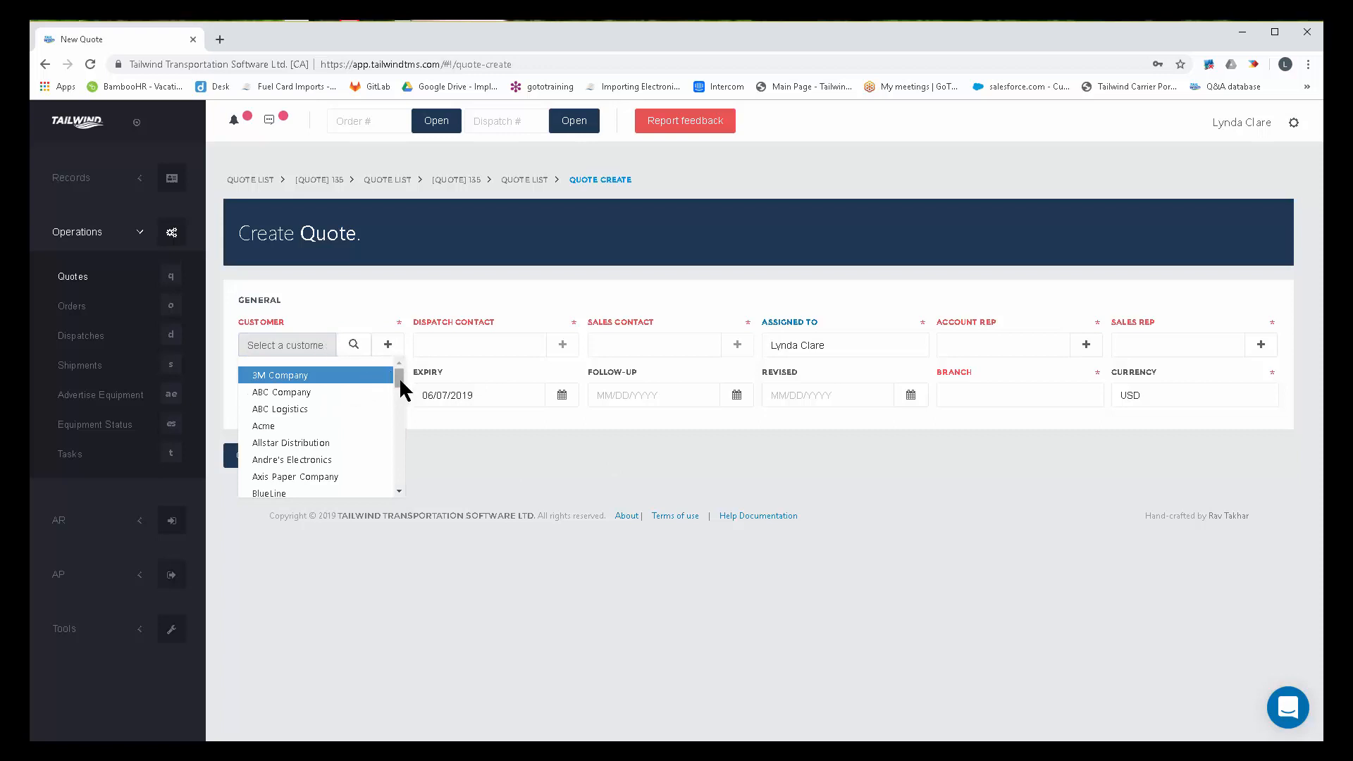
pyautogui.moveTo(399, 379); pyautogui.dragTo(387, 440)
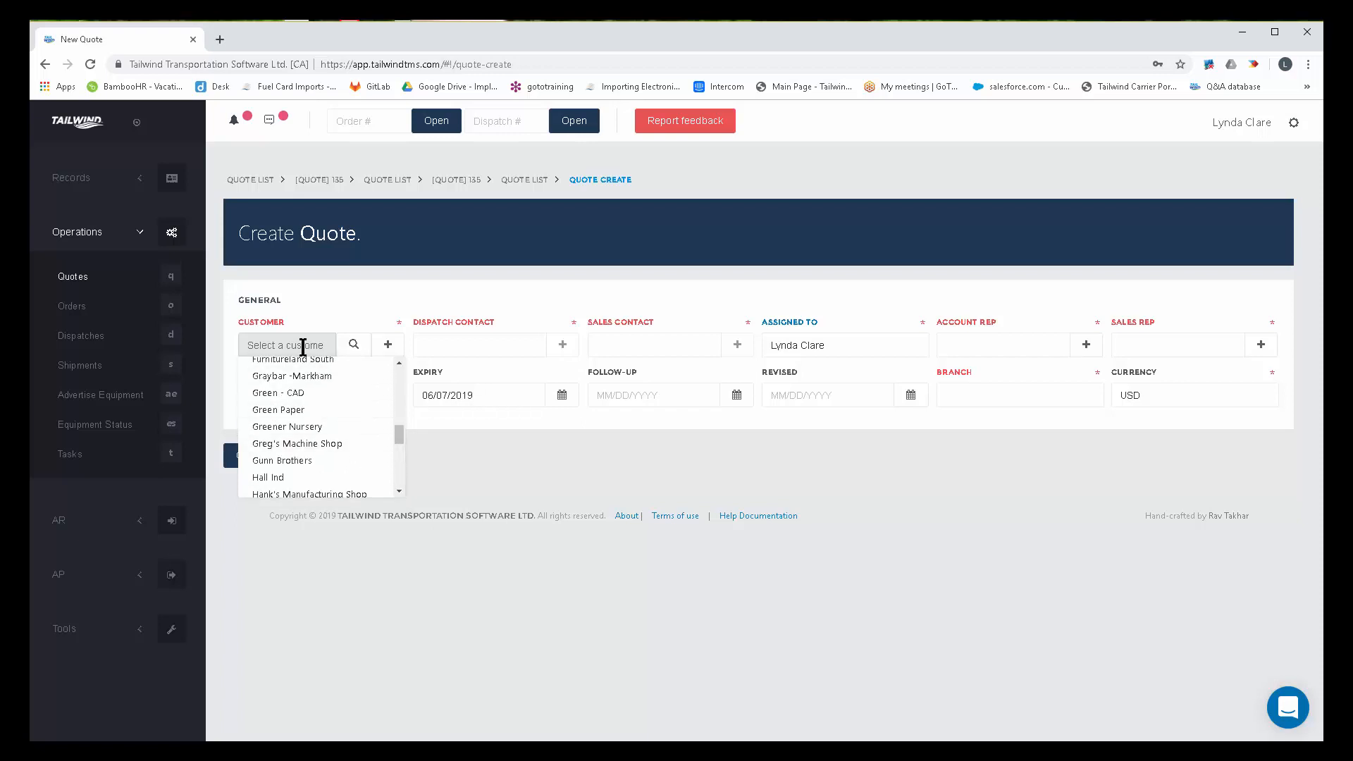
pyautogui.write('joh')
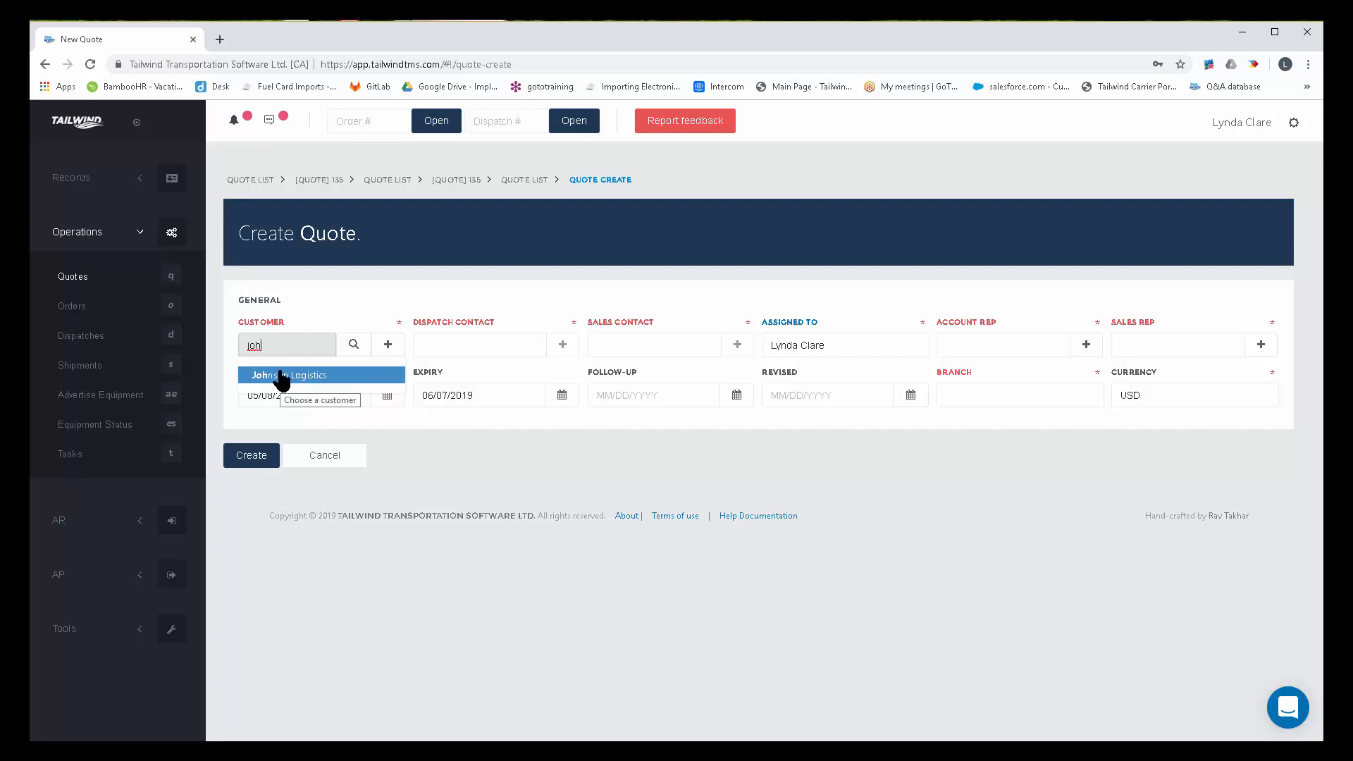
pyautogui.click(293, 379)
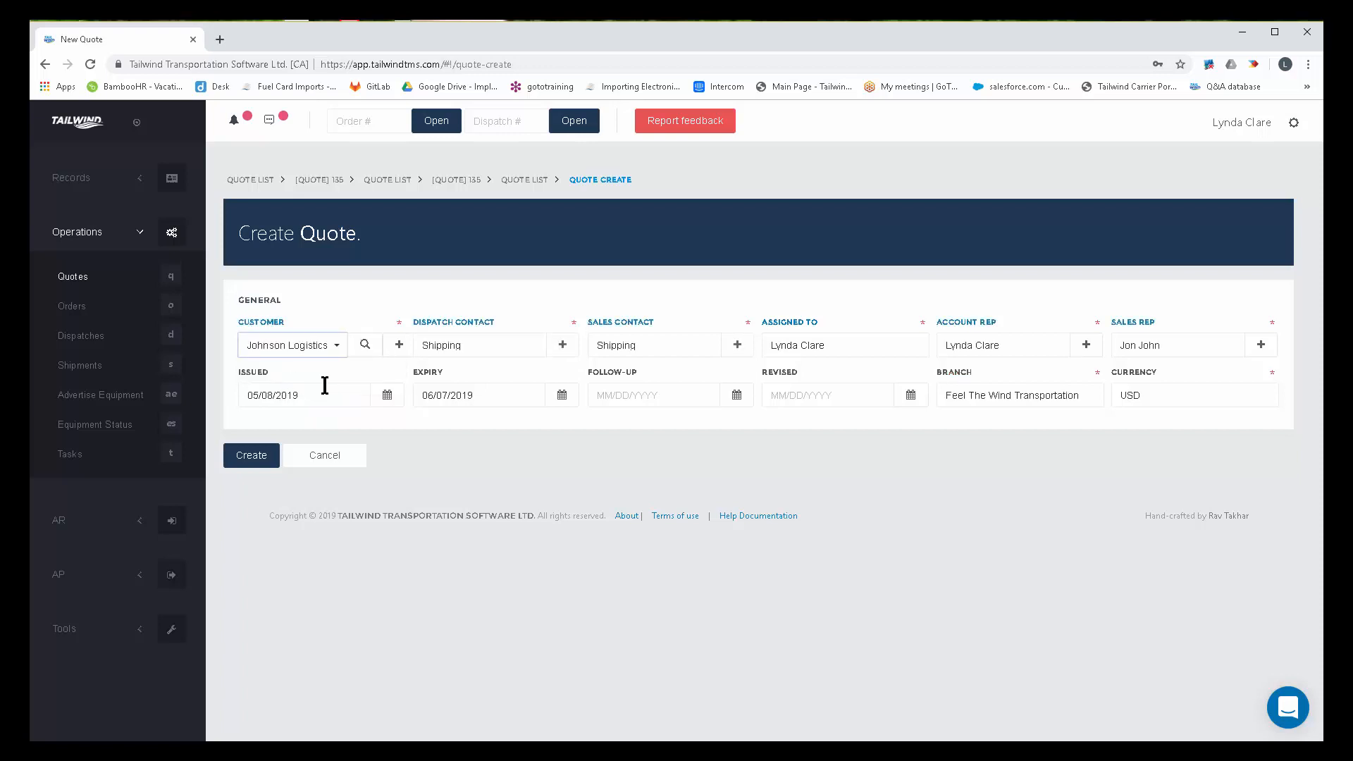
pyautogui.click(483, 347)
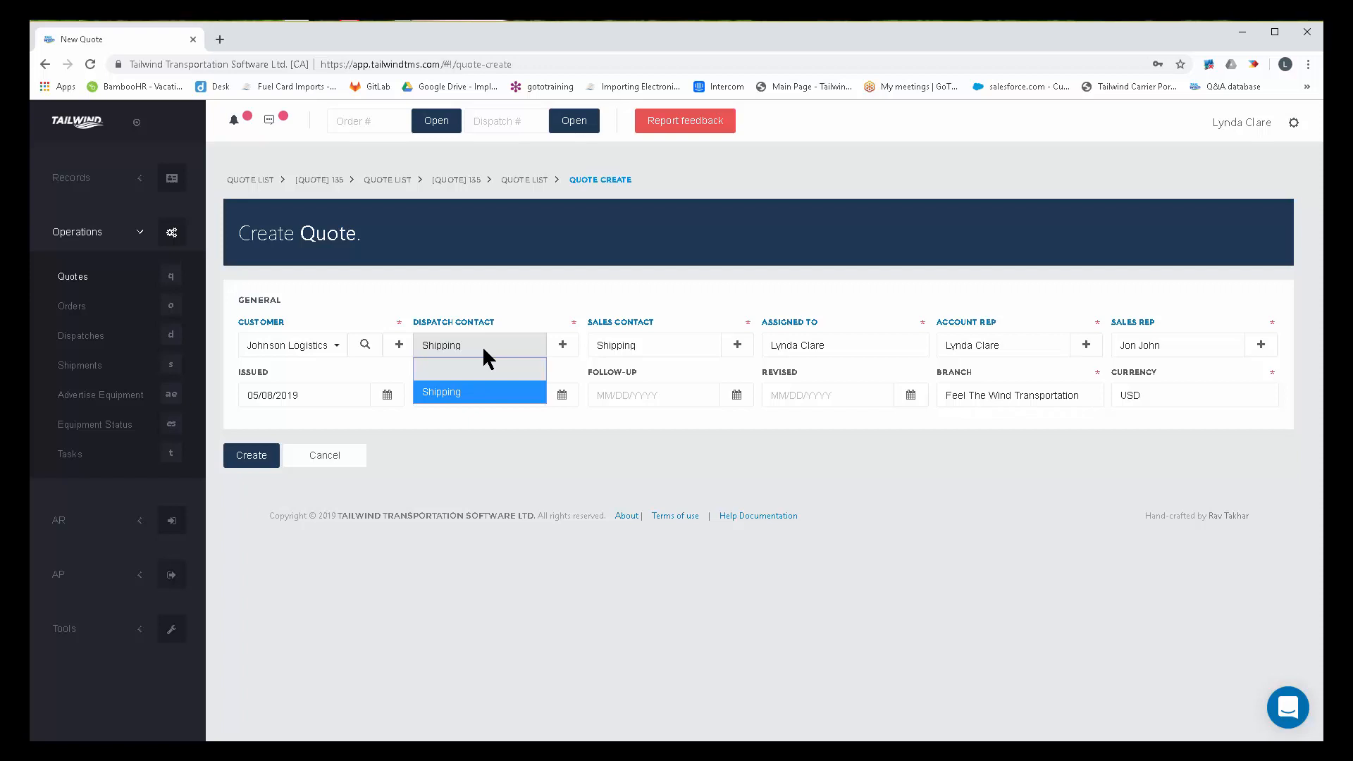
pyautogui.click(563, 346)
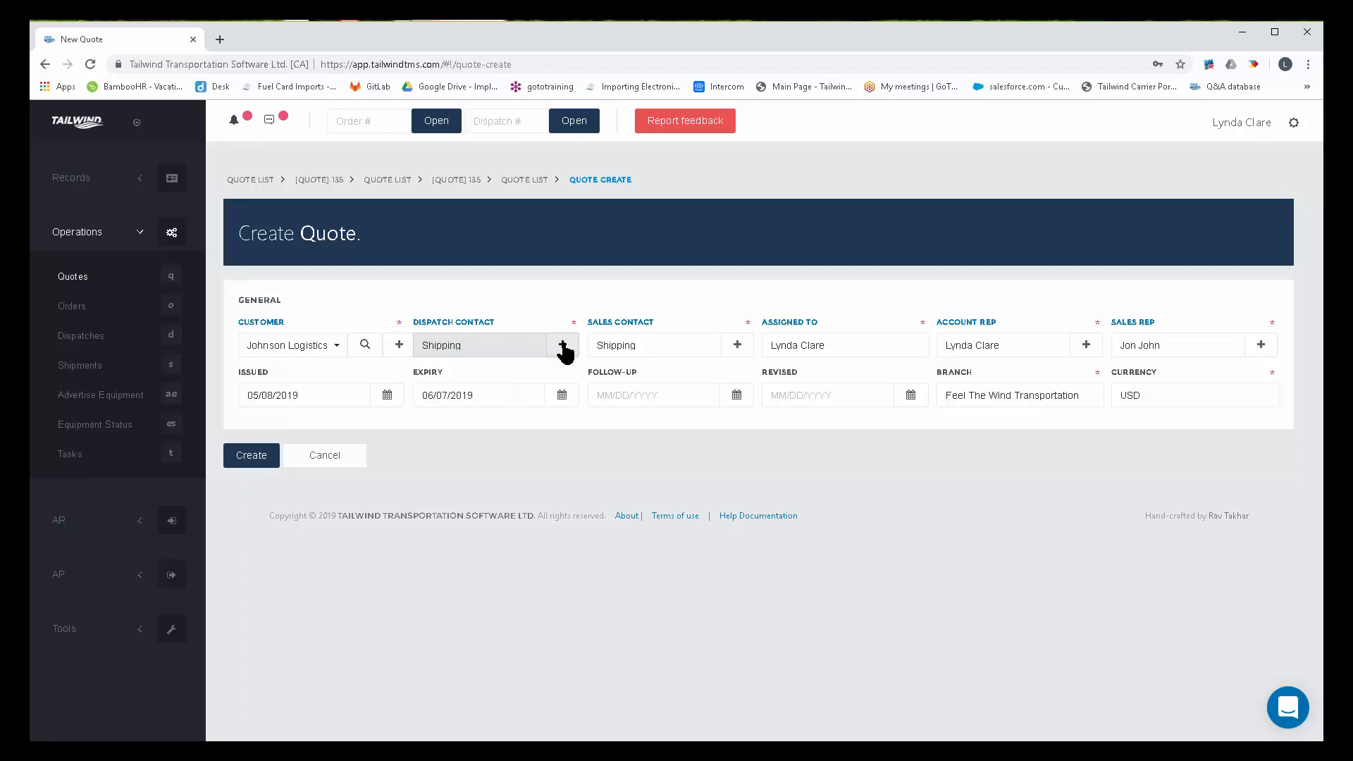
pyautogui.click(563, 346)
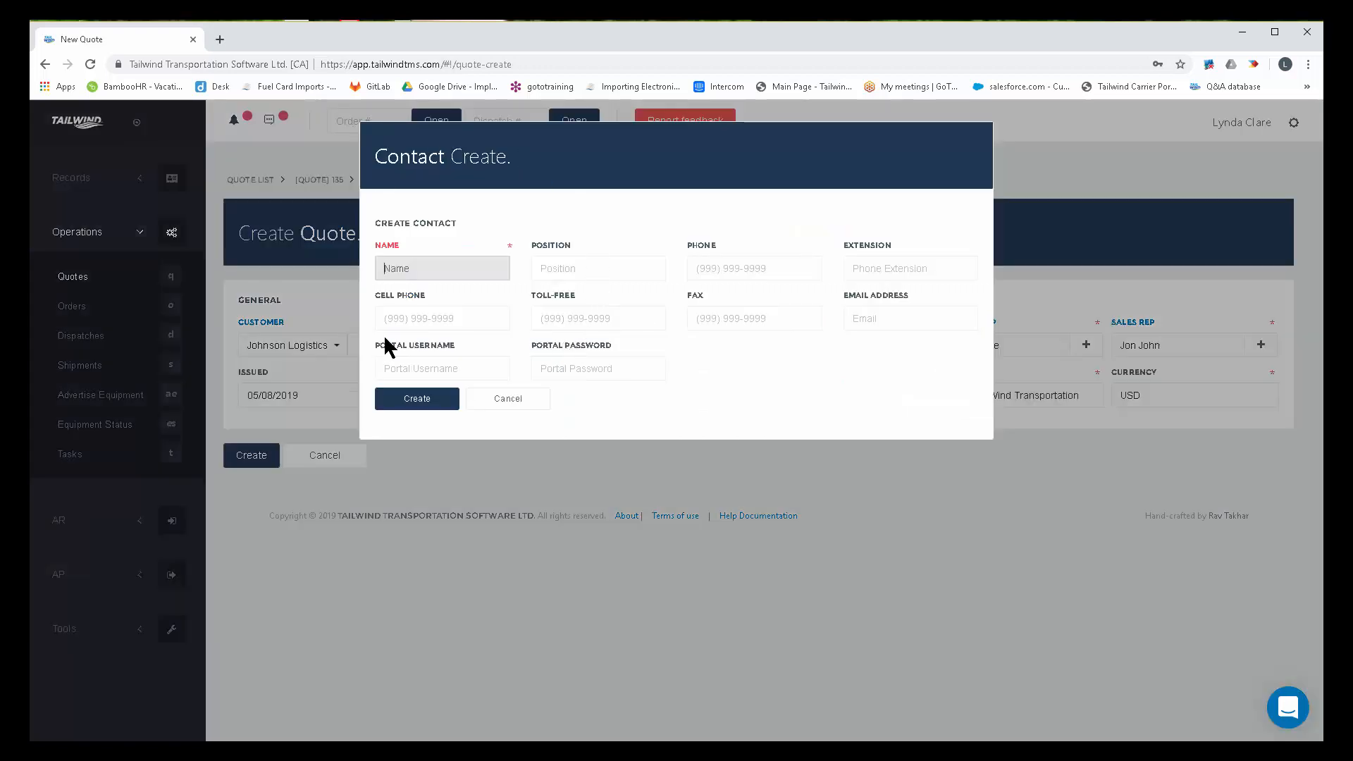
pyautogui.click(494, 402)
pyautogui.click(752, 283)
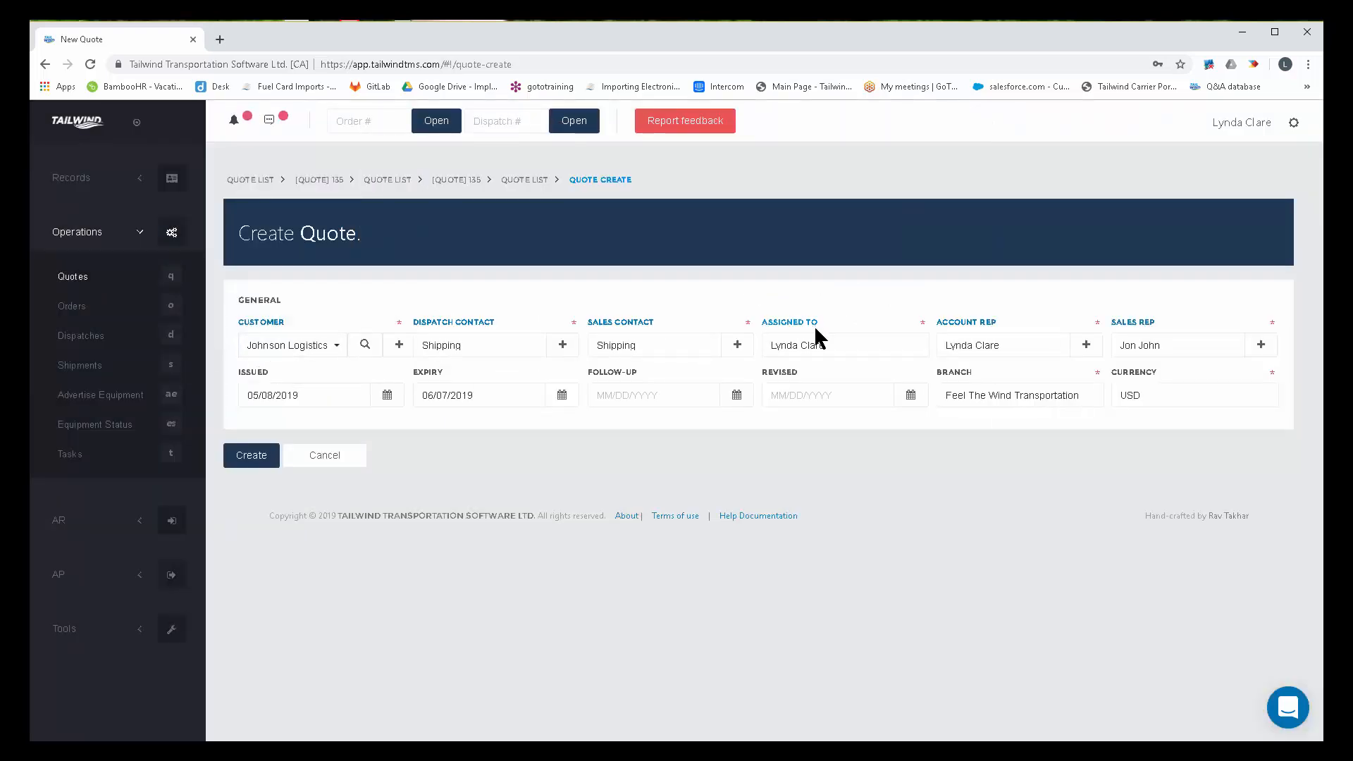
# Step: Change the new quote's account rep to the same person as its sales rep
pyautogui.moveTo(818, 325); pyautogui.dragTo(763, 327)
pyautogui.moveTo(1275, 123); pyautogui.dragTo(1208, 124)
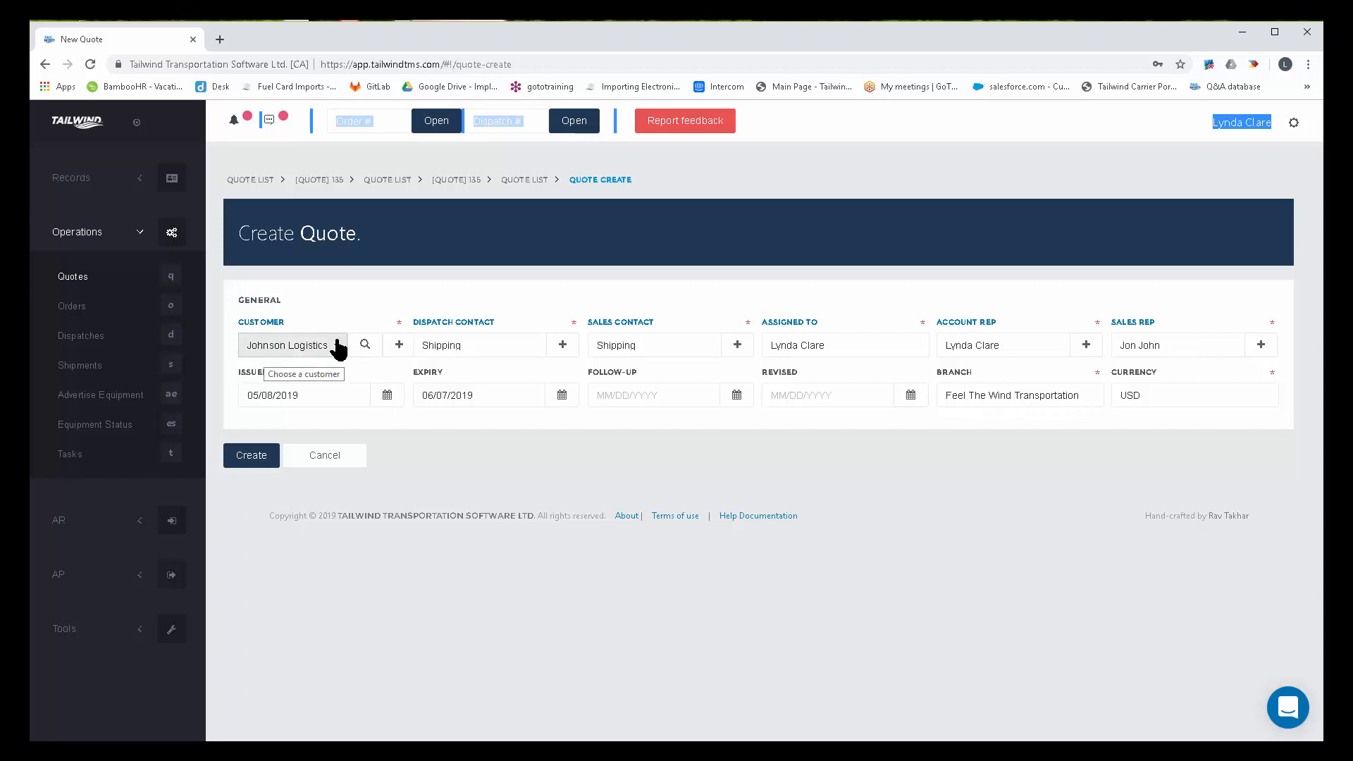
pyautogui.click(1030, 345)
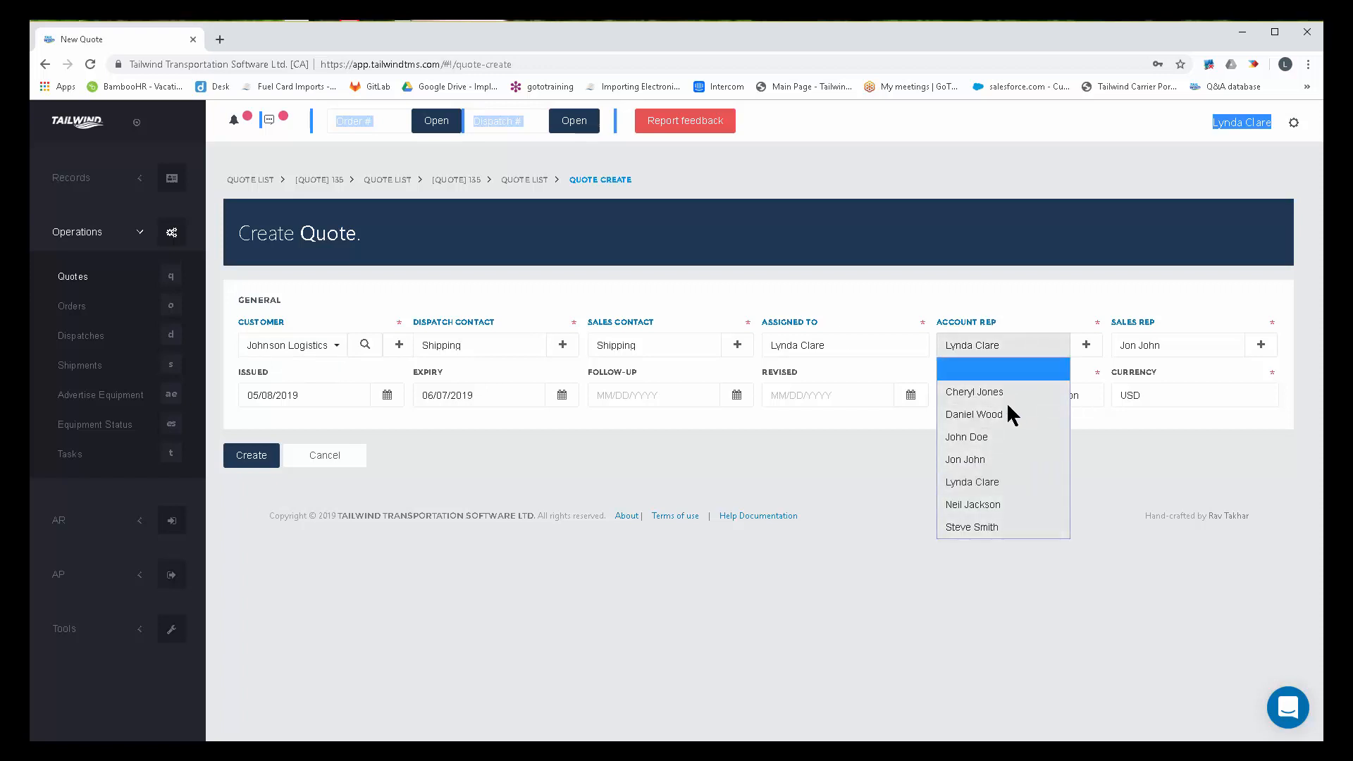
pyautogui.click(994, 459)
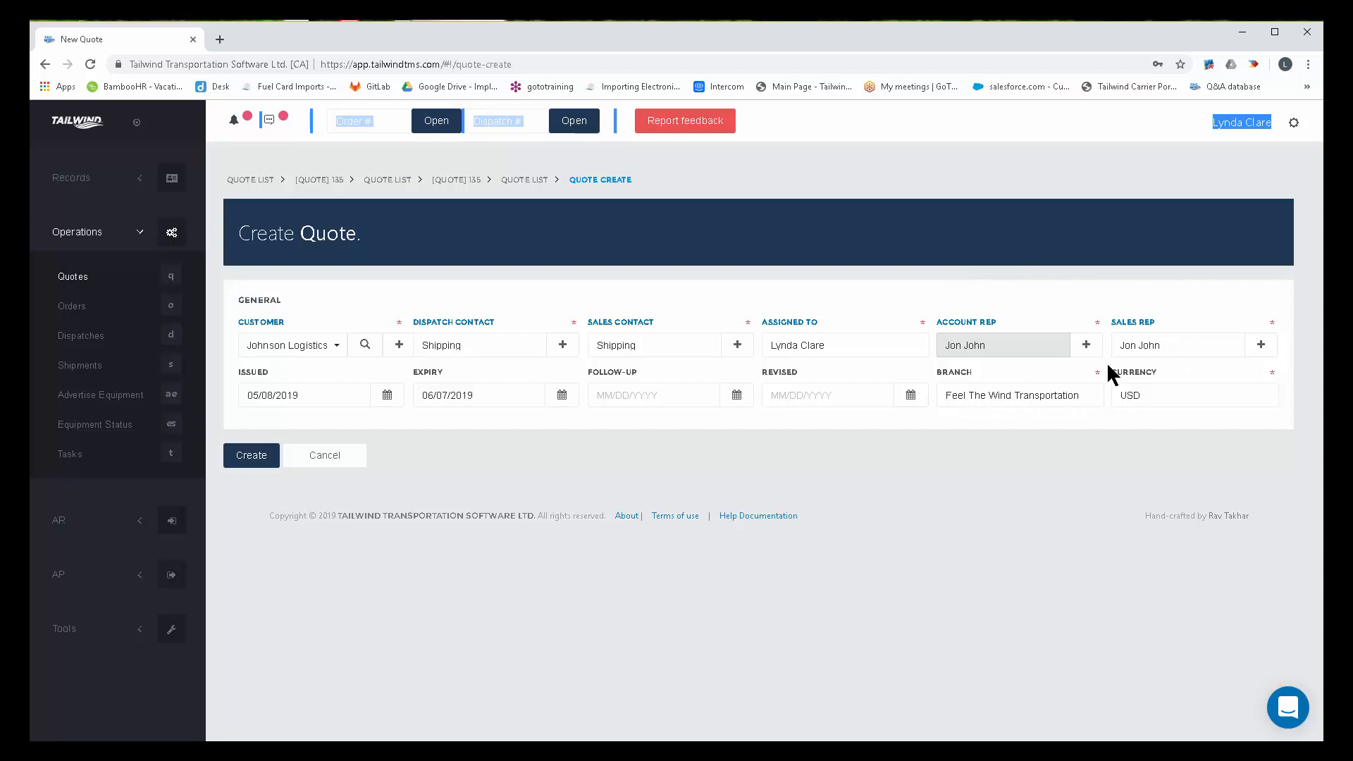
pyautogui.click(1040, 340)
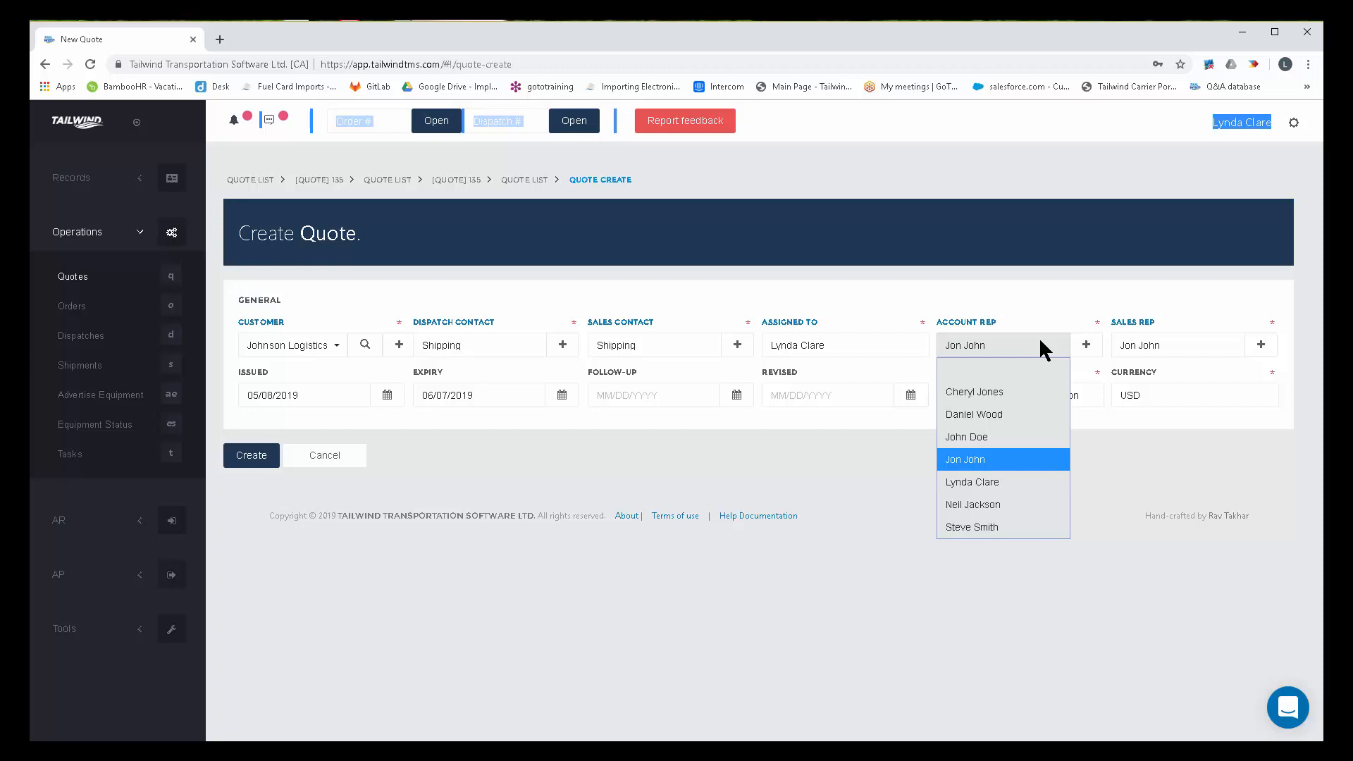
pyautogui.click(1040, 342)
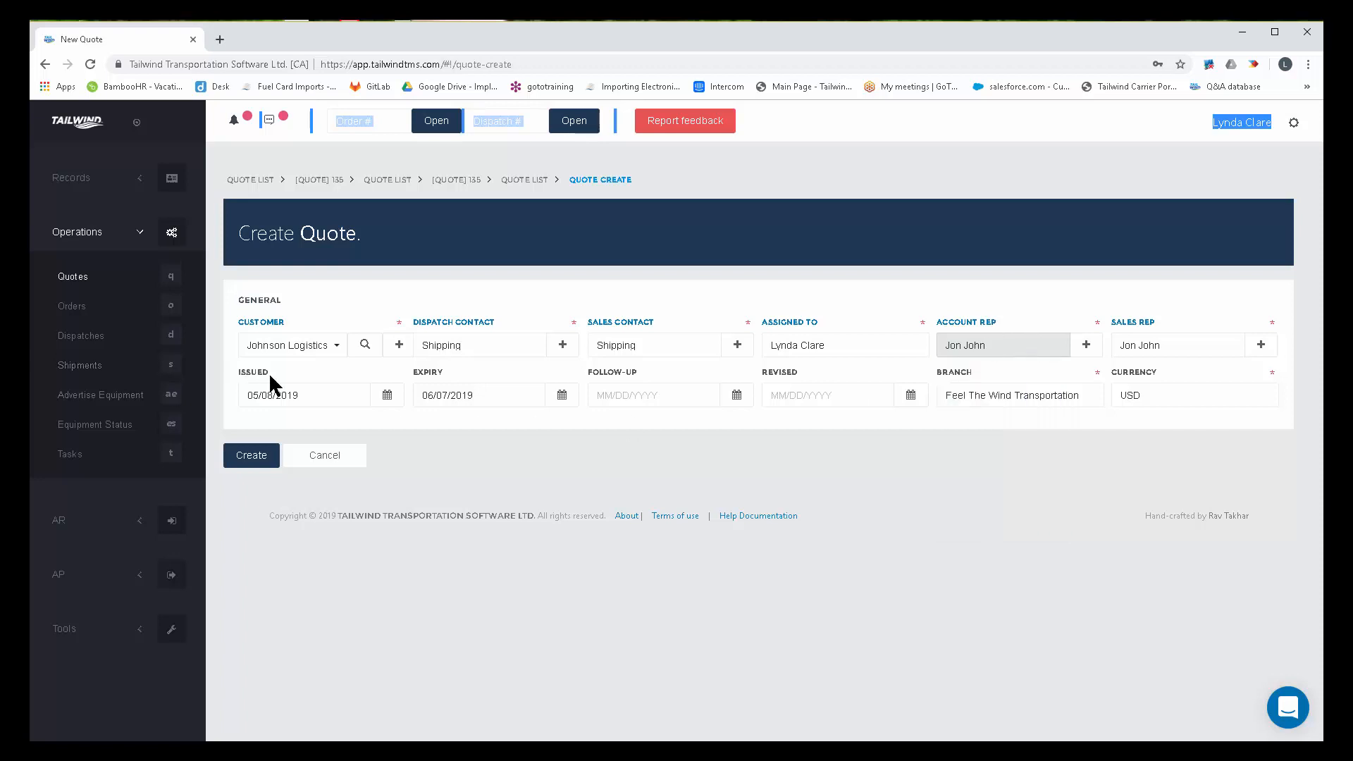
# Step: Review the issued, expiry, follow-up and revised date fields of the new quote, including the expiry calendar
pyautogui.moveTo(271, 373); pyautogui.dragTo(237, 375)
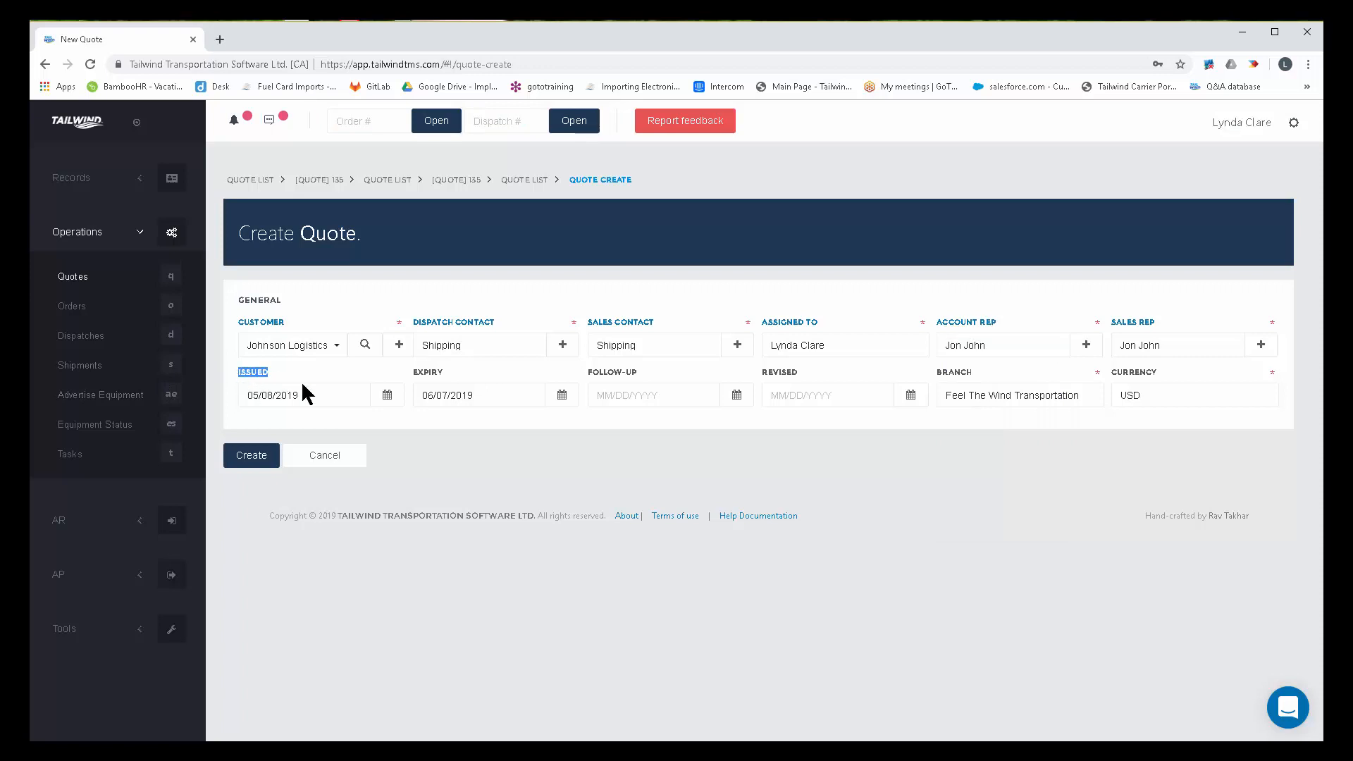
pyautogui.click(444, 375)
pyautogui.moveTo(482, 399); pyautogui.dragTo(413, 397)
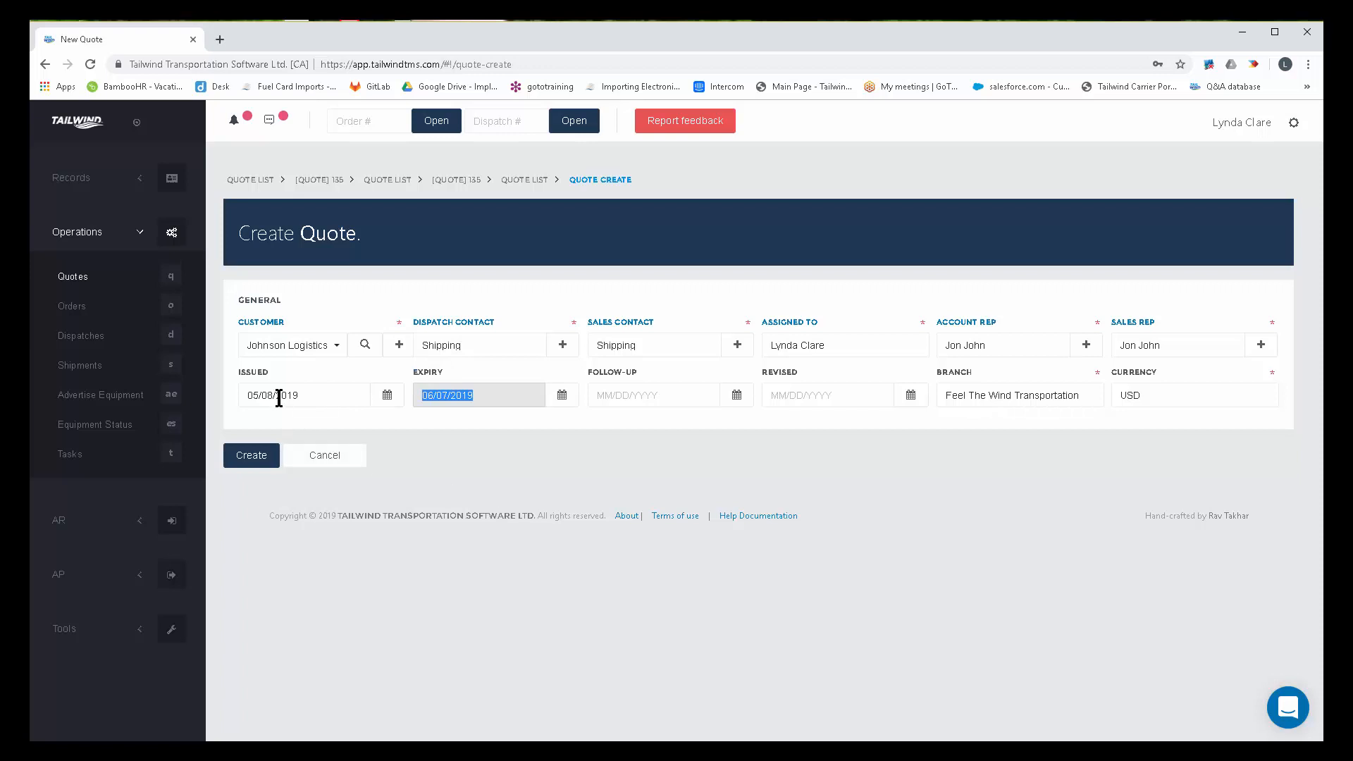
pyautogui.click(485, 399)
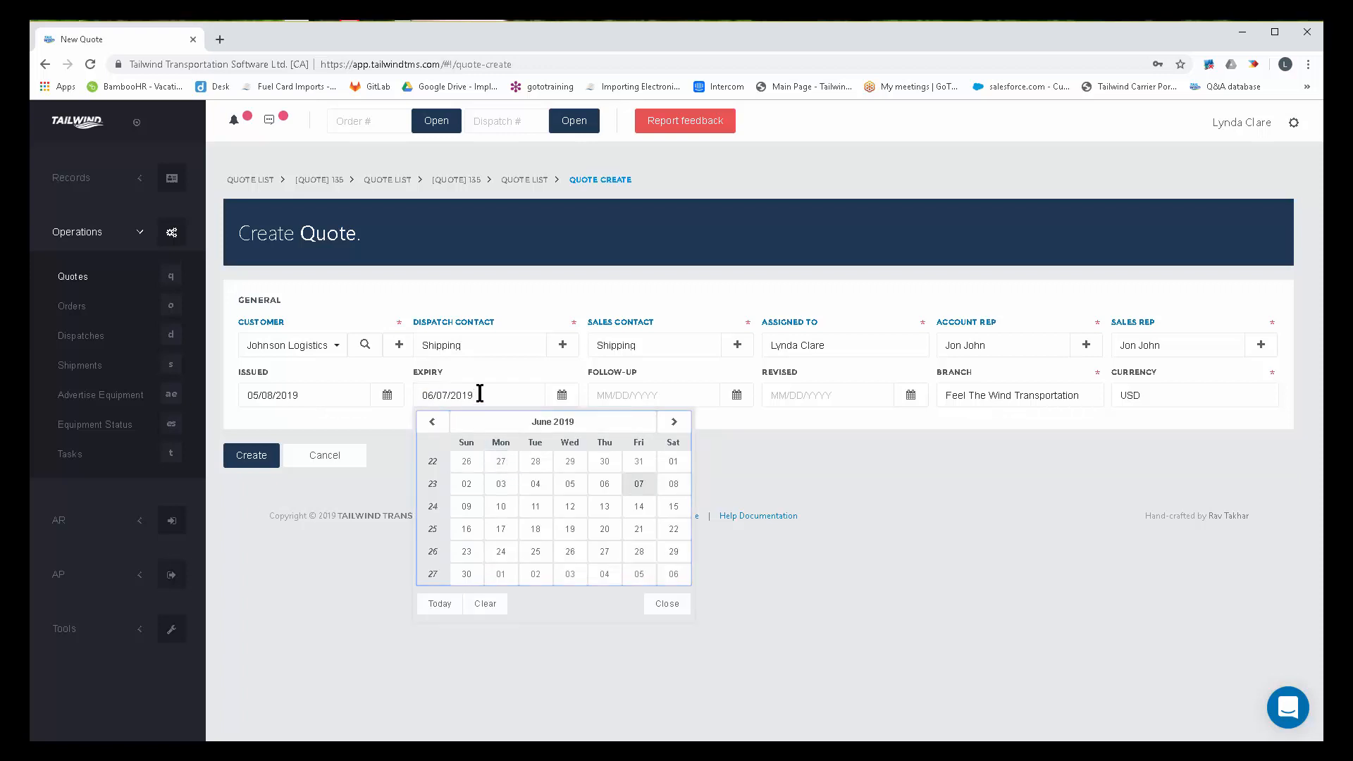
pyautogui.click(668, 381)
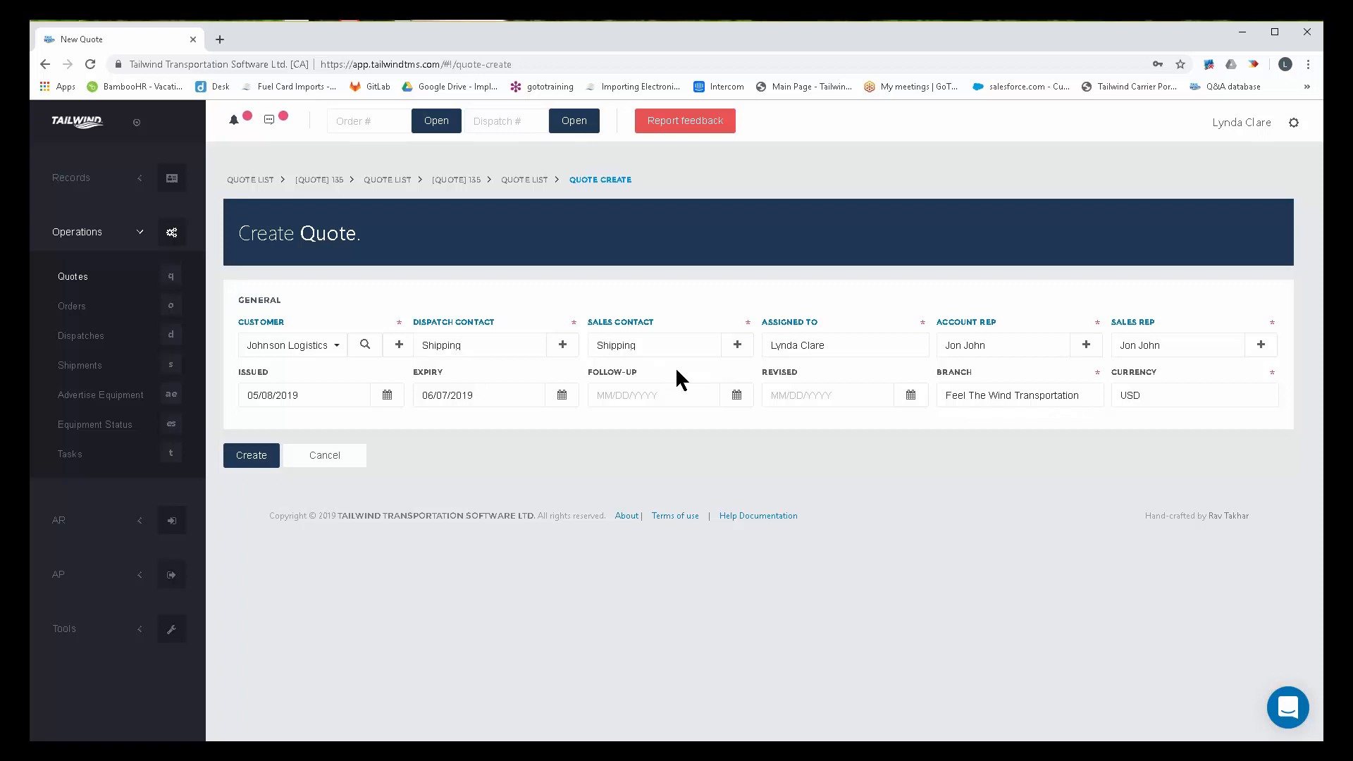
pyautogui.moveTo(794, 371); pyautogui.dragTo(757, 373)
# Step: Select the branch Feel The Wind Transportation and the currency USD, and create the quote
pyautogui.click(1012, 398)
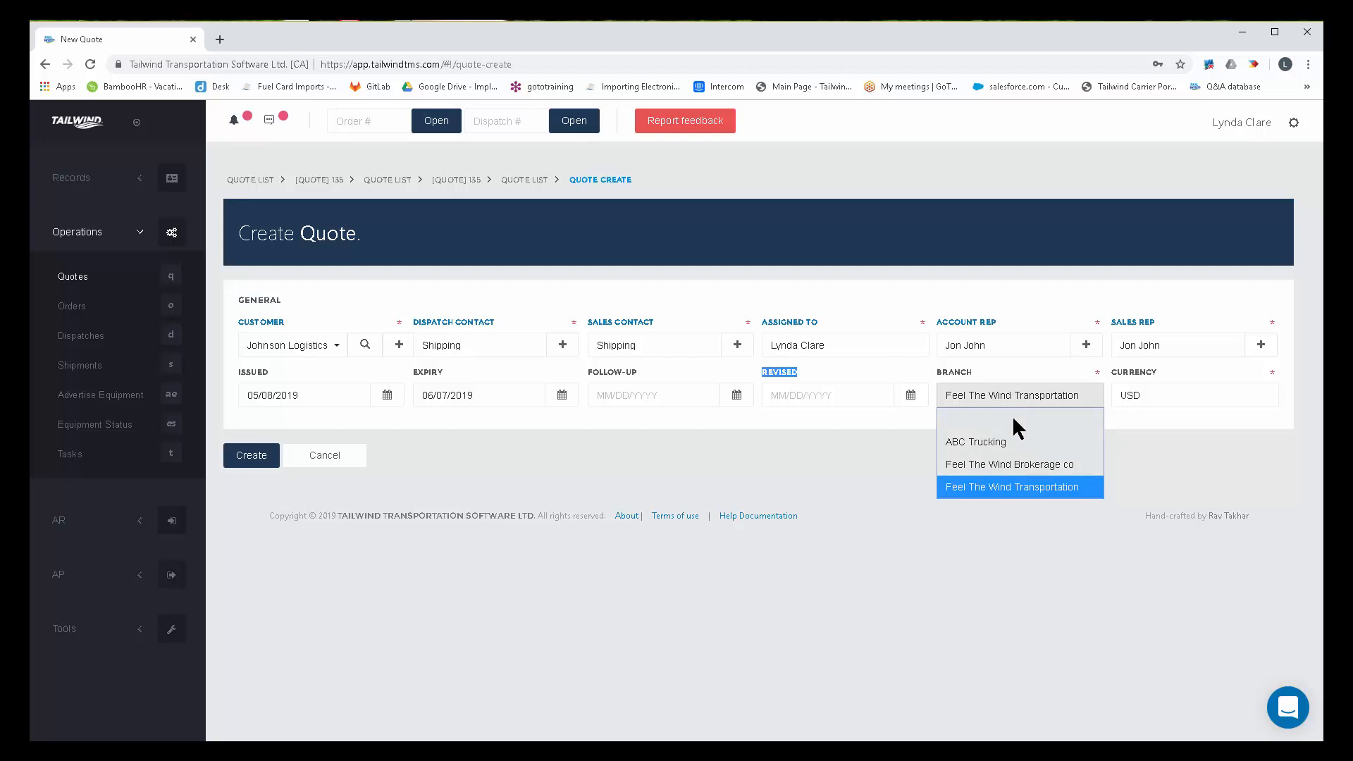
pyautogui.click(1017, 487)
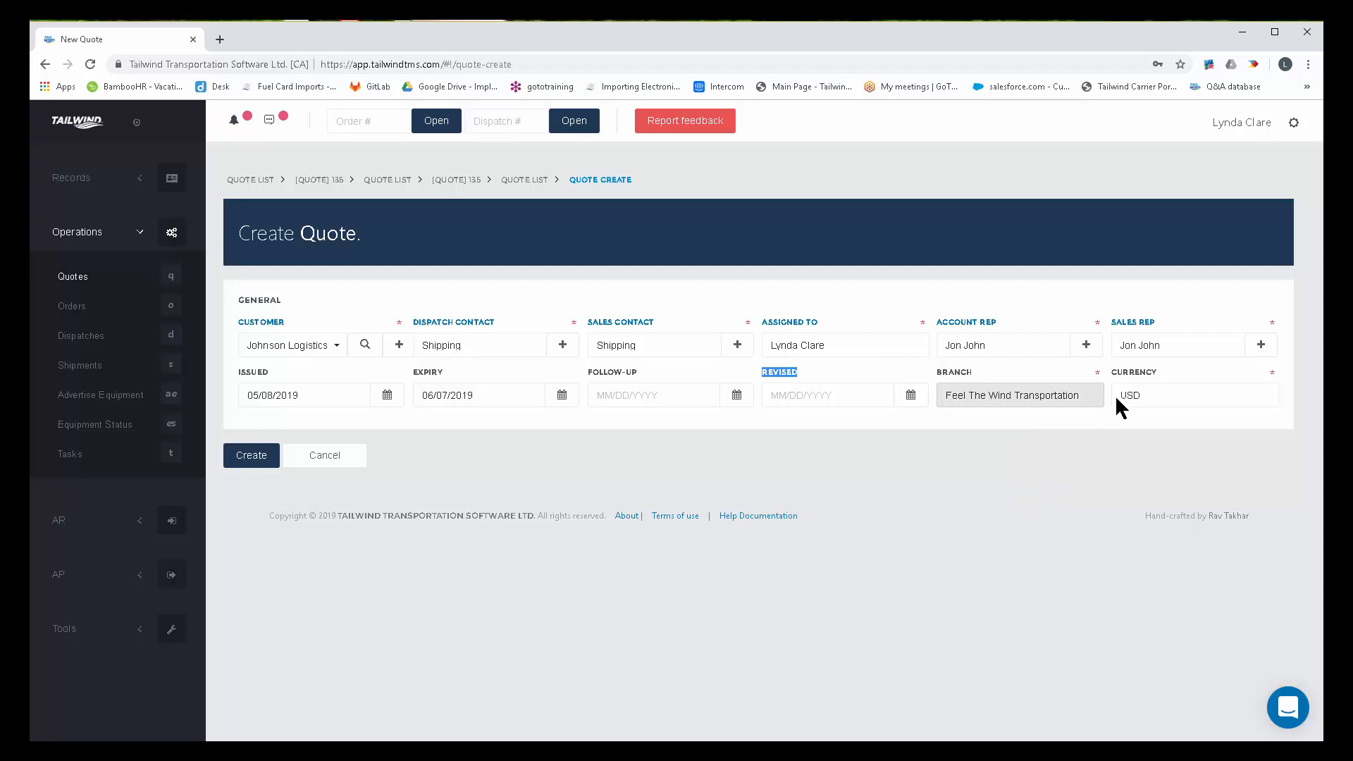
pyautogui.click(1160, 411)
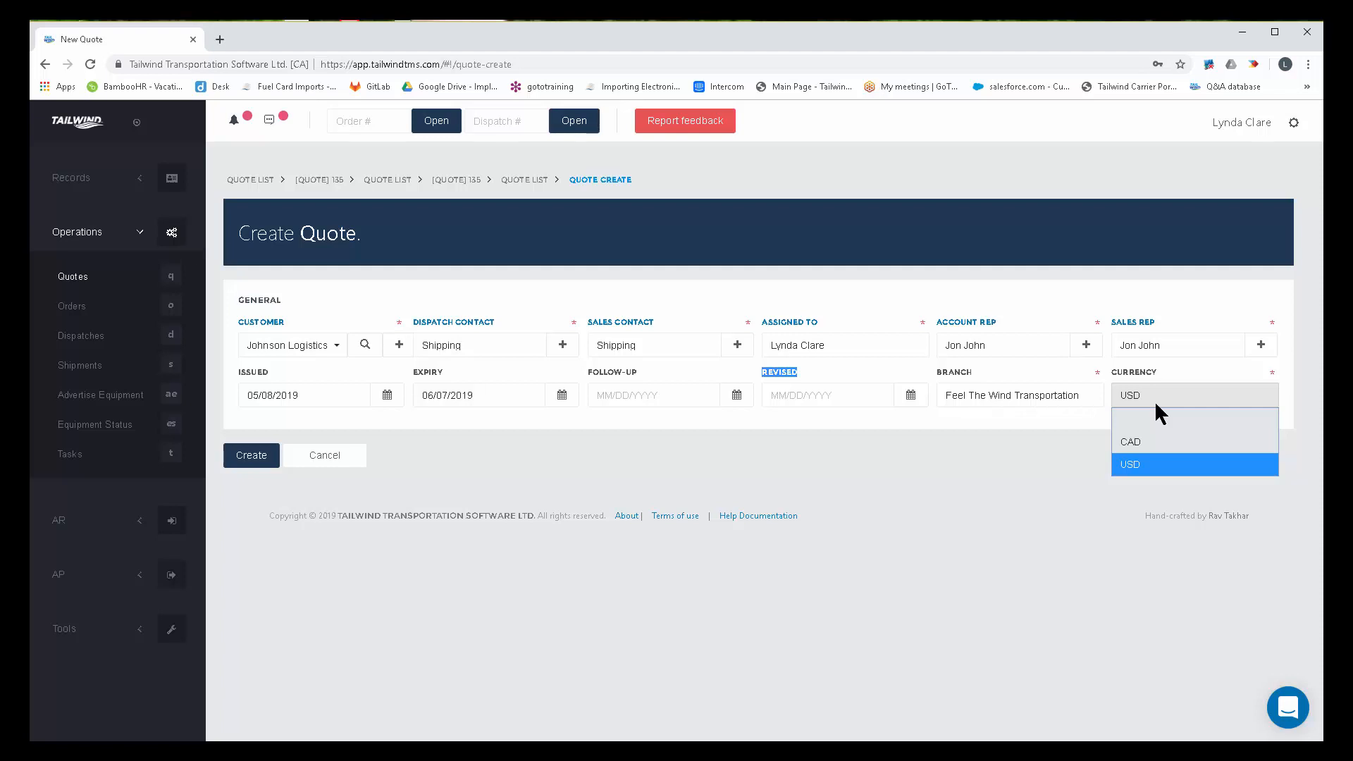
pyautogui.click(1140, 465)
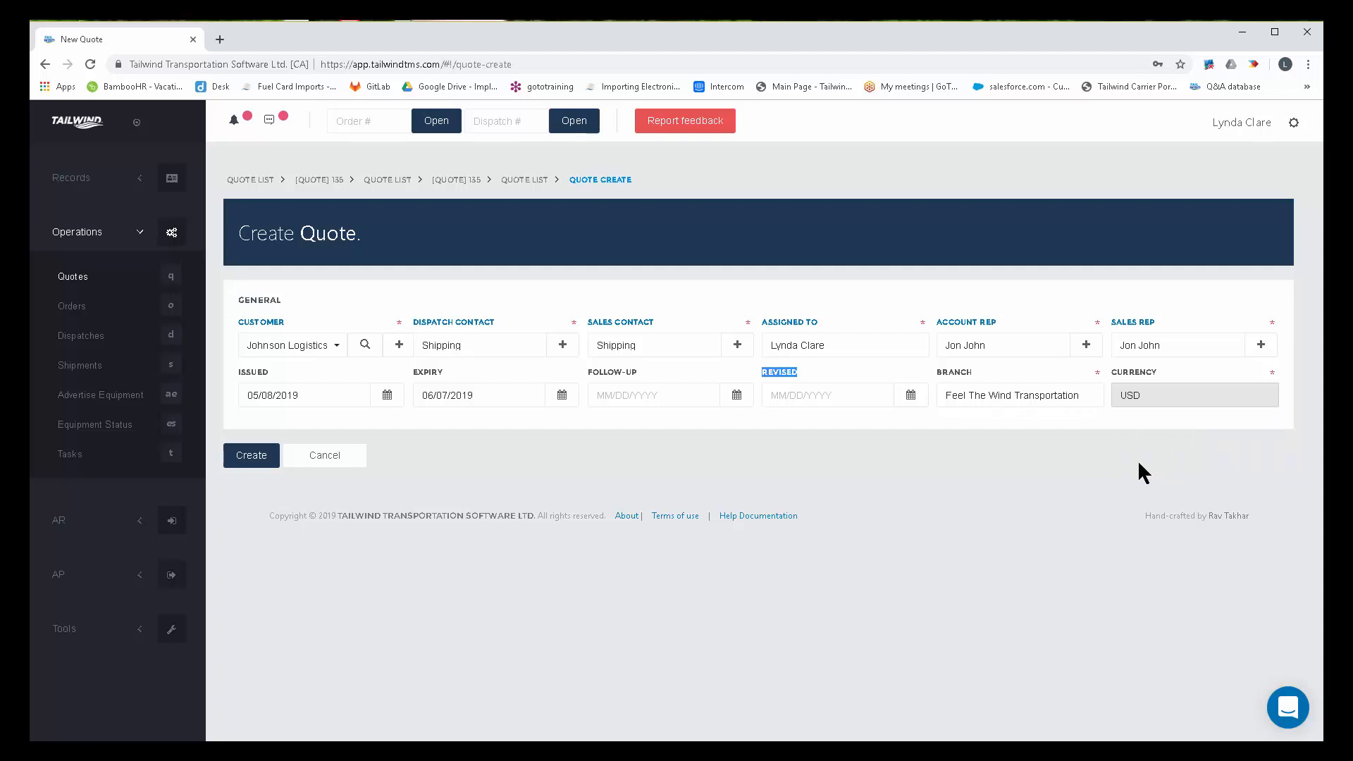
pyautogui.click(252, 457)
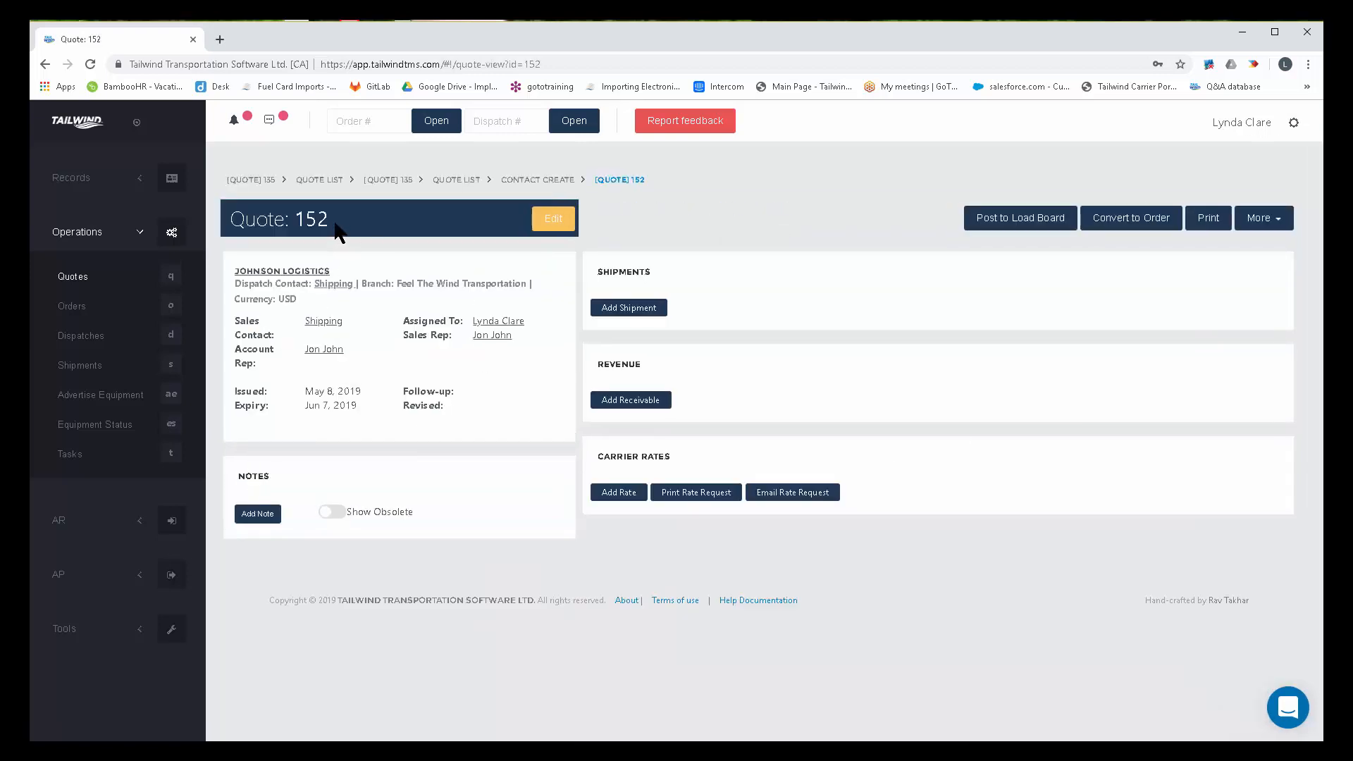
pyautogui.moveTo(335, 223); pyautogui.dragTo(294, 225)
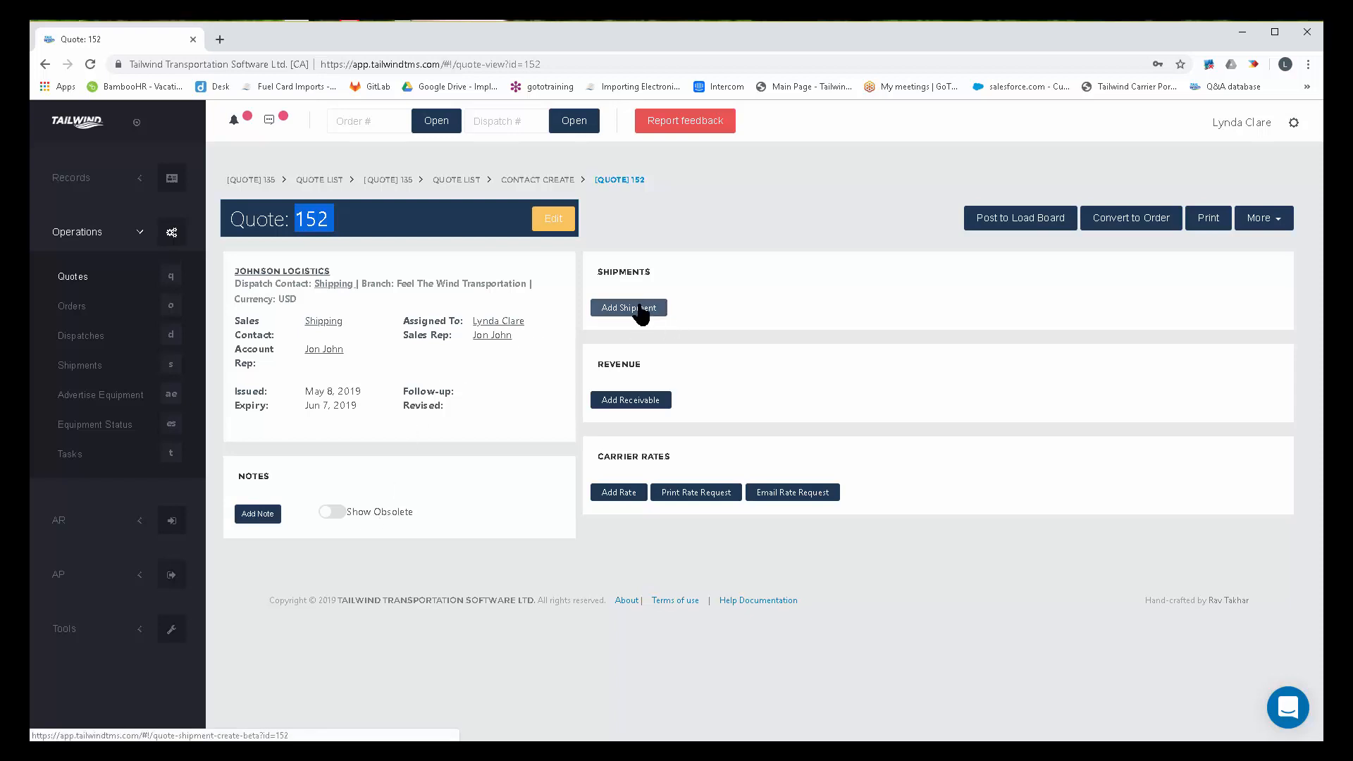
pyautogui.moveTo(650, 271); pyautogui.dragTo(600, 275)
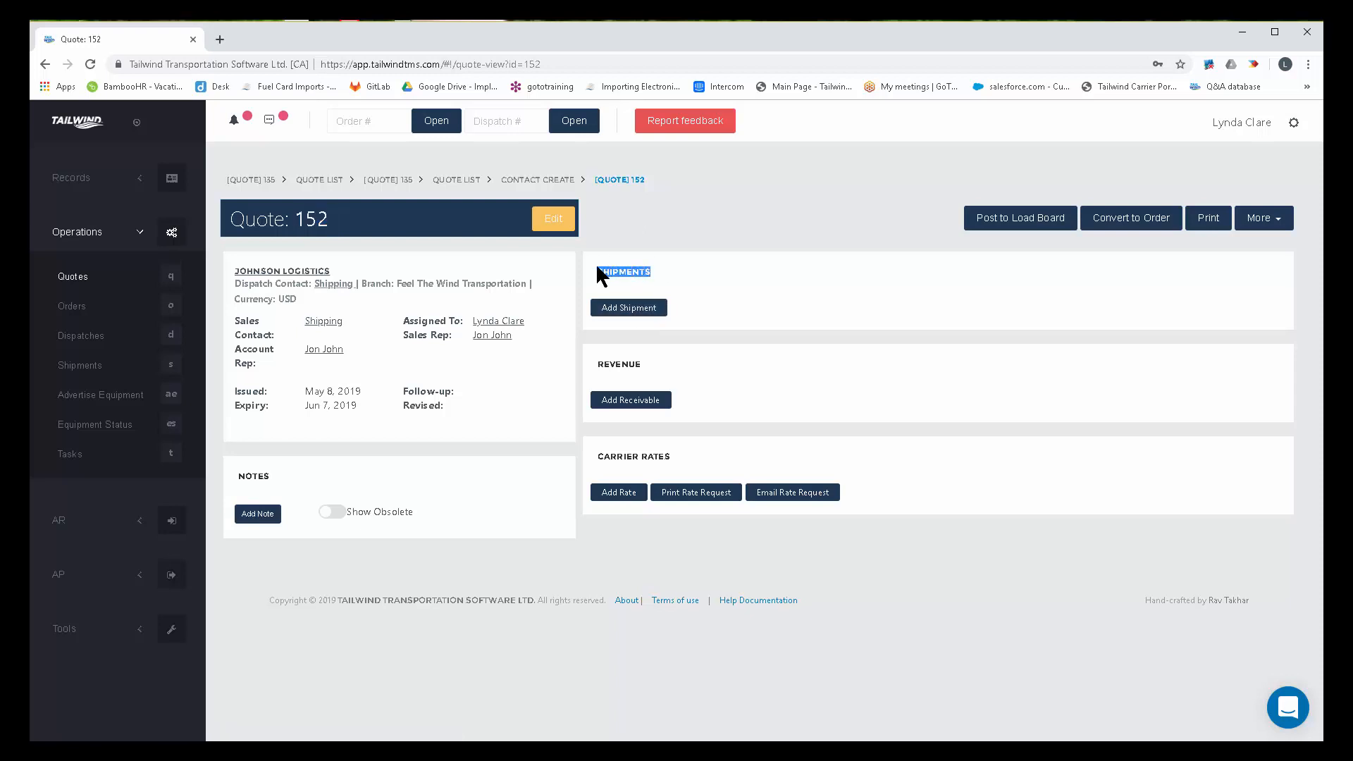
# Step: Start adding a shipment to the quote
pyautogui.click(629, 310)
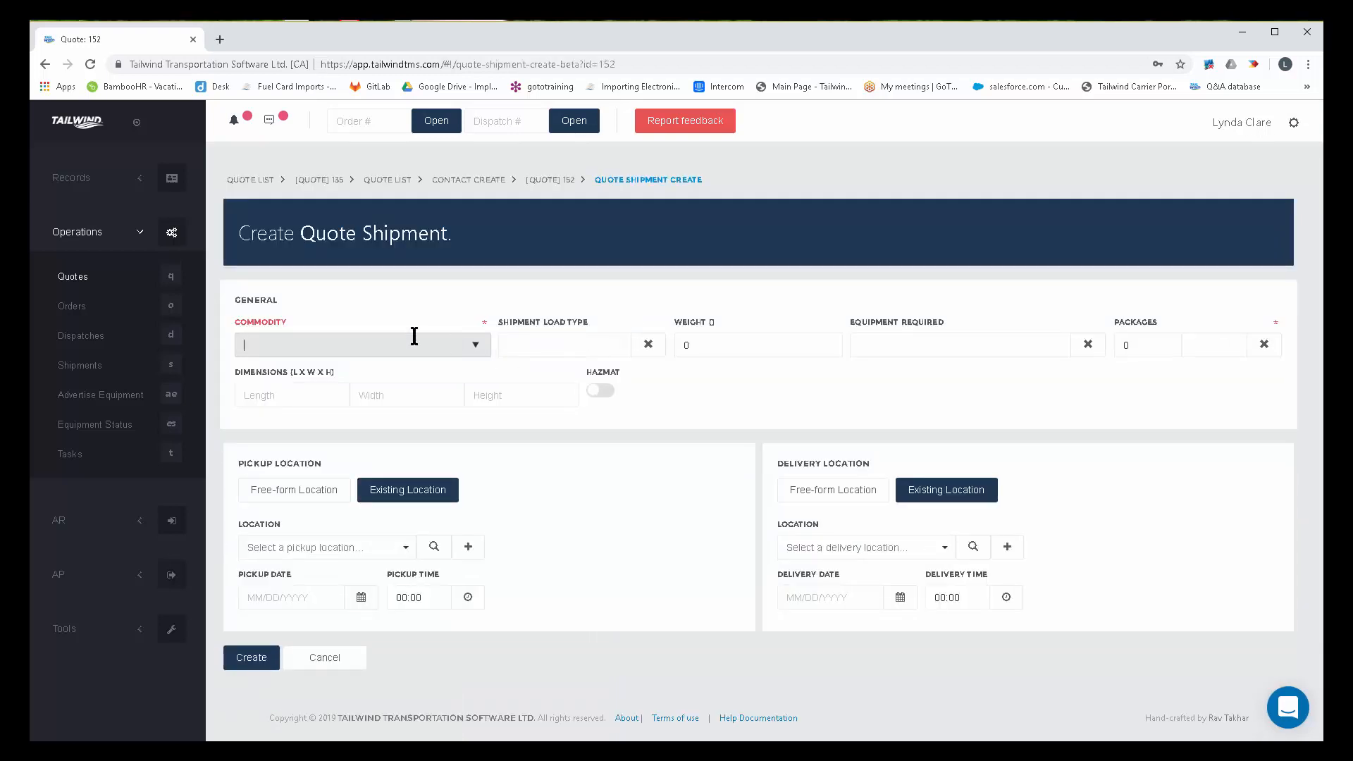
pyautogui.moveTo(286, 322); pyautogui.dragTo(231, 320)
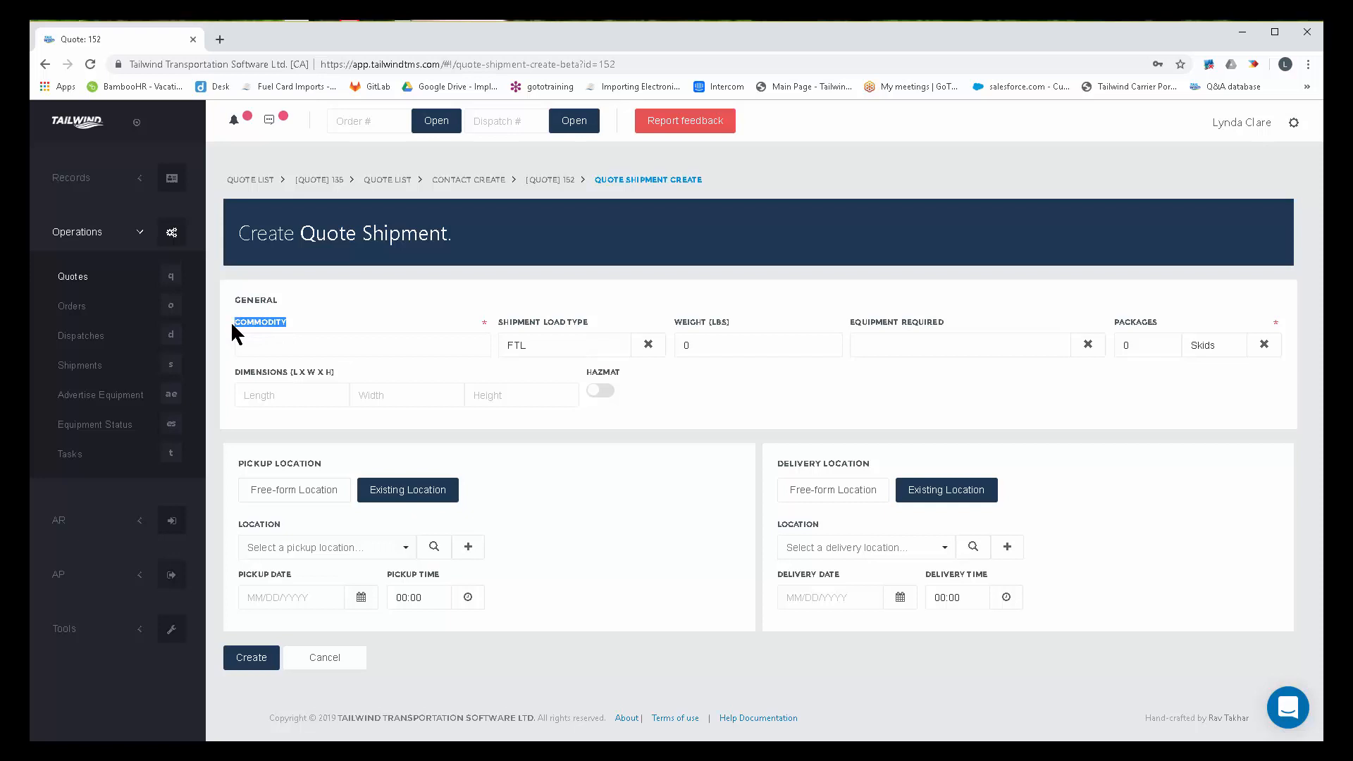
pyautogui.click(327, 345)
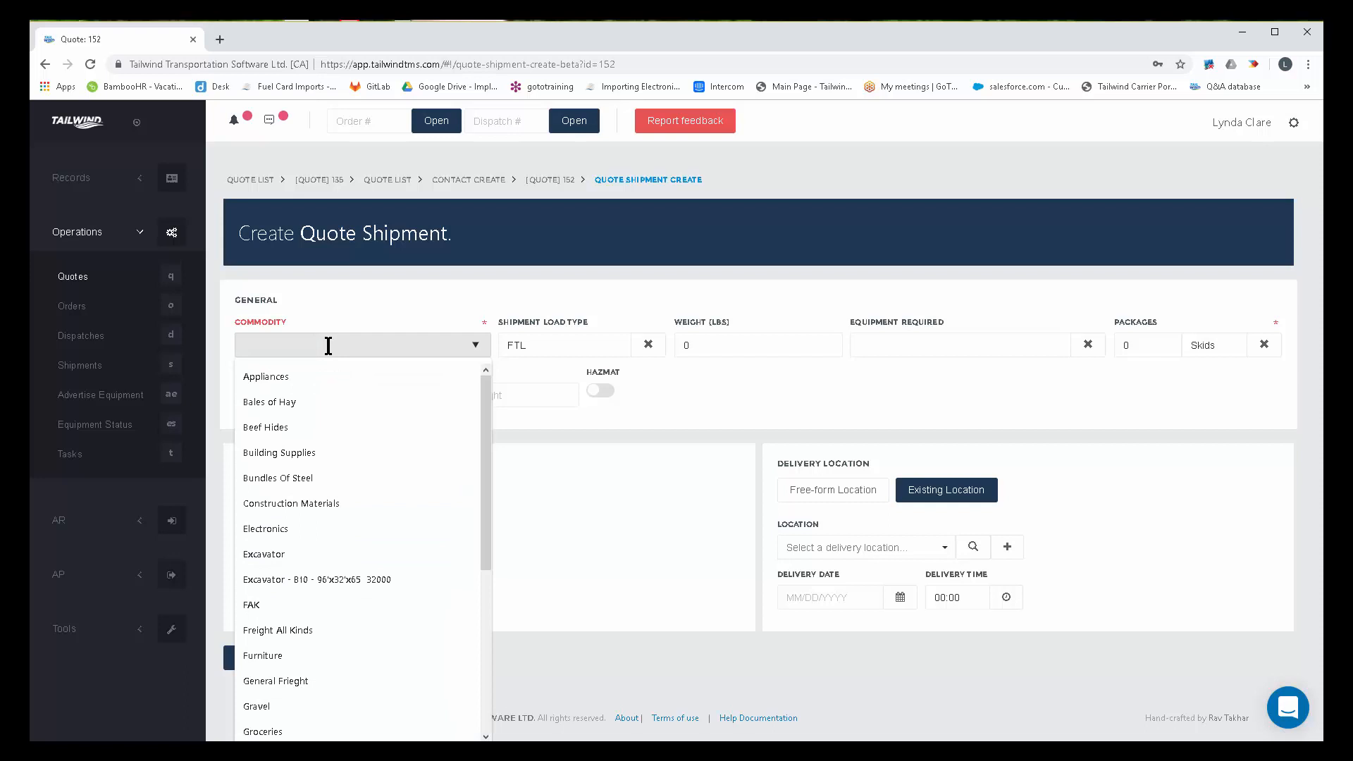
pyautogui.write('tba')
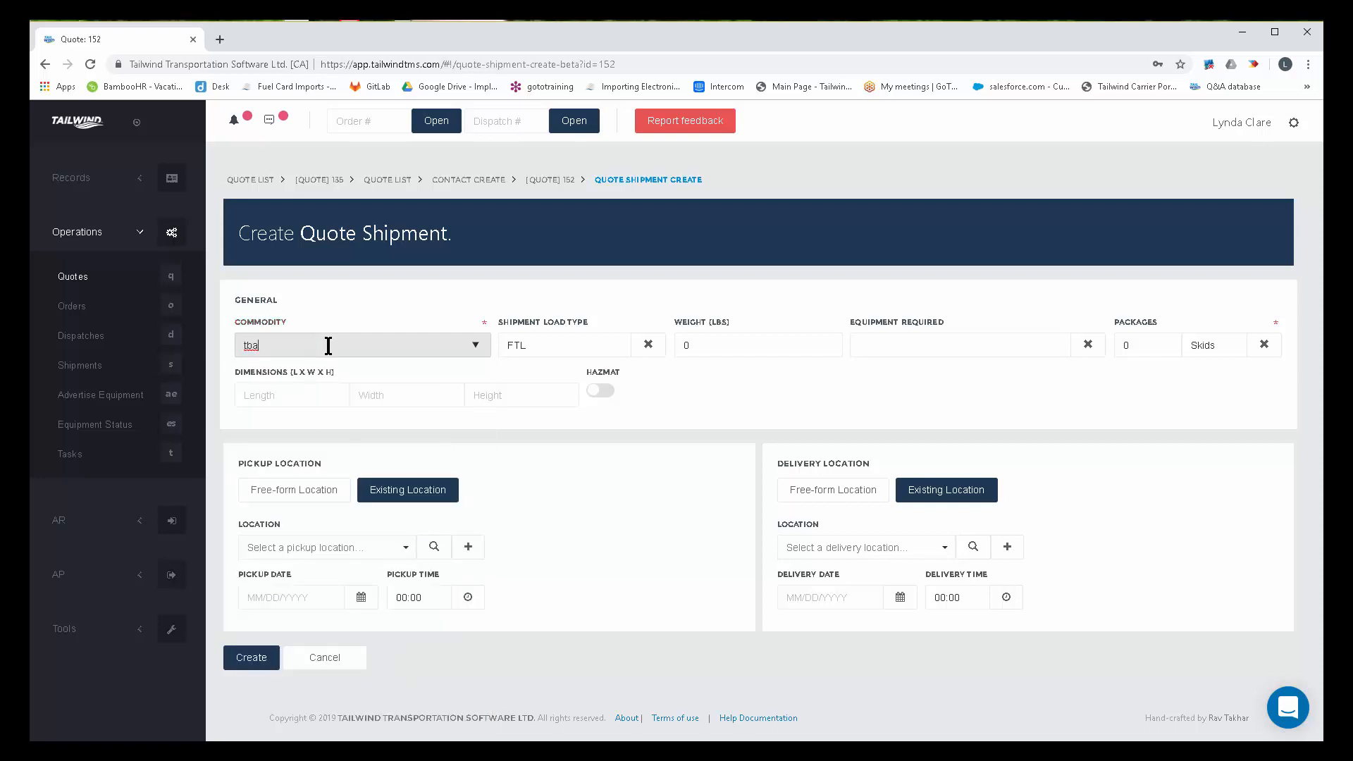
pyautogui.press('BackSpace')
pyautogui.press('BackSpace')
pyautogui.press('BackSpace')
pyautogui.write('free fo')
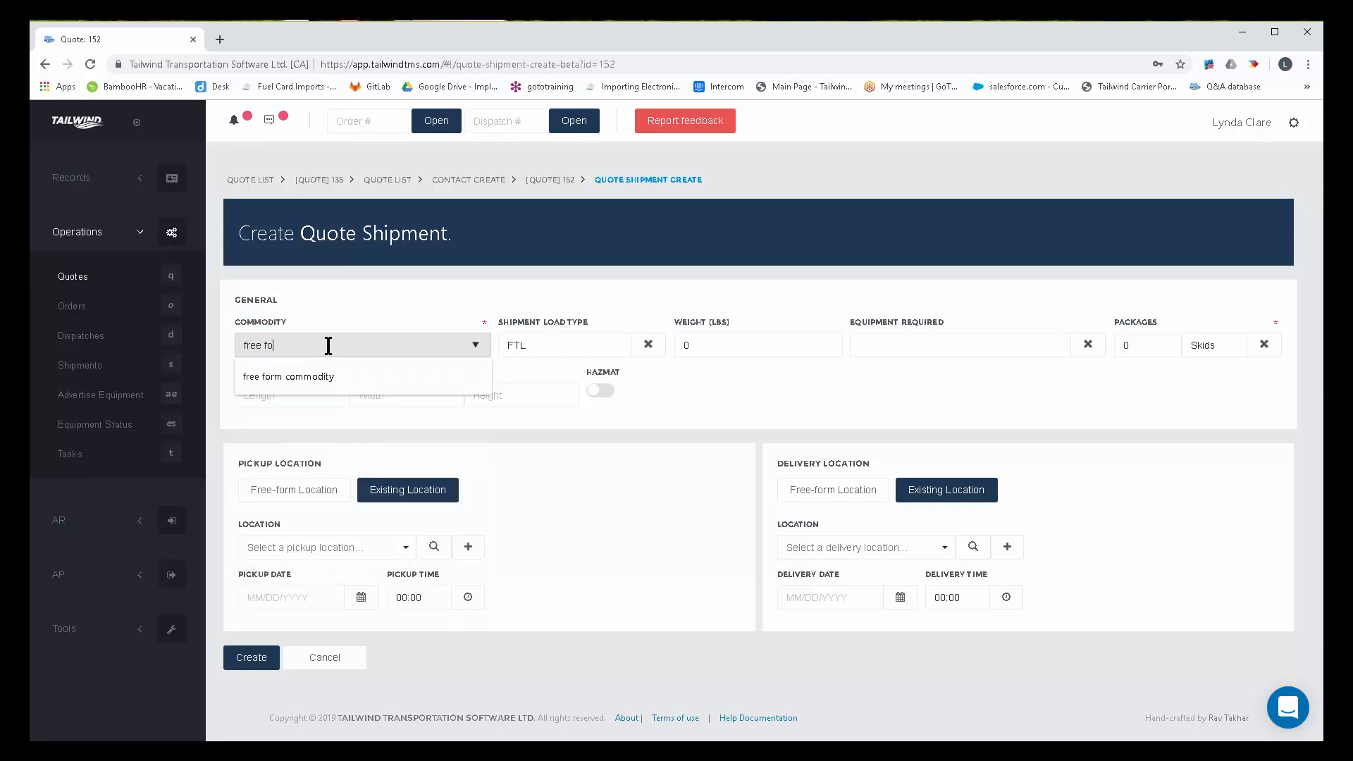
pyautogui.write('rm commodity')
pyautogui.press('BackSpace')
pyautogui.press('BackSpace')
pyautogui.press('BackSpace')
pyautogui.press('BackSpace')
pyautogui.press('BackSpace')
pyautogui.press('BackSpace')
pyautogui.press('BackSpace')
pyautogui.press('BackSpace')
pyautogui.press('BackSpace')
pyautogui.press('BackSpace')
pyautogui.press('BackSpace')
pyautogui.press('BackSpace')
pyautogui.press('BackSpace')
pyautogui.press('BackSpace')
pyautogui.press('BackSpace')
pyautogui.press('BackSpace')
pyautogui.press('BackSpace')
pyautogui.press('BackSpace')
pyautogui.press('BackSpace')
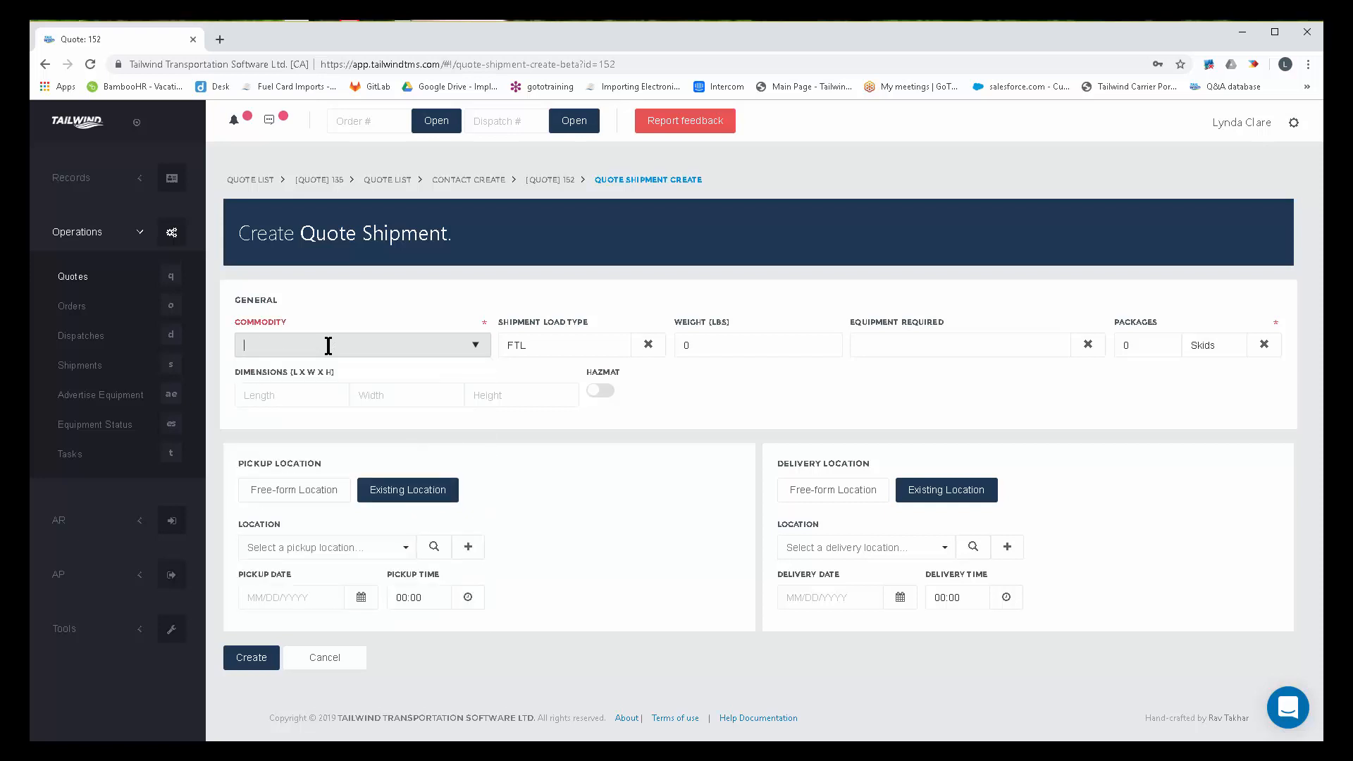
# Step: Set the shipment's commodity to Electronics and keep its load type as FTL
pyautogui.click(473, 347)
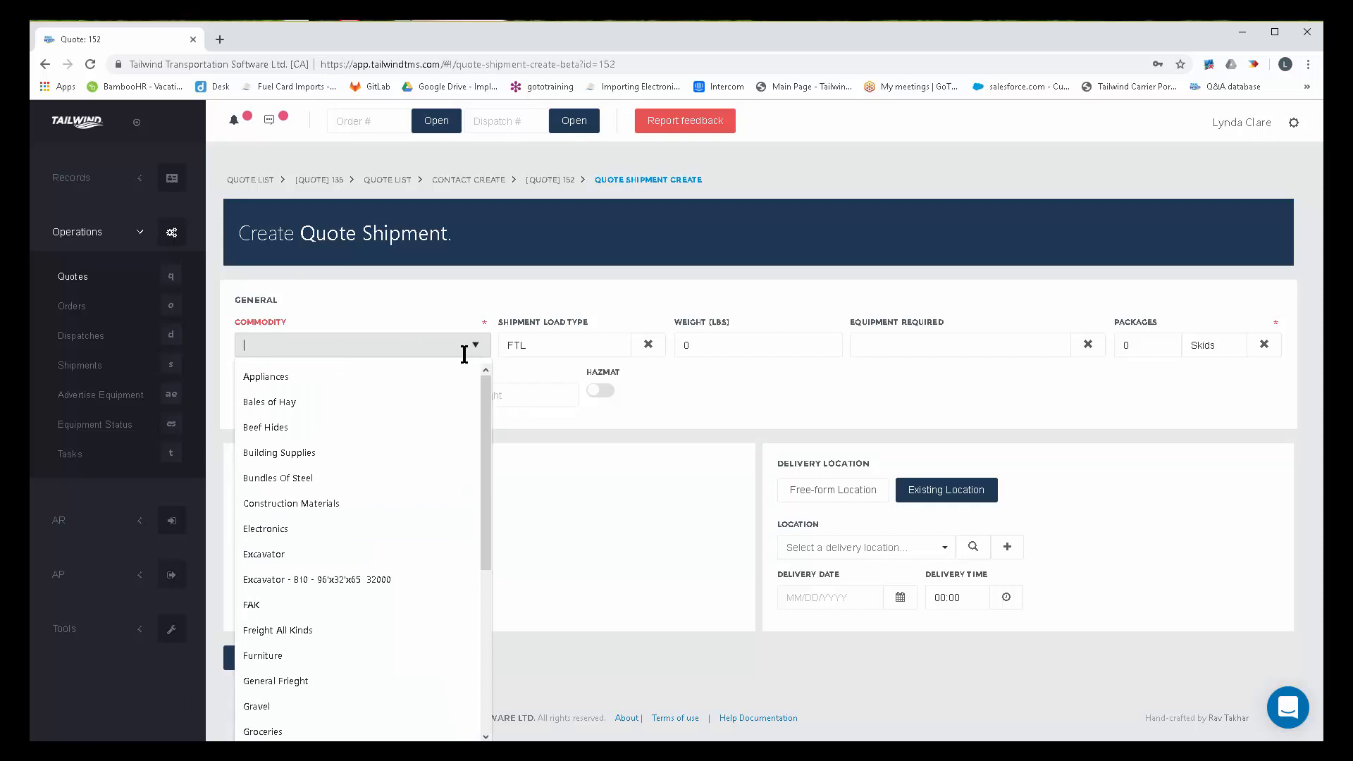
pyautogui.click(282, 529)
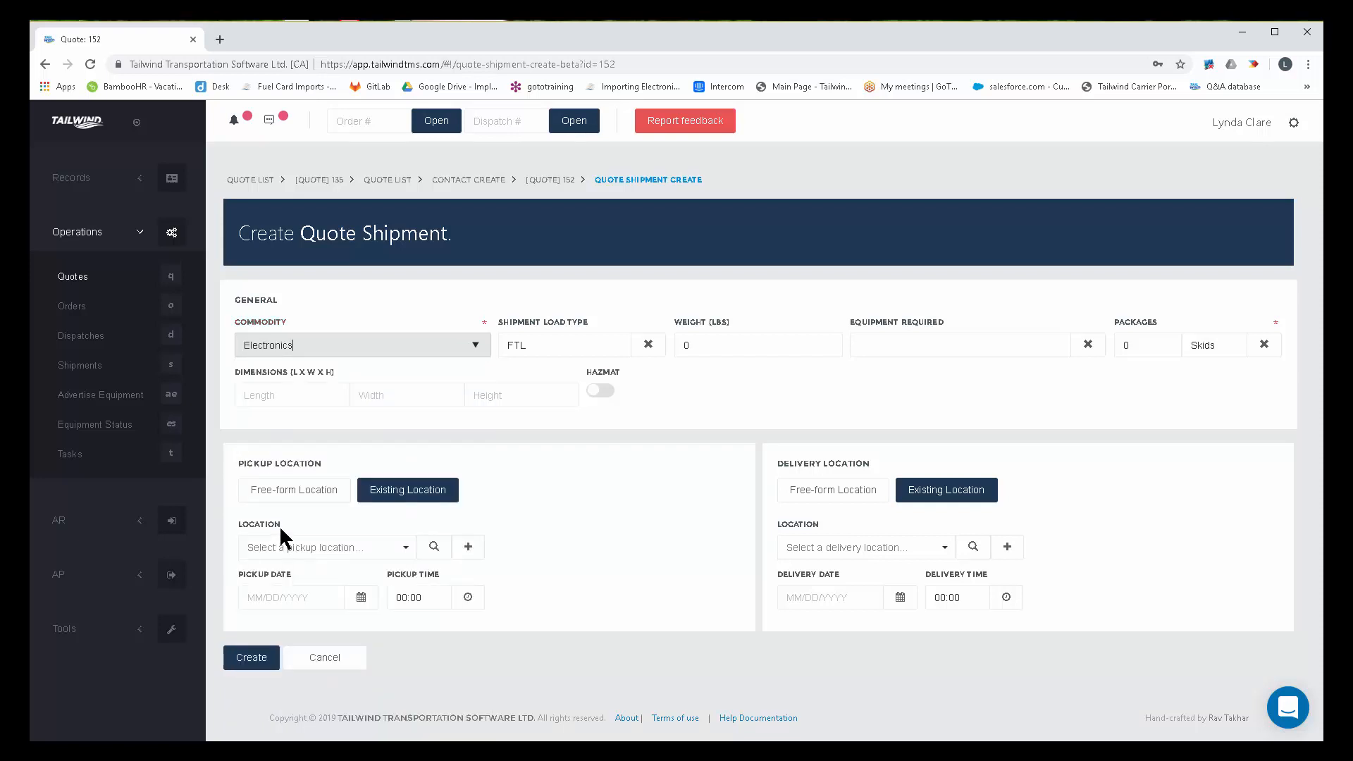
pyautogui.click(538, 332)
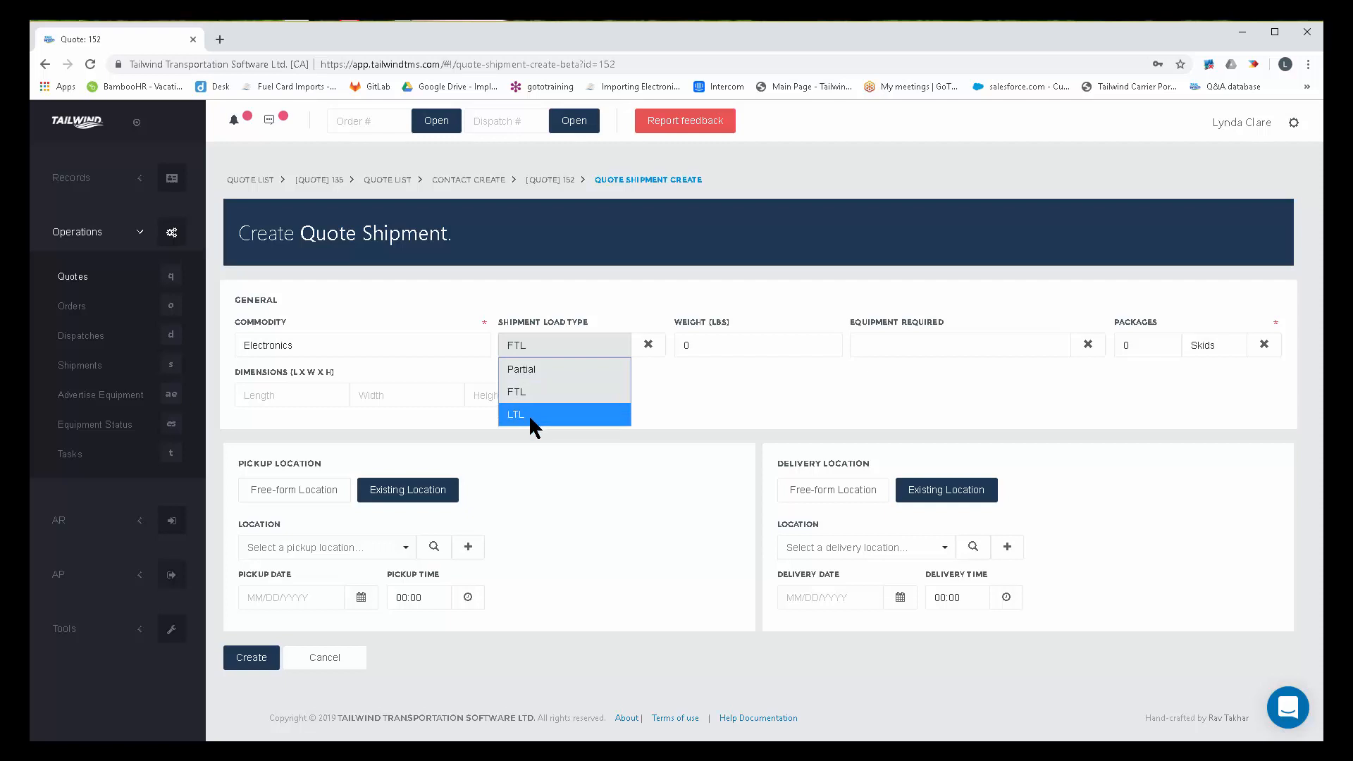
# Step: Set the shipment's weight to 32000 lbs and its required equipment to Van
pyautogui.click(748, 345)
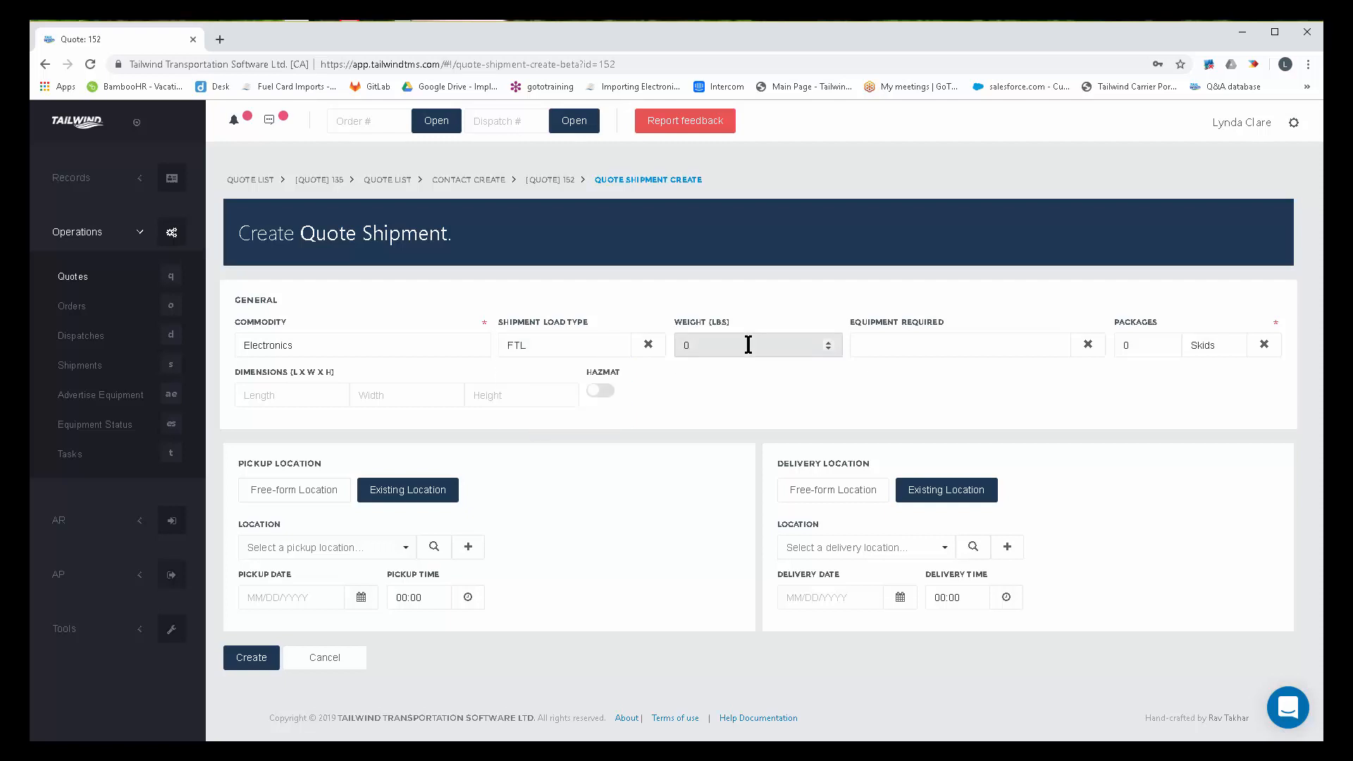
pyautogui.press('BackSpace')
pyautogui.write('32000')
pyautogui.click(880, 354)
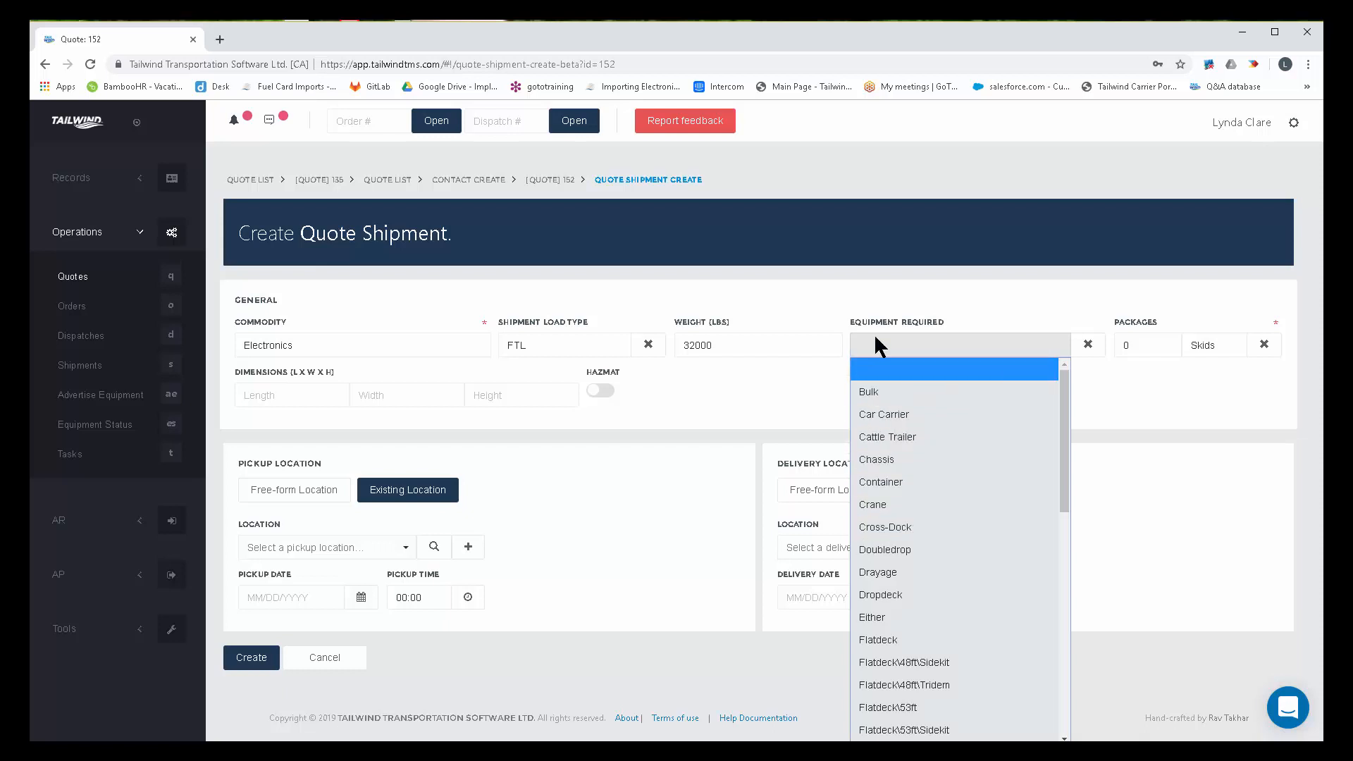
pyautogui.press('v')
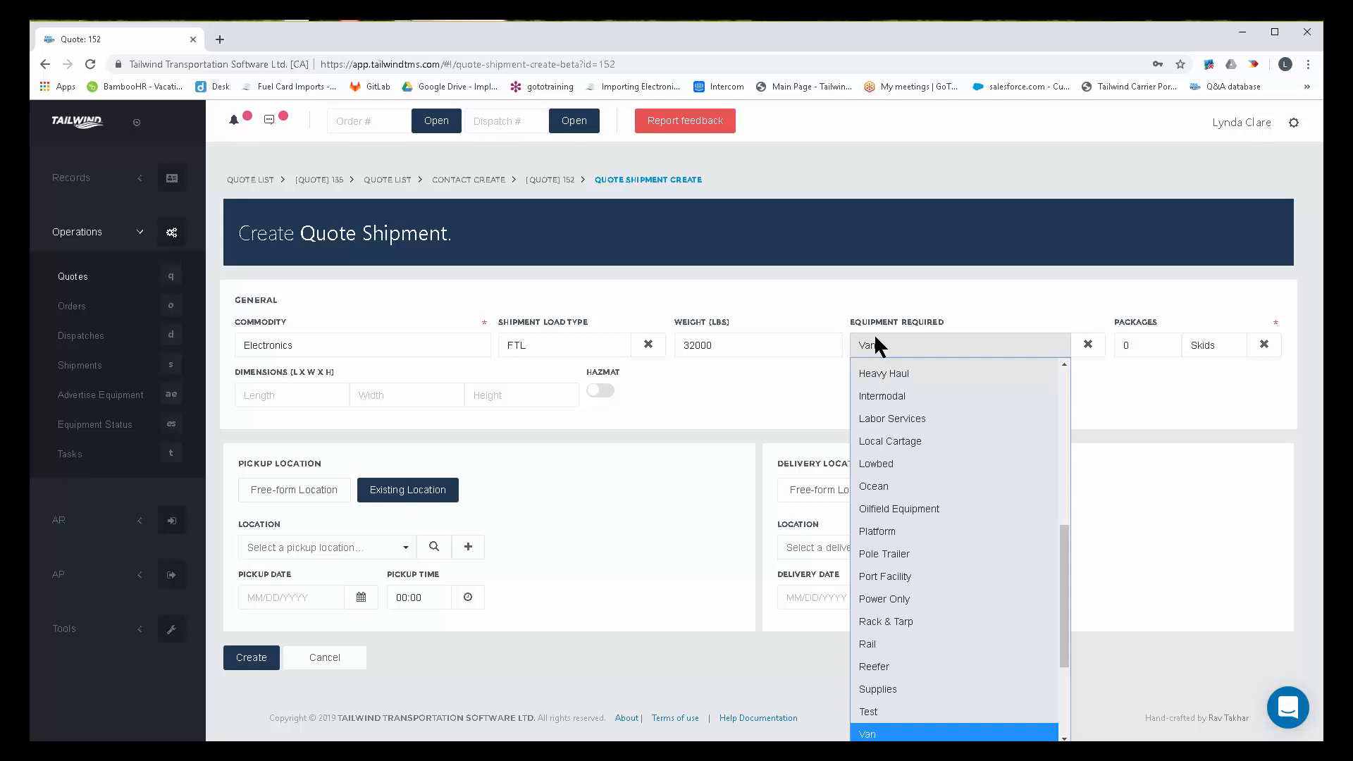
pyautogui.click(793, 289)
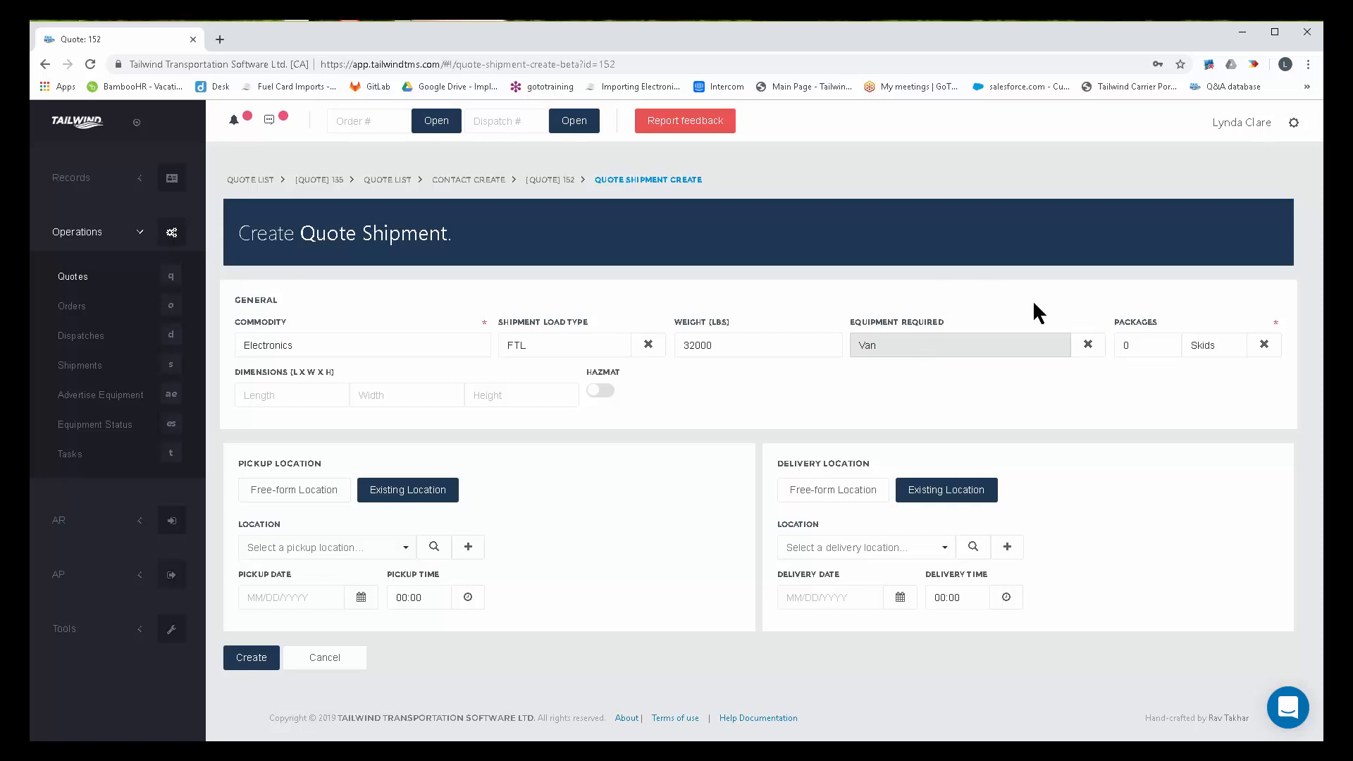
# Step: Set the shipment's packages to 24, keeping Skids as the package type
pyautogui.click(1142, 348)
pyautogui.moveTo(1142, 348); pyautogui.dragTo(1118, 347)
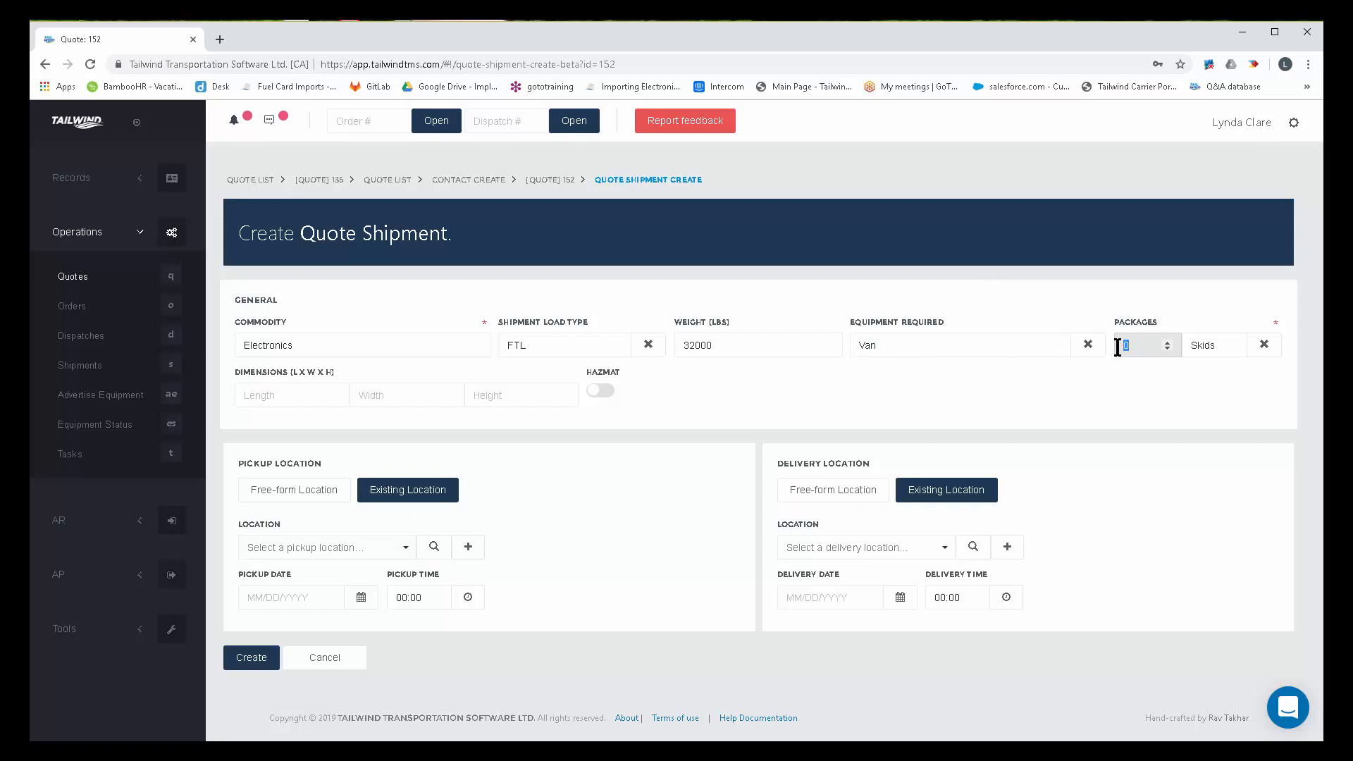
pyautogui.write('24')
pyautogui.click(1225, 345)
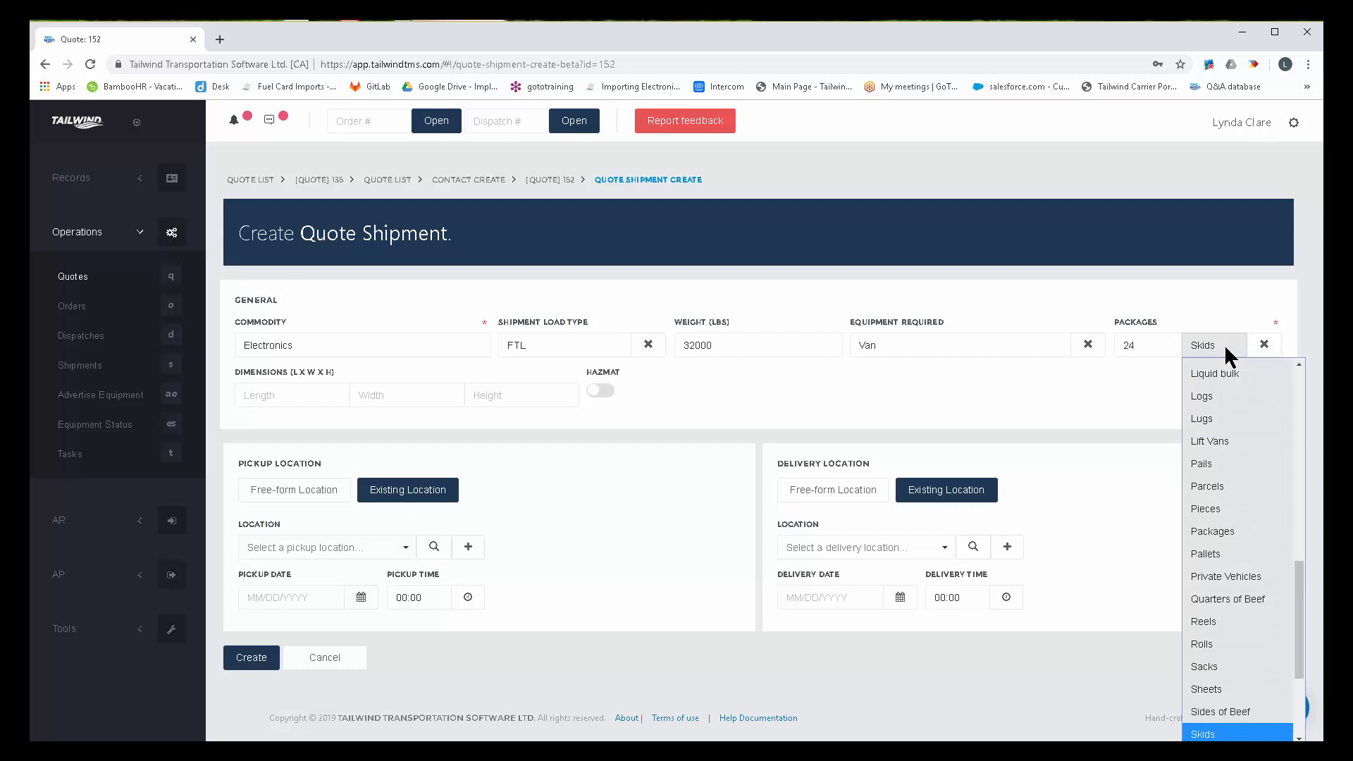
pyautogui.scroll(1, 1287, 484)
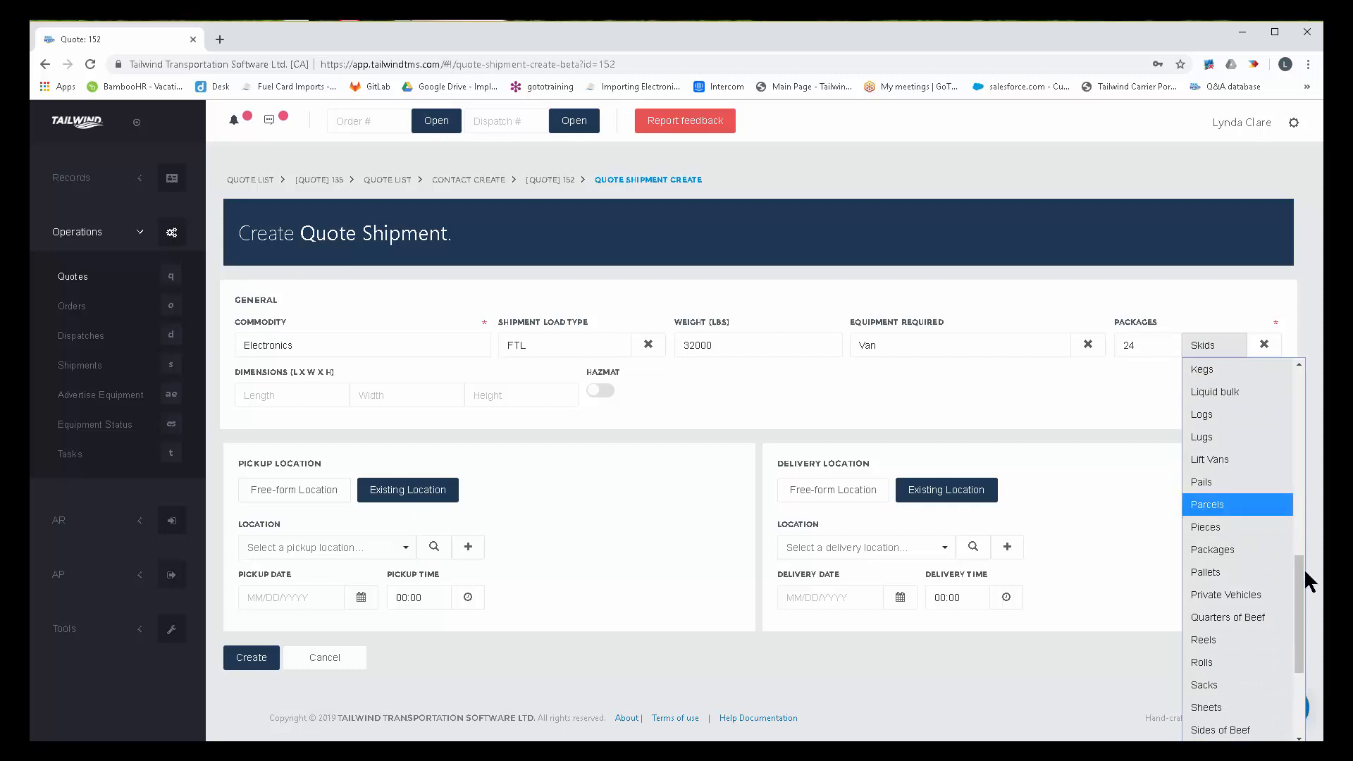
pyautogui.moveTo(1304, 569)
pyautogui.mouseDown()
pyautogui.moveTo(1311, 508)
pyautogui.moveTo(1313, 562)
pyautogui.mouseUp()
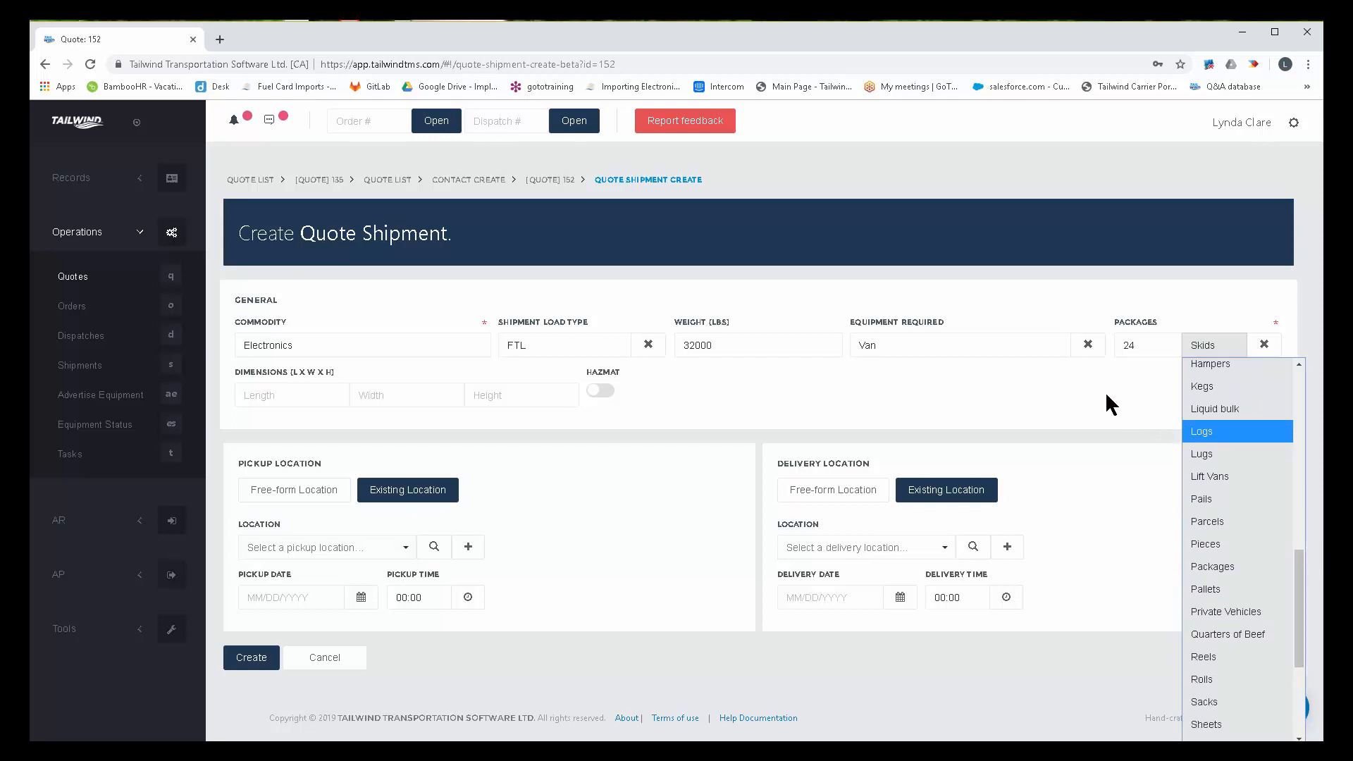
pyautogui.click(1100, 372)
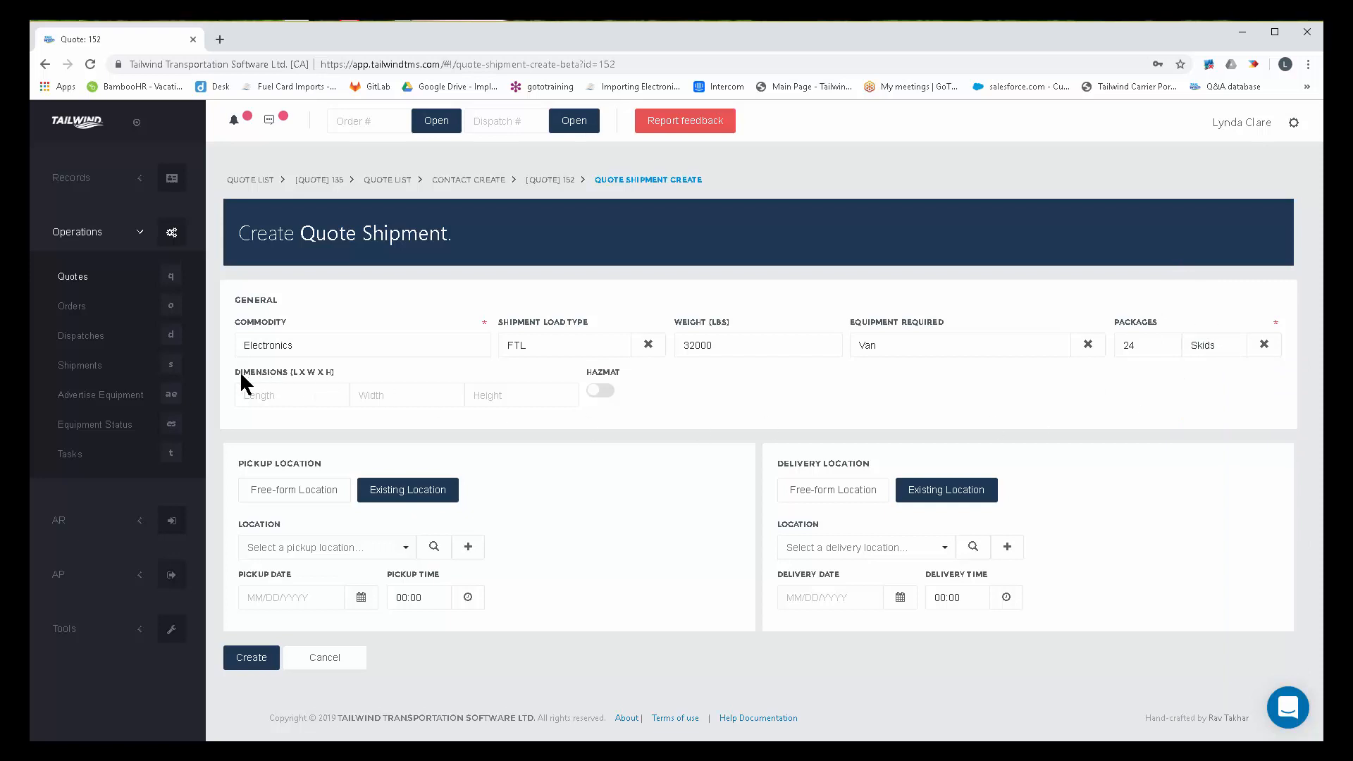
# Step: Search the existing pickup locations for "acm" and select Acme Industries
pyautogui.moveTo(328, 378); pyautogui.dragTo(333, 377)
pyautogui.moveTo(324, 463); pyautogui.dragTo(247, 466)
pyautogui.moveTo(870, 459); pyautogui.dragTo(786, 466)
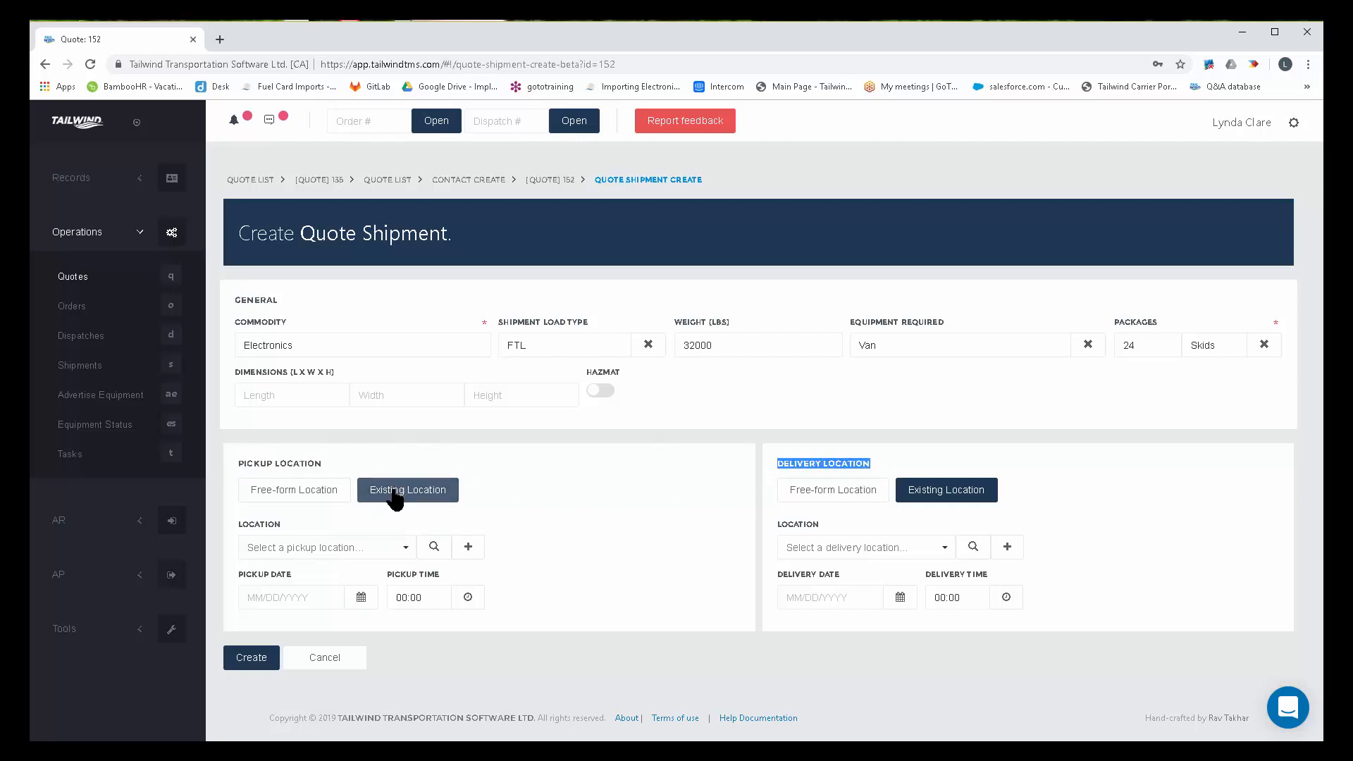
pyautogui.click(359, 555)
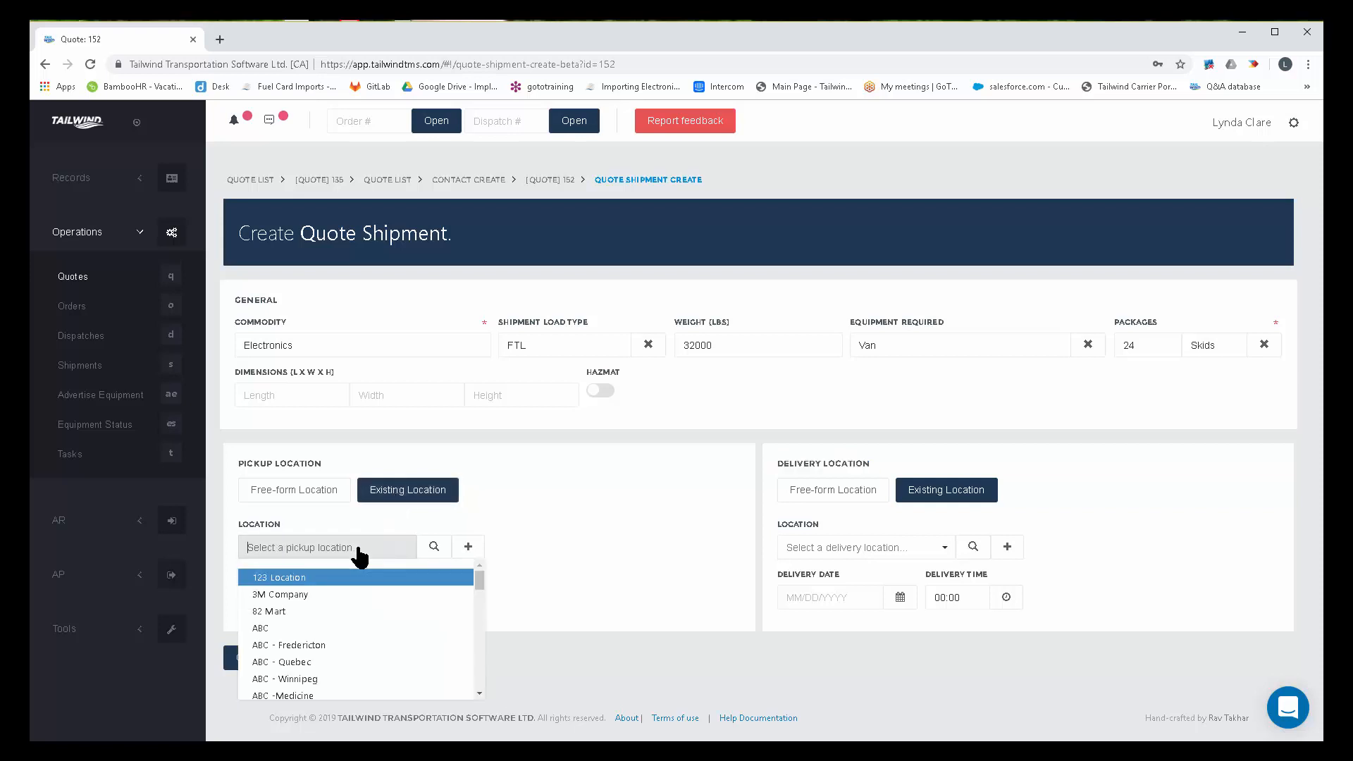
pyautogui.moveTo(480, 582)
pyautogui.mouseDown()
pyautogui.moveTo(481, 649)
pyautogui.moveTo(493, 600)
pyautogui.mouseUp()
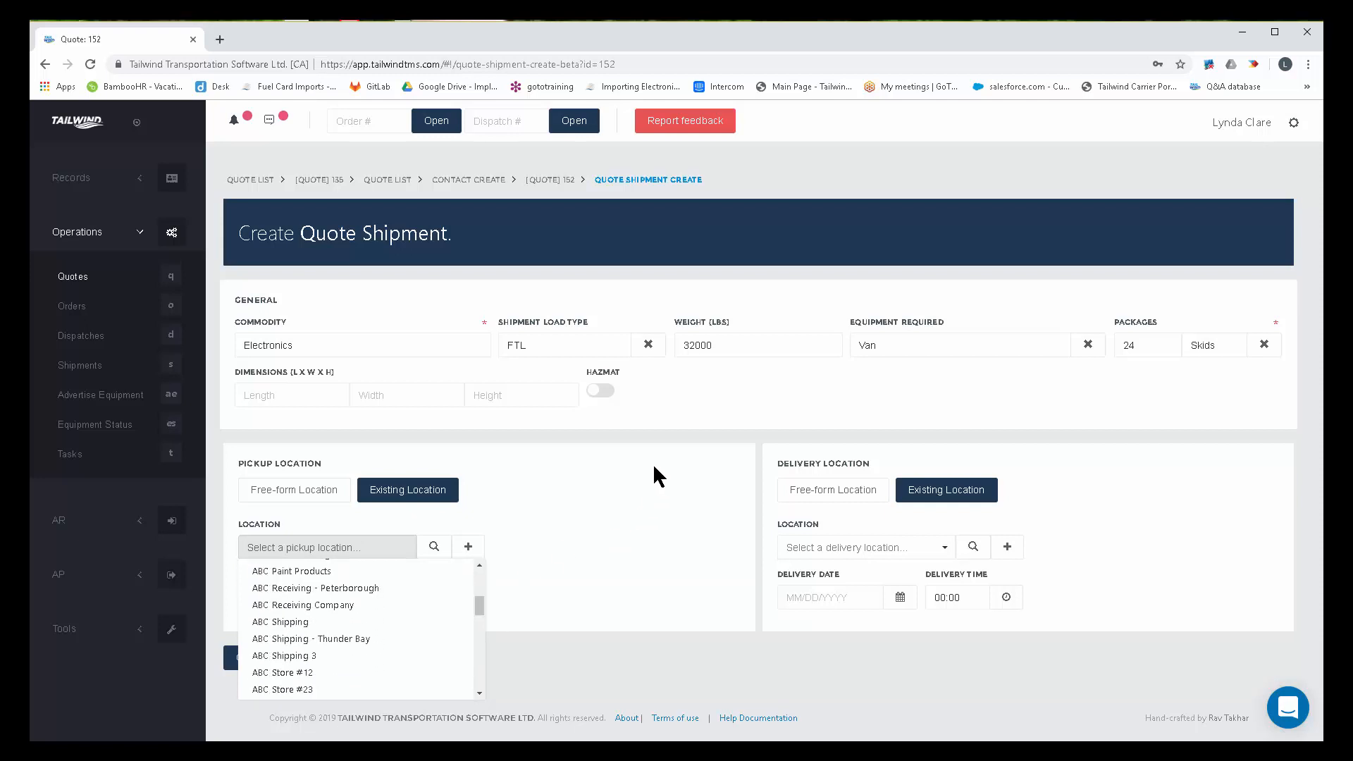
pyautogui.write('acm')
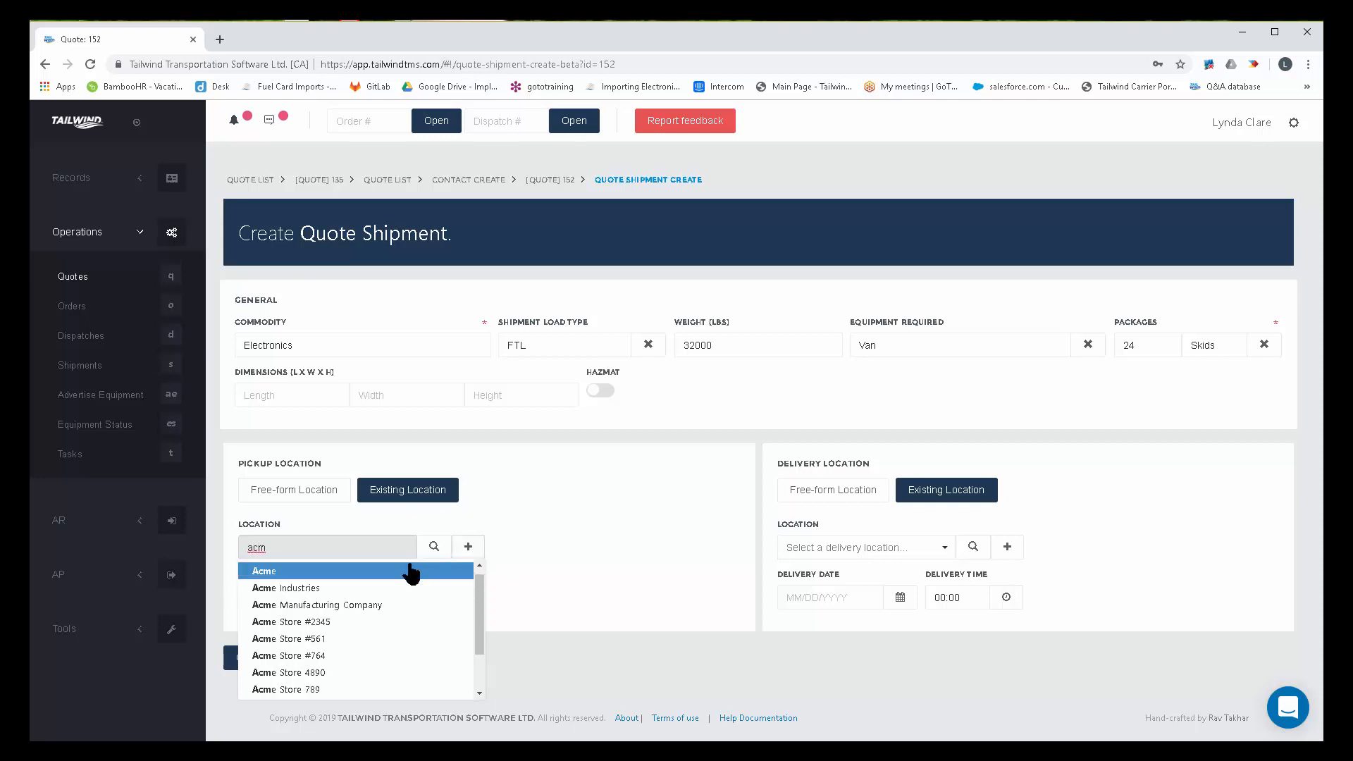
pyautogui.click(308, 587)
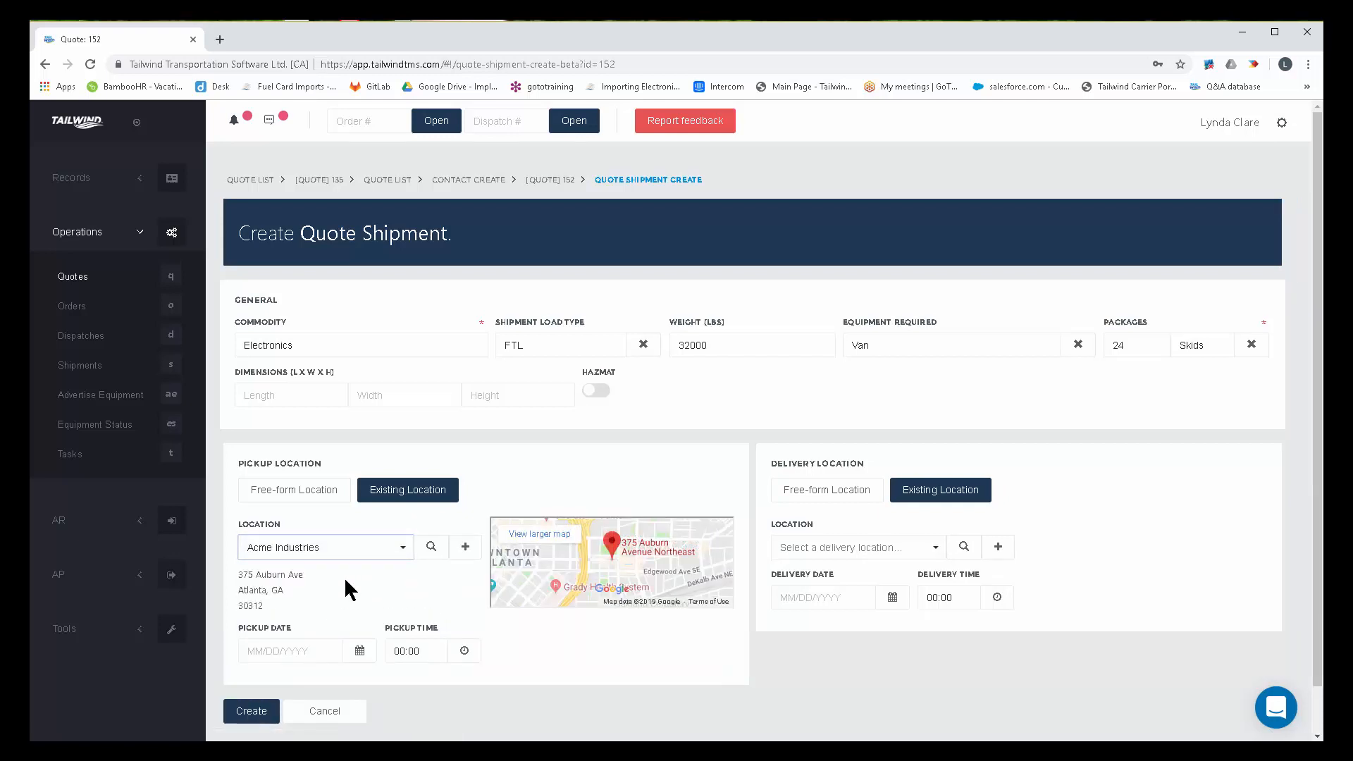
# Step: Search the existing delivery locations for "acm", select Acme Store #764 and create the shipment
pyautogui.moveTo(292, 628); pyautogui.dragTo(261, 630)
pyautogui.click(446, 629)
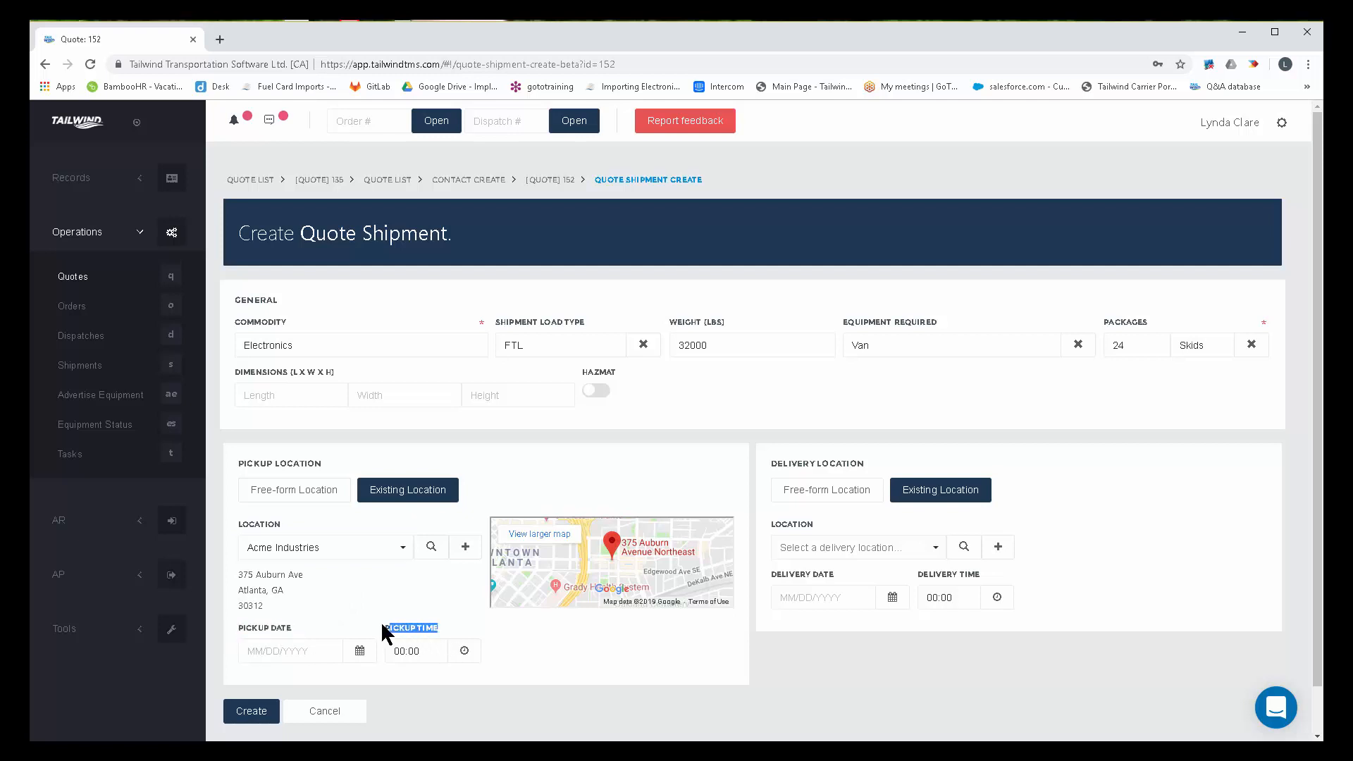
pyautogui.moveTo(381, 623); pyautogui.dragTo(379, 623)
pyautogui.click(861, 547)
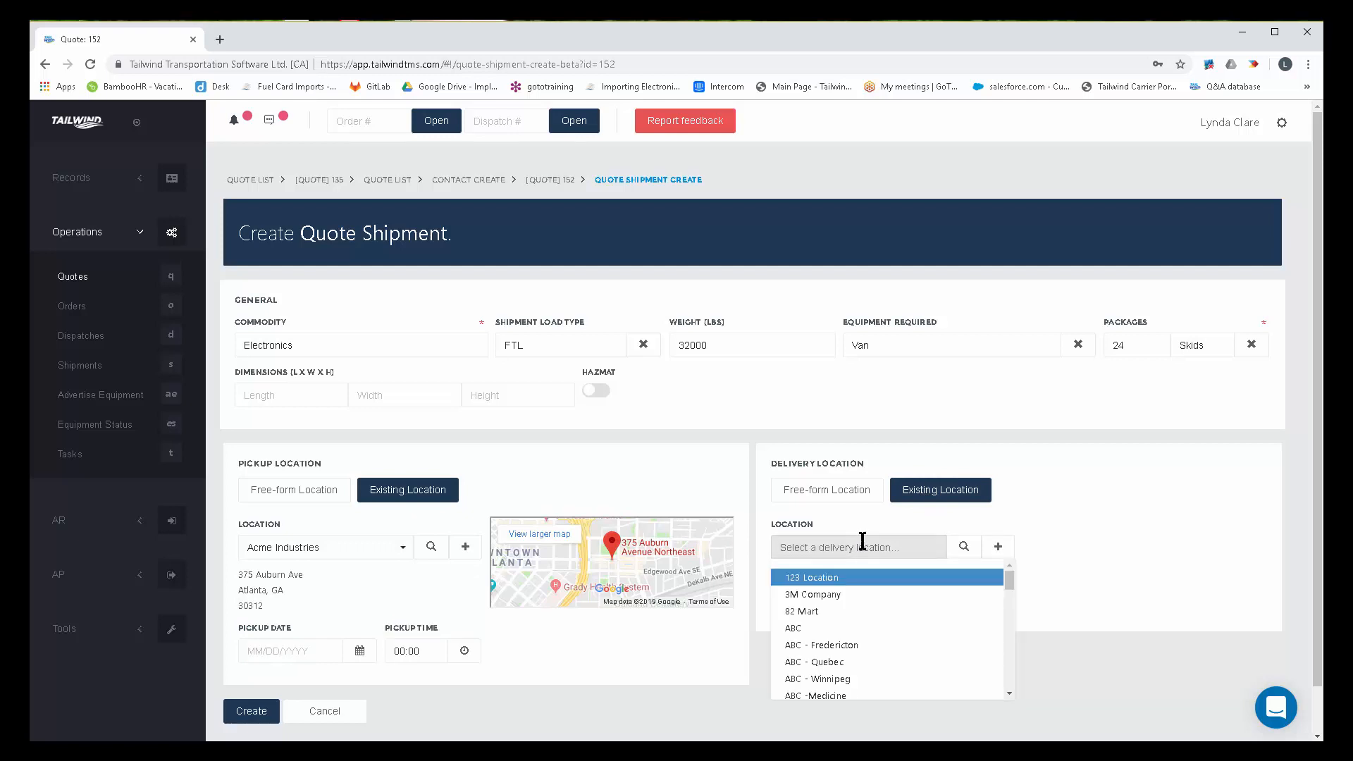
pyautogui.write('acm')
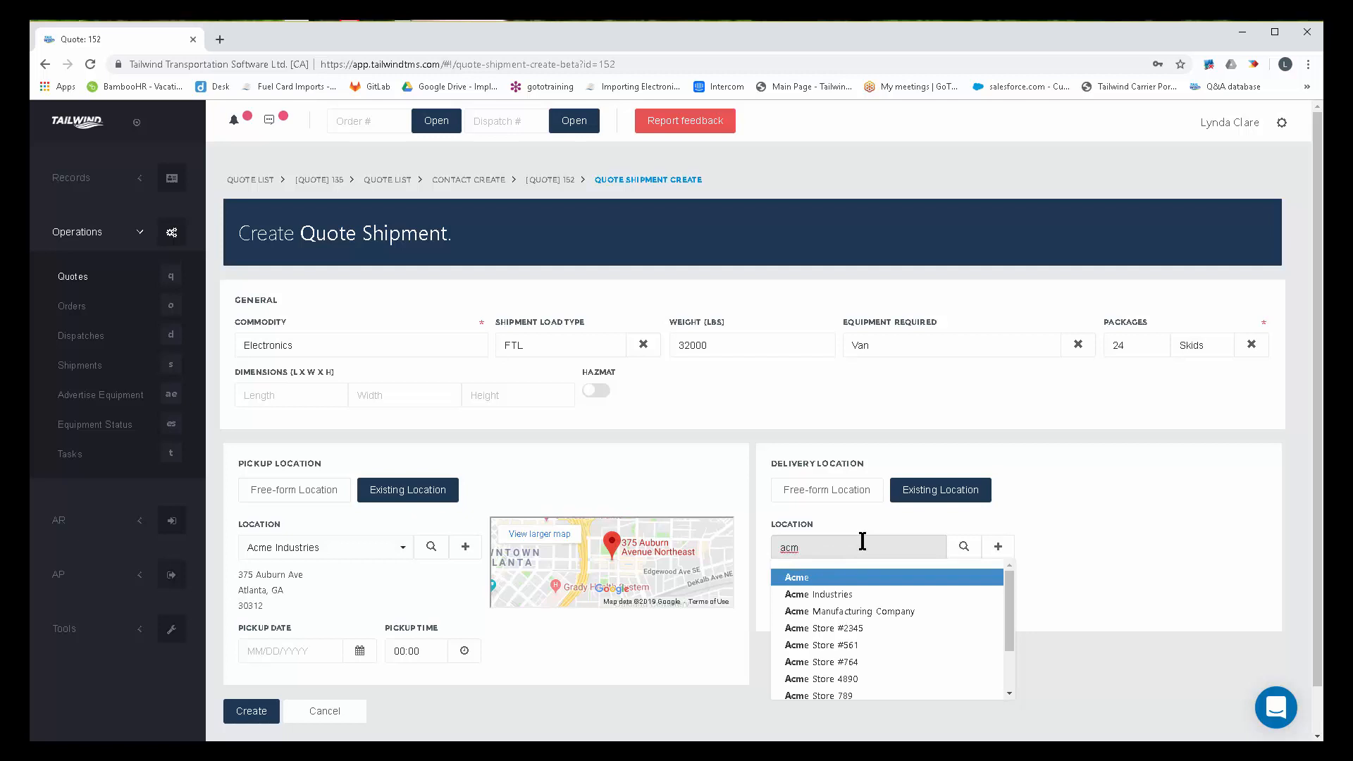
pyautogui.click(862, 662)
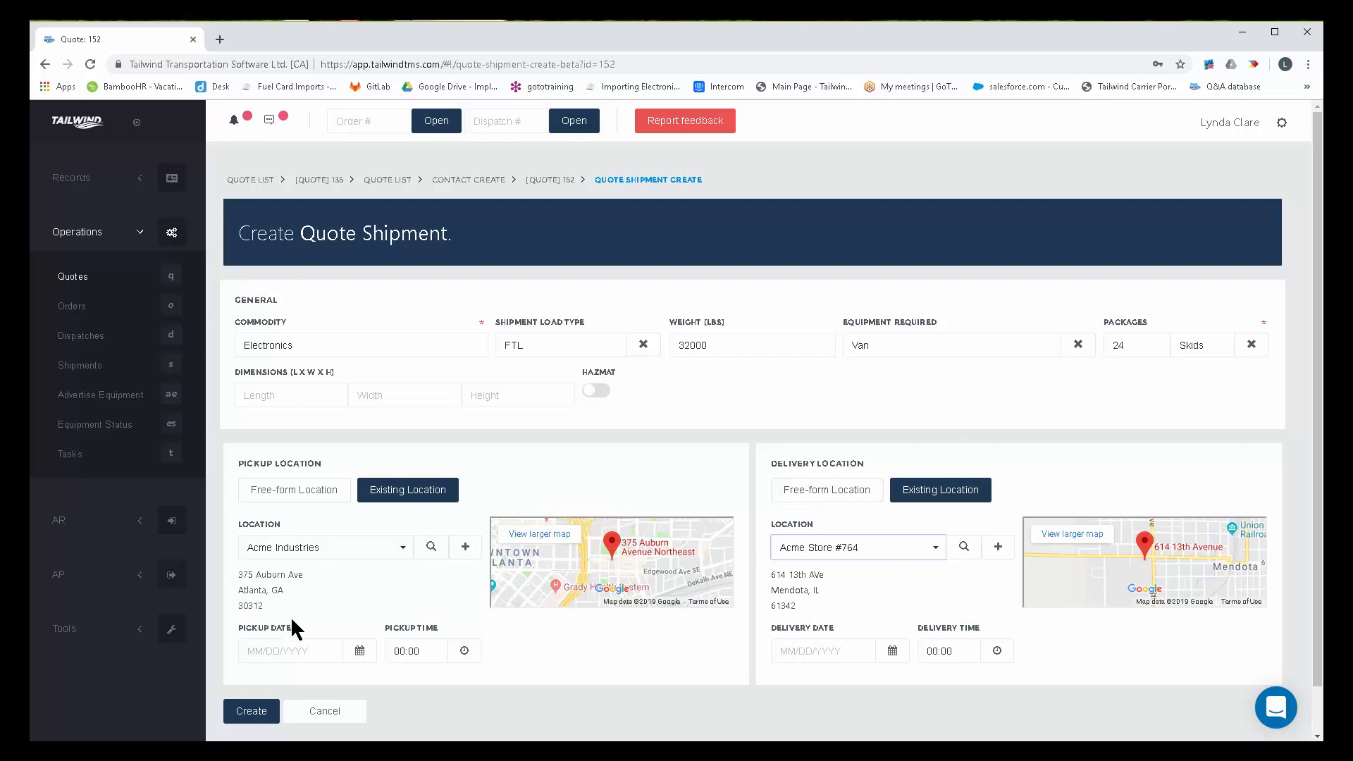
pyautogui.click(252, 711)
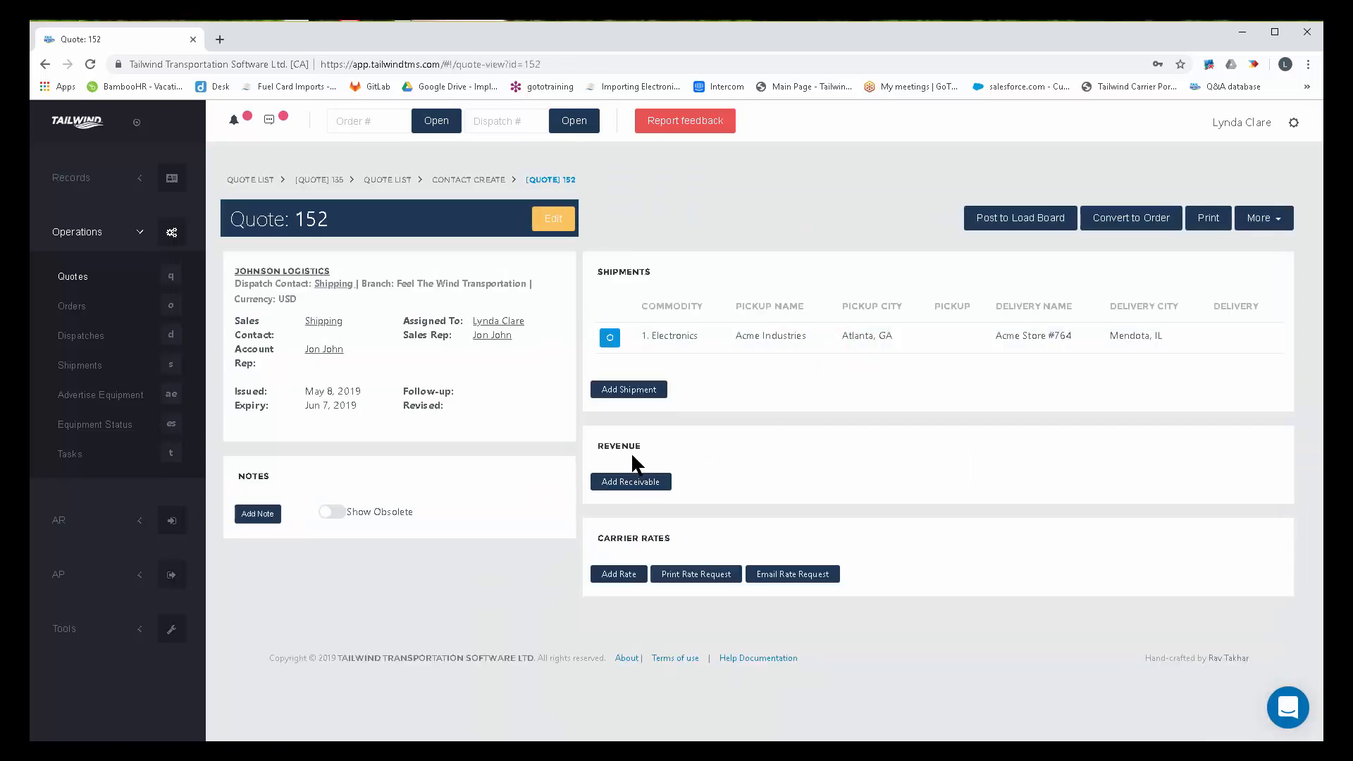
# Step: Add a Freight Charge receivable to the quote's revenue with 1 unit at a unit rate of 1500.00
pyautogui.doubleClick(599, 447)
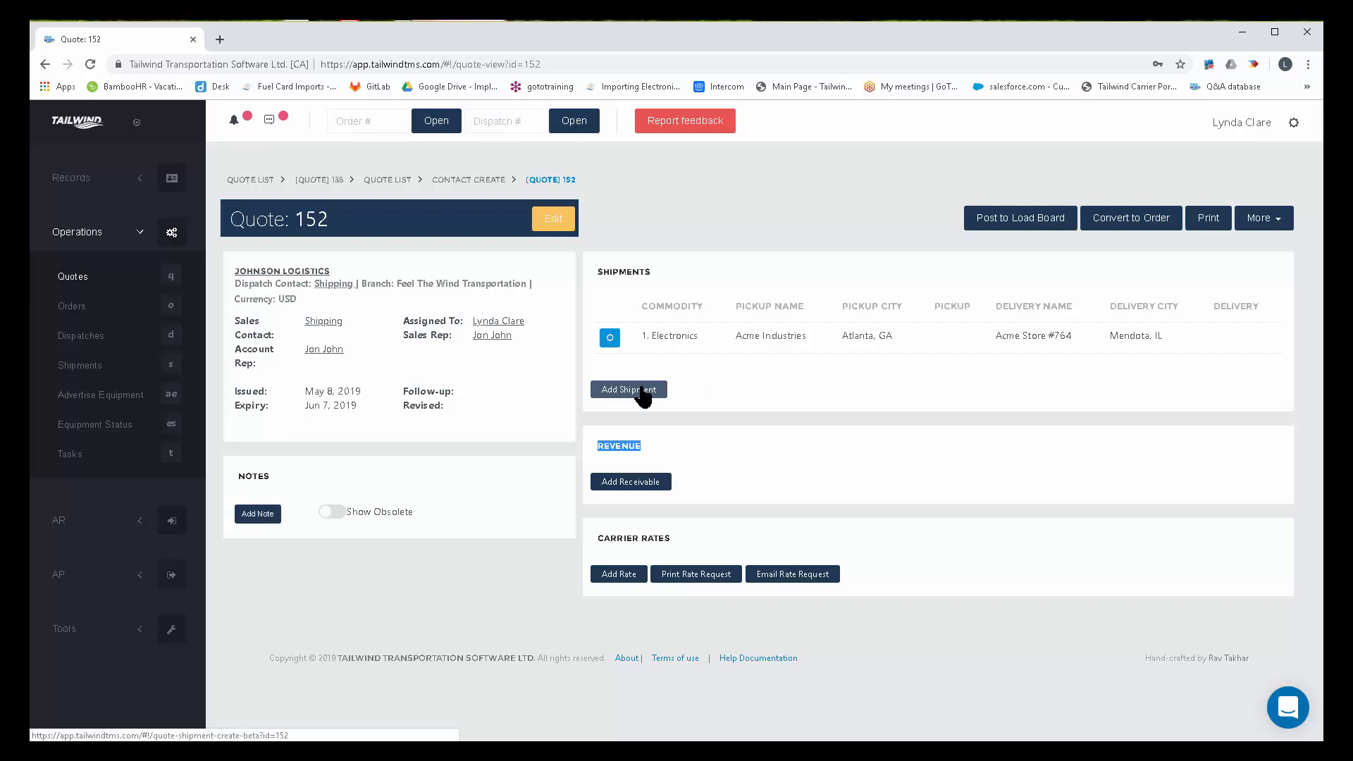
pyautogui.click(1162, 305)
pyautogui.moveTo(1161, 304); pyautogui.dragTo(1110, 306)
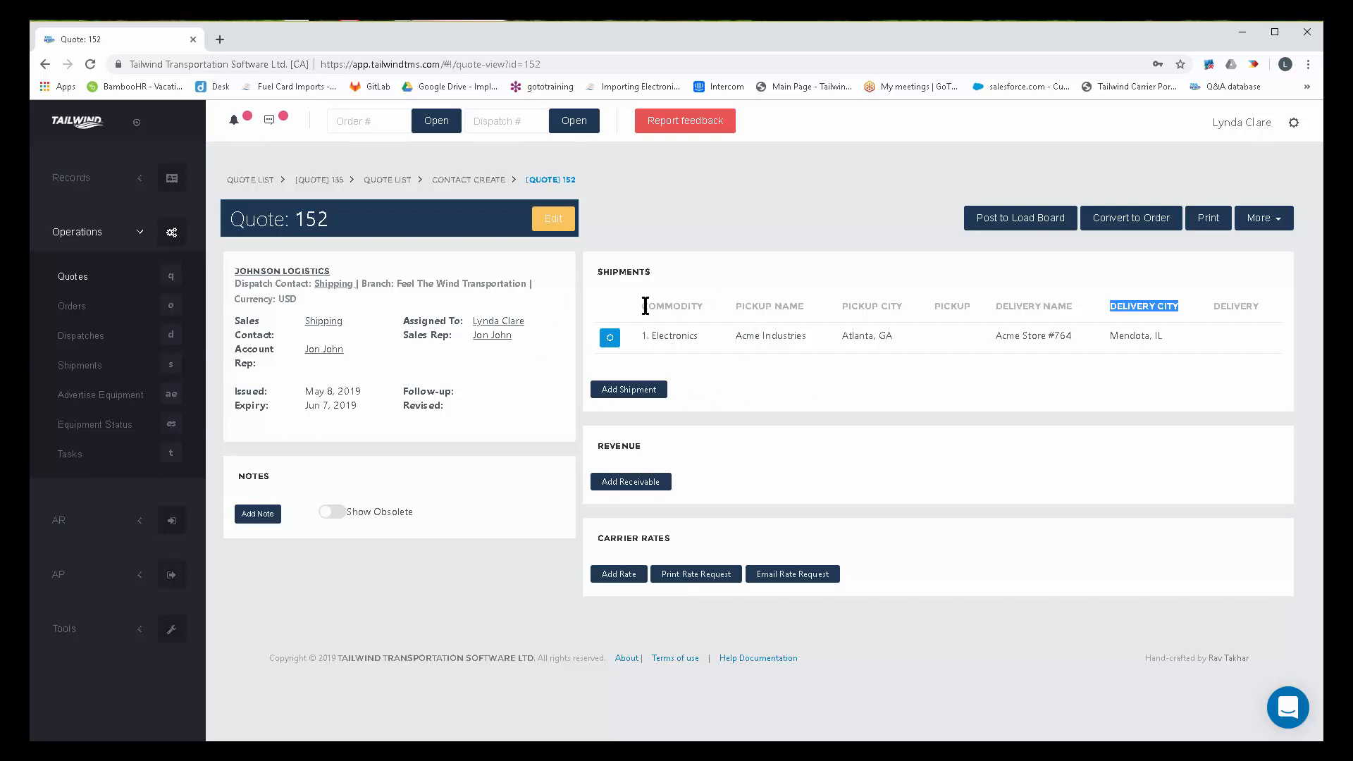
pyautogui.click(646, 486)
pyautogui.click(592, 248)
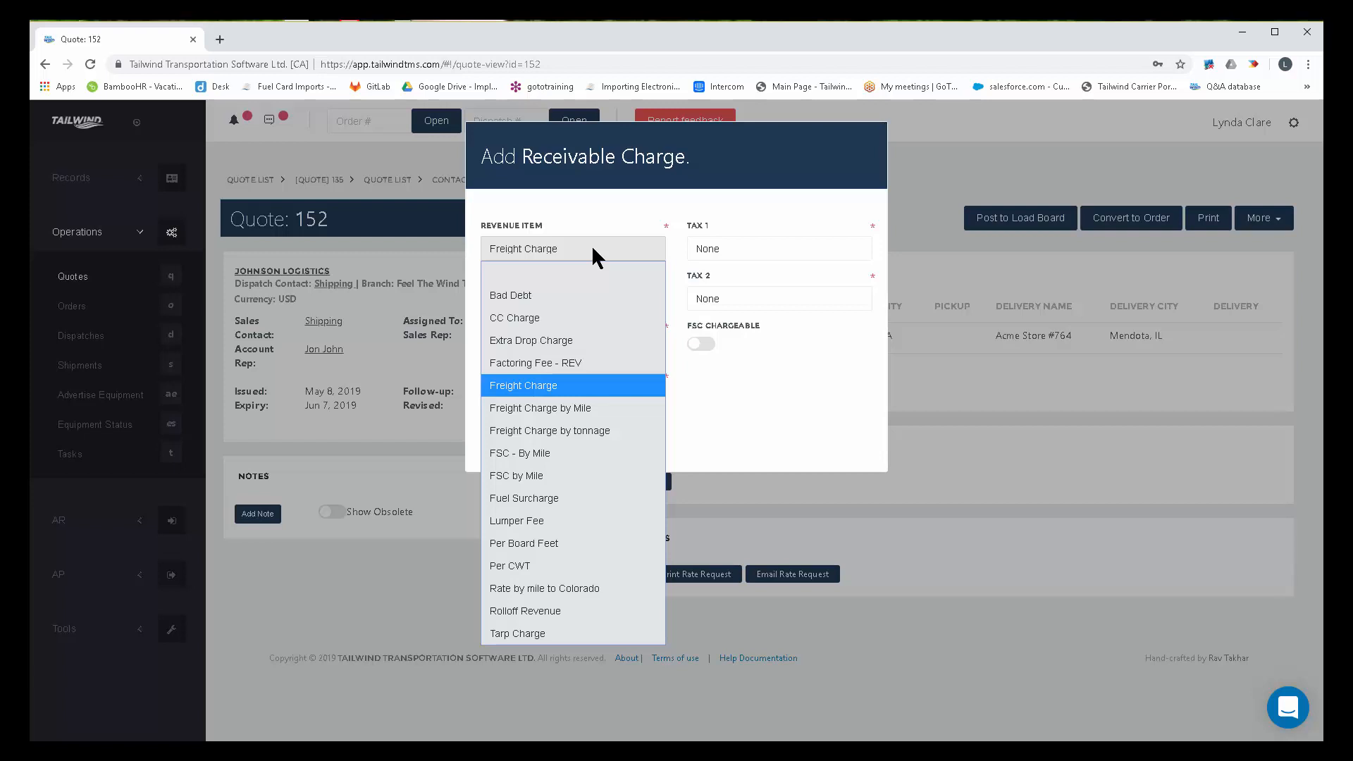
pyautogui.click(592, 248)
pyautogui.click(592, 248)
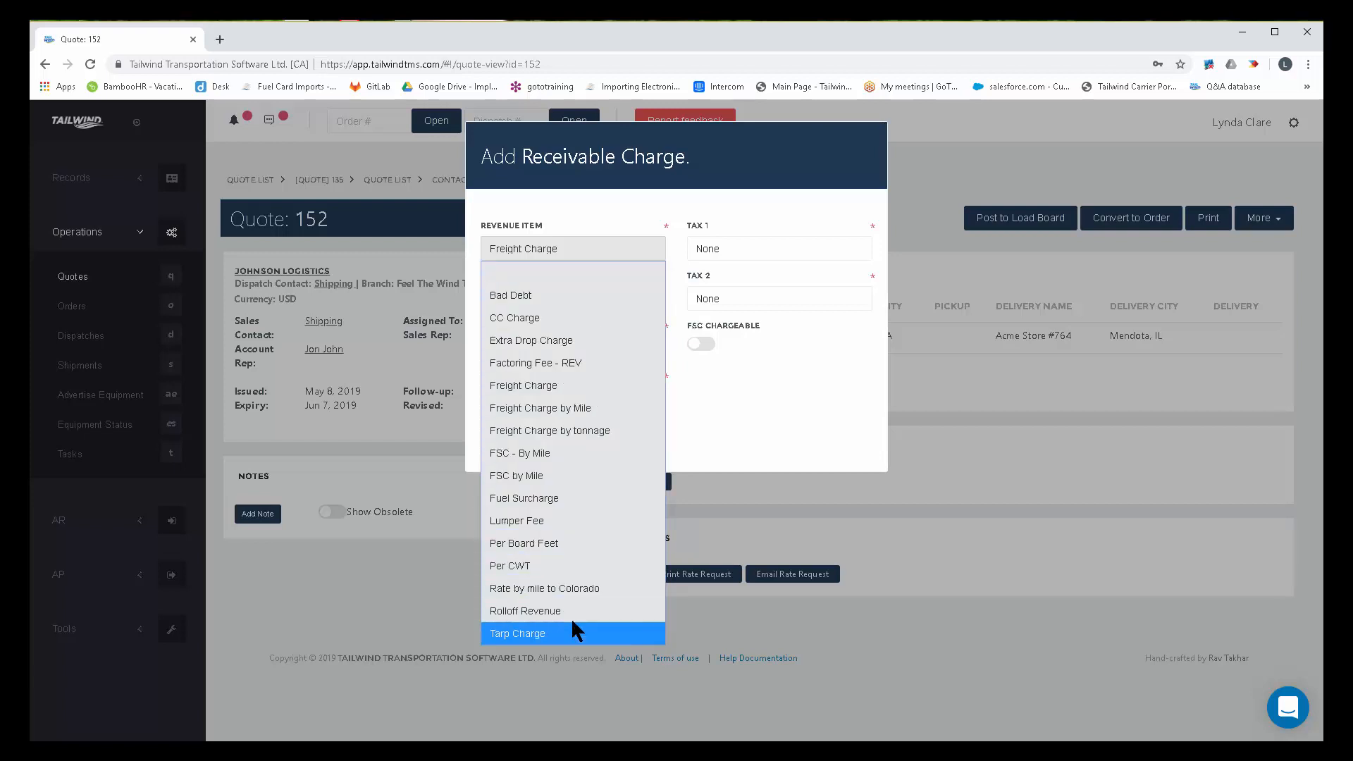
pyautogui.click(557, 391)
pyautogui.moveTo(530, 399); pyautogui.dragTo(452, 405)
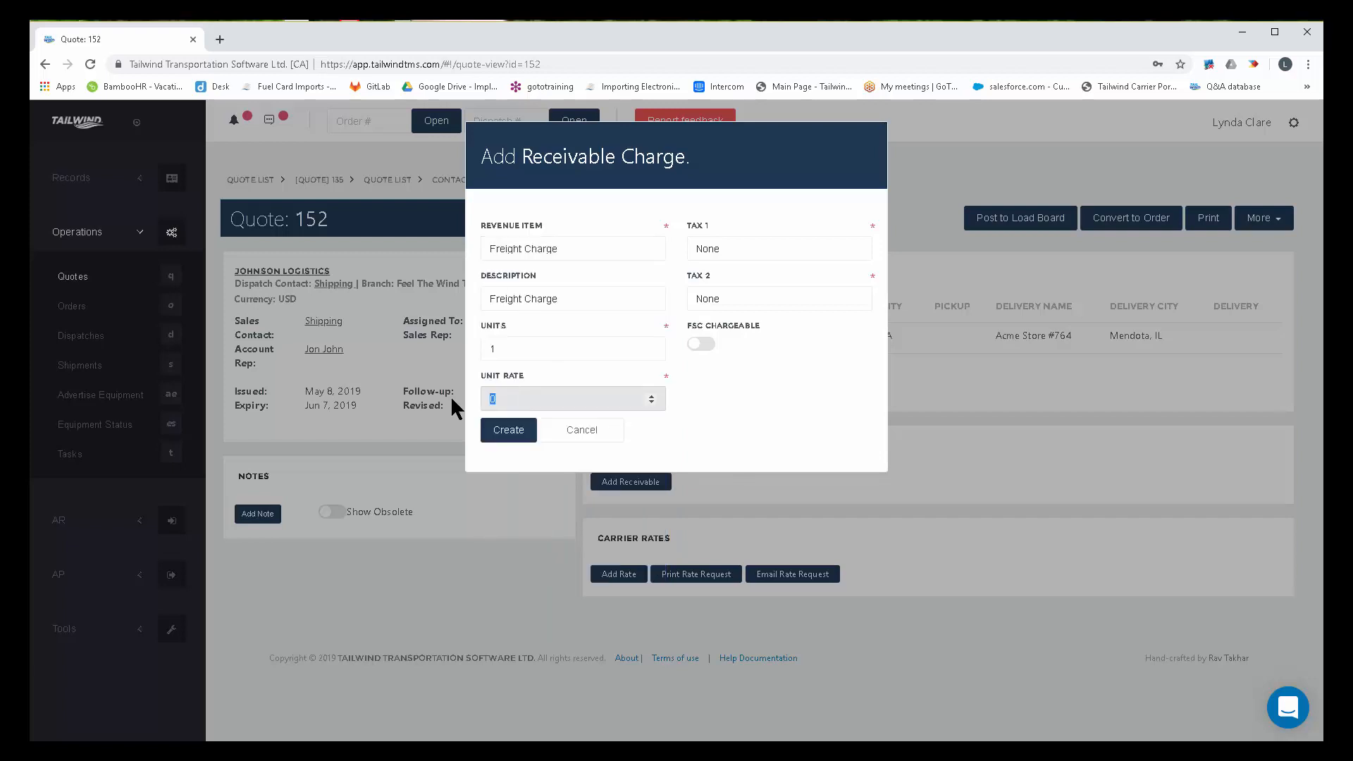
pyautogui.write('500.00')
pyautogui.click(513, 432)
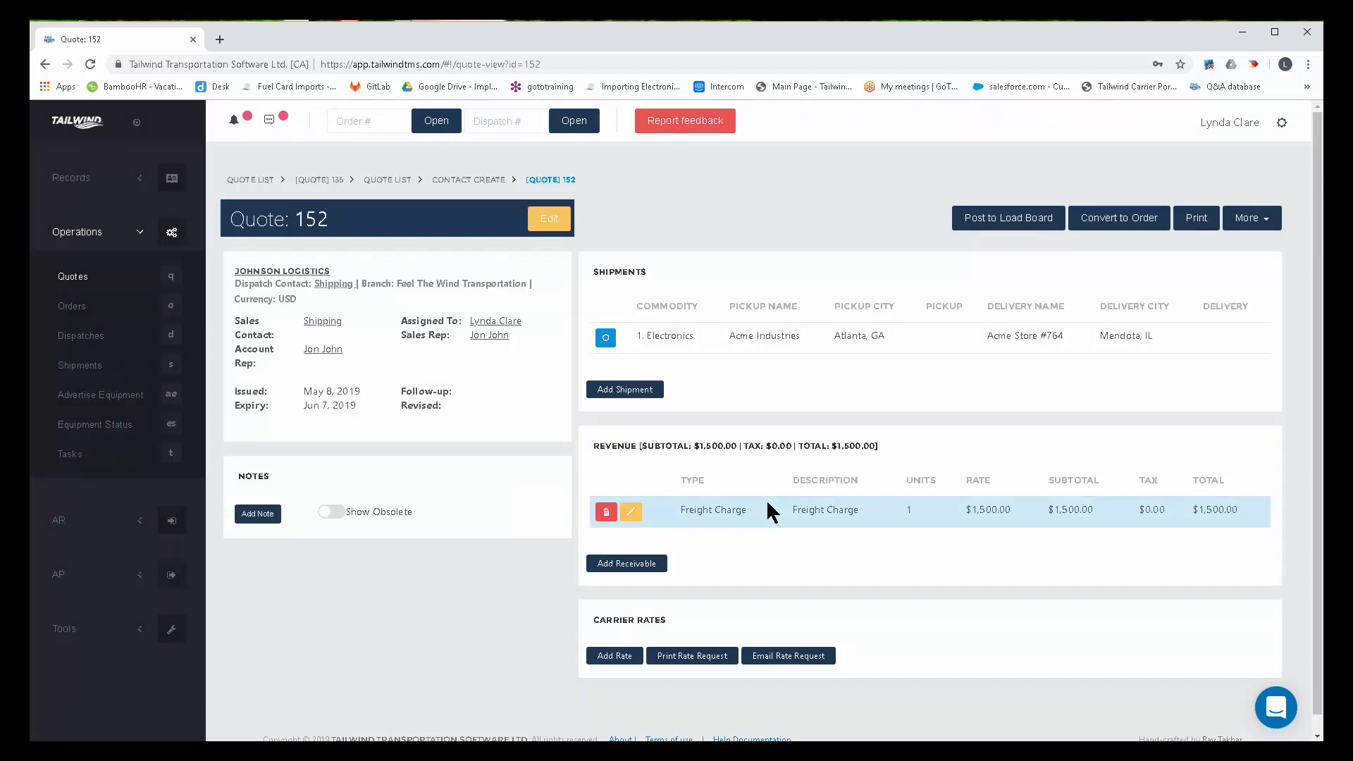
# Step: Add a Lumper Fee receivable to the quote's revenue with 1 unit at a unit rate of 250.00
pyautogui.click(643, 564)
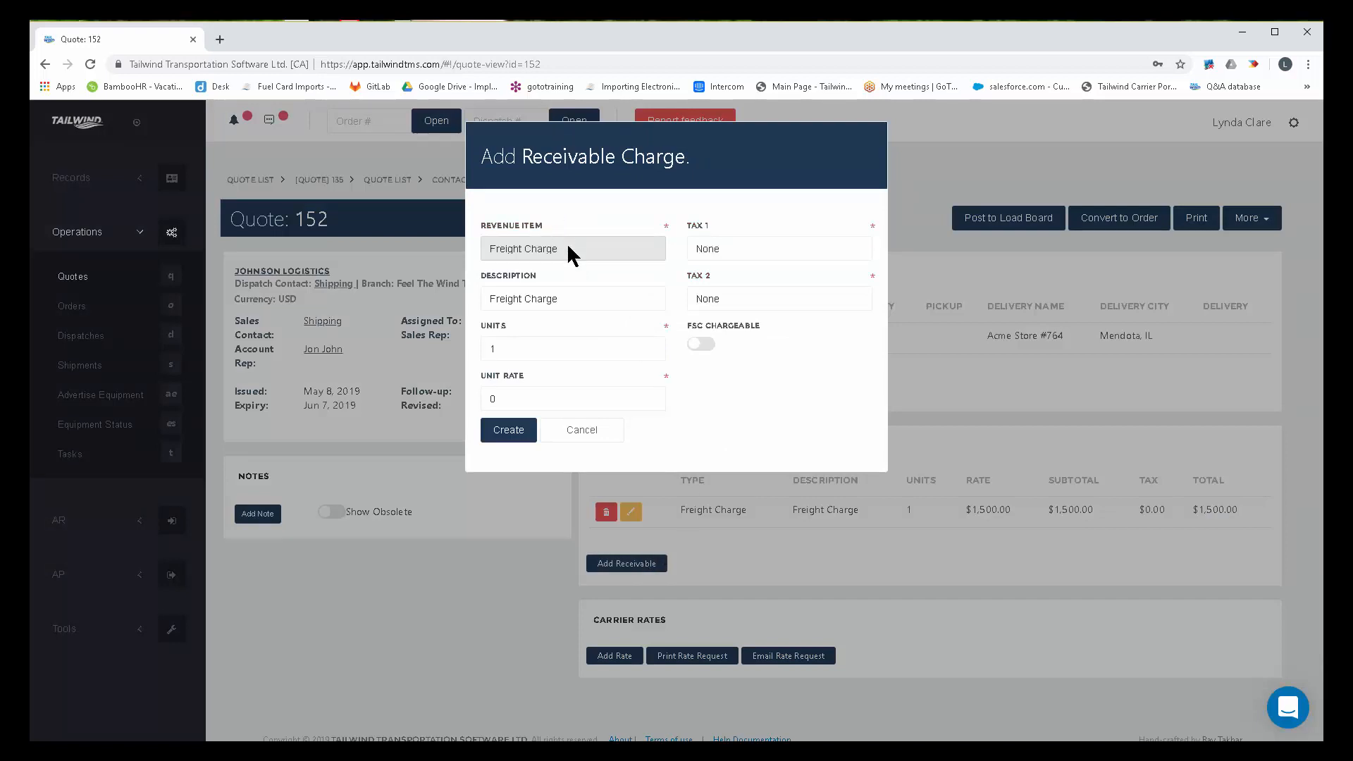
pyautogui.click(569, 256)
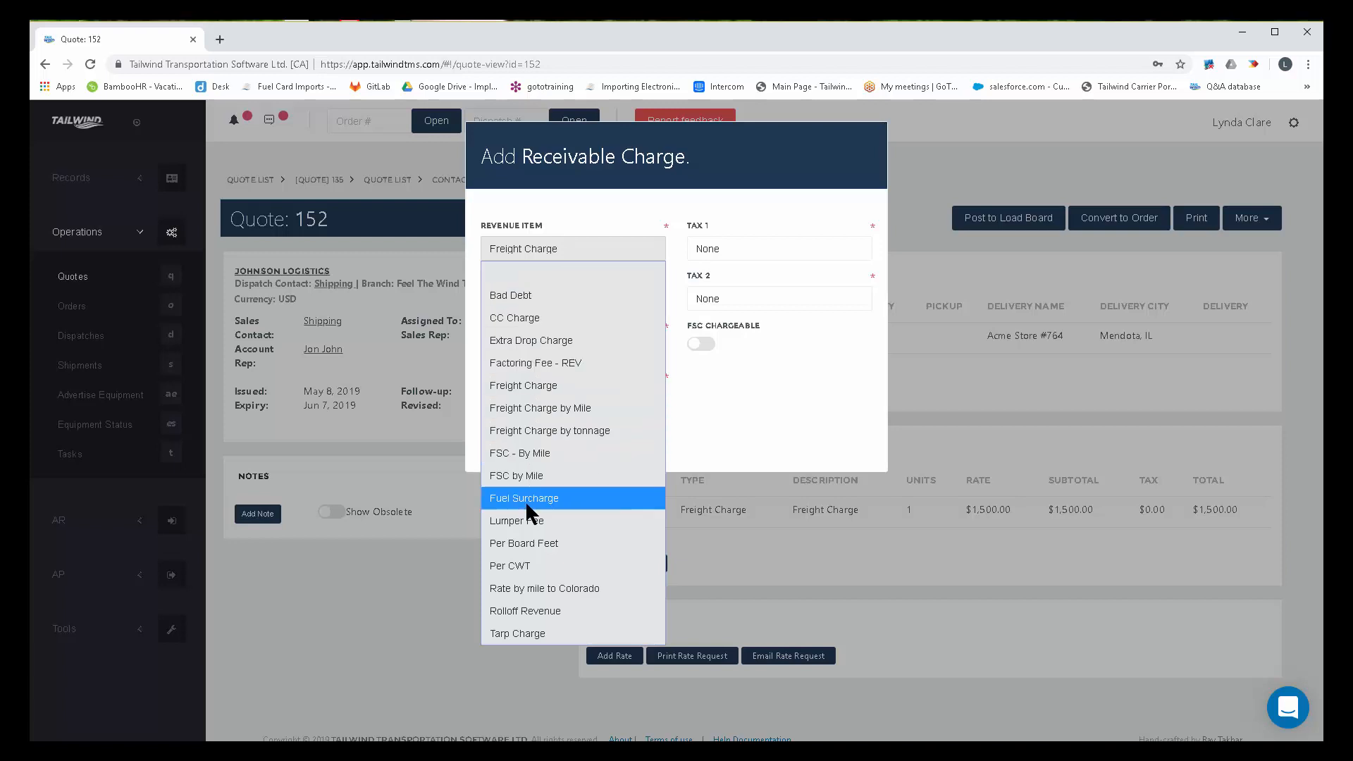
pyautogui.click(527, 520)
pyautogui.click(511, 401)
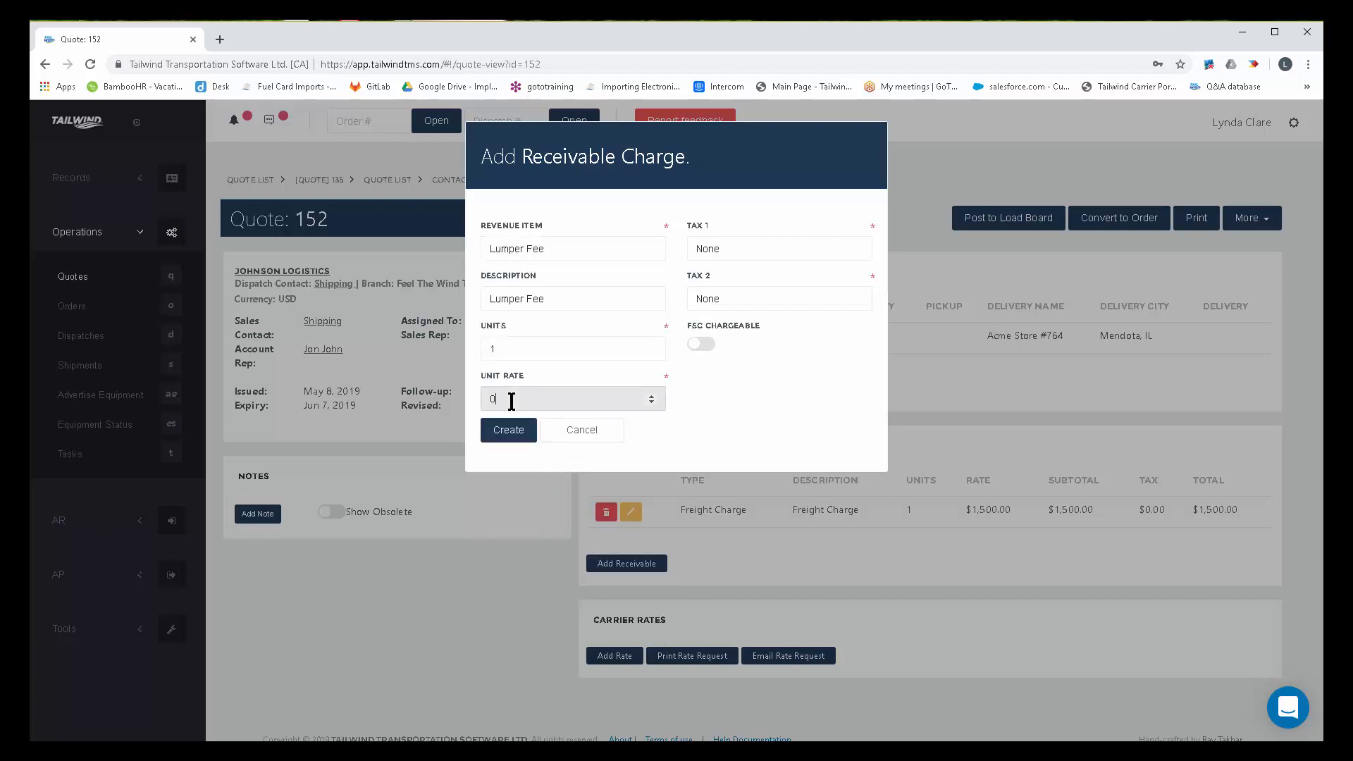
pyautogui.moveTo(512, 400); pyautogui.dragTo(479, 399)
pyautogui.click(558, 248)
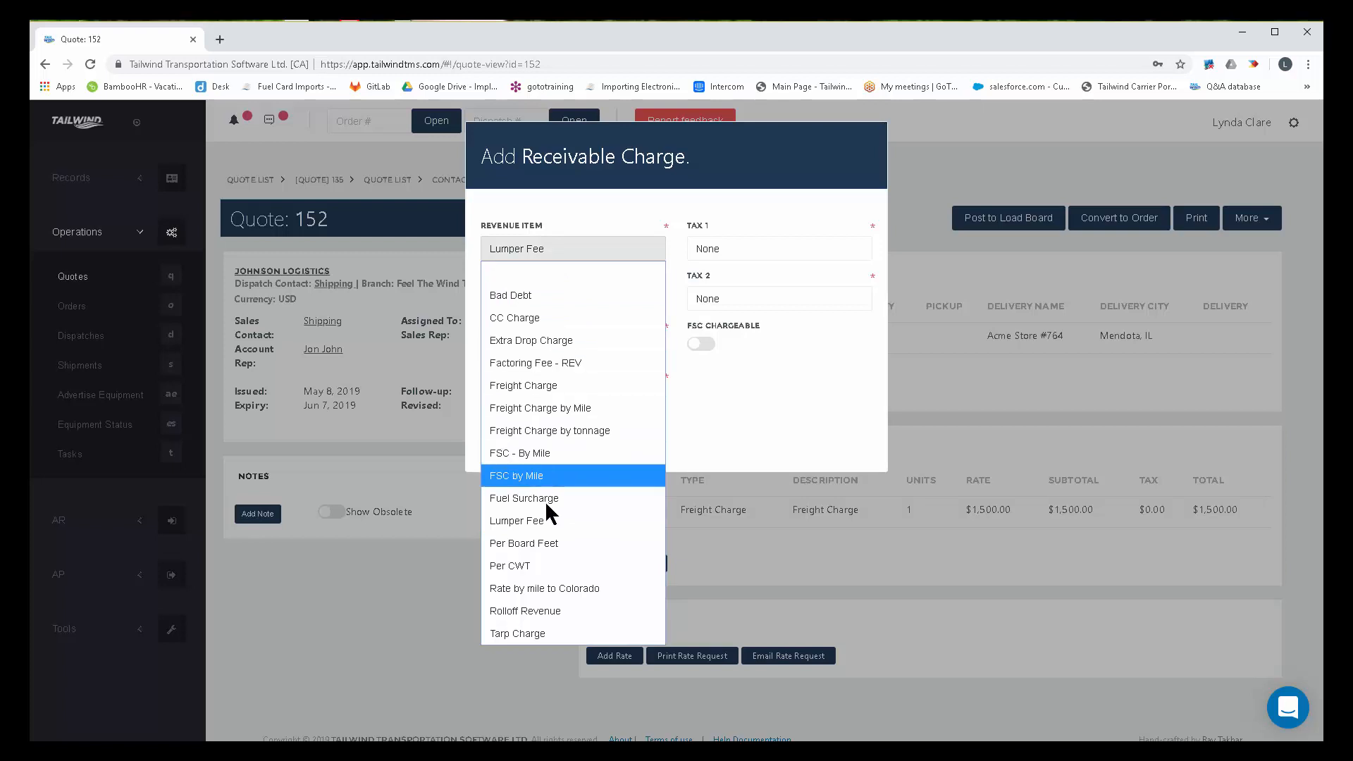
pyautogui.click(754, 392)
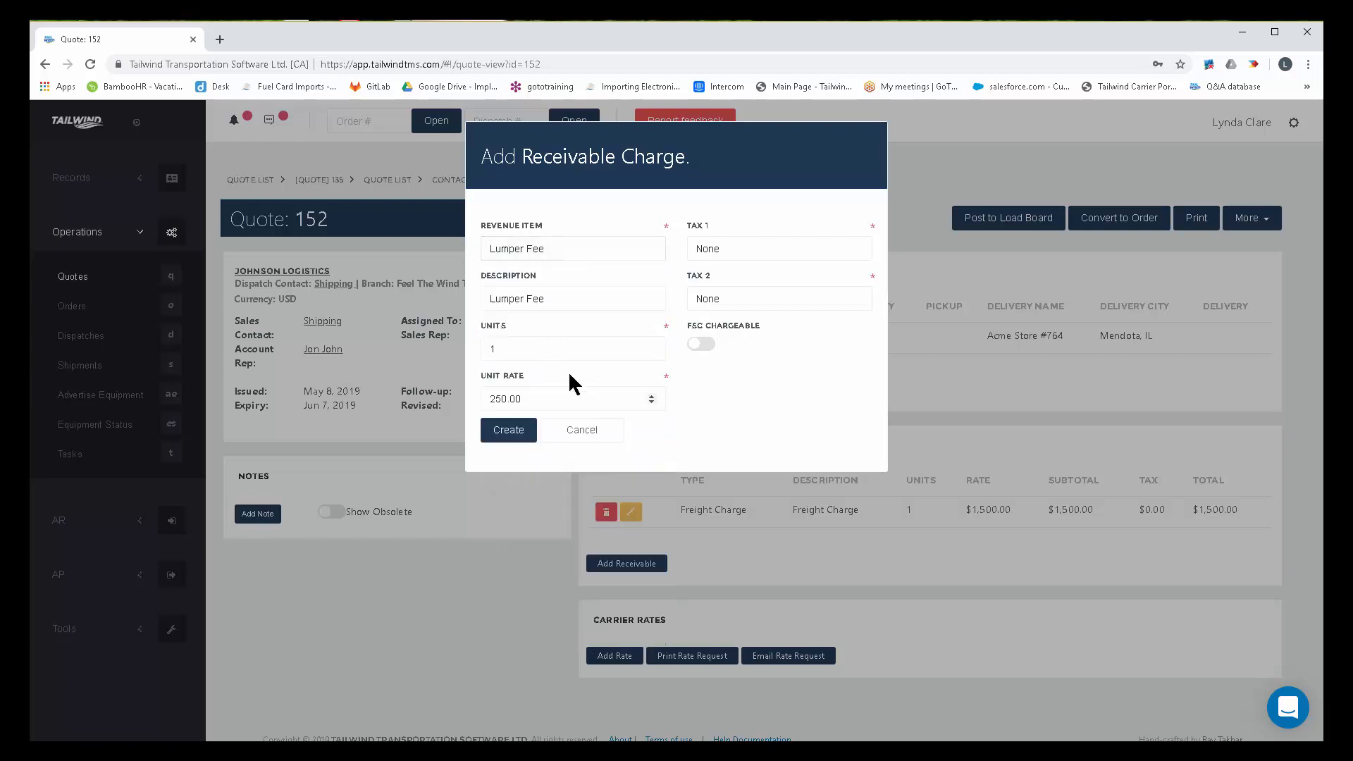
pyautogui.click(518, 430)
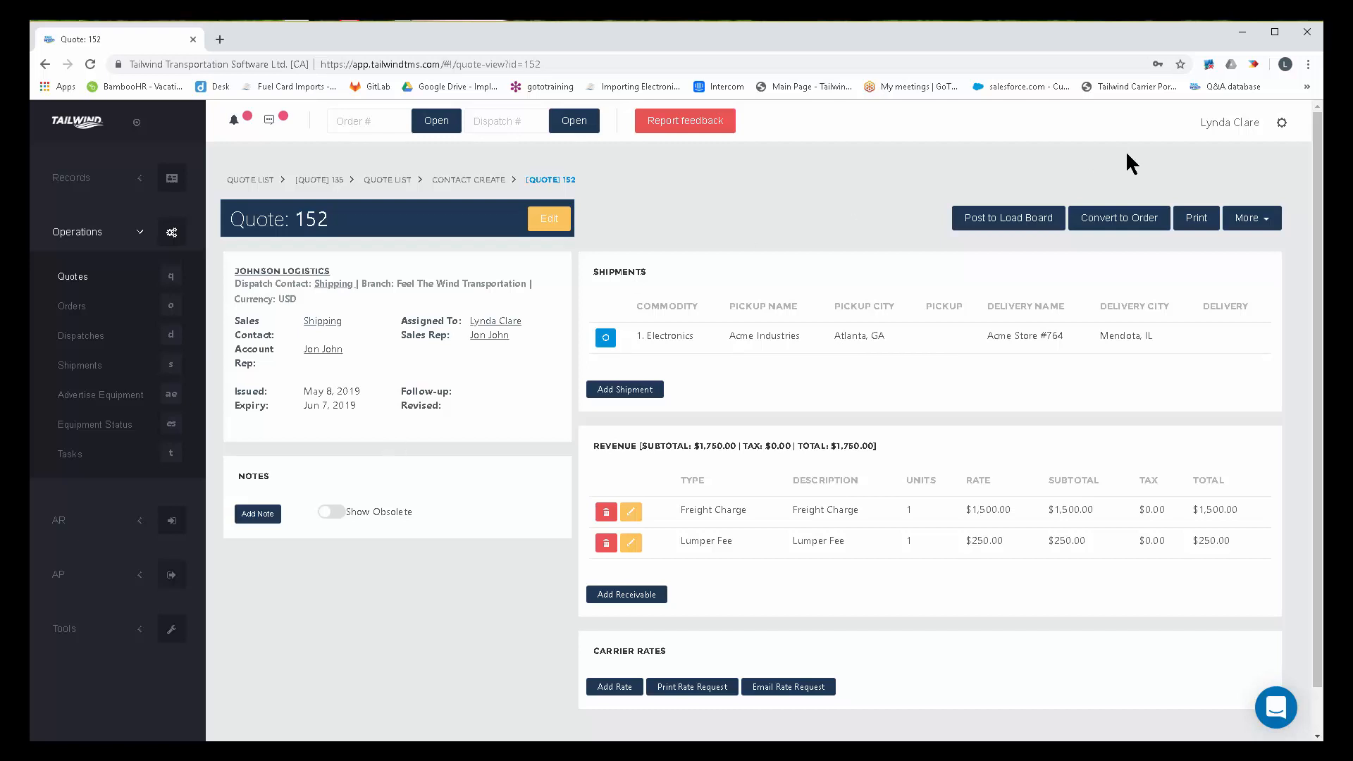
# Step: Generate the printable quote PDF and review its branch details, shipper, consignee, charges, terms and conditions, and thank-you line
pyautogui.click(1196, 218)
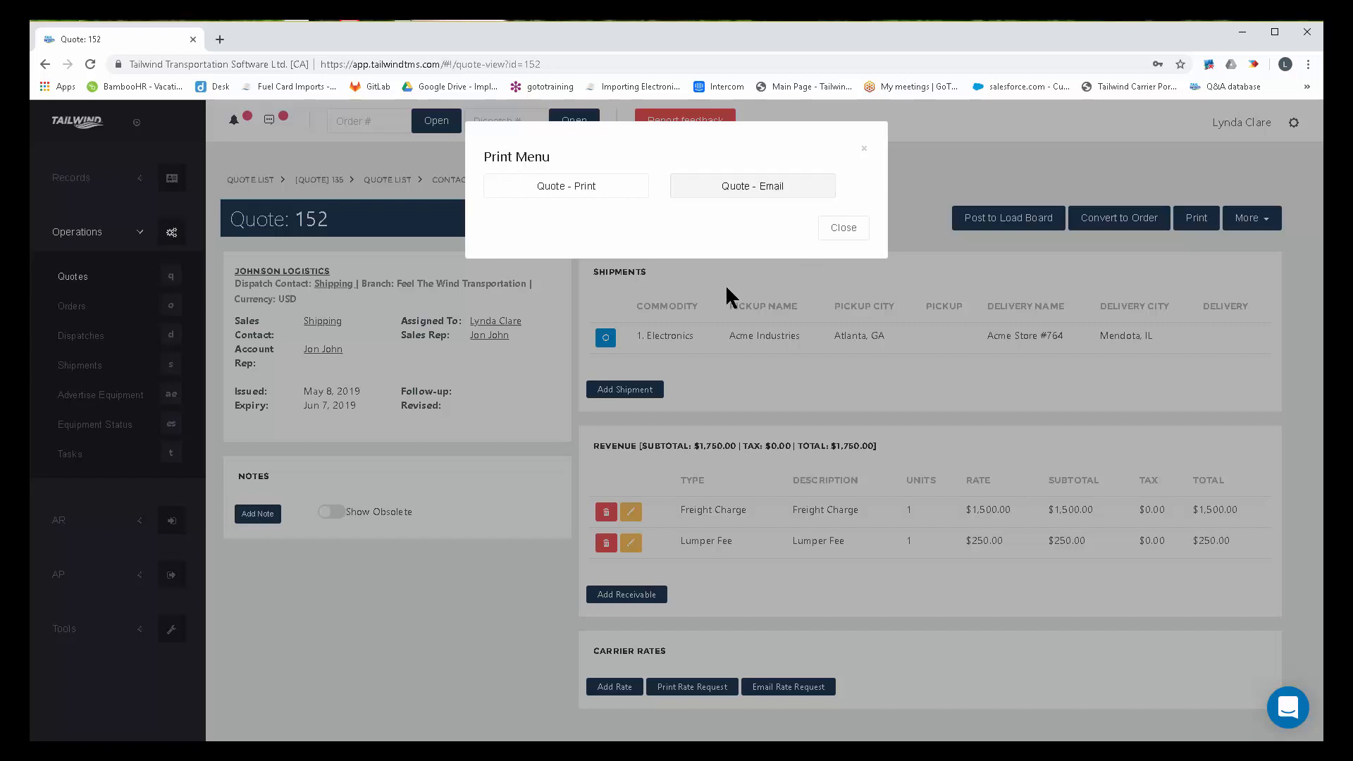
pyautogui.click(579, 191)
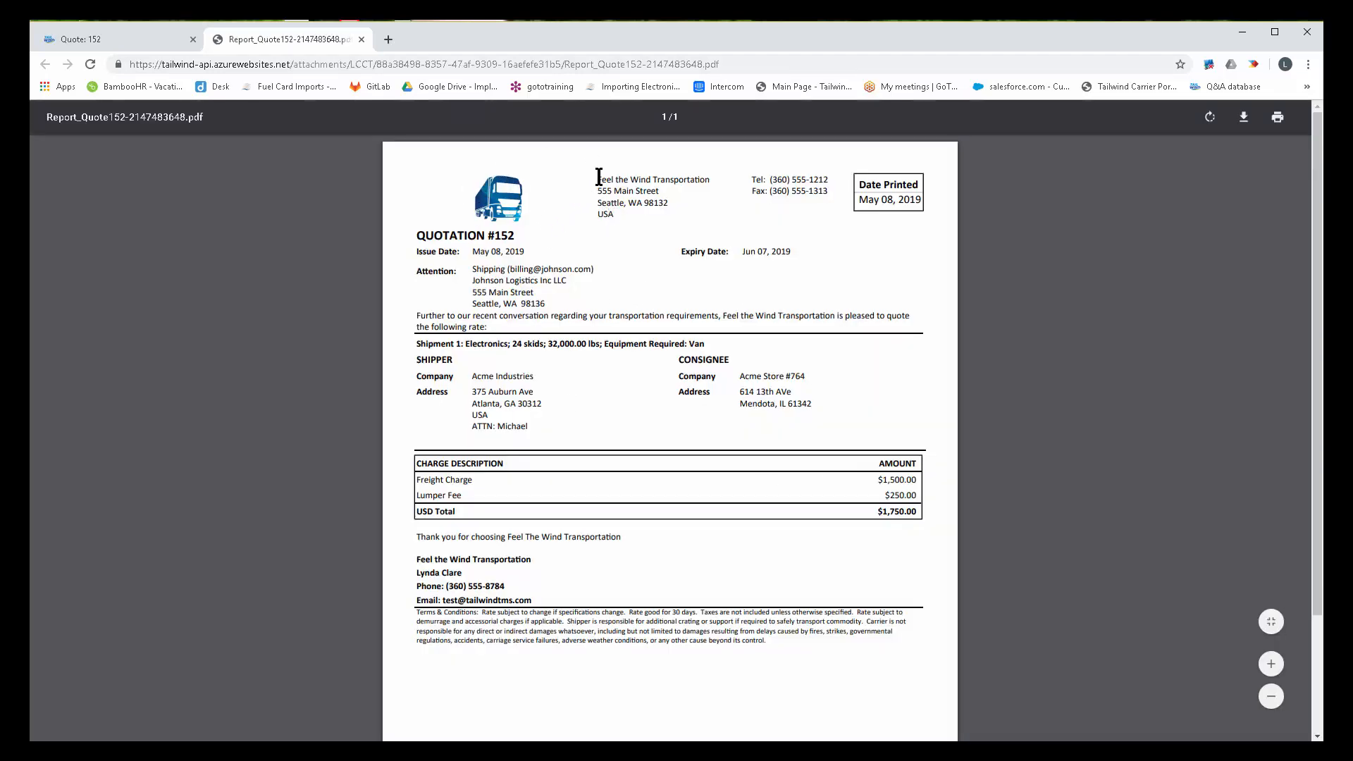
pyautogui.moveTo(598, 179); pyautogui.dragTo(638, 203)
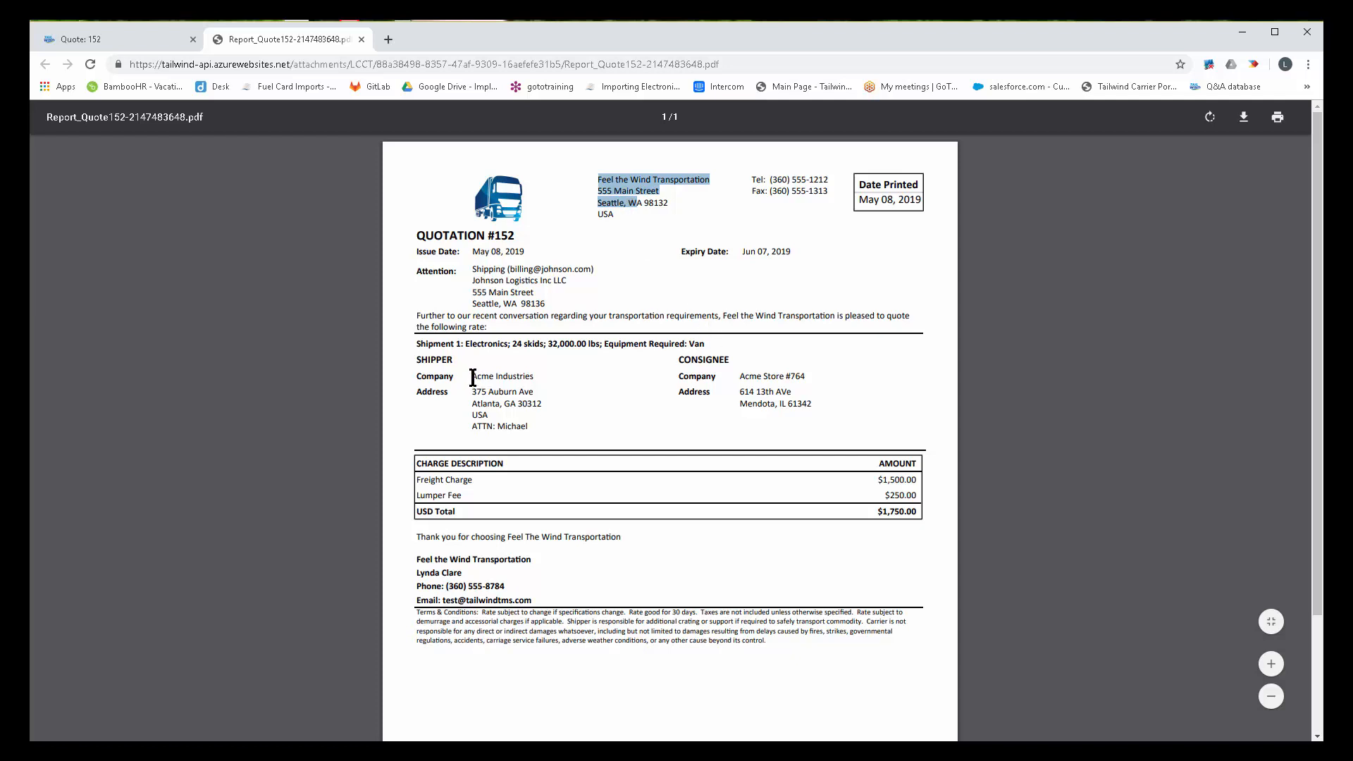
pyautogui.moveTo(473, 376); pyautogui.dragTo(541, 377)
pyautogui.moveTo(740, 376); pyautogui.dragTo(806, 377)
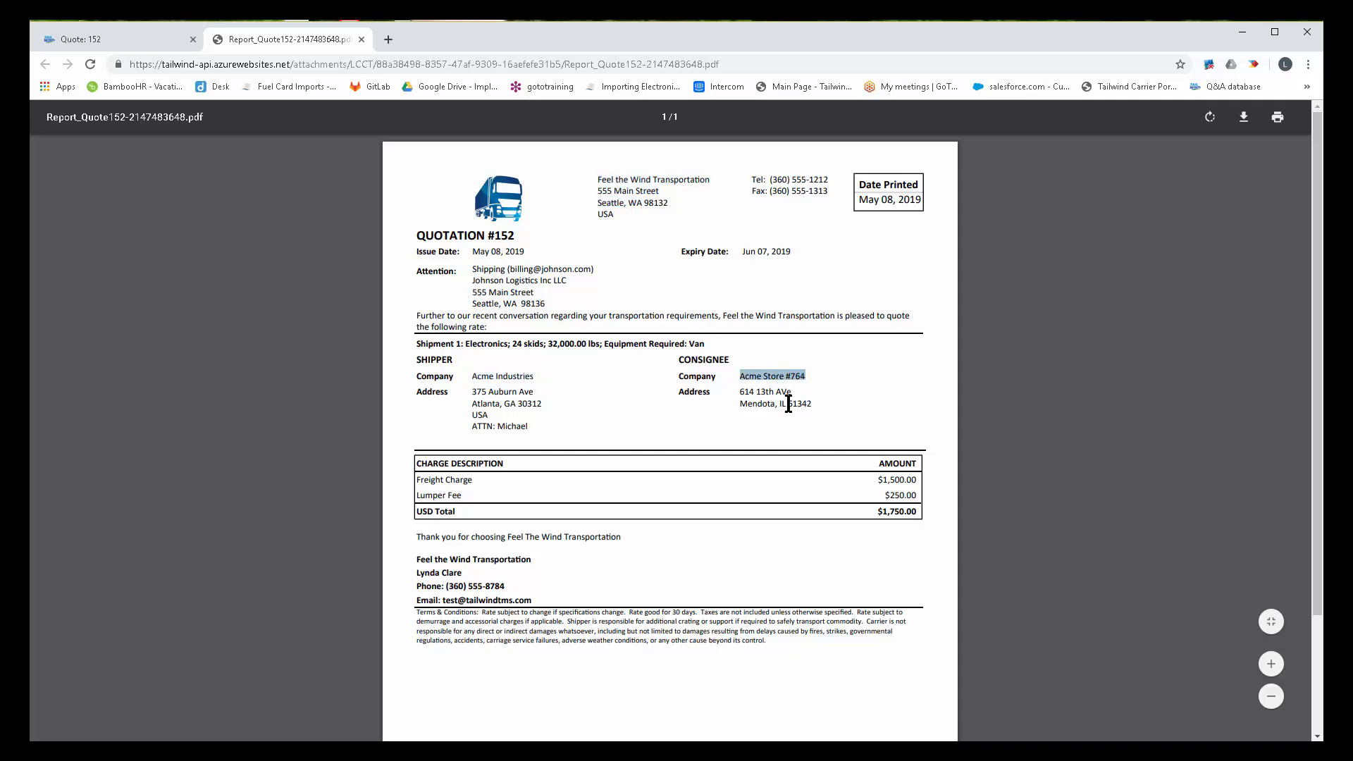
pyautogui.moveTo(879, 480); pyautogui.dragTo(917, 497)
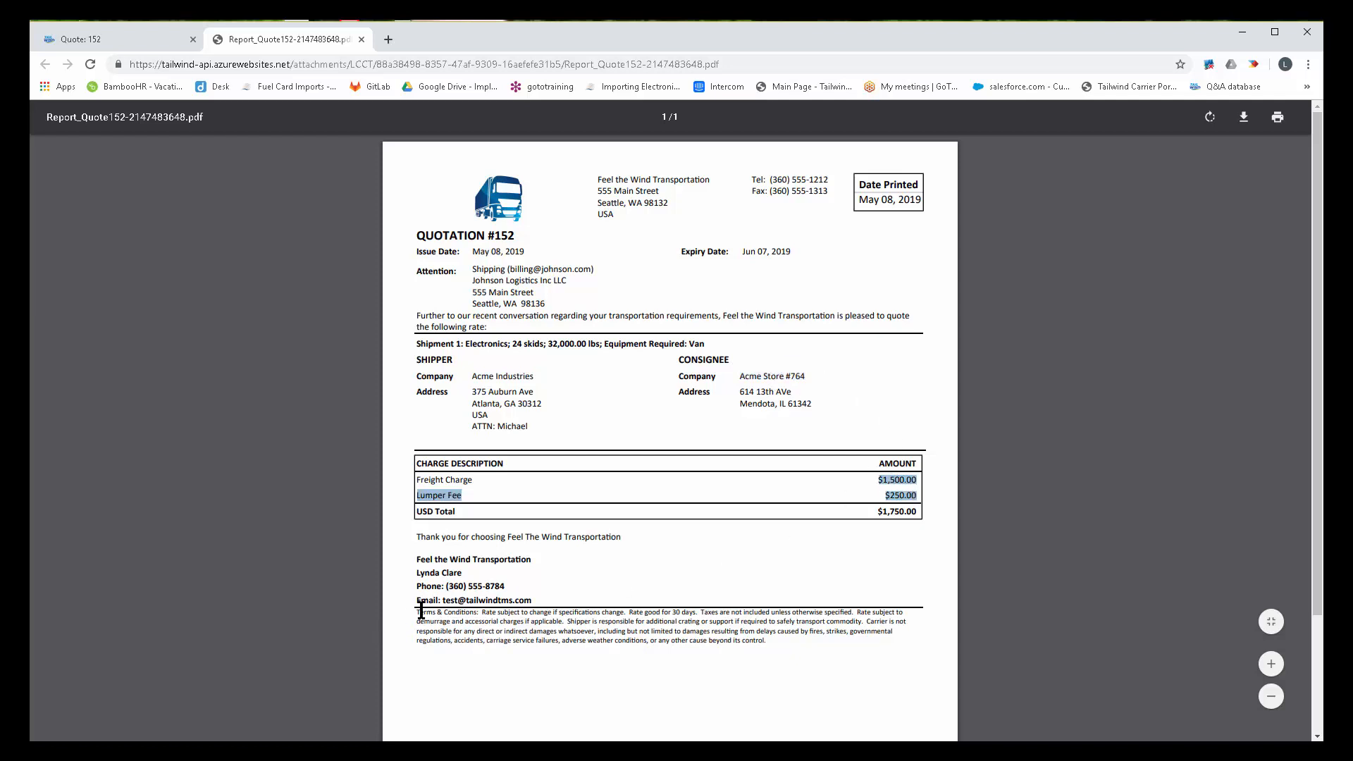
pyautogui.moveTo(417, 612); pyautogui.dragTo(771, 642)
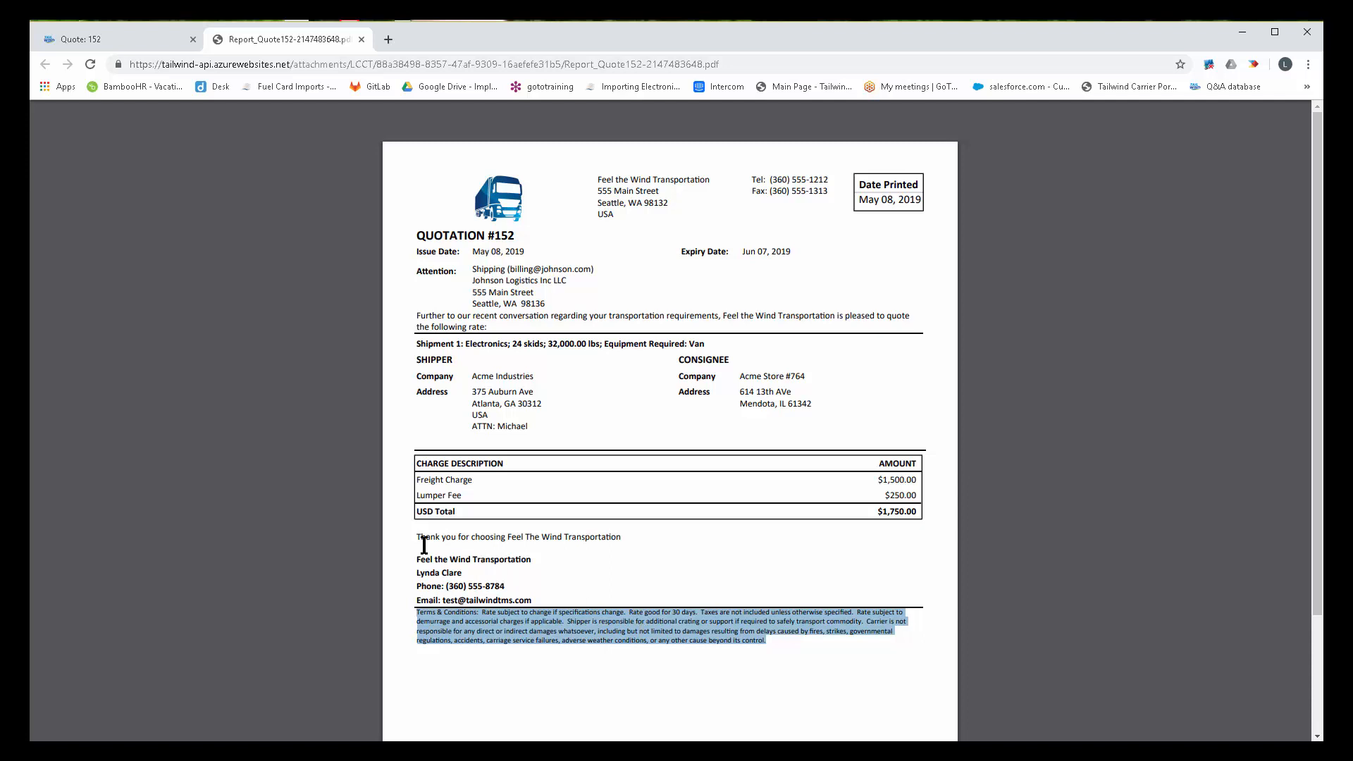
pyautogui.moveTo(417, 538); pyautogui.dragTo(635, 542)
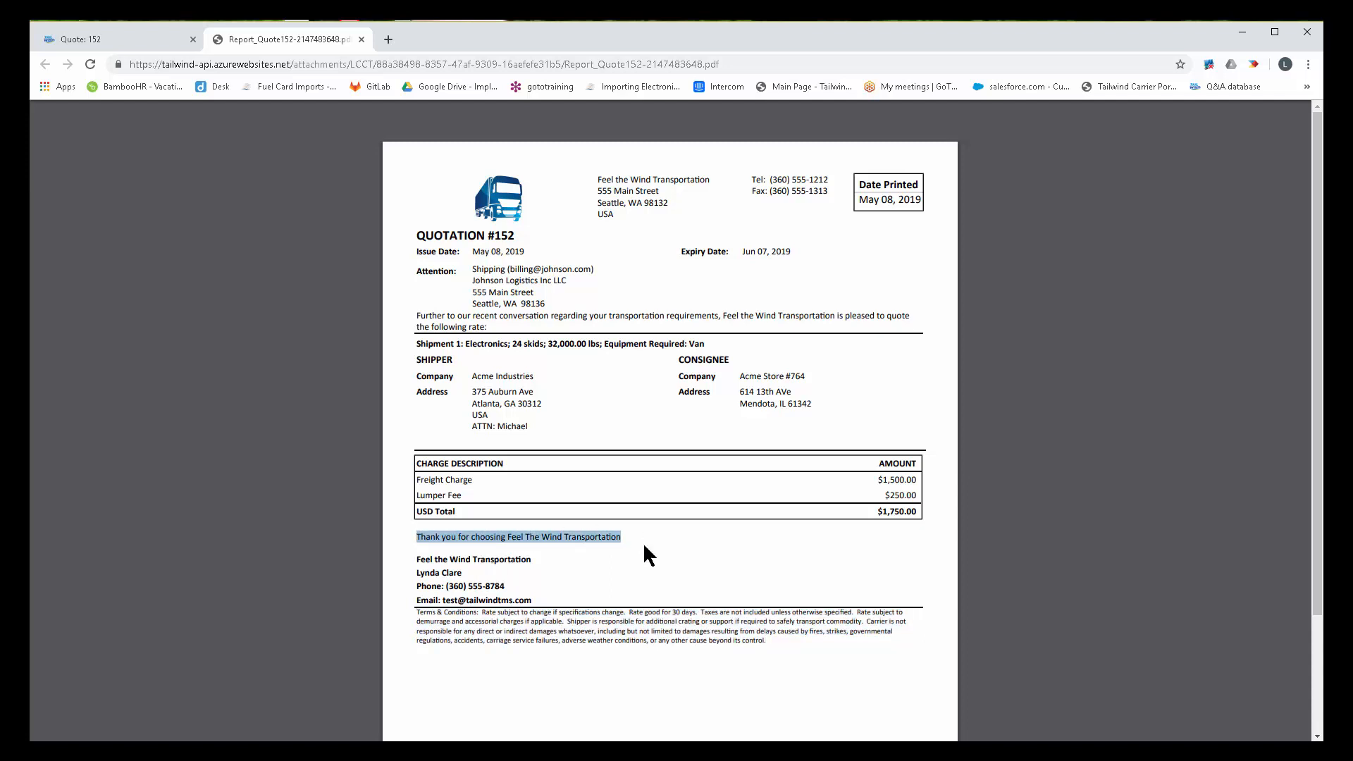
# Step: Return to the quote in Tailwind TMS and reopen it from the active quote list as the Acme Industries to Acme Store #764 entry
pyautogui.click(134, 40)
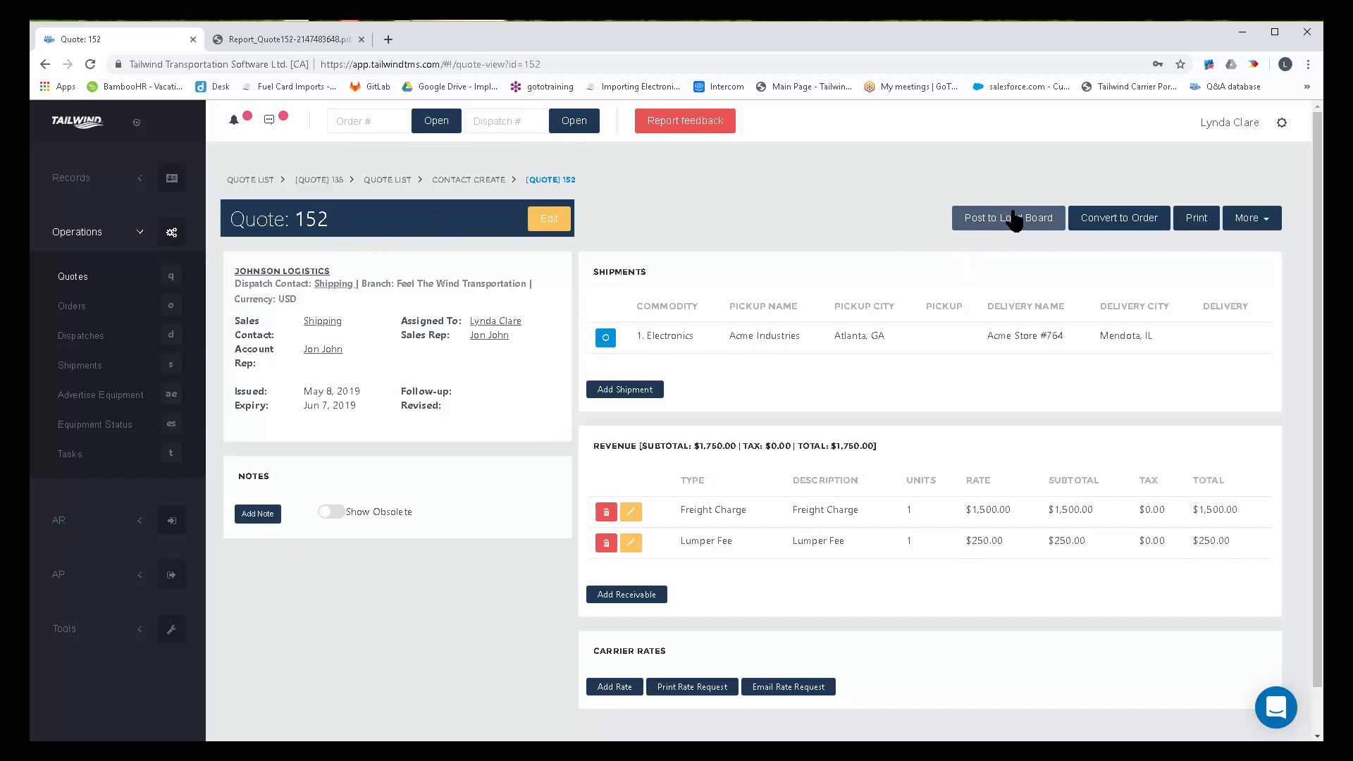
pyautogui.moveTo(324, 216); pyautogui.dragTo(288, 219)
pyautogui.click(75, 279)
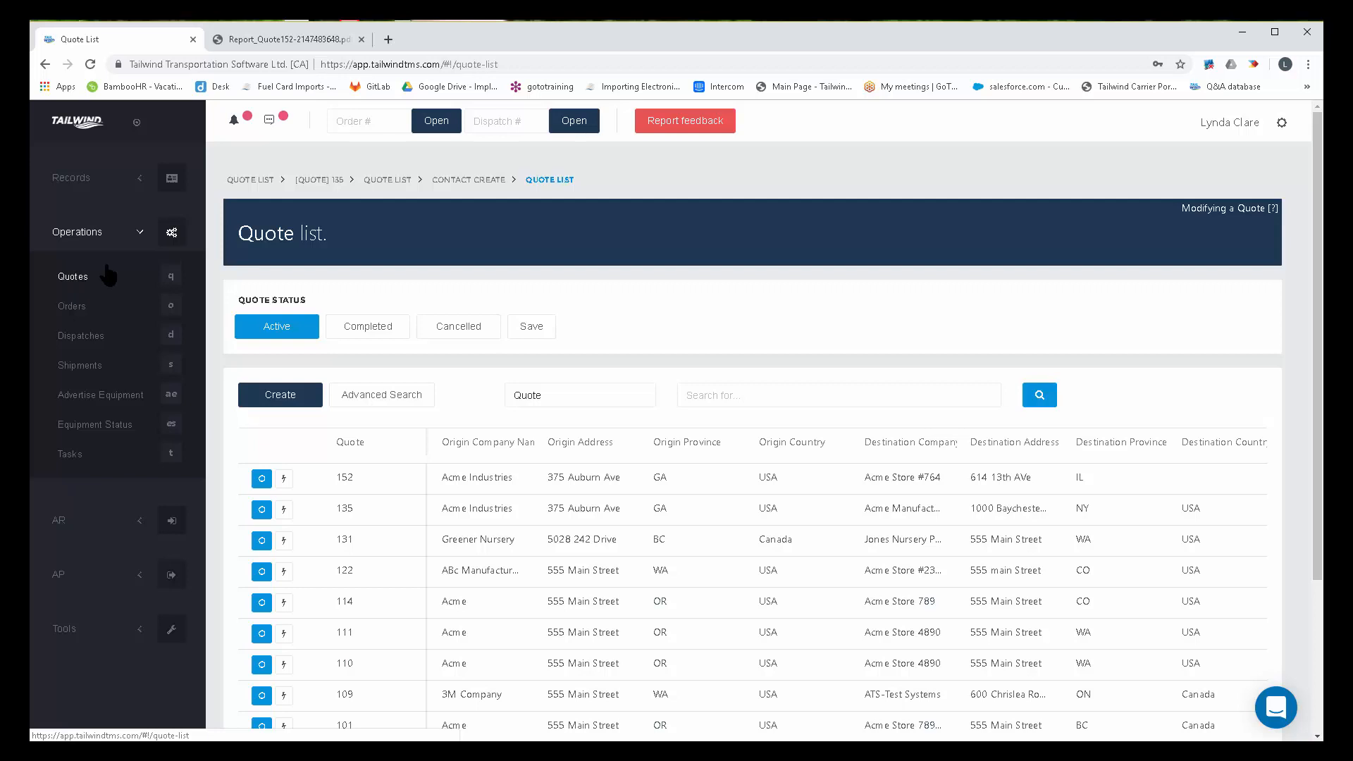
pyautogui.click(263, 481)
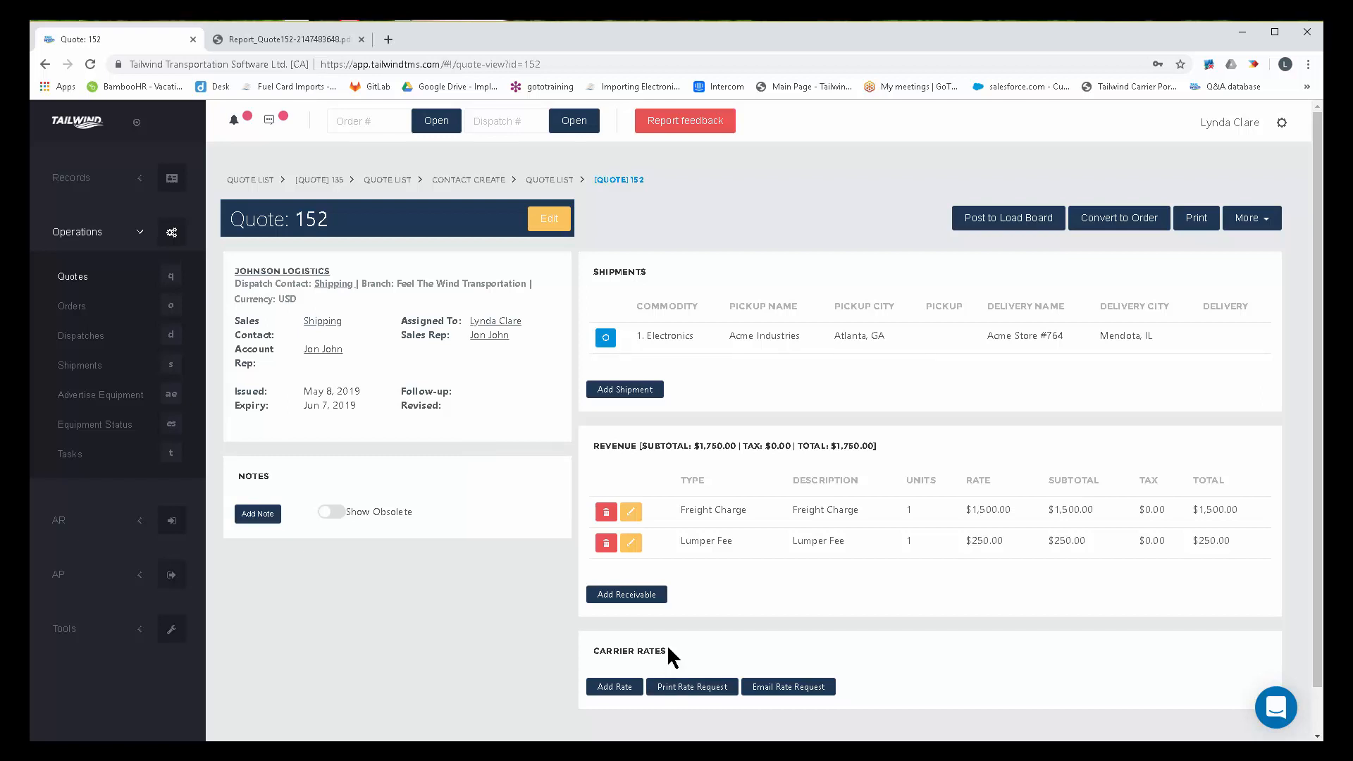
# Step: Start a new carrier rate for the quote, selecting 123 Transport as the carrier and keeping its listed contact
pyautogui.moveTo(666, 651); pyautogui.dragTo(597, 651)
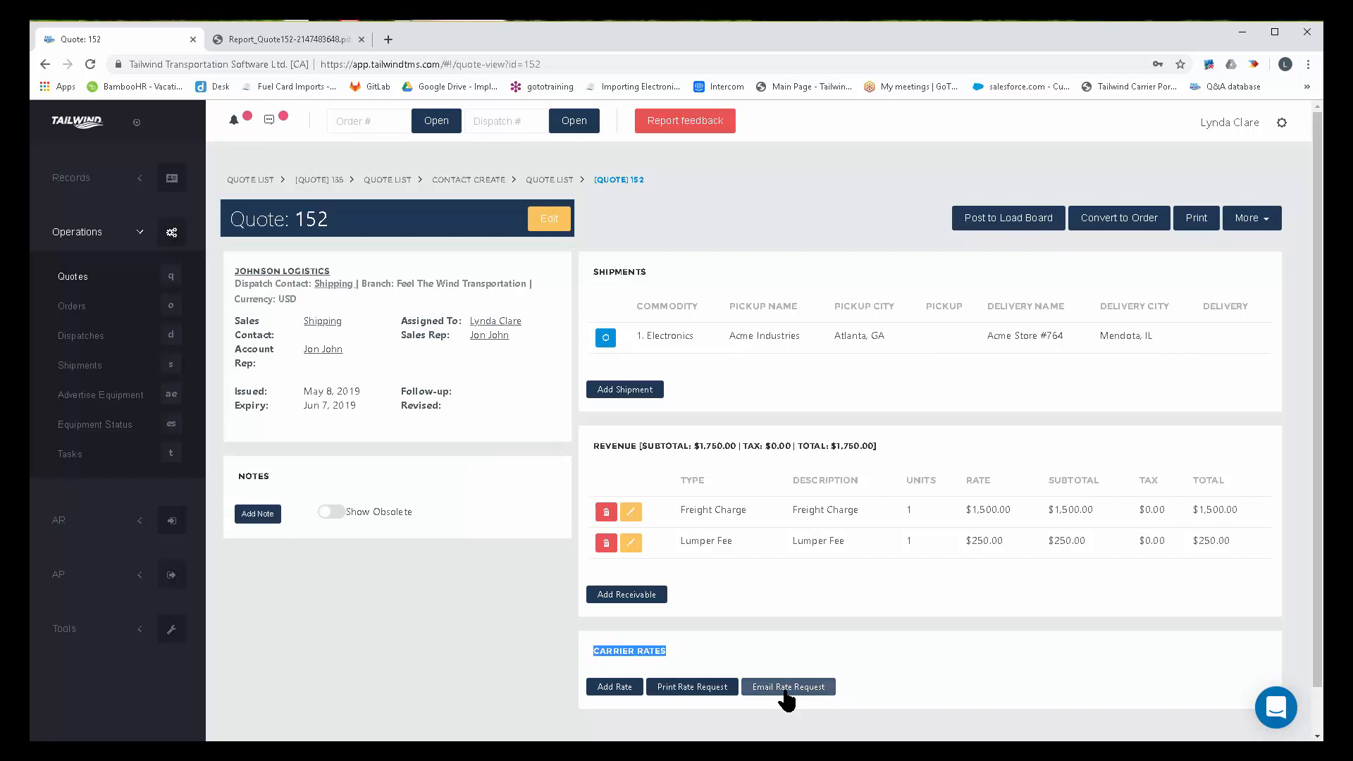
pyautogui.click(620, 688)
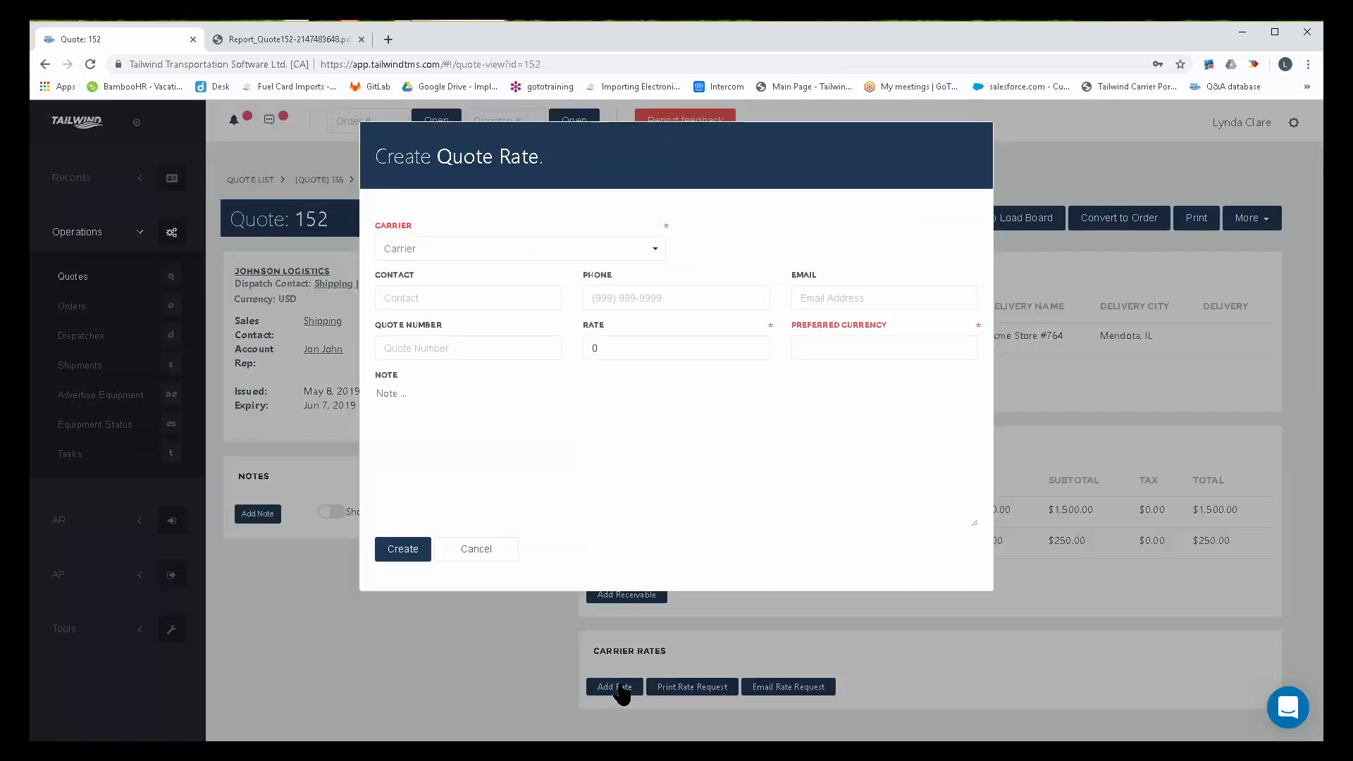
pyautogui.click(444, 251)
pyautogui.click(412, 280)
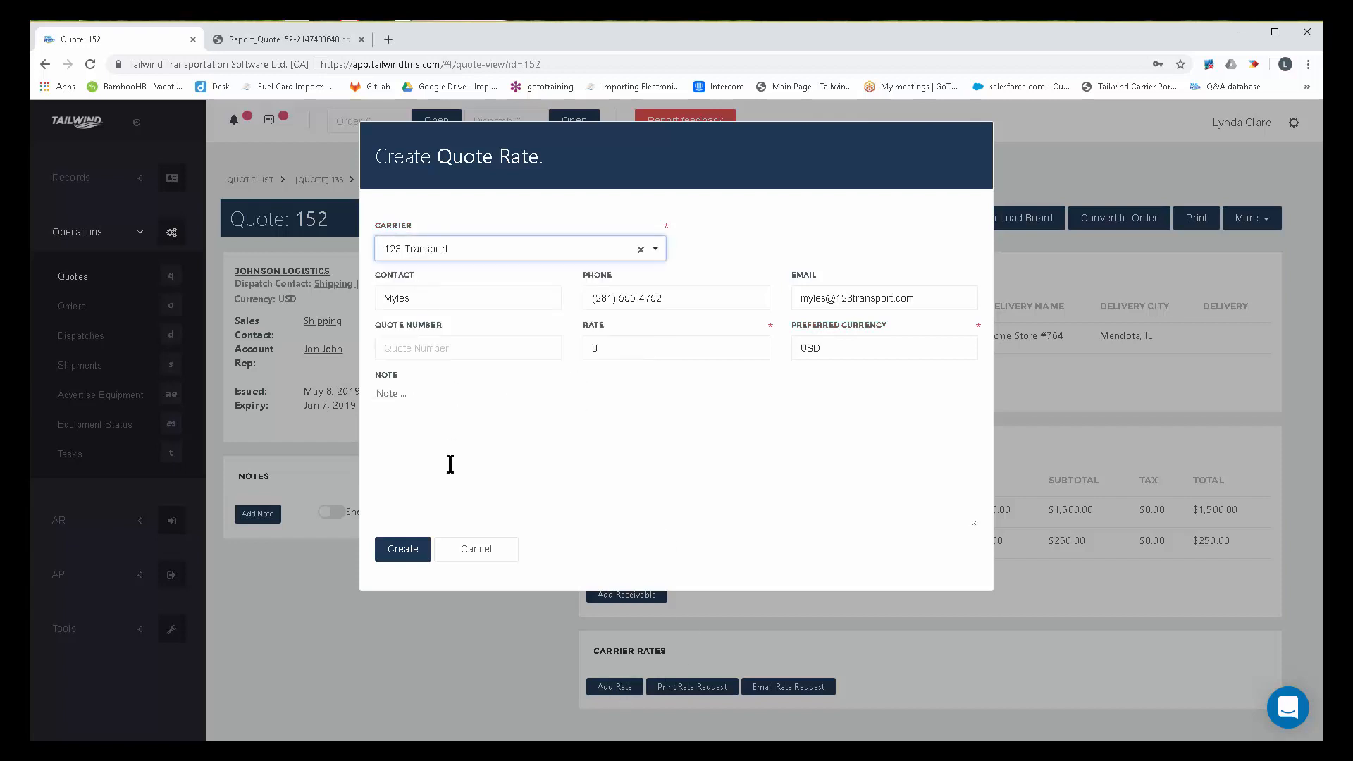
pyautogui.click(416, 305)
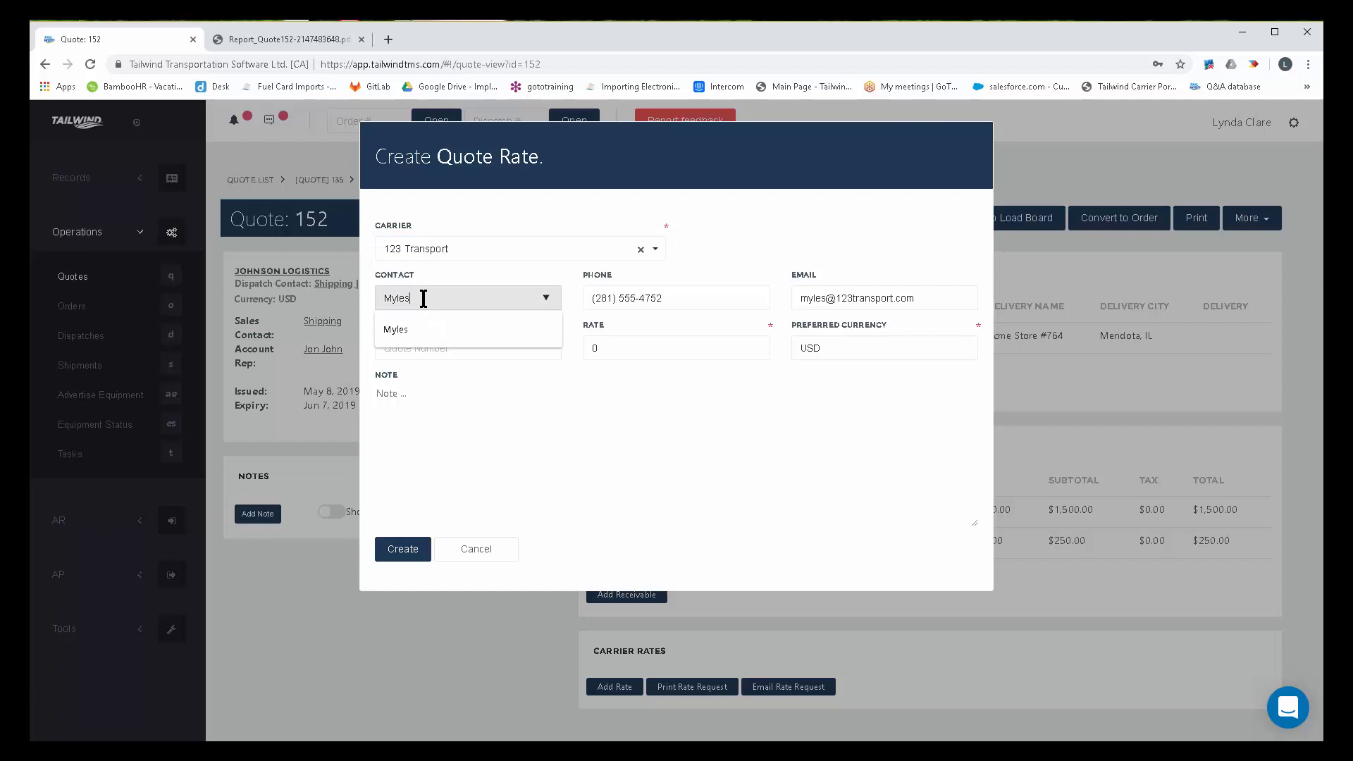
pyautogui.click(408, 332)
# Step: Set the carrier rate's quote number to 123 and its rate to 1300.00
pyautogui.click(396, 351)
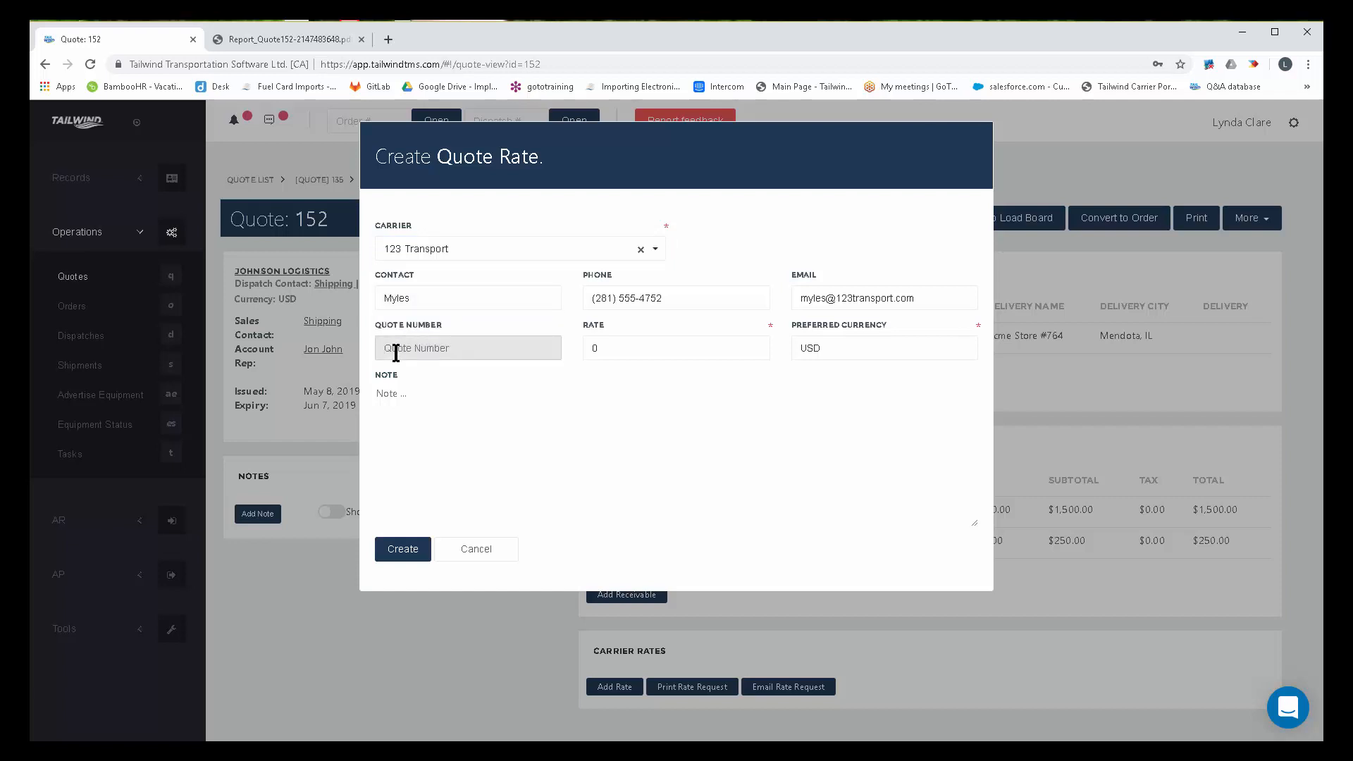
pyautogui.write('123')
pyautogui.click(625, 341)
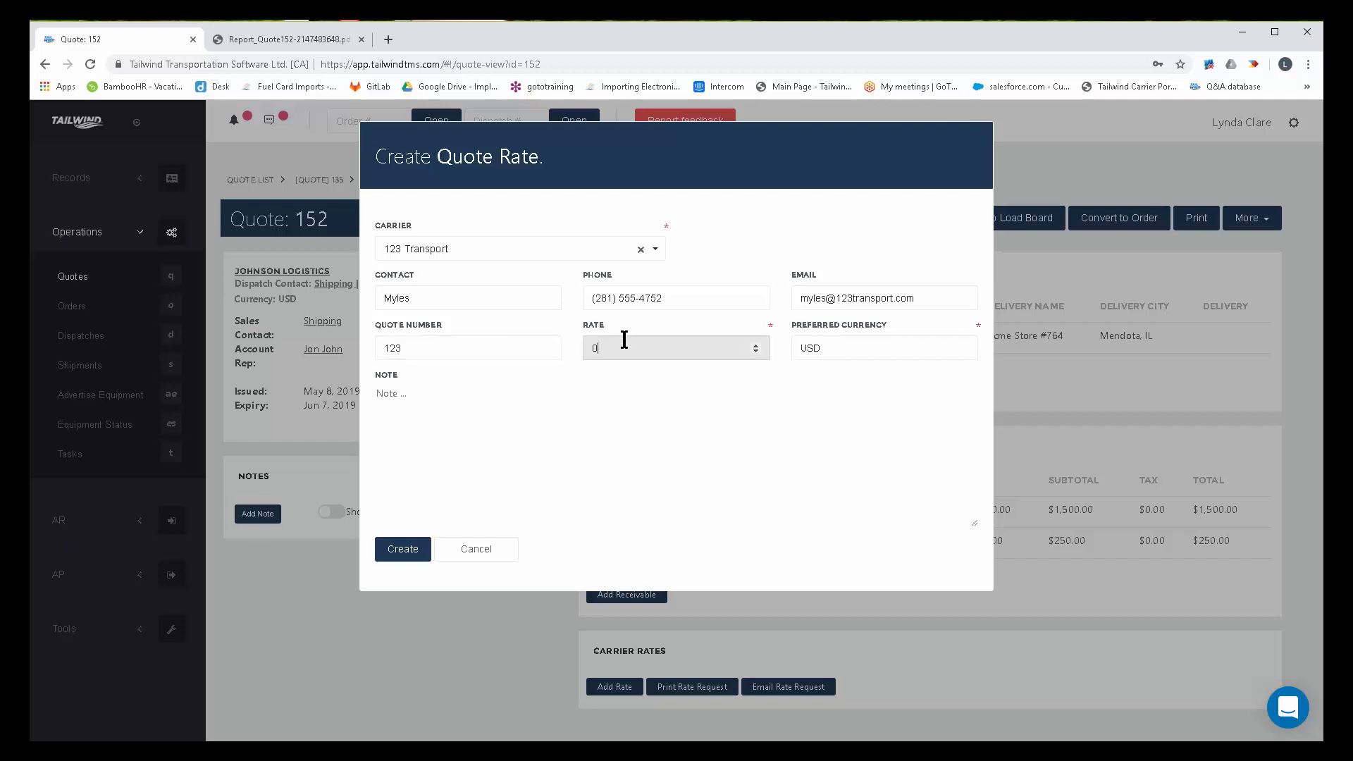
pyautogui.write('1300.00')
# Step: Add a note that the carrier's contact "will have equip in area next week" and create the carrier rate
pyautogui.click(475, 392)
pyautogui.write('Myle')
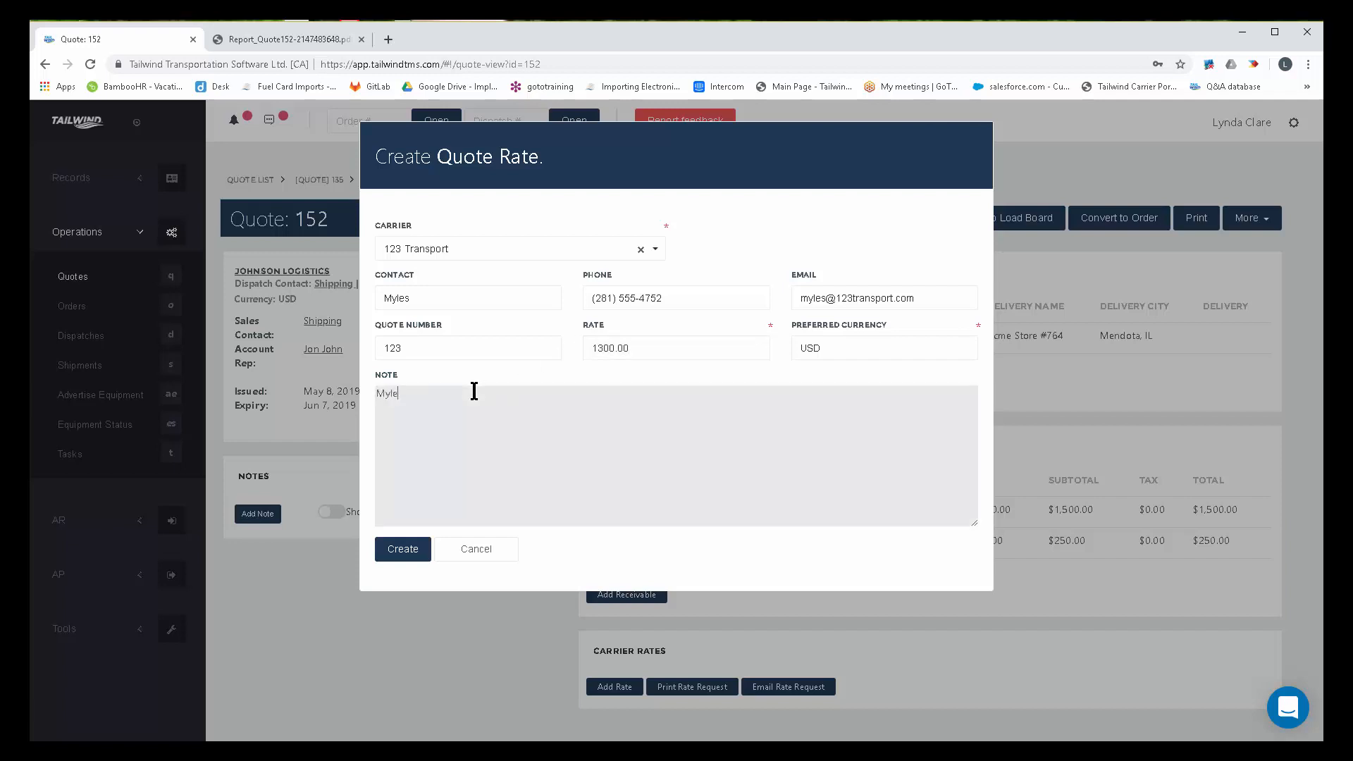
pyautogui.write('s will have equip in area next week')
pyautogui.click(413, 550)
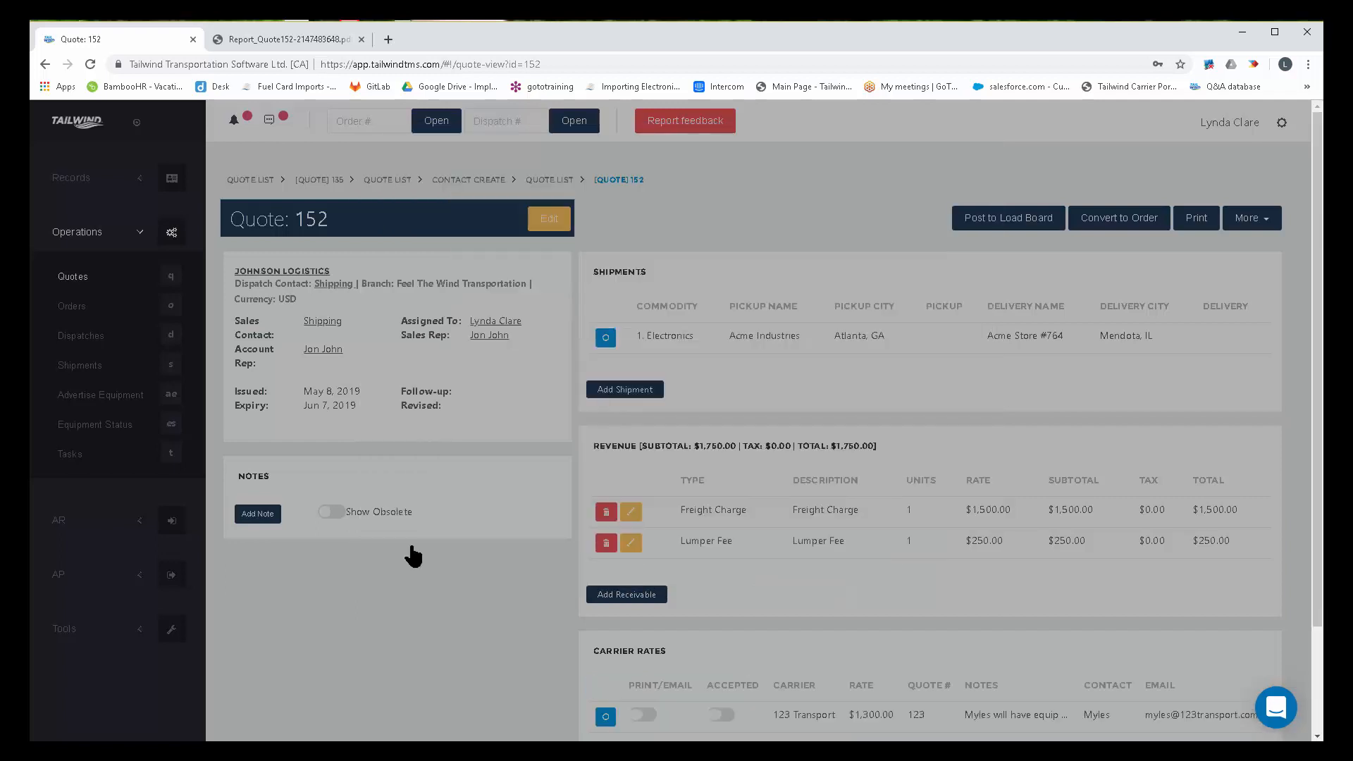
# Step: Mark the 123 Transport carrier rate as accepted, and switch it back to not accepted
pyautogui.scroll(-2, 986, 653)
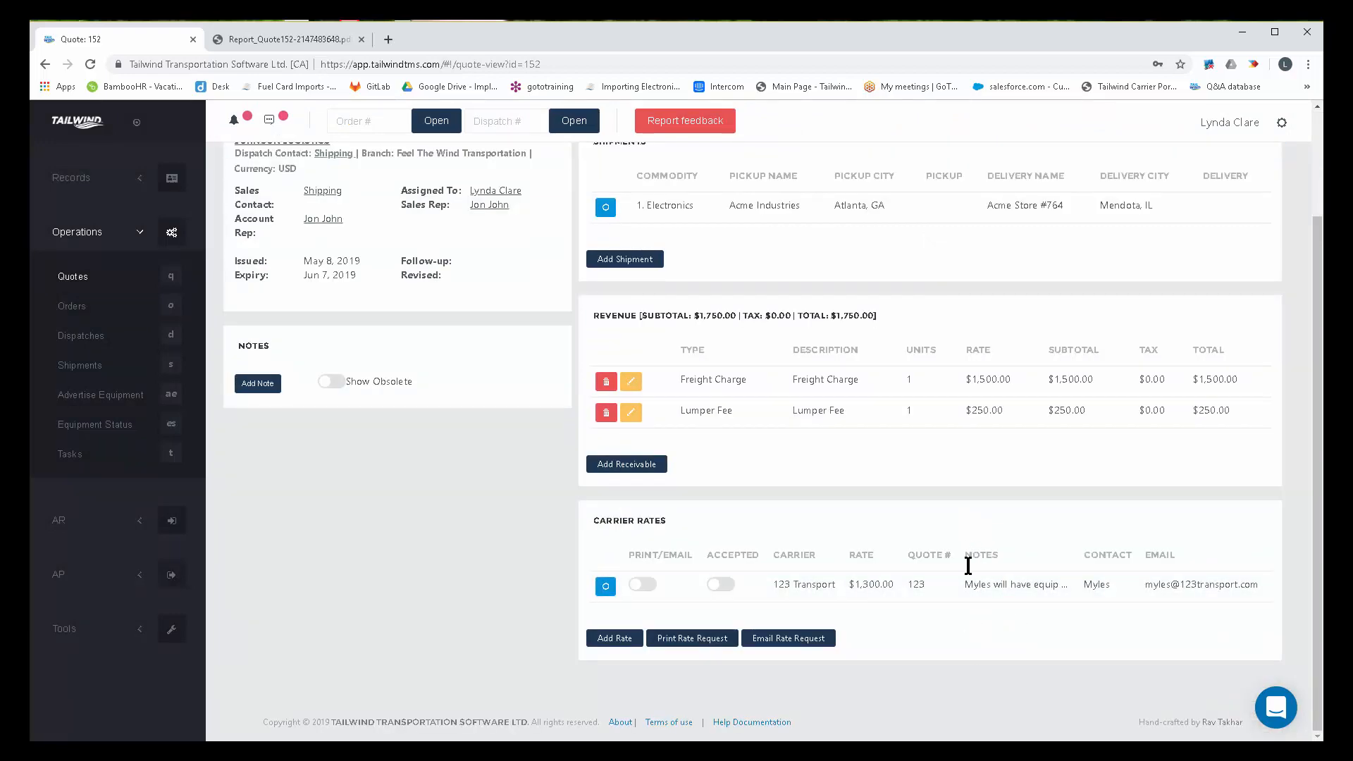
pyautogui.scroll(2, 909, 497)
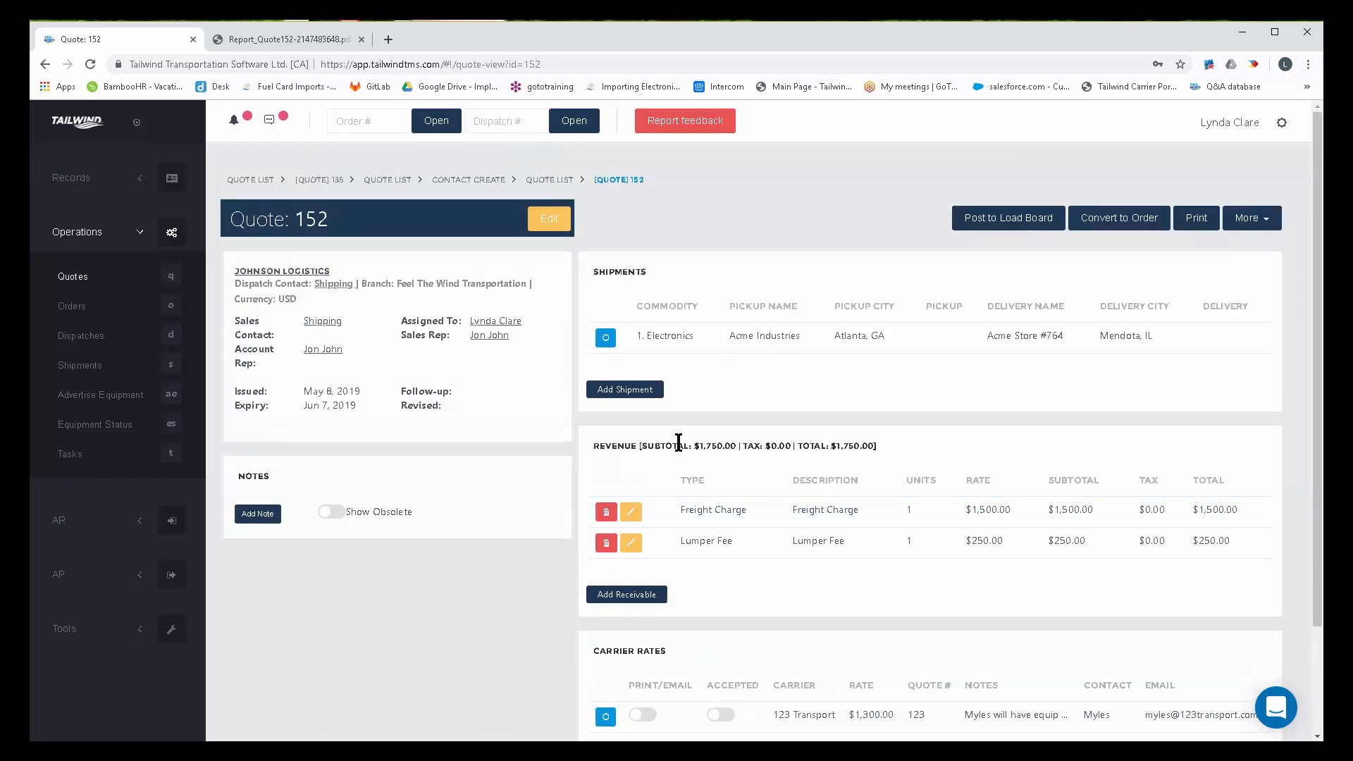
pyautogui.scroll(-1, 684, 424)
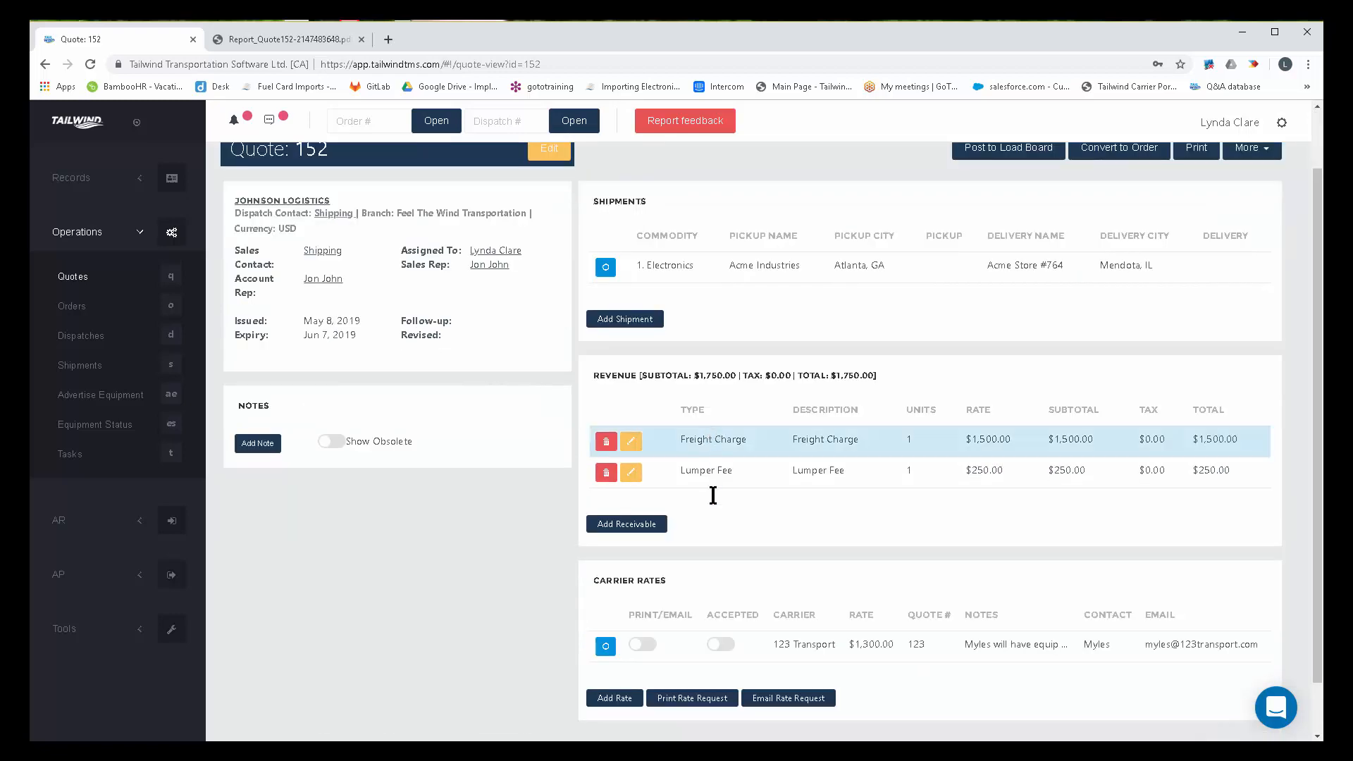
pyautogui.click(722, 646)
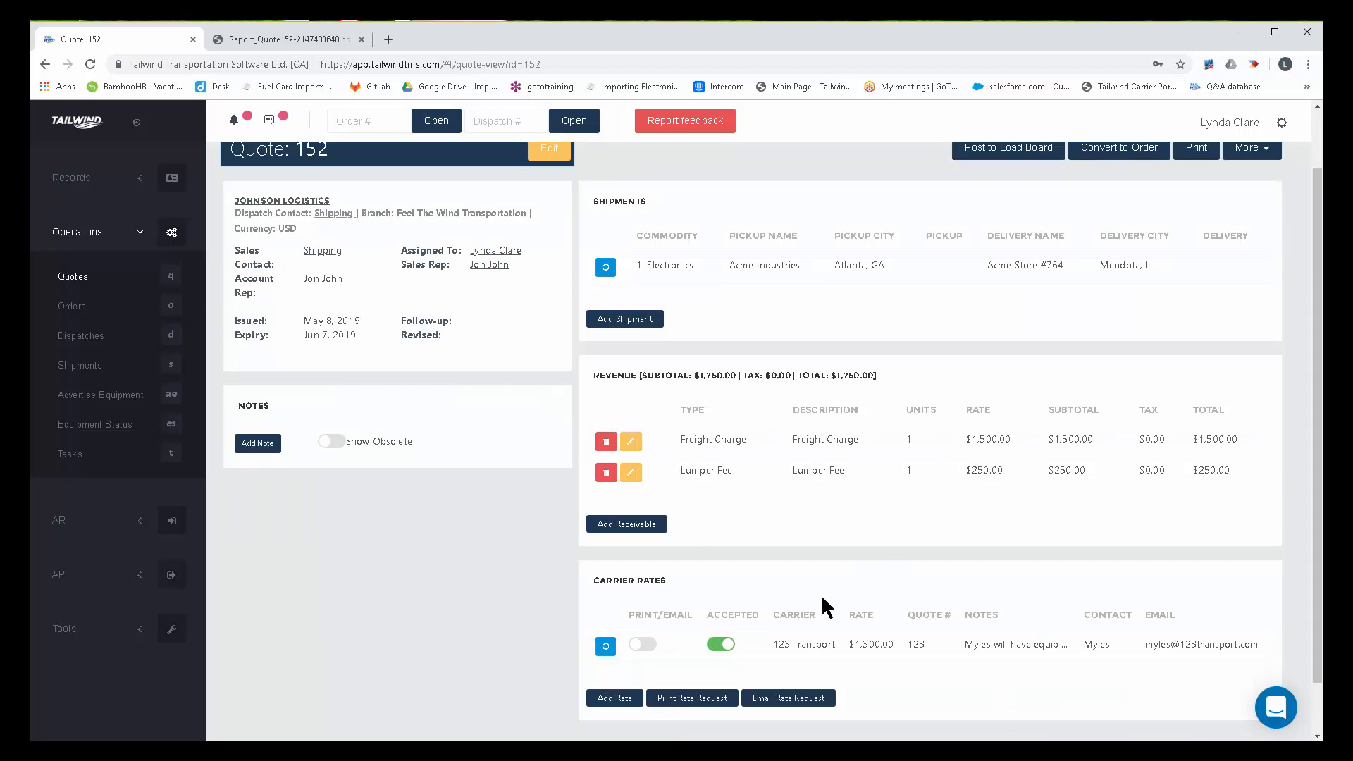
pyautogui.click(720, 644)
pyautogui.scroll(1, 945, 586)
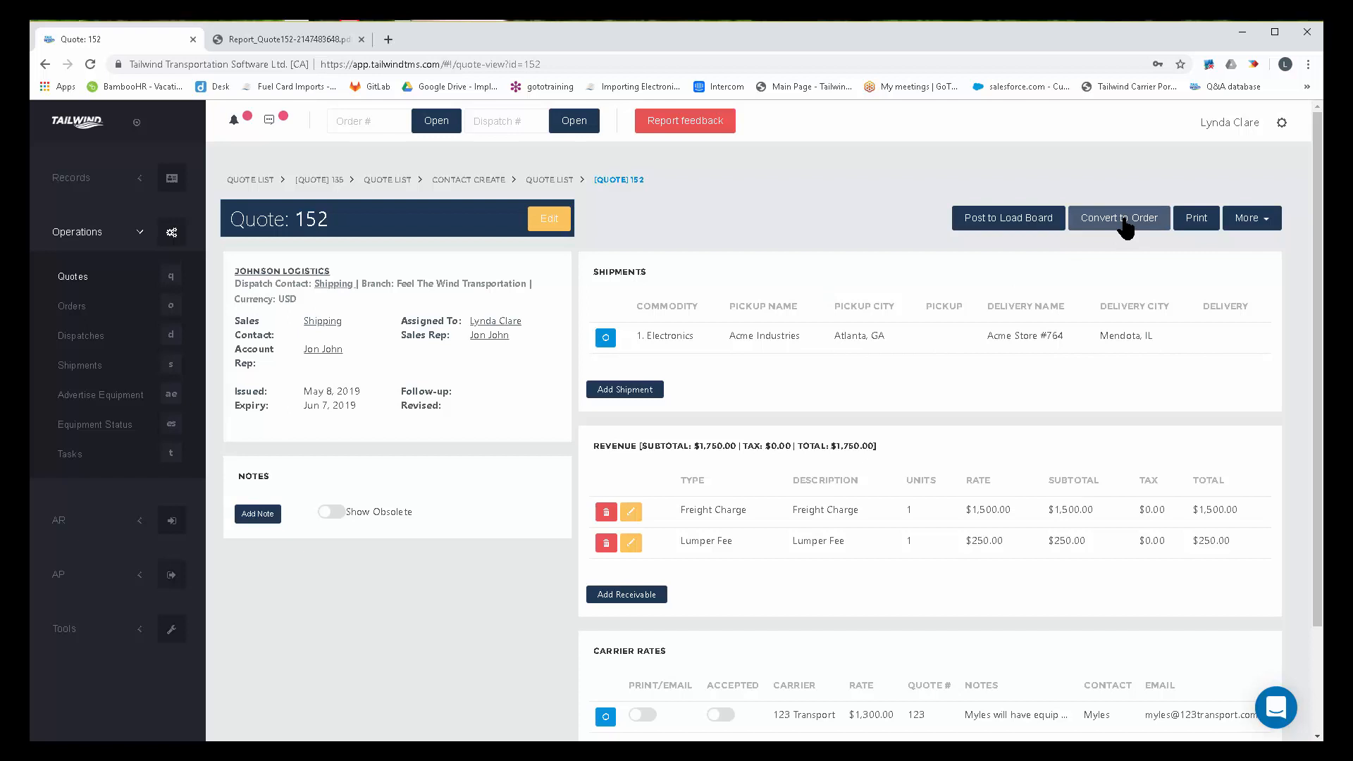
# Step: Open the support articles and videos from the home page, examine the Operations topics on quotes, and return to Tailwind TMS
pyautogui.click(78, 278)
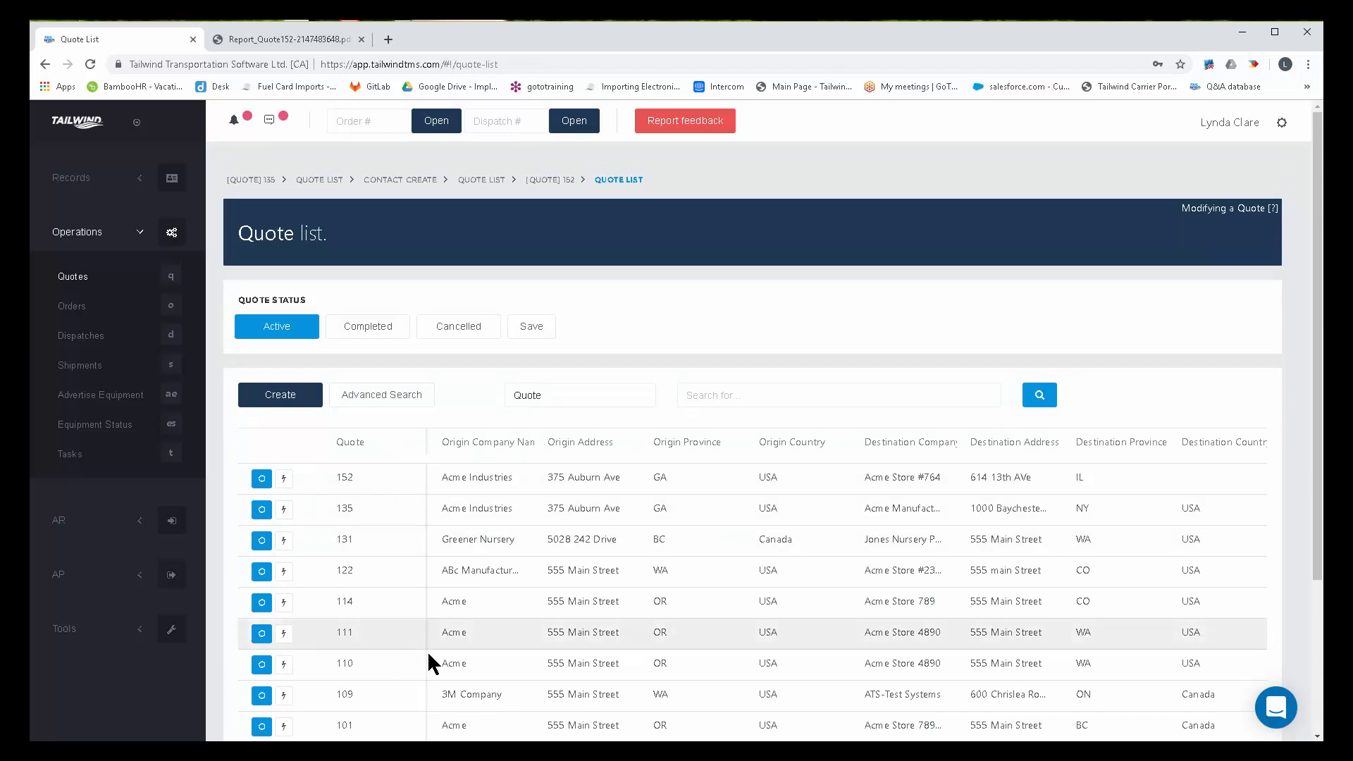
pyautogui.click(83, 127)
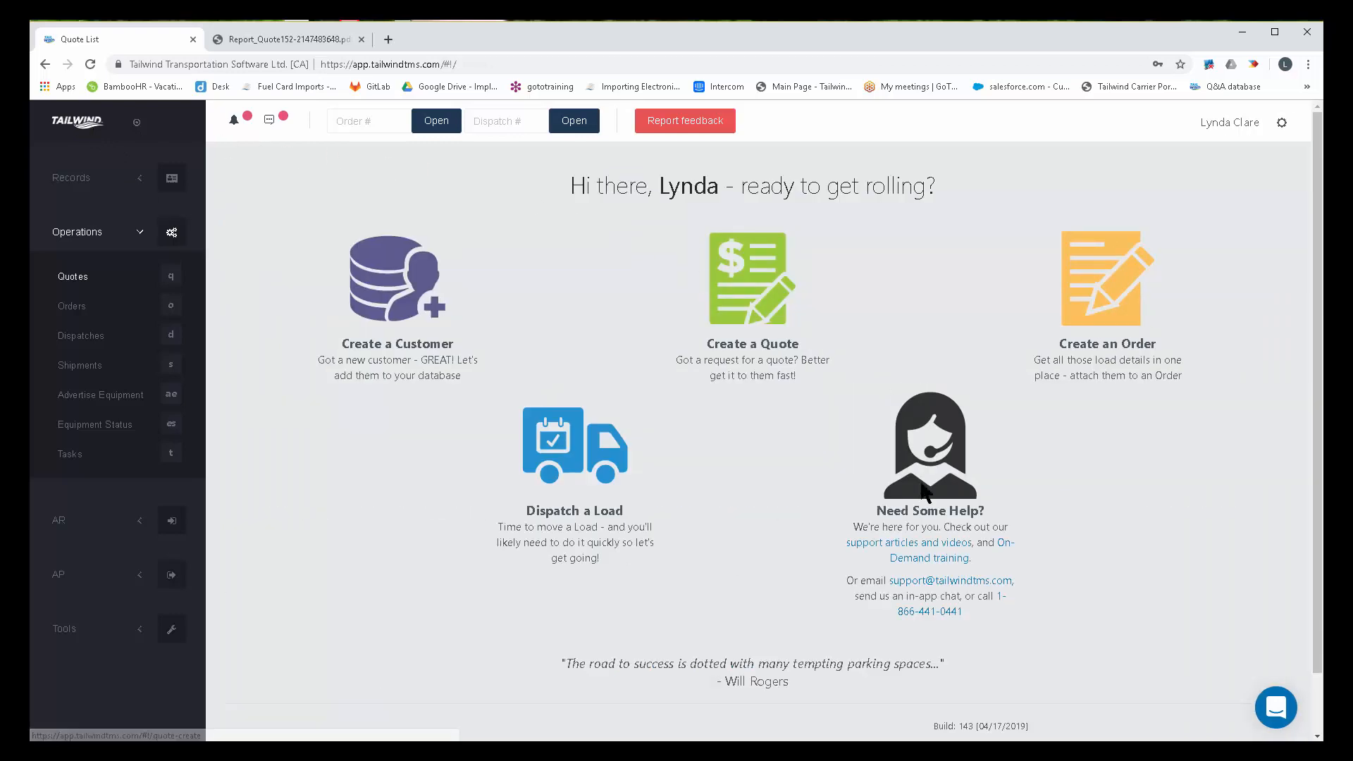
pyautogui.click(924, 541)
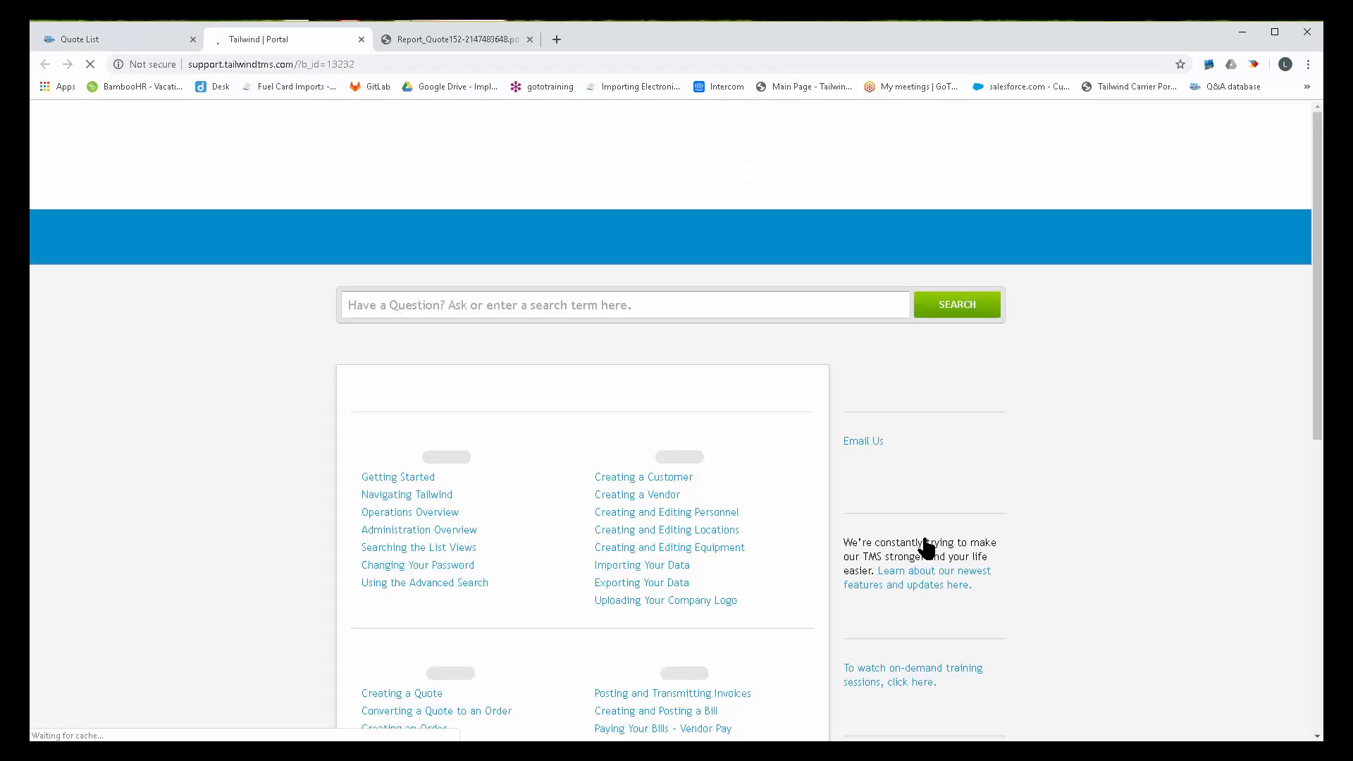
pyautogui.scroll(-1, 220, 482)
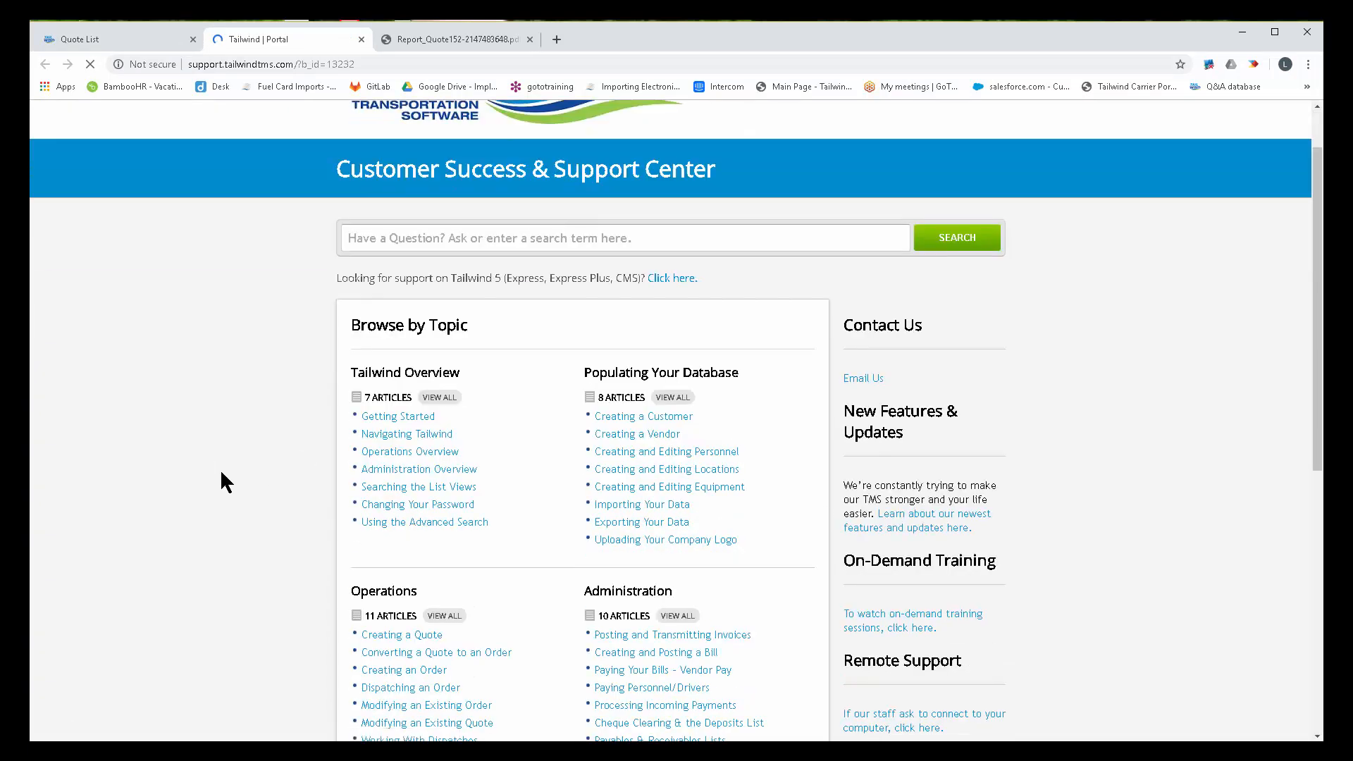
pyautogui.scroll(-2, 221, 474)
pyautogui.moveTo(418, 452); pyautogui.dragTo(353, 453)
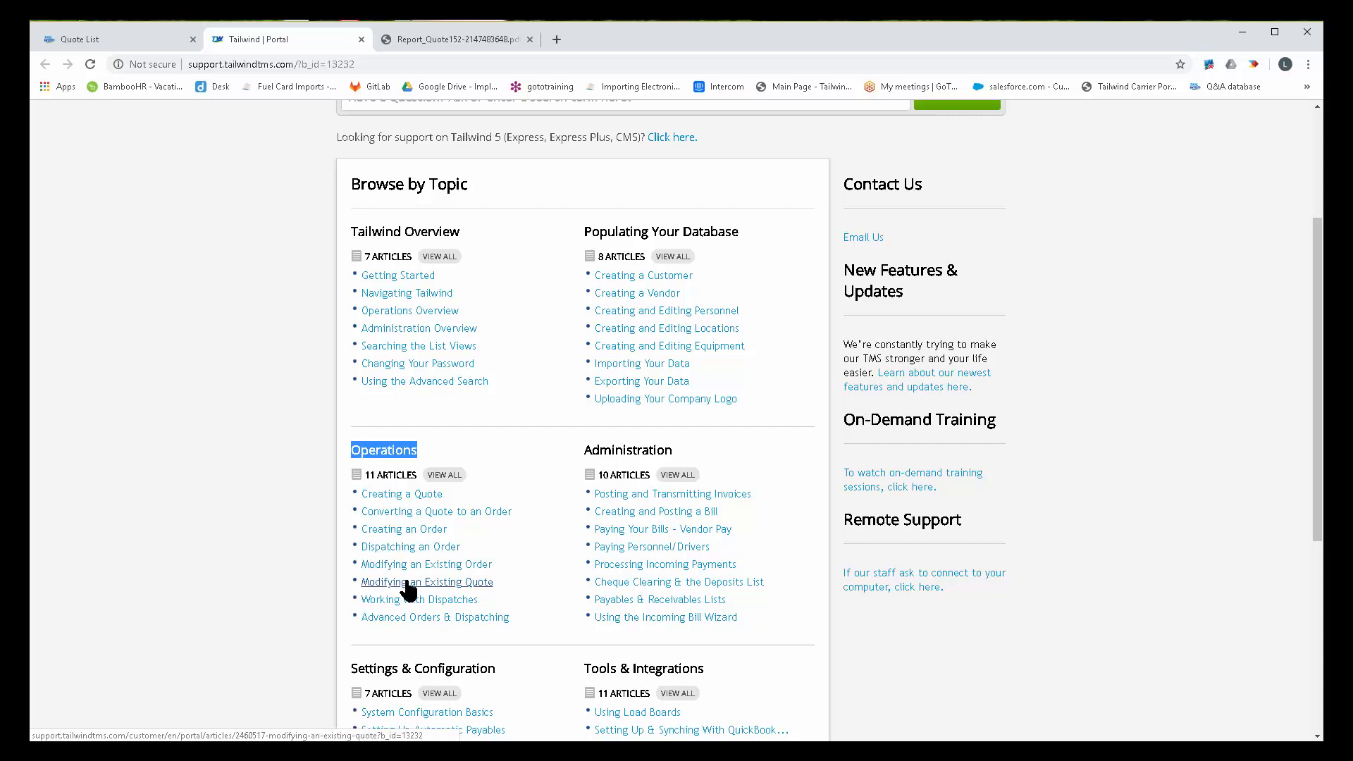
pyautogui.click(120, 38)
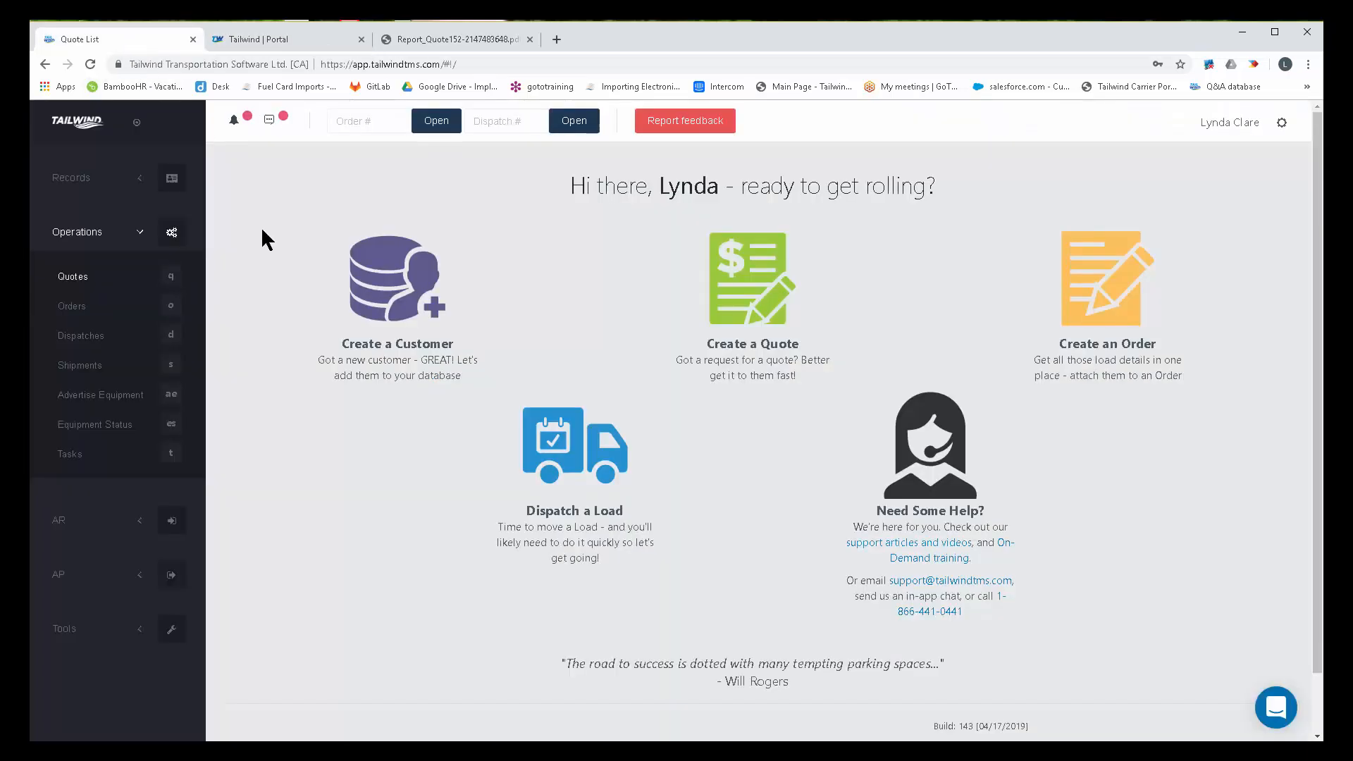
# Step: Open the Johnson Logistics quote from the quote list, start converting it to an order, and expand the Electronics shipment's missing details
pyautogui.click(71, 282)
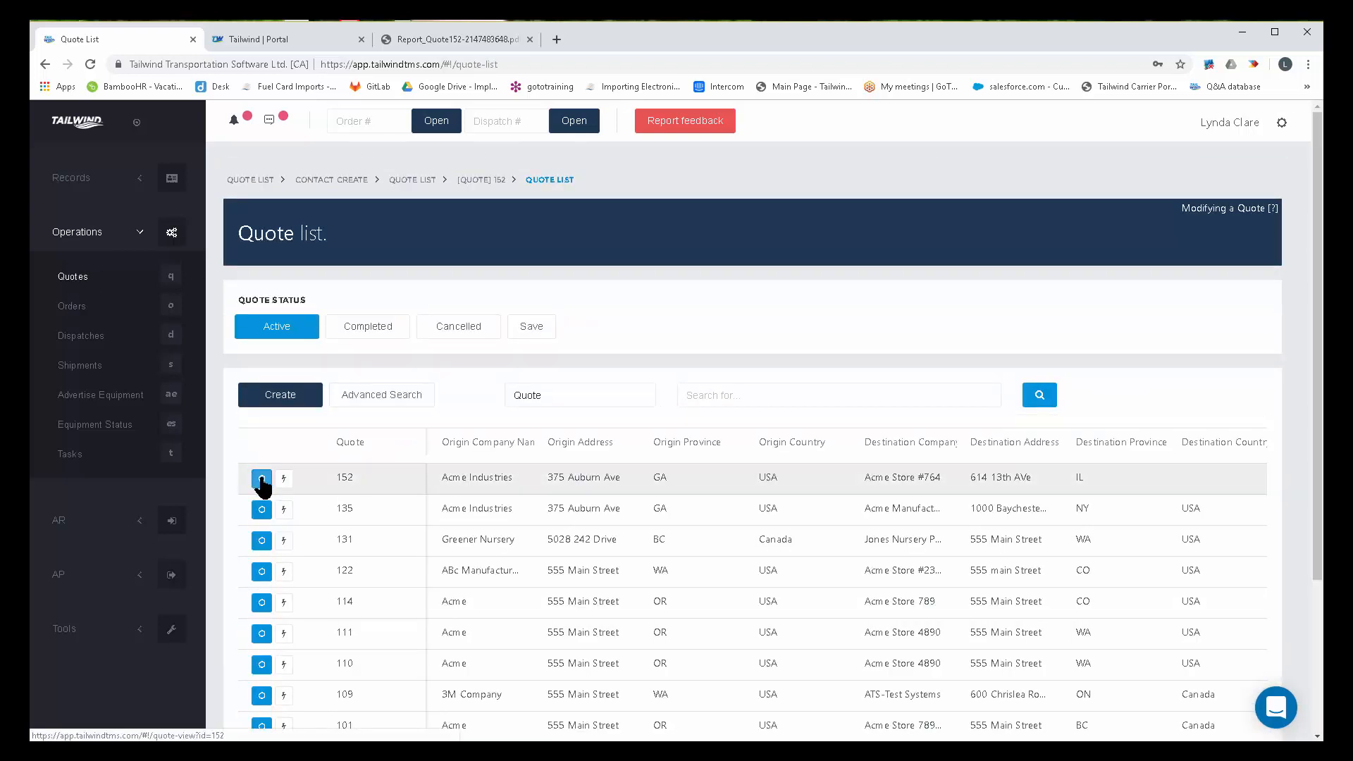
pyautogui.click(261, 477)
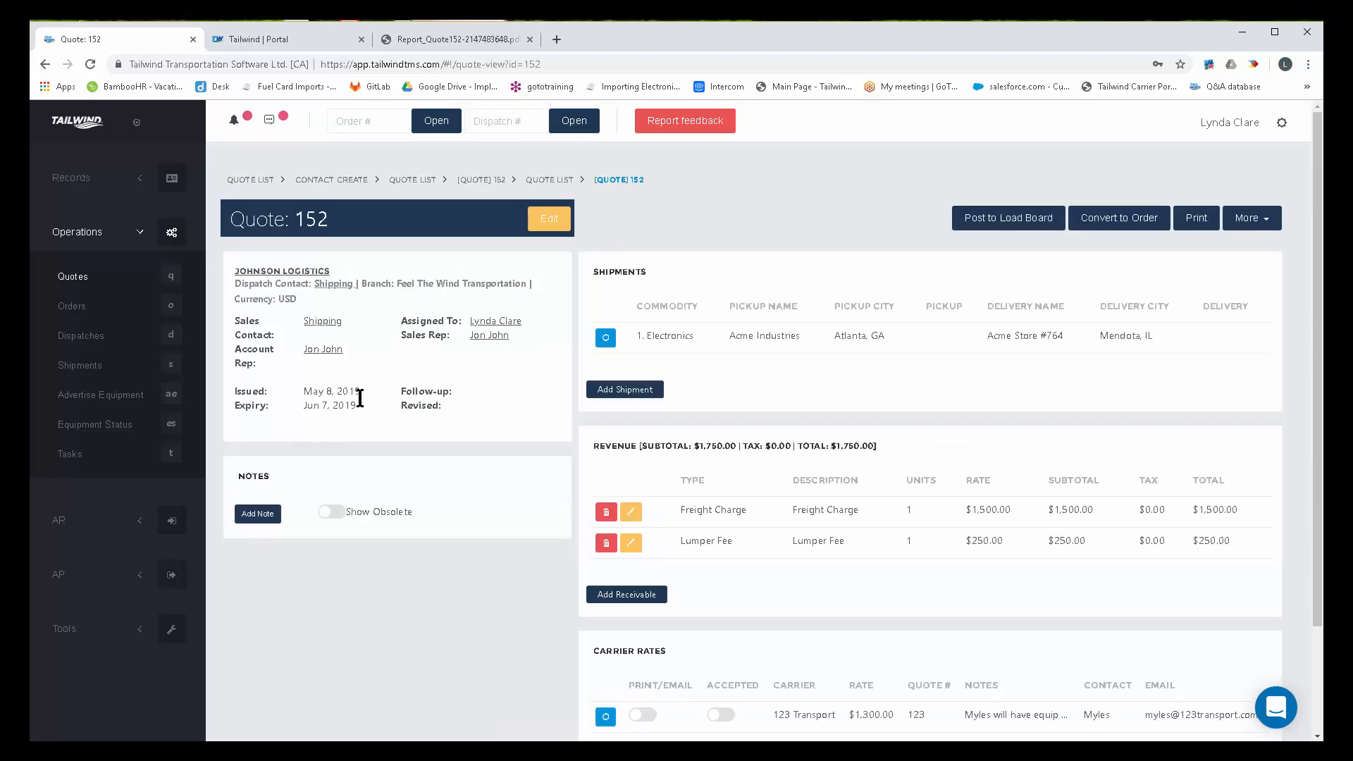
pyautogui.click(1147, 222)
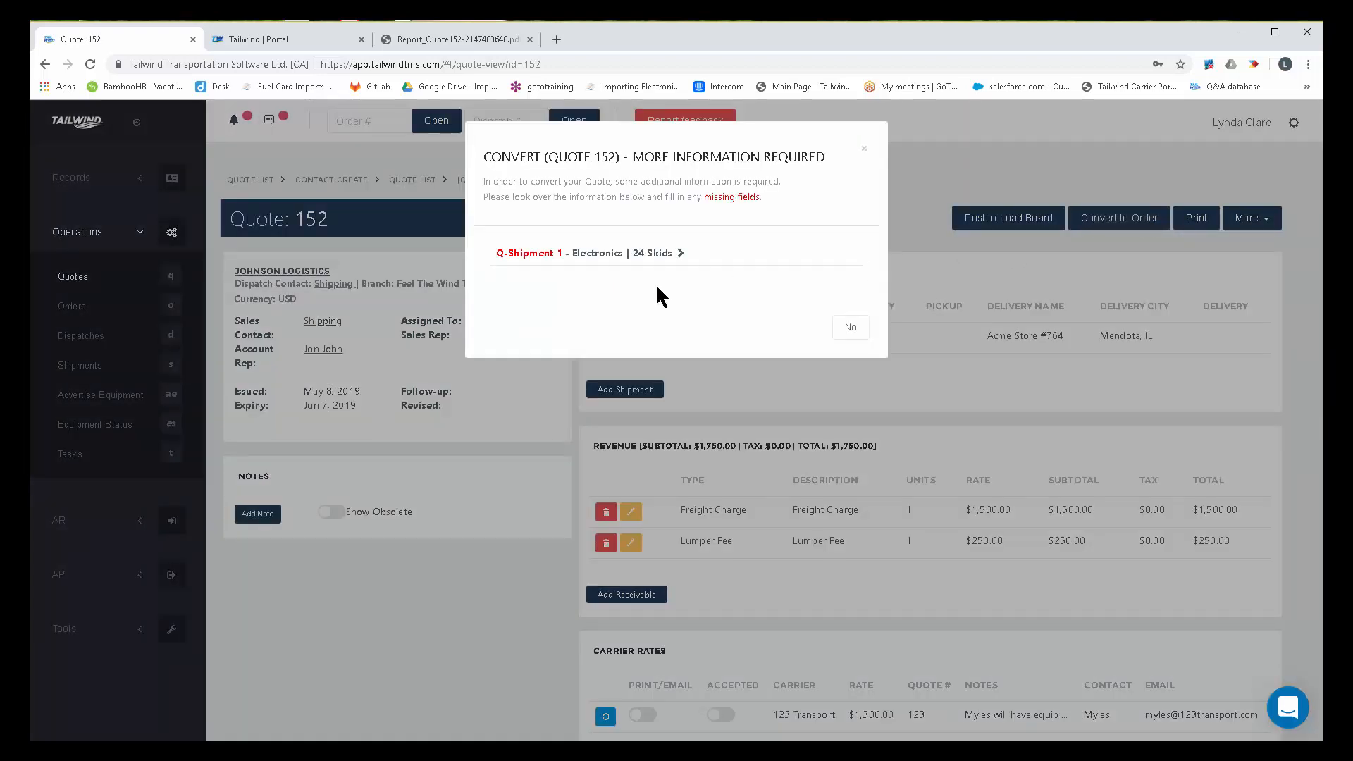
pyautogui.click(679, 254)
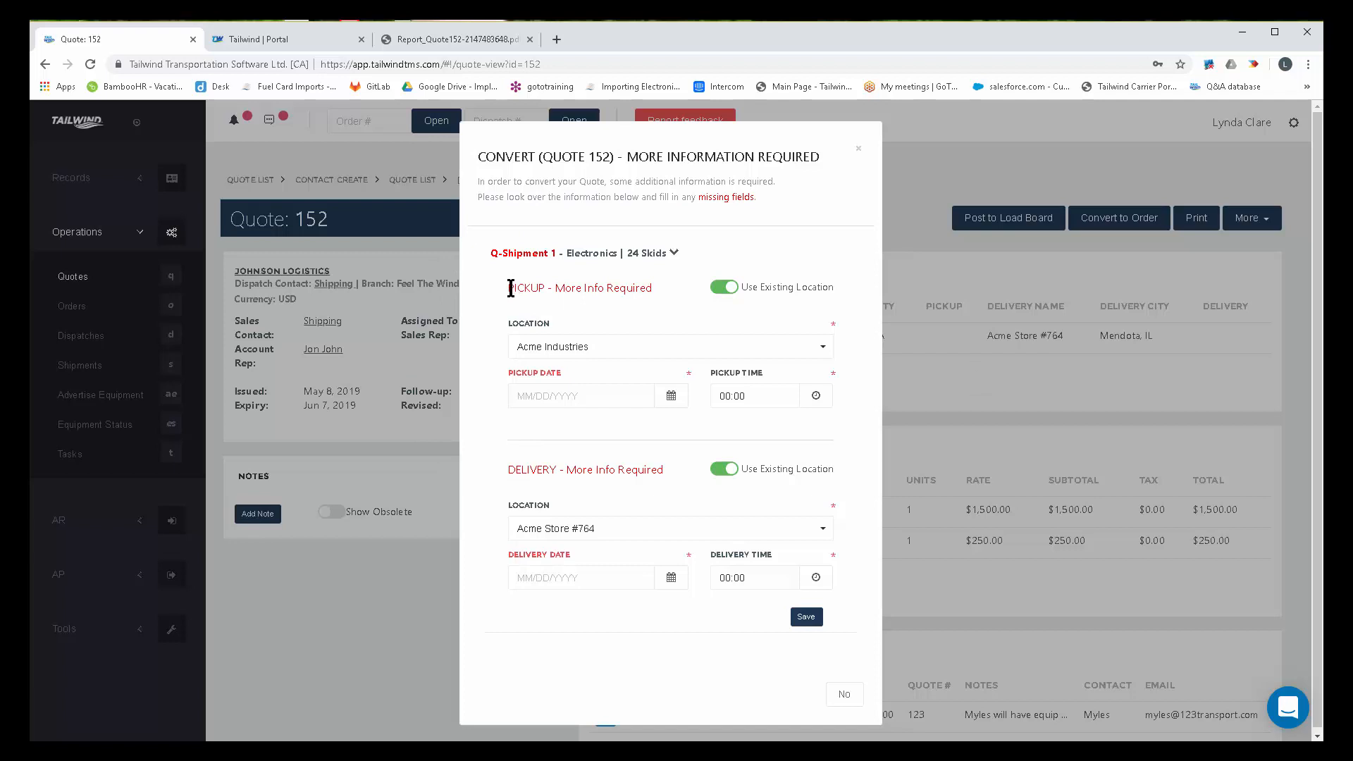
# Step: Set the Acme Industries pickup date to 05/08/2019 in the conversion details, keeping the pickup time at 00:00
pyautogui.moveTo(510, 288); pyautogui.dragTo(653, 289)
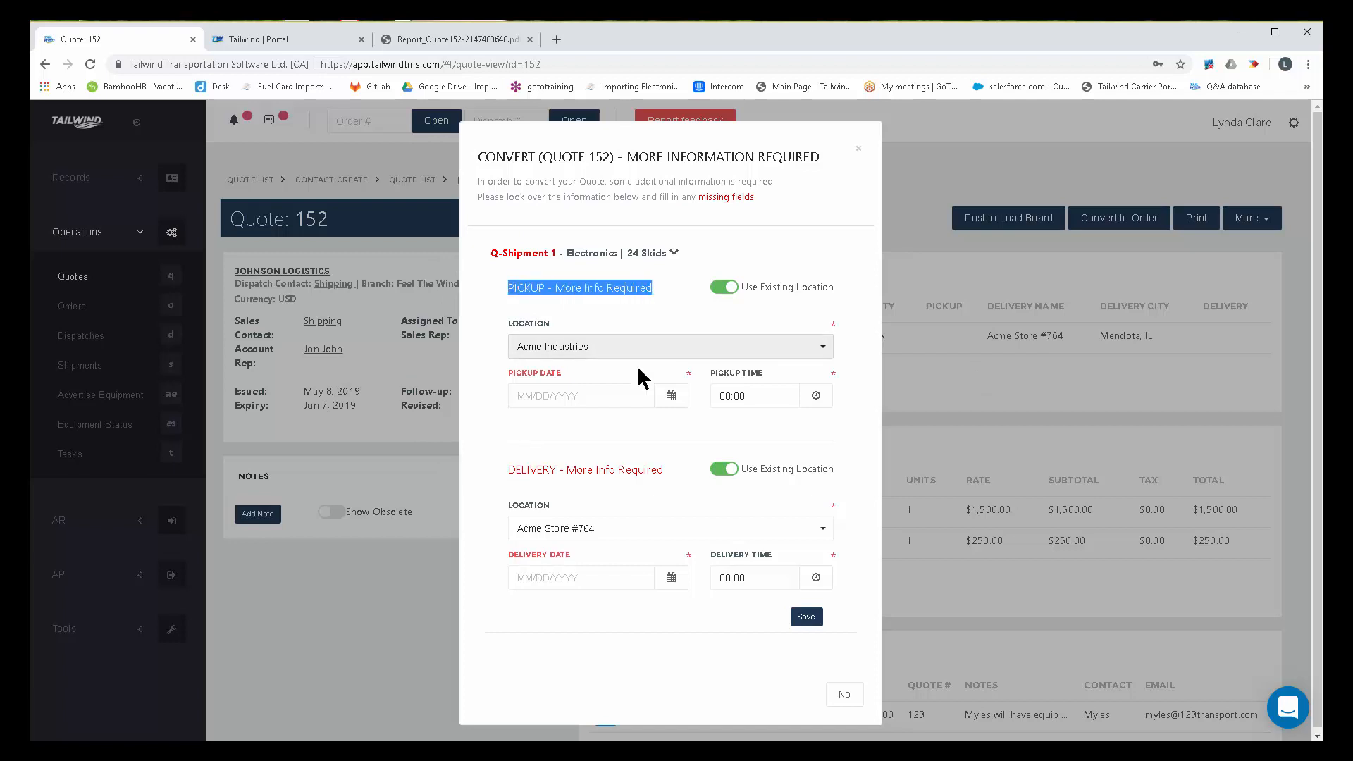
pyautogui.click(605, 397)
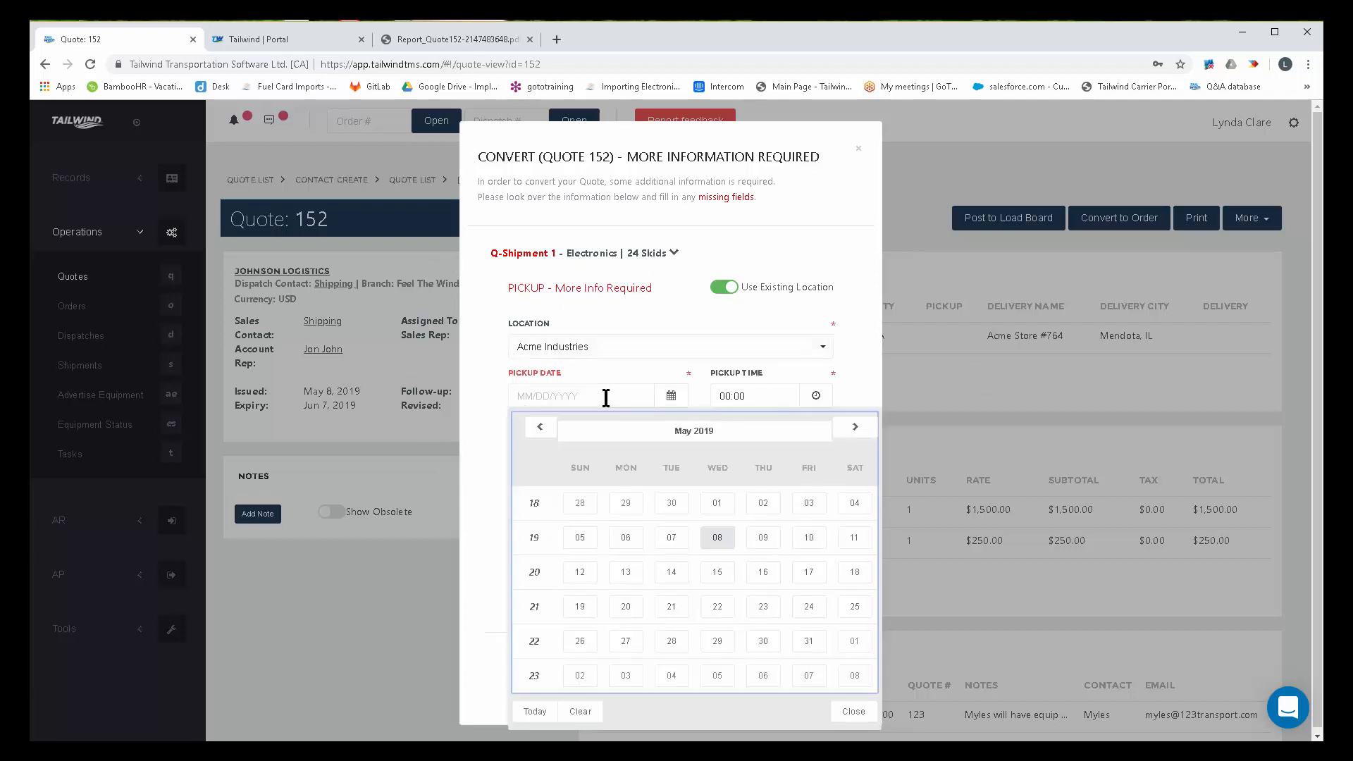
pyautogui.click(717, 537)
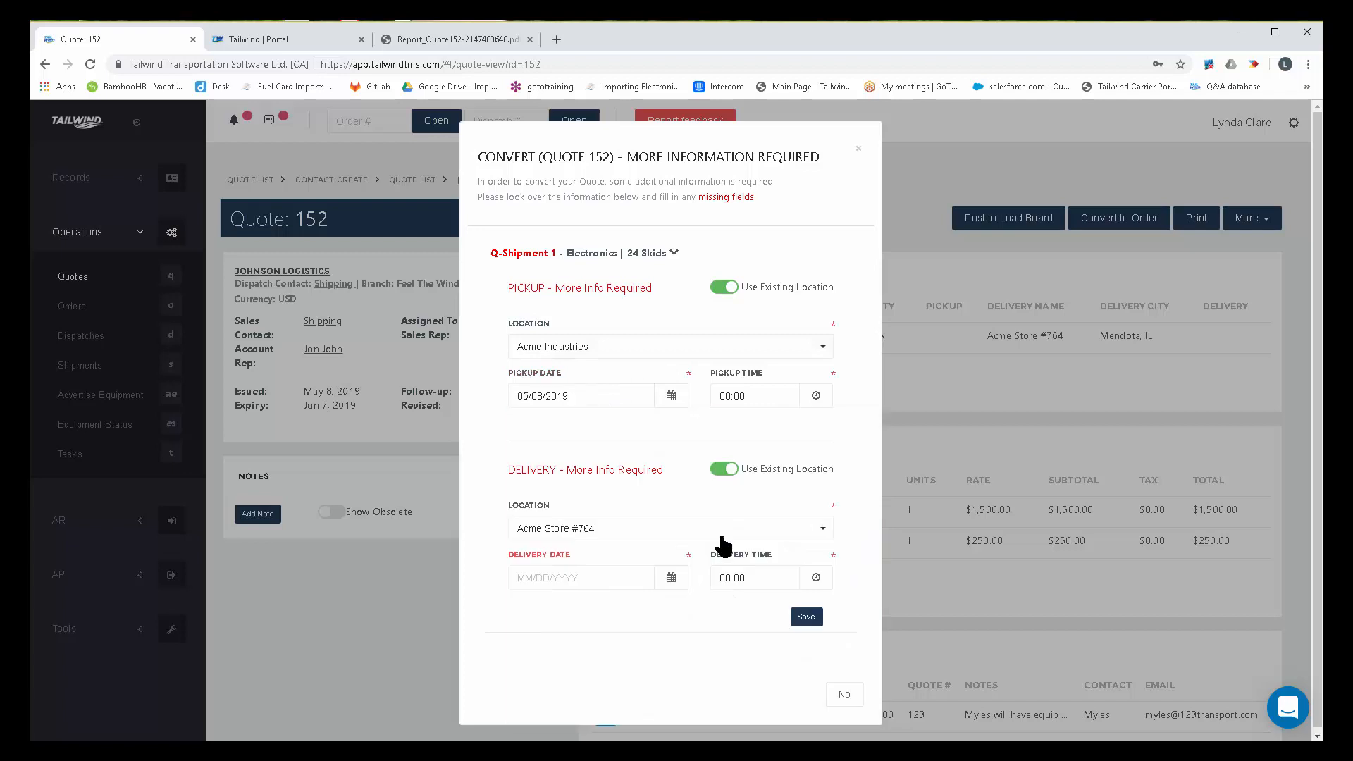
pyautogui.click(765, 401)
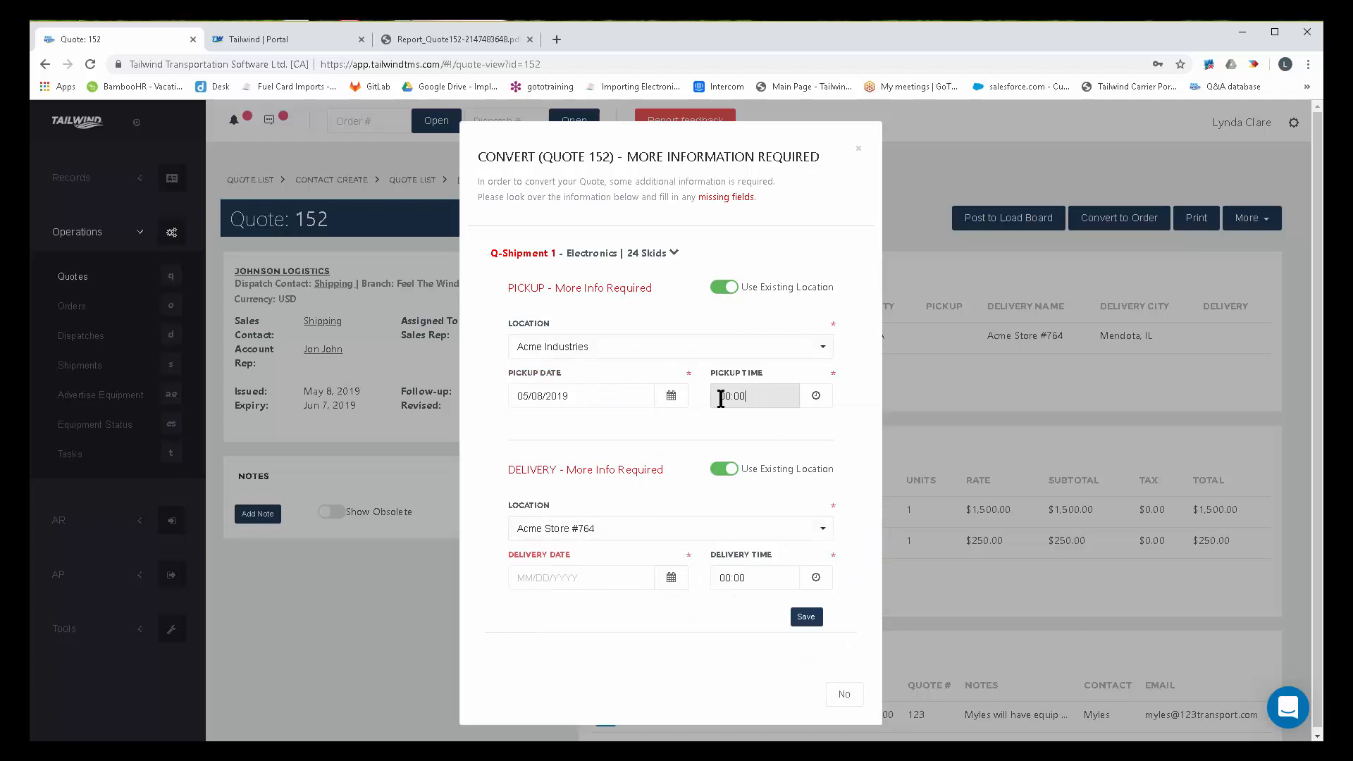
pyautogui.click(508, 422)
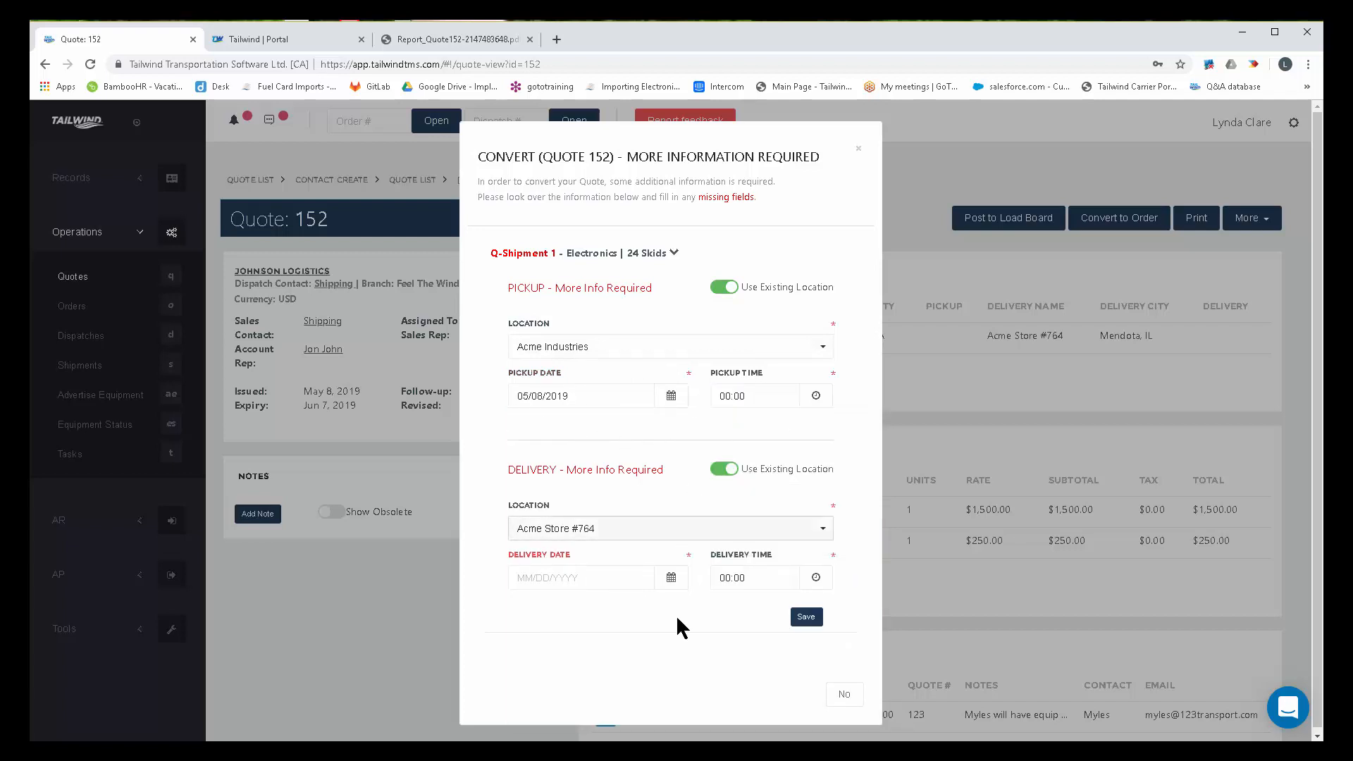
# Step: Set the Acme Store #764 delivery date to 05/10/2019, save the shipment details, and convert the quote to an order
pyautogui.click(586, 577)
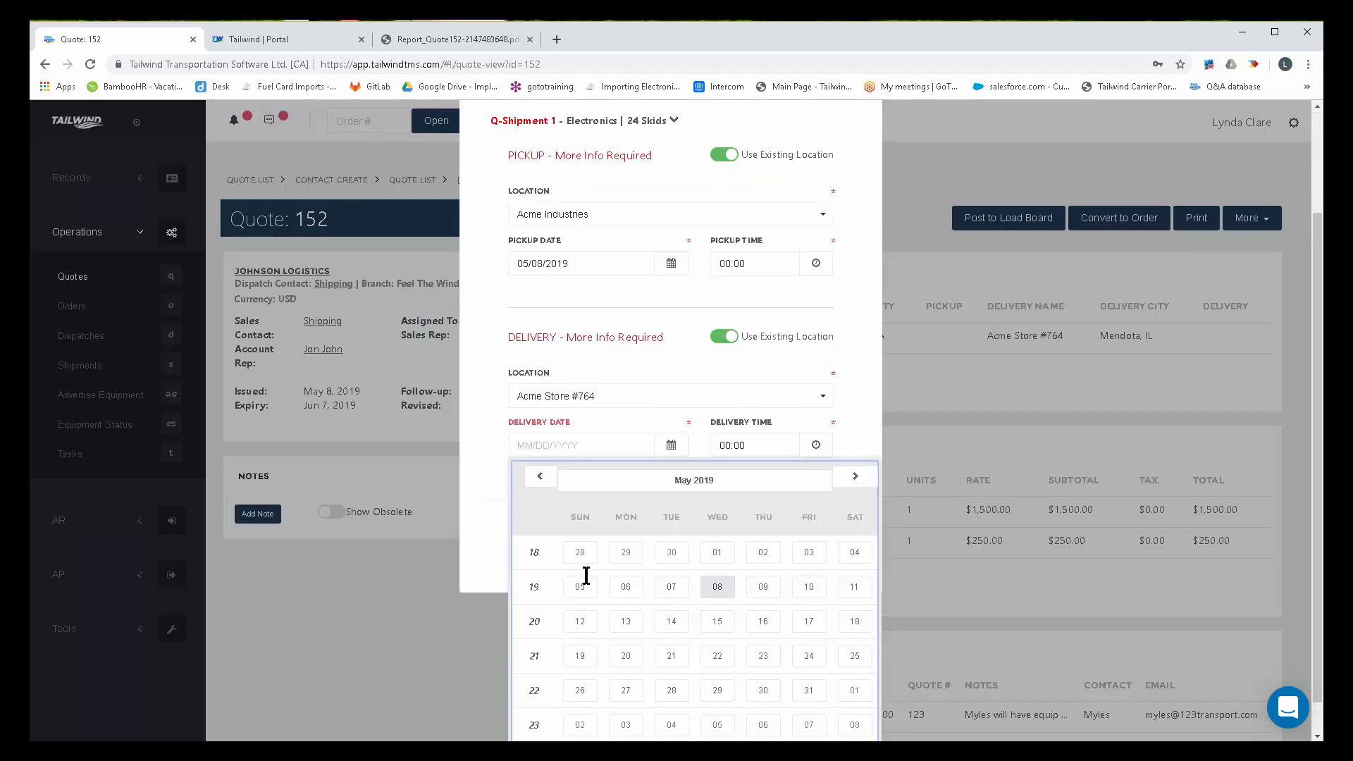
pyautogui.click(810, 586)
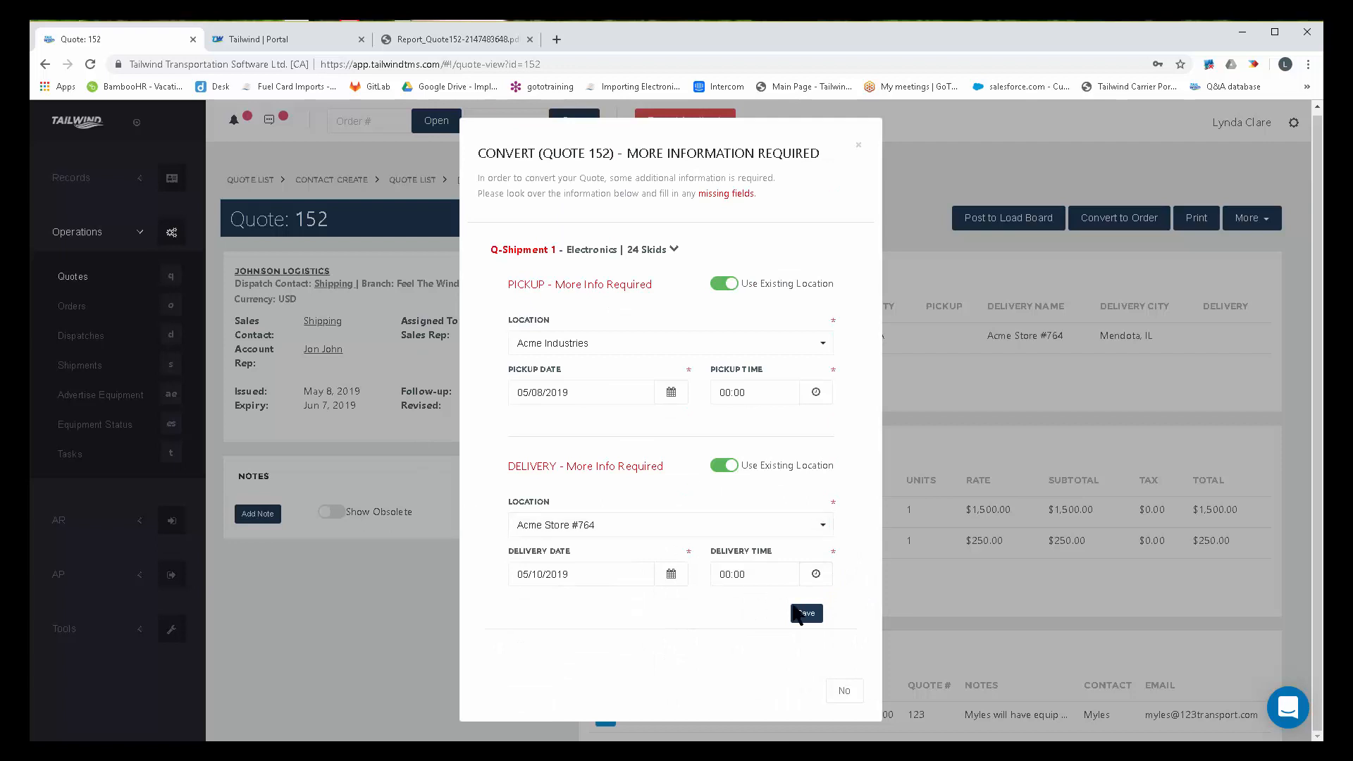
pyautogui.click(811, 616)
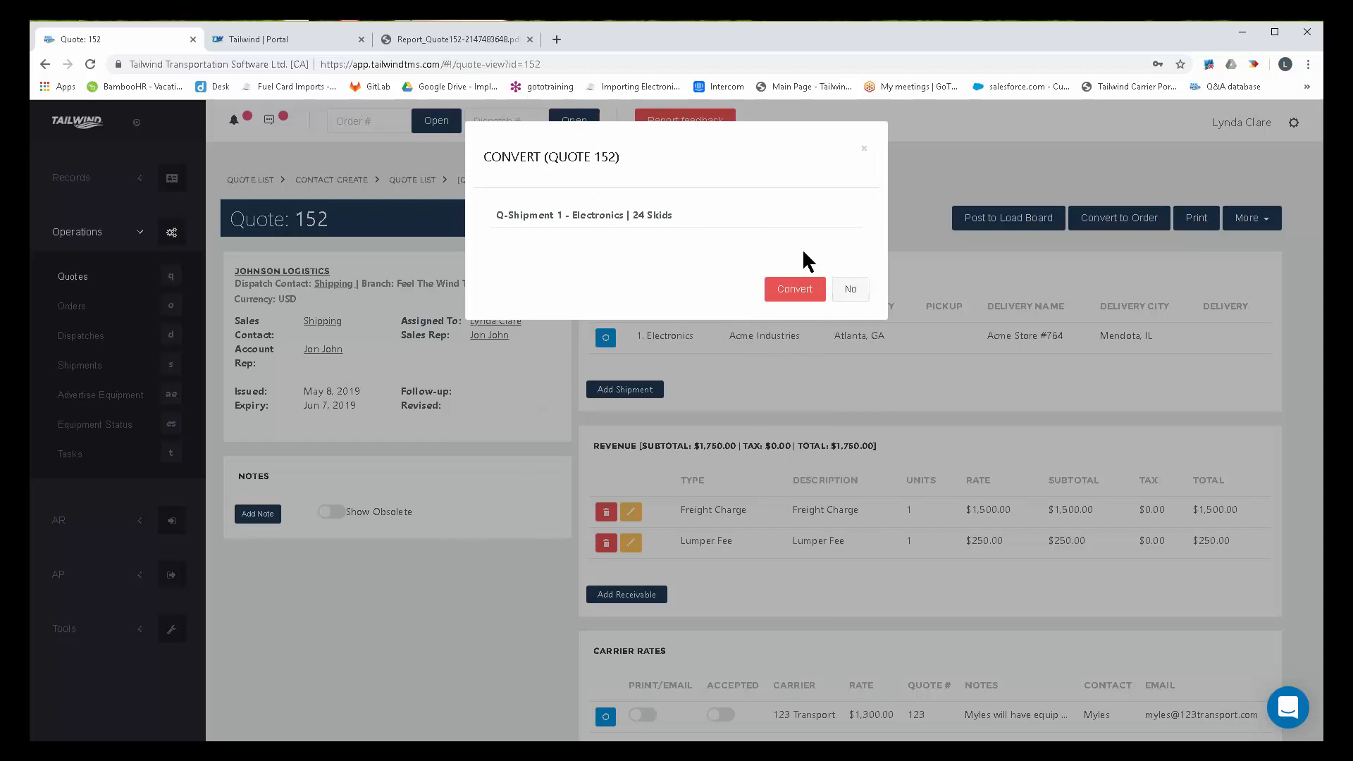
pyautogui.click(797, 291)
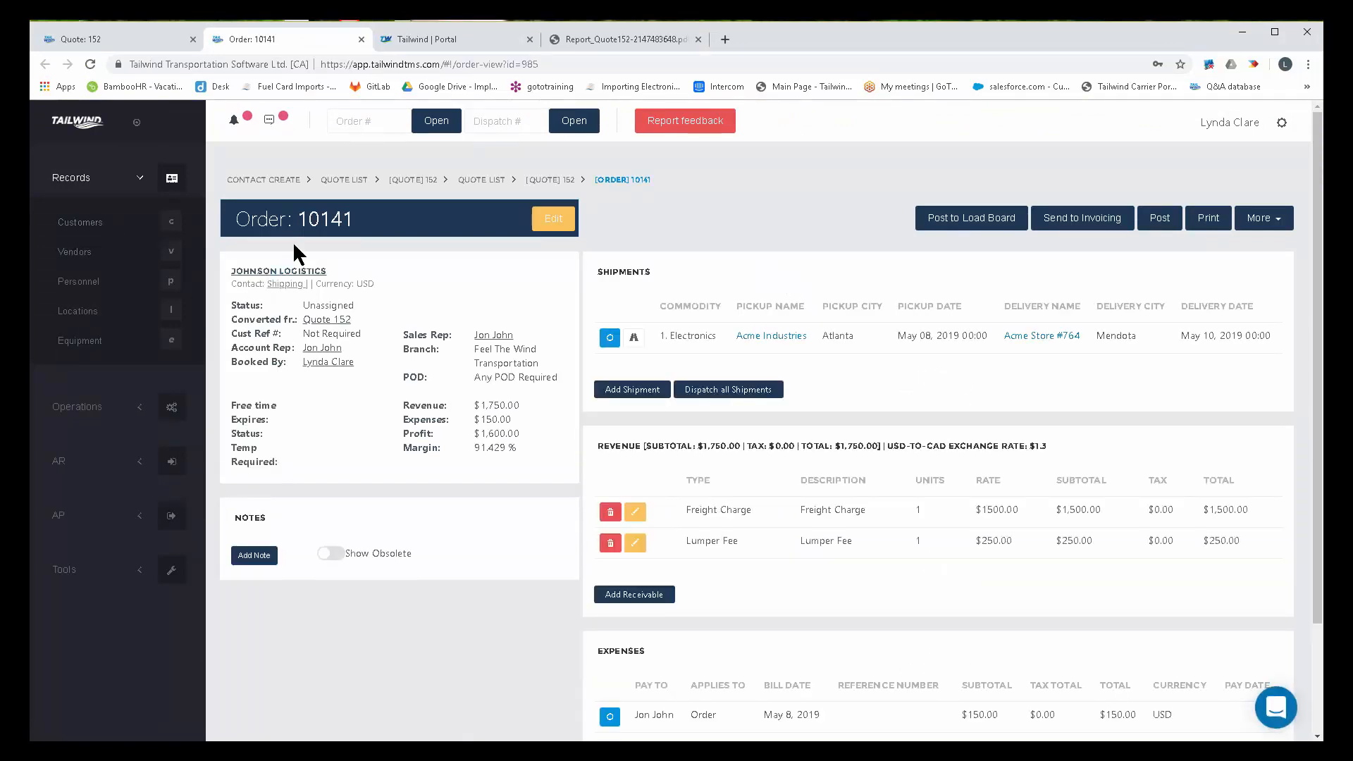
# Step: Check the new order's number, and list the completed quotes along with the active ones in the quote list
pyautogui.moveTo(296, 220); pyautogui.dragTo(366, 230)
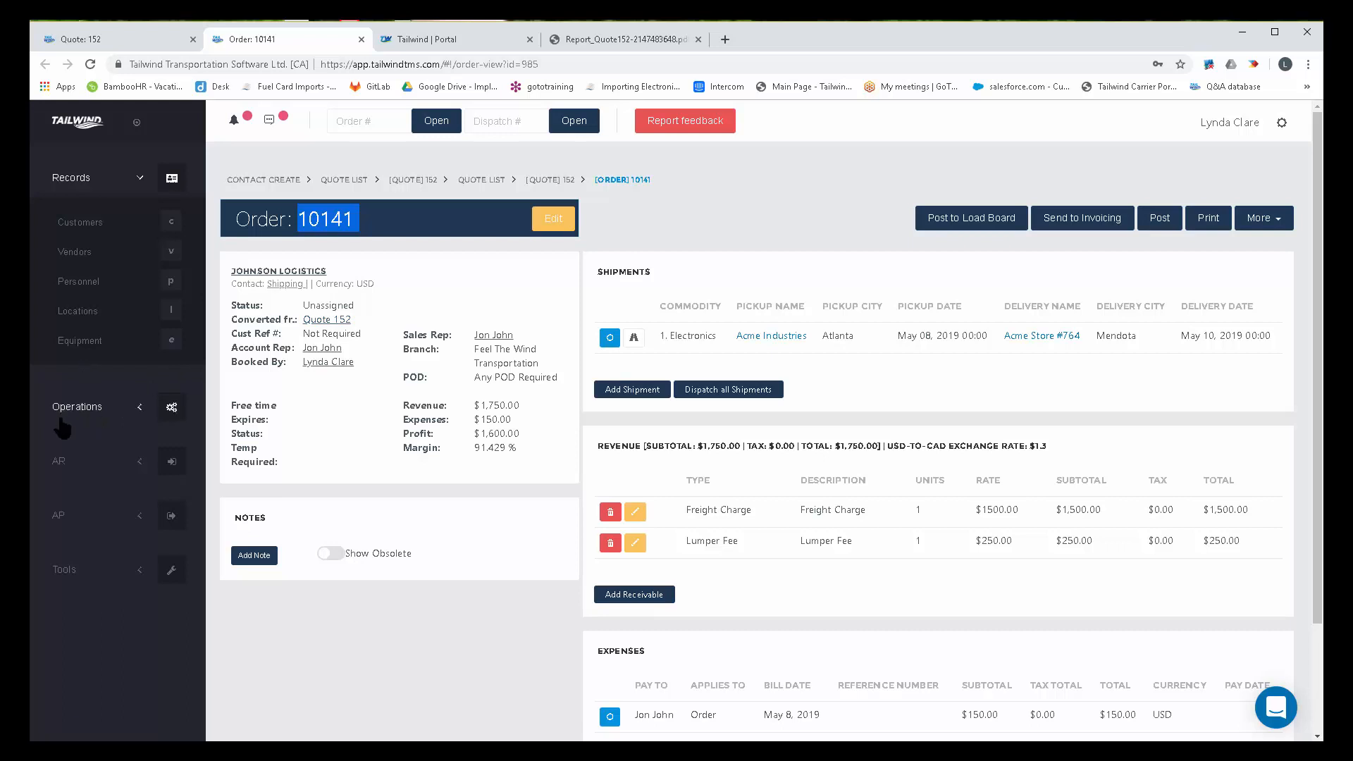
pyautogui.click(74, 407)
pyautogui.click(73, 276)
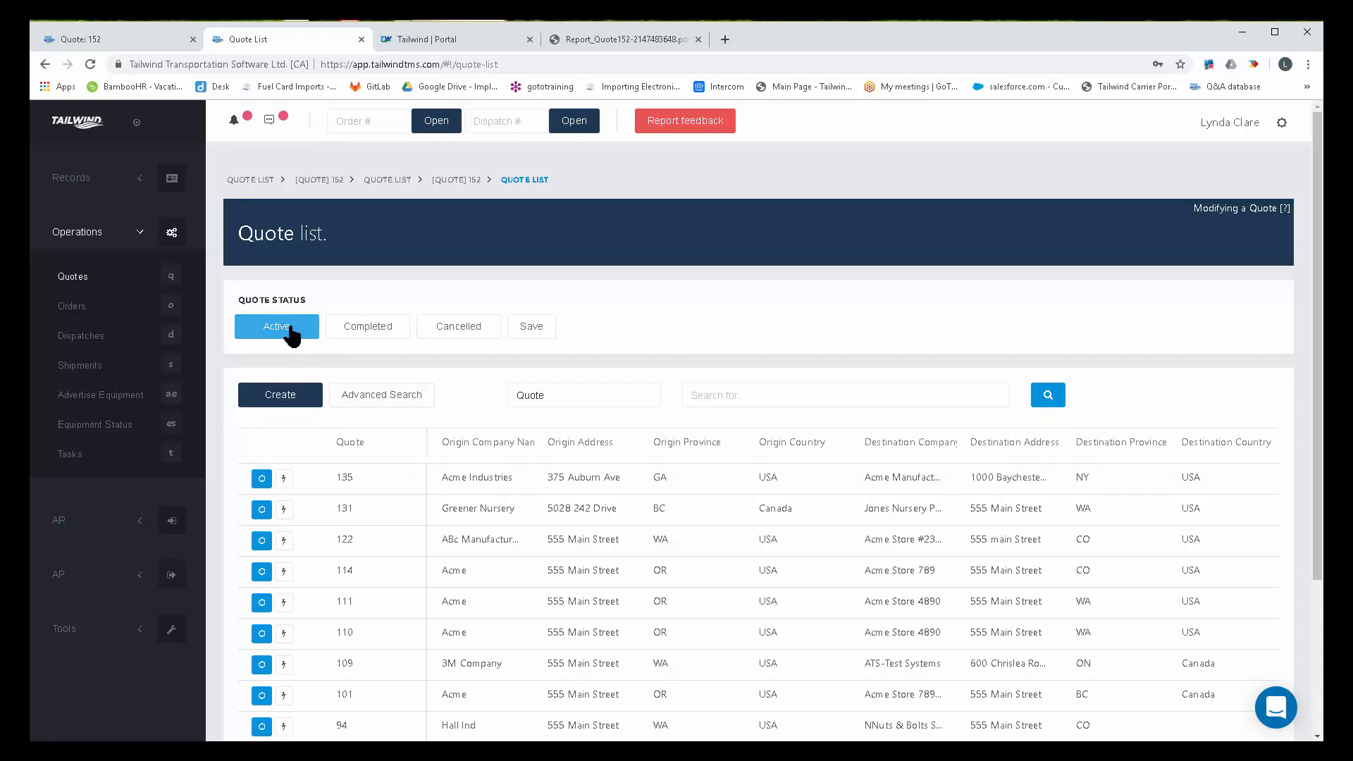
pyautogui.click(381, 328)
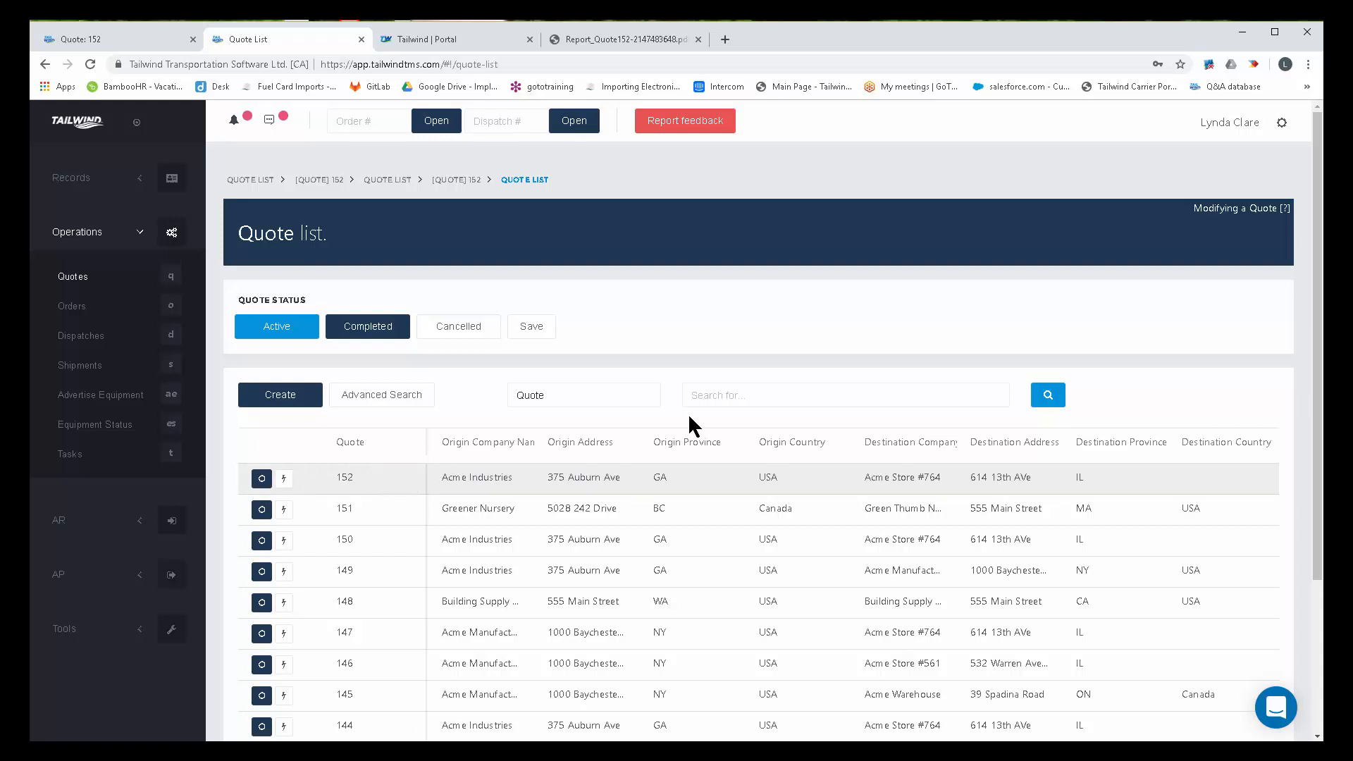
# Step: Open the newly converted Johnson Logistics order from the order list and generate its printable invoice
pyautogui.click(74, 307)
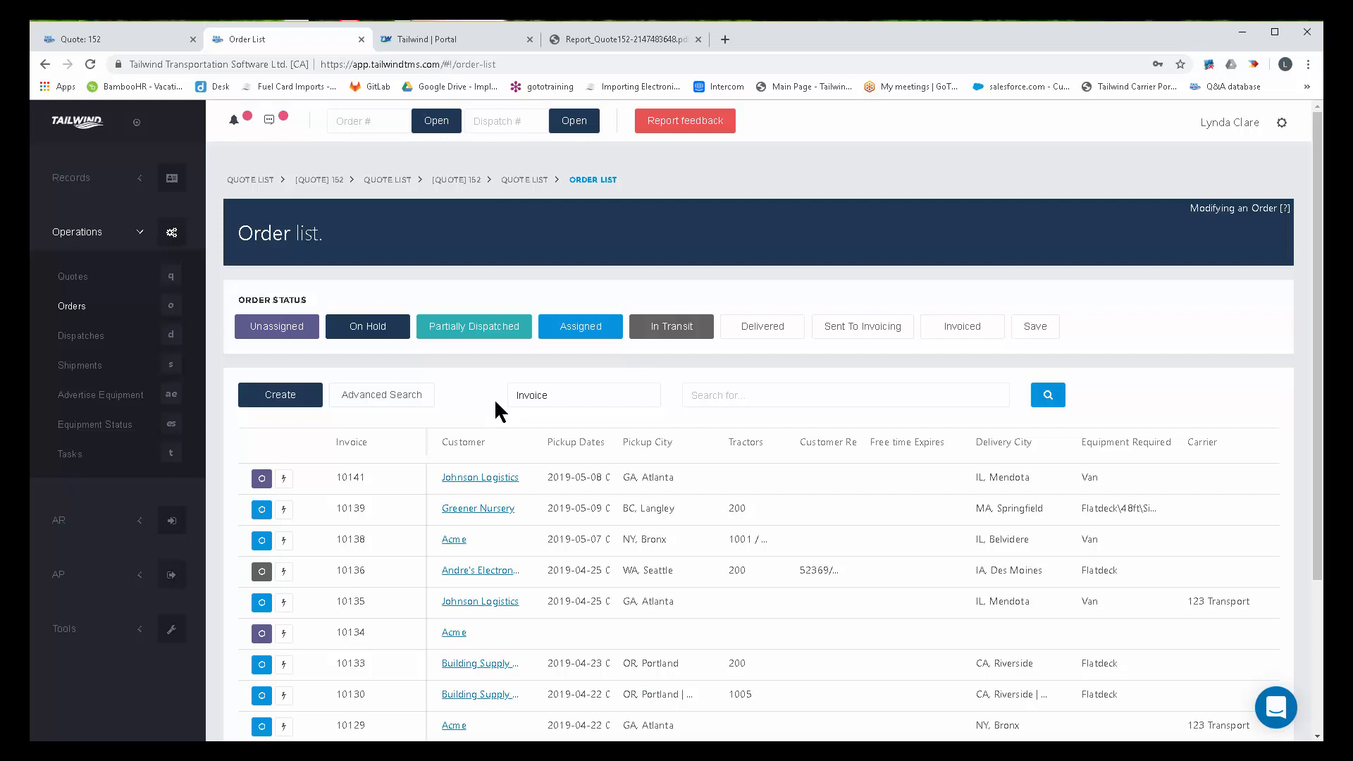
pyautogui.click(261, 479)
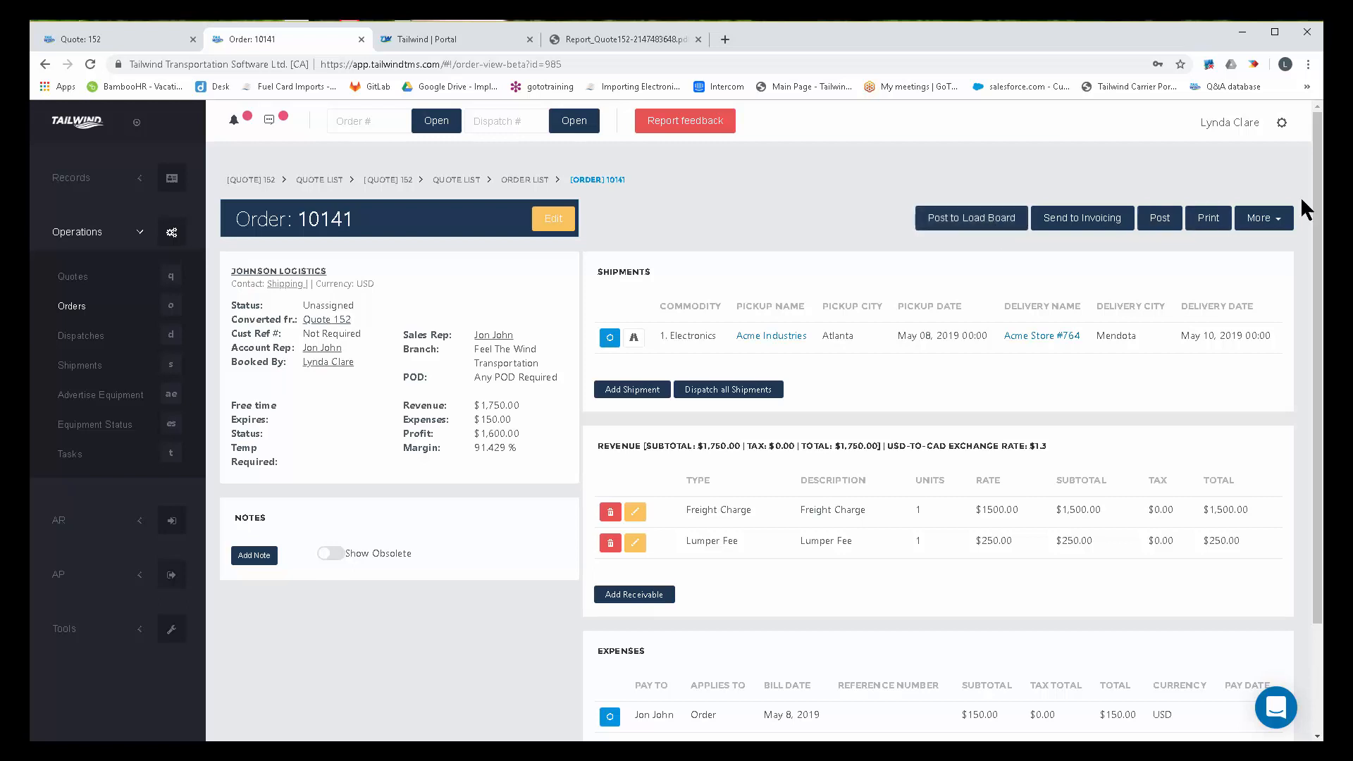
pyautogui.click(1218, 224)
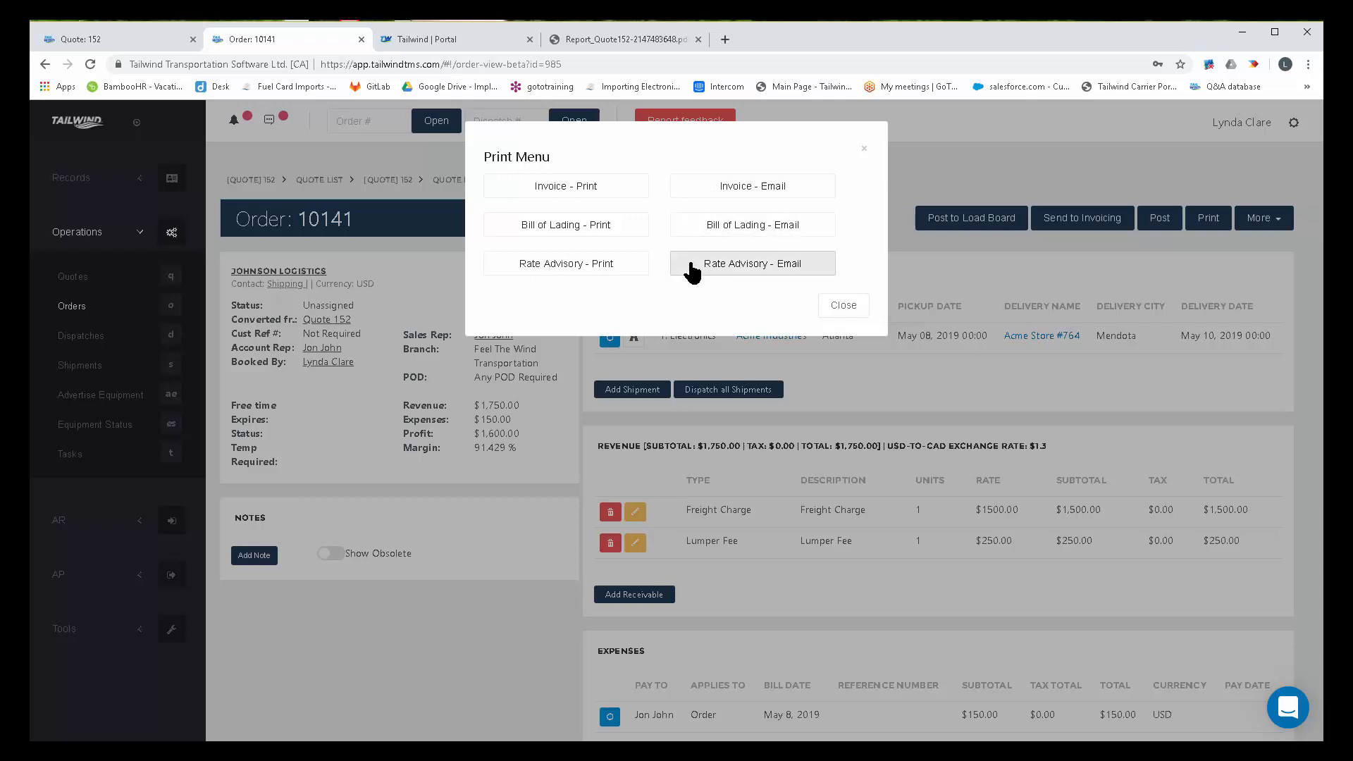
pyautogui.click(591, 188)
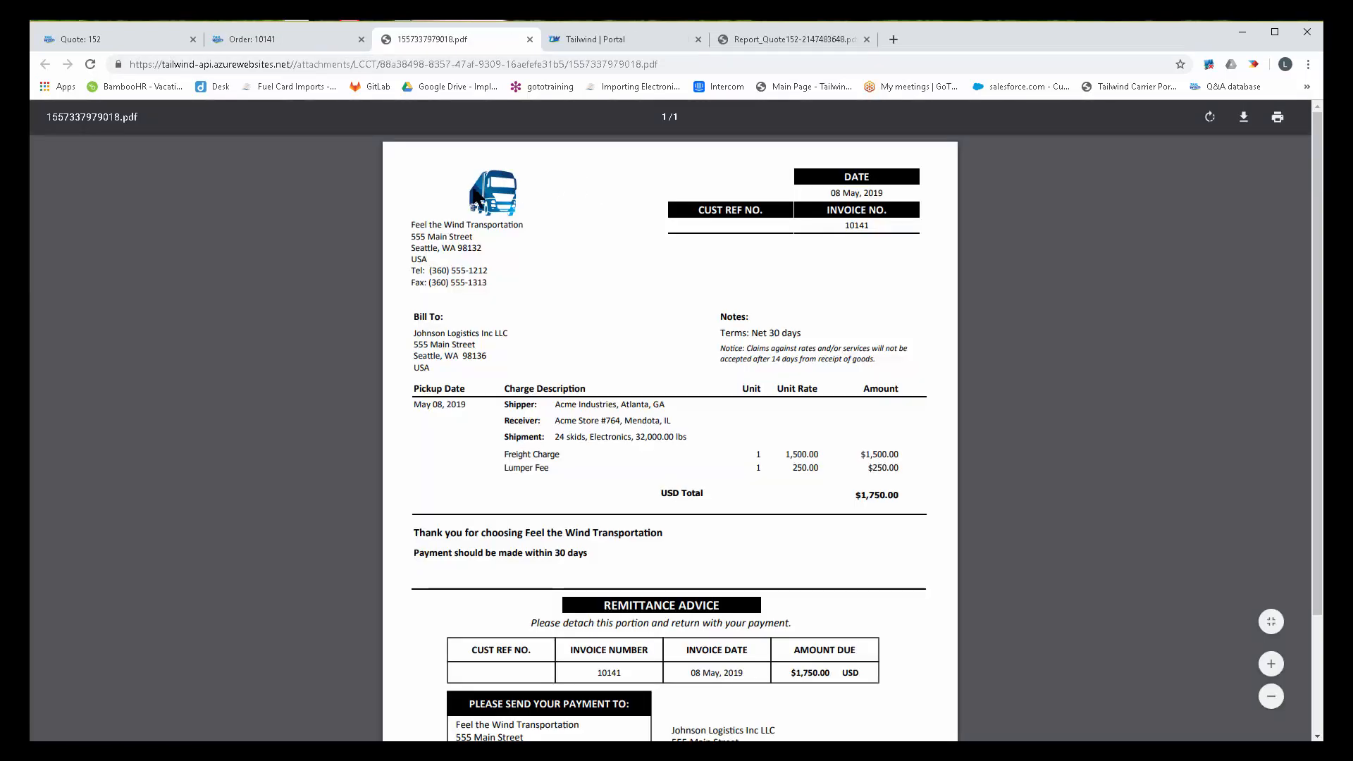
# Step: Examine the invoice's company details, Freight Charge and Lumper Fee lines, and shipper, receiver and shipment information
pyautogui.moveTo(408, 227); pyautogui.dragTo(565, 273)
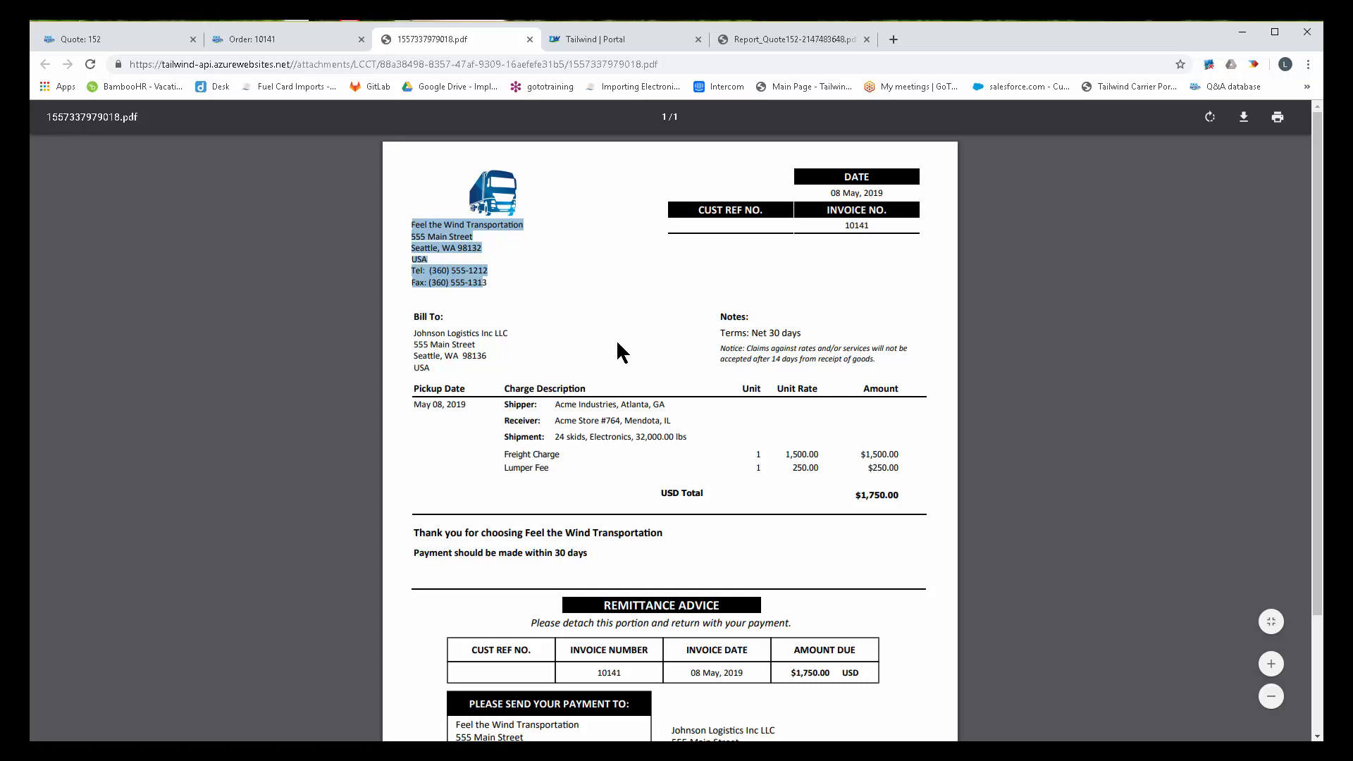
pyautogui.scroll(-1, 618, 343)
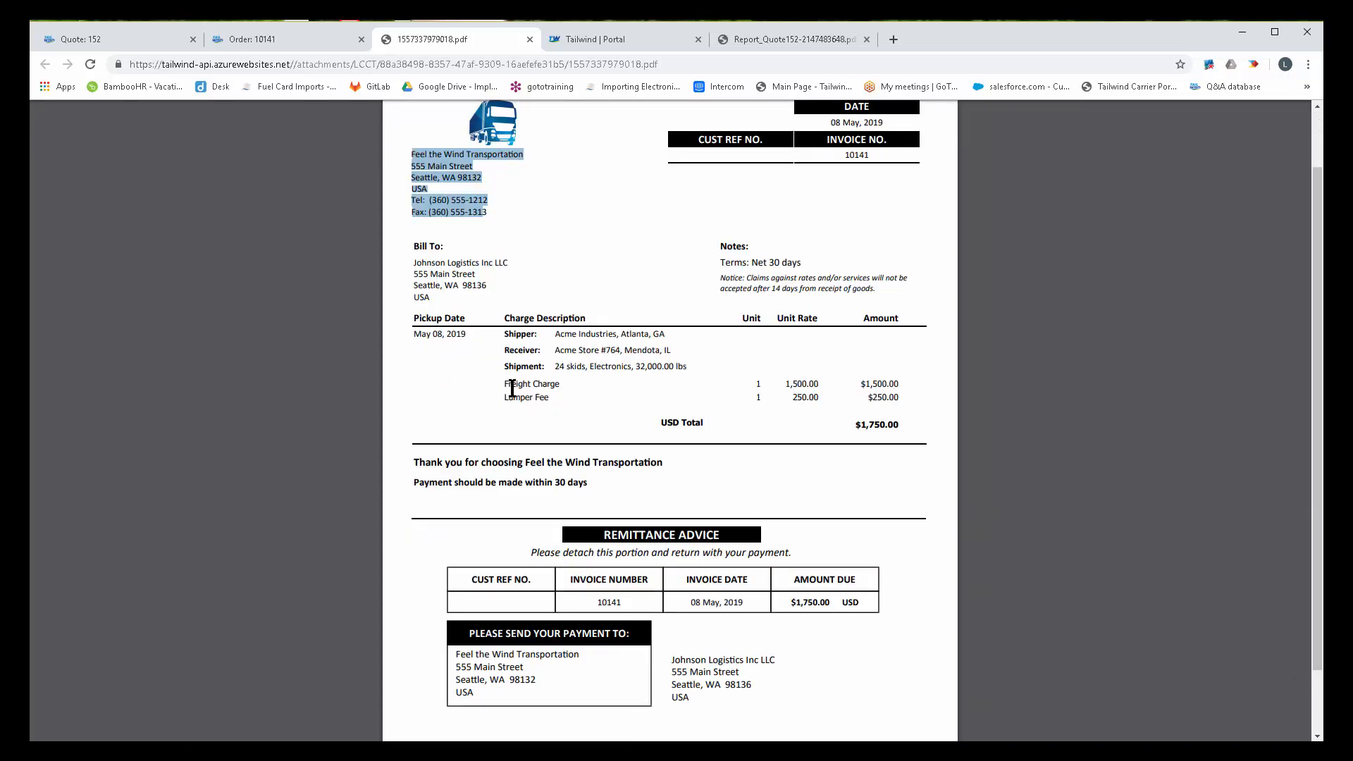
pyautogui.moveTo(503, 384); pyautogui.dragTo(551, 401)
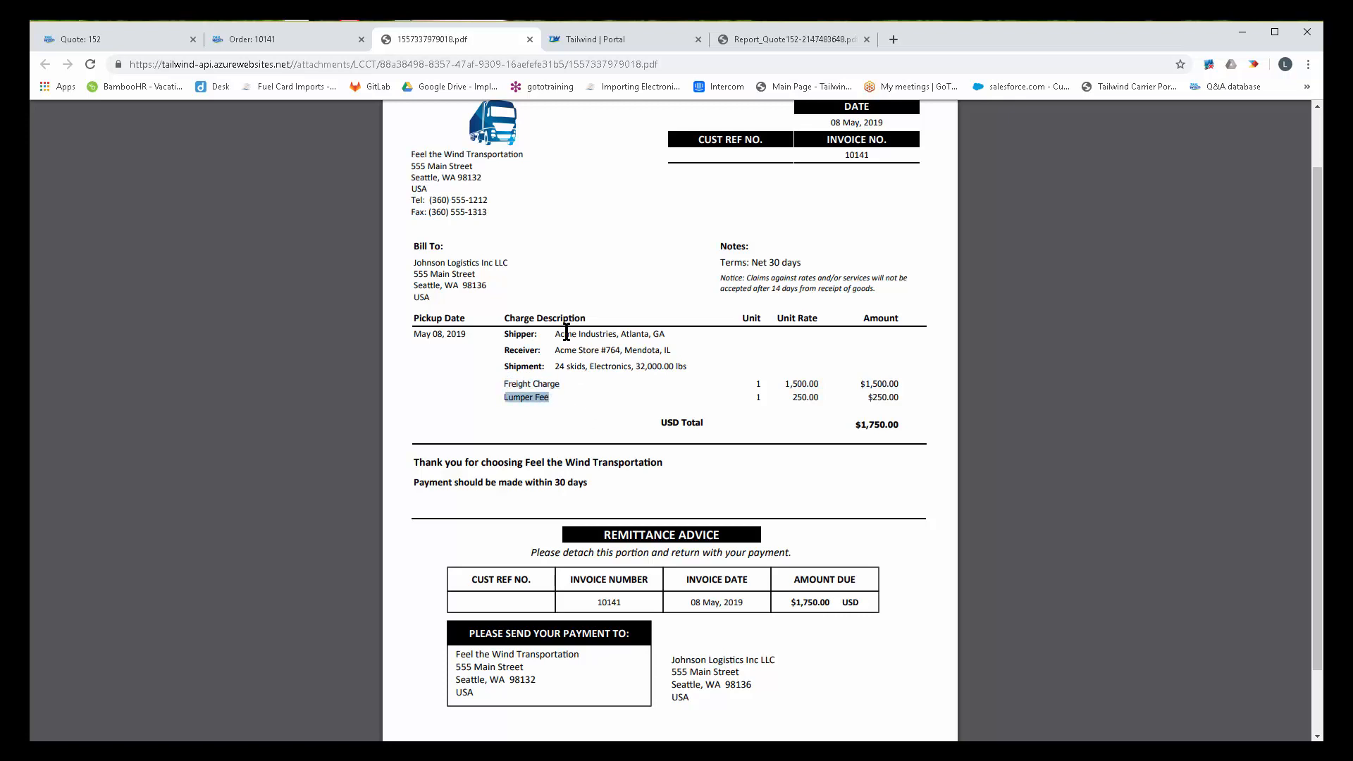
pyautogui.moveTo(560, 334); pyautogui.dragTo(652, 334)
pyautogui.moveTo(560, 350); pyautogui.dragTo(688, 374)
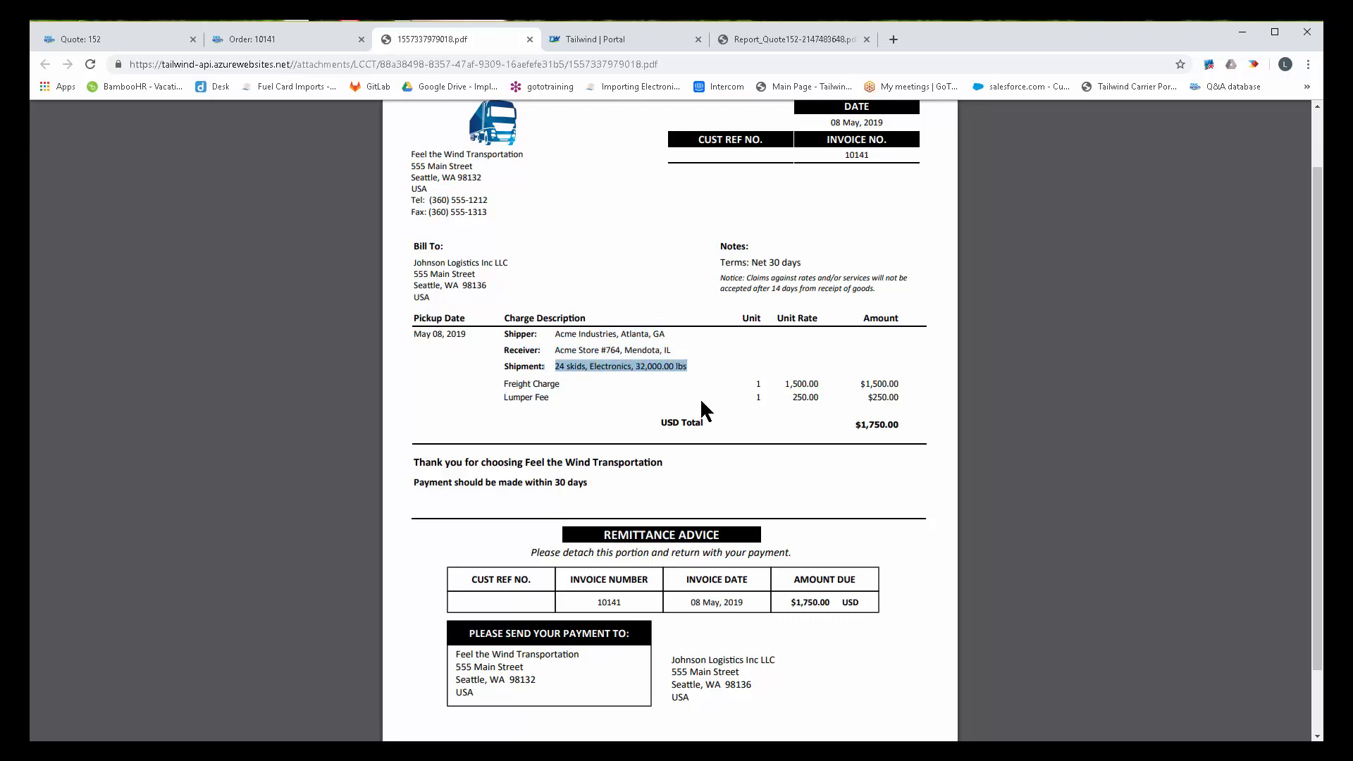
# Step: Return to Tailwind TMS from the invoice PDF and start a new order from the order list
pyautogui.click(295, 37)
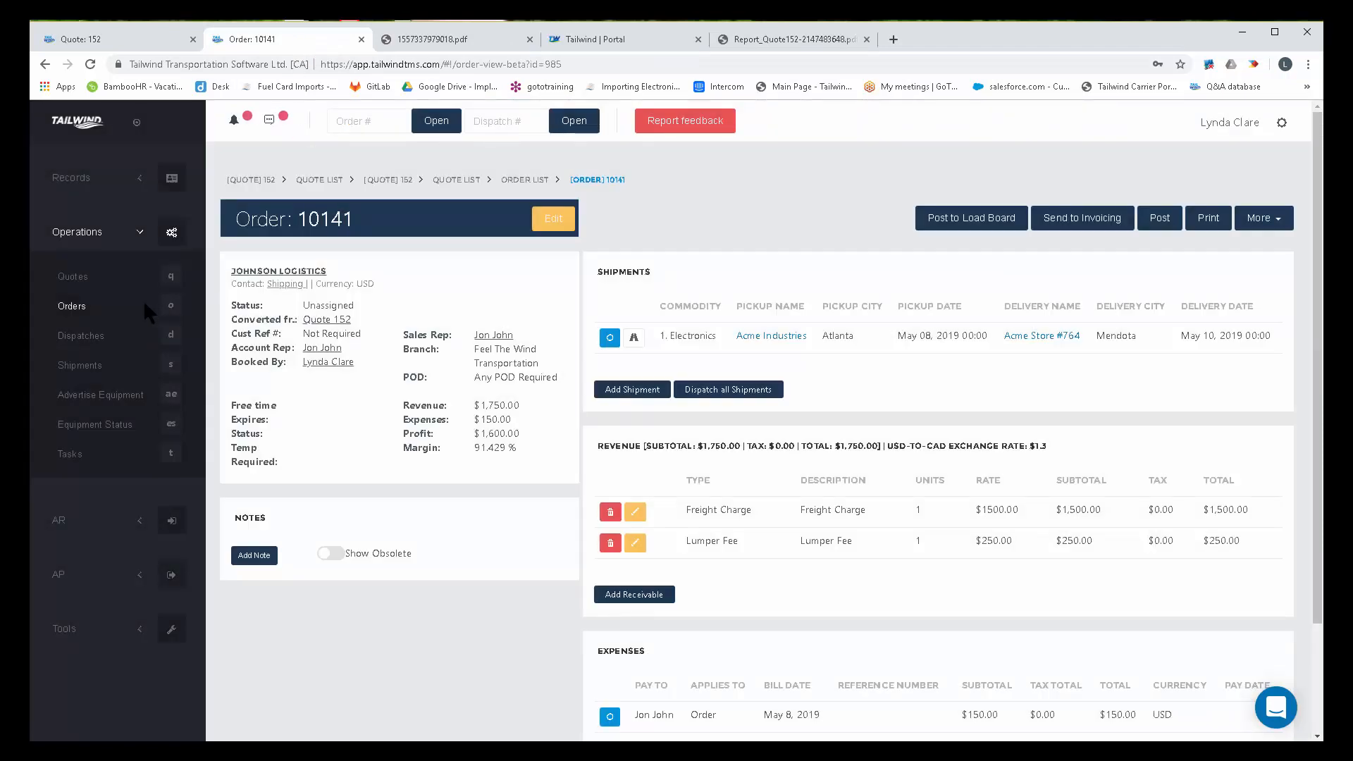
pyautogui.click(82, 309)
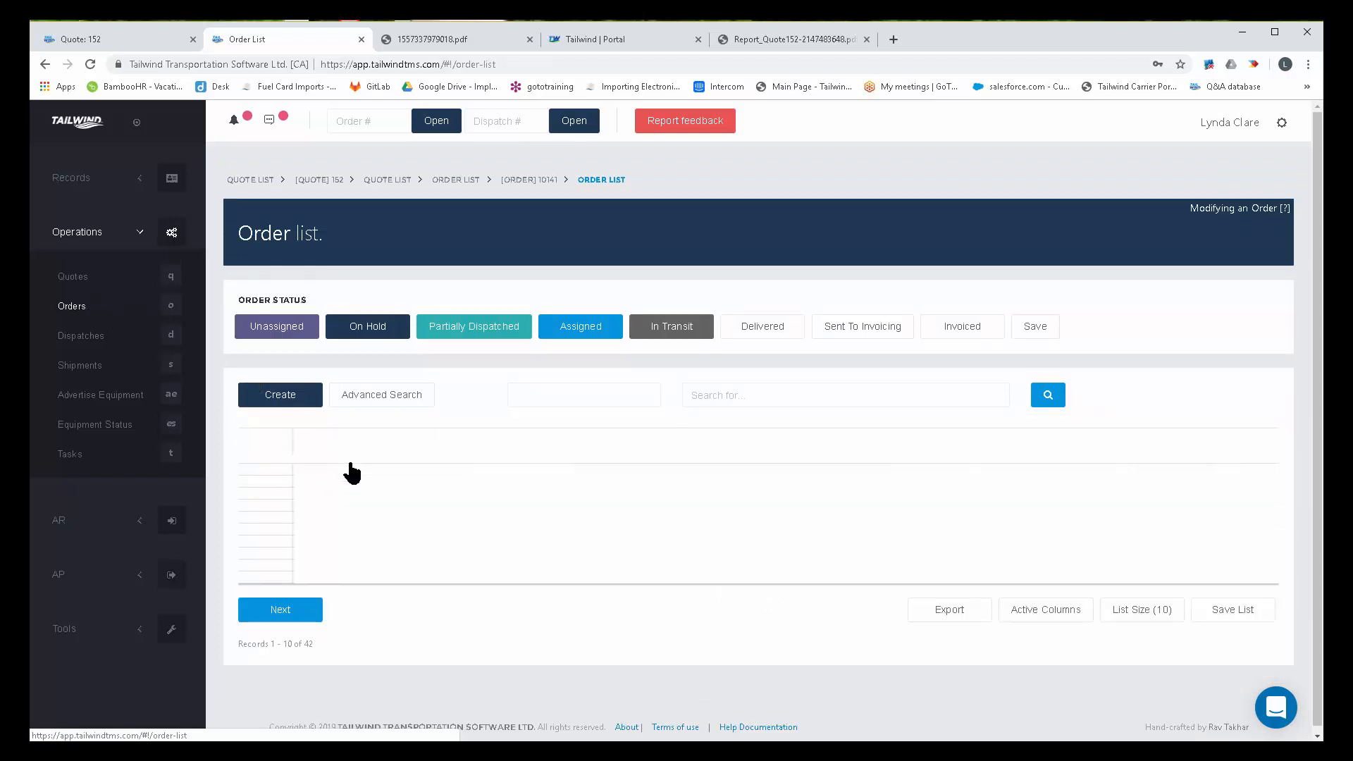
pyautogui.click(280, 396)
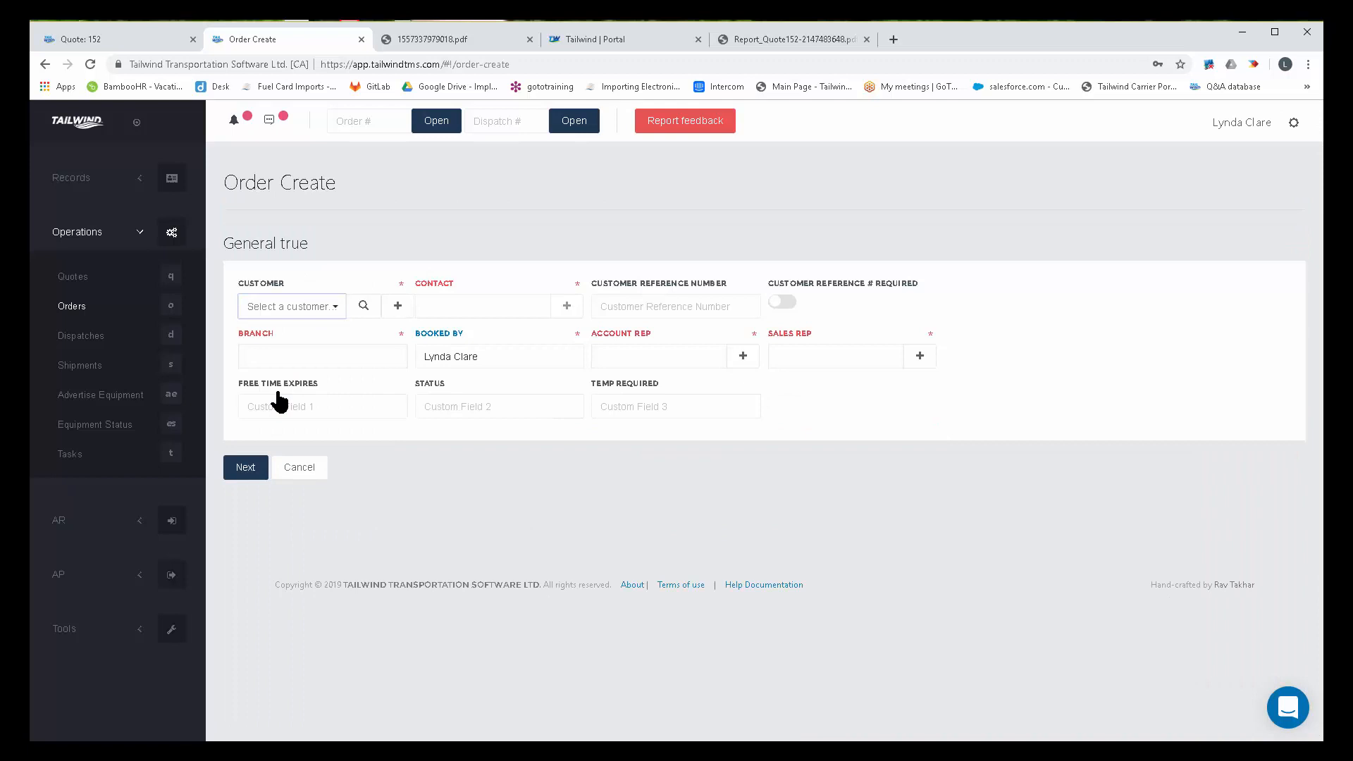
# Step: Choose Acme as the new order's customer and enter the customer reference number
pyautogui.click(280, 307)
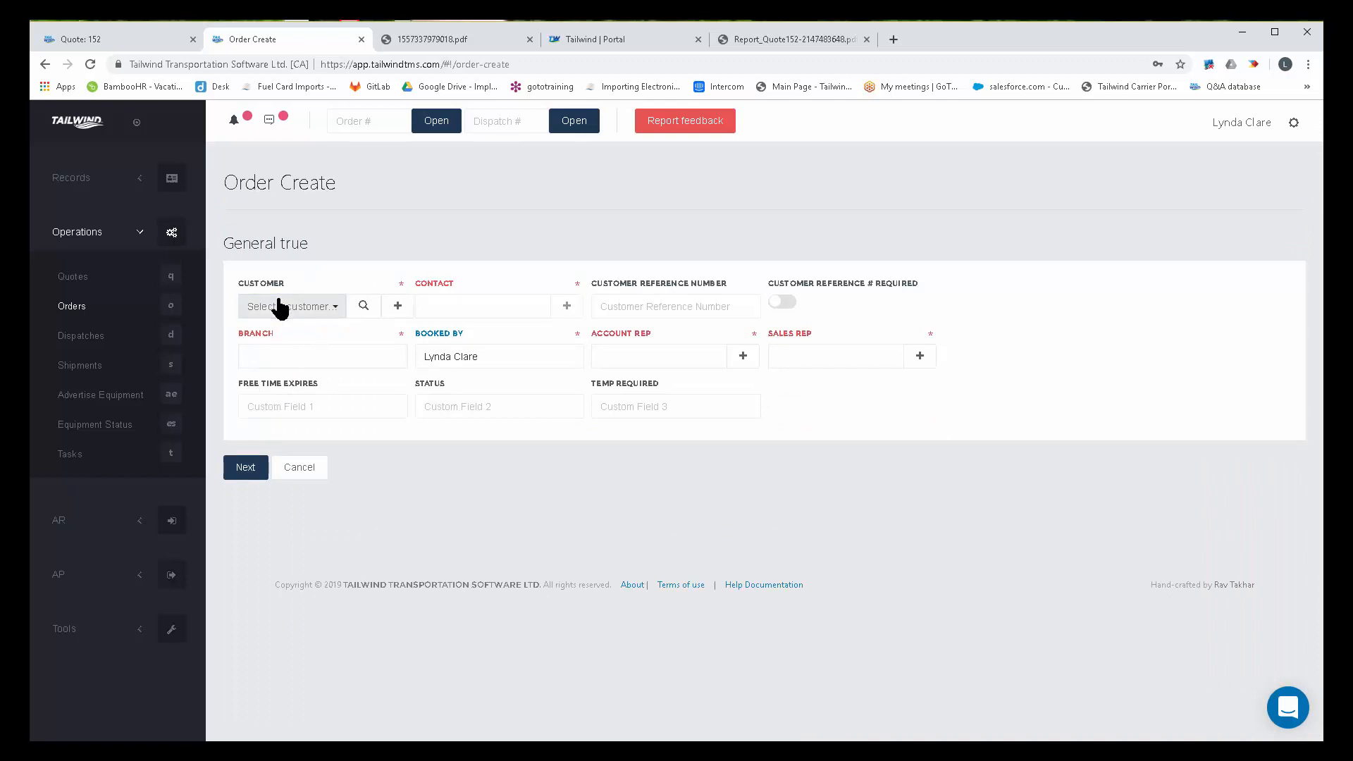
pyautogui.write('ac')
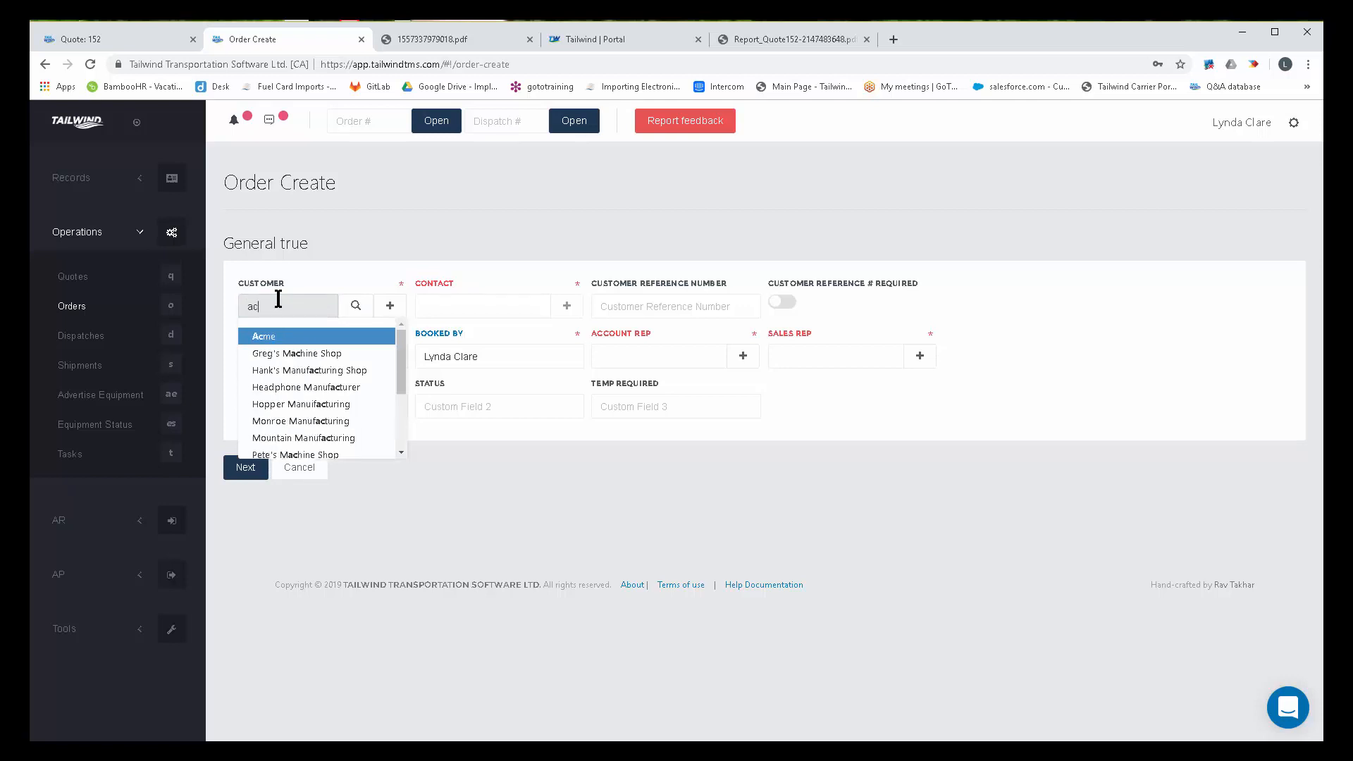
pyautogui.click(262, 337)
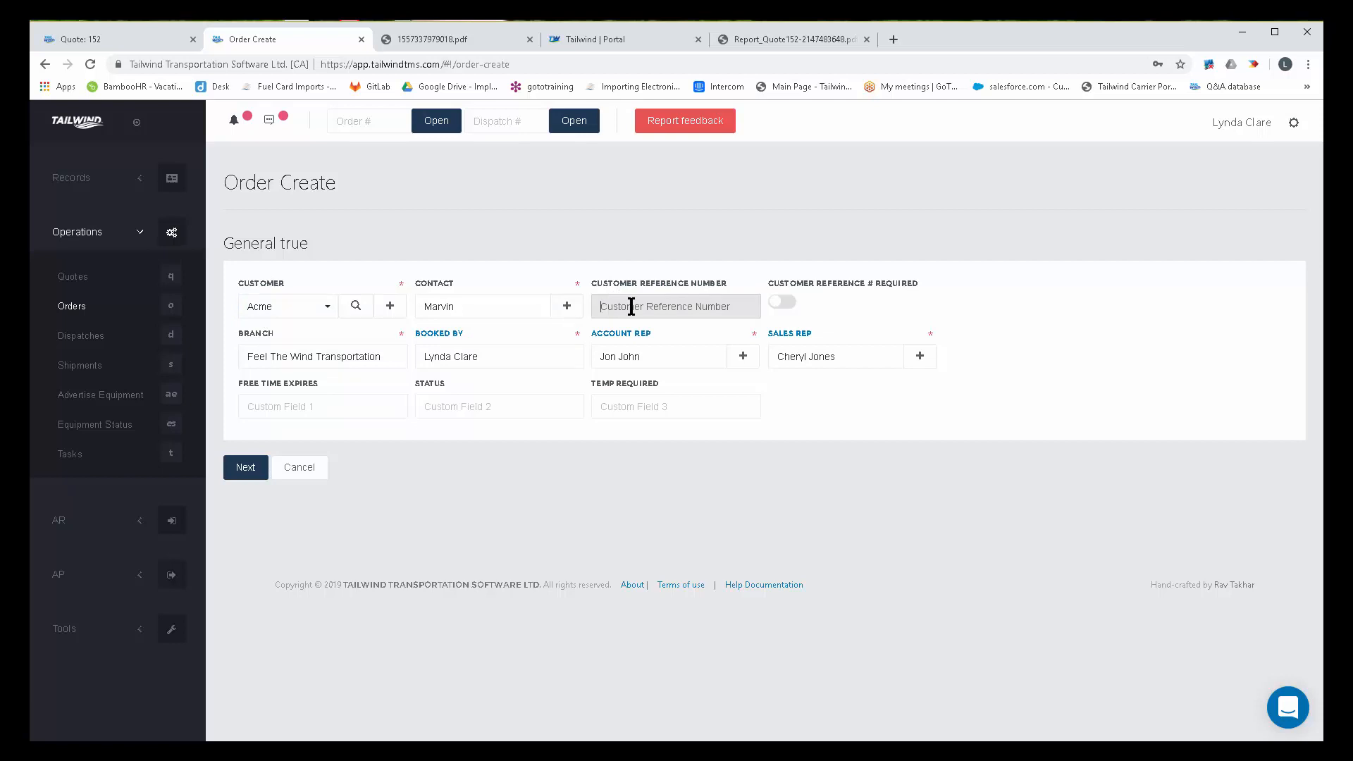
pyautogui.write('569874')
pyautogui.moveTo(726, 282); pyautogui.dragTo(611, 283)
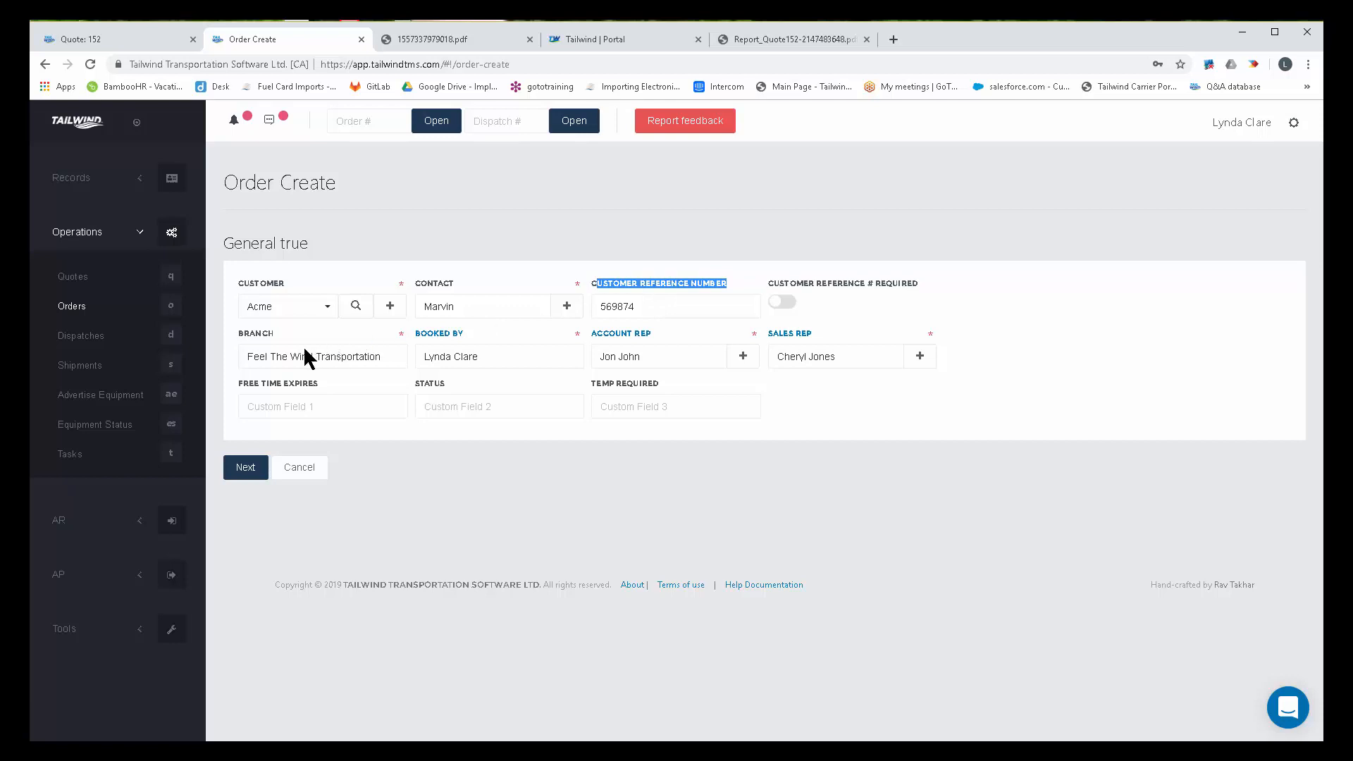
# Step: Examine the order's Branch and Booked By fields and look through the Booked By choices, keeping the current selection
pyautogui.click(279, 332)
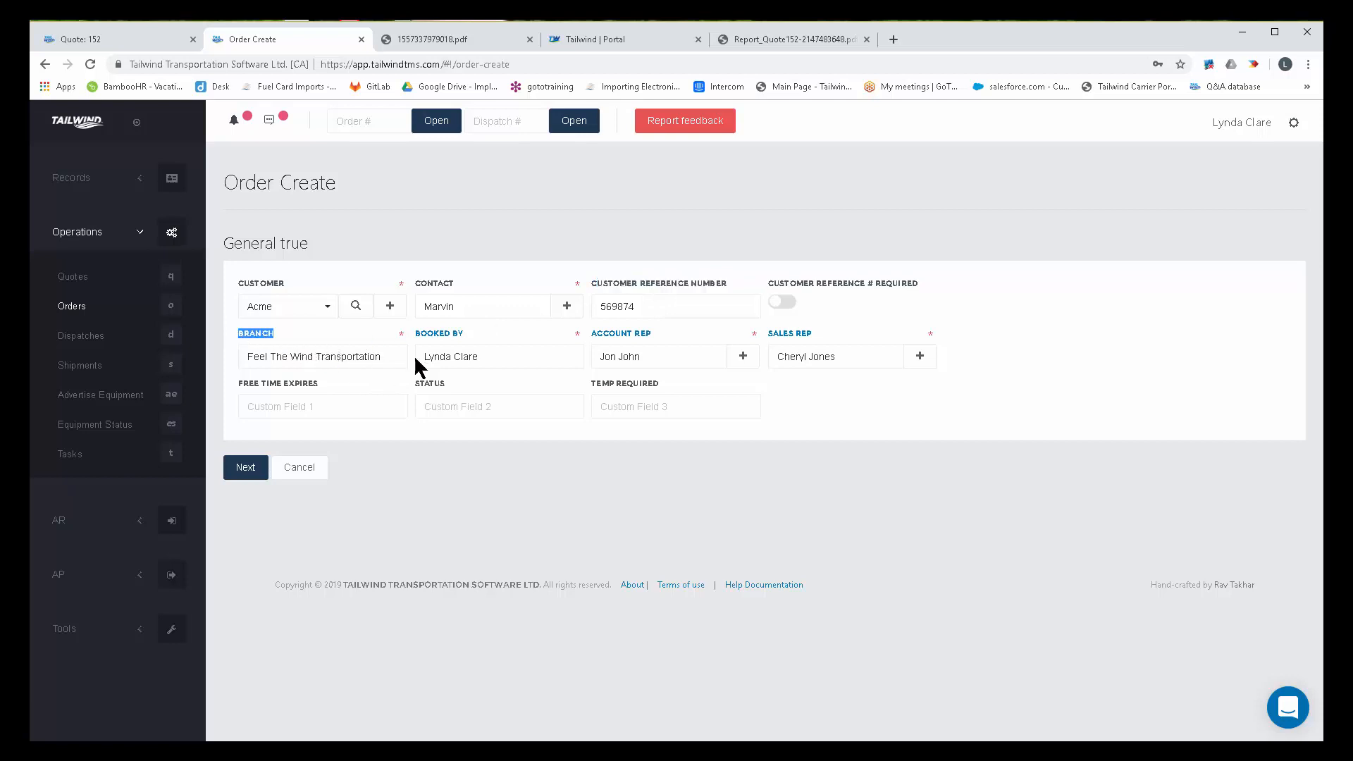
pyautogui.click(466, 335)
pyautogui.tripleClick(423, 337)
pyautogui.tripleClick(1241, 123)
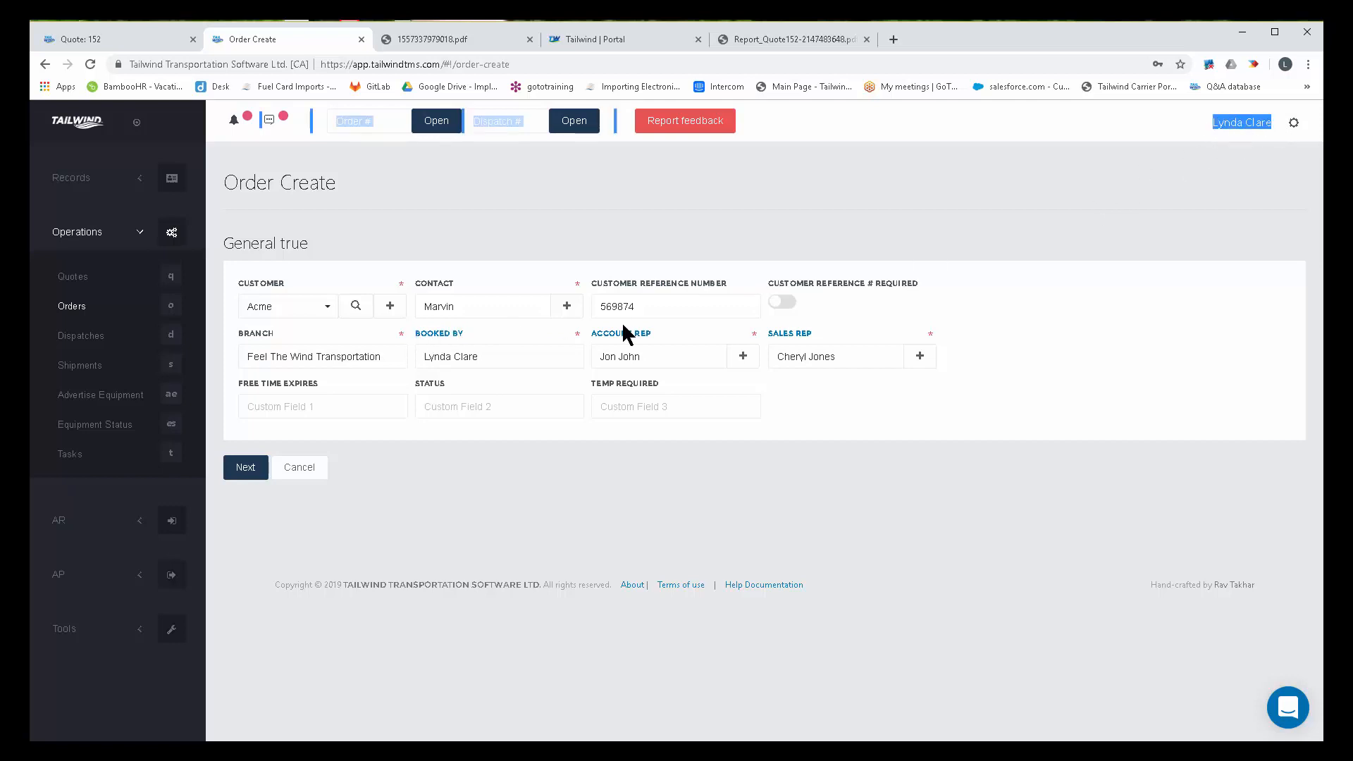
pyautogui.click(515, 356)
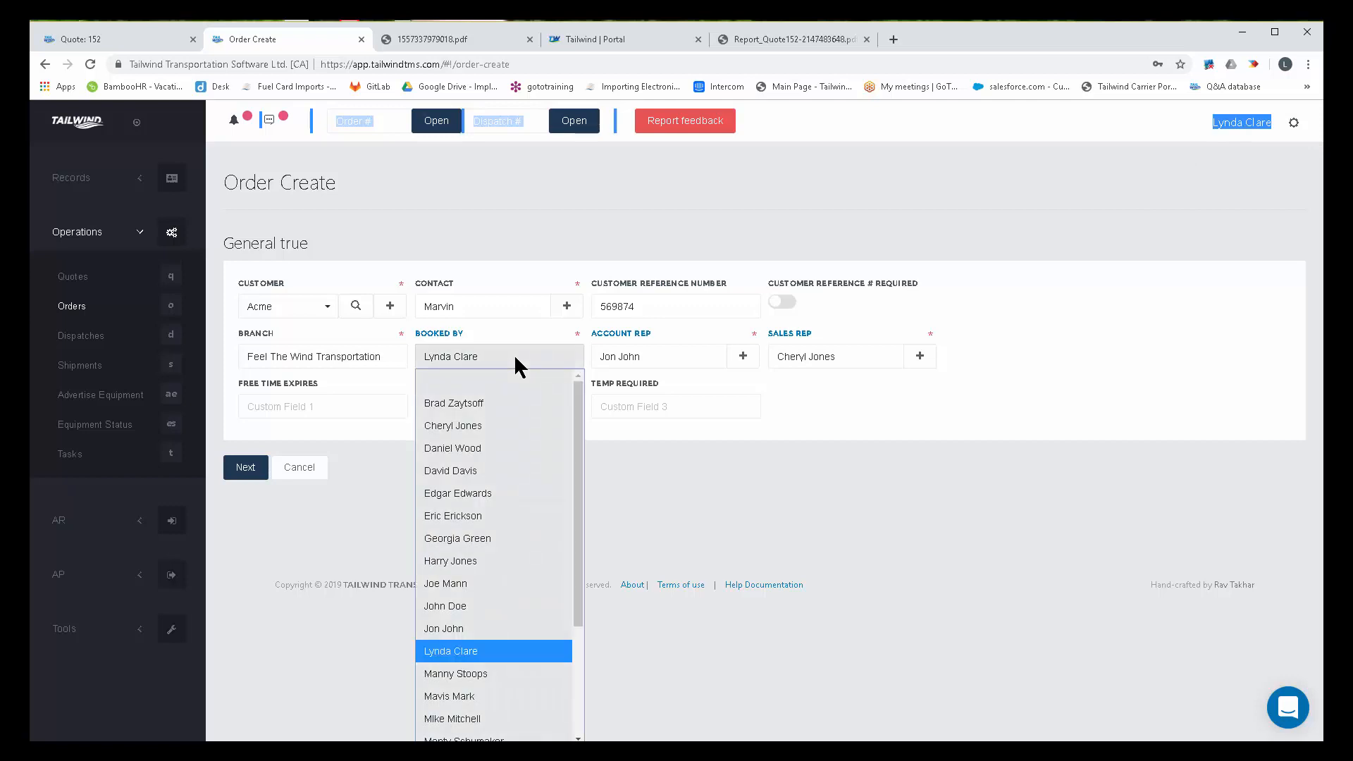
pyautogui.click(514, 354)
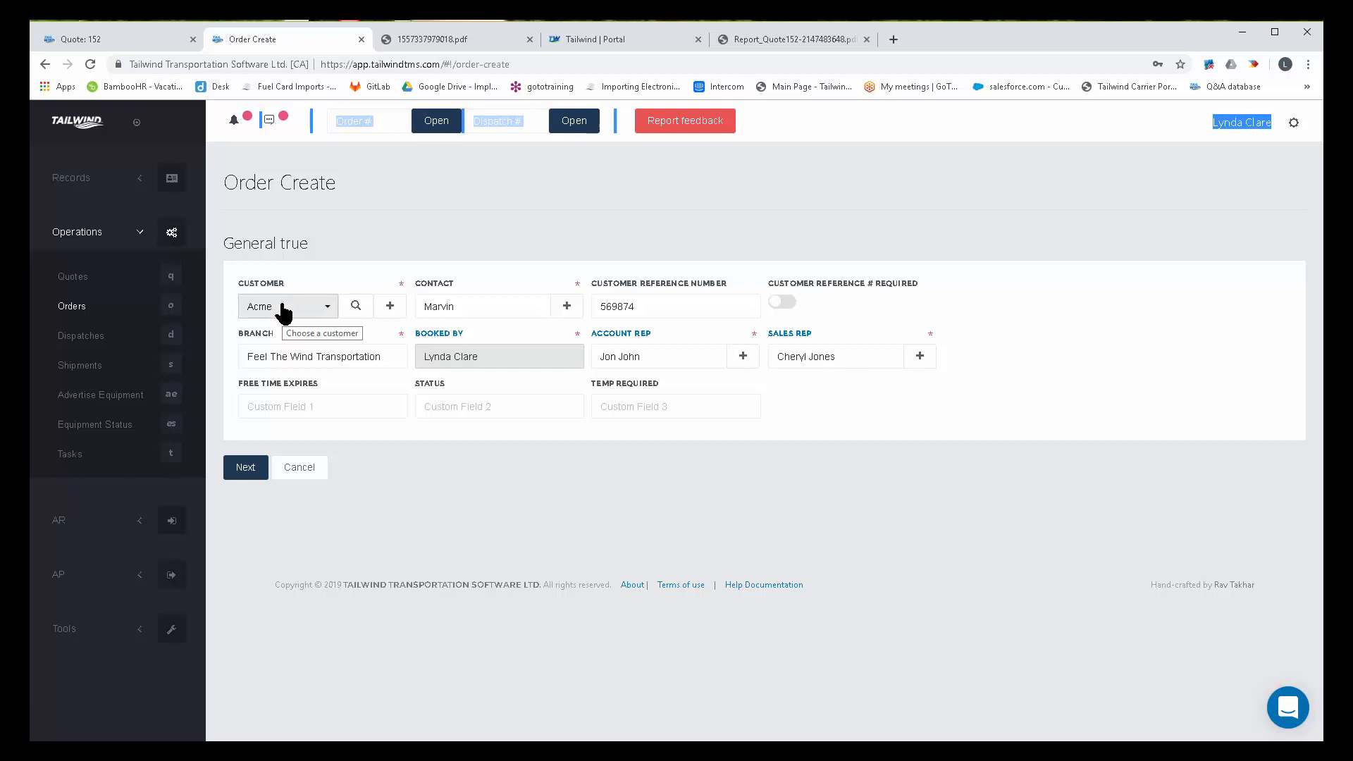
# Step: Review the Free Time Expires, Status and Temp Required custom fields, leave them empty and continue to the order's shipment details
pyautogui.moveTo(321, 384); pyautogui.dragTo(226, 383)
pyautogui.moveTo(450, 382); pyautogui.dragTo(410, 382)
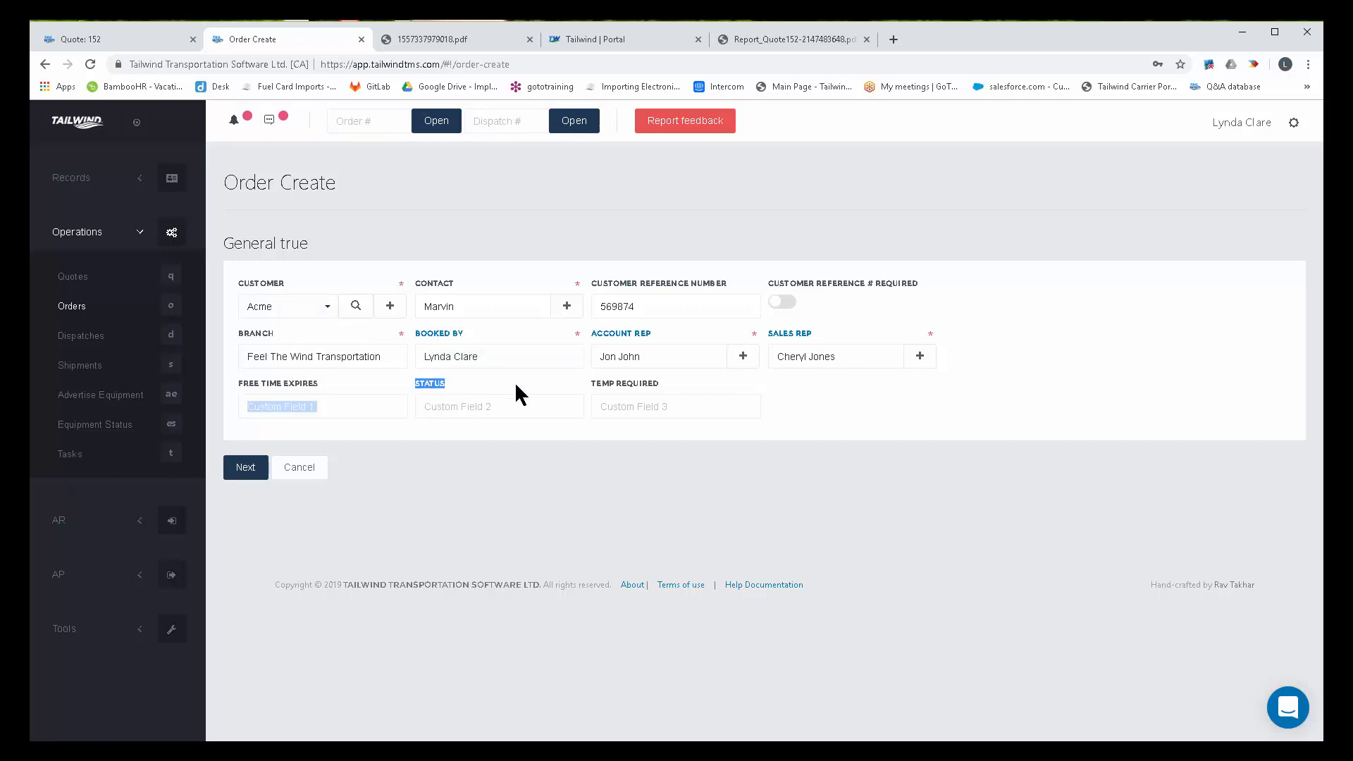
pyautogui.moveTo(661, 385); pyautogui.dragTo(597, 387)
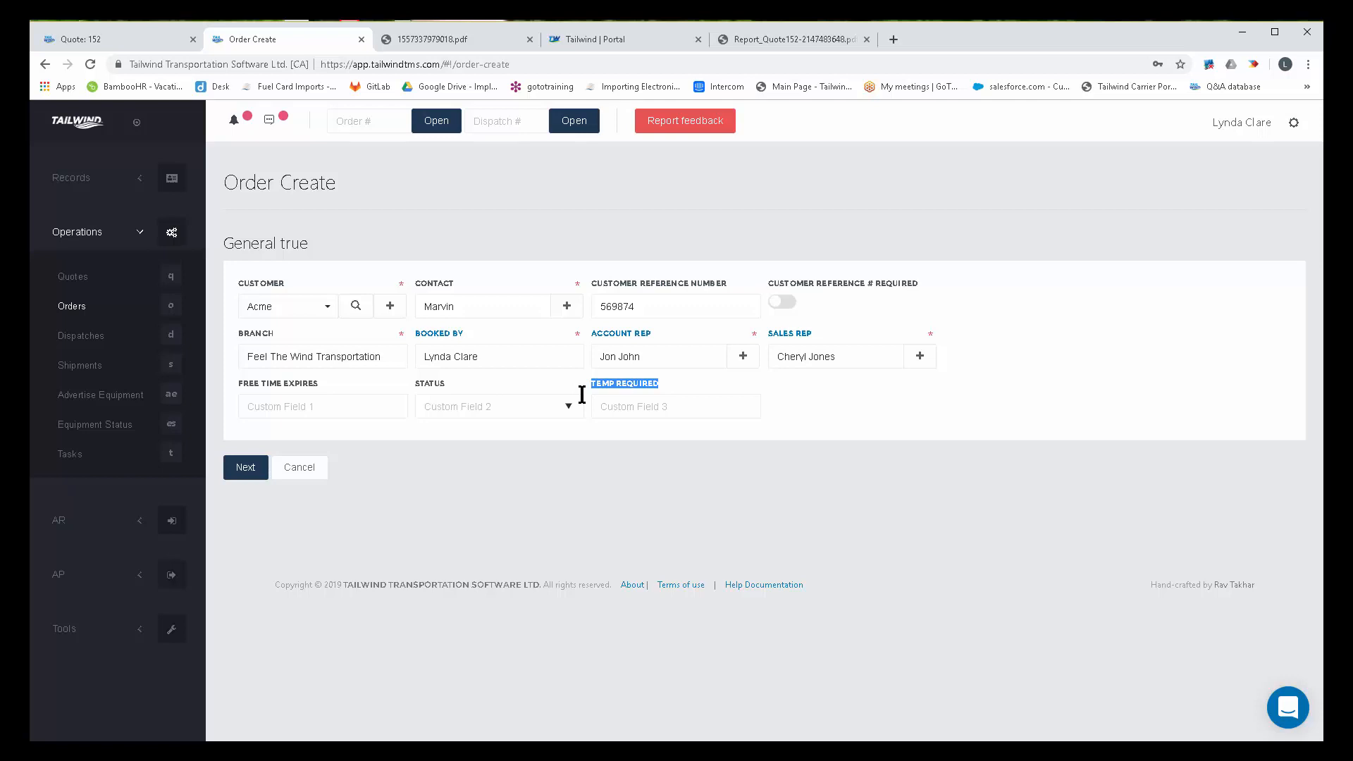
pyautogui.click(248, 469)
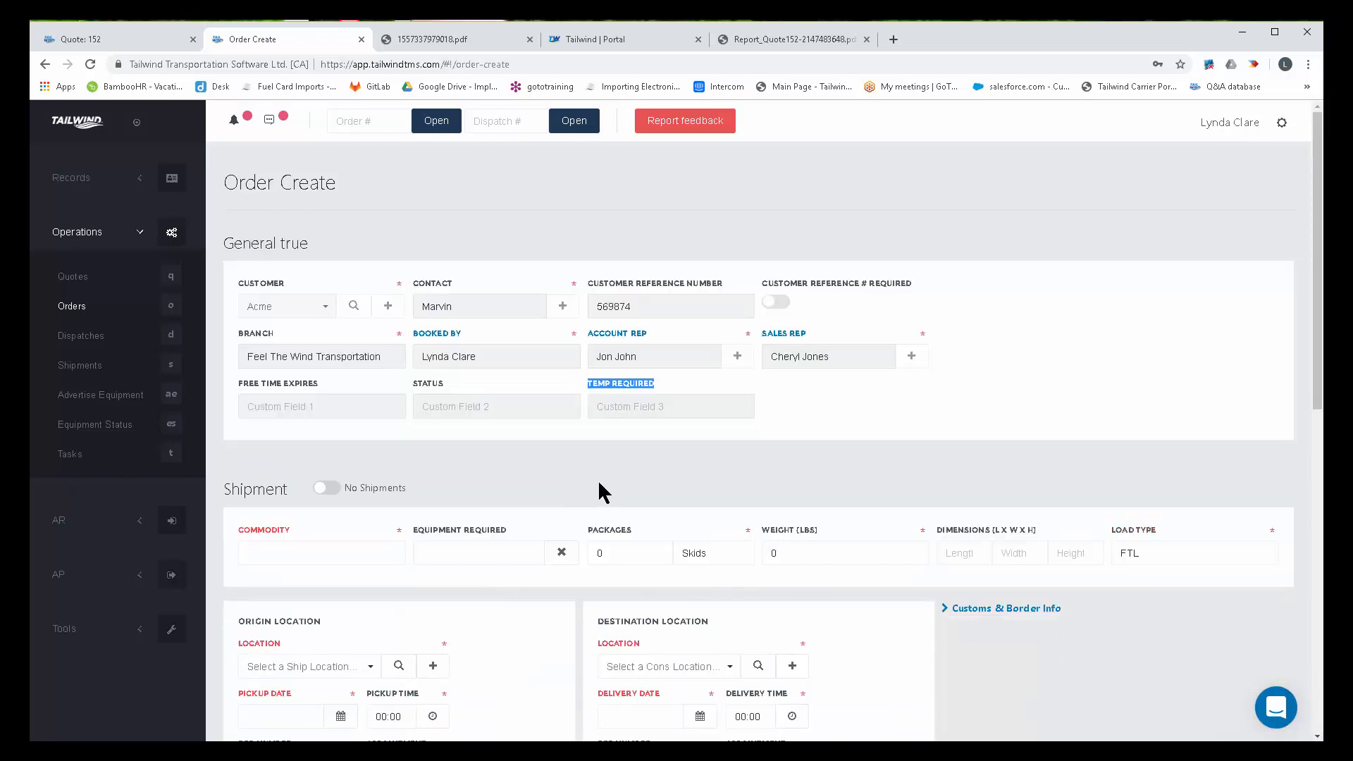
# Step: Set the shipment's commodity to Freight All Kinds and its required equipment to Flatdeck
pyautogui.scroll(-5, 598, 479)
pyautogui.scroll(1, 597, 480)
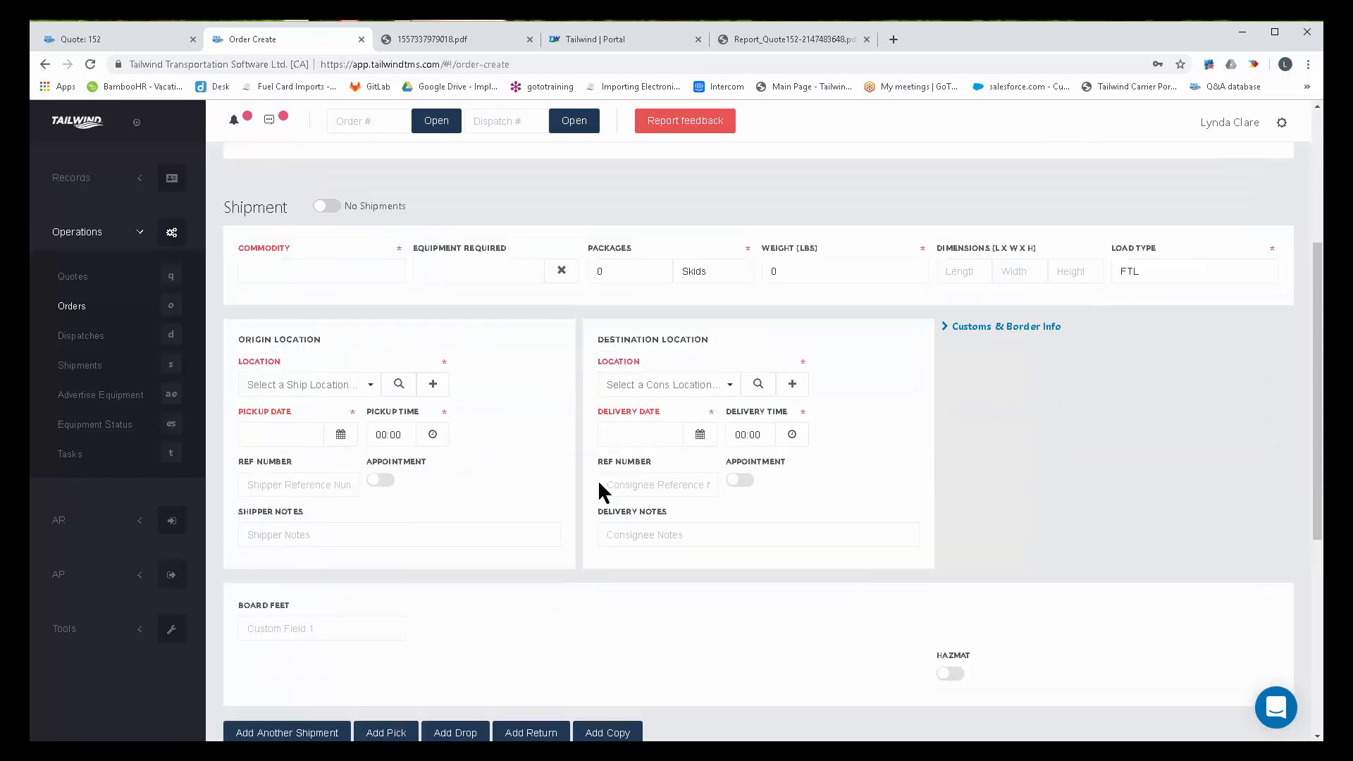
pyautogui.scroll(2, 598, 480)
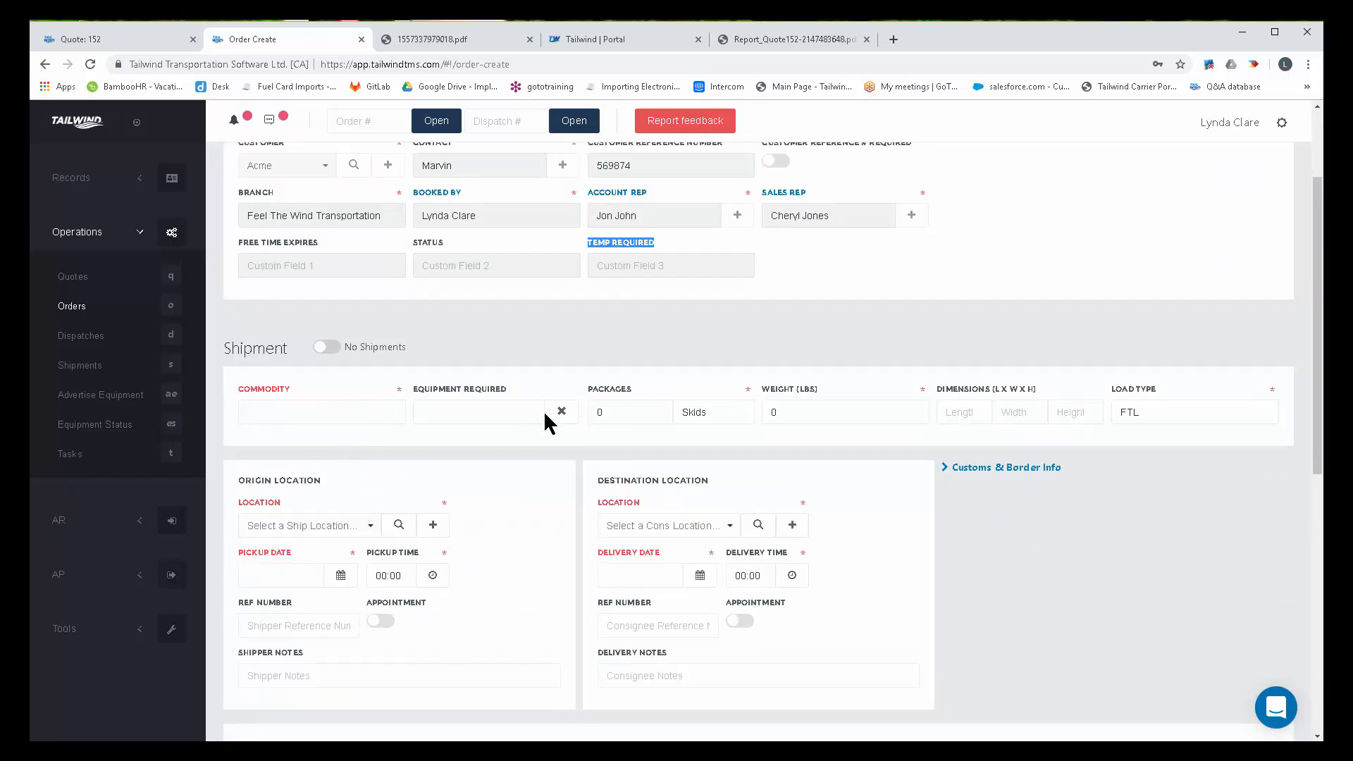
pyautogui.click(286, 410)
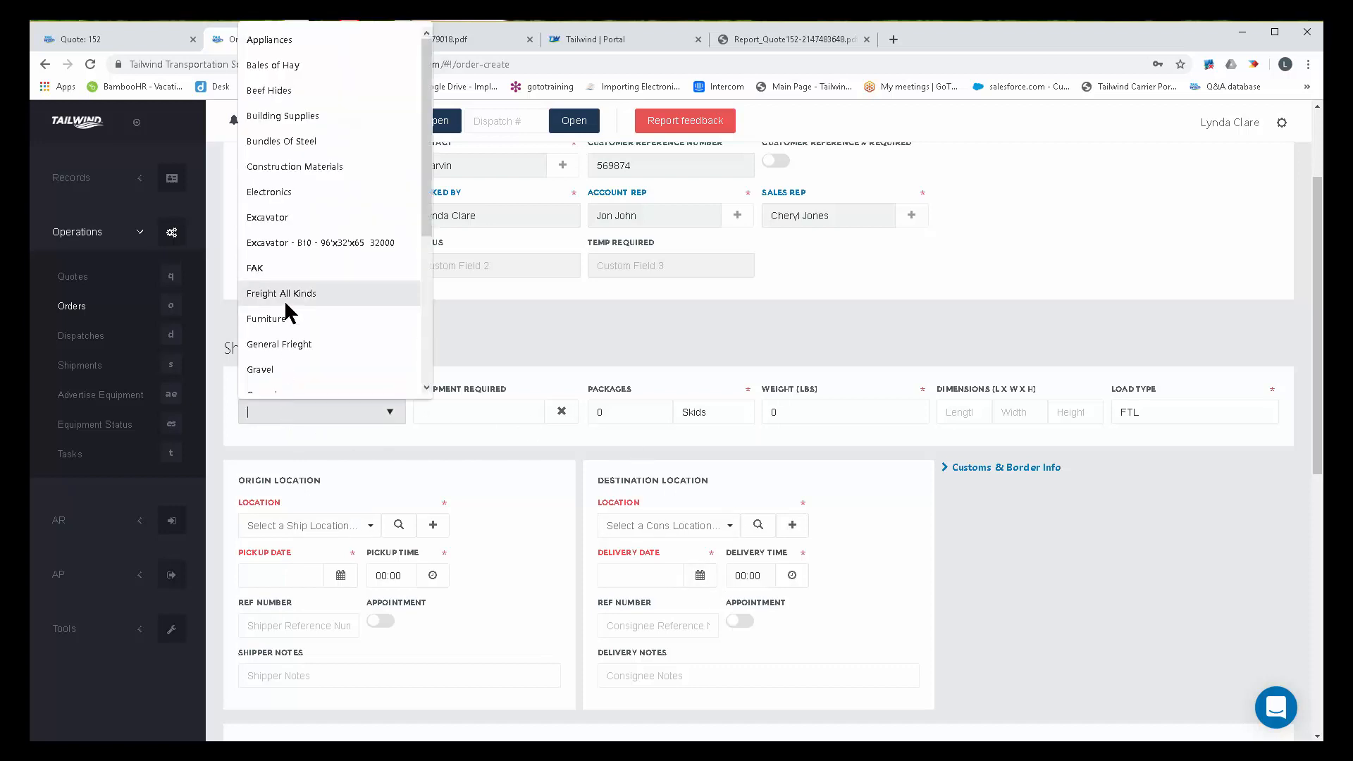
pyautogui.click(285, 299)
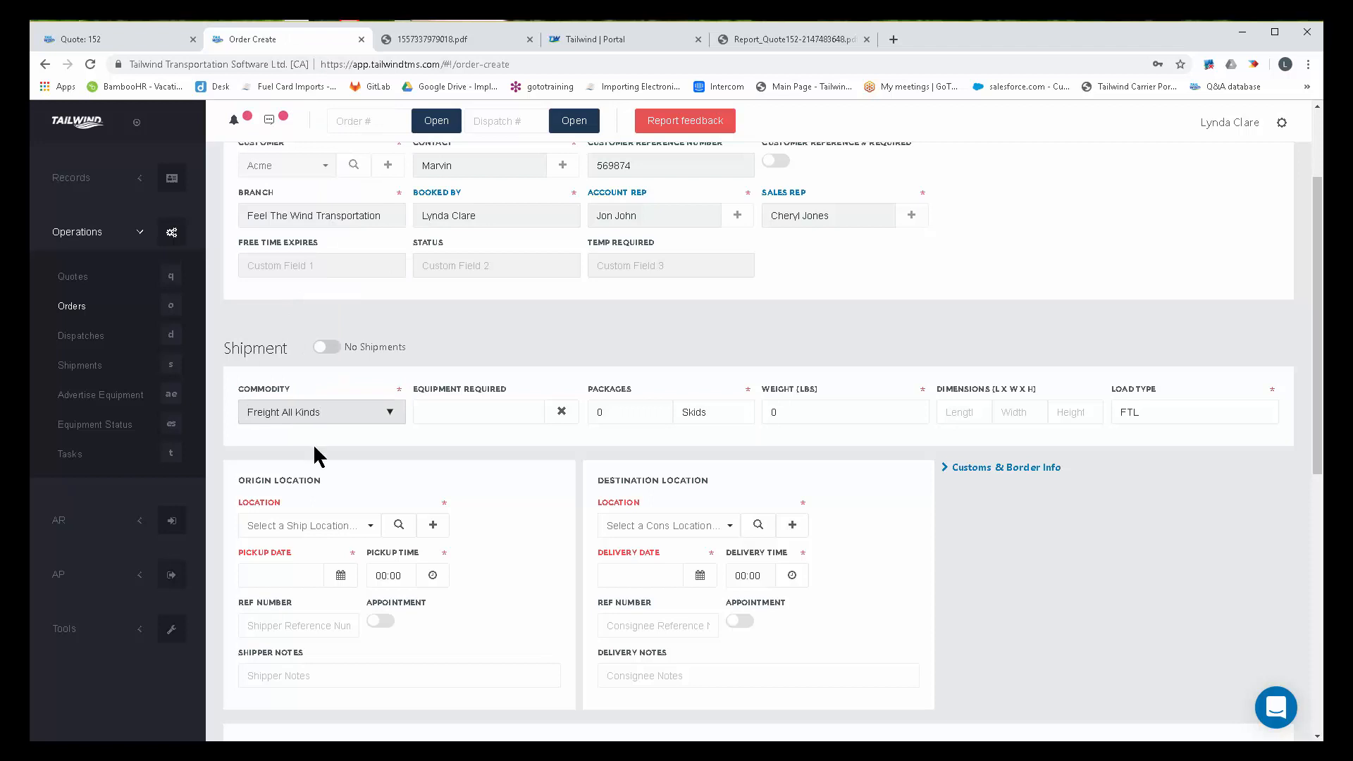
pyautogui.click(440, 412)
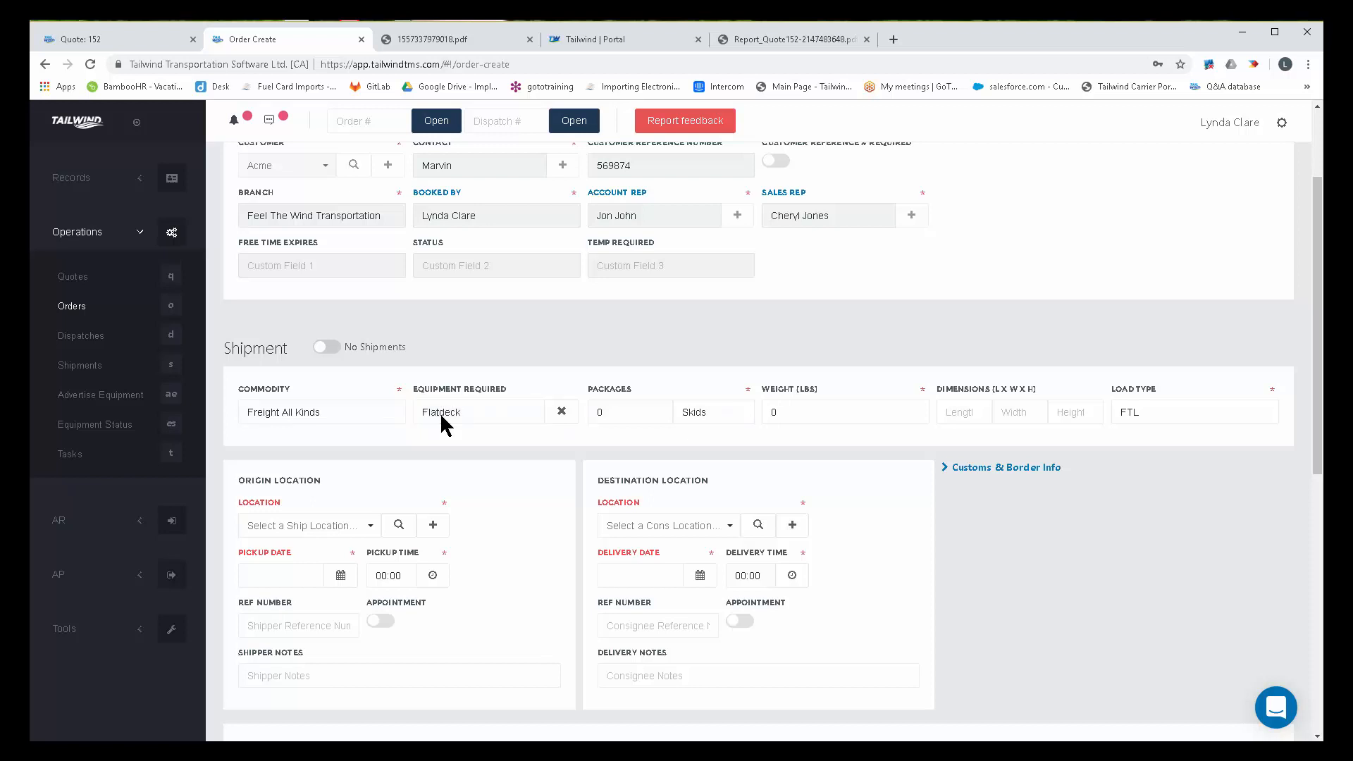
# Step: Set the shipment's packages to 24 and its weight to 37500 lbs
pyautogui.press('Tab')
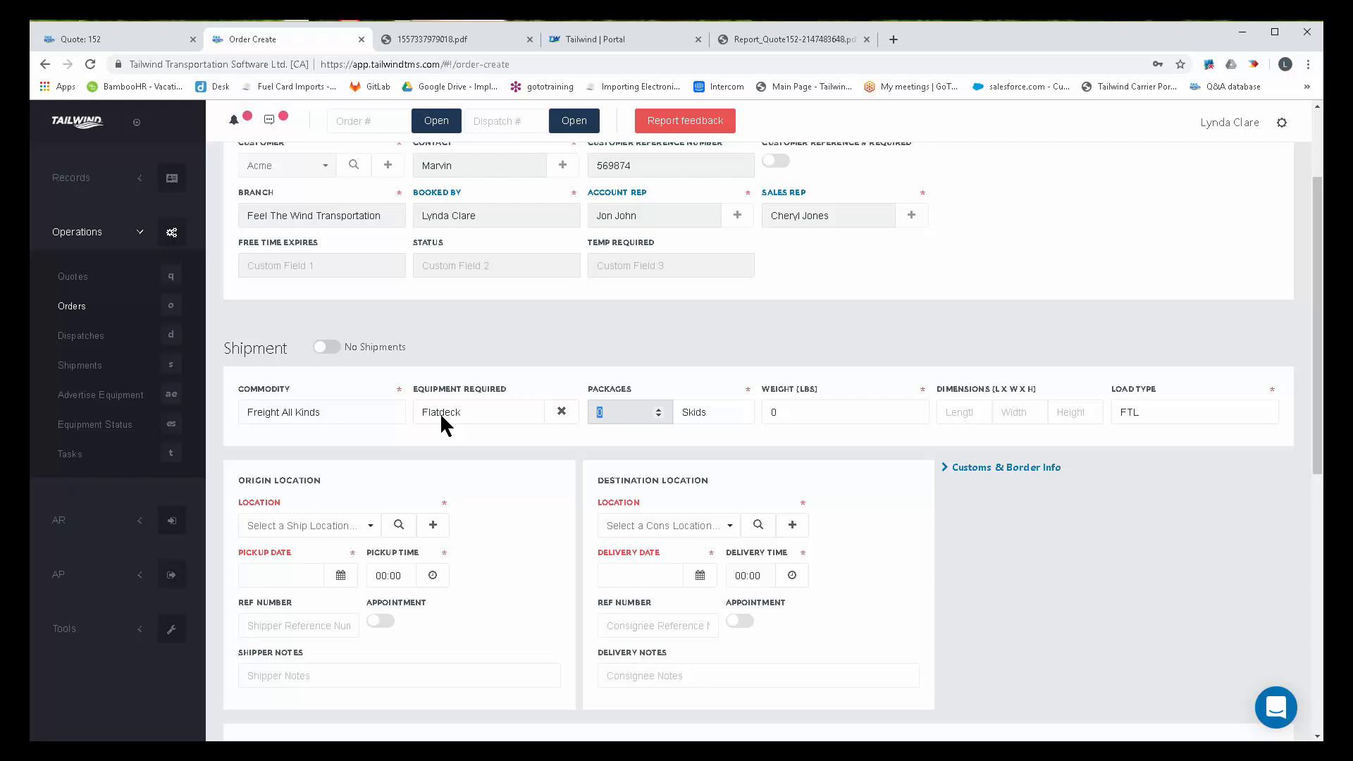
pyautogui.write('24')
pyautogui.press('Tab')
pyautogui.press('Tab')
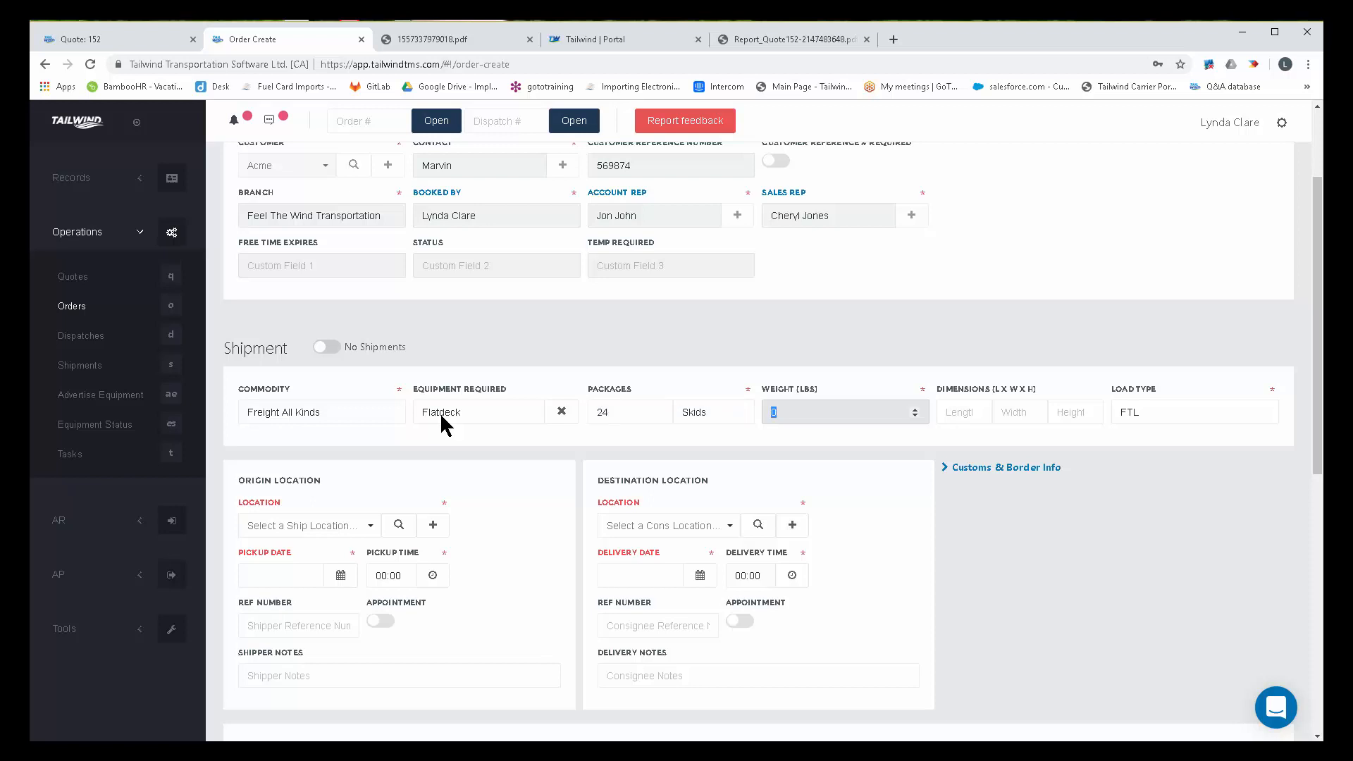
pyautogui.write('385')
pyautogui.press('BackSpace')
pyautogui.write('7500')
pyautogui.press('Tab')
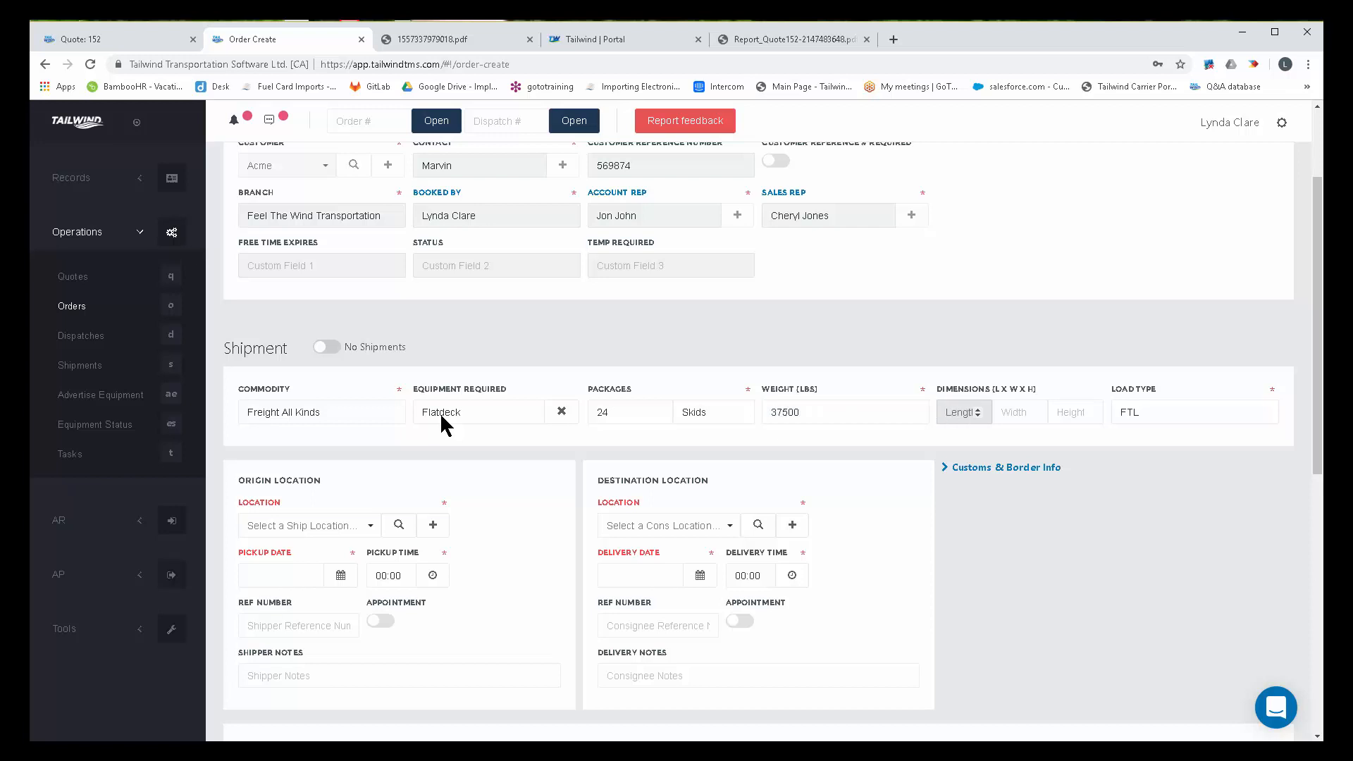
# Step: Look through the load type choices and set the shipment's load type to Partial
pyautogui.click(1132, 414)
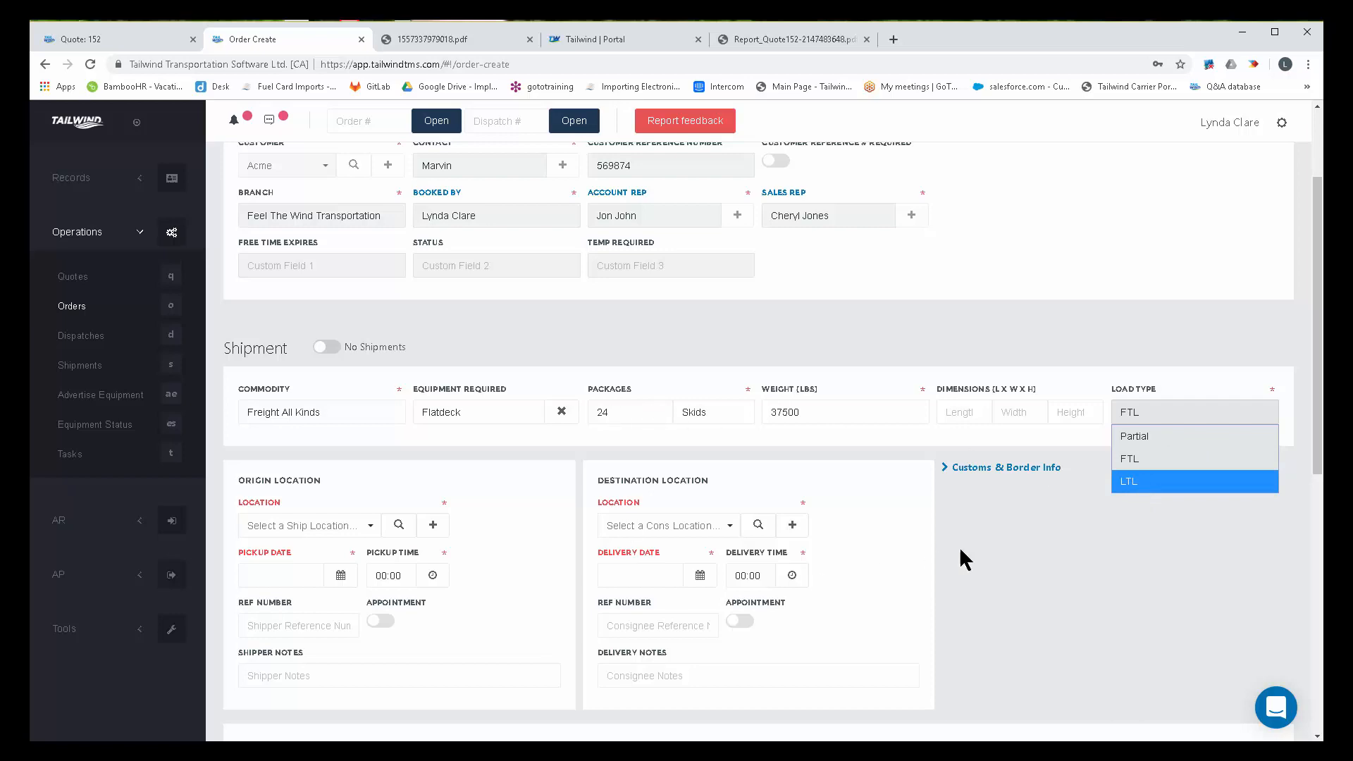
pyautogui.scroll(-3, 999, 544)
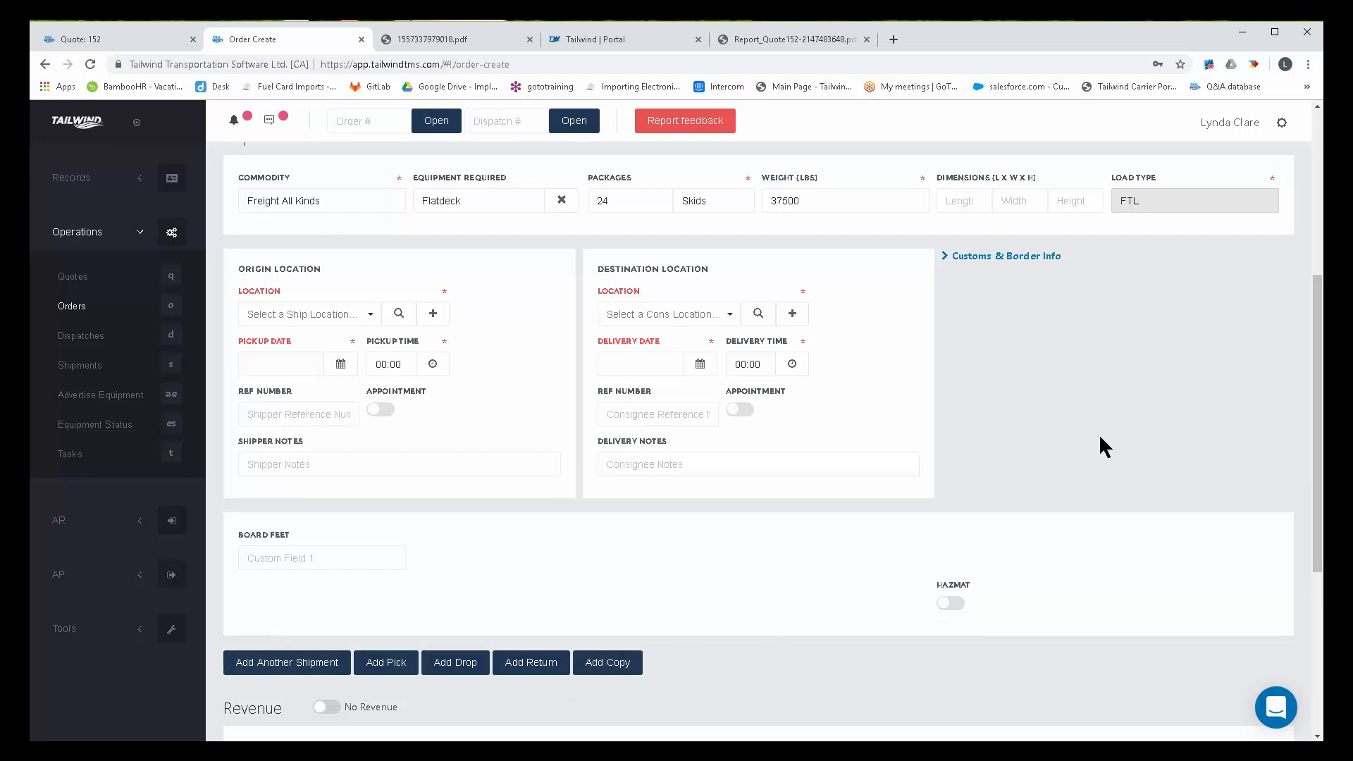
pyautogui.scroll(1, 1100, 438)
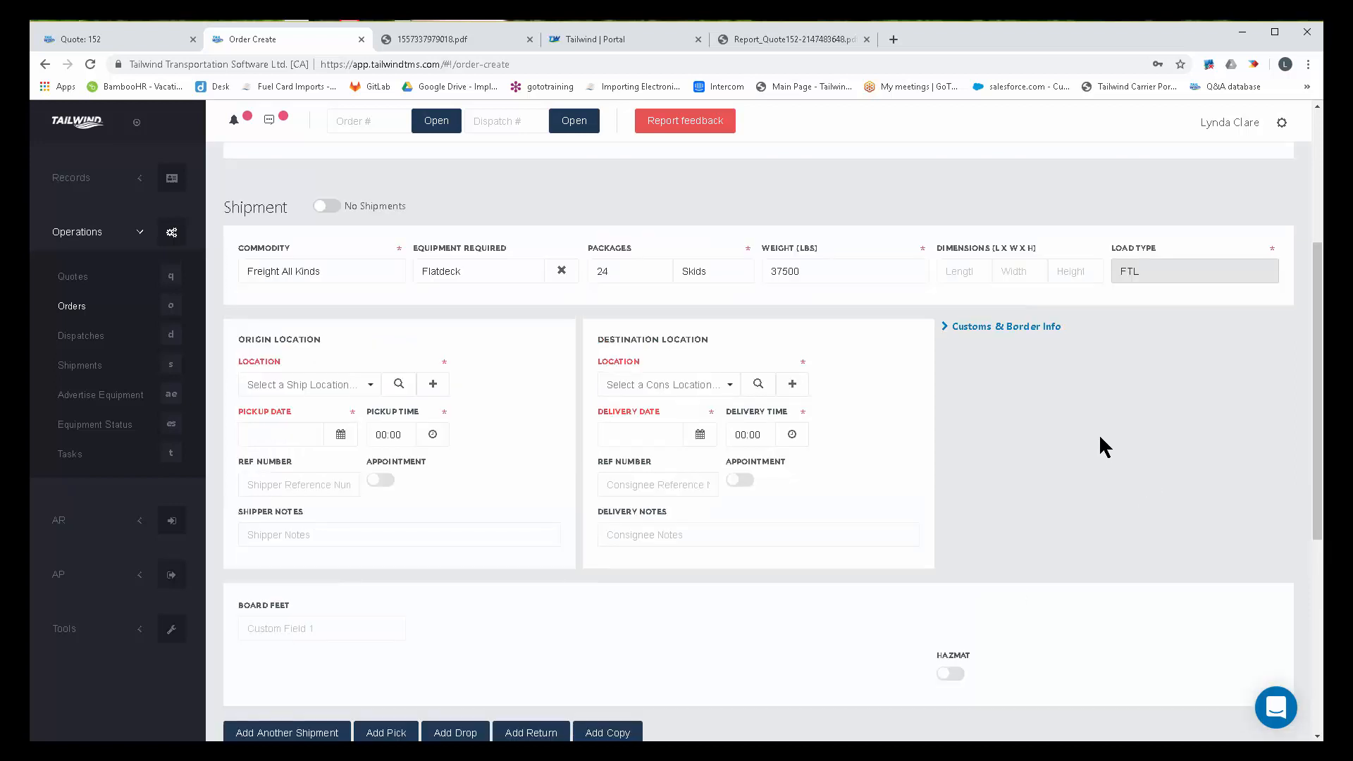
pyautogui.click(1153, 270)
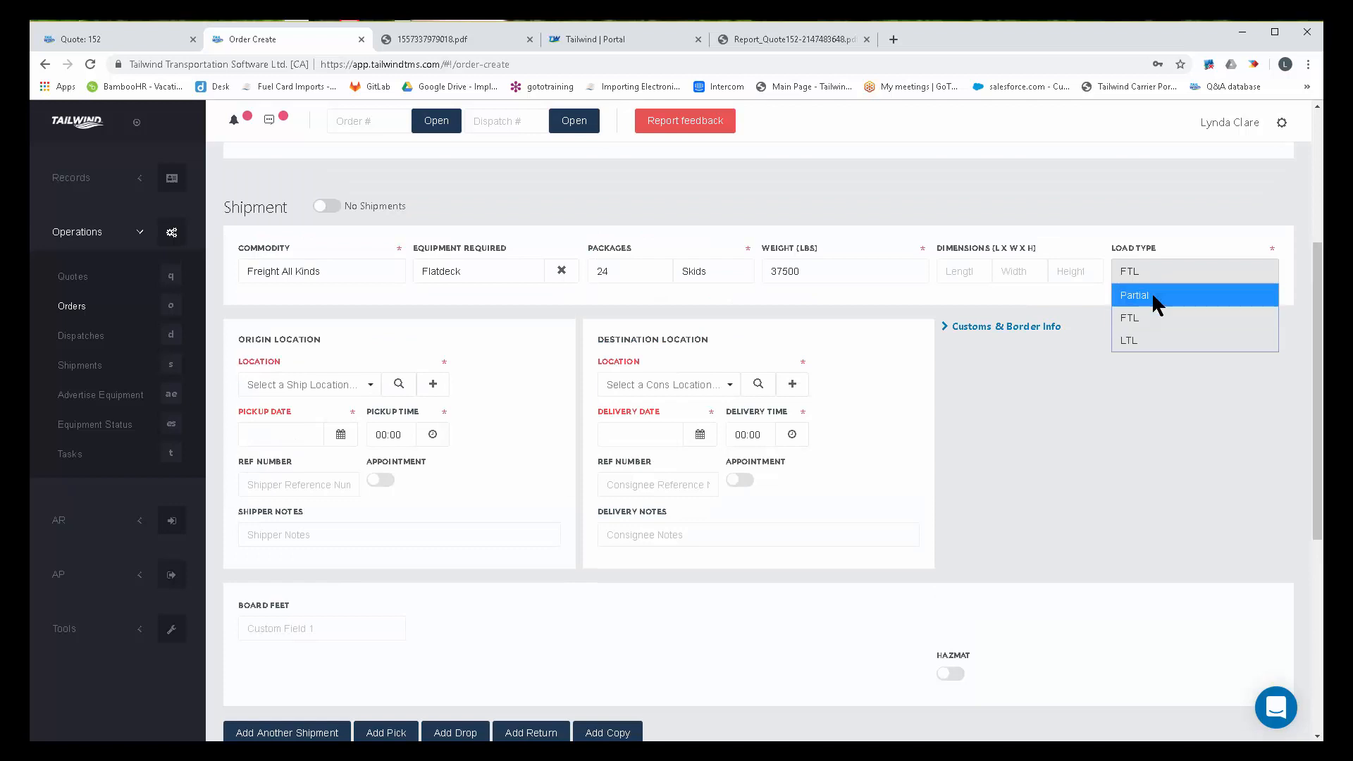
pyautogui.click(1153, 295)
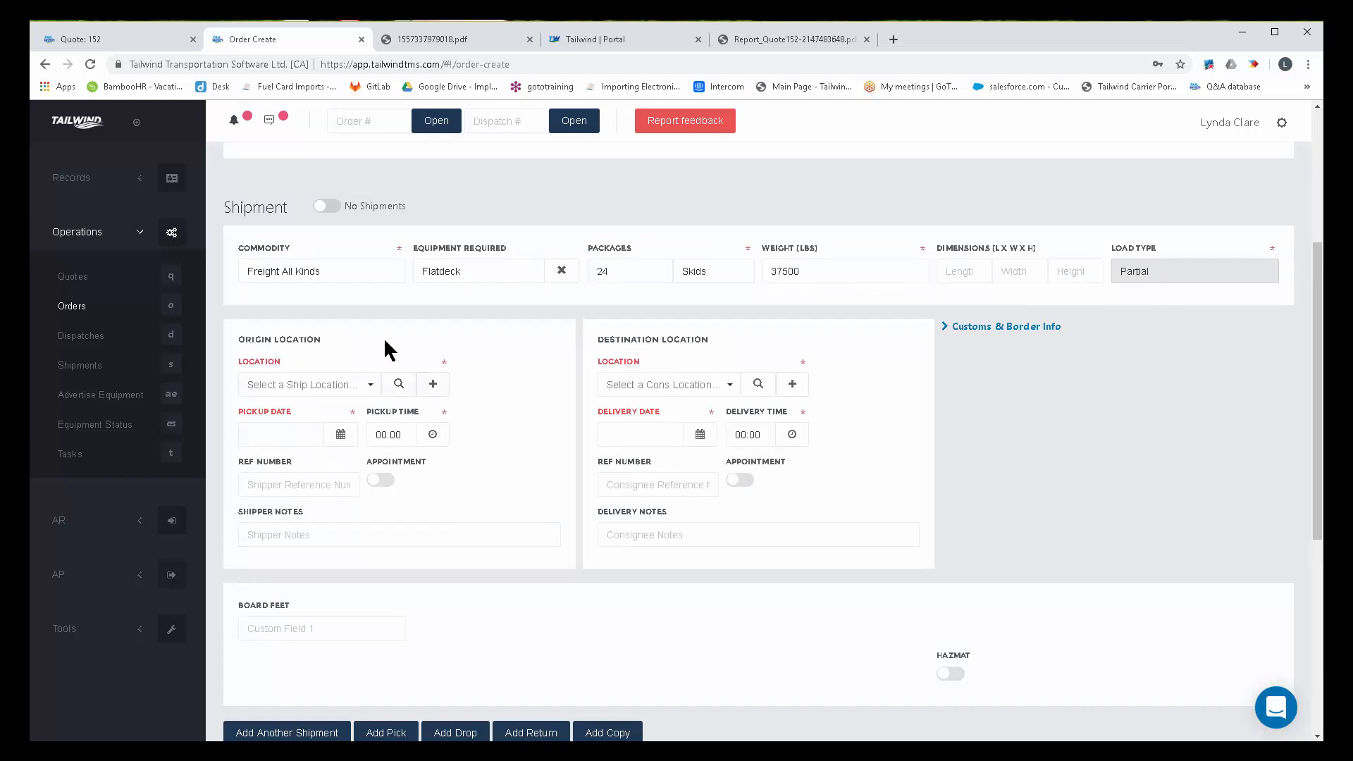
# Step: Change the shipment's packages to 10 and its weight to 20000 lbs
pyautogui.moveTo(606, 275); pyautogui.dragTo(586, 276)
pyautogui.write('10')
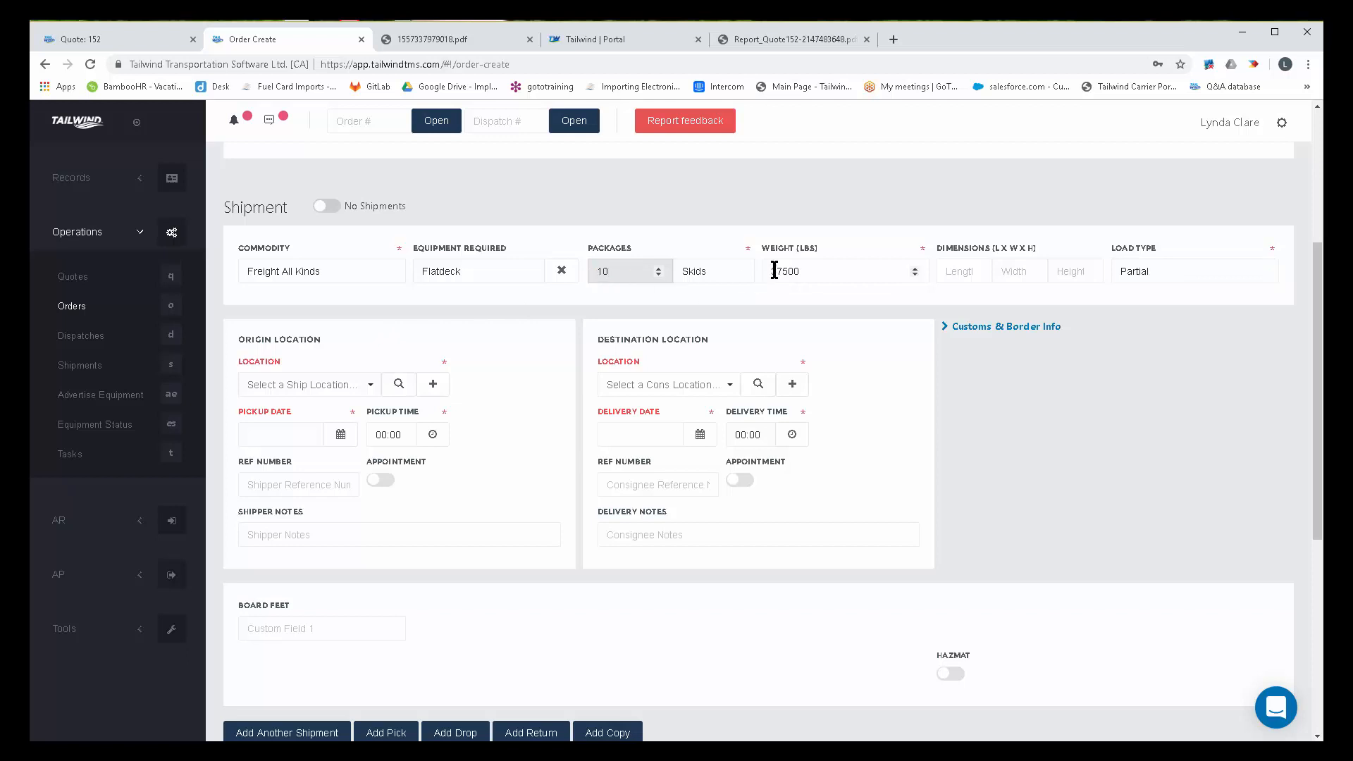
pyautogui.moveTo(791, 271); pyautogui.dragTo(759, 270)
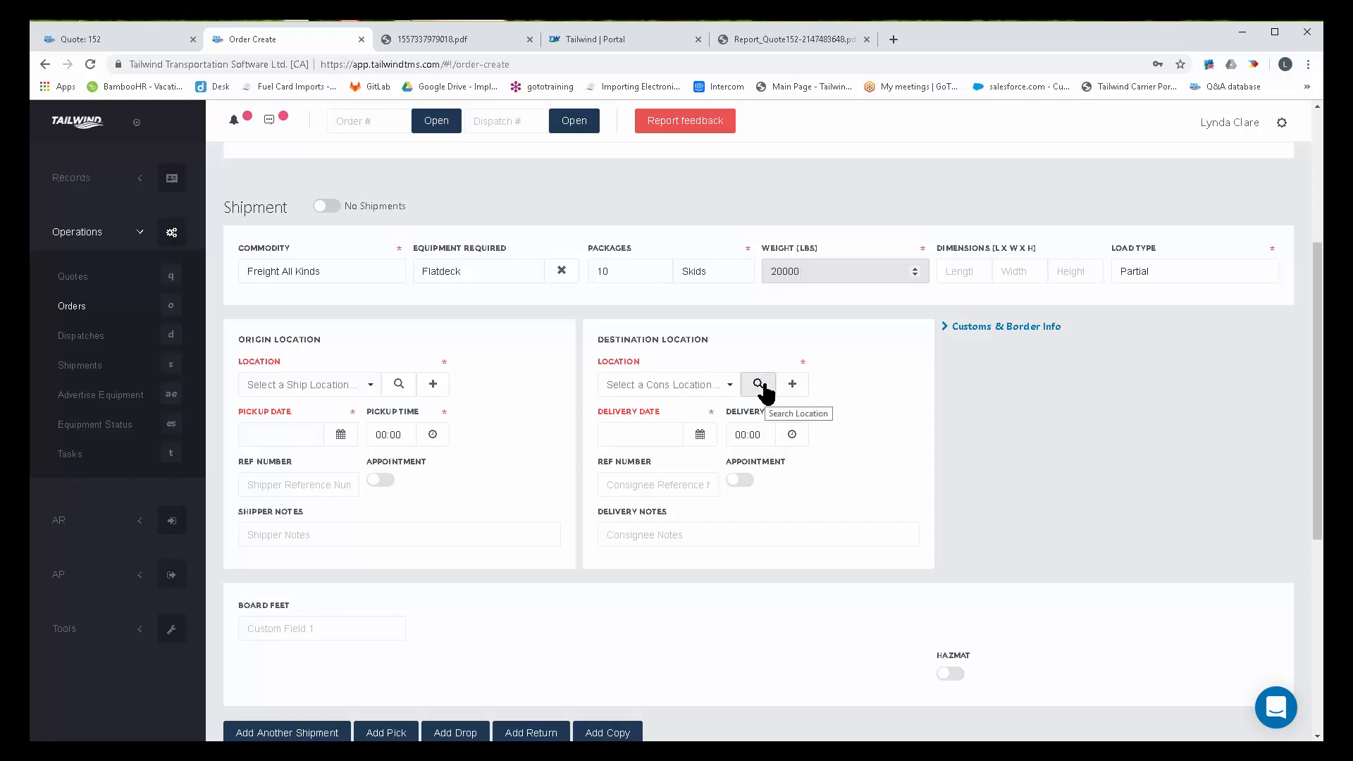
# Step: Choose Acme Industries as the origin location and set its pickup to 05/08/2019 at 08:00
pyautogui.click(313, 385)
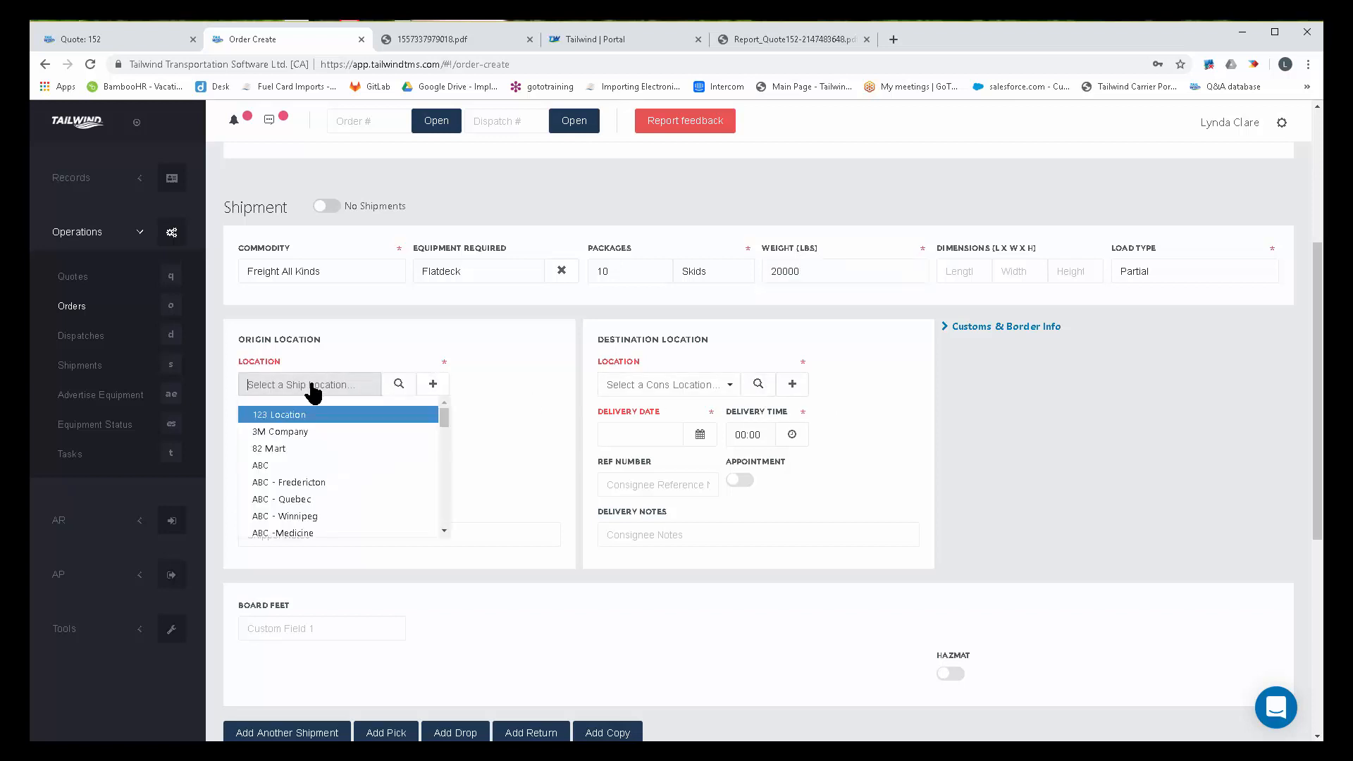
pyautogui.write('acme')
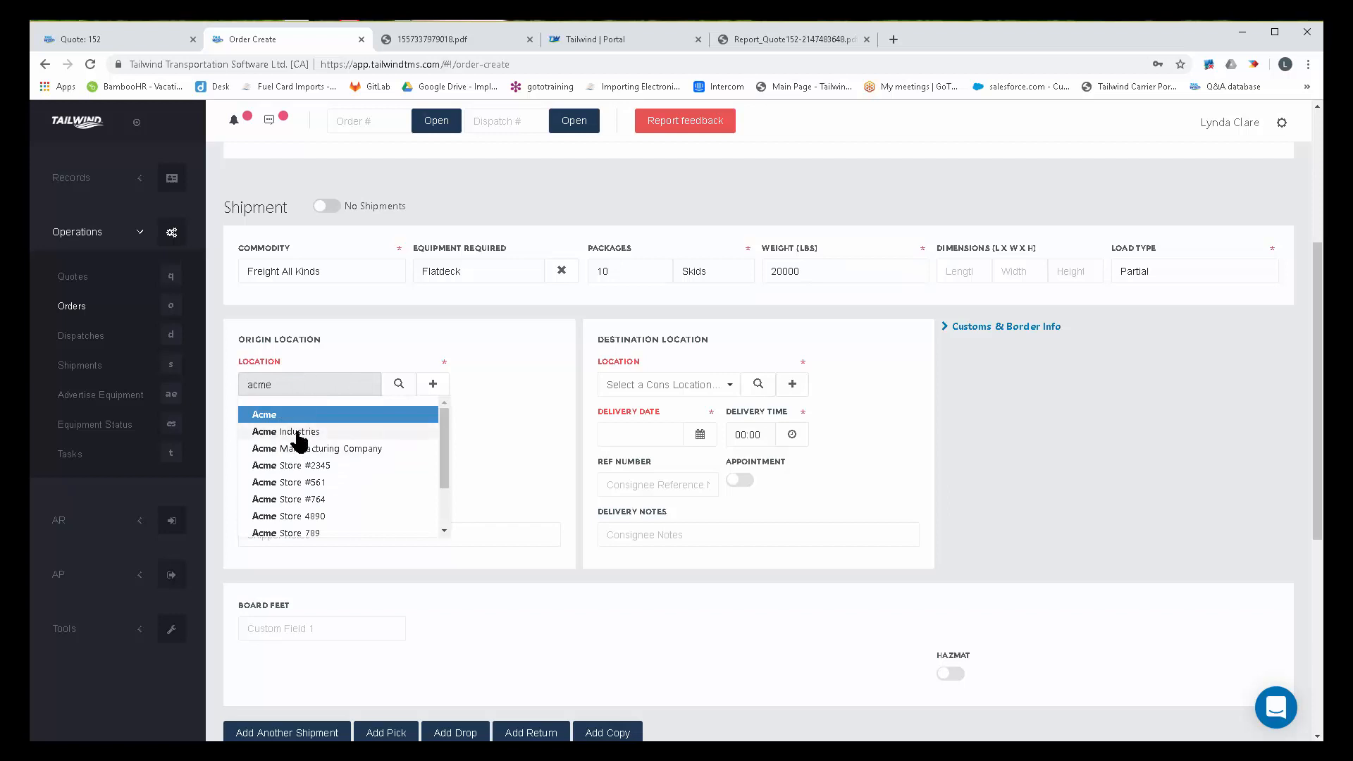
pyautogui.click(299, 433)
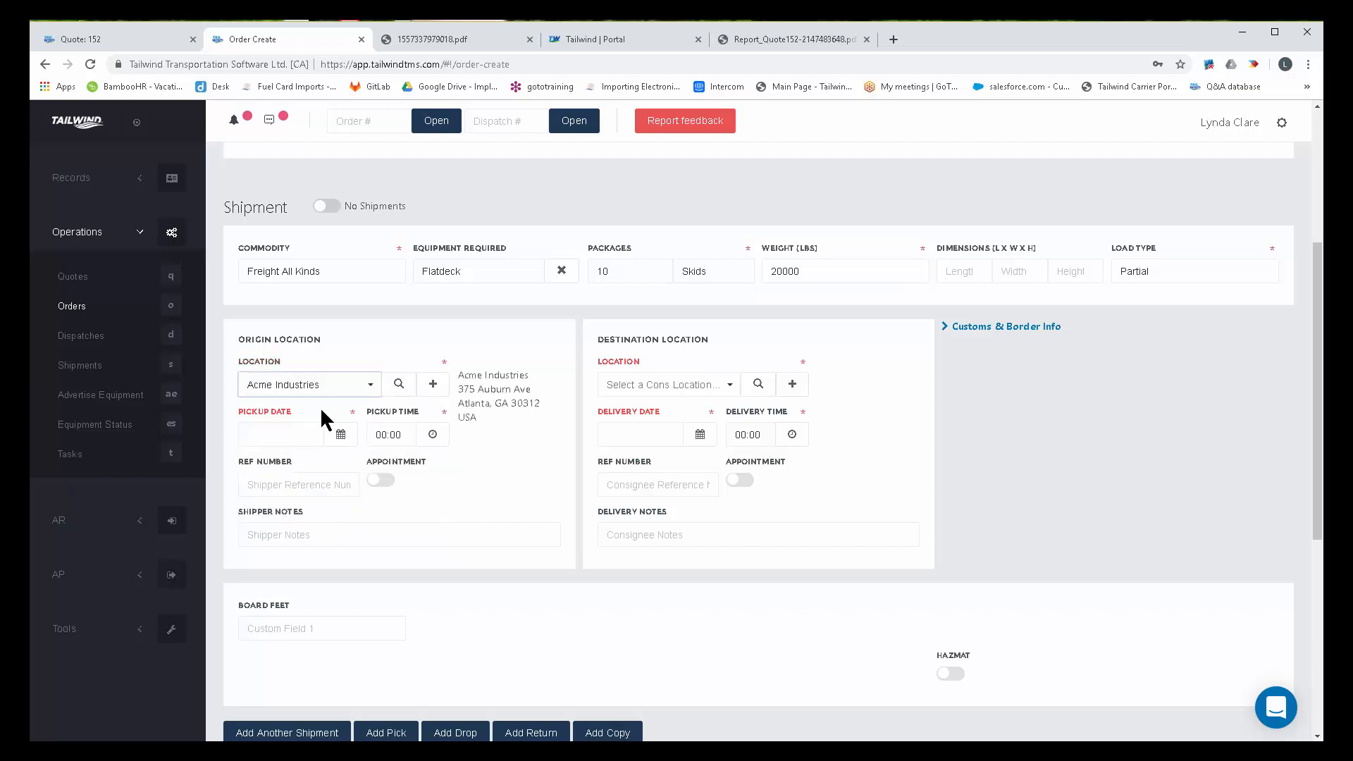
pyautogui.click(303, 432)
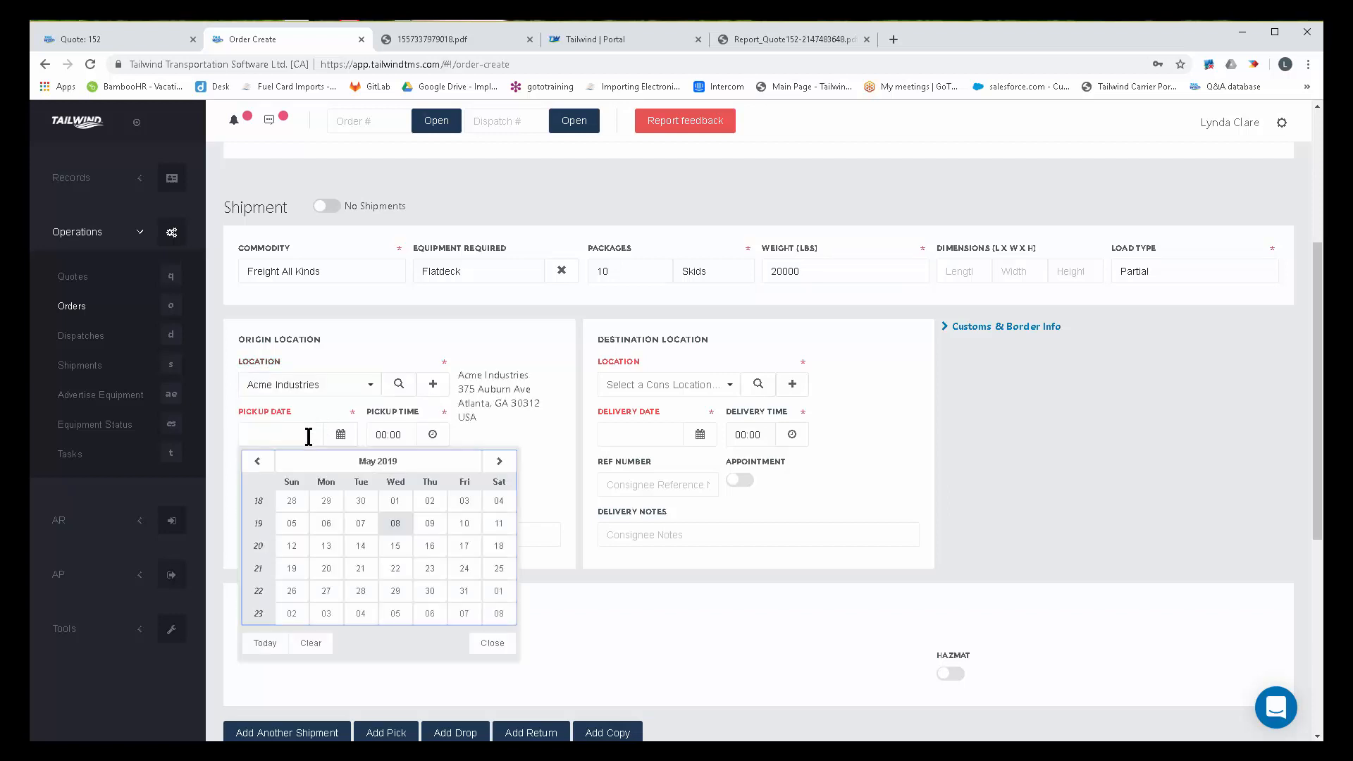
pyautogui.click(396, 526)
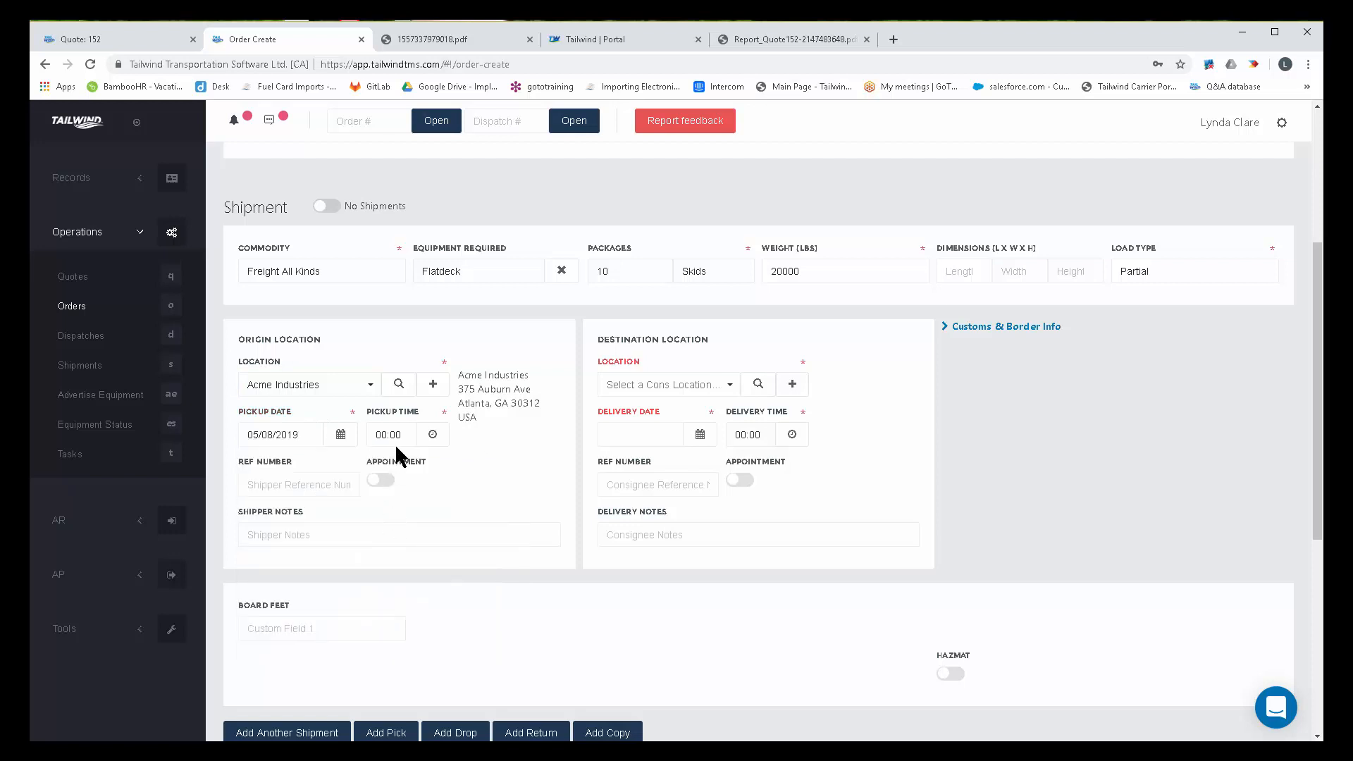
pyautogui.click(367, 434)
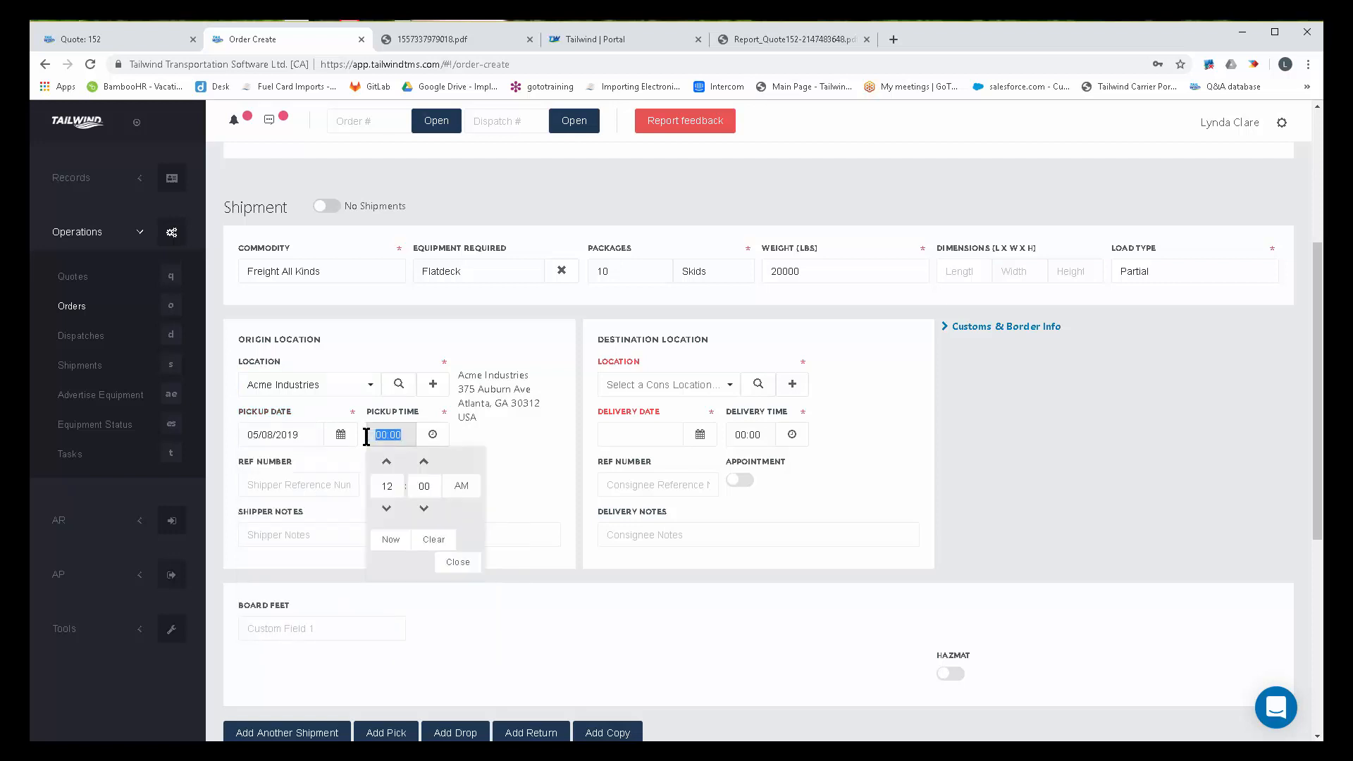
pyautogui.write('08:00')
pyautogui.click(536, 443)
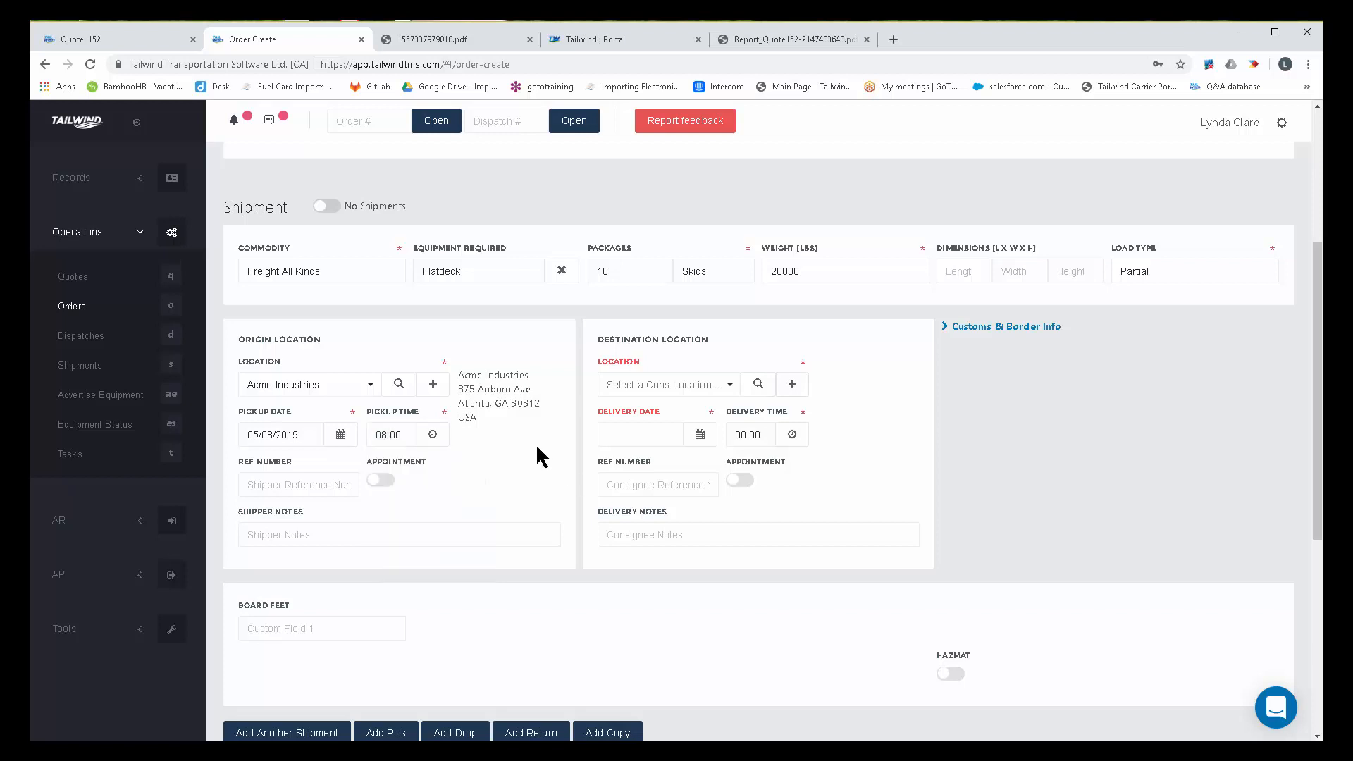
# Step: Mark the pickup as an appointment, enter the shipper reference number and add the shipper note "Load at Door 4"
pyautogui.click(394, 482)
pyautogui.click(291, 493)
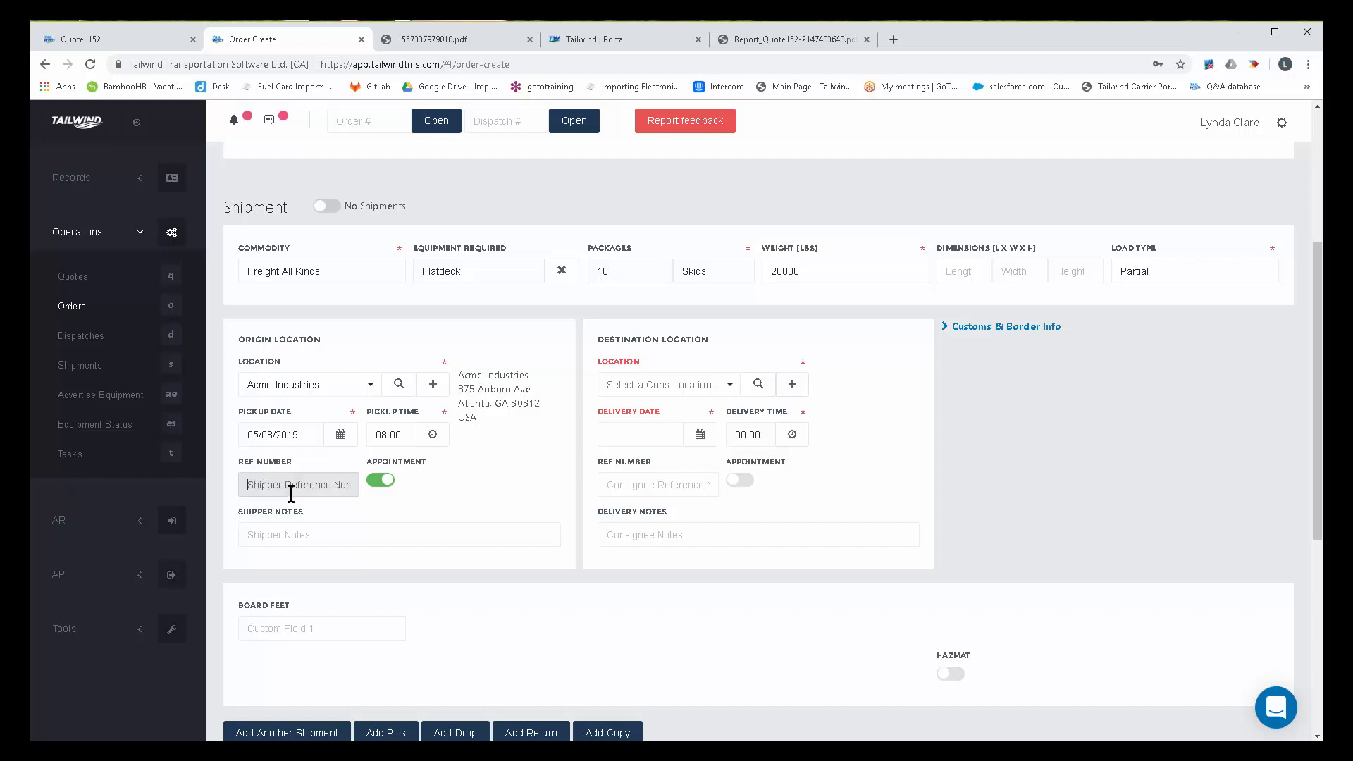
pyautogui.write('123456')
pyautogui.click(285, 540)
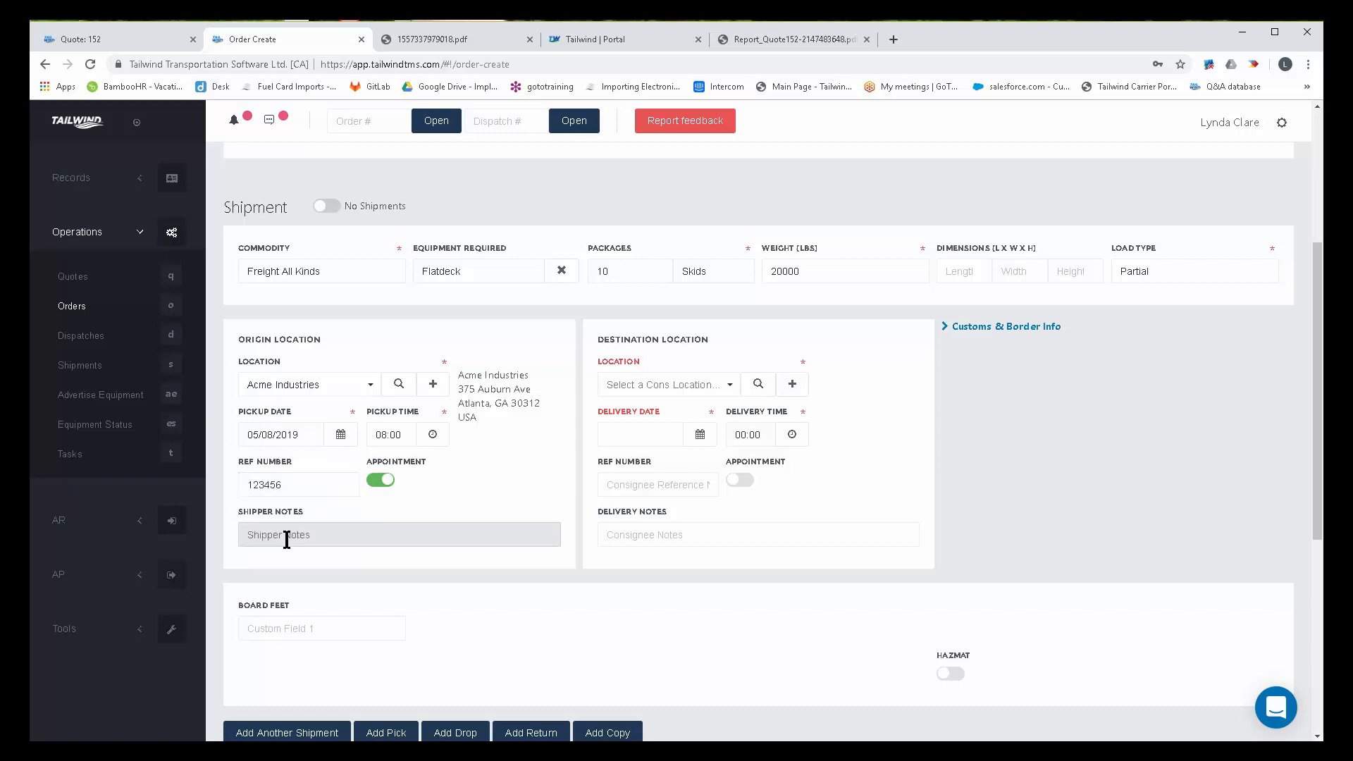
pyautogui.write('Load at Door 4')
pyautogui.moveTo(285, 483); pyautogui.dragTo(241, 475)
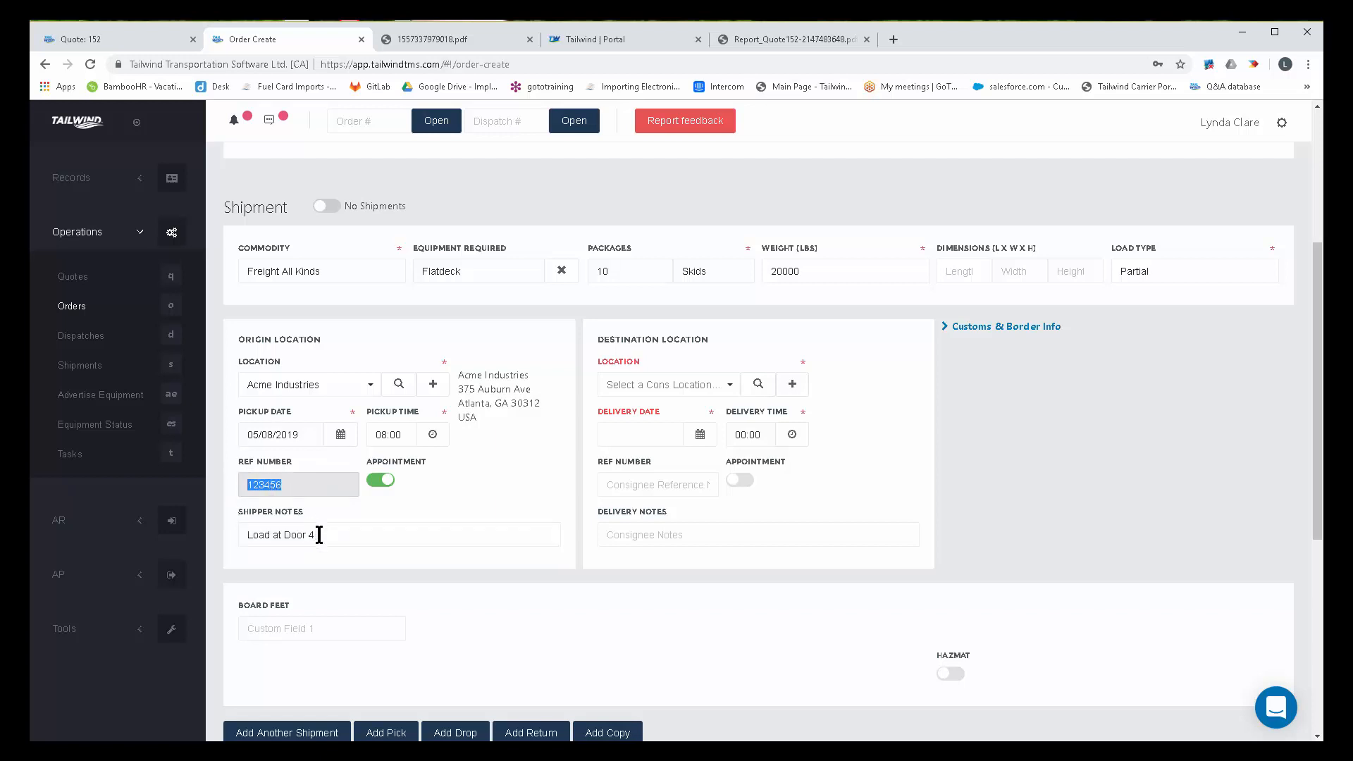
pyautogui.moveTo(317, 535); pyautogui.dragTo(231, 531)
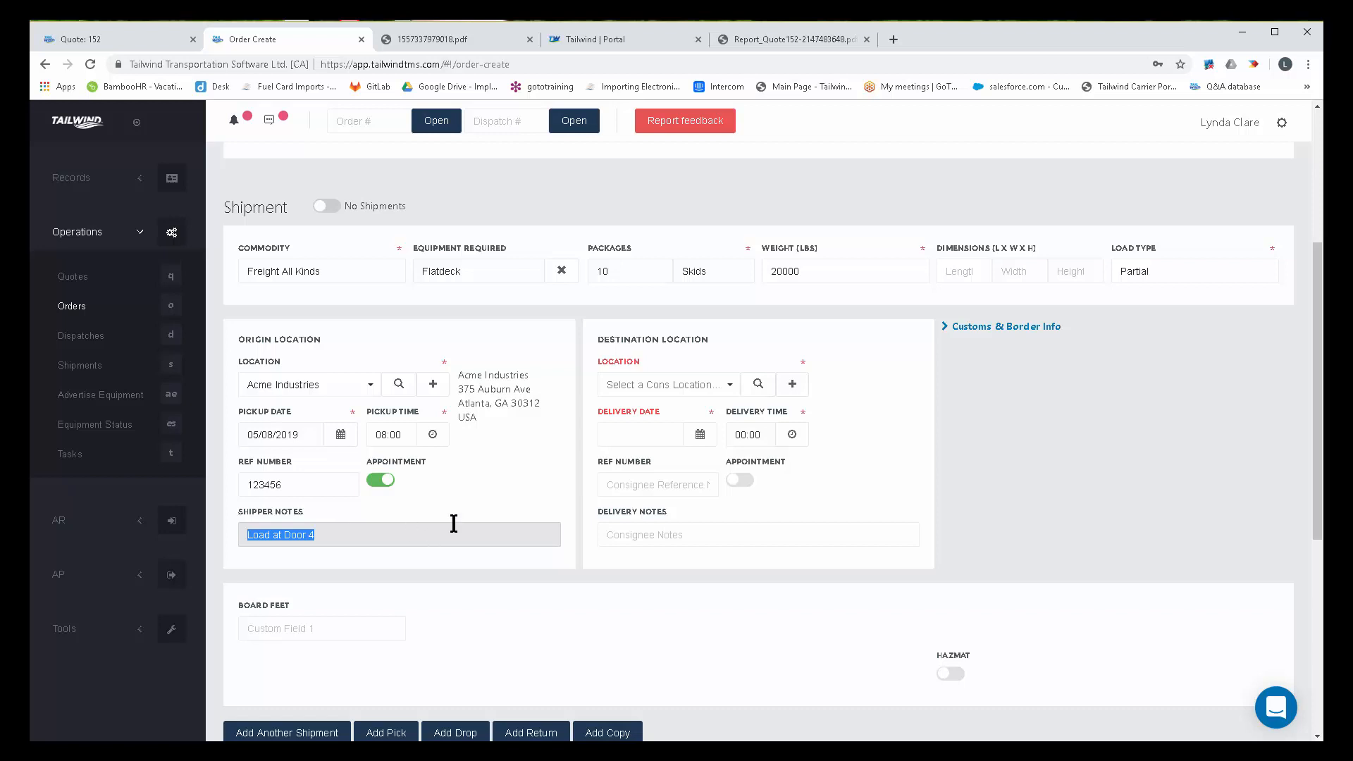
# Step: Choose Acme Store #2345 as the destination location and set its delivery date to 05/13/2019
pyautogui.click(652, 390)
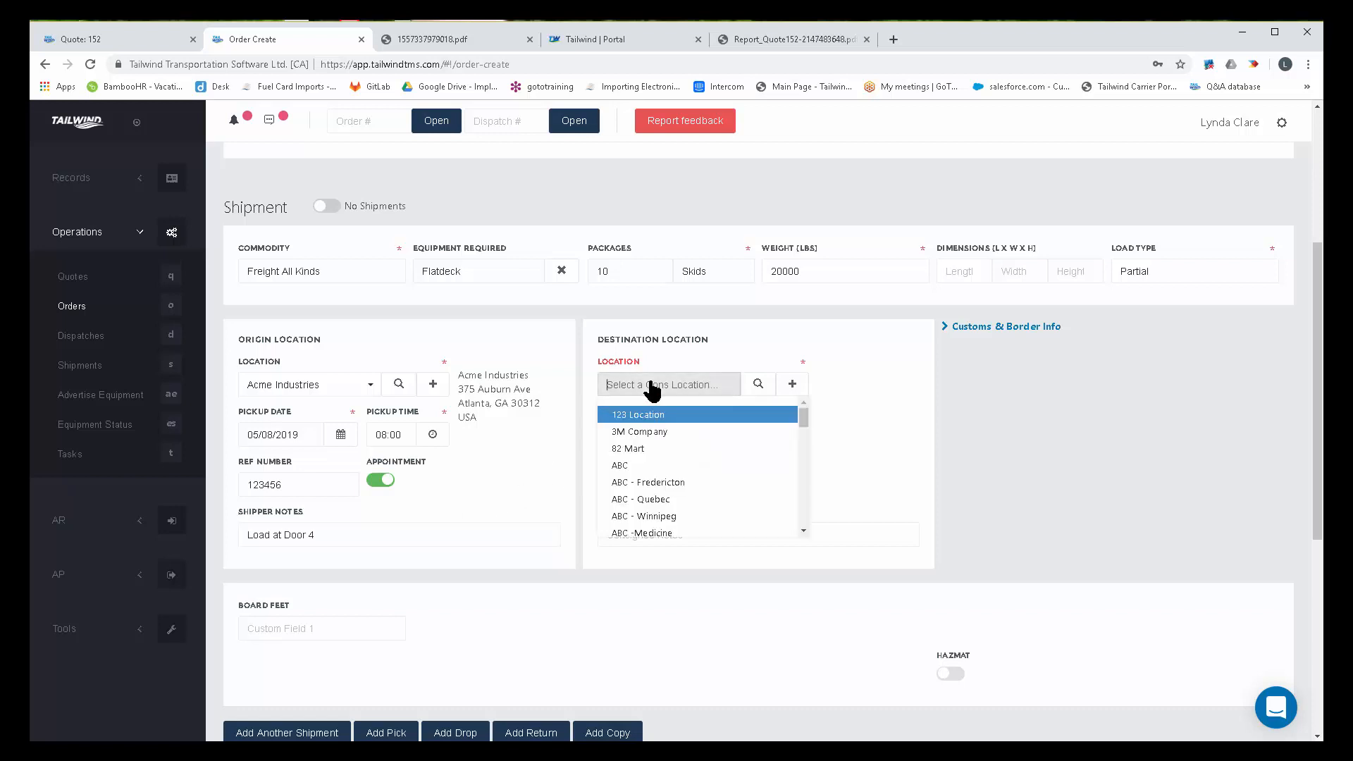
pyautogui.write('ac')
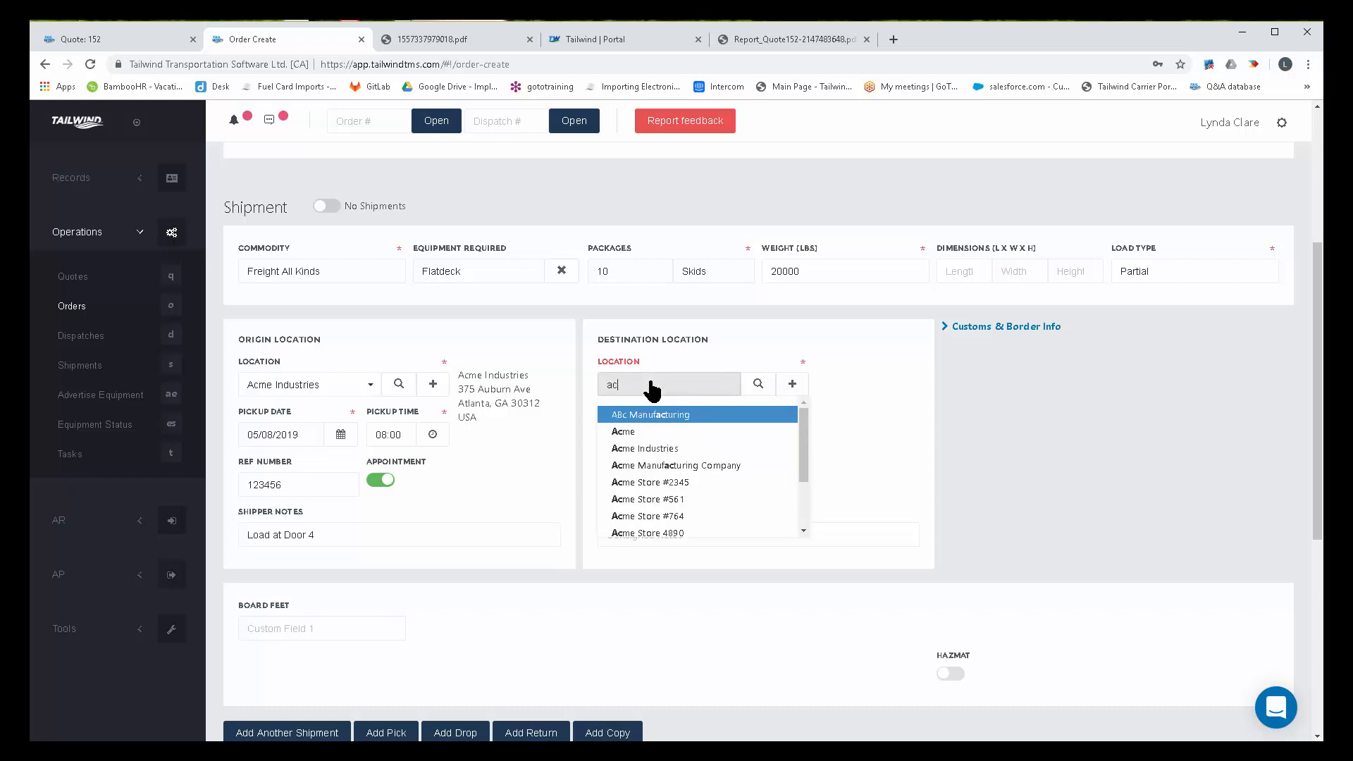
pyautogui.click(659, 483)
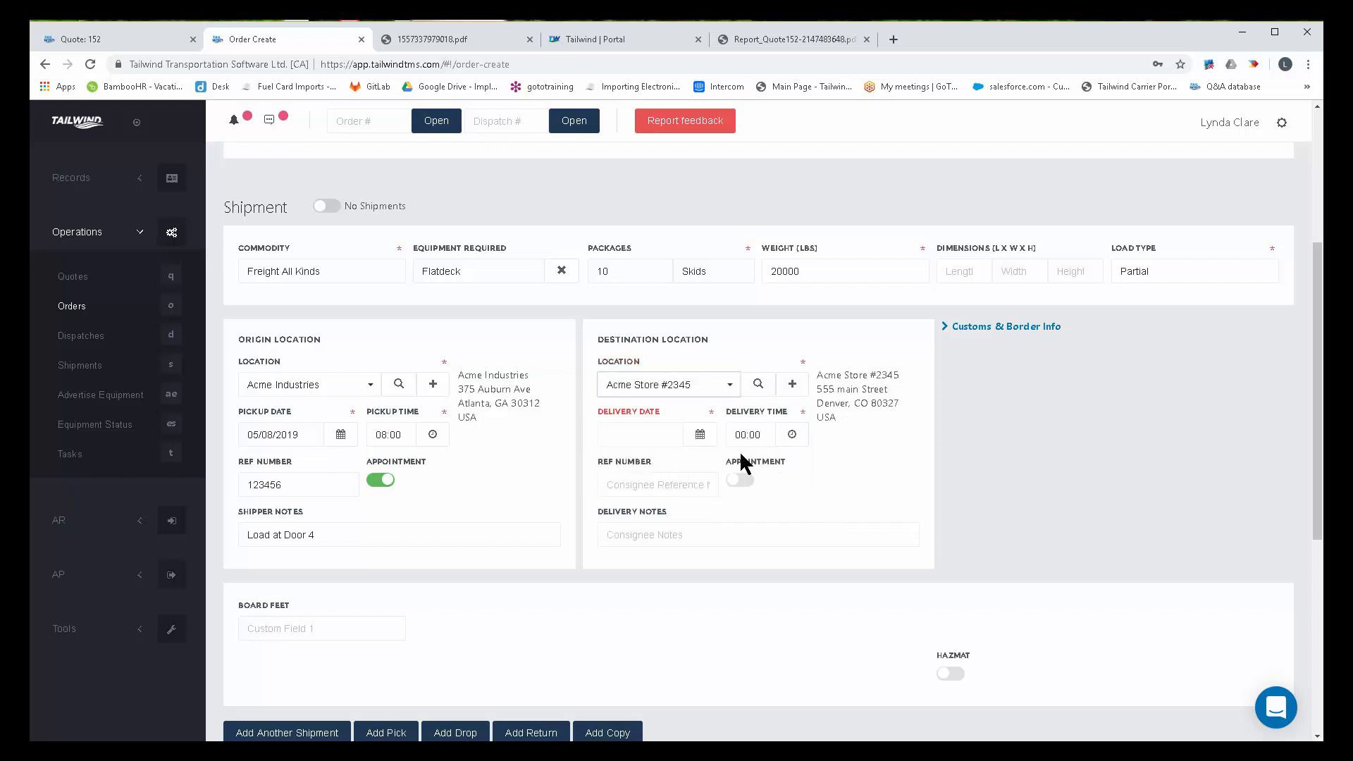
pyautogui.click(652, 437)
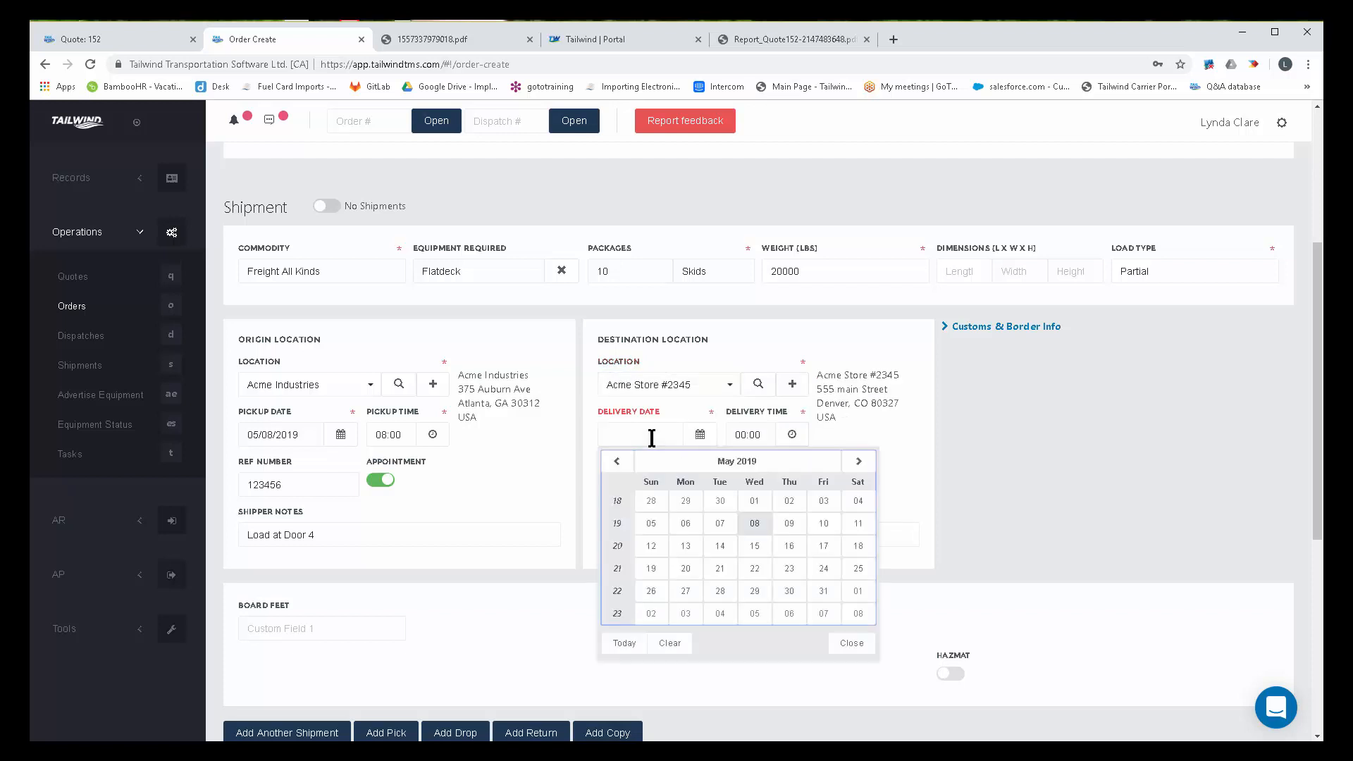
pyautogui.click(685, 550)
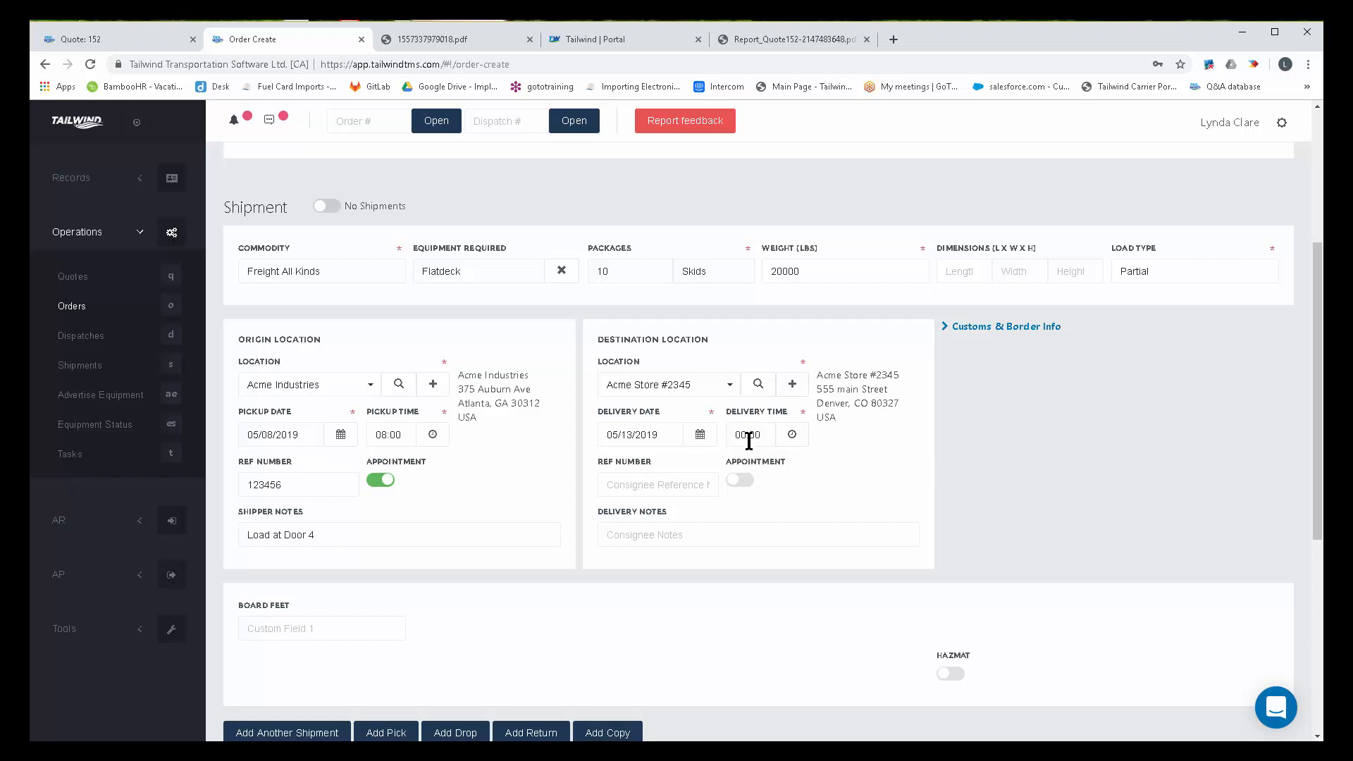
# Step: Enter the delivery note "Receiving Window 7am -9am" for the Acme Store #2345 destination
pyautogui.click(641, 535)
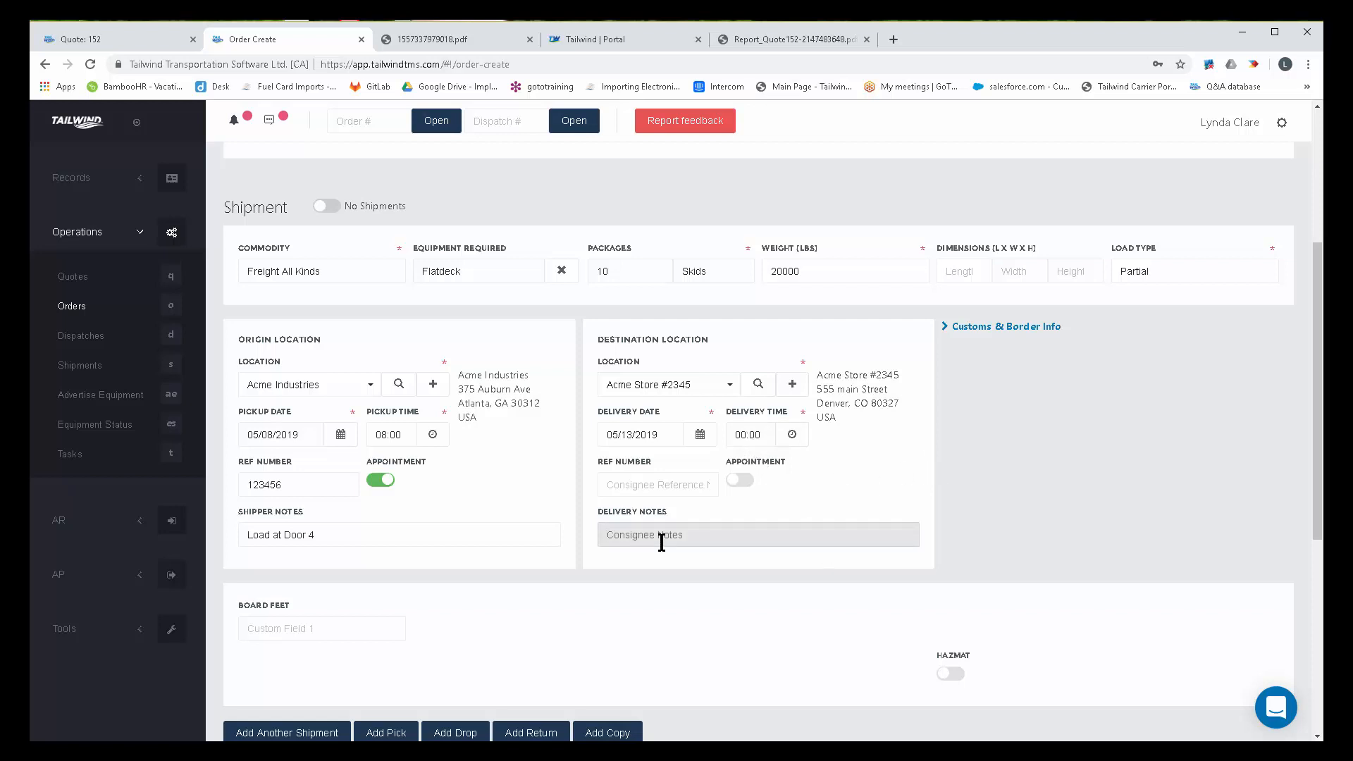
pyautogui.write('Receiving Window 7am -9am')
# Step: Look over the order's revenue section, the options for adding stops, and the shipment's origin, destination and commodity details
pyautogui.scroll(-5, 977, 466)
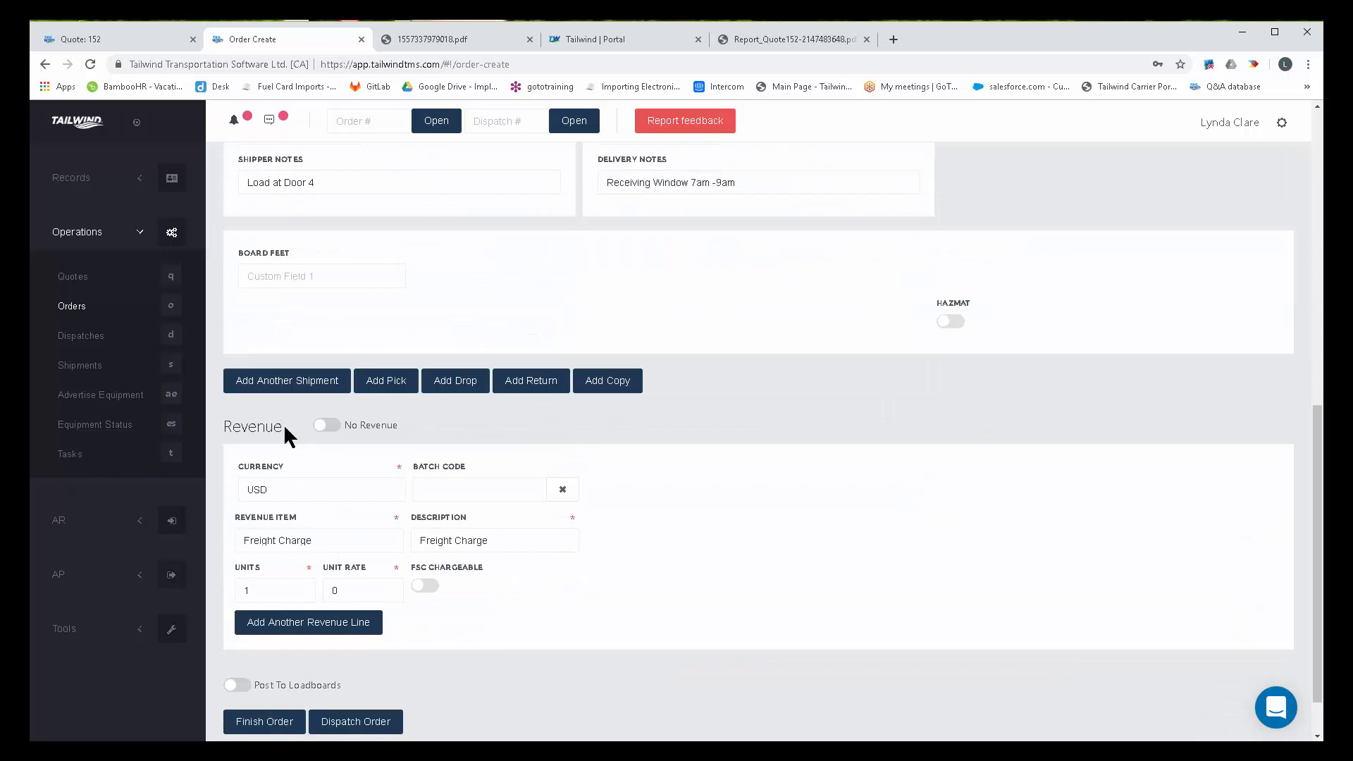
pyautogui.moveTo(283, 424); pyautogui.dragTo(223, 430)
pyautogui.scroll(5, 629, 519)
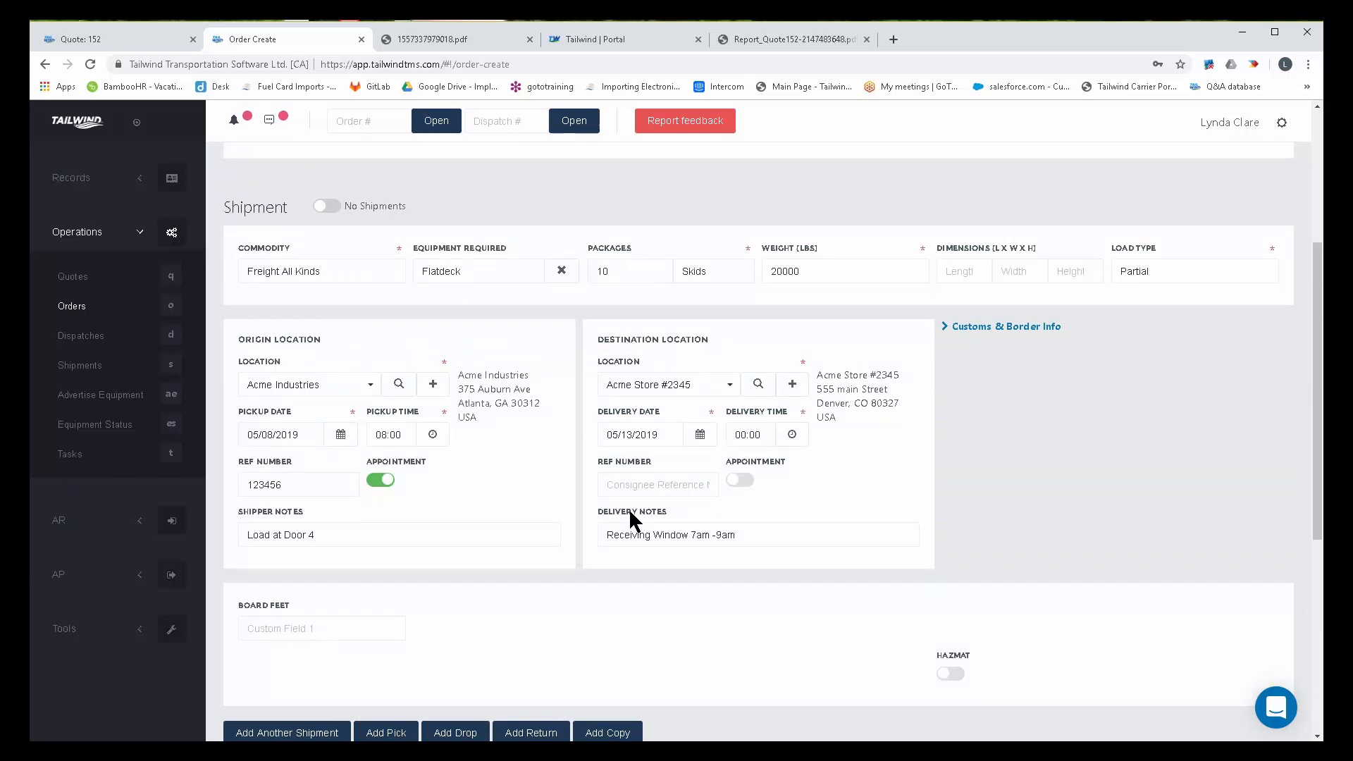
pyautogui.scroll(-2, 1126, 471)
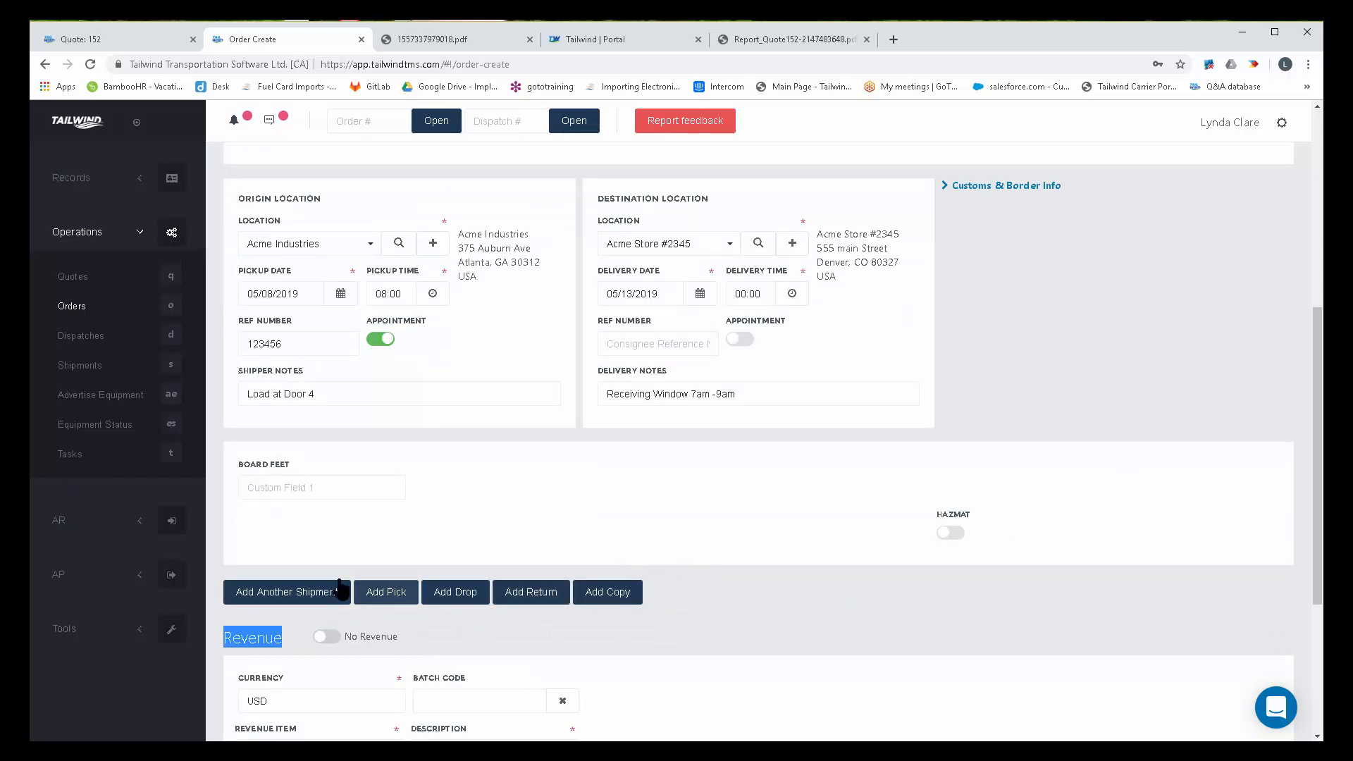
pyautogui.click(280, 594)
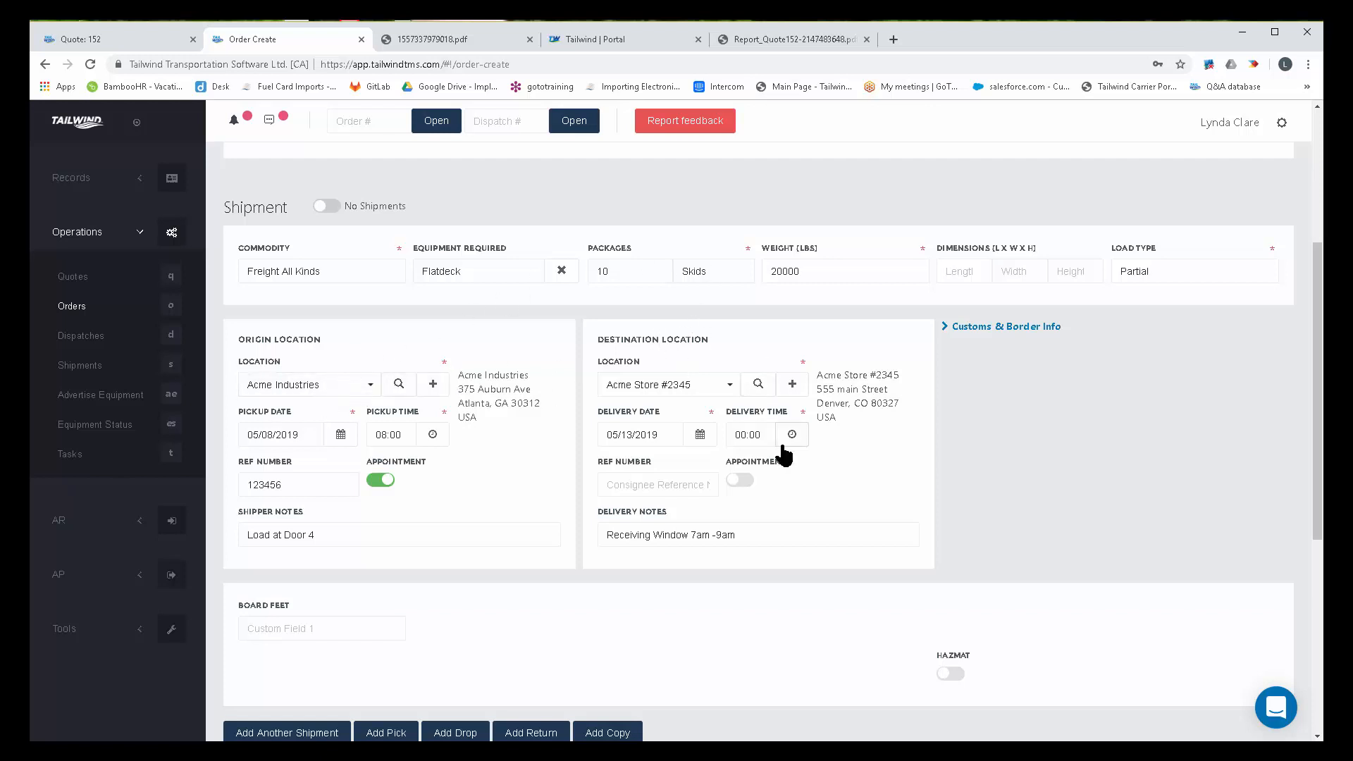
pyautogui.scroll(-1, 1002, 417)
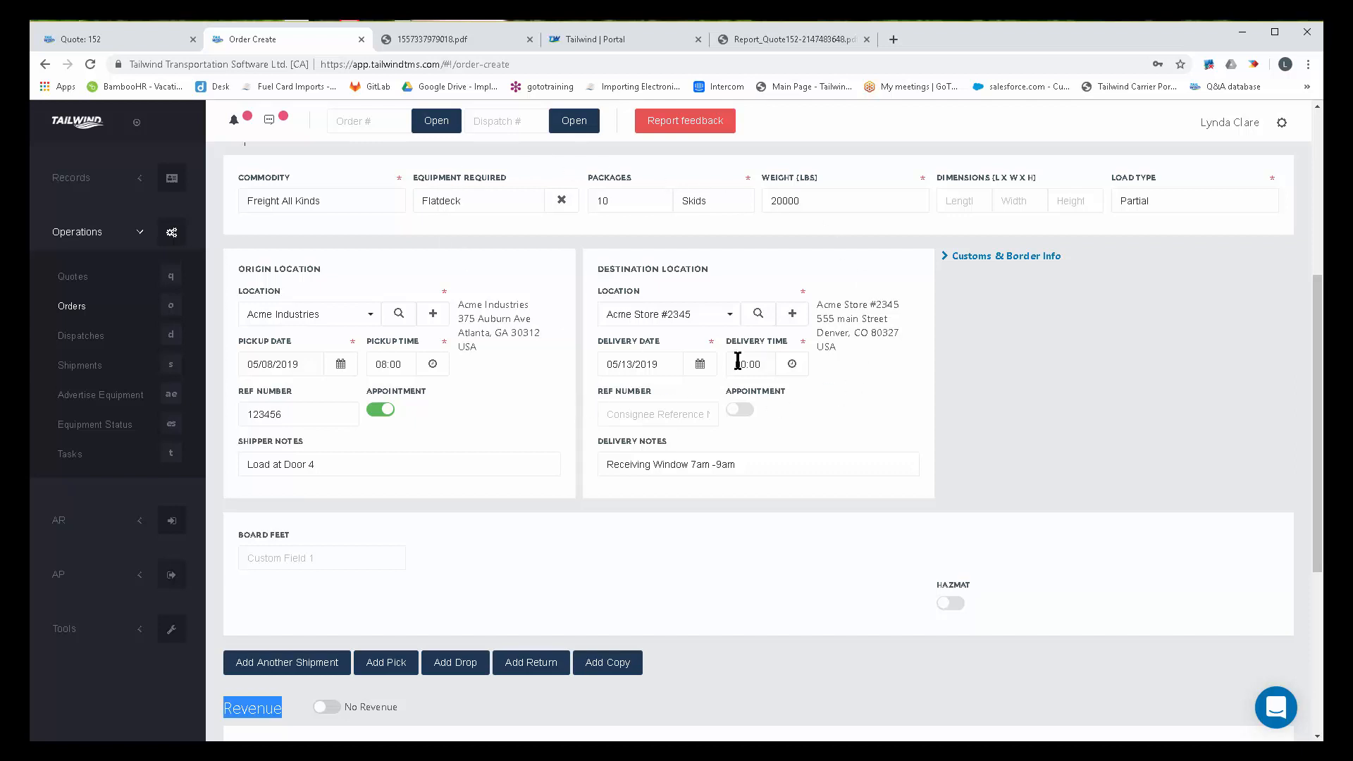
pyautogui.moveTo(322, 267); pyautogui.dragTo(226, 266)
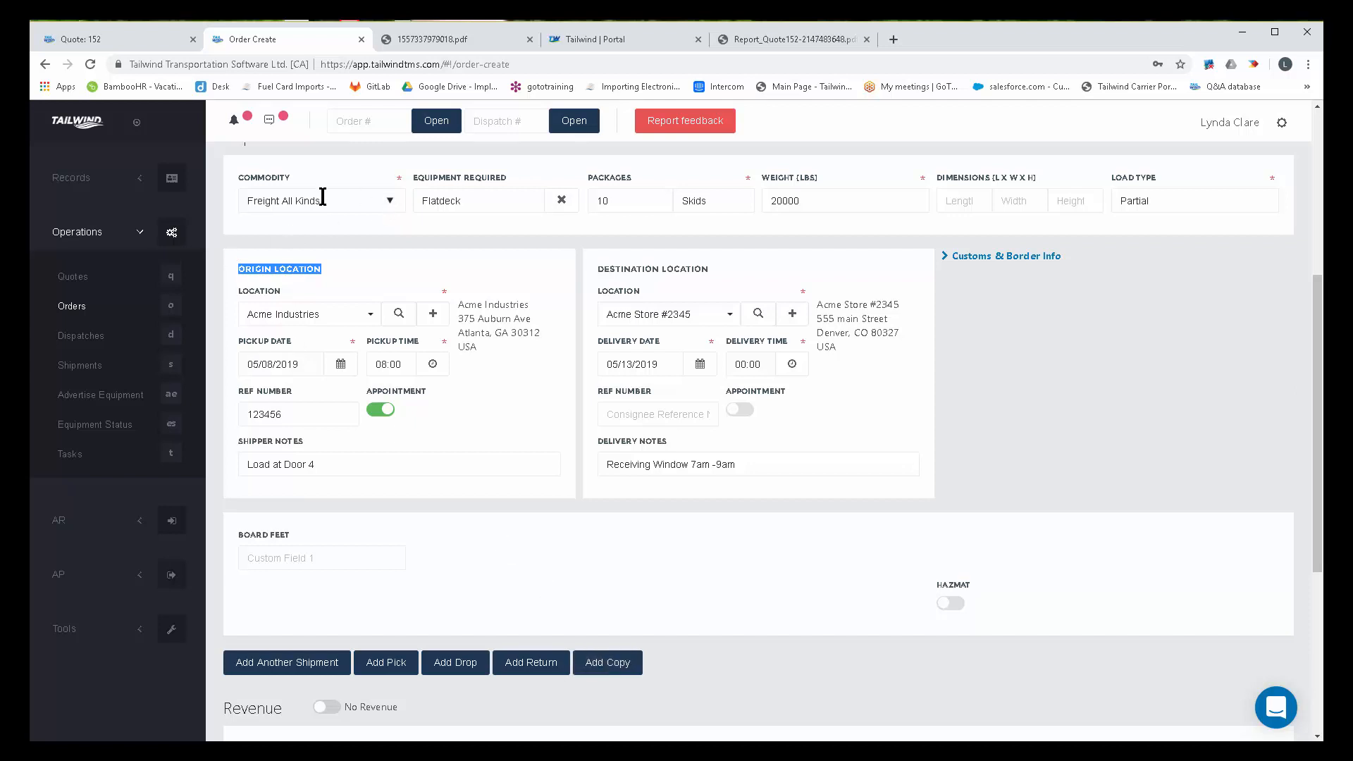
pyautogui.moveTo(323, 201); pyautogui.dragTo(261, 203)
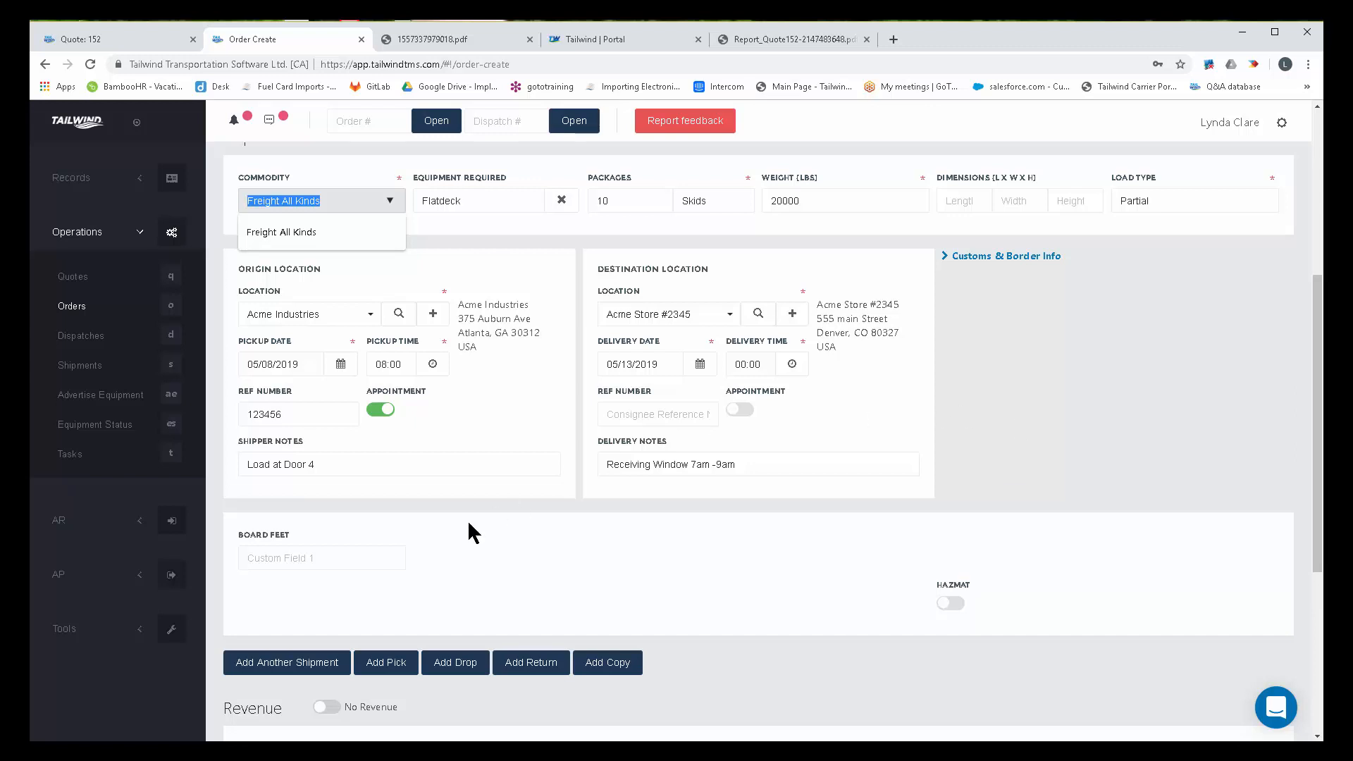
# Step: Add a drop to the order with FAK as its commodity and Flatdeck as the required equipment
pyautogui.click(463, 666)
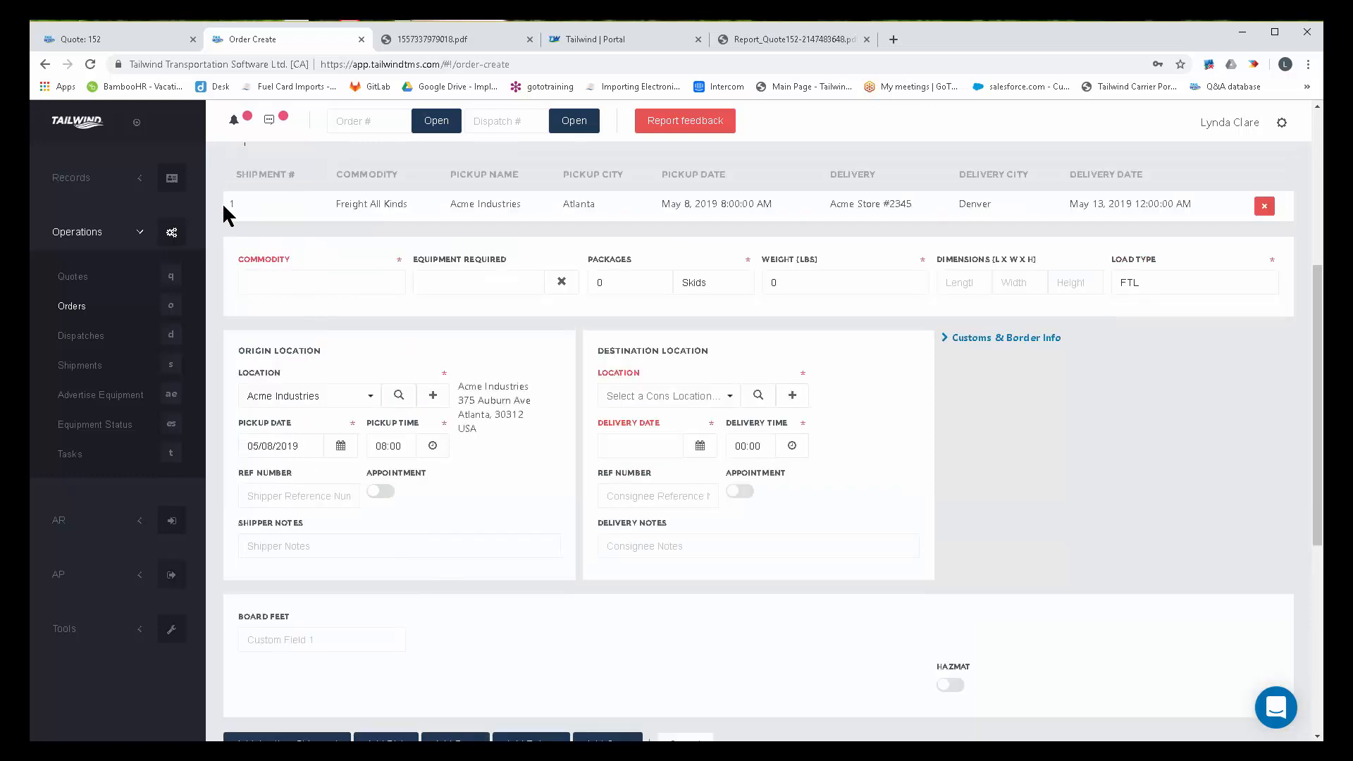
pyautogui.moveTo(222, 202); pyautogui.dragTo(1090, 217)
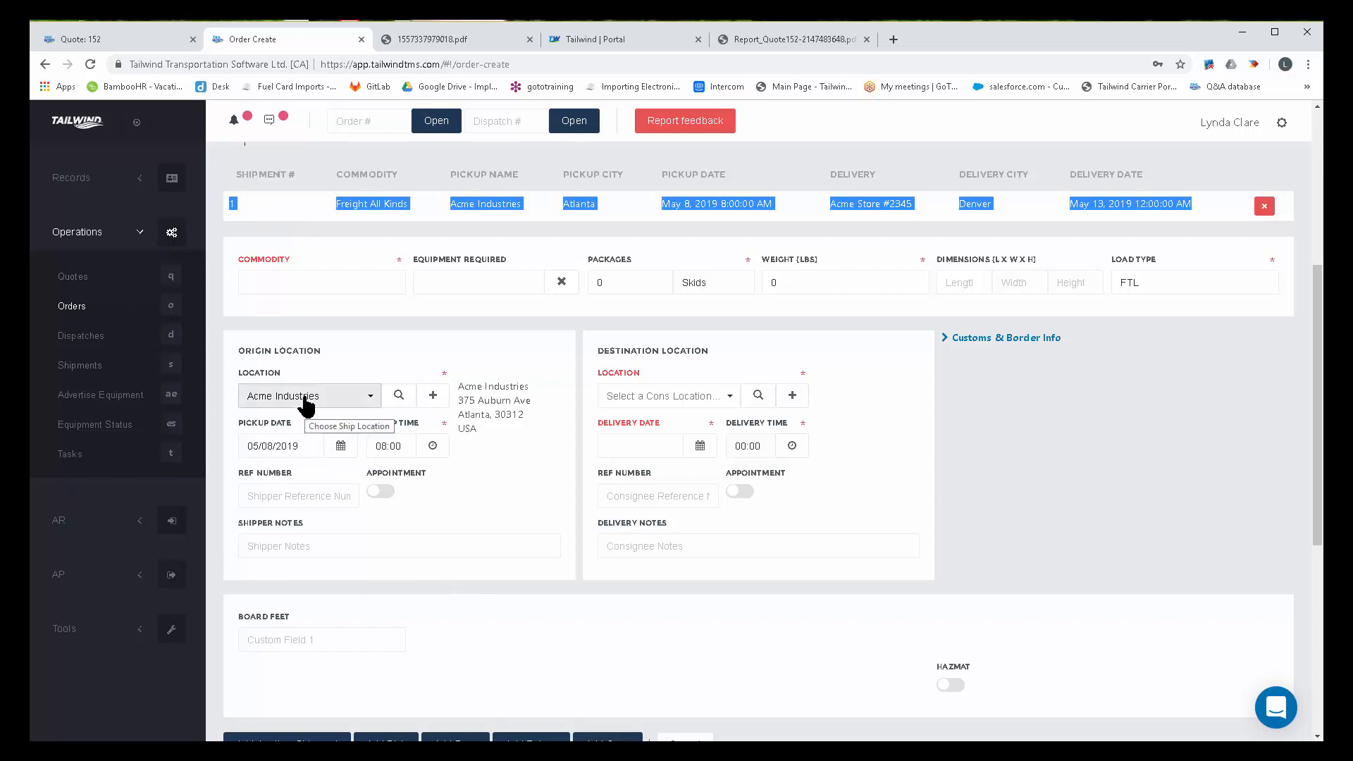
pyautogui.click(272, 282)
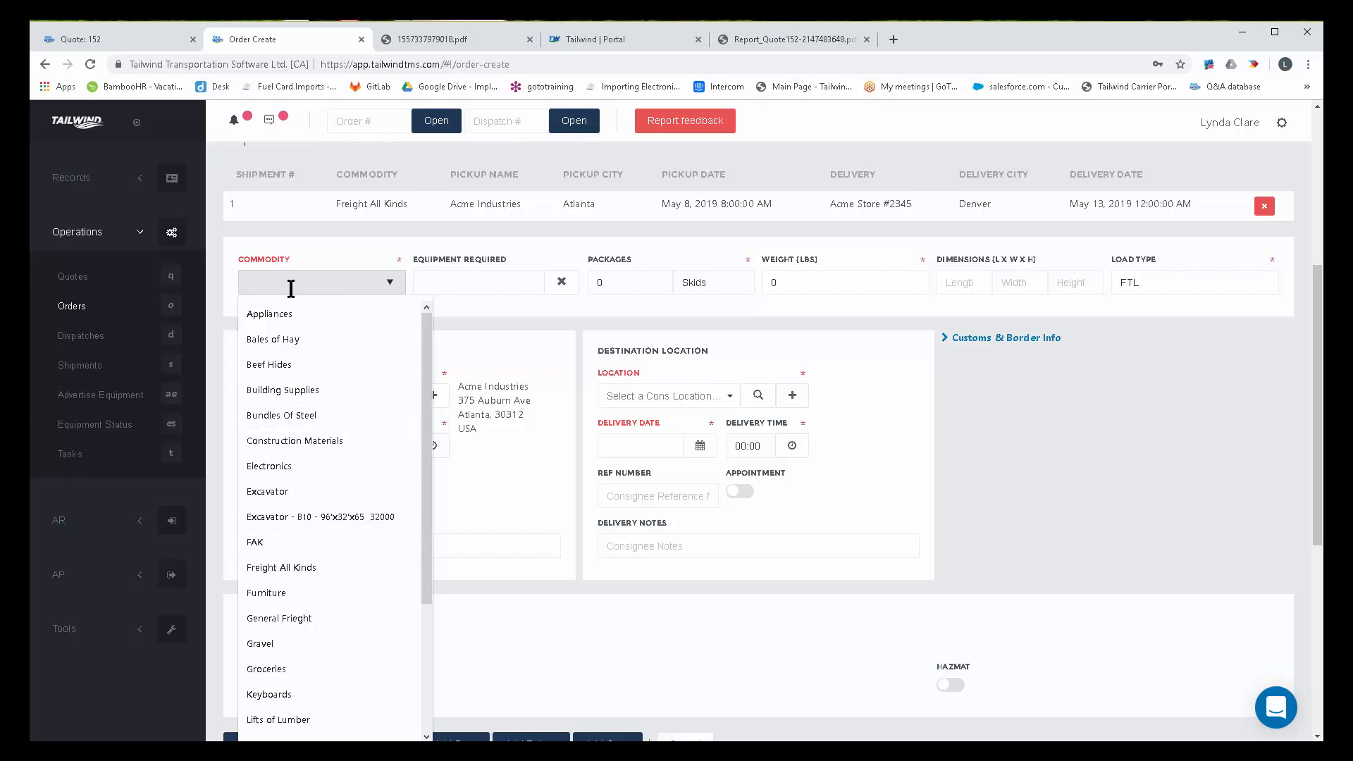
pyautogui.click(283, 542)
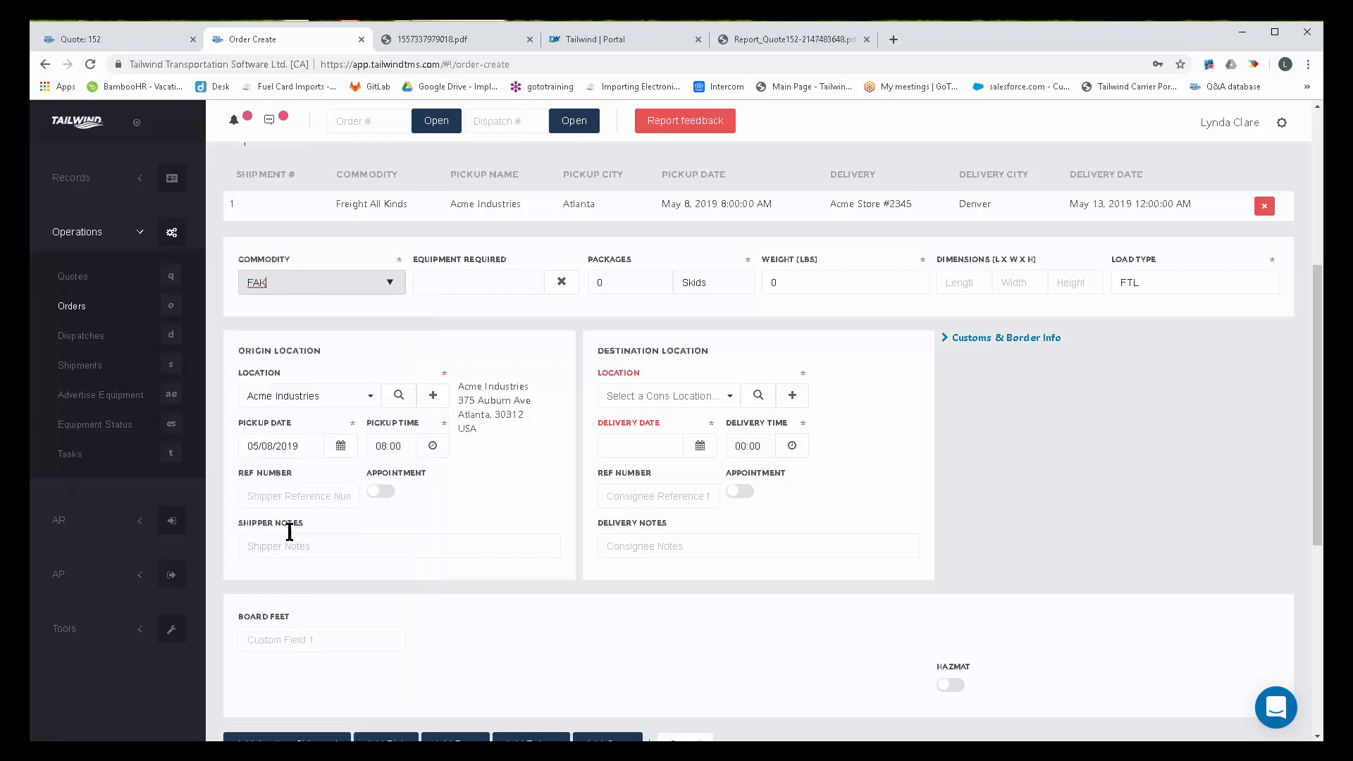
pyautogui.click(437, 279)
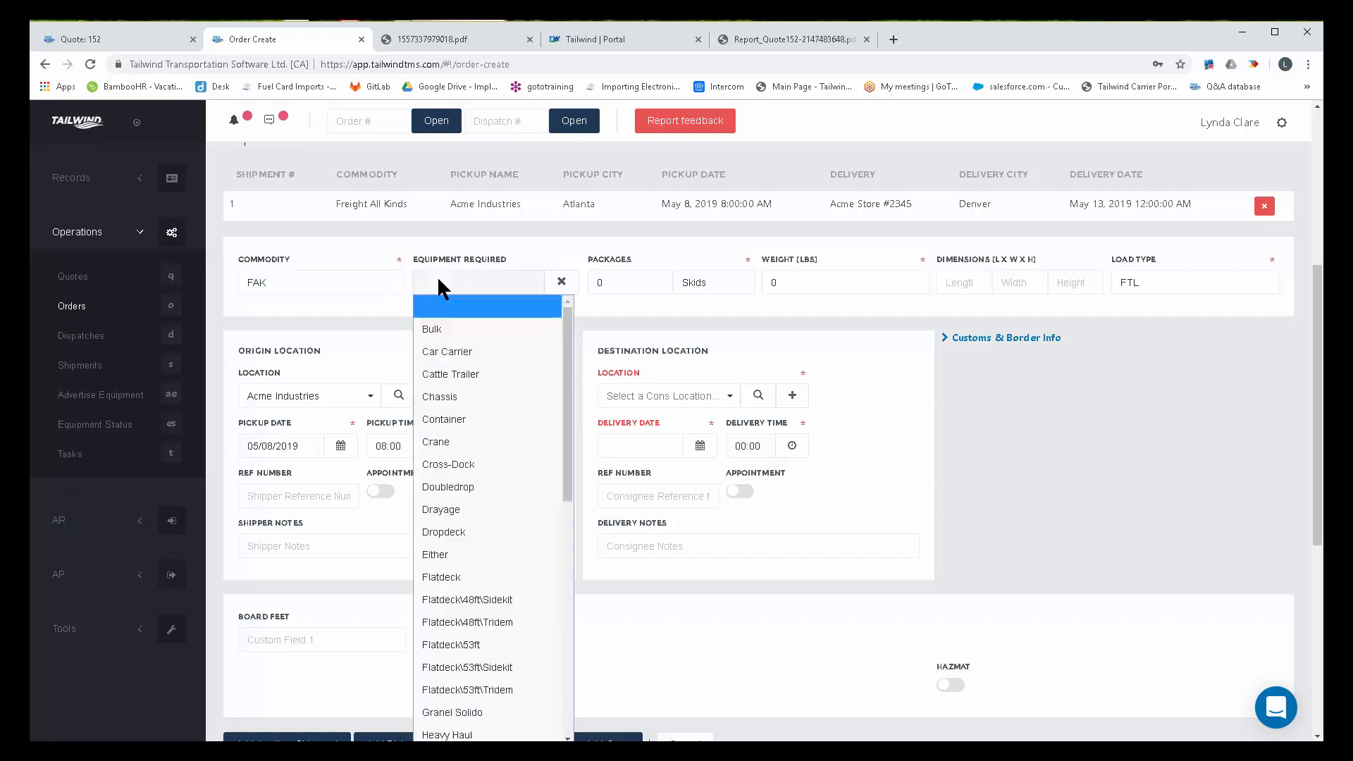
pyautogui.press('f')
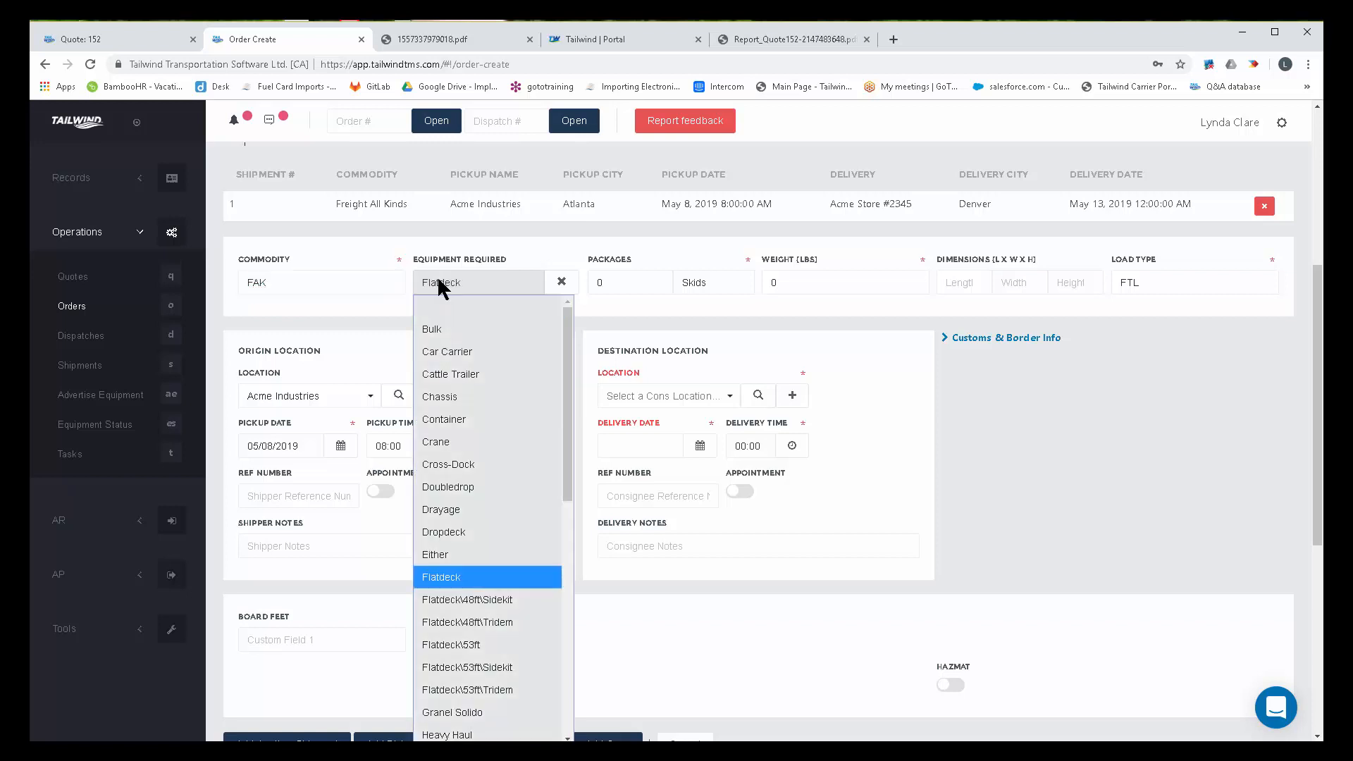
pyautogui.click(475, 578)
# Step: Set the added drop's packages to 8, its weight to 18000 lbs and its load type to Partial
pyautogui.click(595, 283)
pyautogui.doubleClick(595, 283)
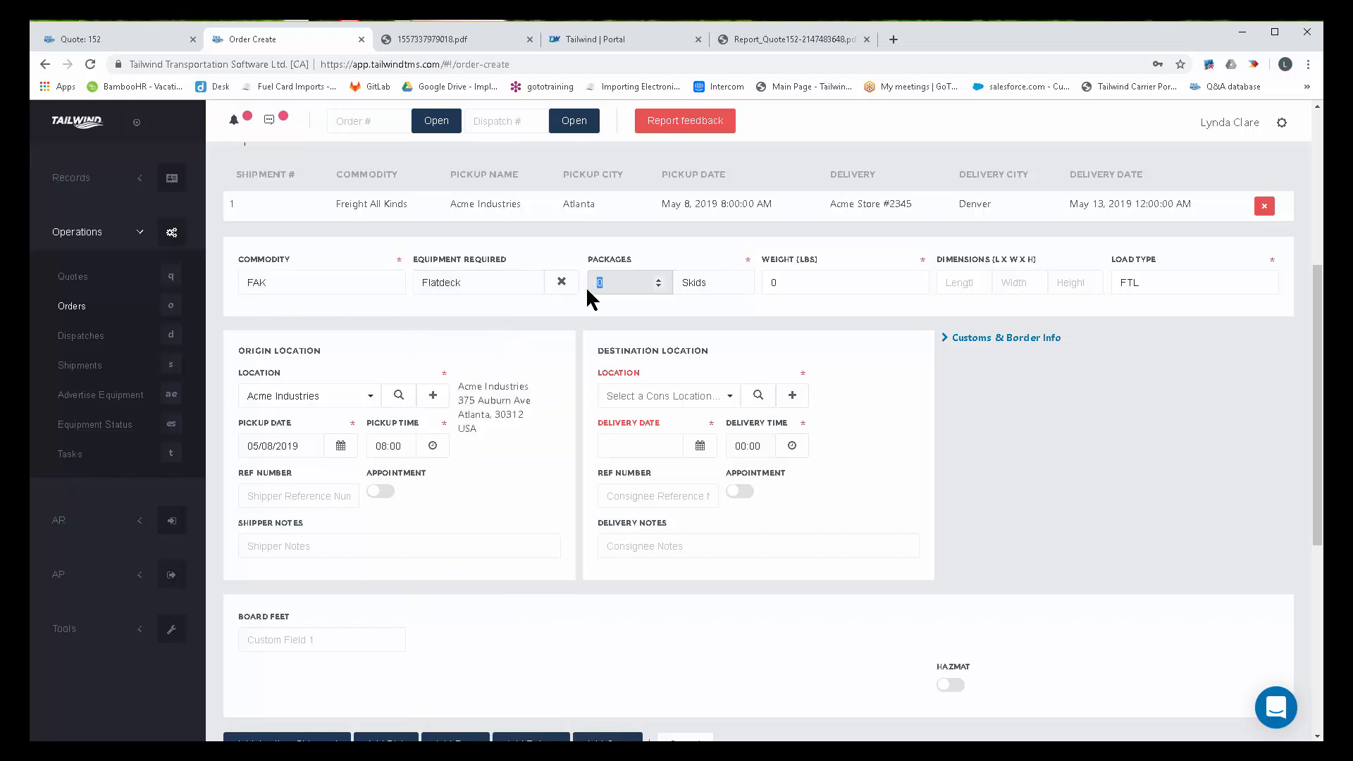
pyautogui.write('8')
pyautogui.press('Tab')
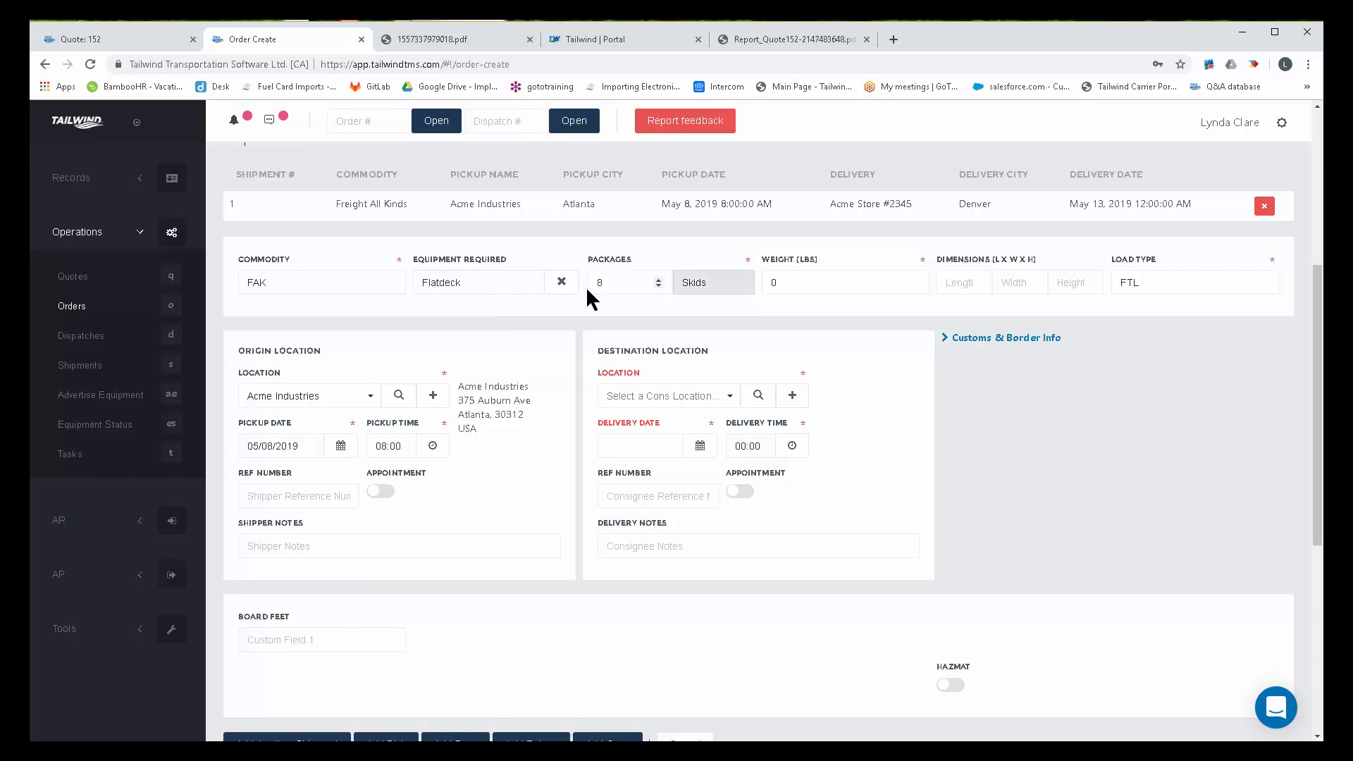
pyautogui.press('Tab')
pyautogui.write('180000')
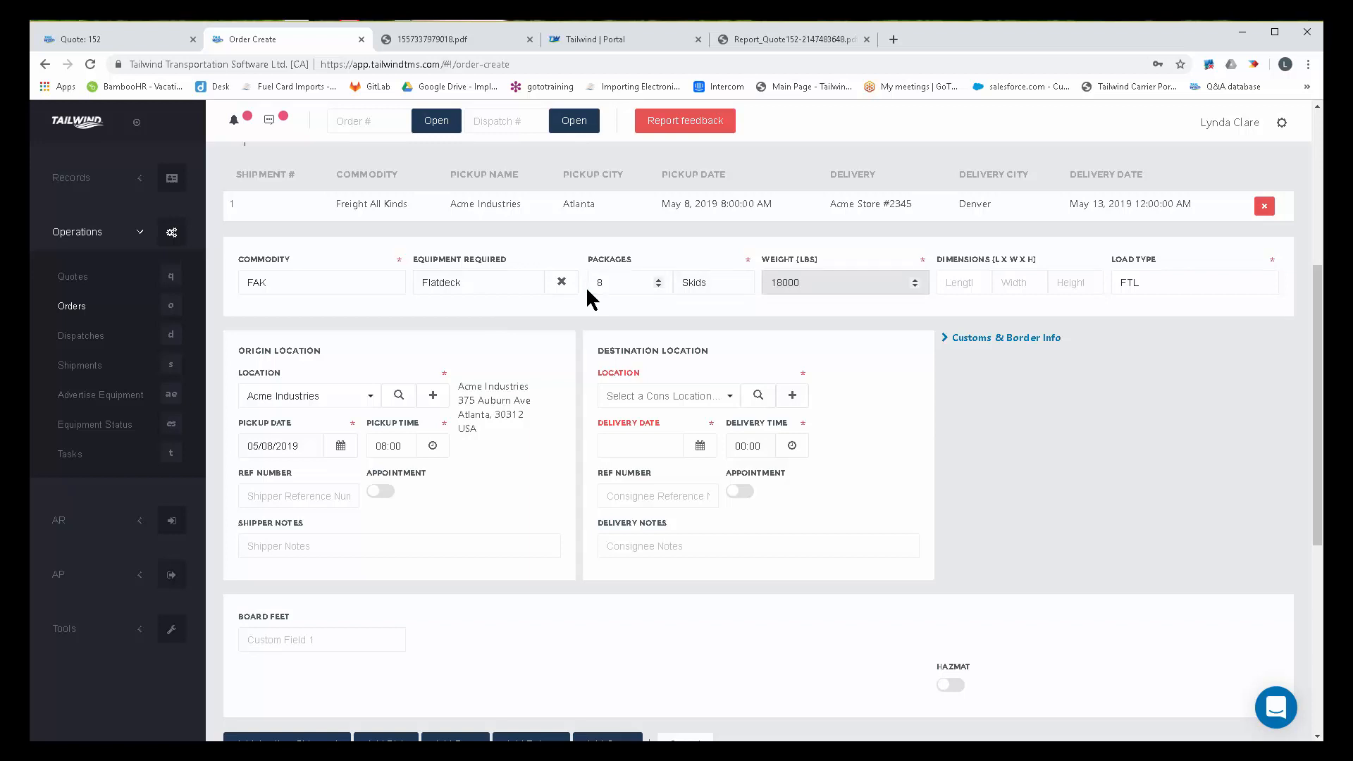
pyautogui.click(1136, 281)
pyautogui.click(1145, 301)
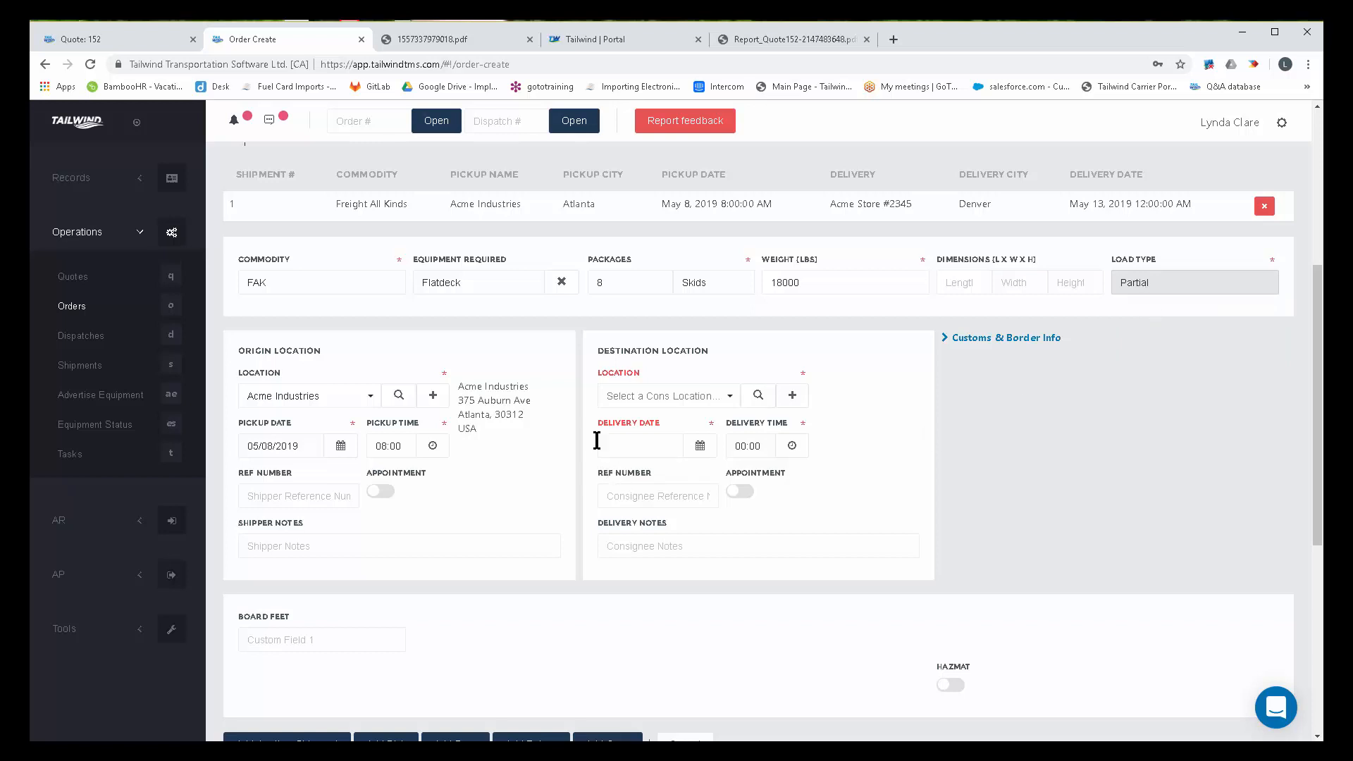
# Step: Choose Acme Store 4890 as the drop's destination location and set its delivery date to 05/14/2019
pyautogui.click(655, 396)
pyautogui.write('ac')
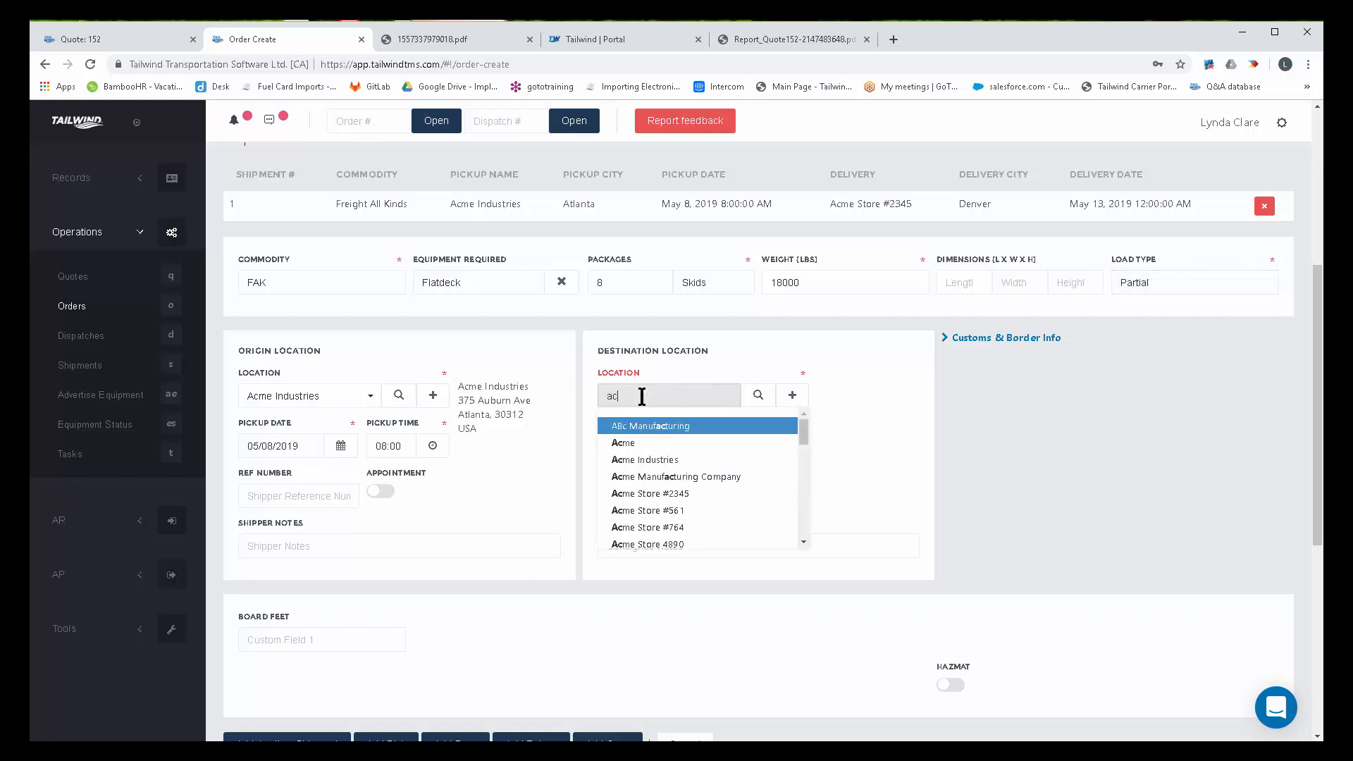
pyautogui.click(674, 540)
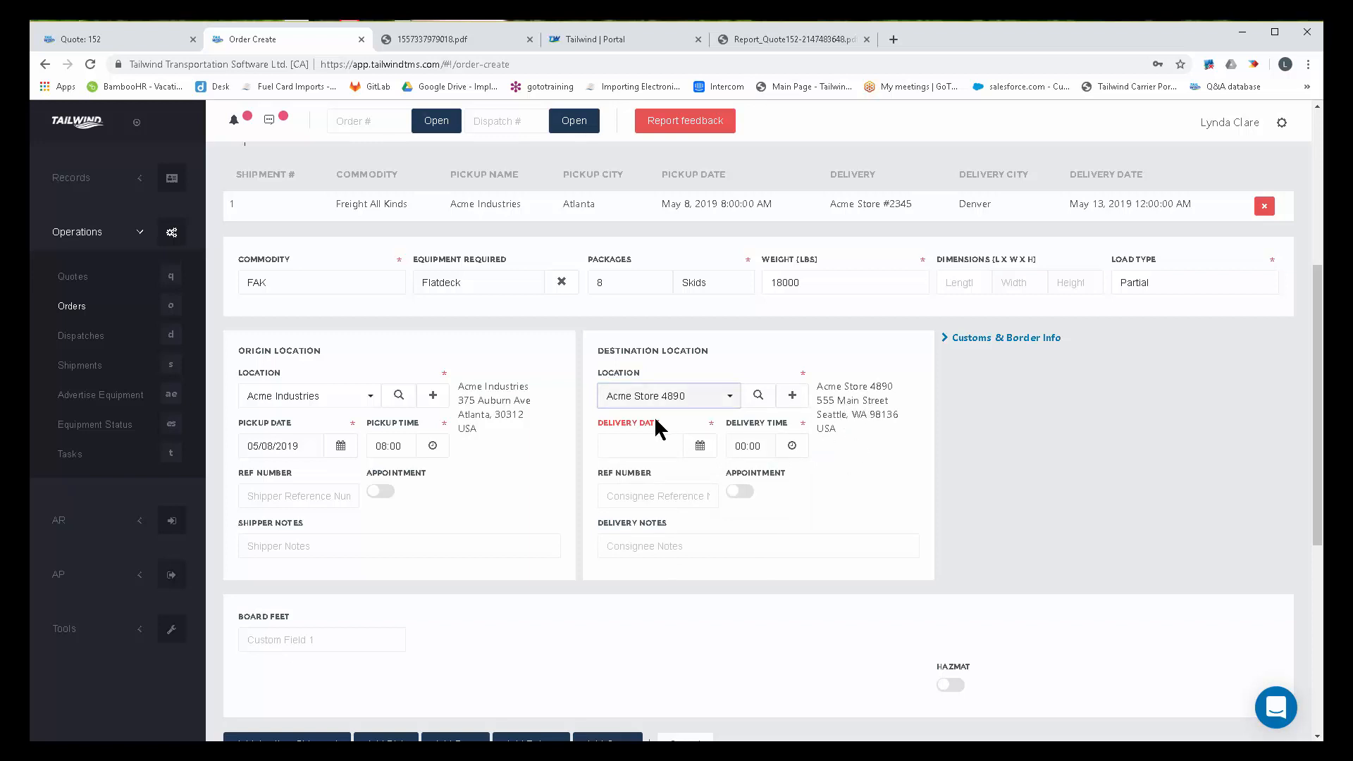
pyautogui.click(662, 446)
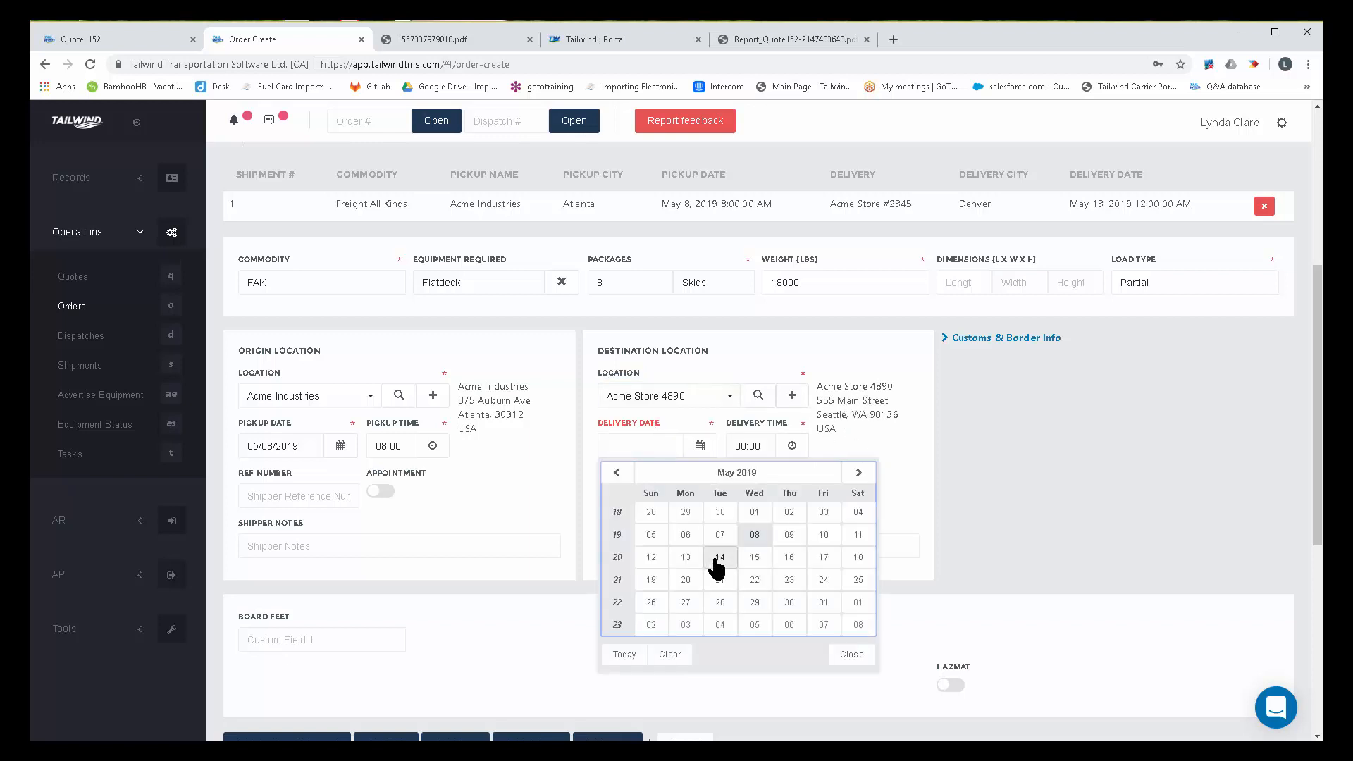
pyautogui.click(719, 558)
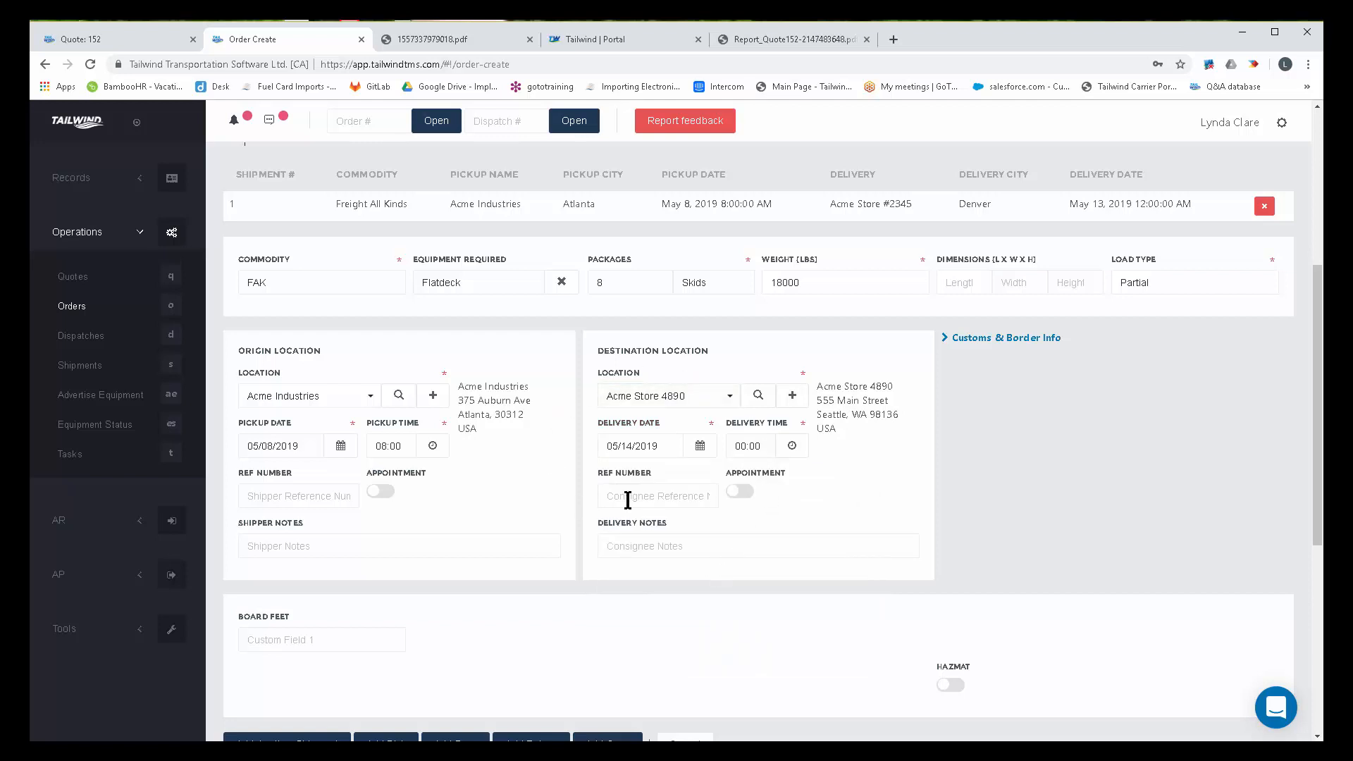
pyautogui.click(256, 497)
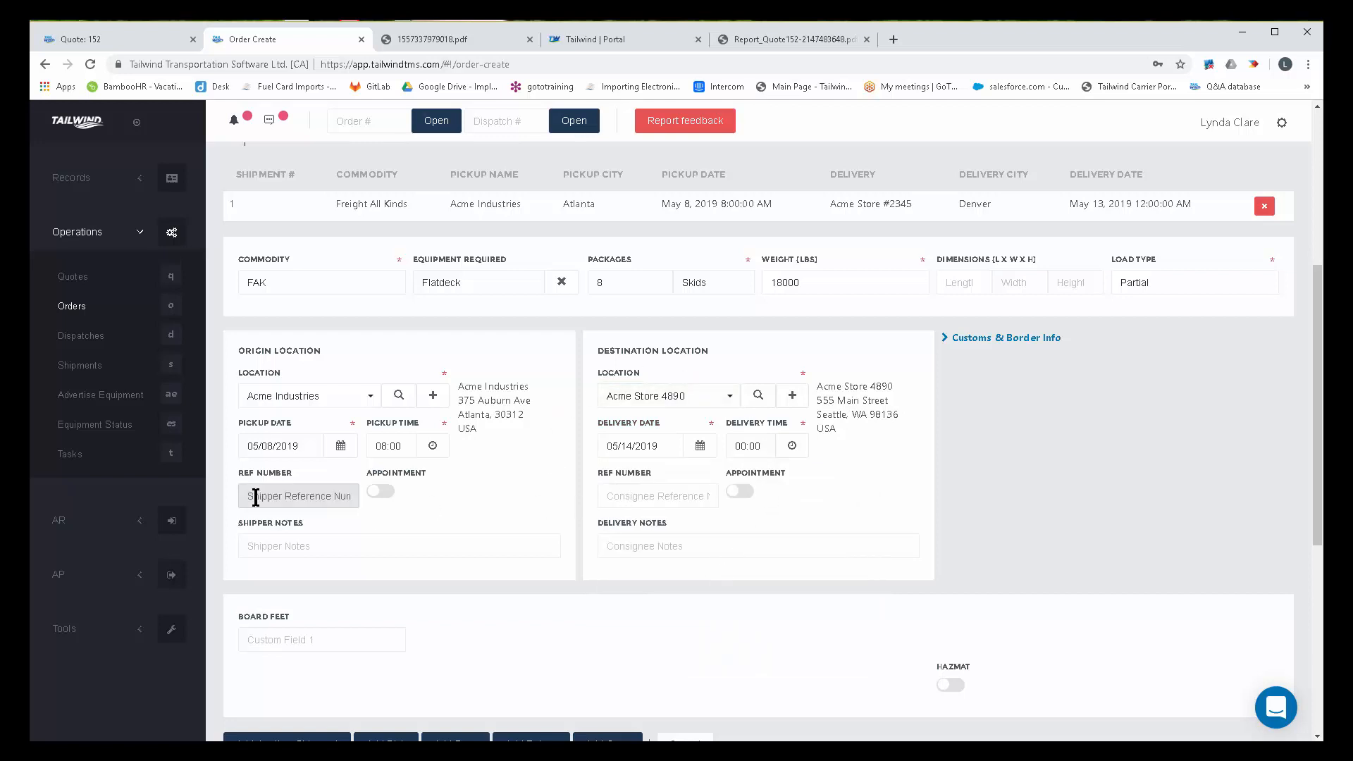
pyautogui.click(664, 490)
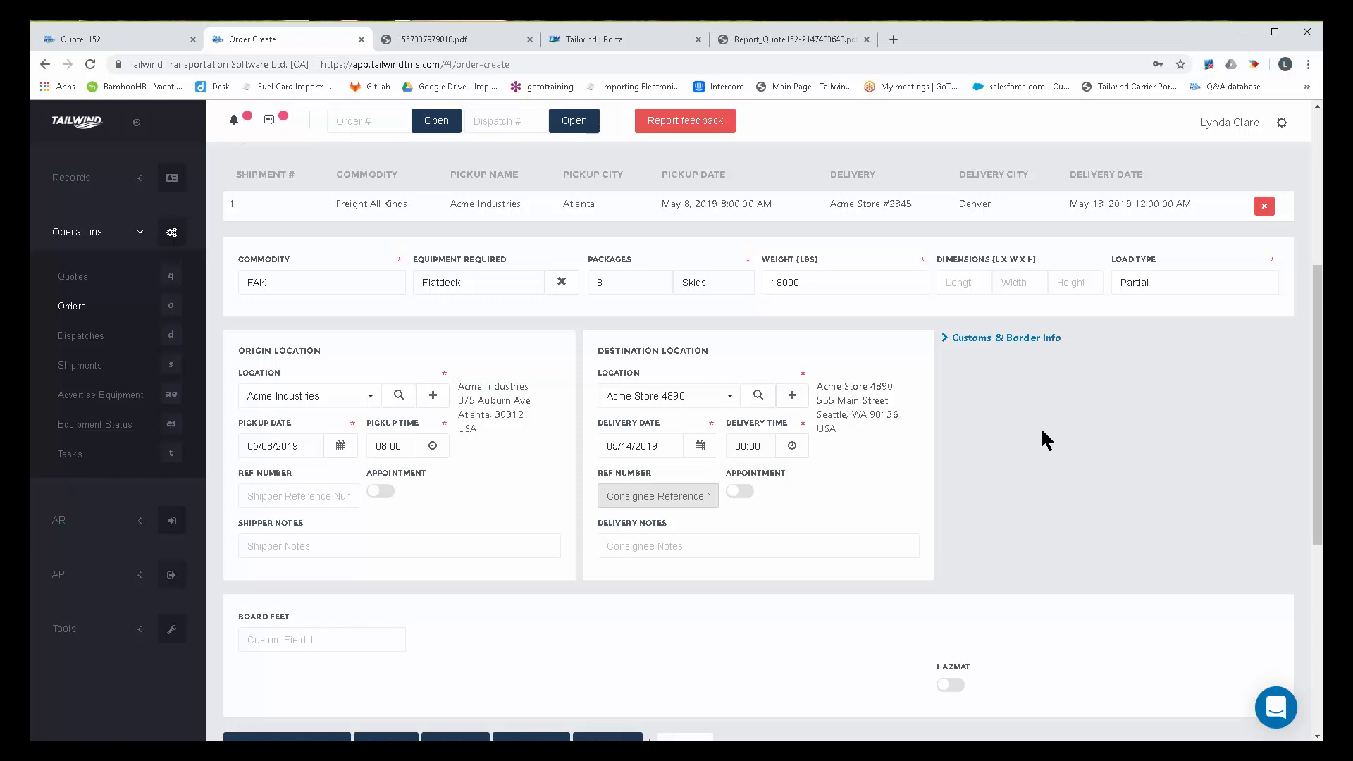
# Step: Set the Freight Charge unit rate to 5000.00, mark it as FSC chargeable and add it as a revenue line
pyautogui.scroll(-5, 1040, 426)
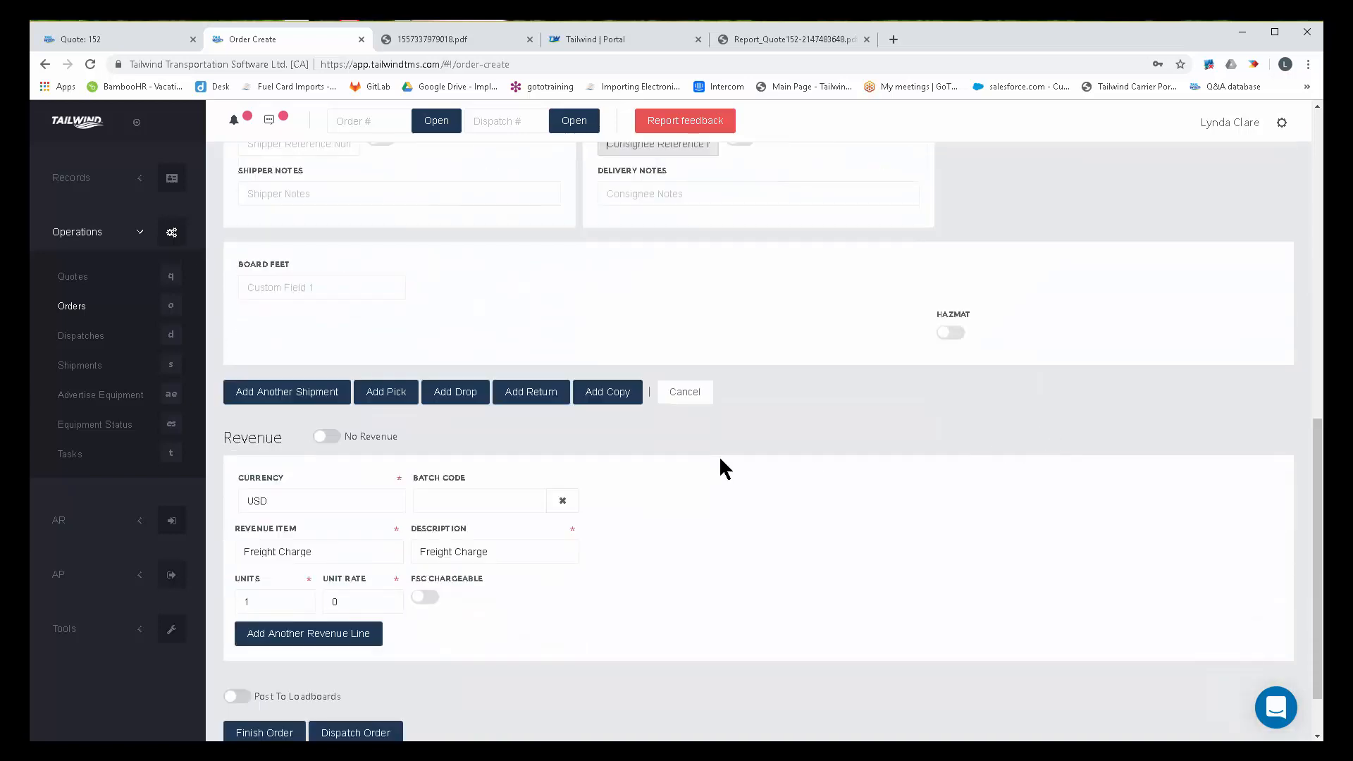
pyautogui.moveTo(284, 441); pyautogui.dragTo(214, 426)
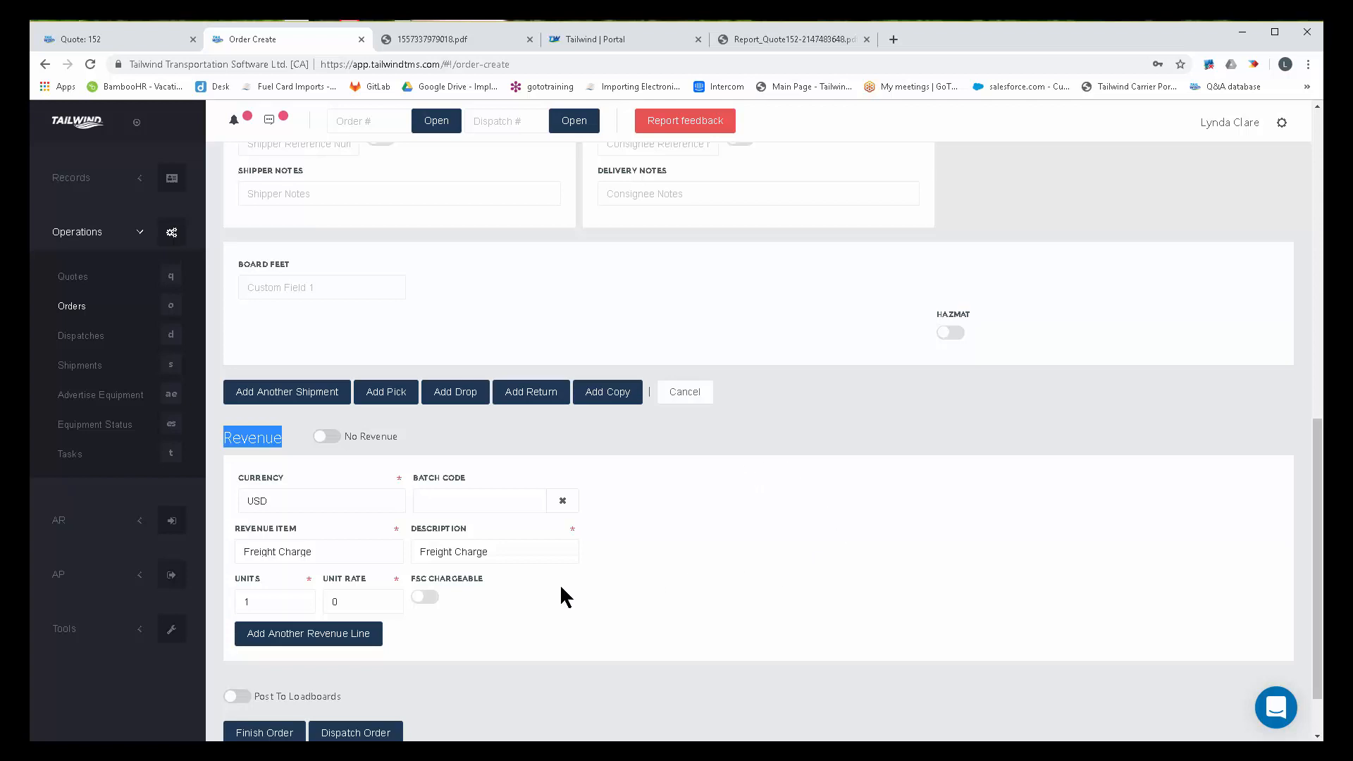
pyautogui.click(324, 603)
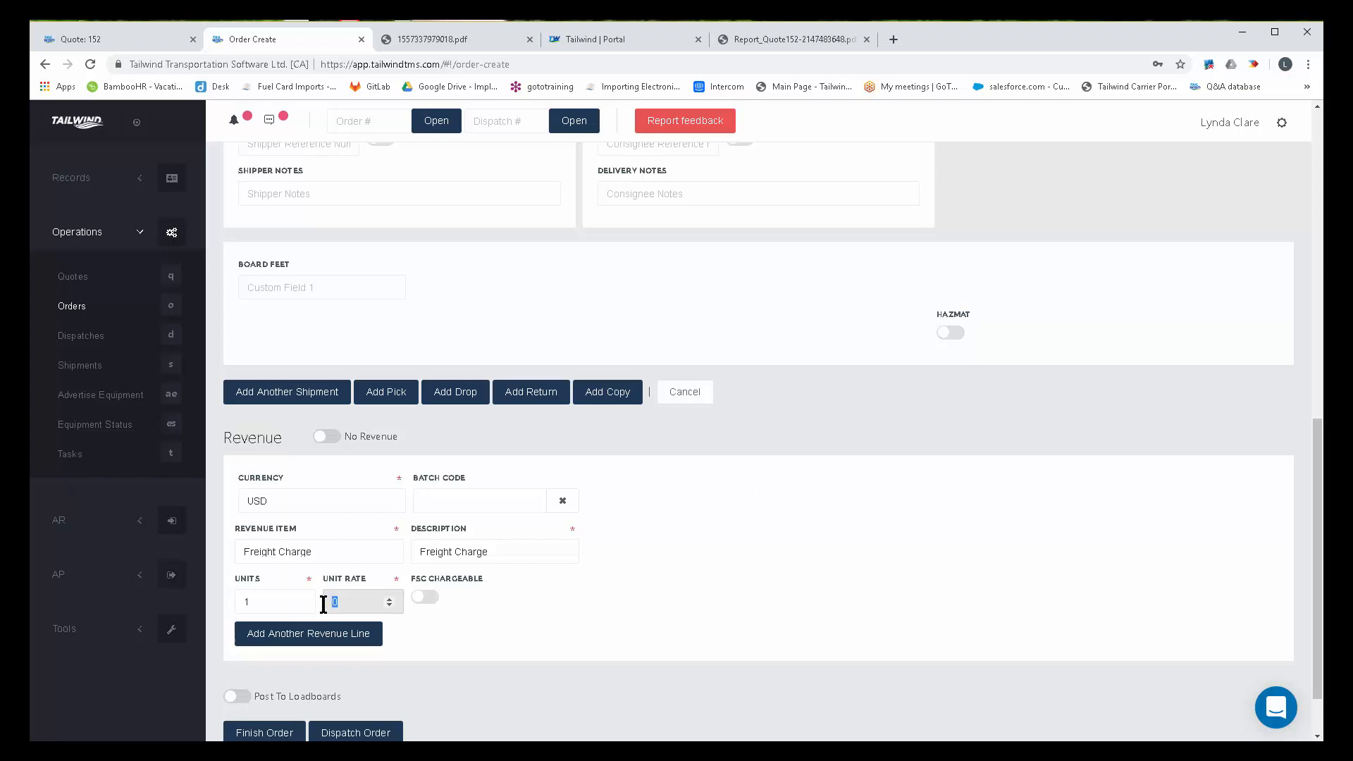
pyautogui.write('5000.00')
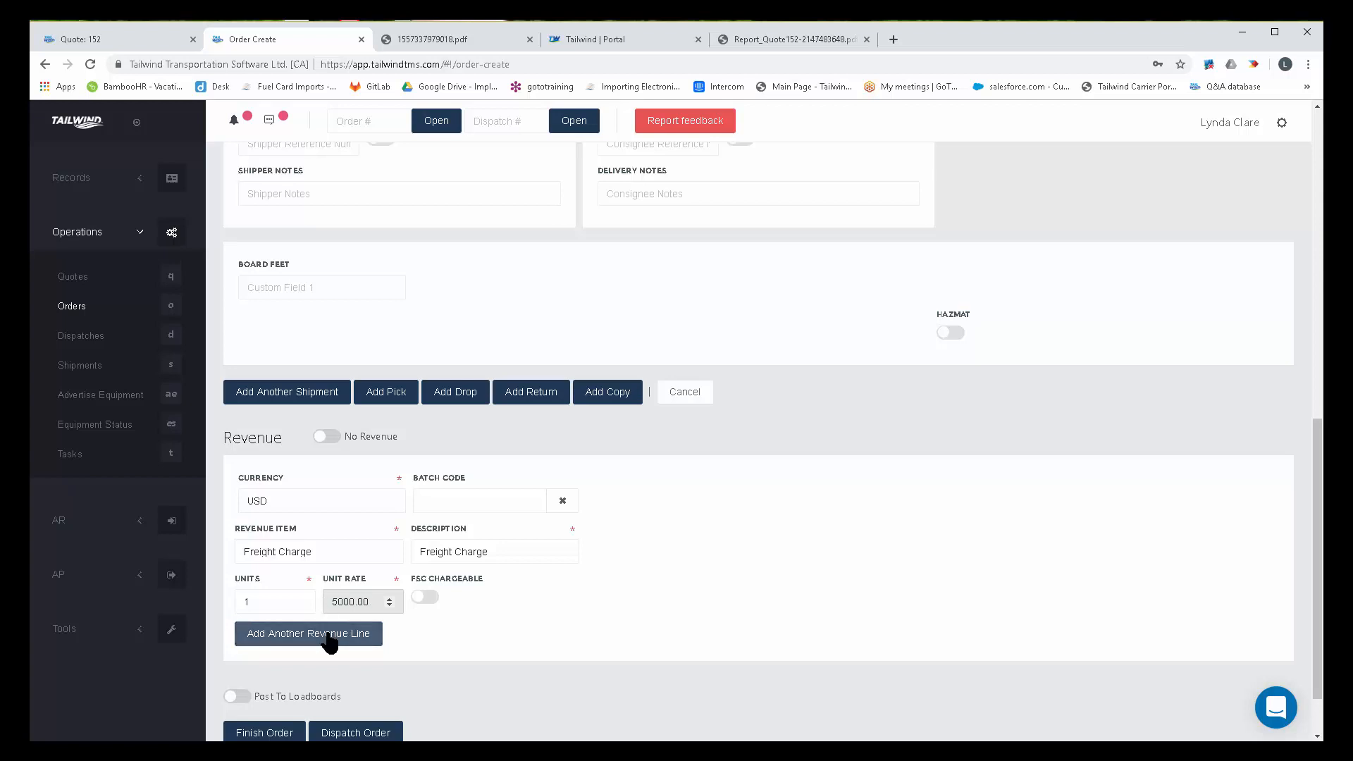
pyautogui.click(433, 597)
pyautogui.click(433, 598)
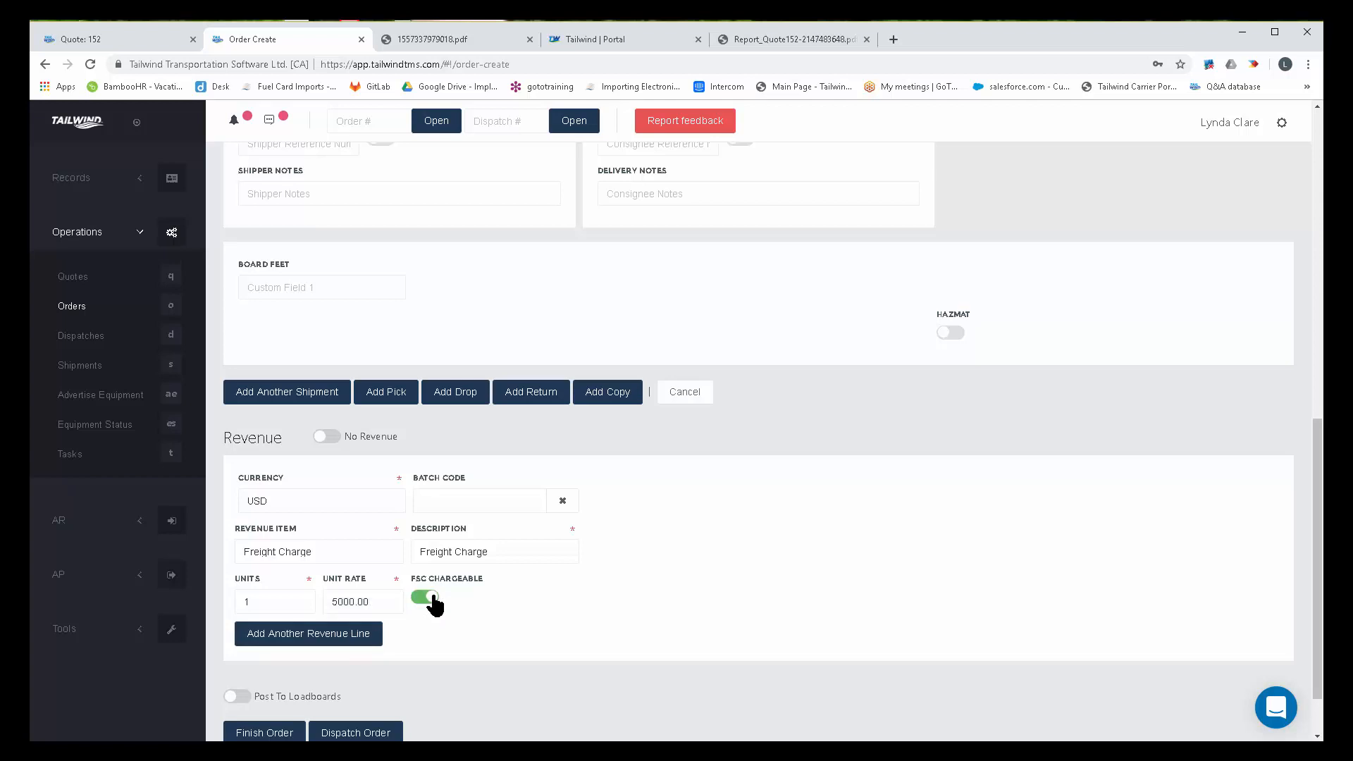
pyautogui.moveTo(381, 605); pyautogui.dragTo(330, 593)
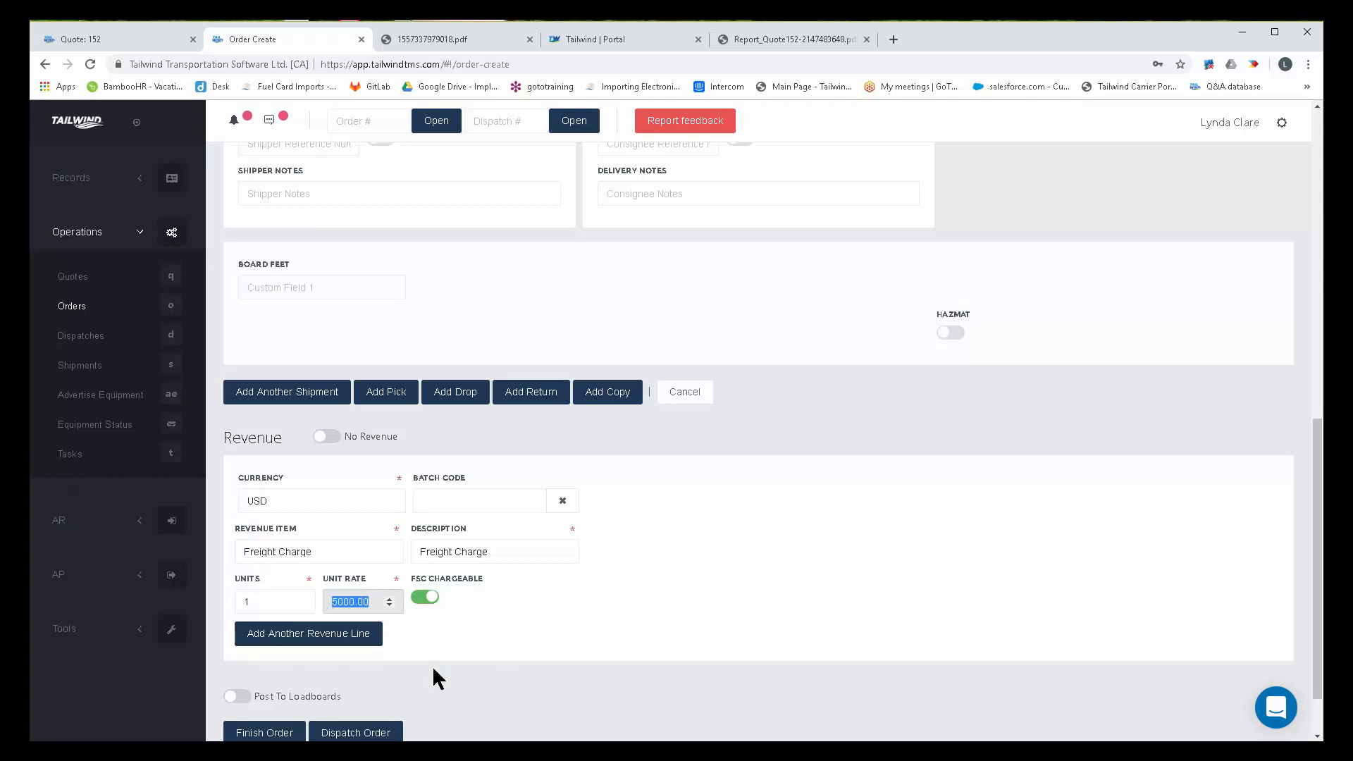
pyautogui.click(306, 633)
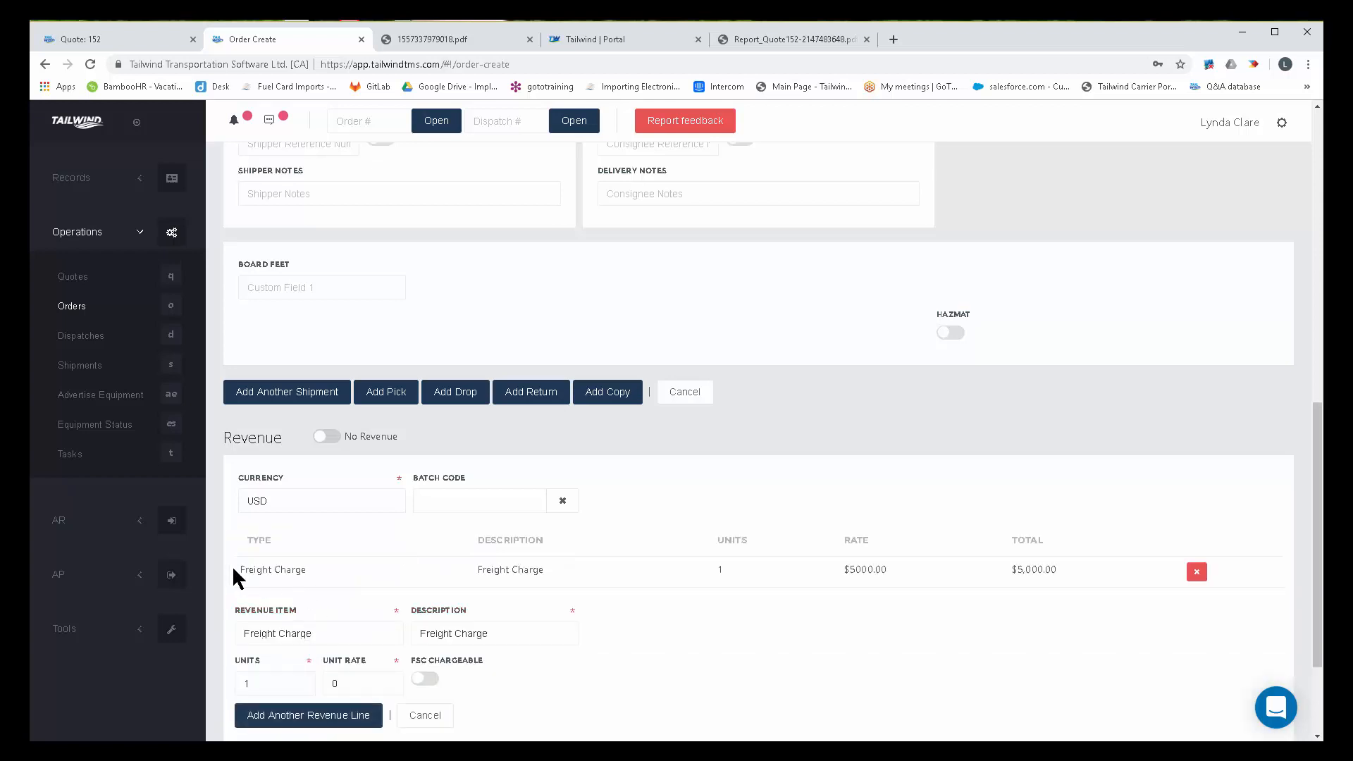
pyautogui.moveTo(231, 566); pyautogui.dragTo(1086, 573)
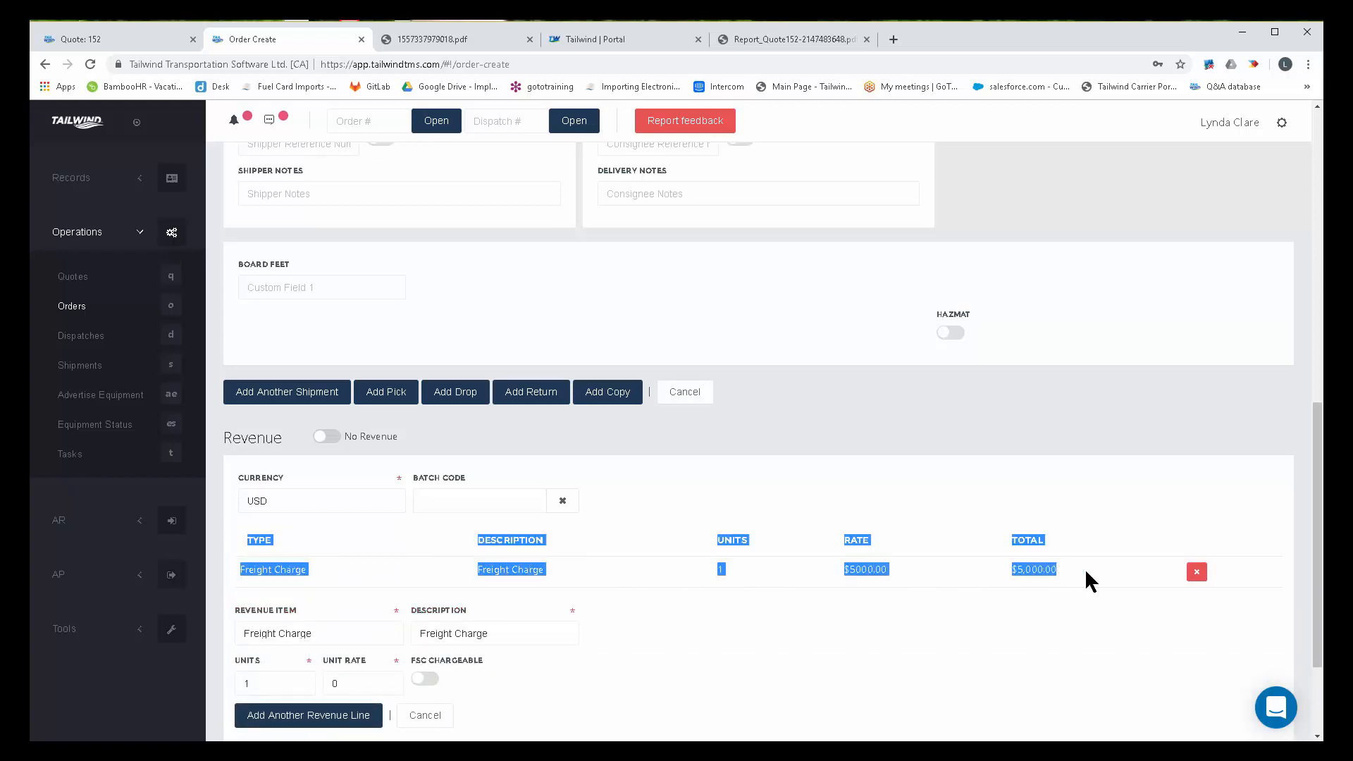
pyautogui.click(762, 639)
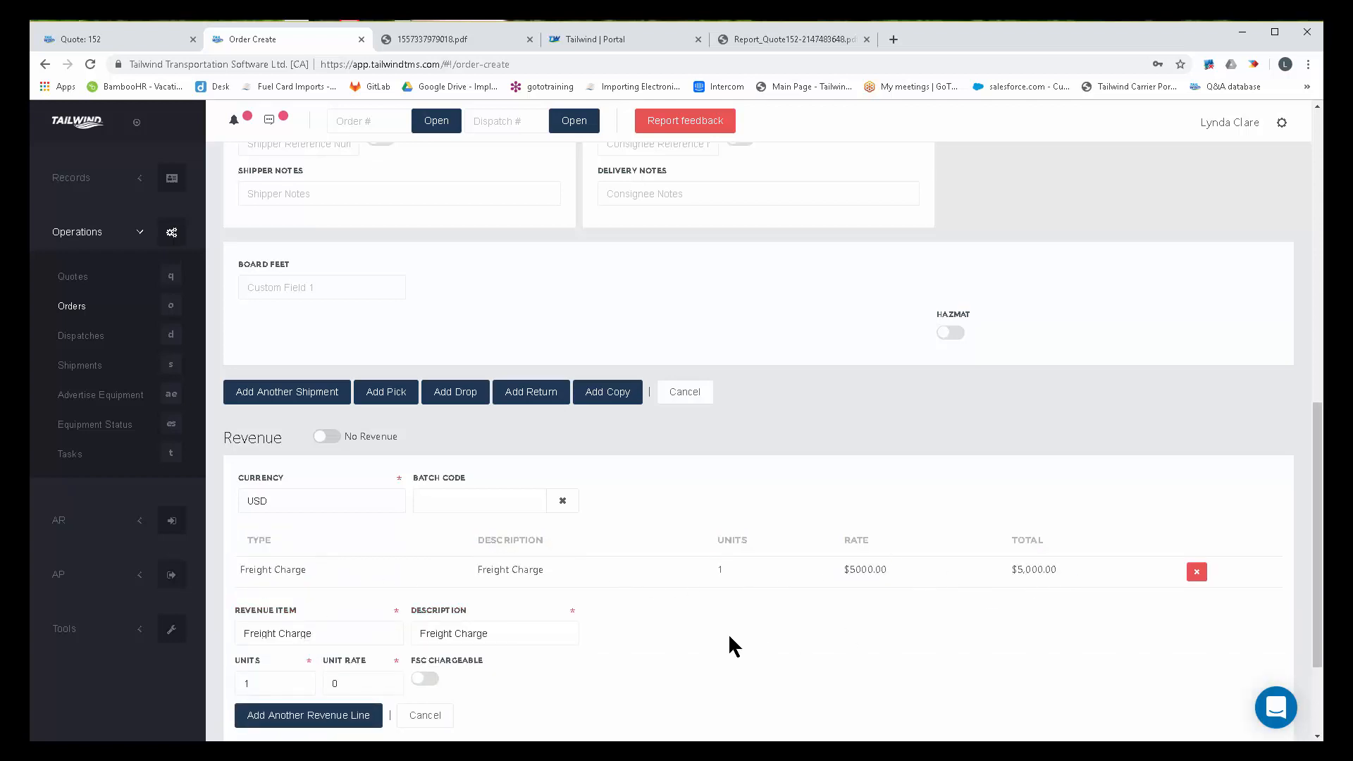
# Step: Choose Fuel Surcharge as the next revenue item, set its units to 0.03 and add it as a revenue line
pyautogui.click(316, 633)
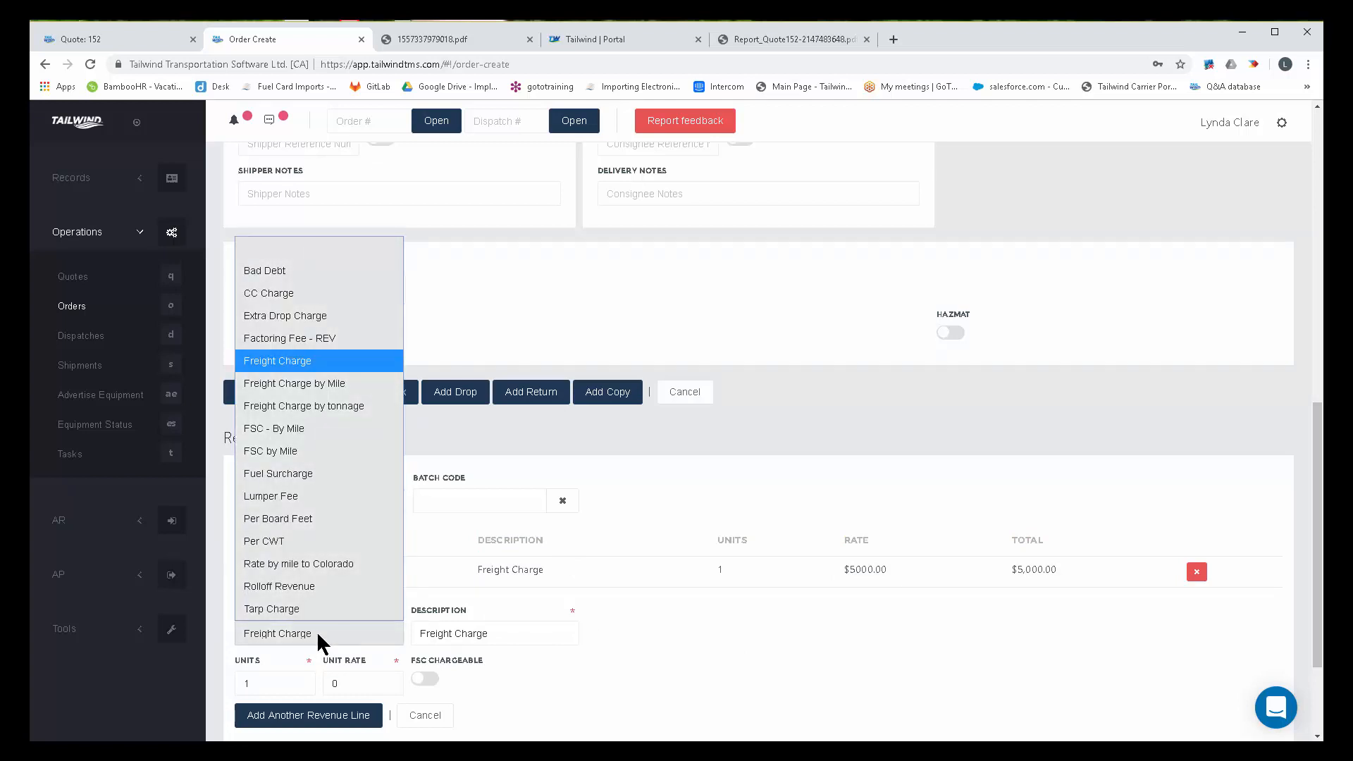
pyautogui.click(296, 474)
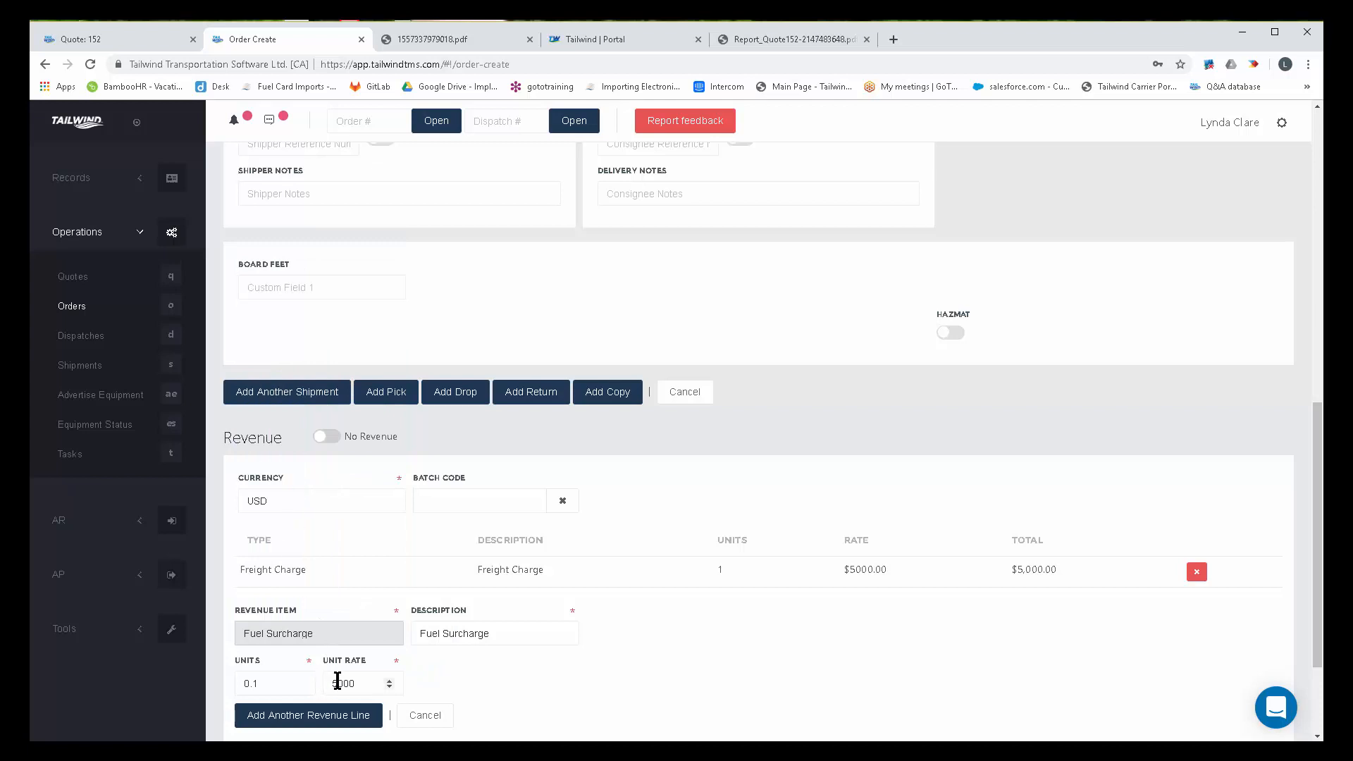
pyautogui.moveTo(364, 682); pyautogui.dragTo(329, 684)
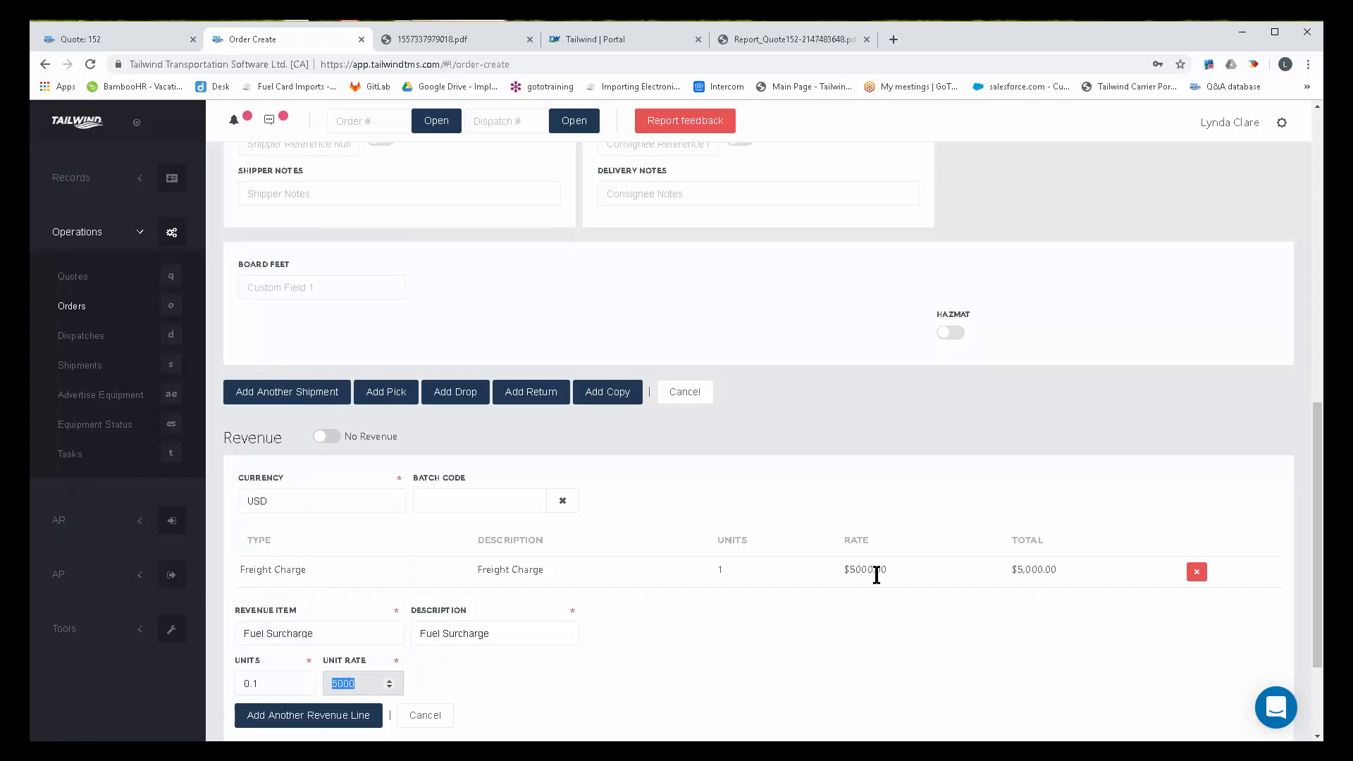
pyautogui.scroll(-1, 862, 620)
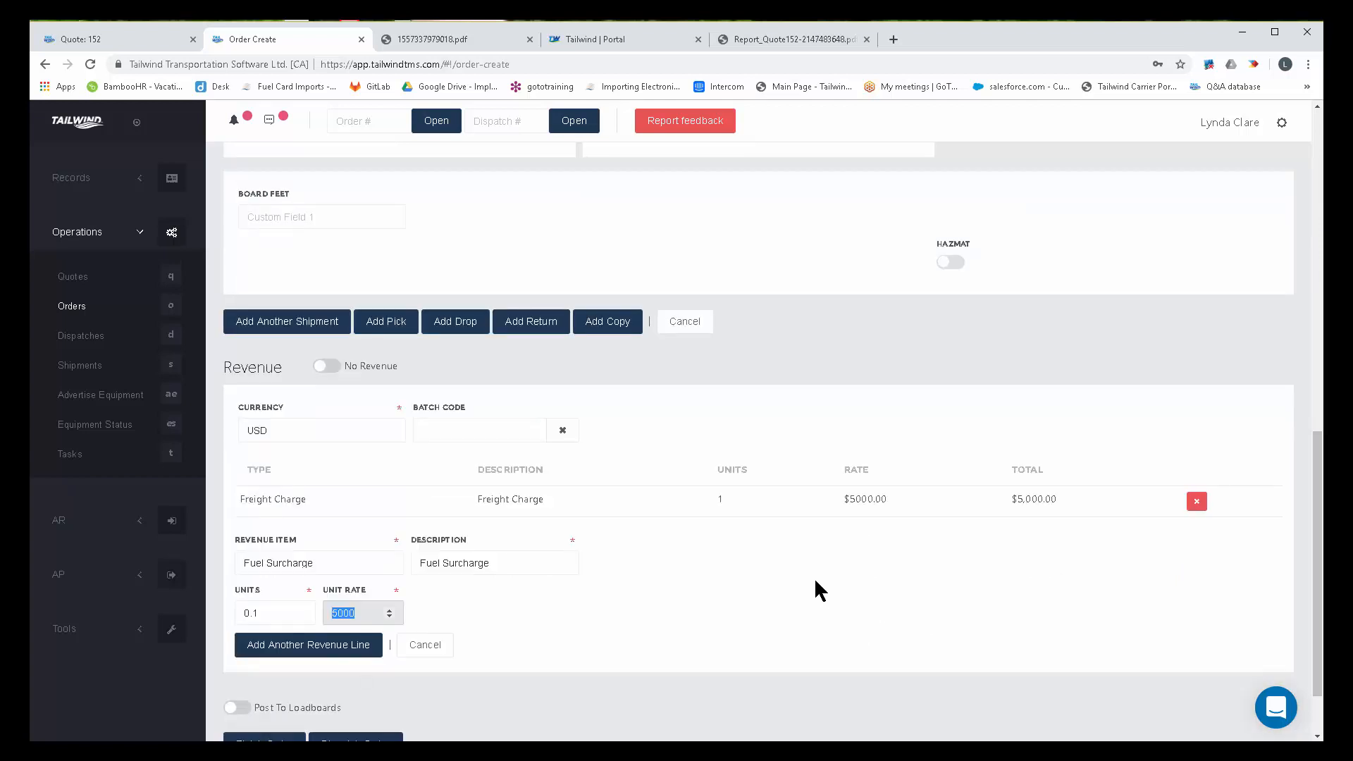
pyautogui.click(266, 612)
pyautogui.moveTo(268, 613); pyautogui.dragTo(236, 613)
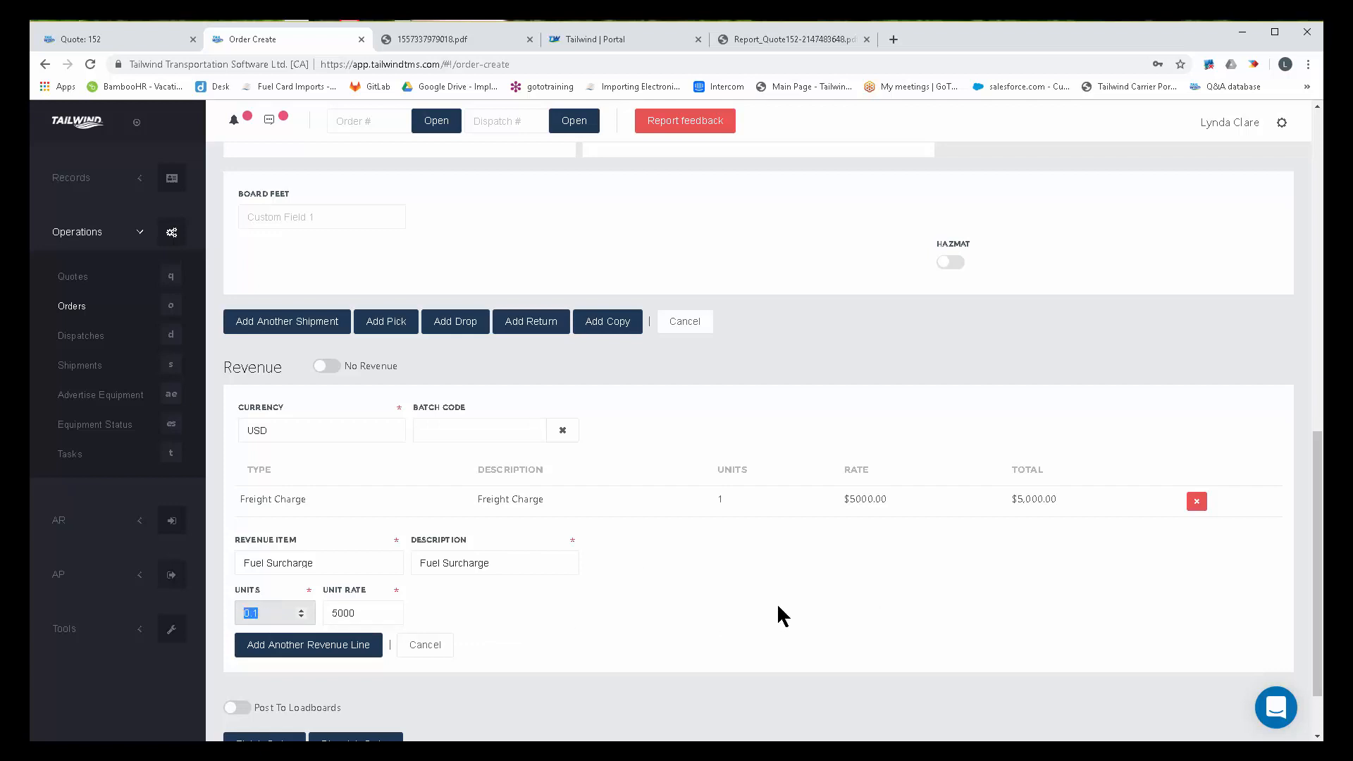
pyautogui.write('0.03')
pyautogui.click(331, 651)
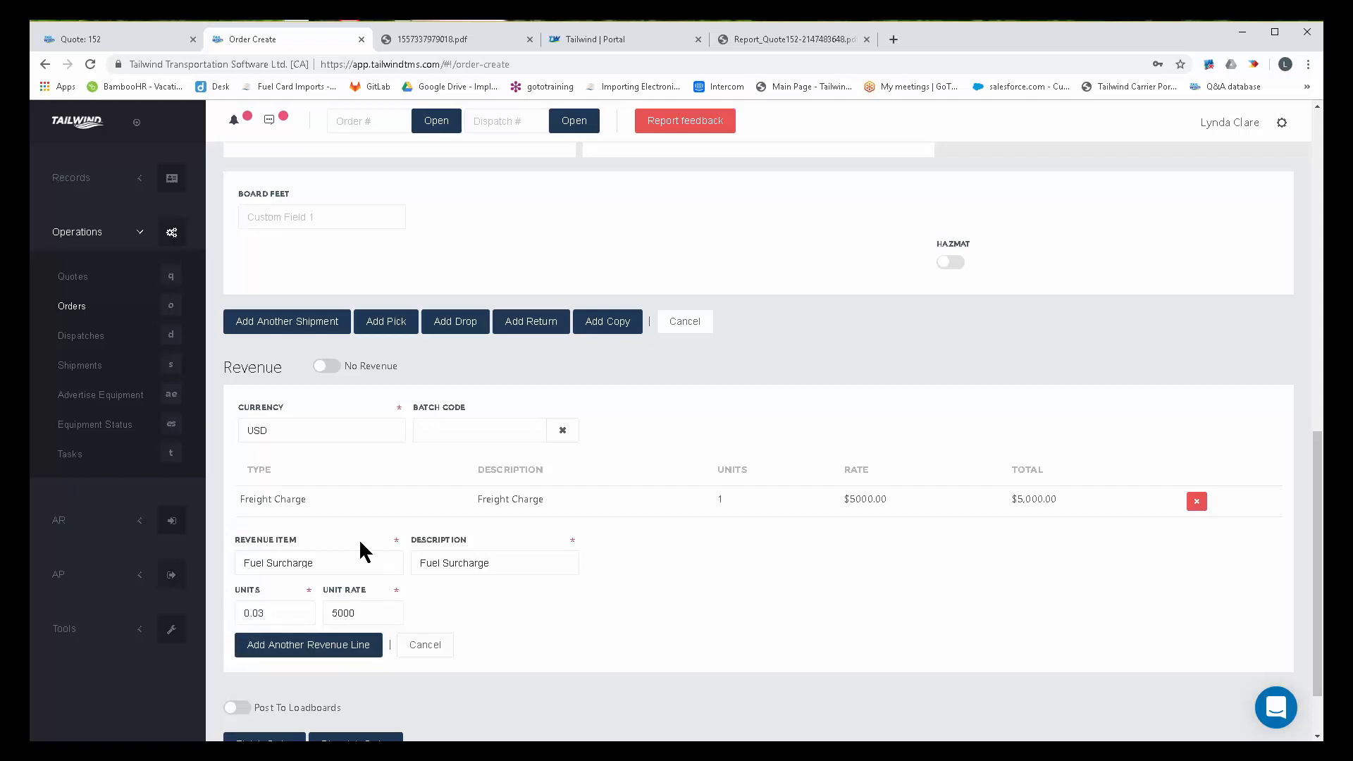
pyautogui.moveTo(239, 530); pyautogui.dragTo(340, 540)
pyautogui.click(729, 533)
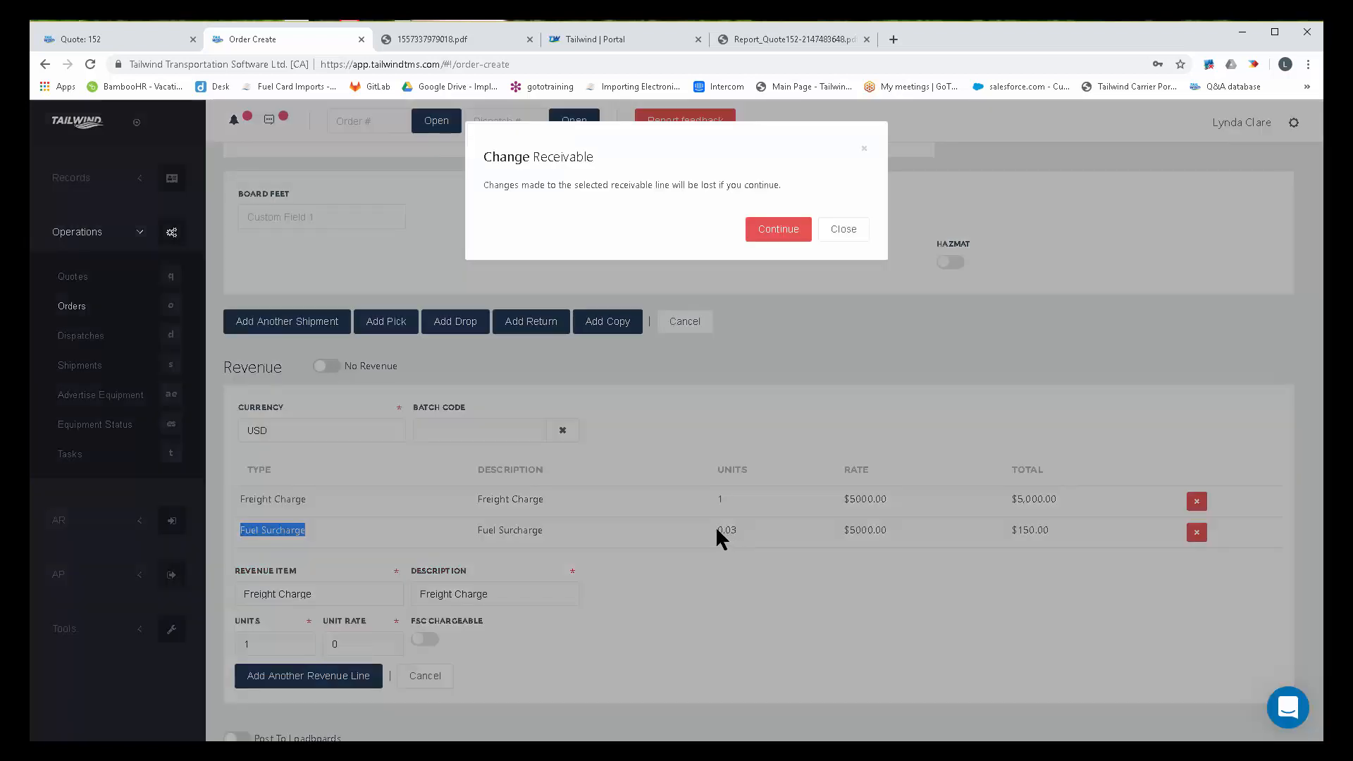
pyautogui.click(838, 233)
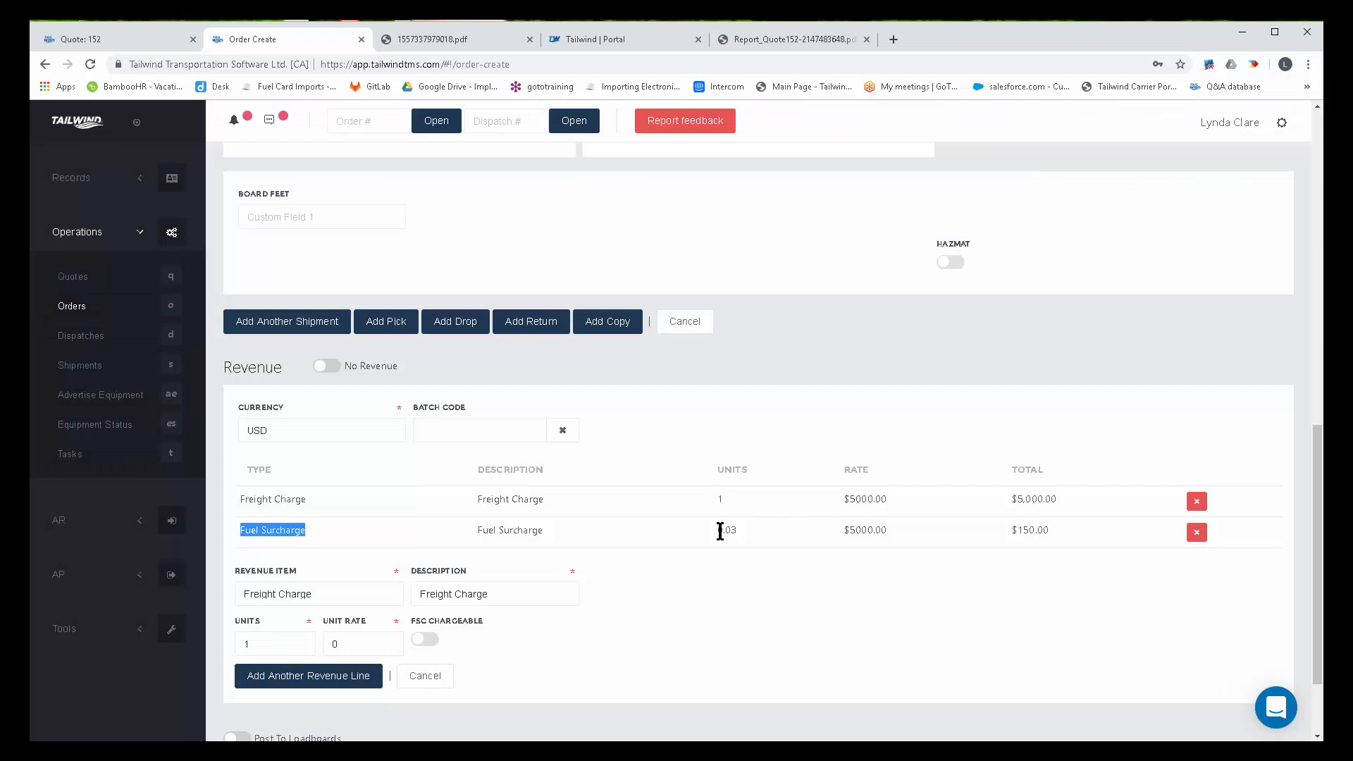
pyautogui.moveTo(720, 531); pyautogui.dragTo(754, 530)
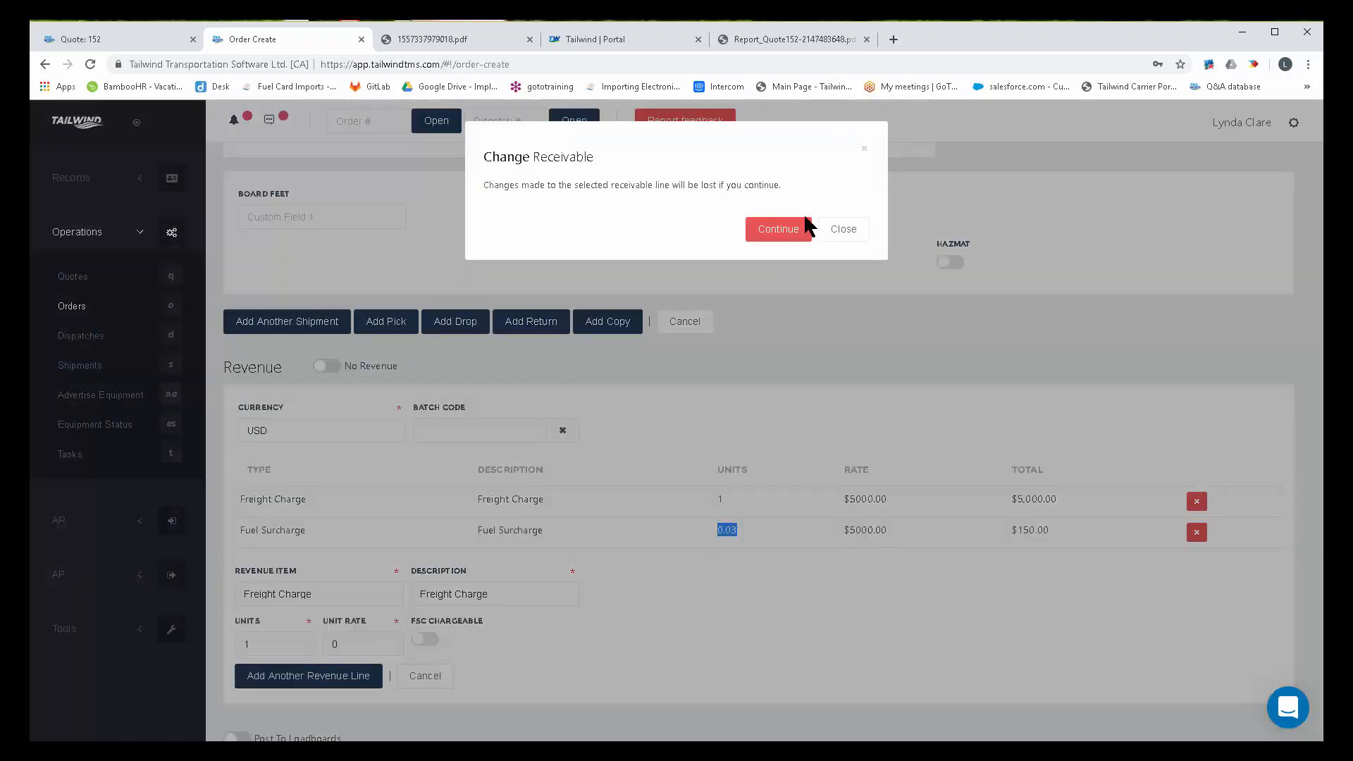
pyautogui.click(839, 231)
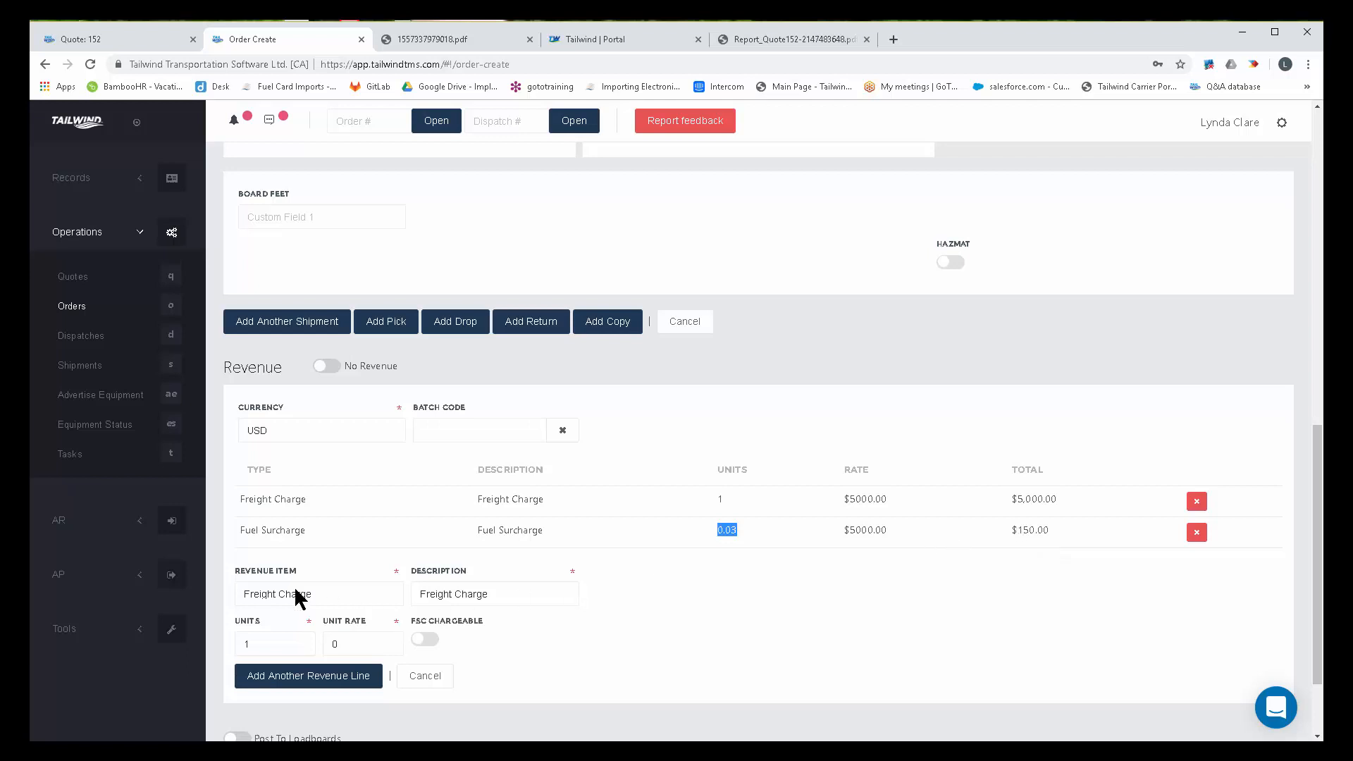
# Step: Choose Extra Drop Charge as the next revenue item and set its units to 1
pyautogui.click(329, 597)
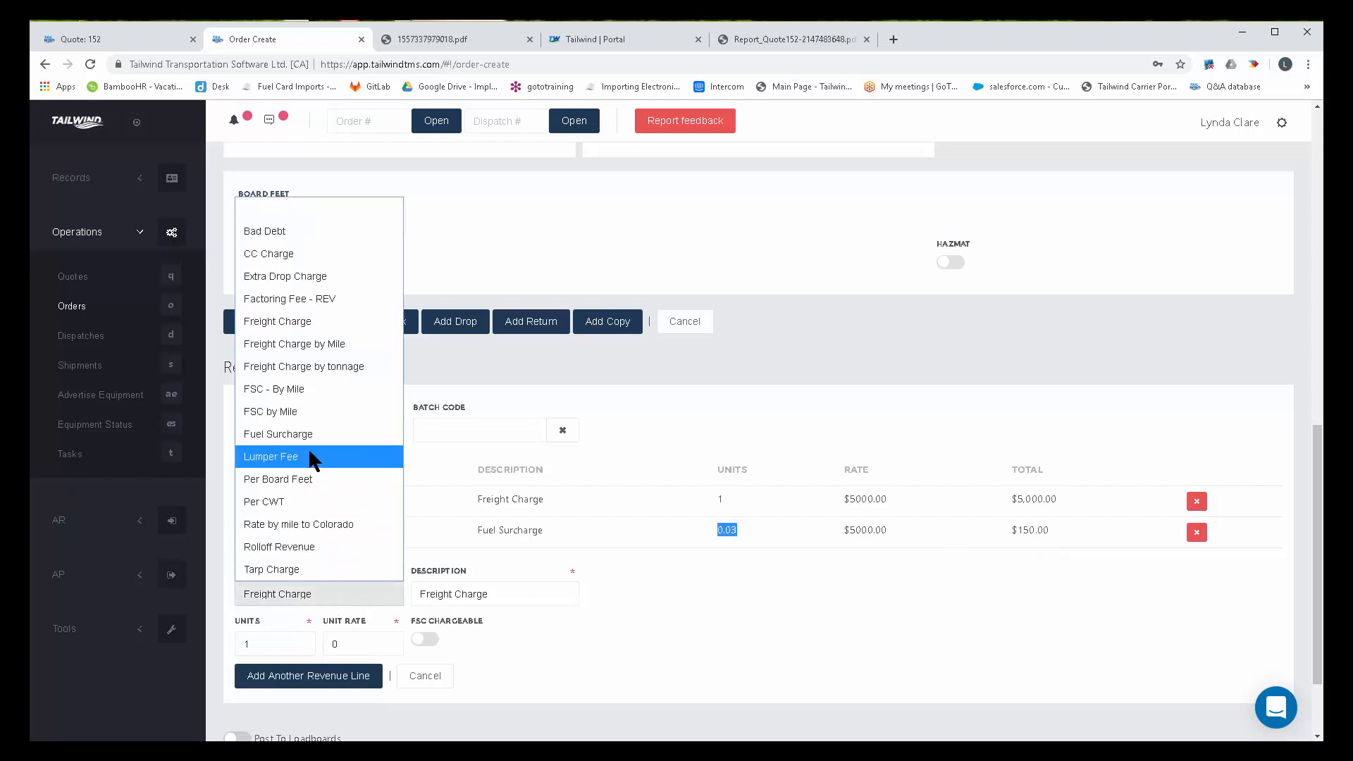
pyautogui.click(285, 278)
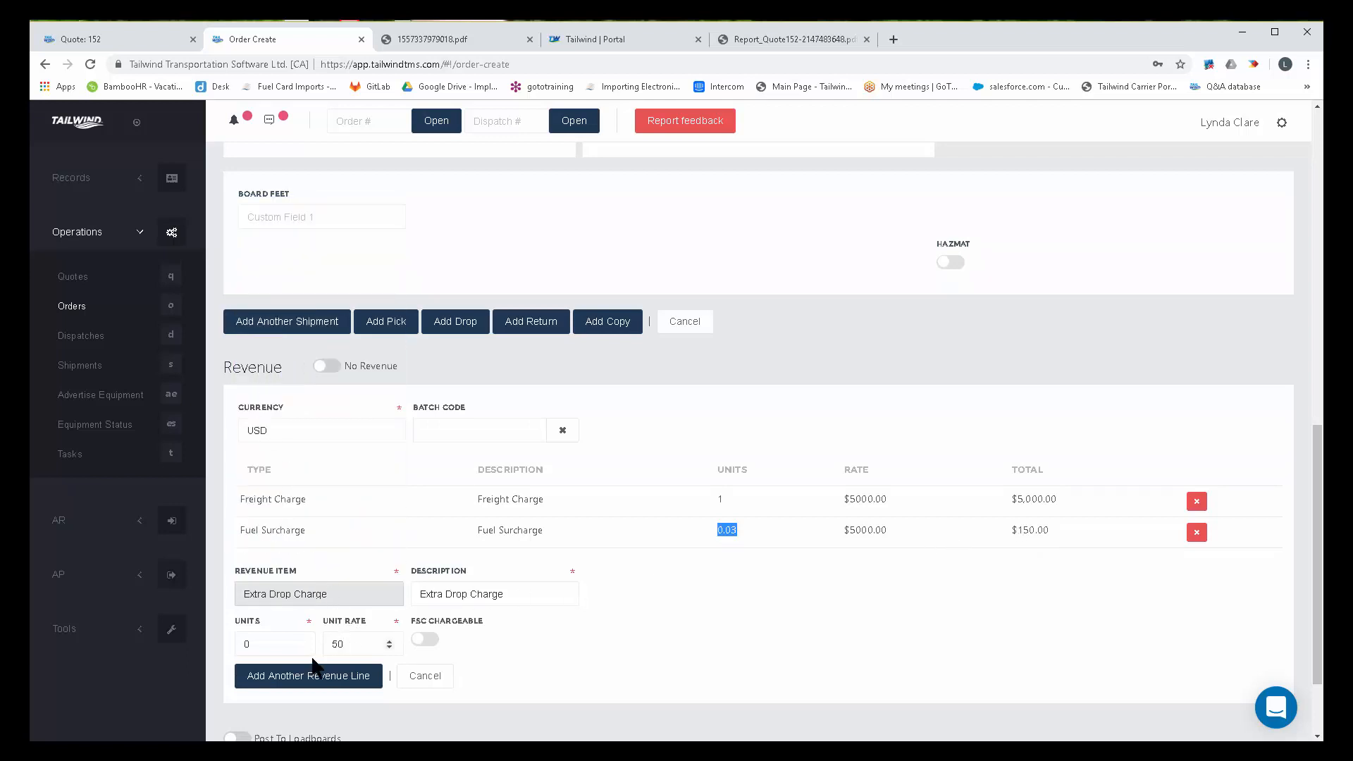
pyautogui.doubleClick(245, 644)
pyautogui.write('1')
pyautogui.press('Tab')
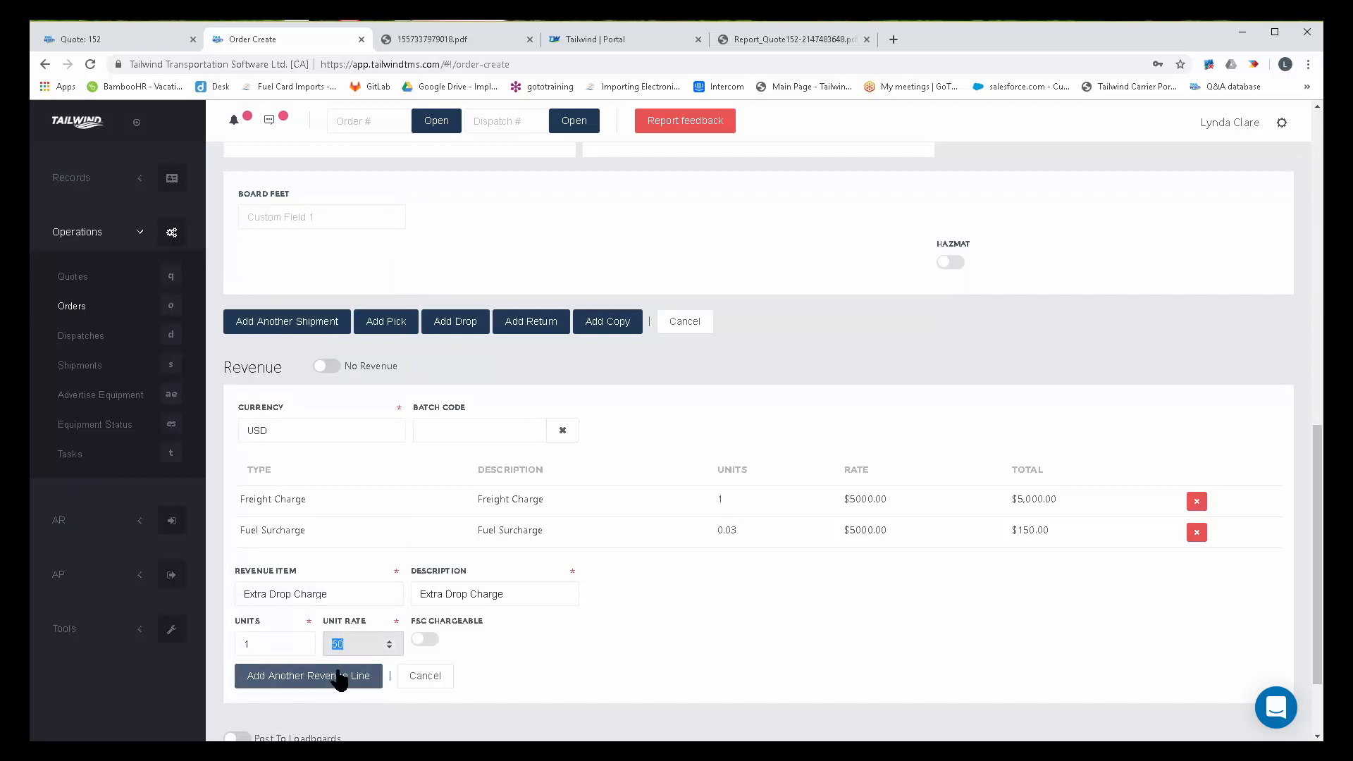
# Step: Finish creating the order with Post To Loadboards switched off
pyautogui.scroll(-2, 592, 645)
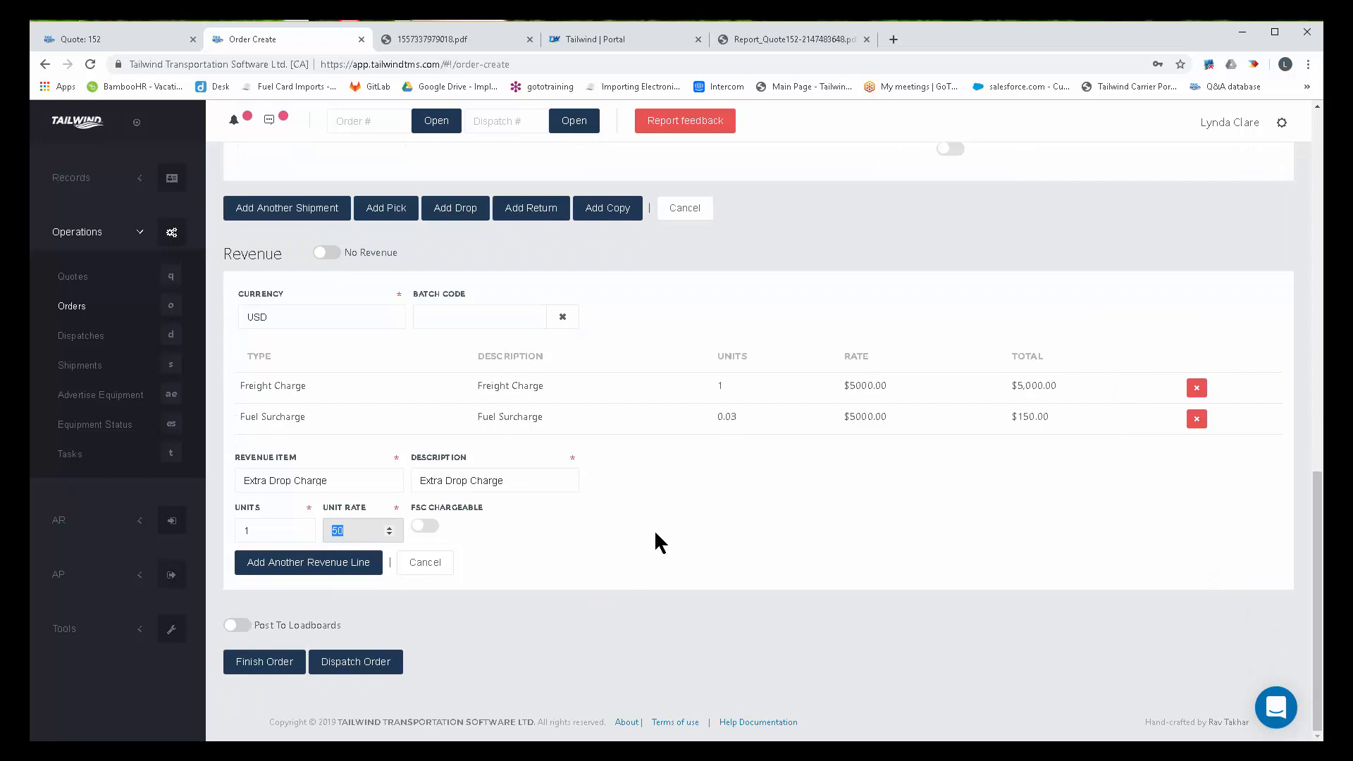
pyautogui.click(237, 626)
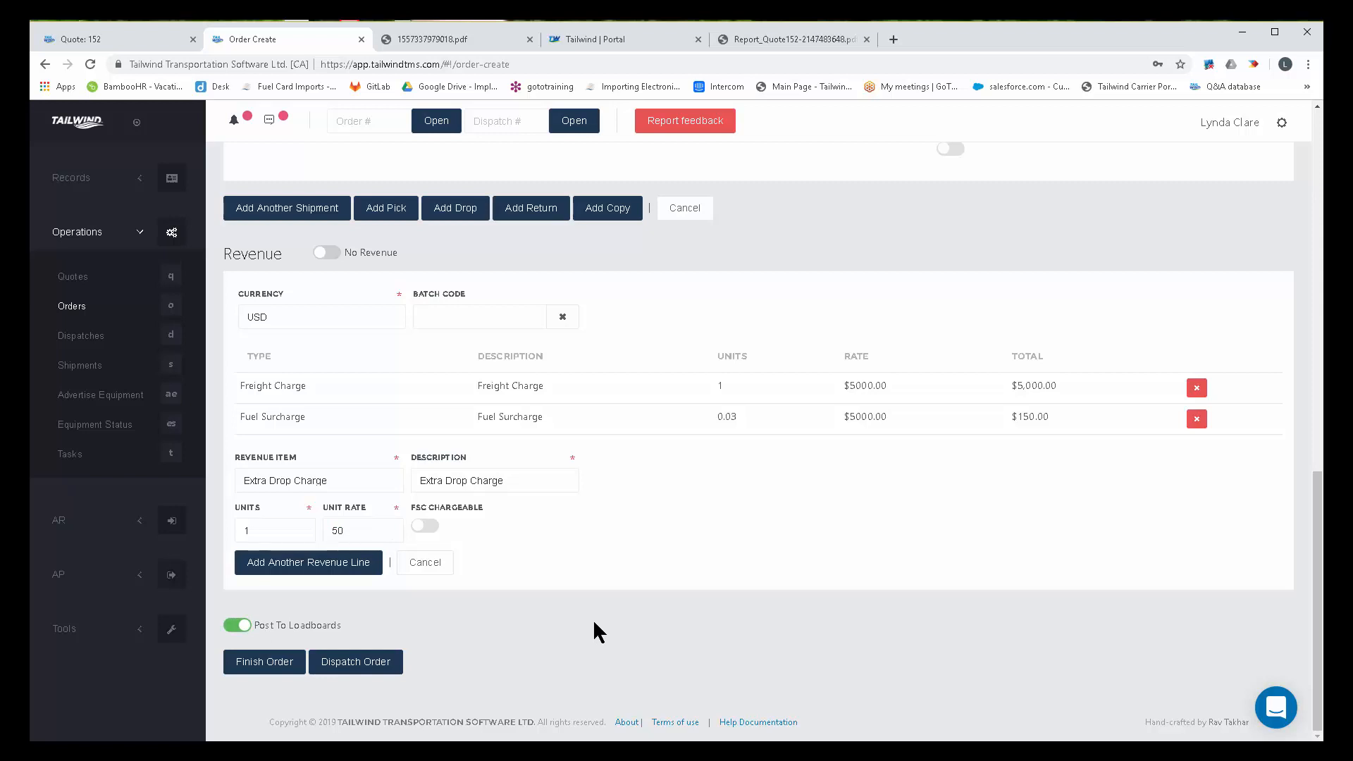
pyautogui.click(251, 631)
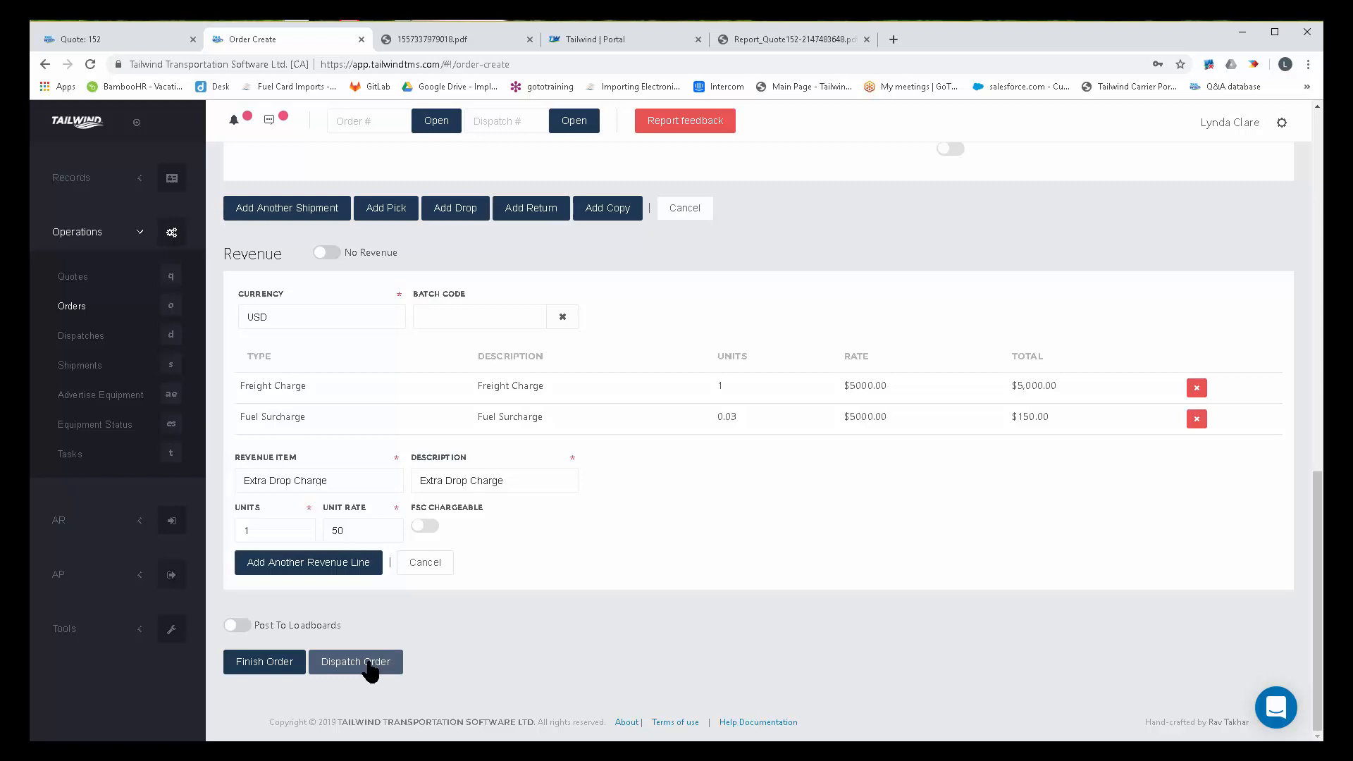
pyautogui.click(273, 666)
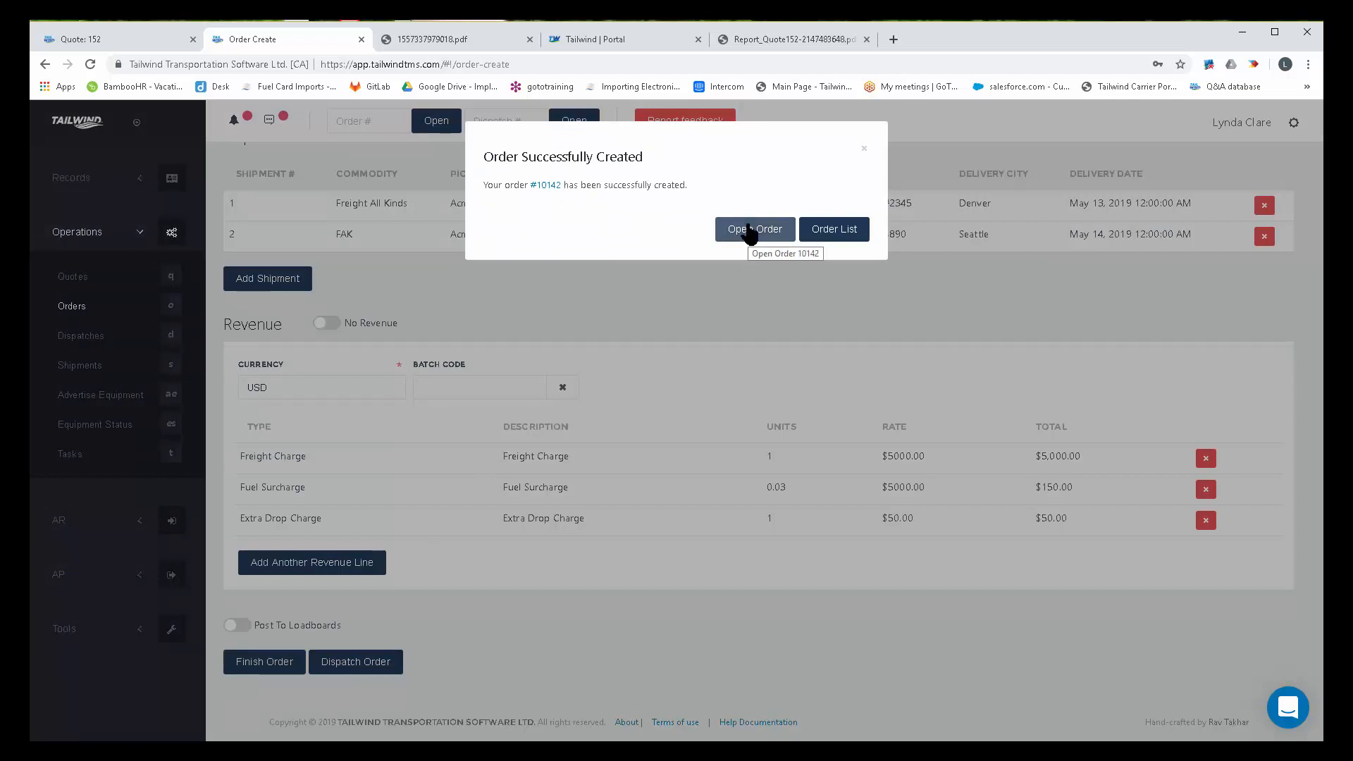
# Step: Go to the order list, widen the Delivery City column and open the new Acme order
pyautogui.click(836, 236)
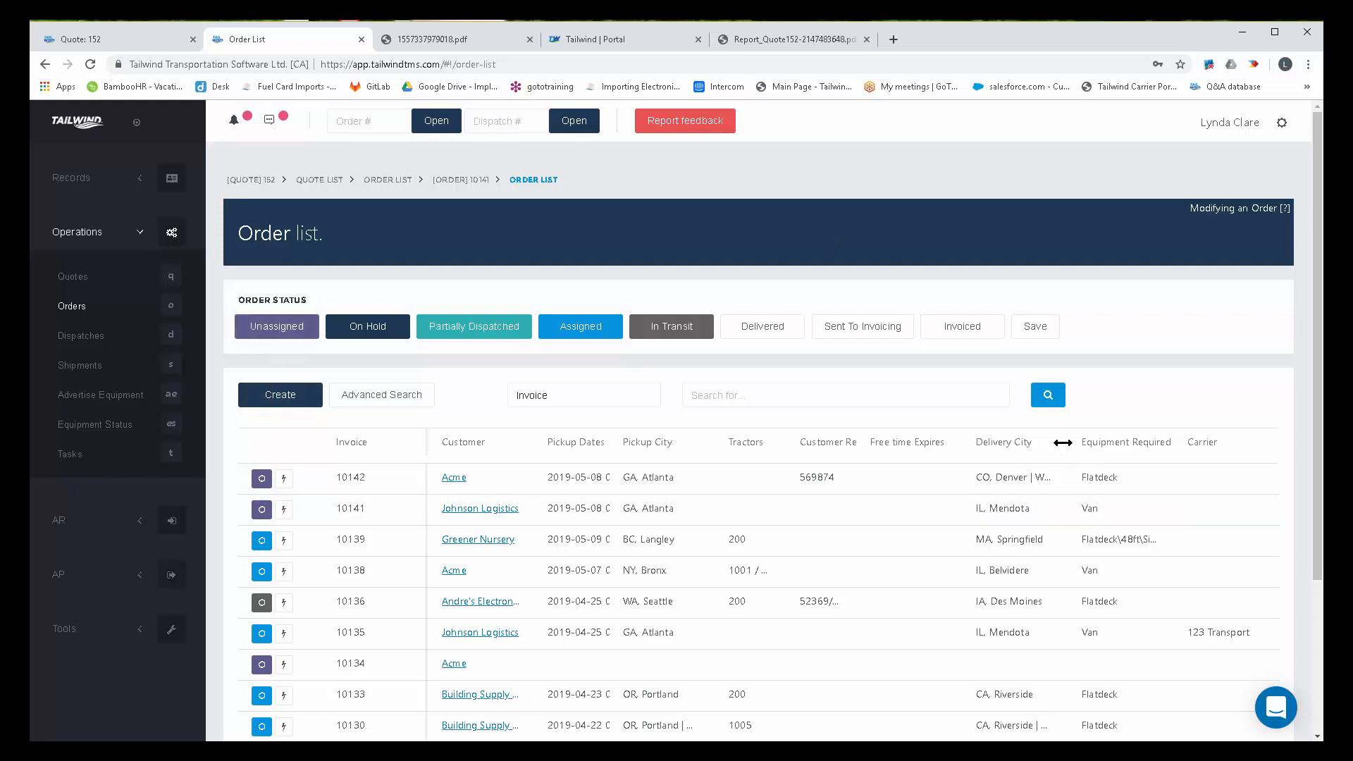
pyautogui.moveTo(1069, 442); pyautogui.dragTo(1133, 456)
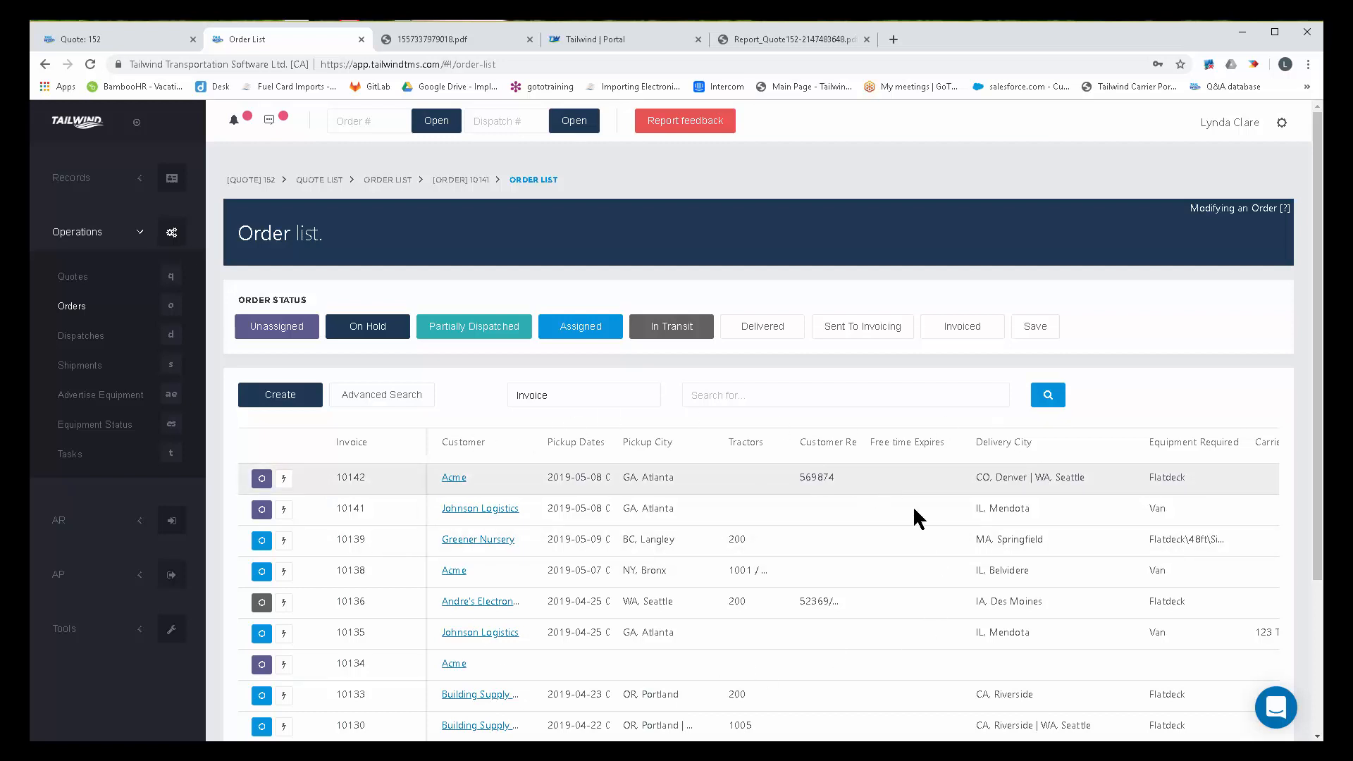
pyautogui.click(261, 479)
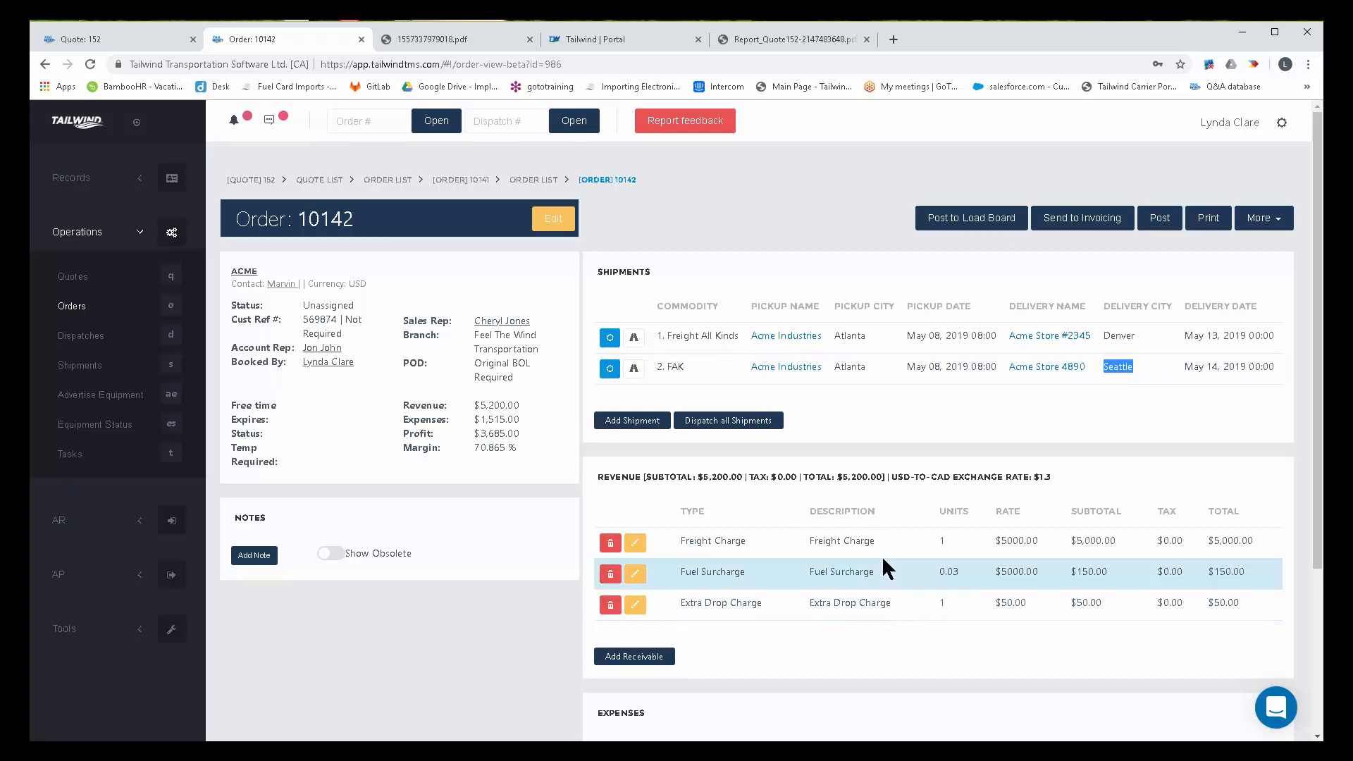
# Step: Open the printable invoice of the Acme order and examine both shipments' details and delivery cities
pyautogui.click(1212, 224)
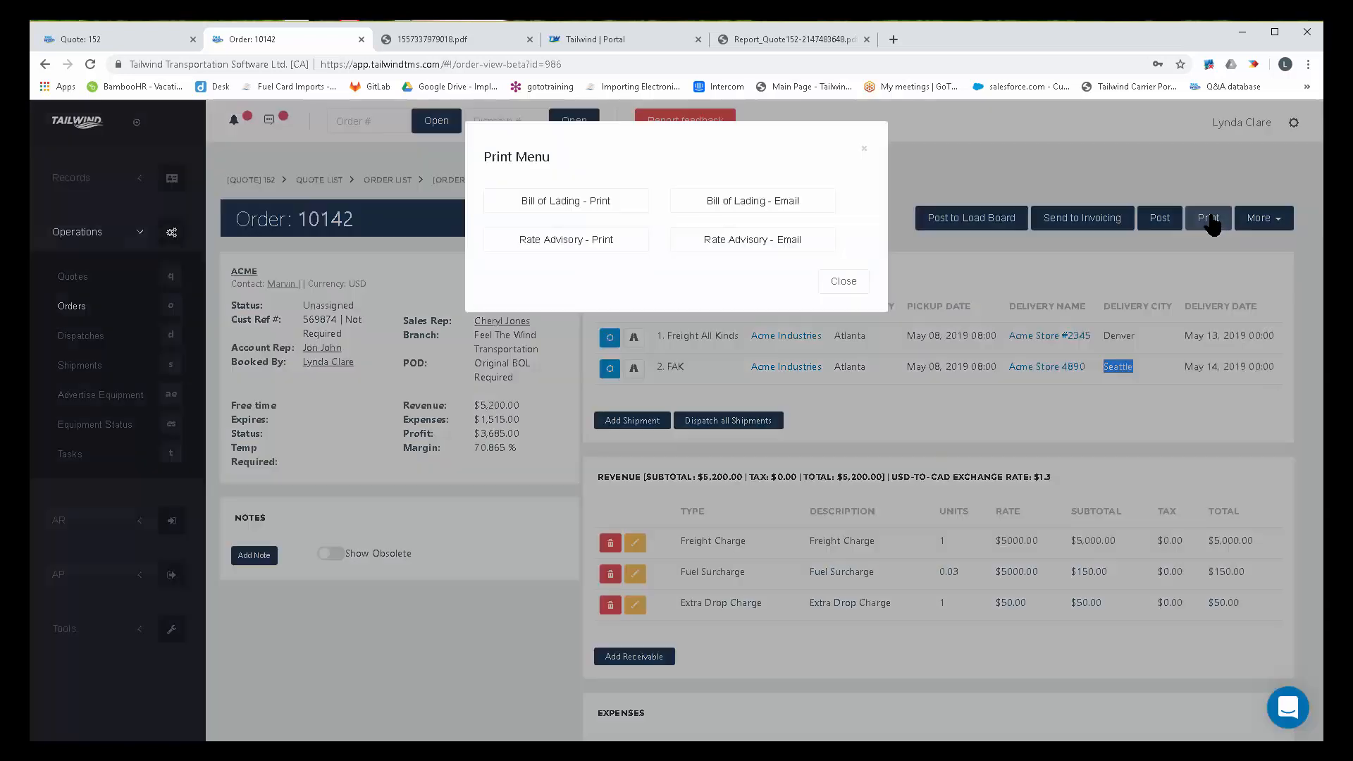
pyautogui.click(594, 194)
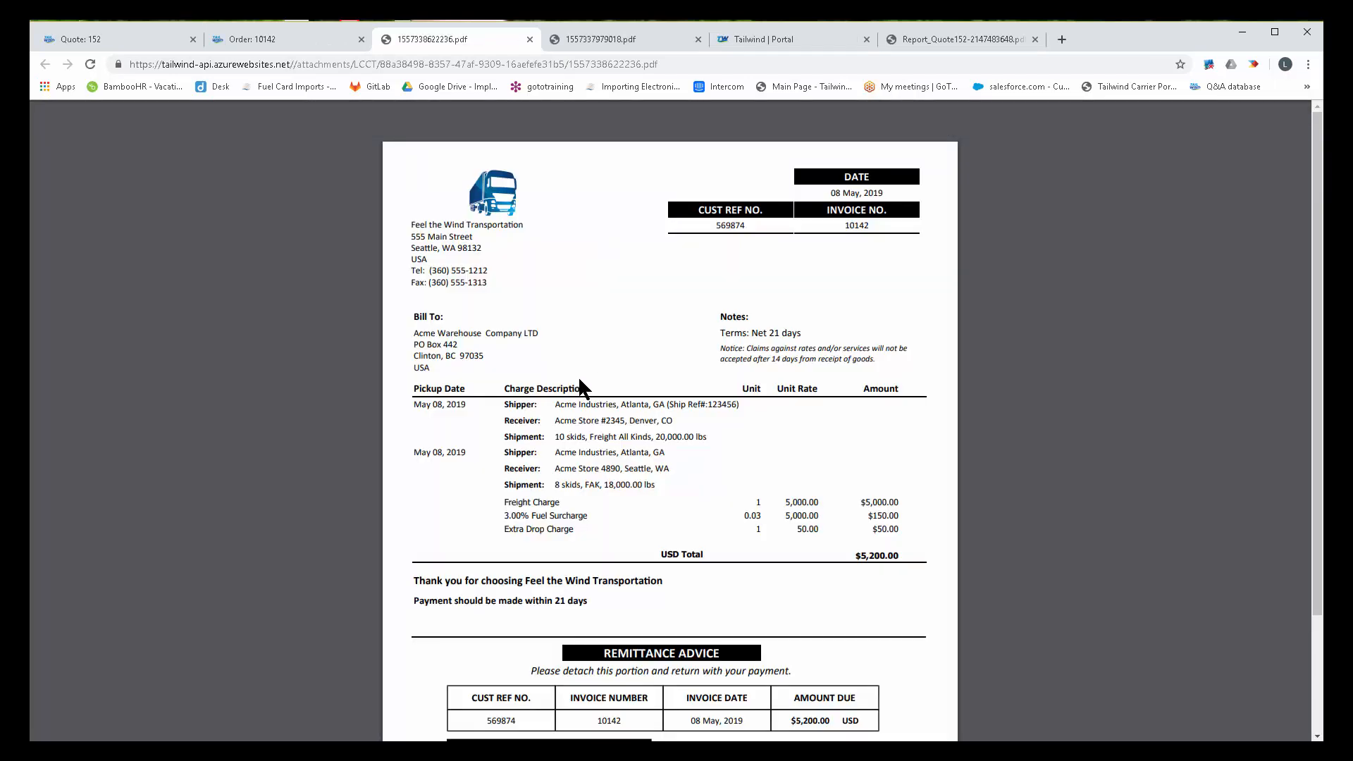
pyautogui.moveTo(583, 437); pyautogui.dragTo(557, 436)
pyautogui.moveTo(655, 423); pyautogui.dragTo(625, 412)
pyautogui.click(580, 486)
pyautogui.moveTo(650, 463); pyautogui.dragTo(624, 463)
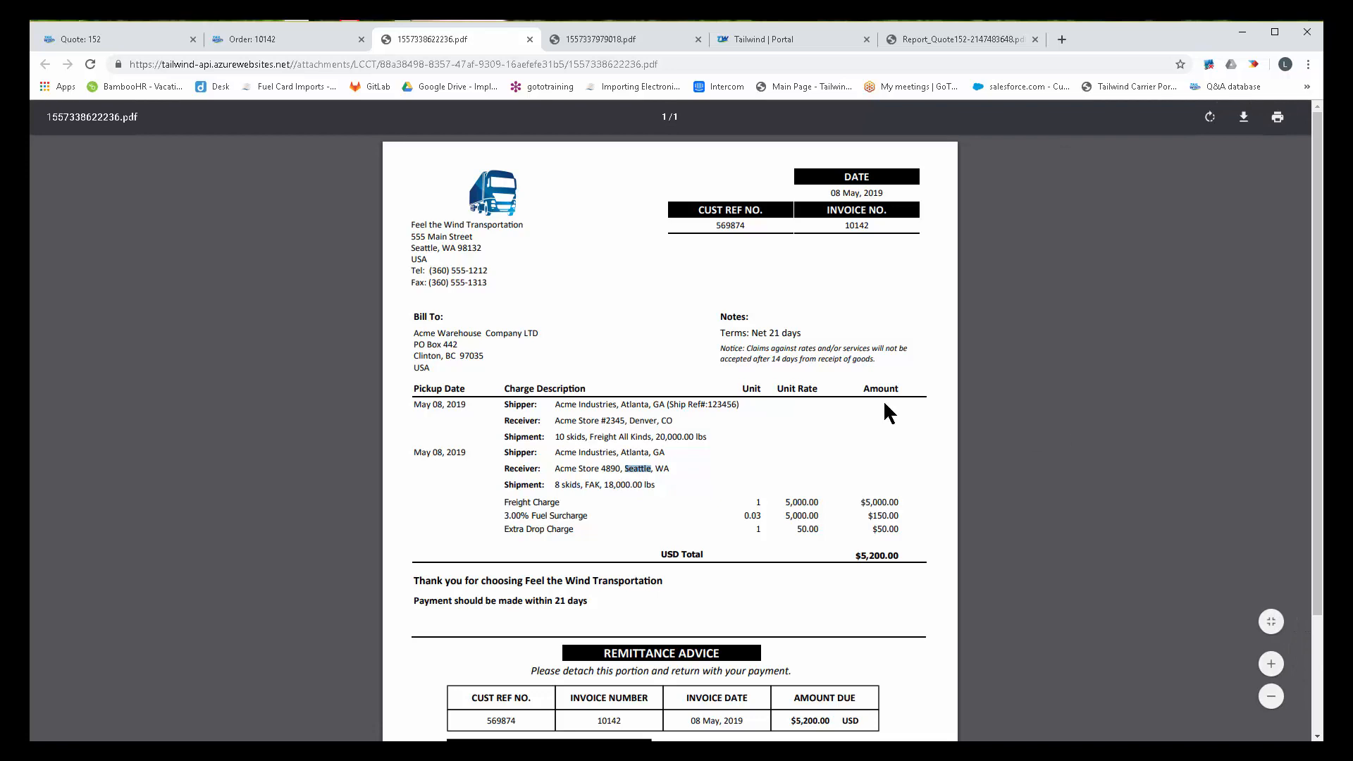
# Step: Return to the order page and open the unassigned Johnson Logistics order from the order list
pyautogui.click(305, 40)
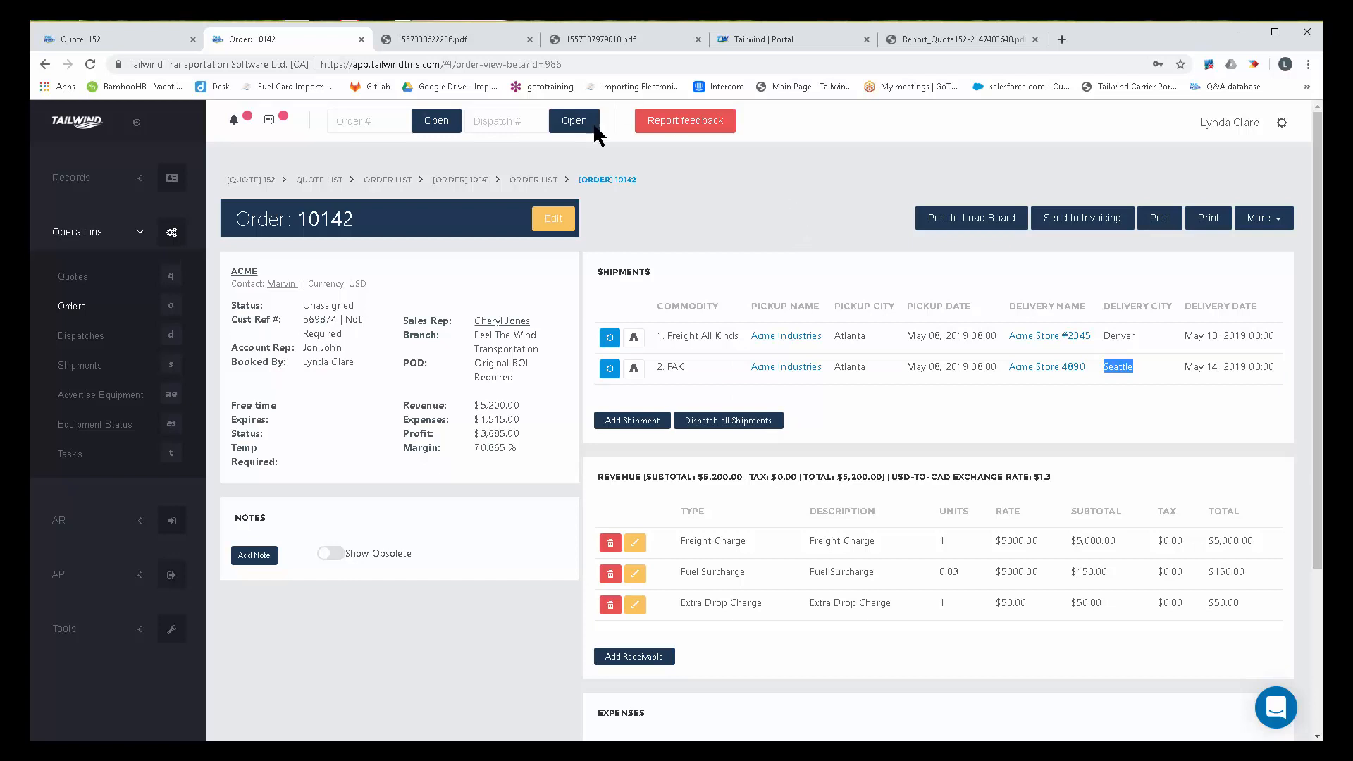
pyautogui.click(73, 307)
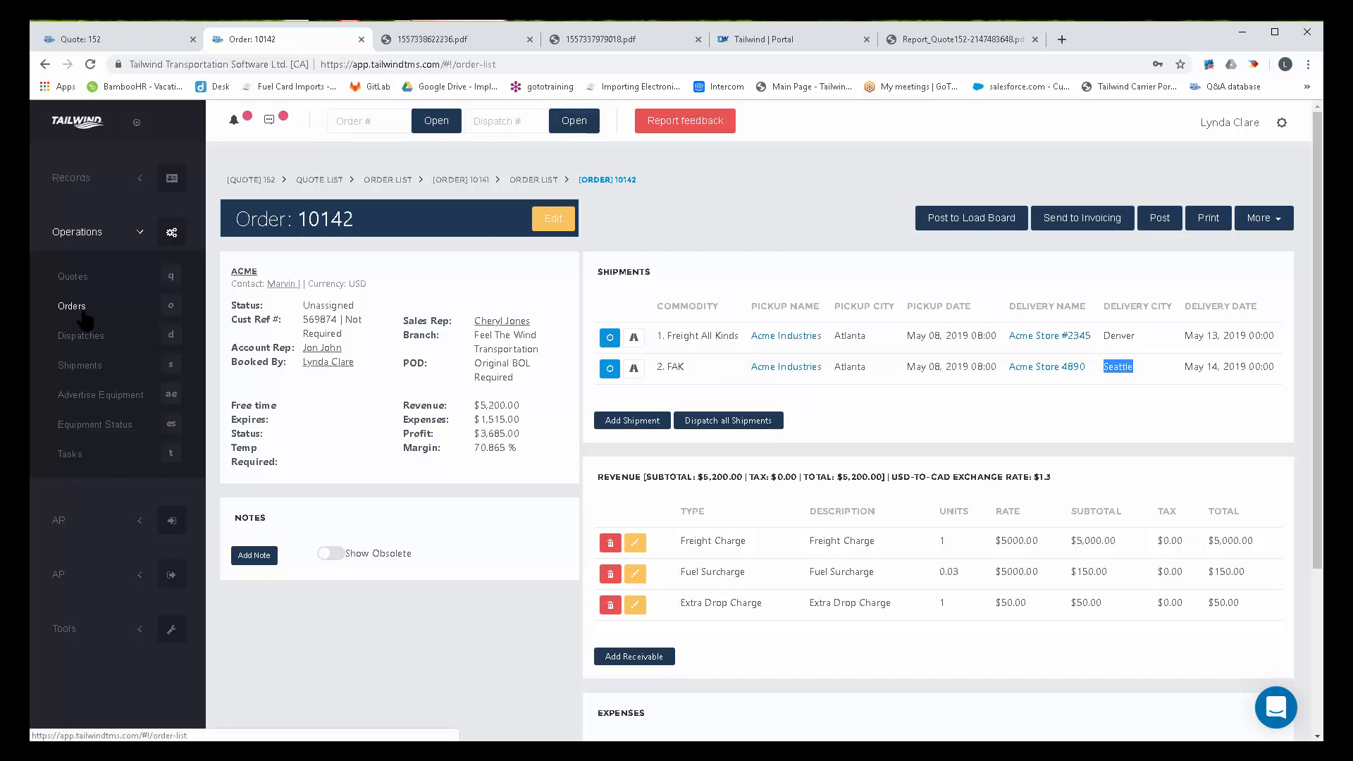
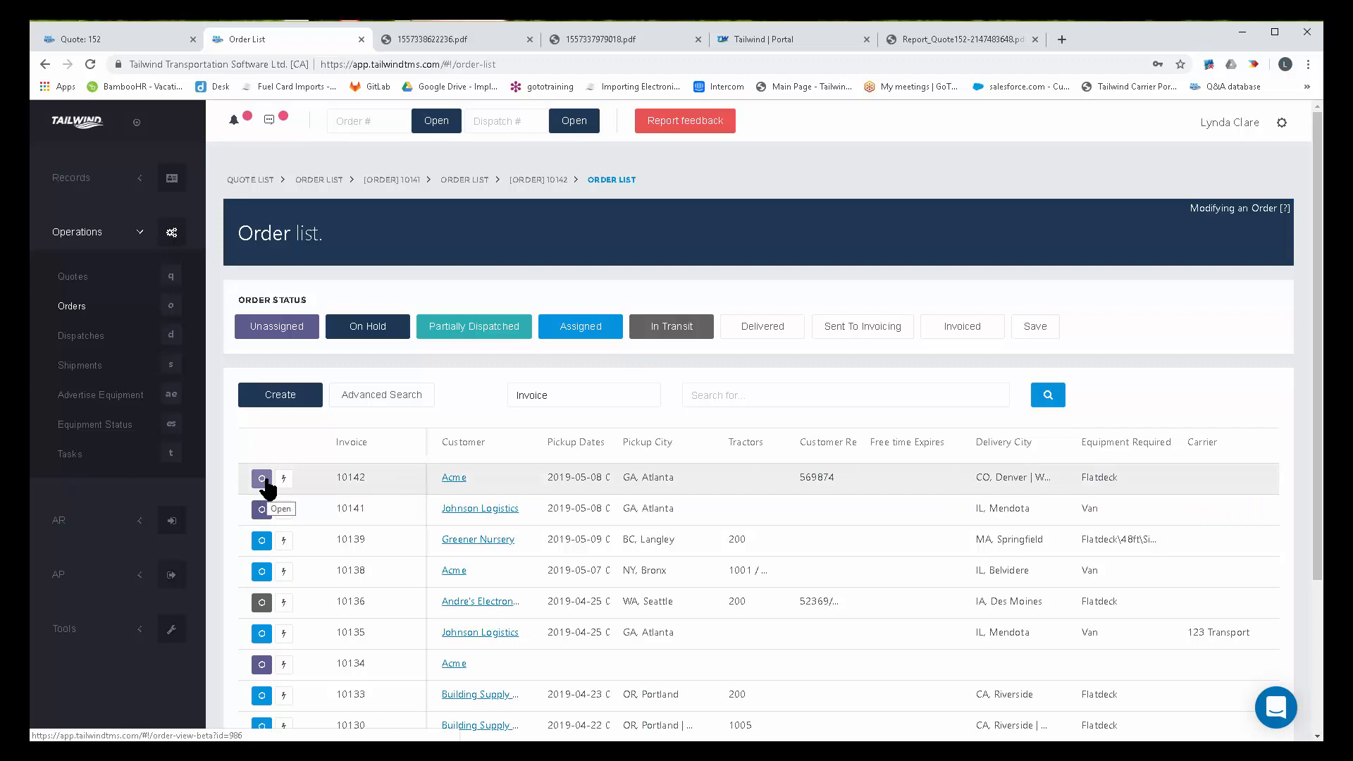
pyautogui.click(259, 509)
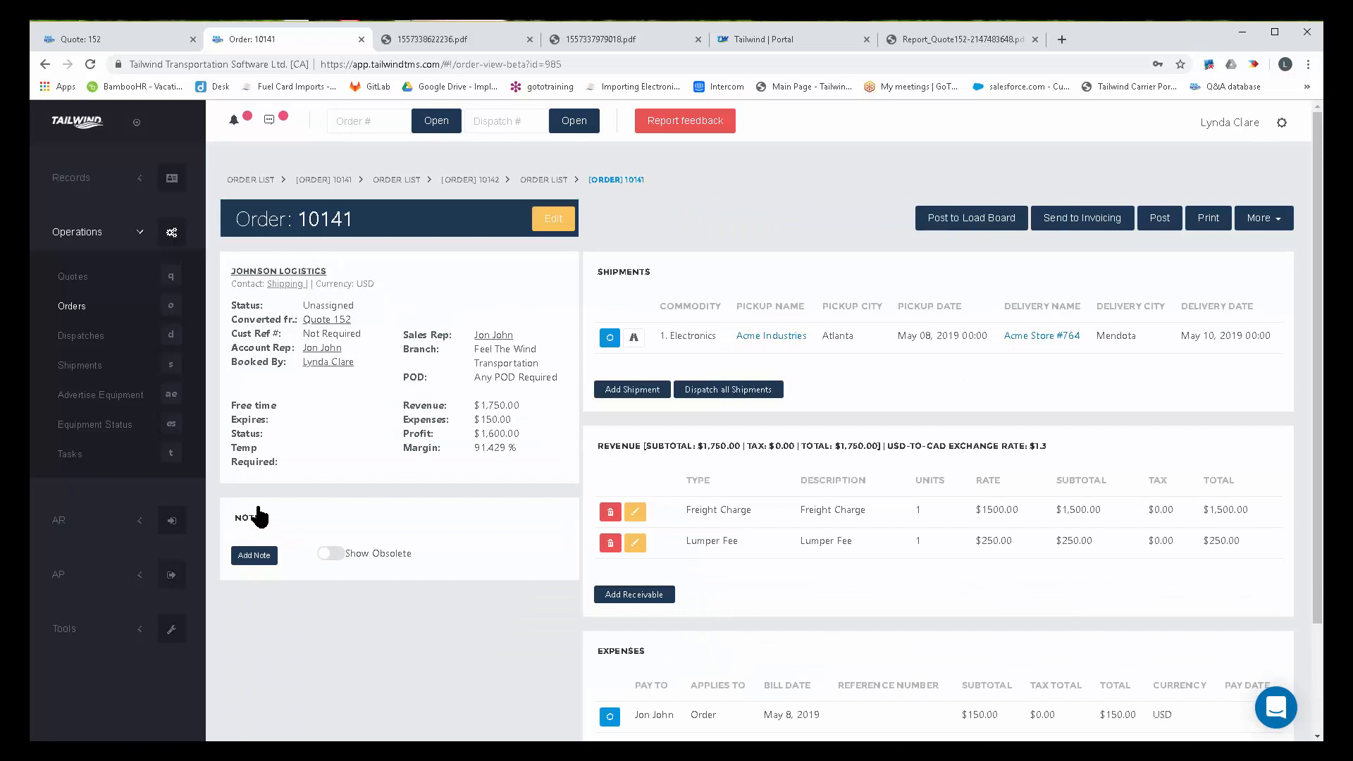
# Step: Dispatch all of the order's shipments to a new dispatch of type Brokered Carrier
pyautogui.click(713, 393)
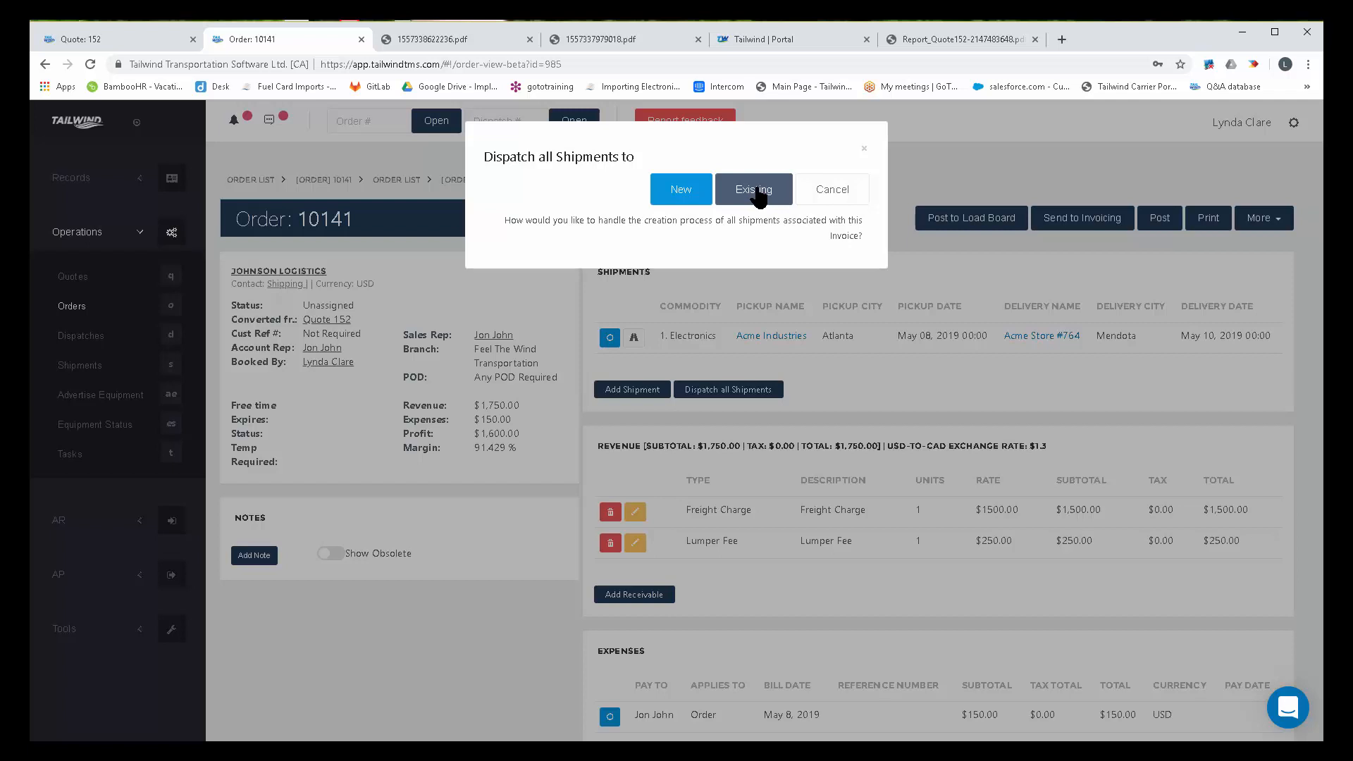
pyautogui.click(690, 196)
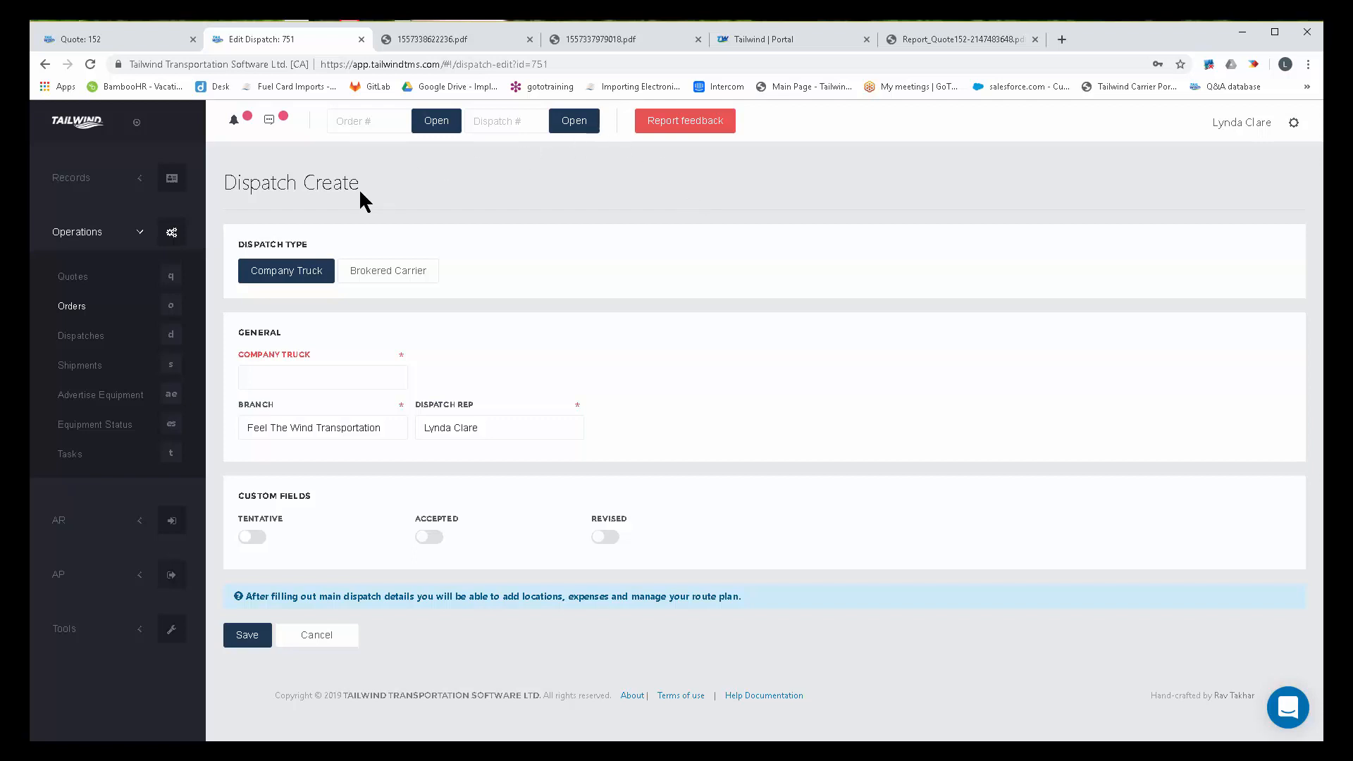
pyautogui.click(388, 272)
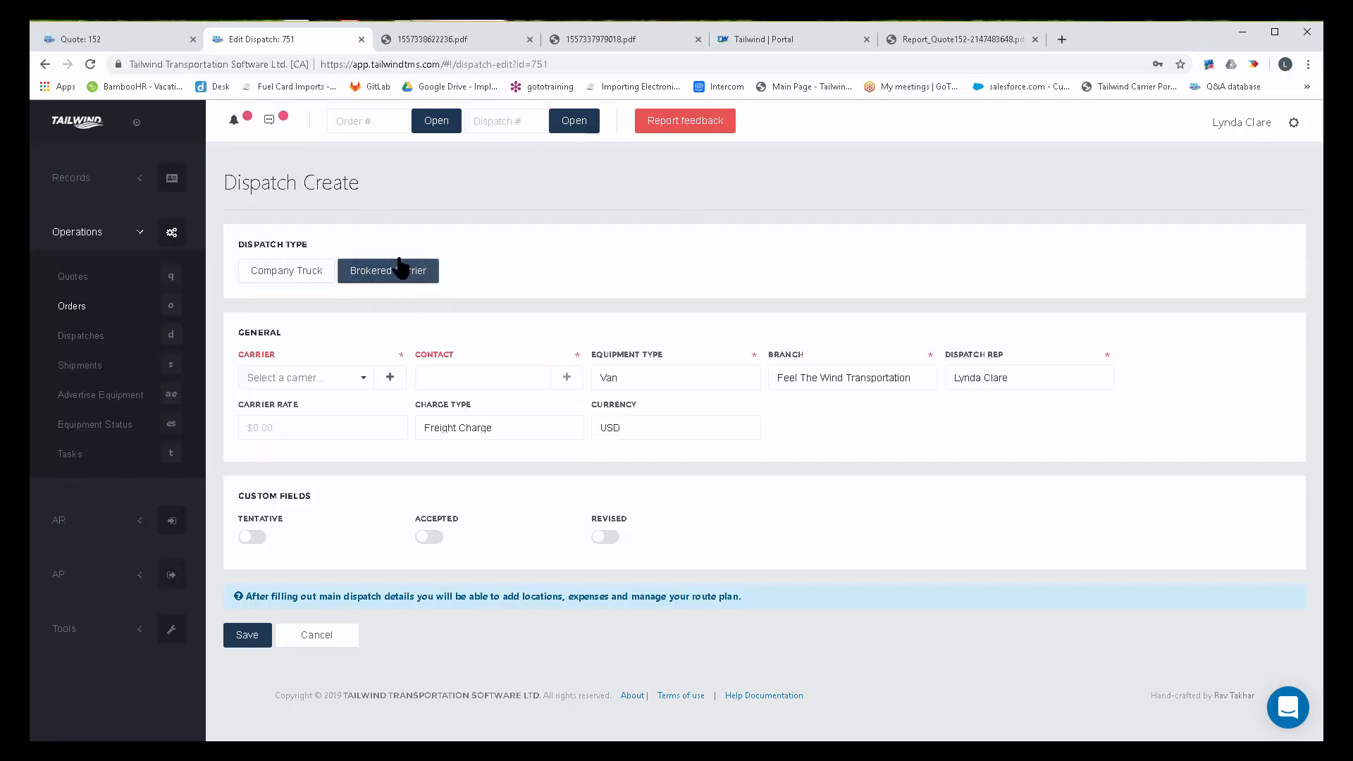
# Step: Assign 123 Transport as the dispatch's carrier and choose the first listed carrier contact
pyautogui.click(363, 384)
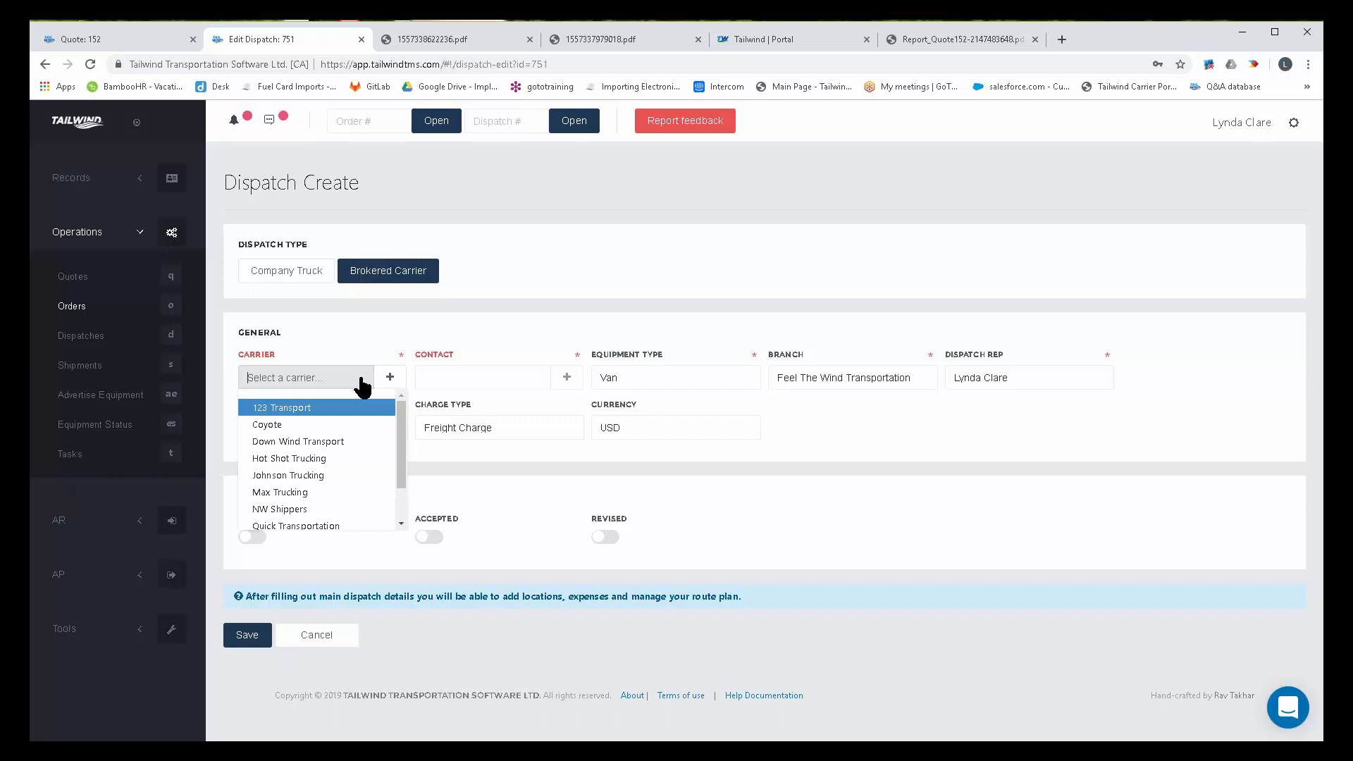
pyautogui.click(319, 409)
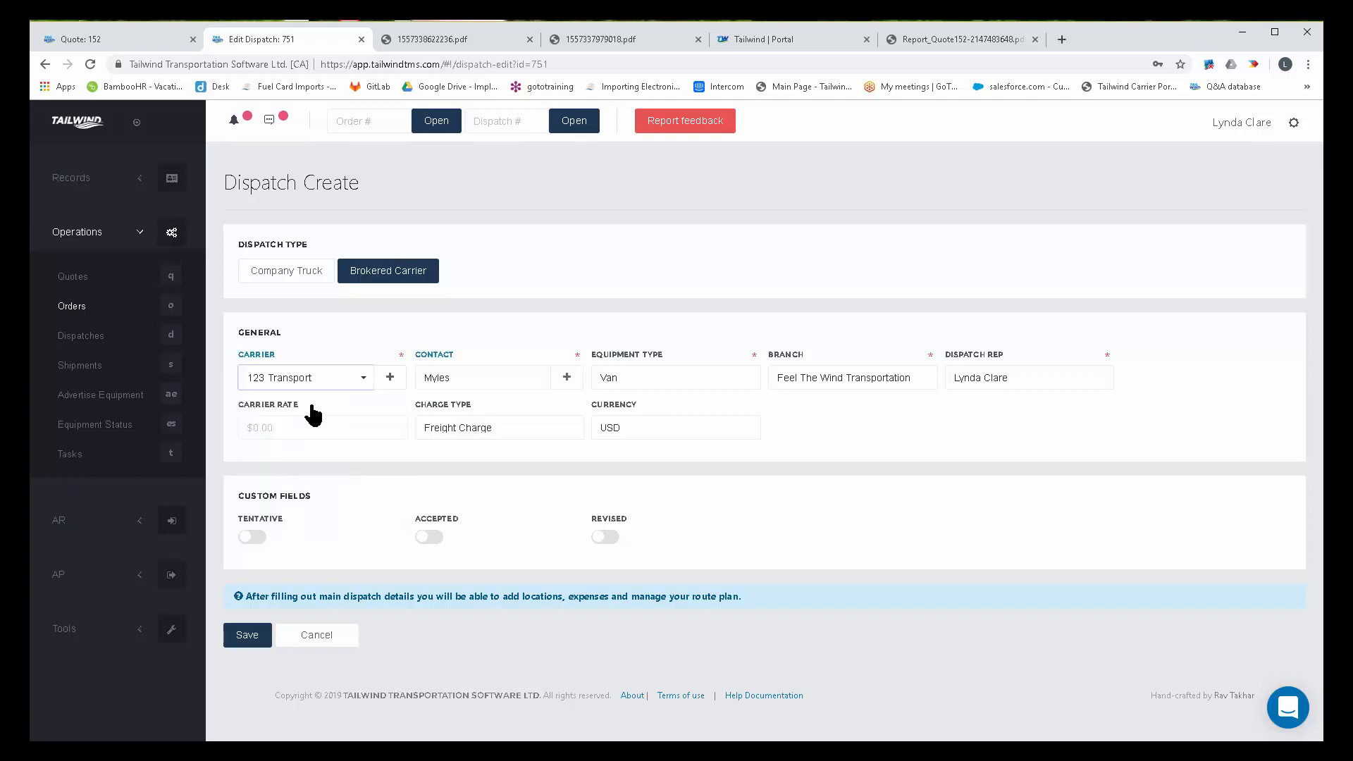
pyautogui.click(485, 381)
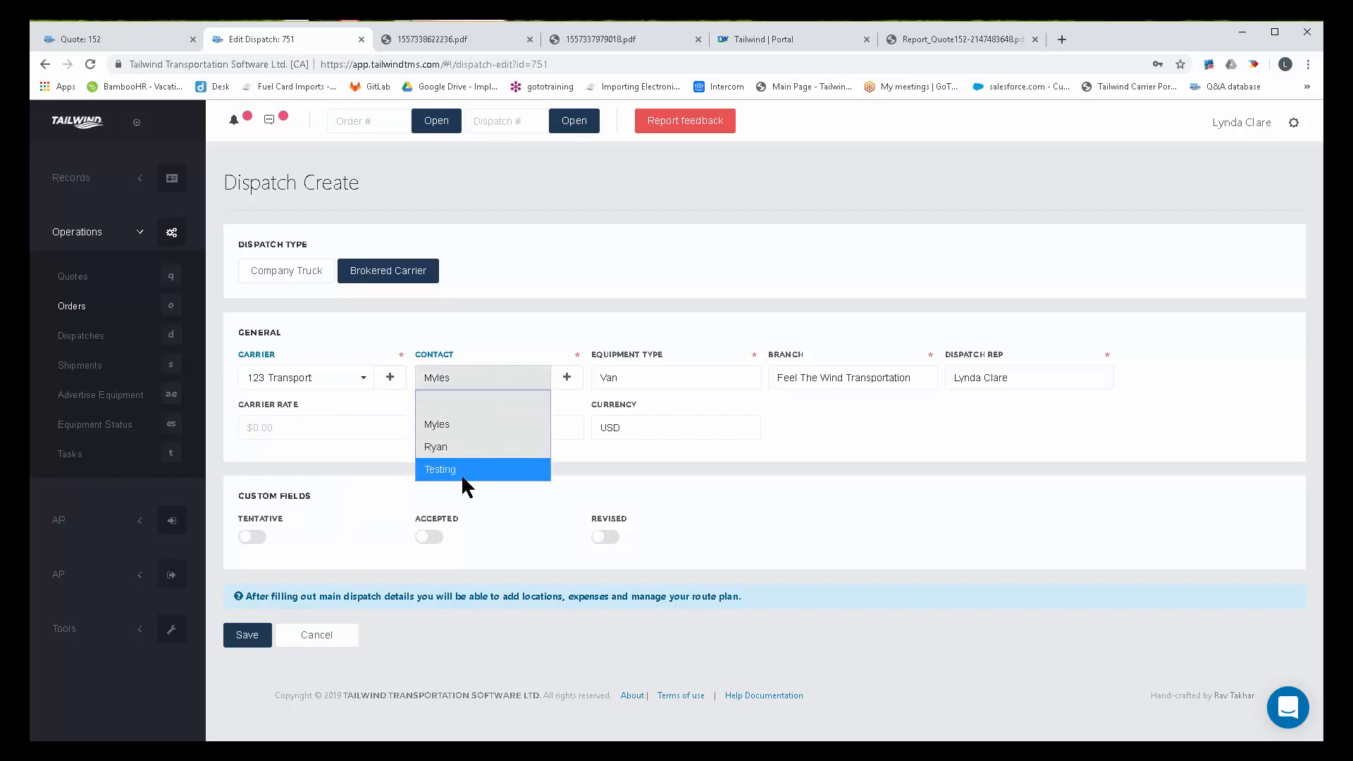
pyautogui.click(451, 422)
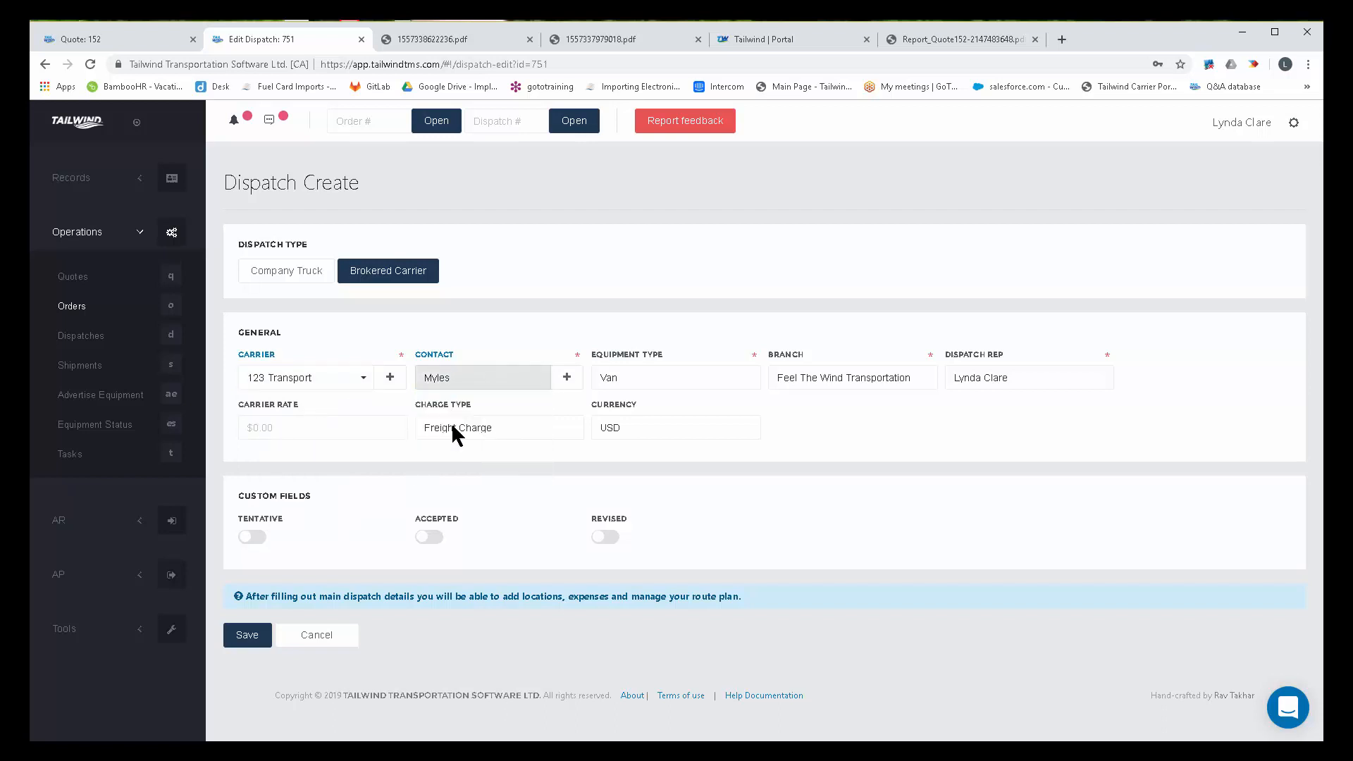
# Step: Set the carrier rate to 1500.00 with charge type Brokered Carrier Expense and save the dispatch
pyautogui.click(290, 428)
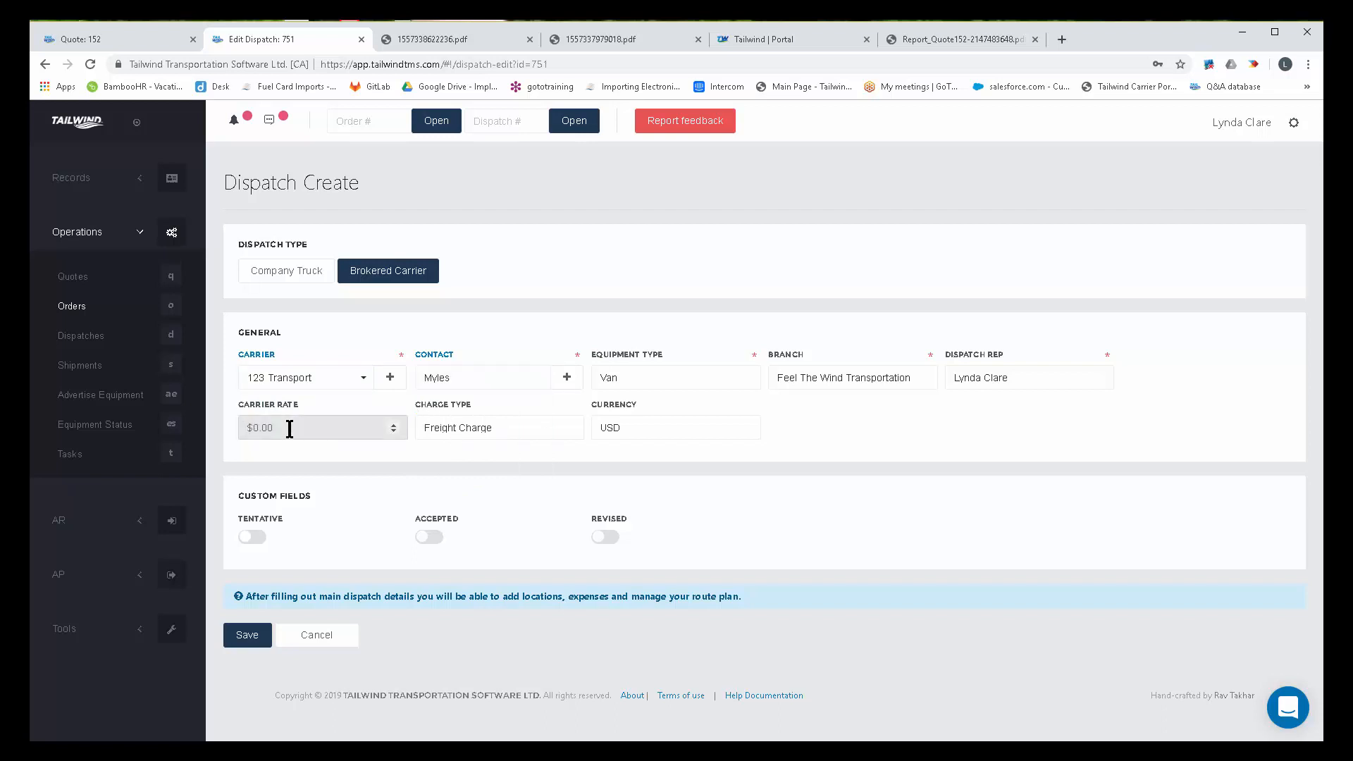
pyautogui.write('1500.00')
pyautogui.click(501, 432)
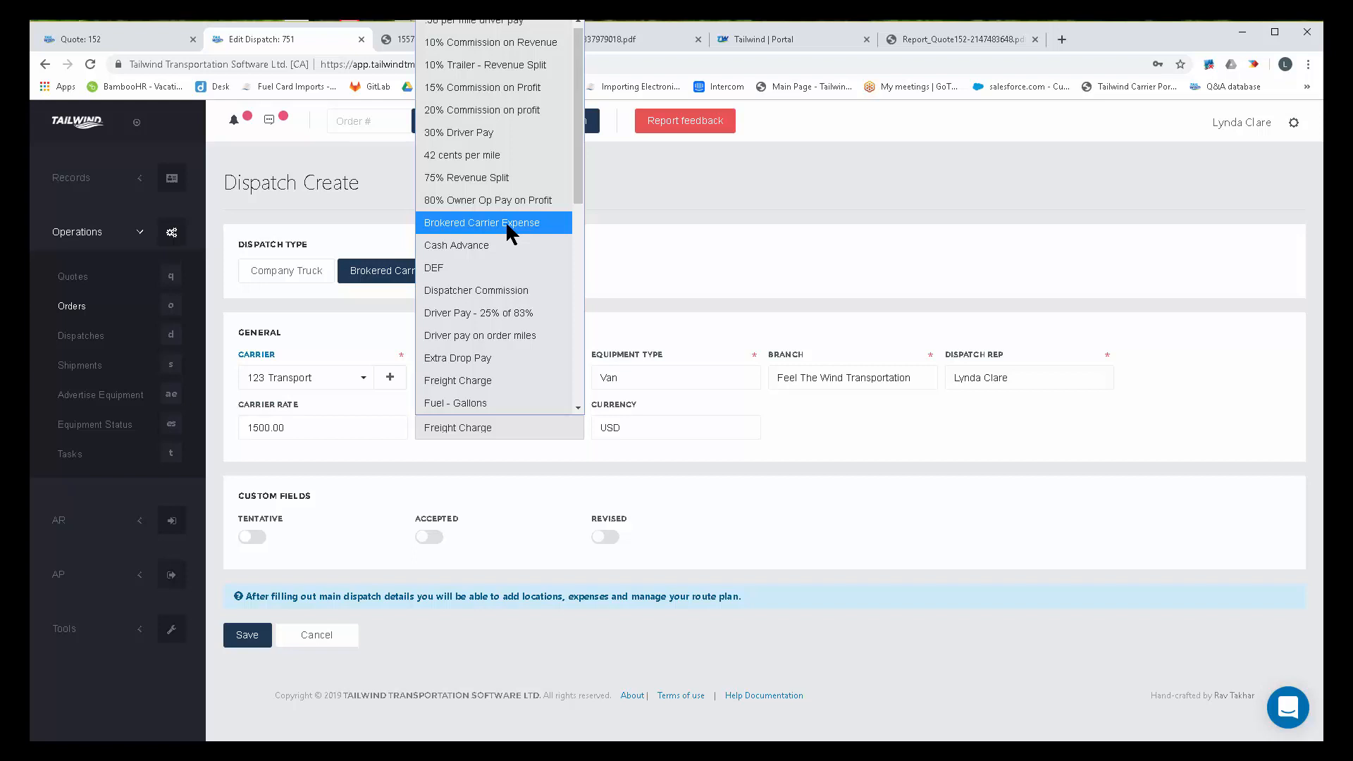
pyautogui.click(508, 222)
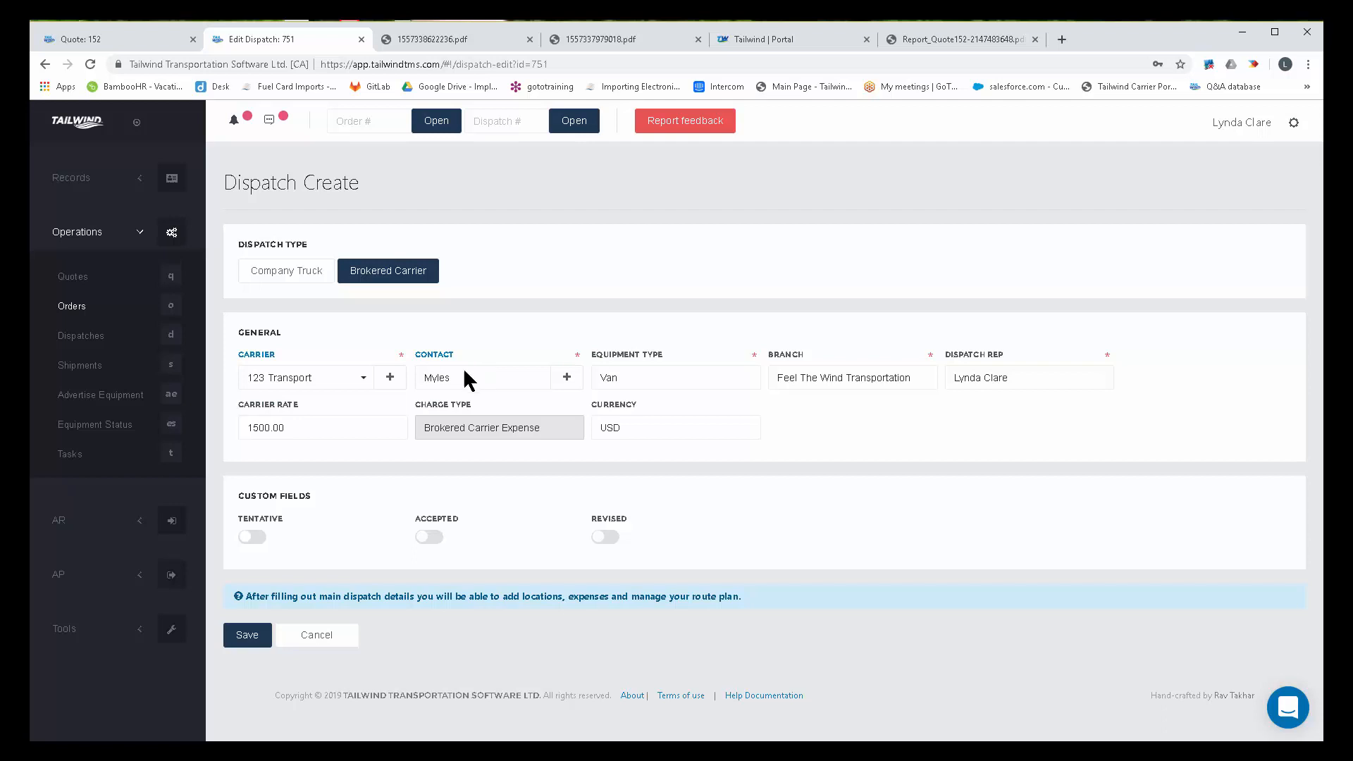
pyautogui.click(257, 635)
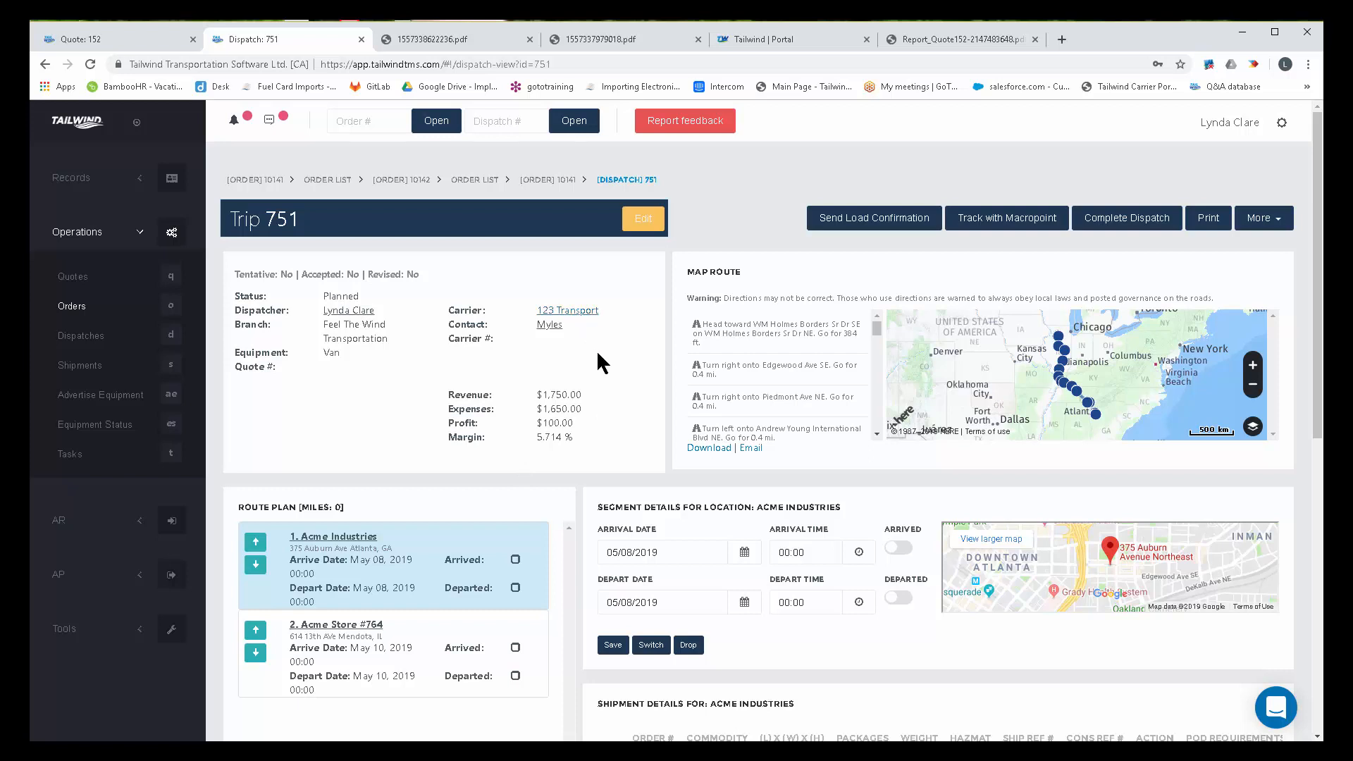
# Step: Start a new note on the dispatch with the note type Dispatch: Load Instruction
pyautogui.scroll(-2, 599, 352)
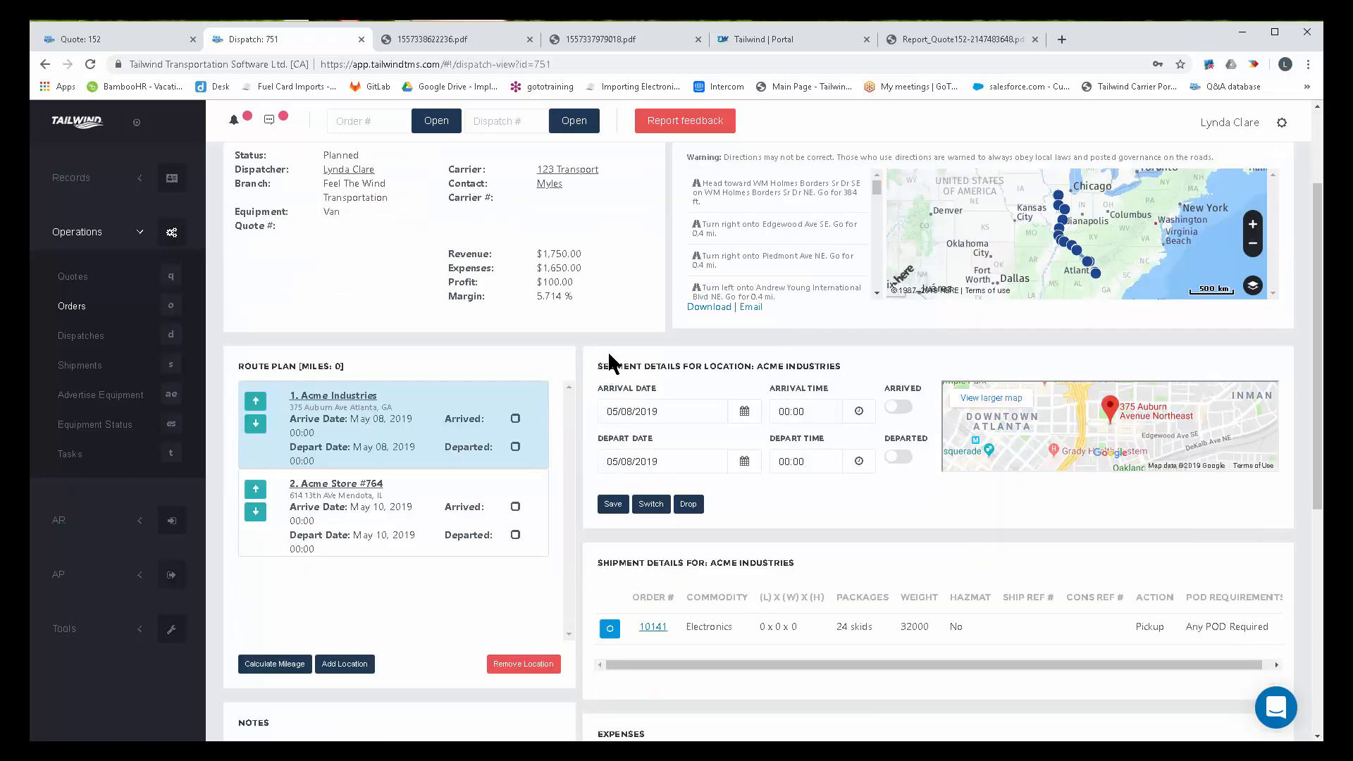
pyautogui.moveTo(242, 366); pyautogui.dragTo(344, 366)
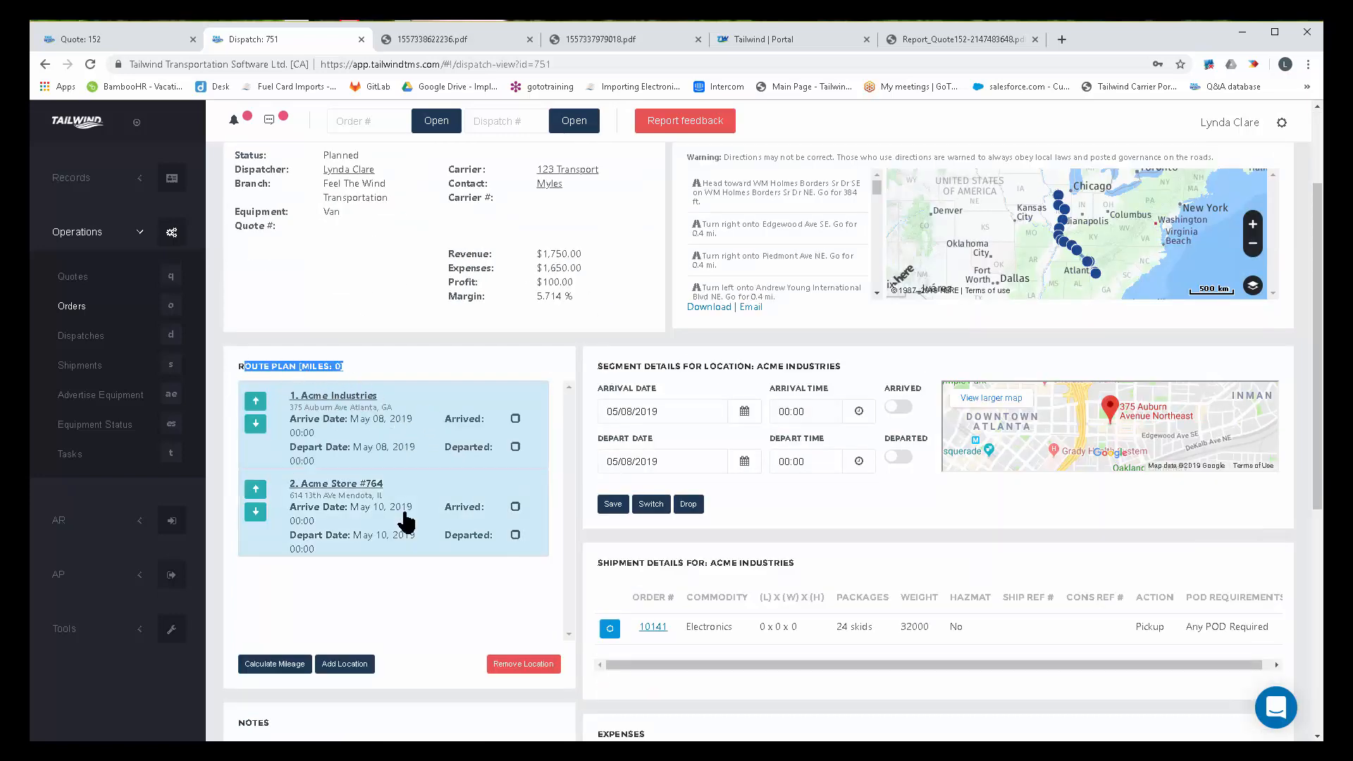
pyautogui.scroll(-2, 409, 312)
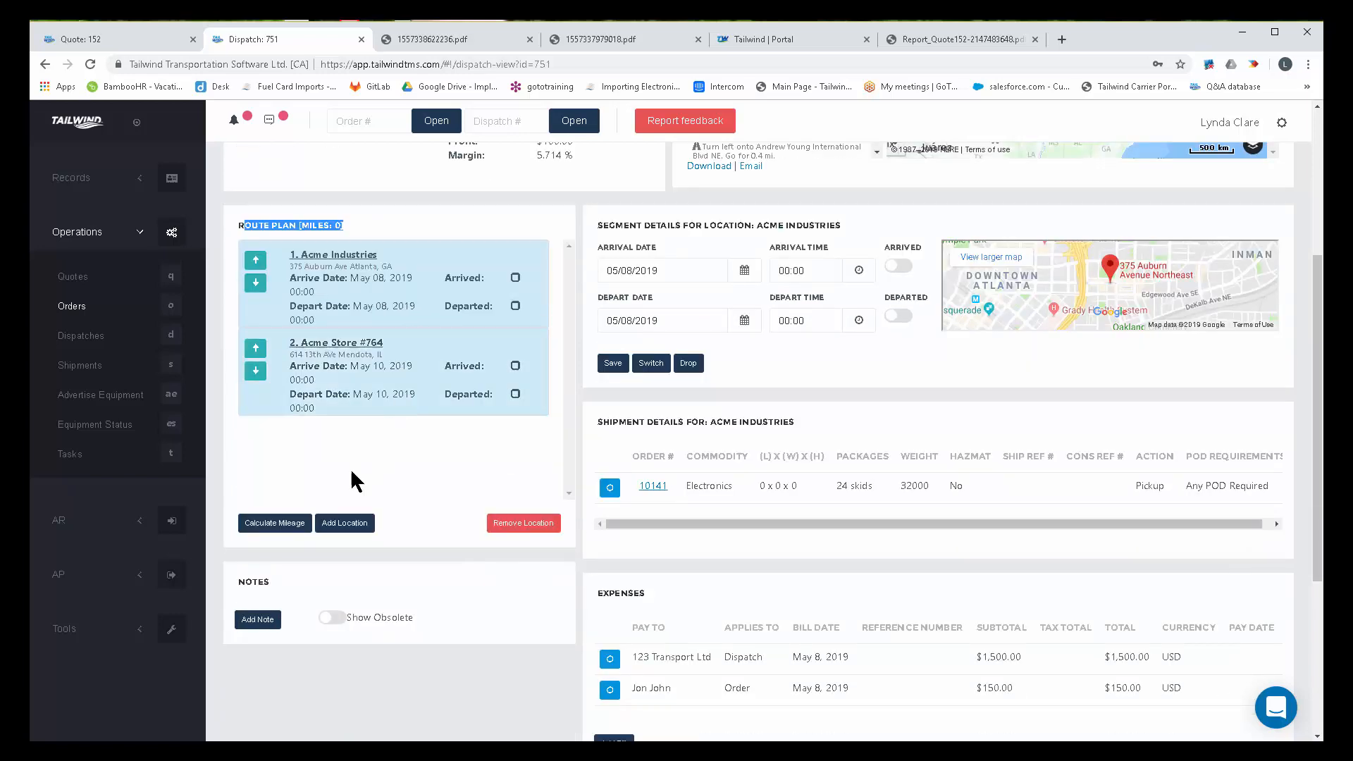
pyautogui.moveTo(278, 582); pyautogui.dragTo(233, 583)
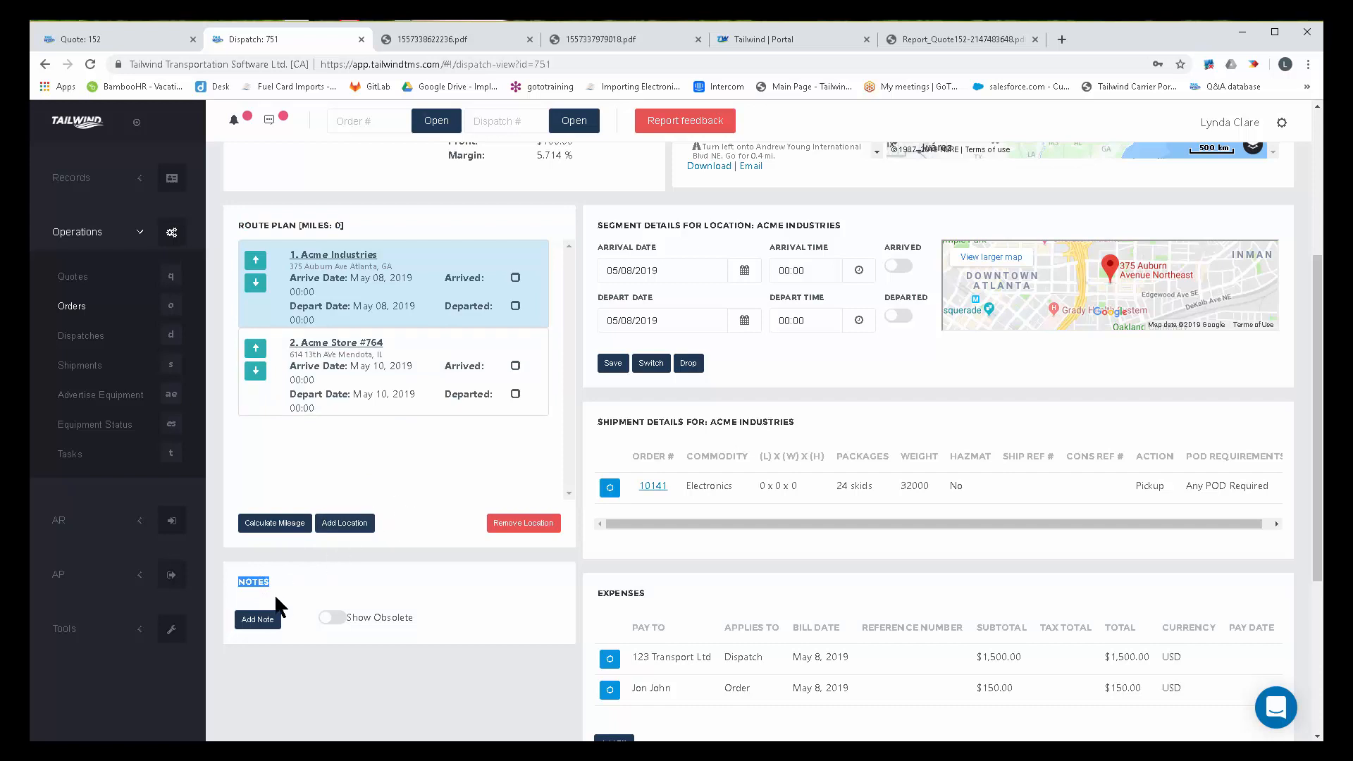
pyautogui.click(261, 621)
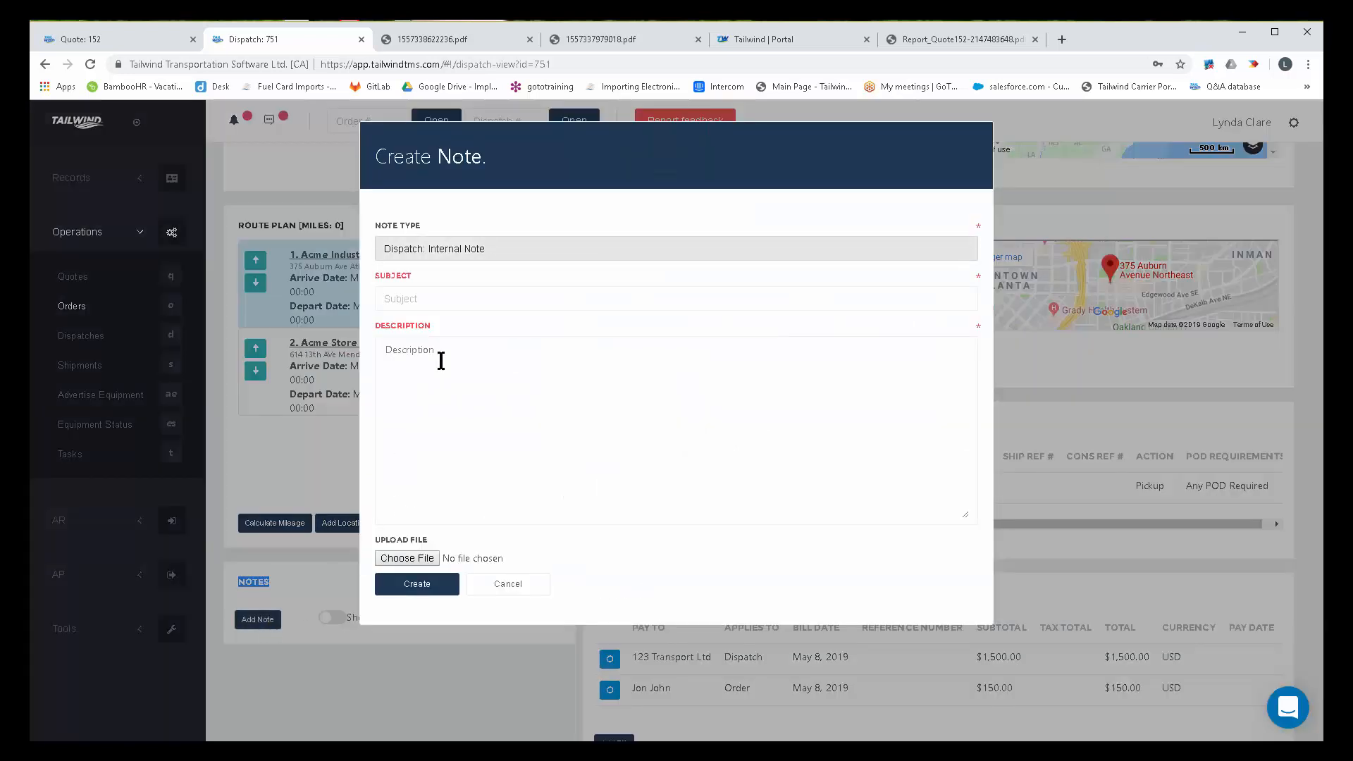
pyautogui.click(521, 252)
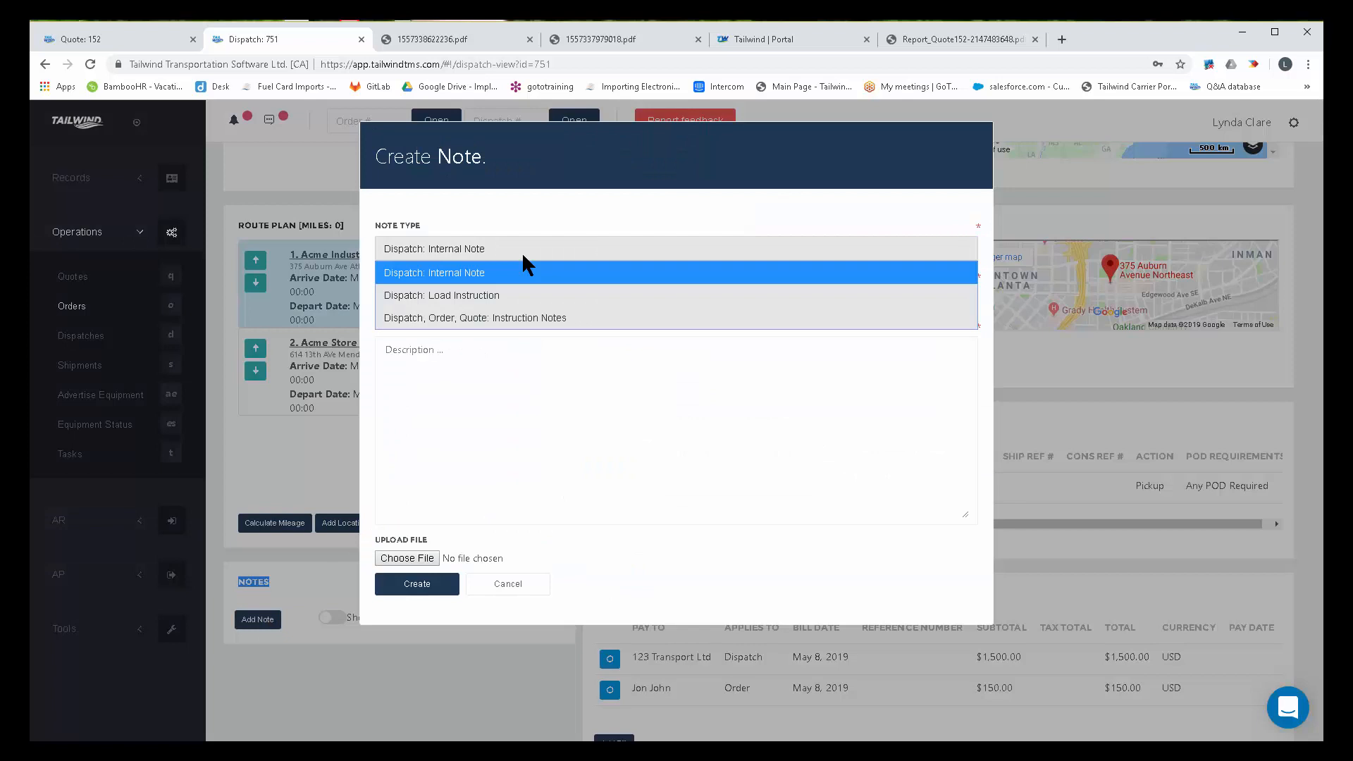
pyautogui.click(483, 296)
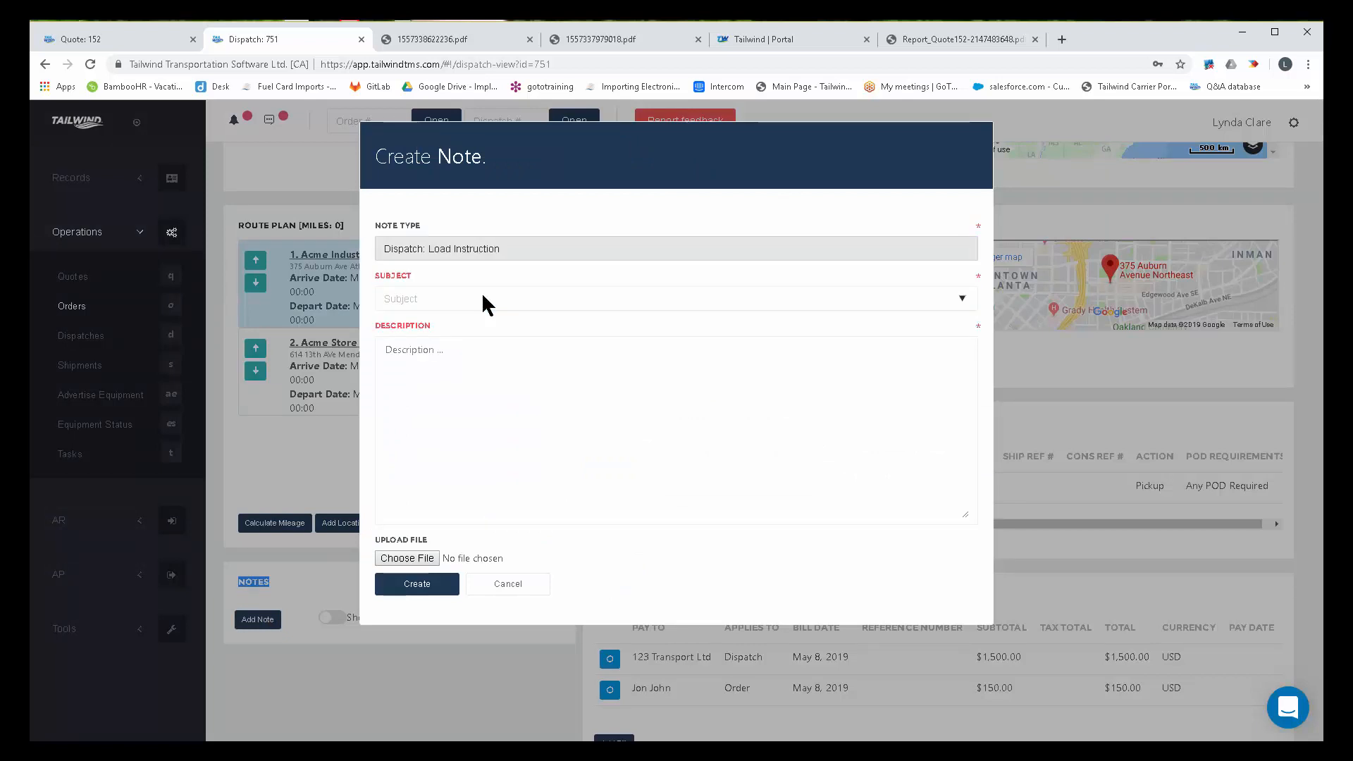
# Step: Enter INSTRUCTIONS as the subject of the load instruction note
pyautogui.click(482, 298)
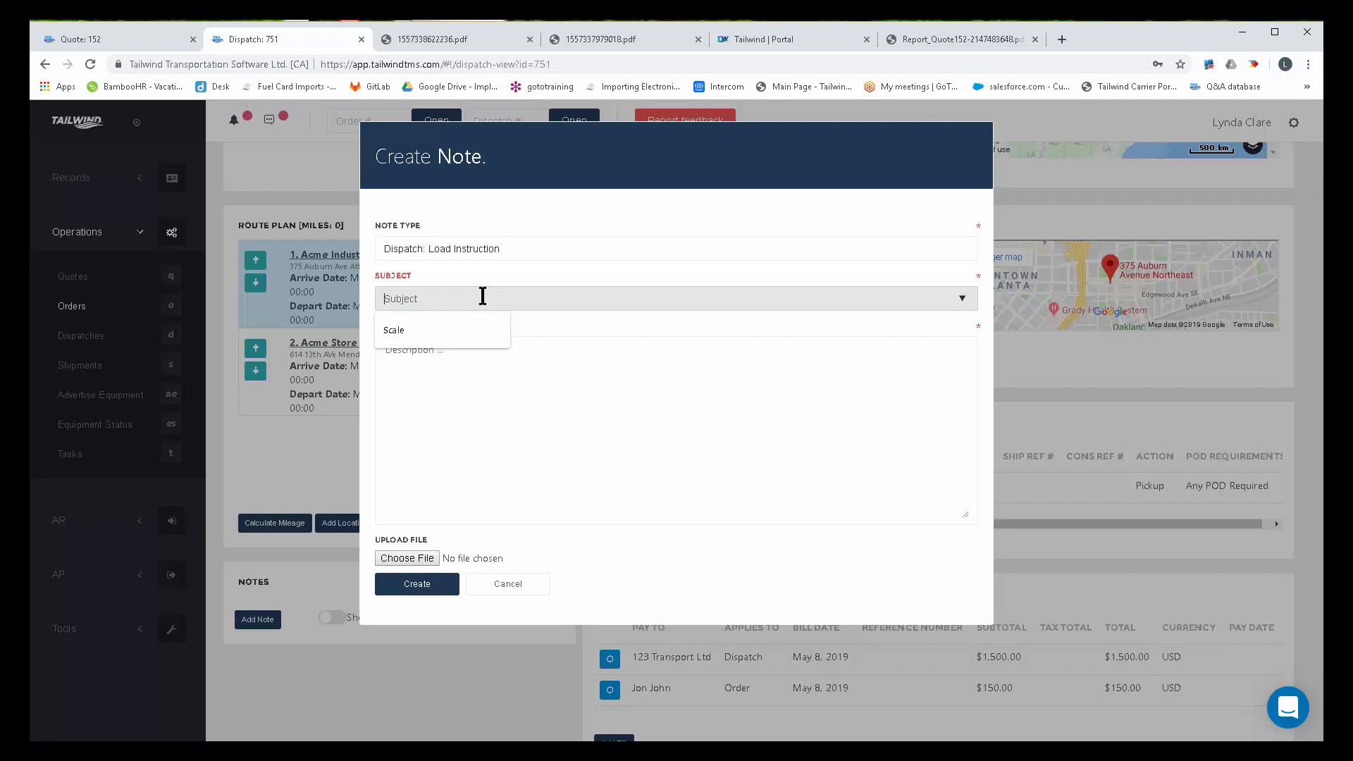
pyautogui.write('INST')
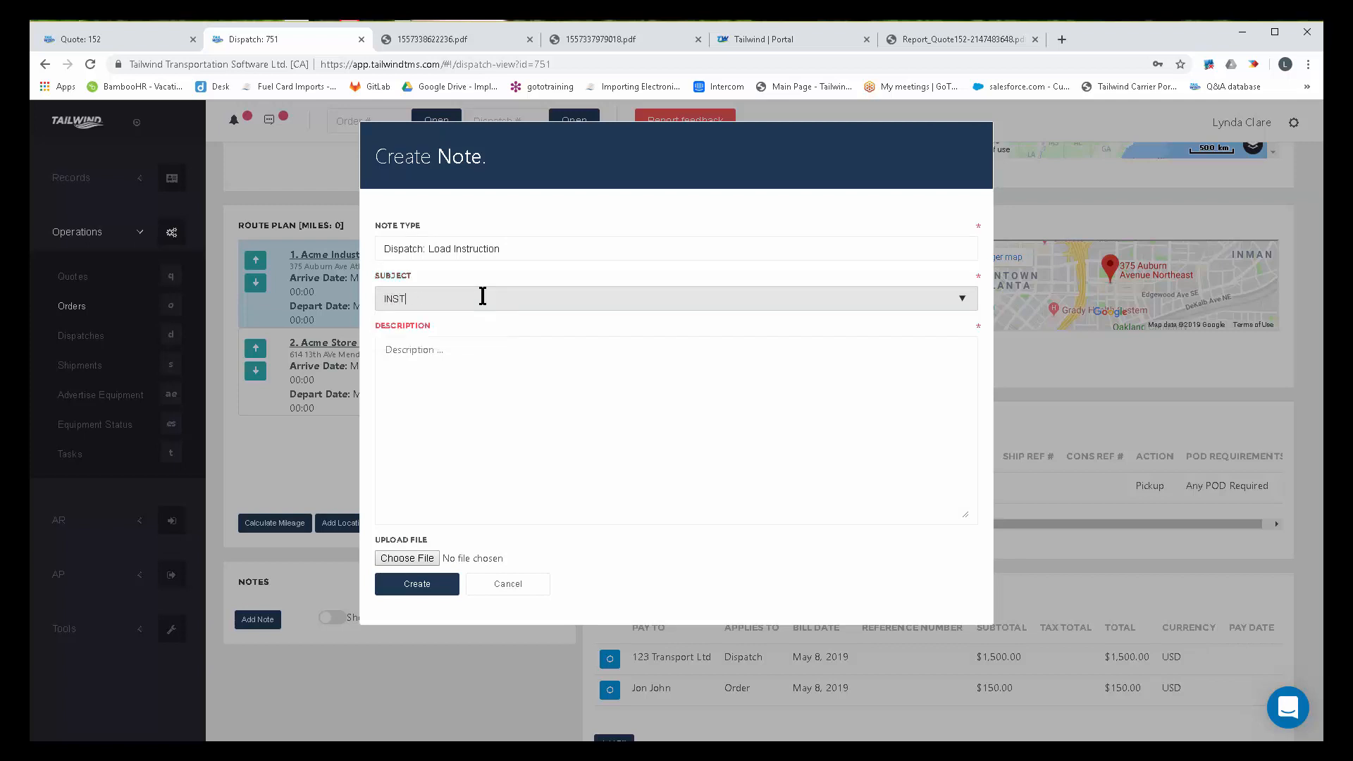
pyautogui.write('GRUCTIONS')
pyautogui.press('Tab')
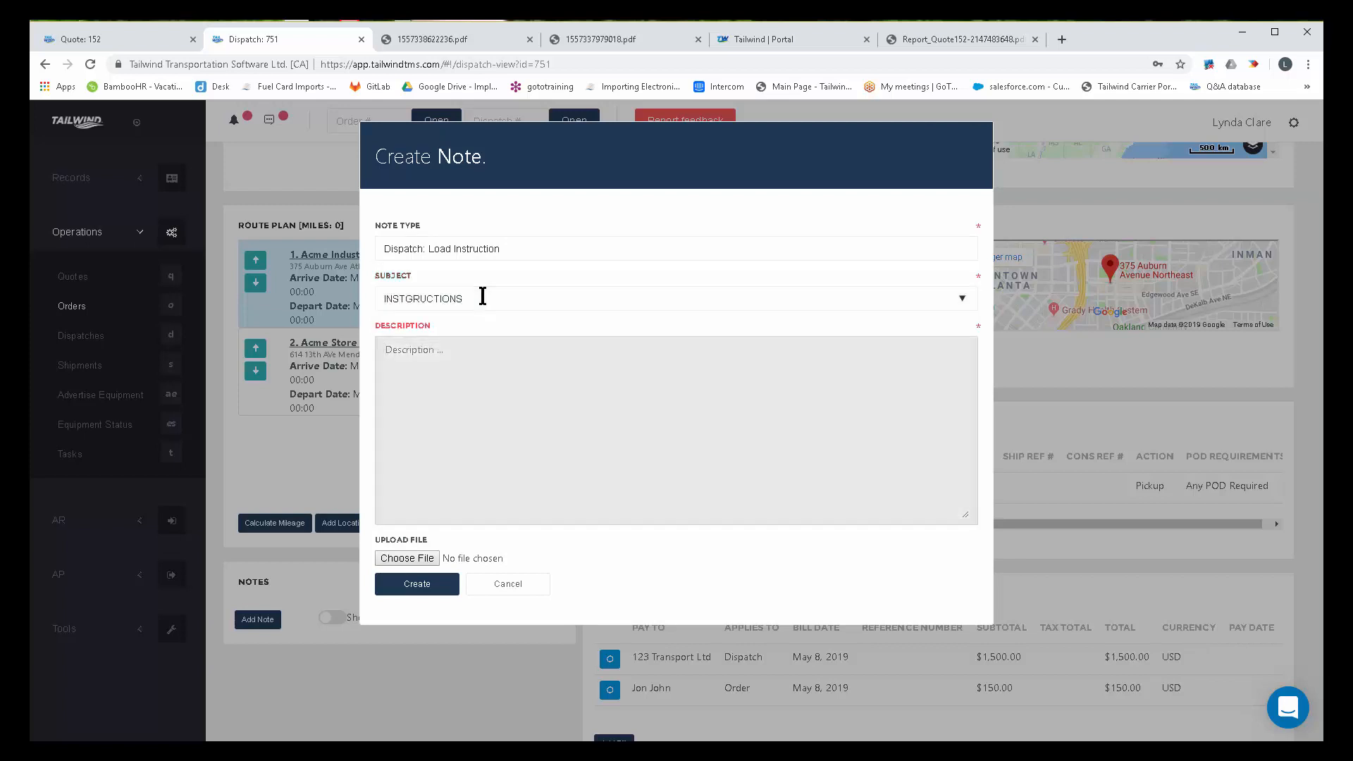
pyautogui.click(412, 299)
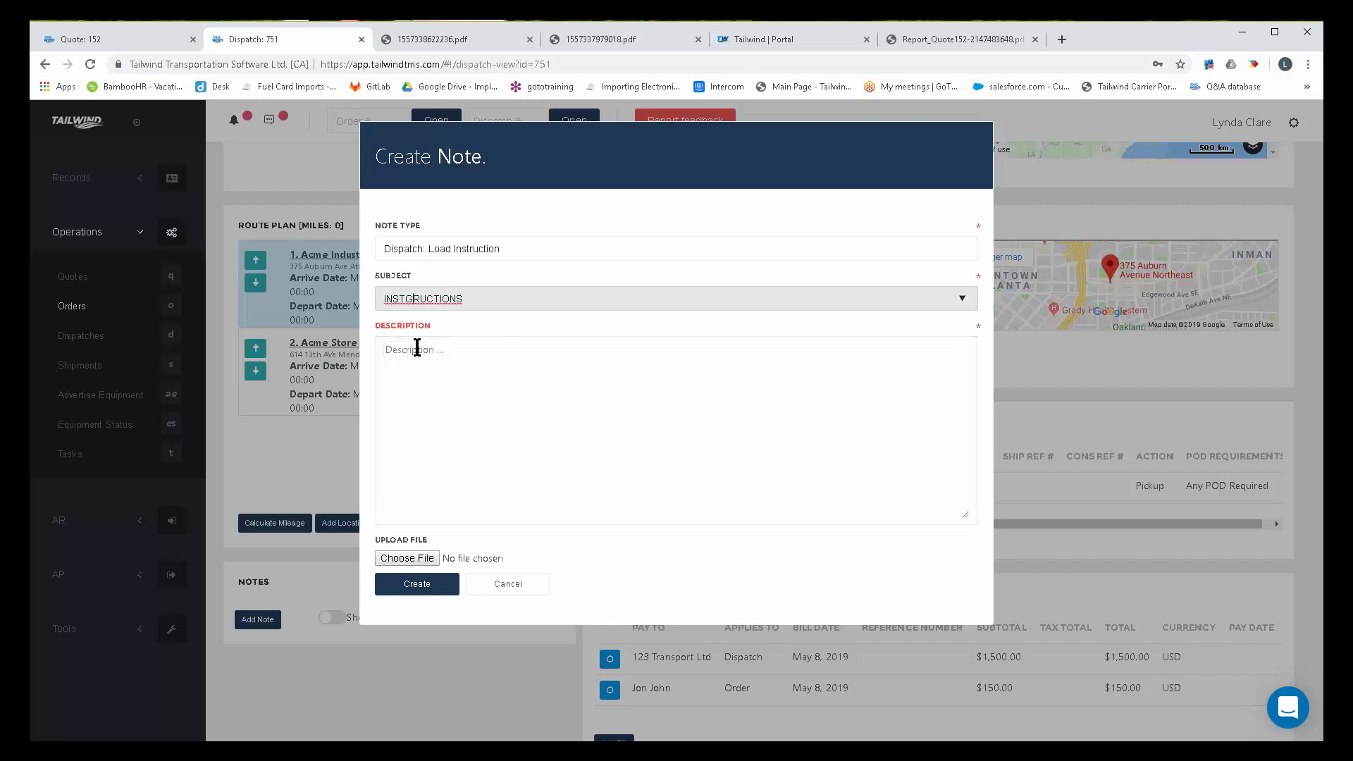
pyautogui.press('BackSpace')
# Step: Describe the note as "DRIVER MUST CHECK CALL EVERY MORNING BY 9AM" and, on a new line, "DRIVER MUST ID AS MY COMPANY", and create it
pyautogui.click(416, 351)
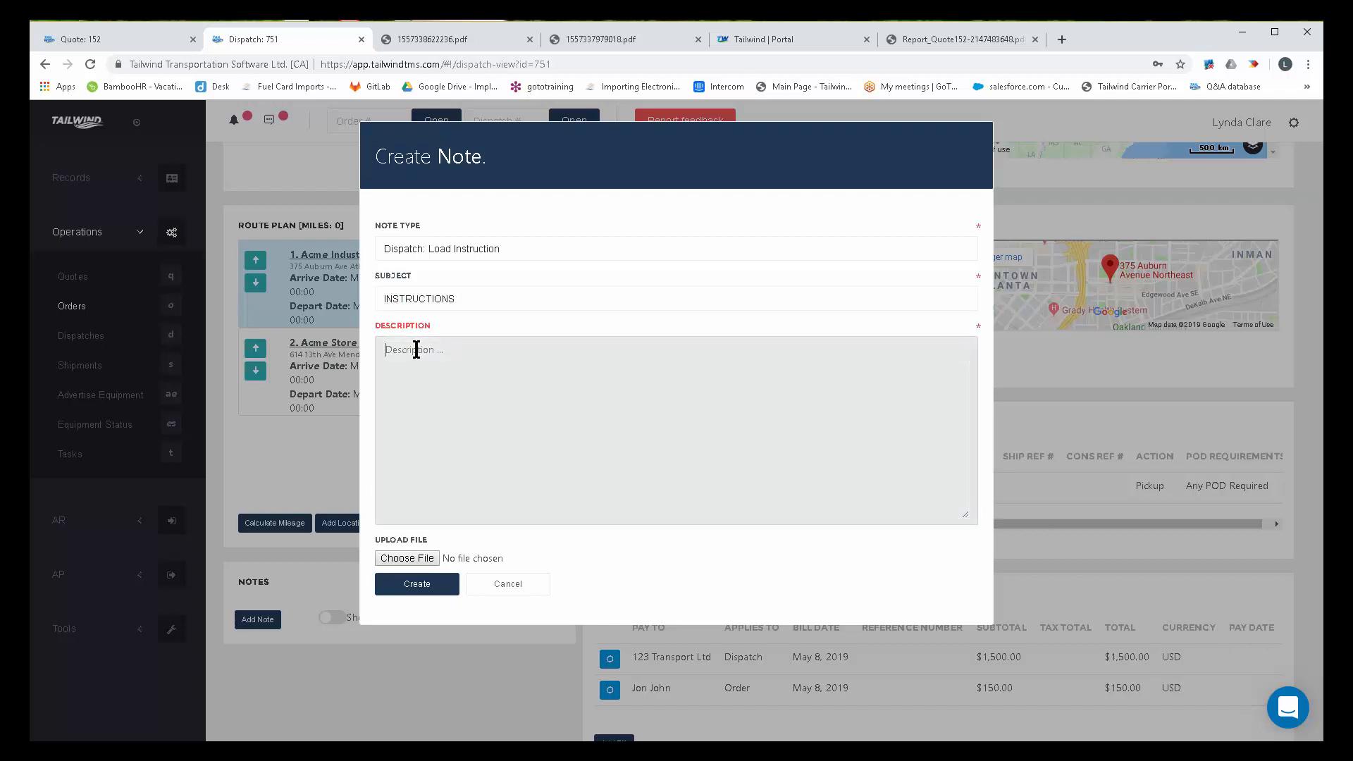
pyautogui.write('DRIVER MUST CHECK CALL EVERY M')
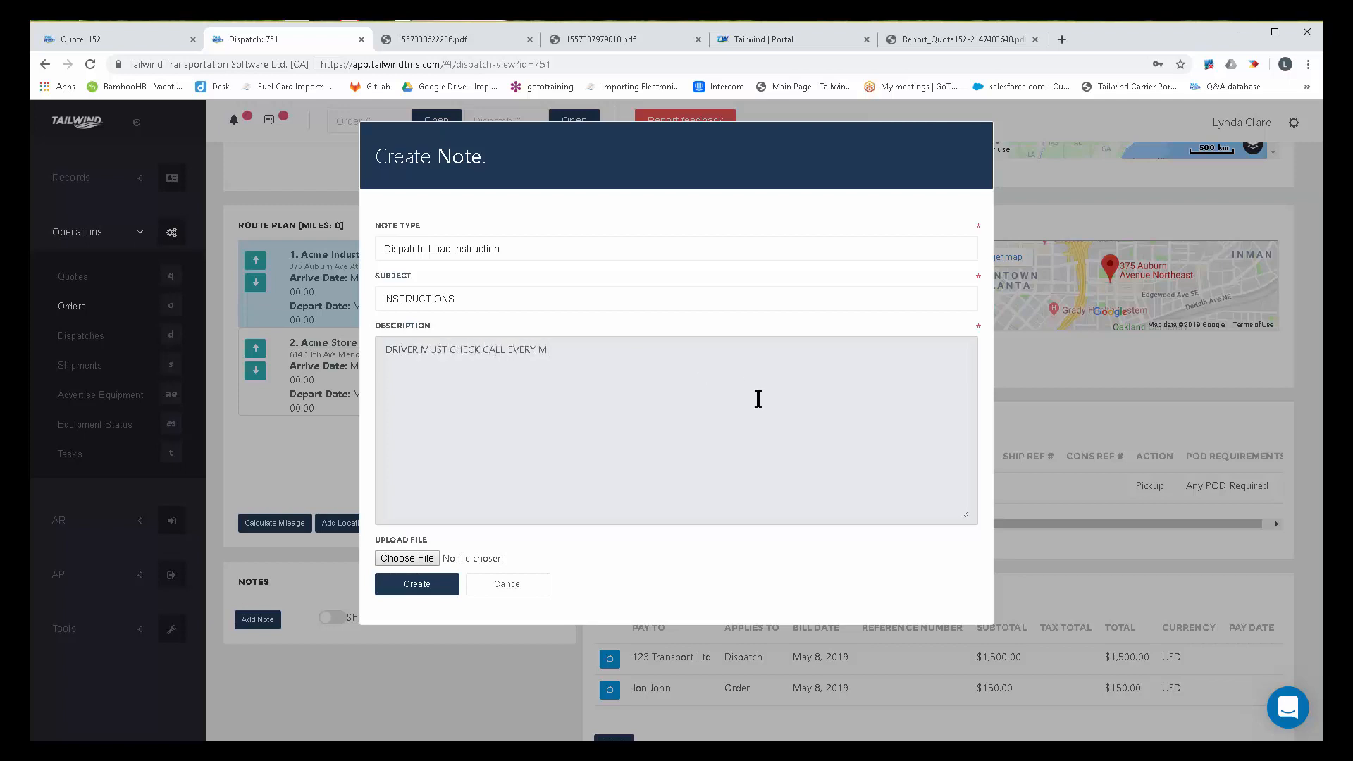
pyautogui.write('ORNING BY 9AM')
pyautogui.press('Return')
pyautogui.write('DRIVER MUST ID AS MY COMPANY')
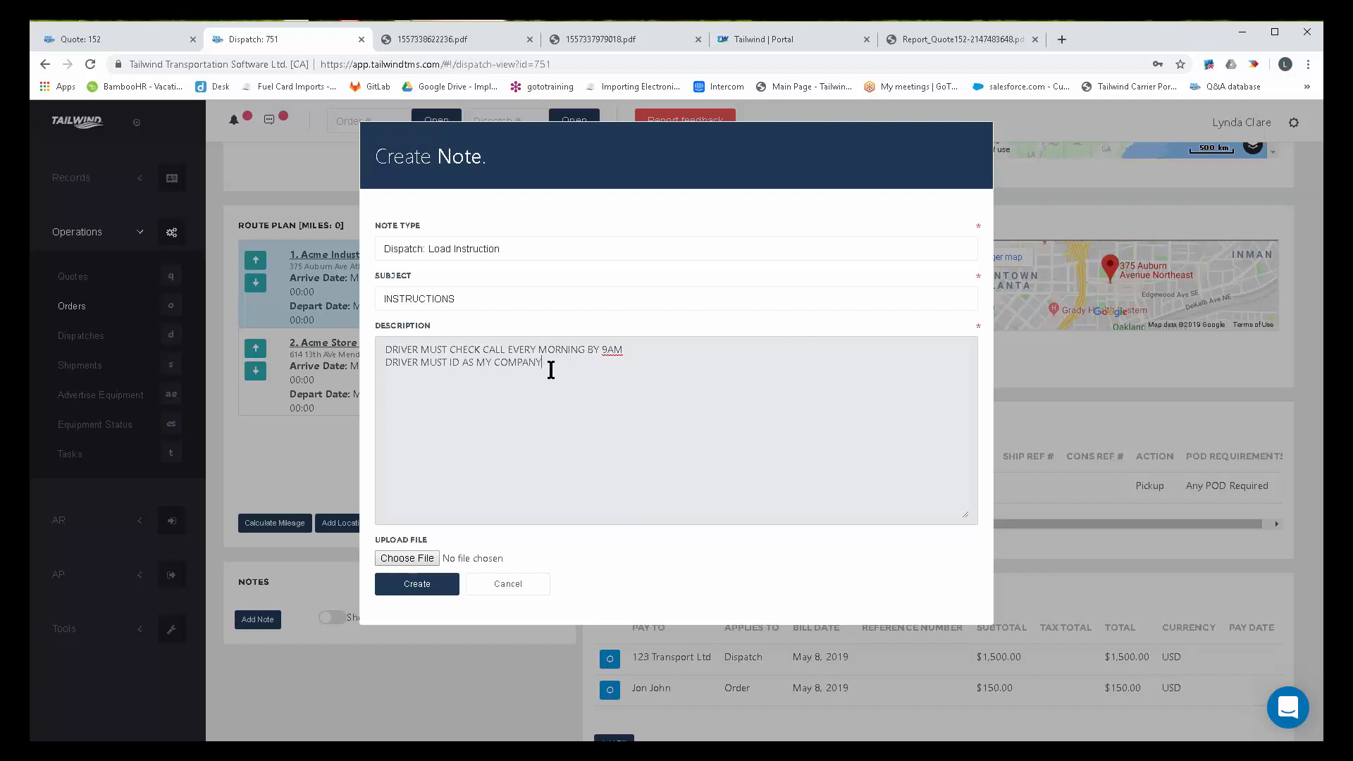
pyautogui.click(437, 585)
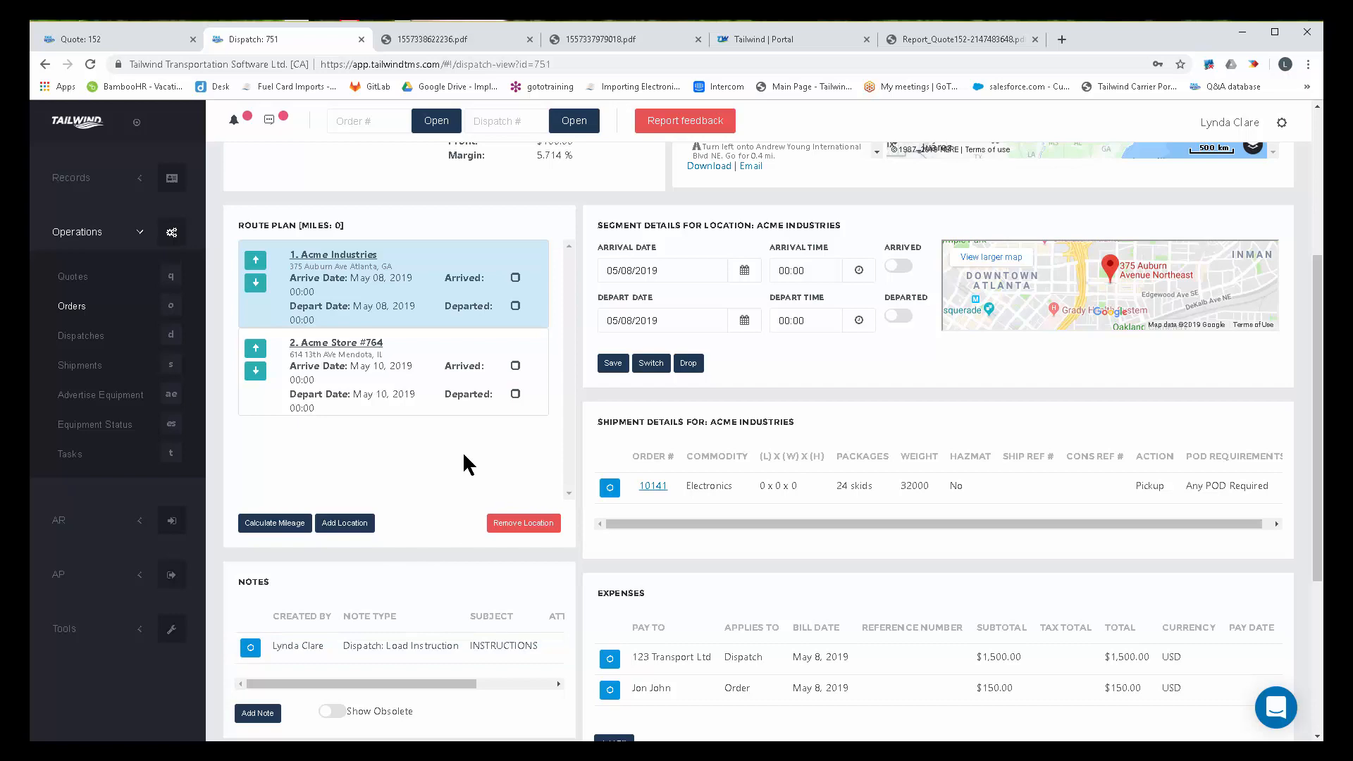
# Step: Open the trip's load confirmation email, check the recipient address, and close it without sending
pyautogui.scroll(2, 463, 451)
pyautogui.scroll(1, 469, 423)
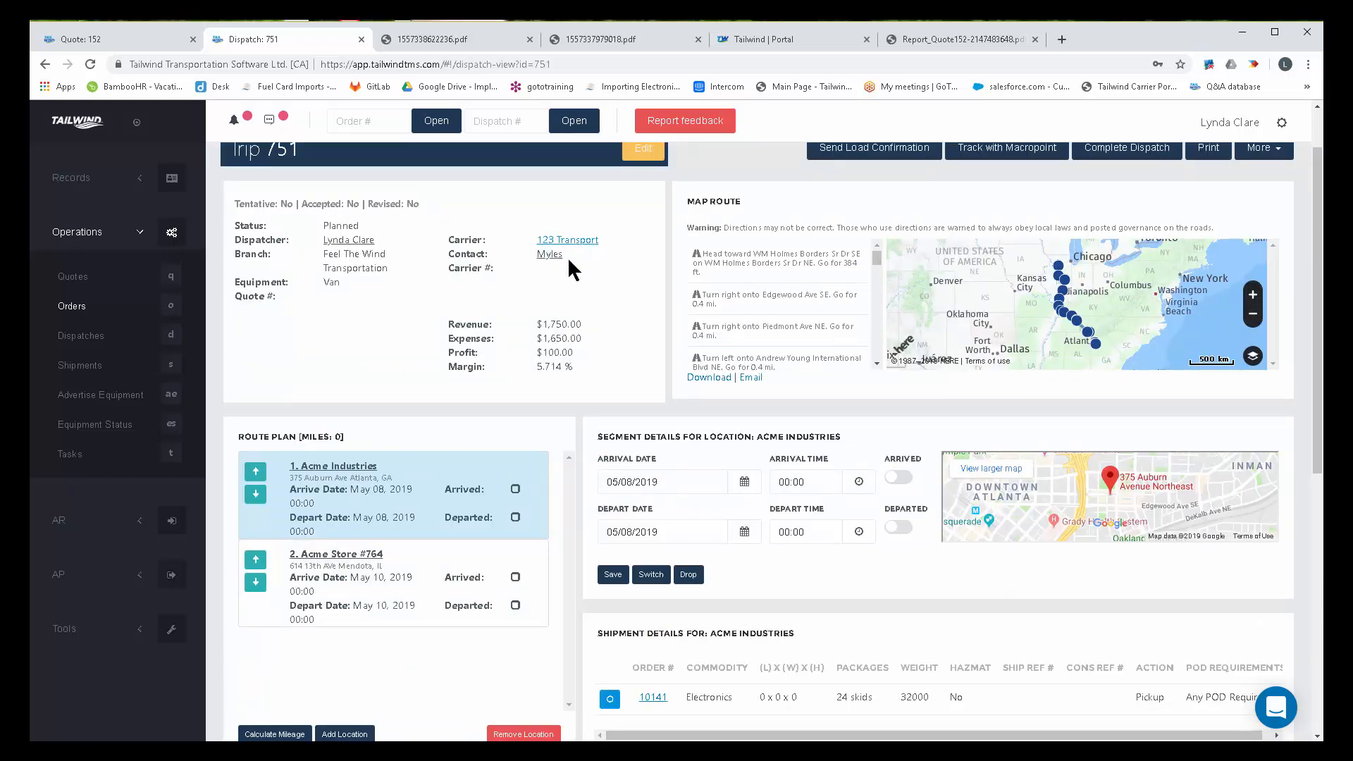
pyautogui.scroll(1, 622, 349)
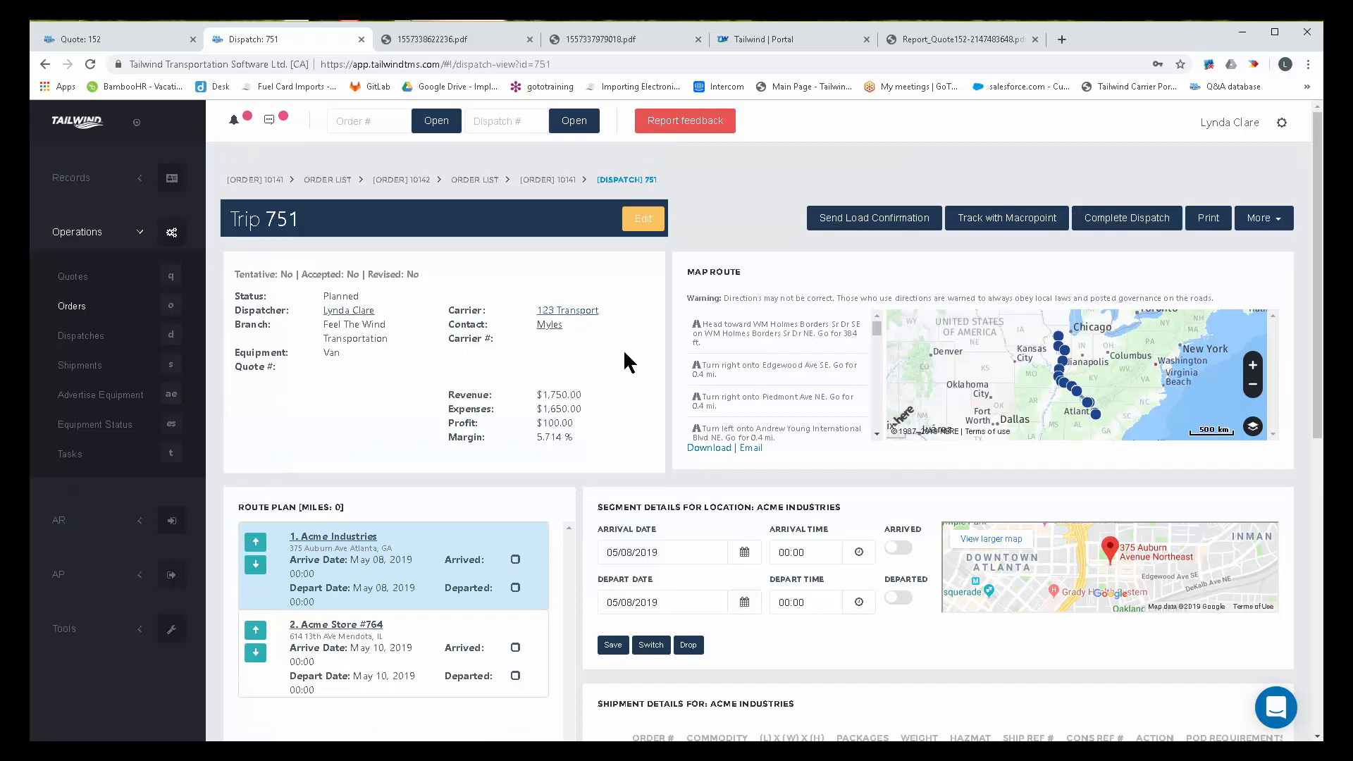
pyautogui.click(1208, 220)
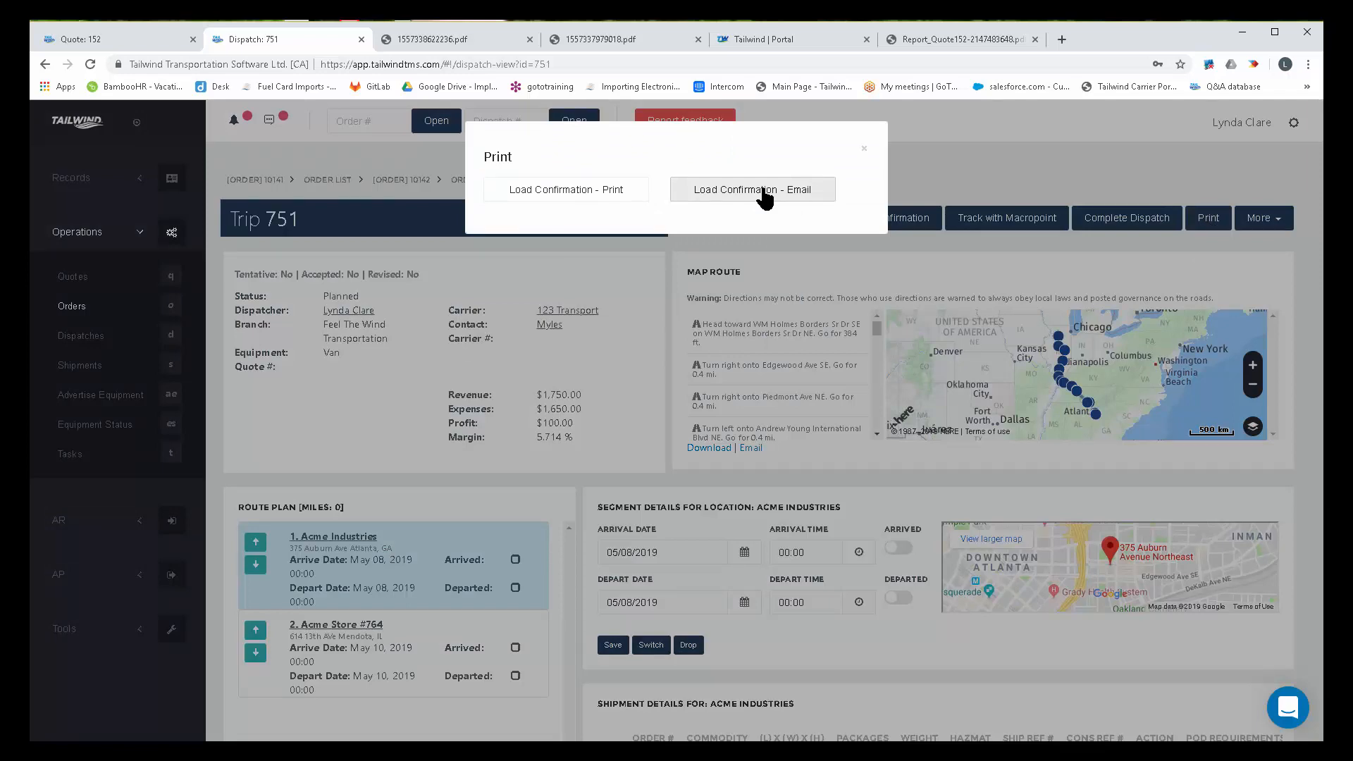
pyautogui.click(766, 199)
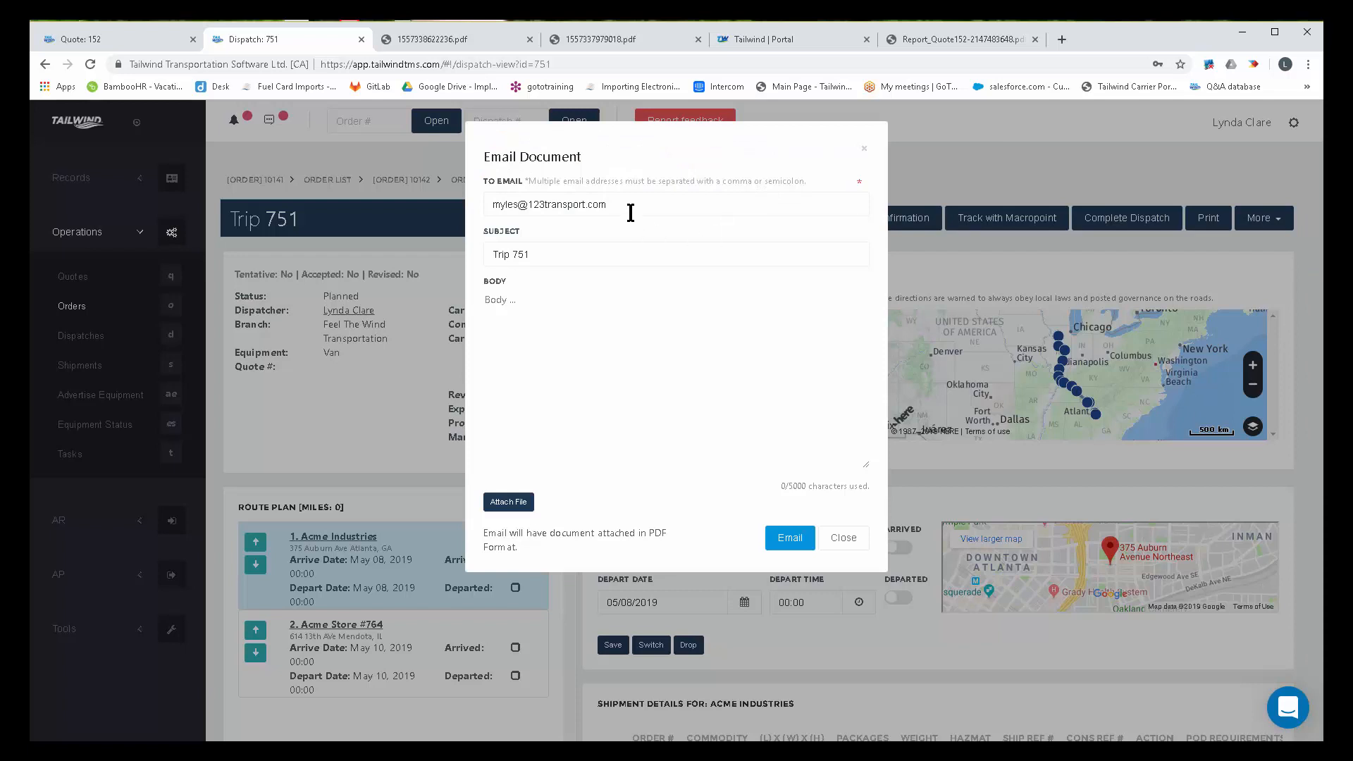
pyautogui.moveTo(628, 210); pyautogui.dragTo(478, 201)
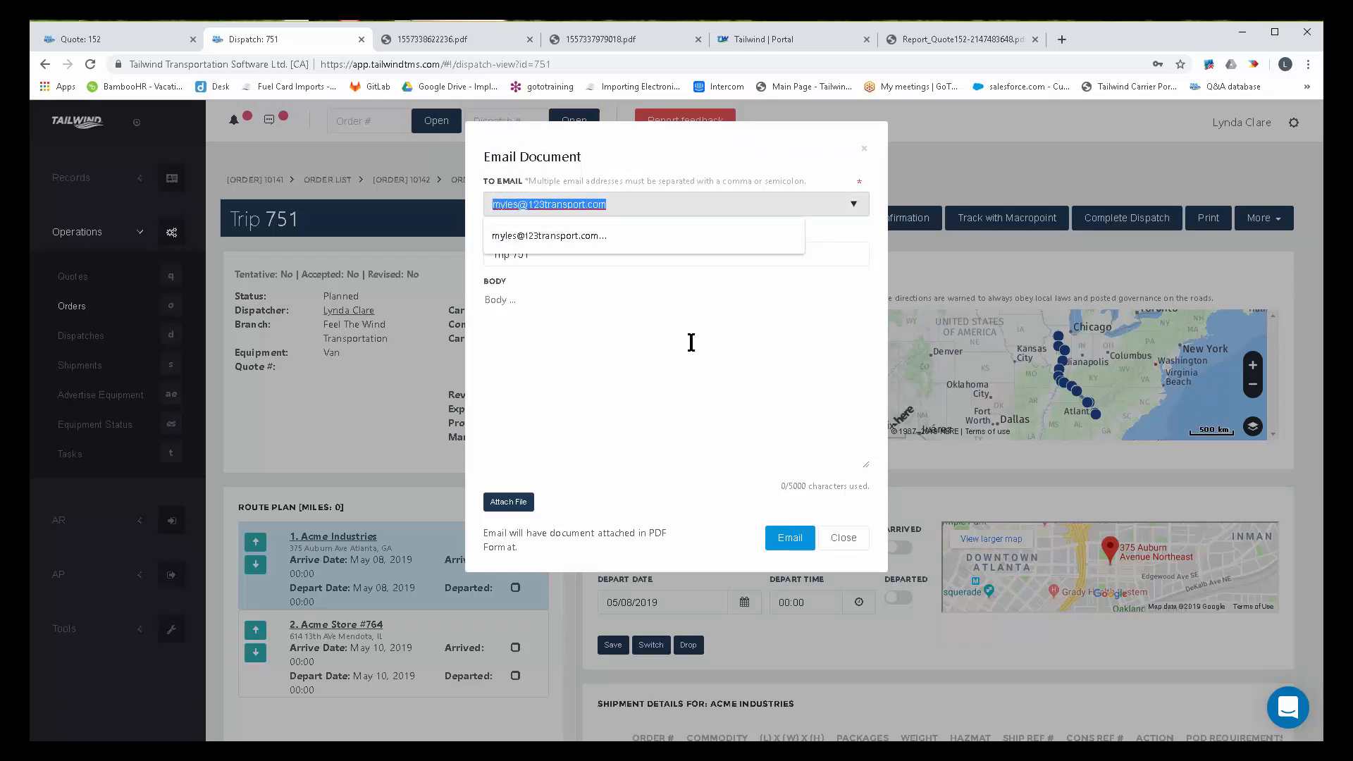
pyautogui.click(852, 542)
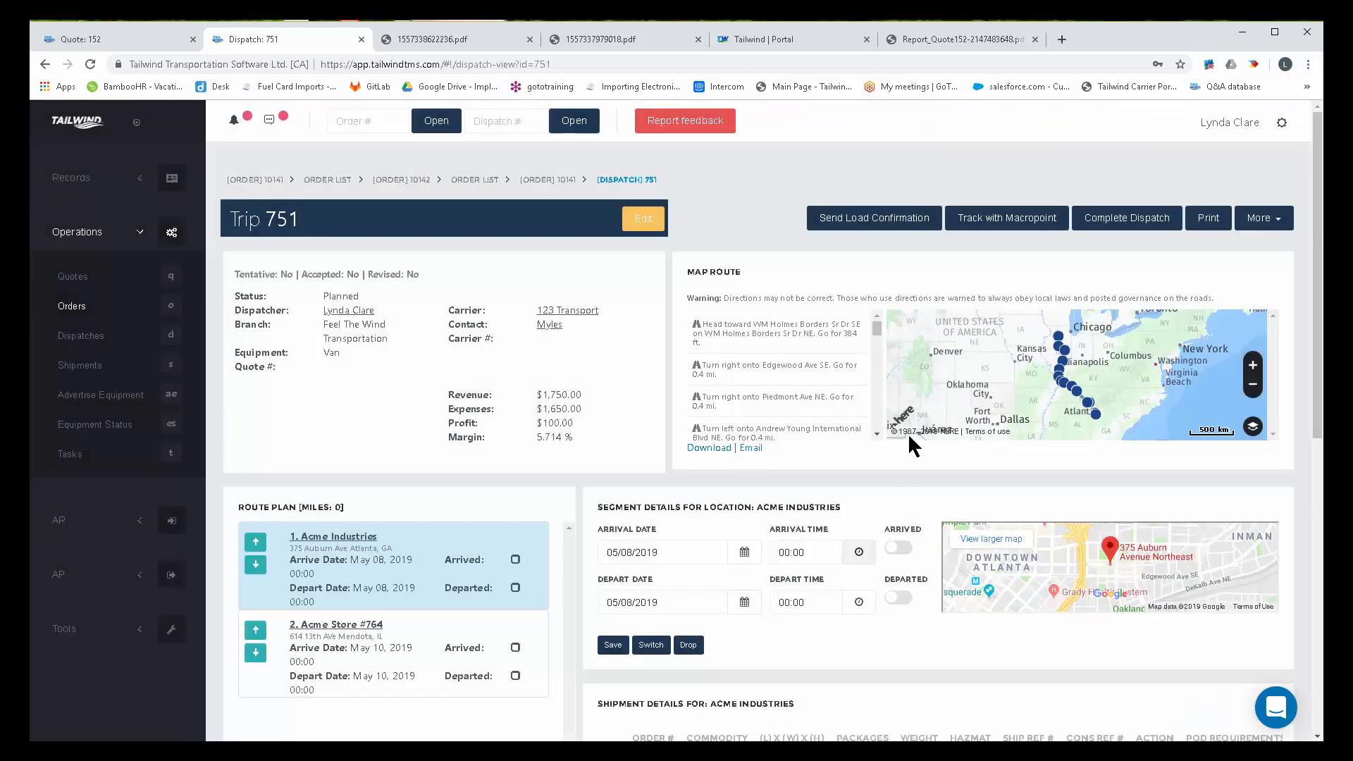
# Step: Try to mark the dispatch complete, and open the printable load confirmation for the trip
pyautogui.click(1105, 227)
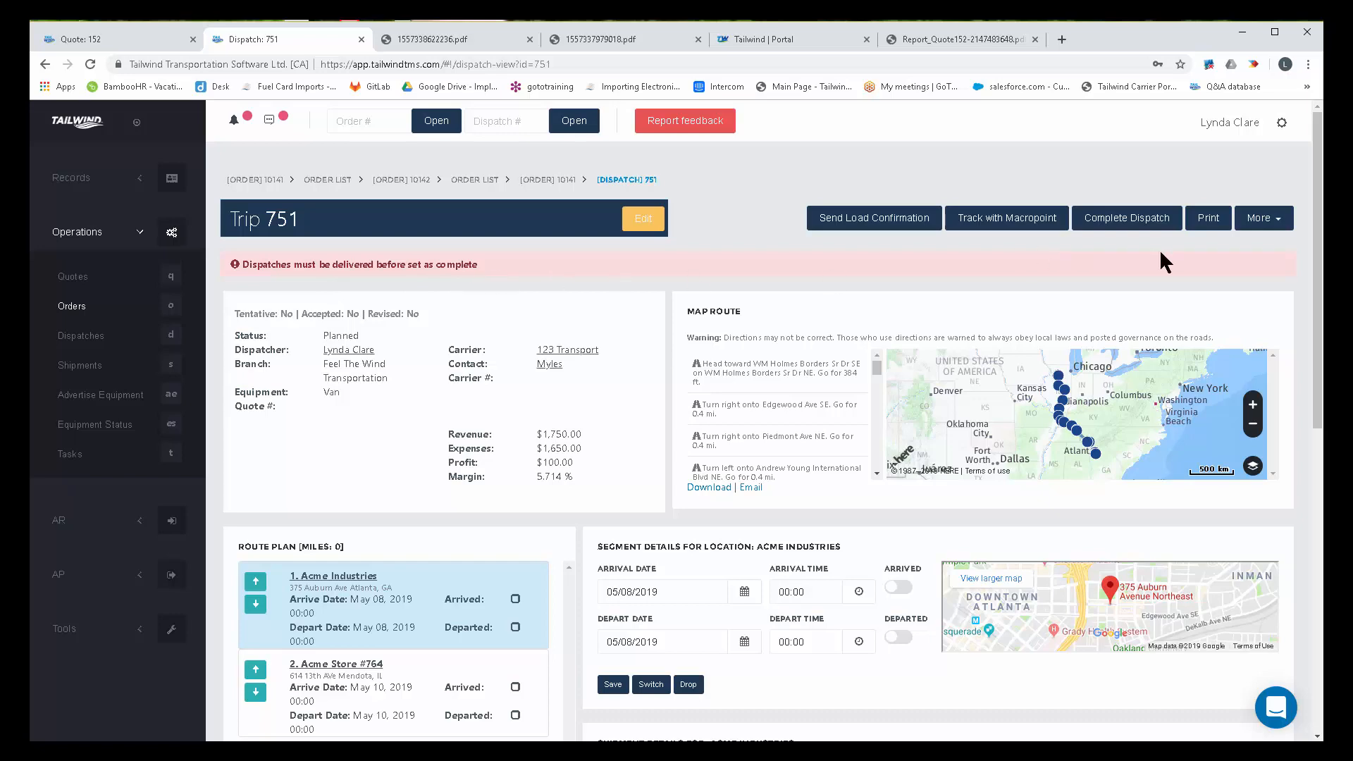
pyautogui.click(1207, 225)
pyautogui.click(605, 197)
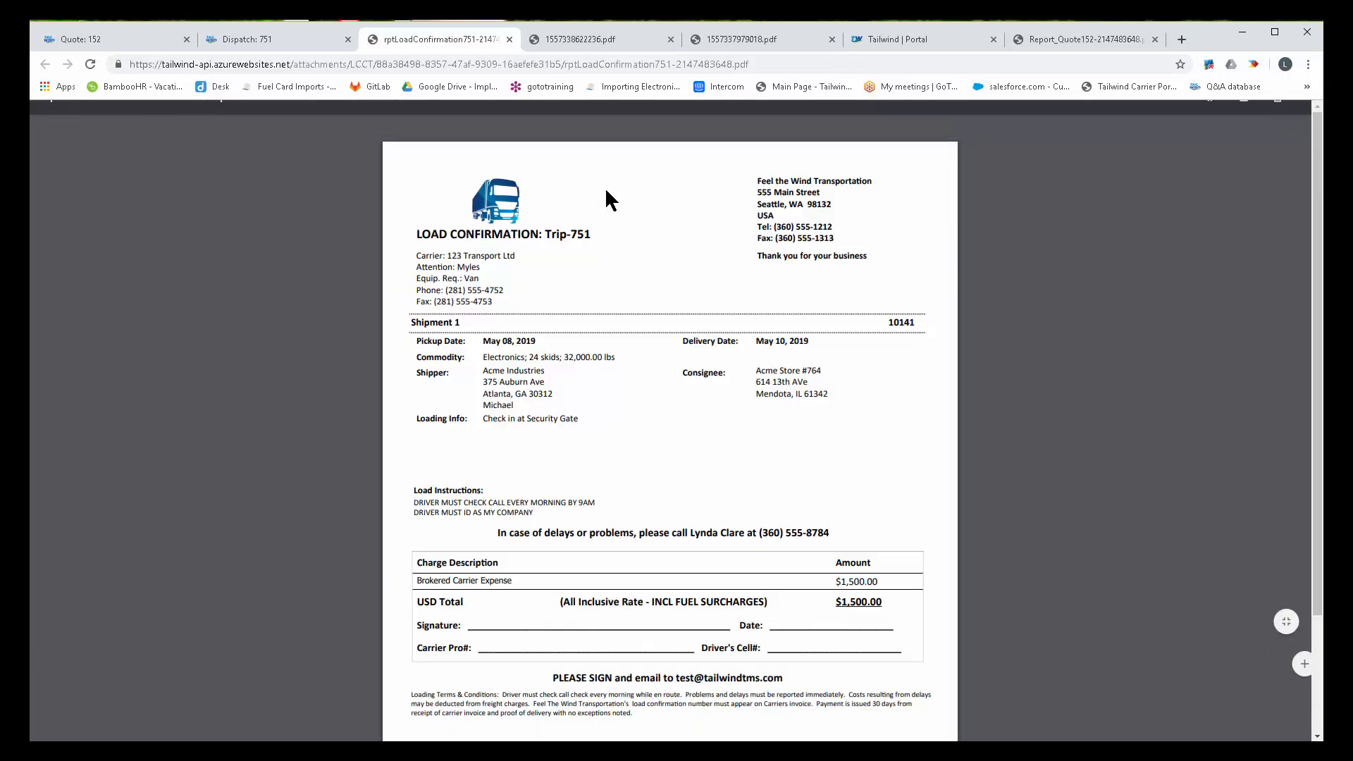
# Step: Review the load confirmation's company details, trip number, dates, commodity, loading info, load instructions, carrier charge and terms, and return to the dispatch
pyautogui.moveTo(756, 182); pyautogui.dragTo(830, 239)
pyautogui.moveTo(566, 233); pyautogui.dragTo(611, 251)
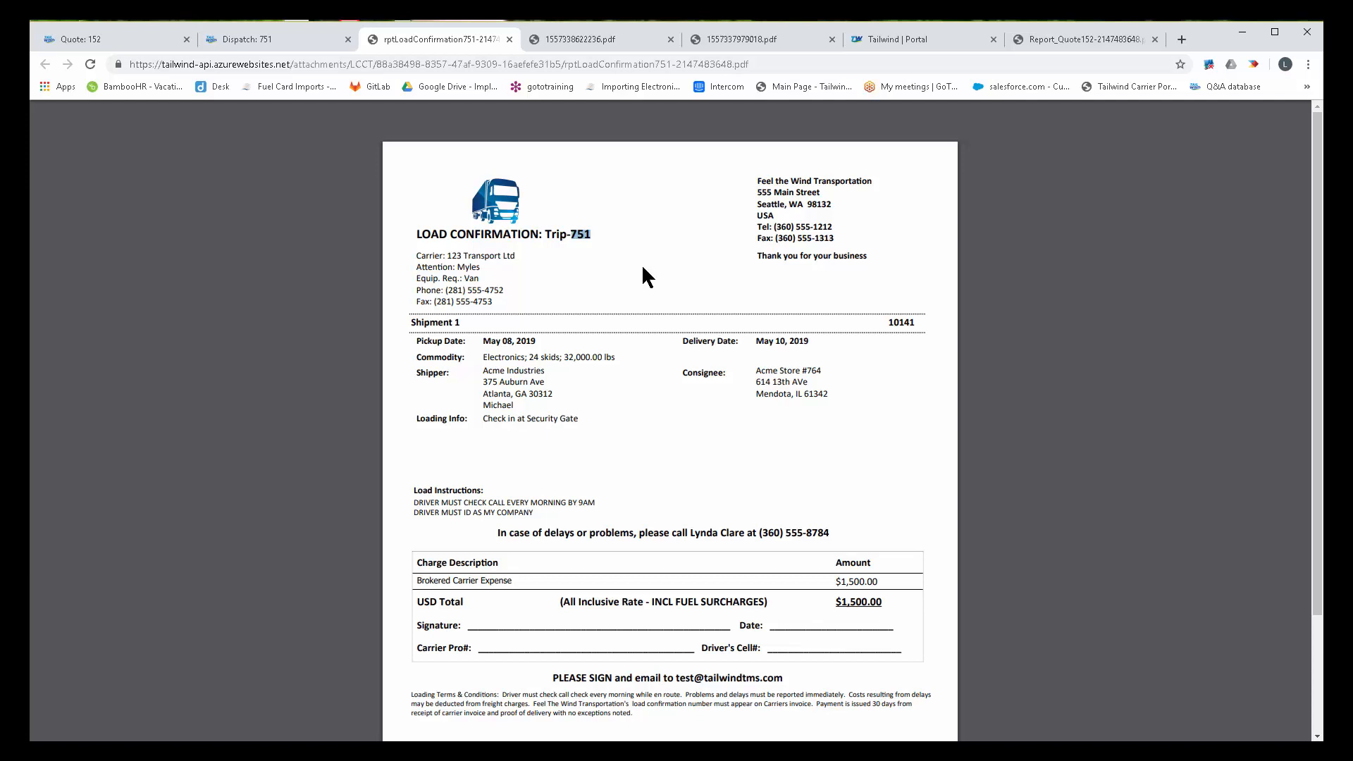
pyautogui.moveTo(537, 341); pyautogui.dragTo(489, 343)
pyautogui.moveTo(756, 342); pyautogui.dragTo(803, 344)
pyautogui.moveTo(483, 357); pyautogui.dragTo(614, 360)
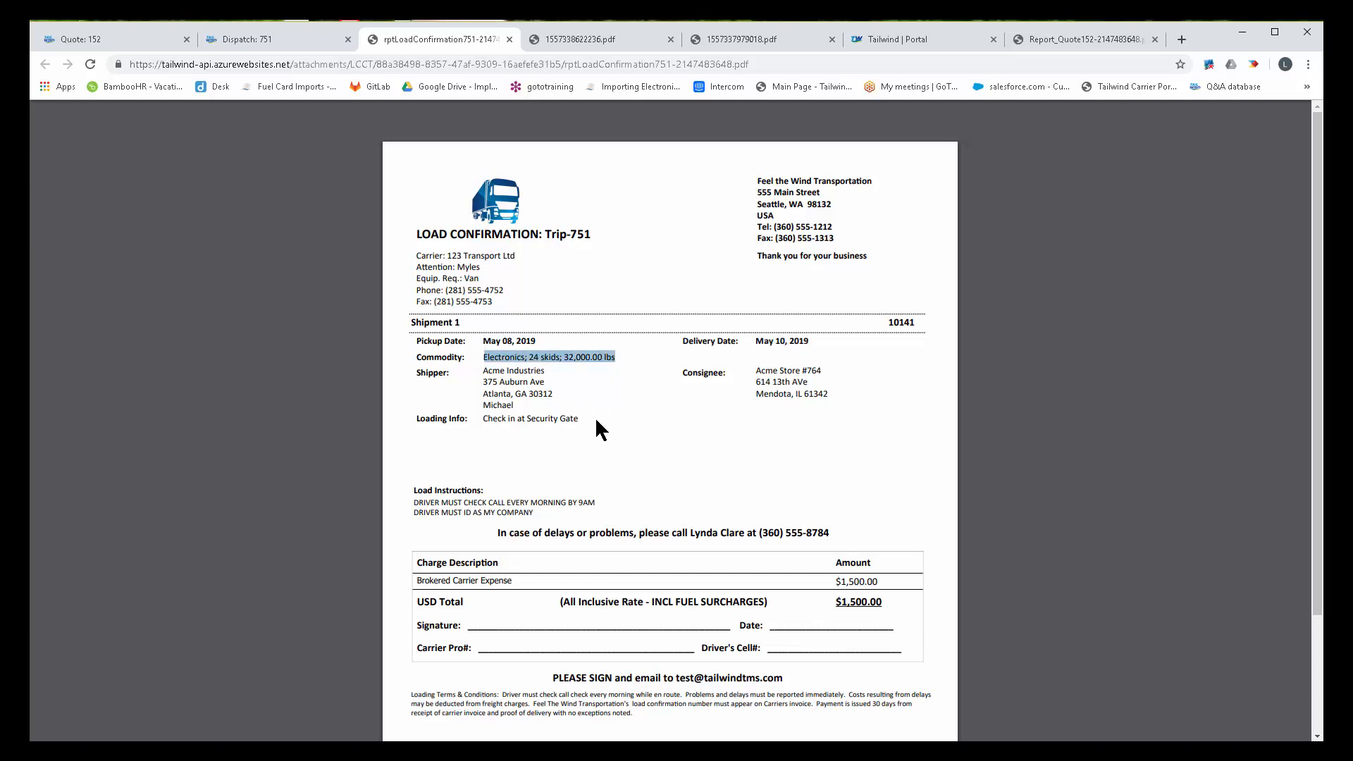
pyautogui.moveTo(482, 420); pyautogui.dragTo(583, 424)
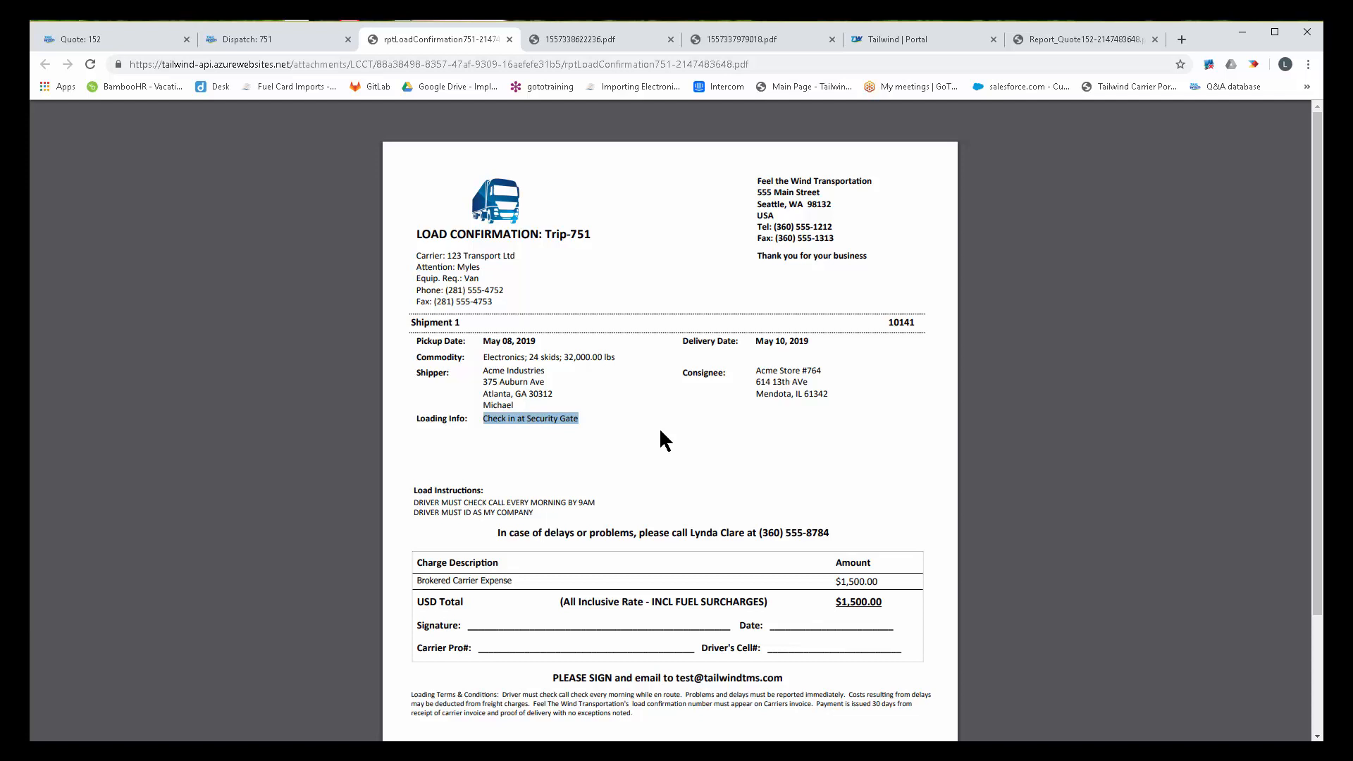
pyautogui.moveTo(411, 487); pyautogui.dragTo(554, 515)
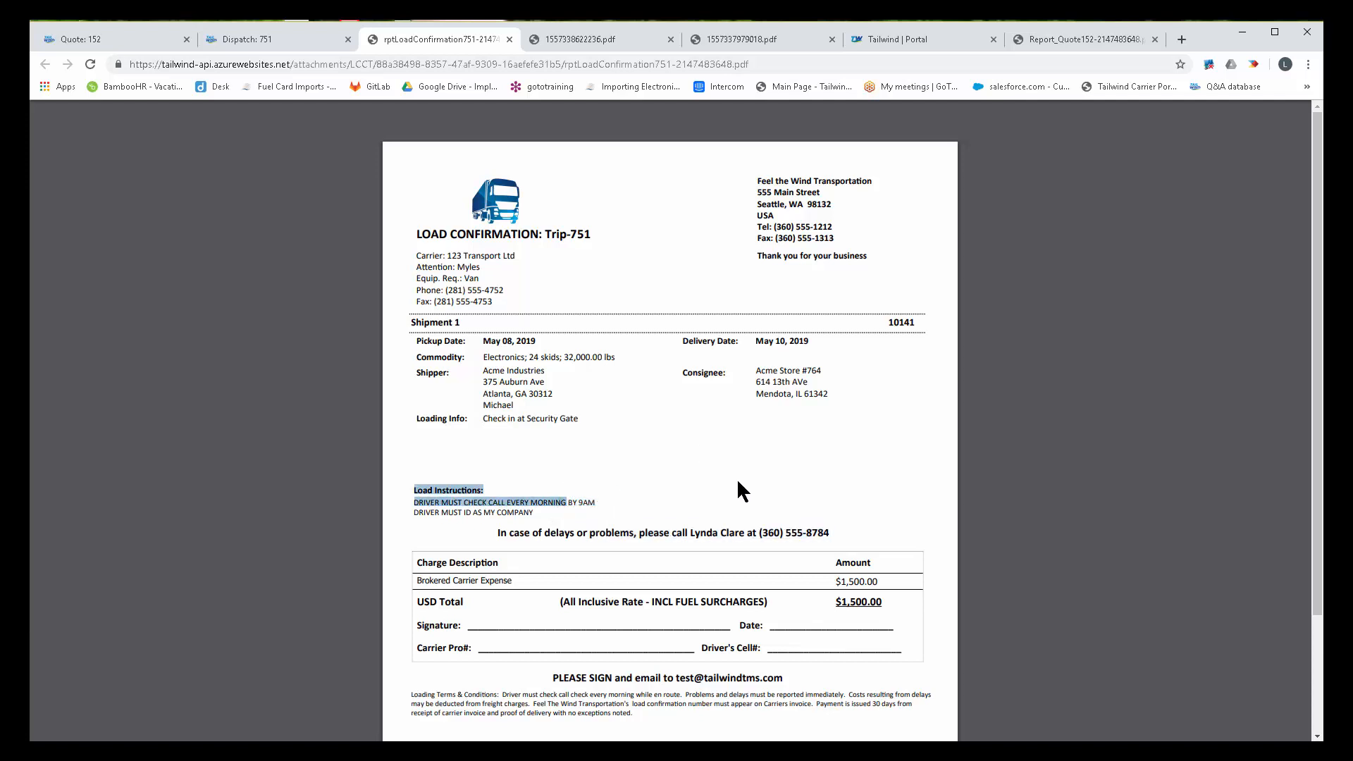
pyautogui.click(839, 579)
pyautogui.moveTo(838, 579); pyautogui.dragTo(889, 579)
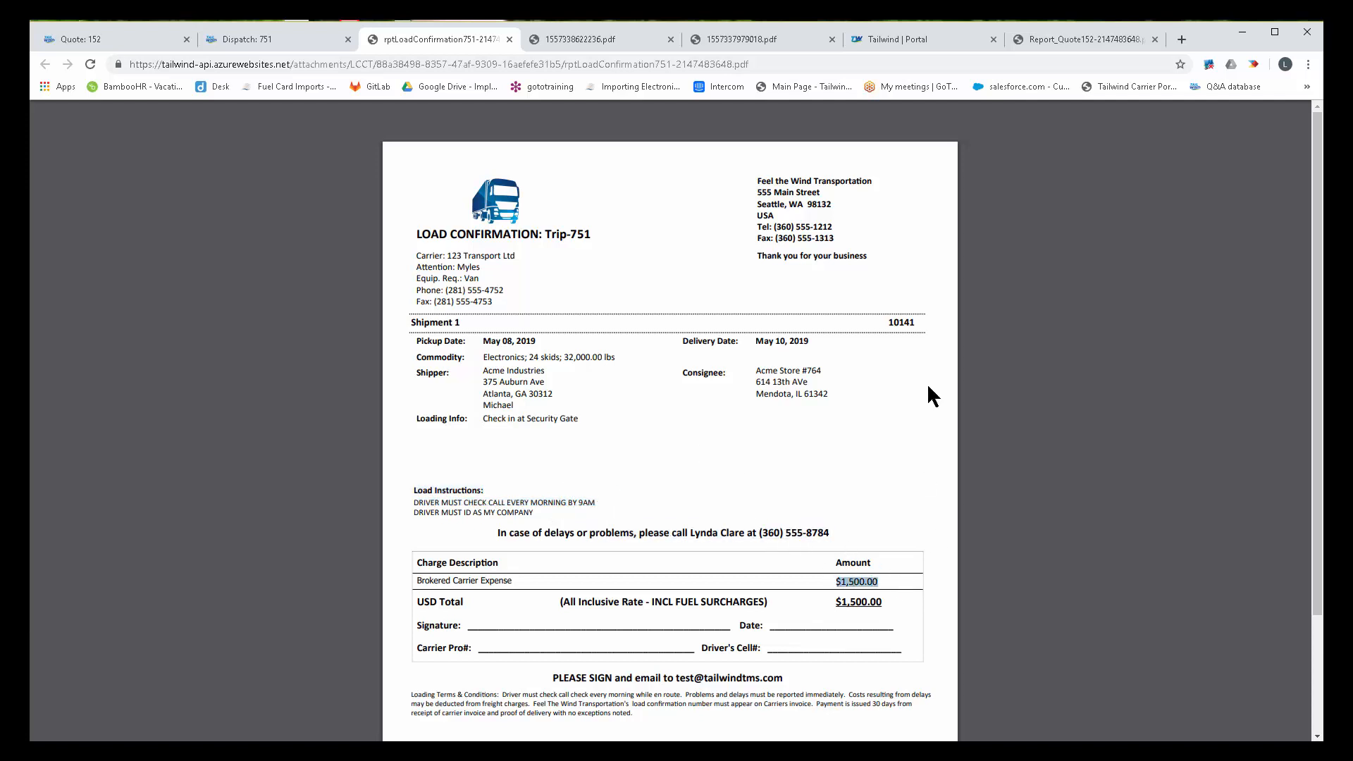
pyautogui.scroll(-2, 929, 392)
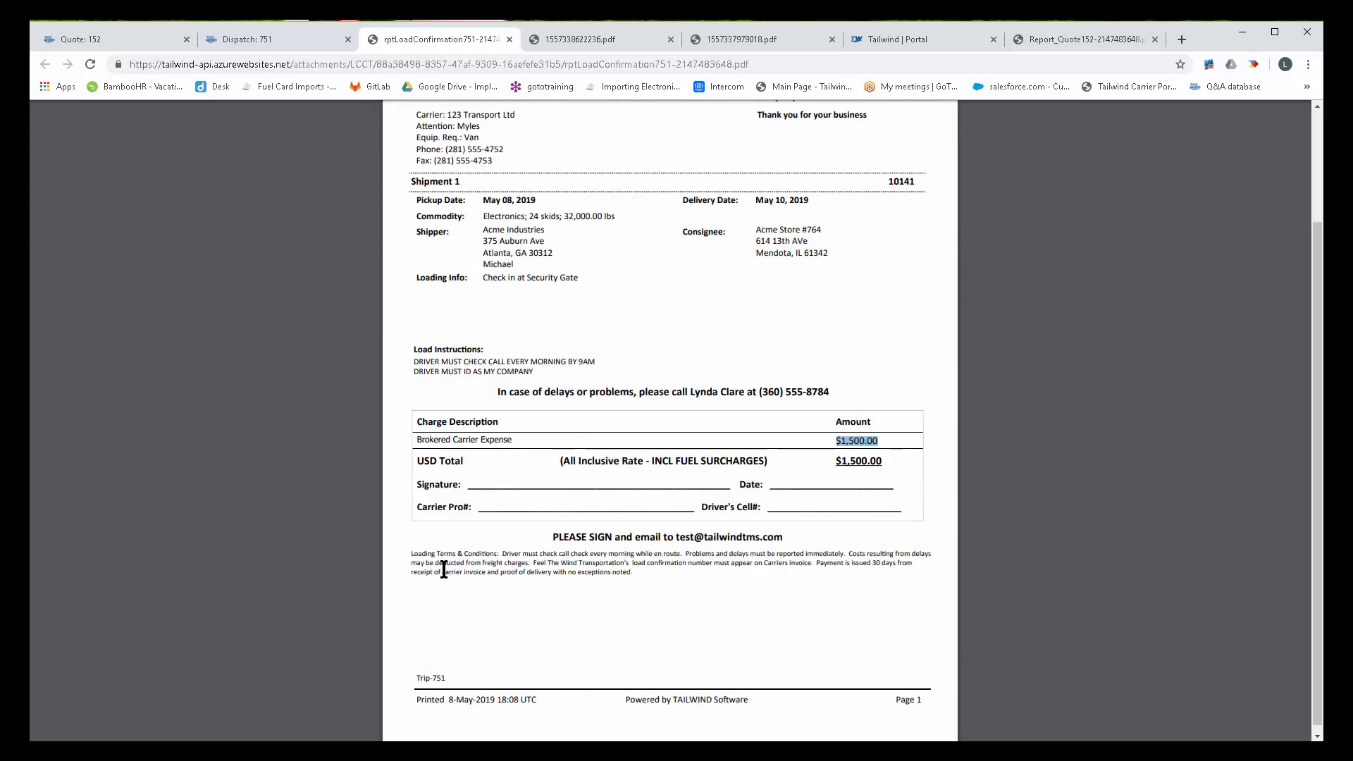
pyautogui.moveTo(412, 553); pyautogui.dragTo(915, 554)
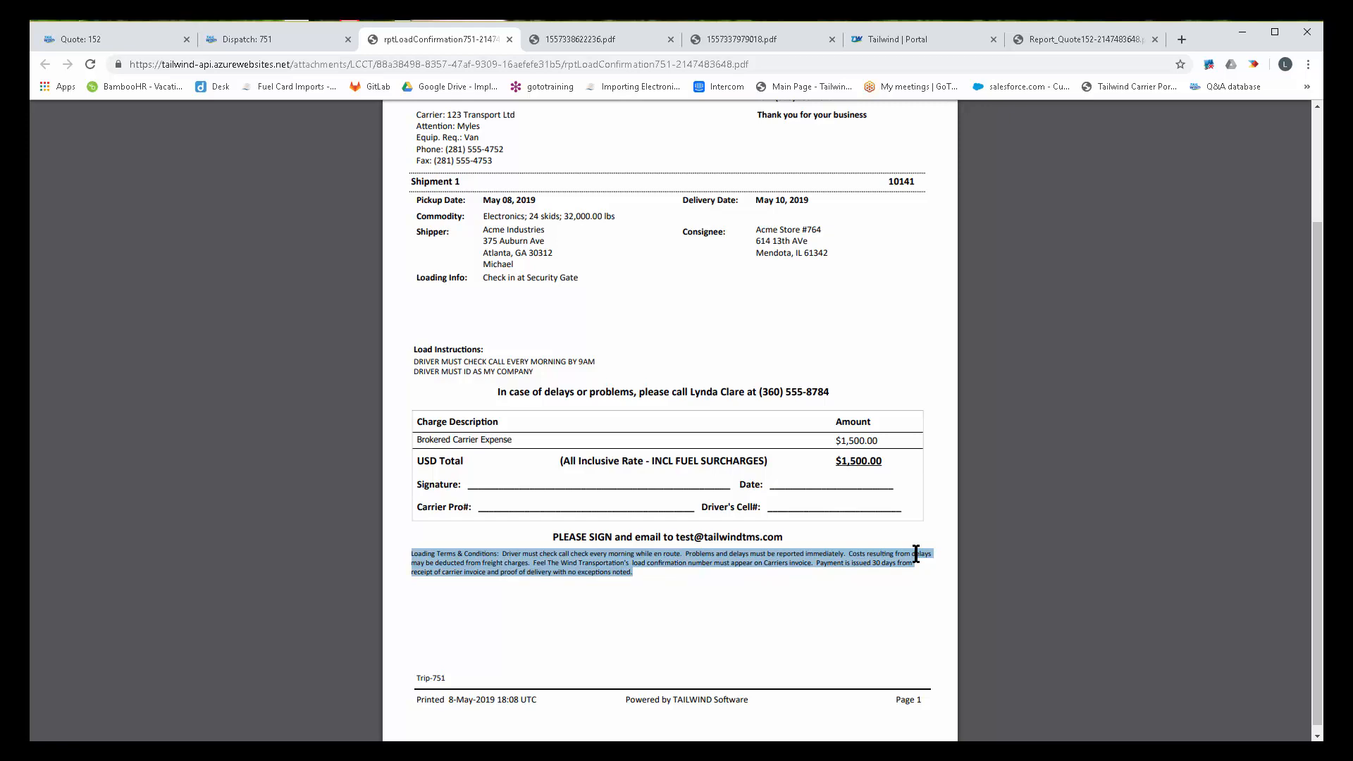
pyautogui.scroll(2, 538, 340)
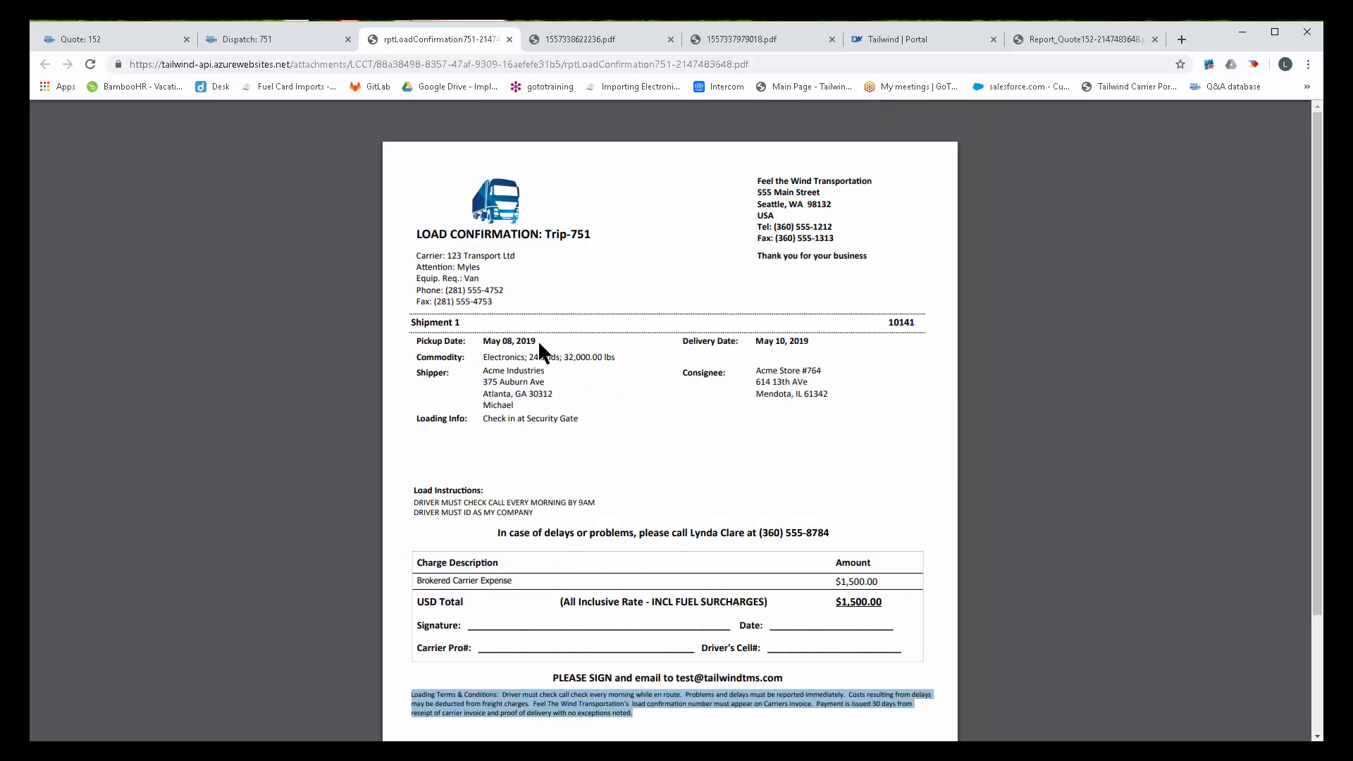
pyautogui.click(286, 40)
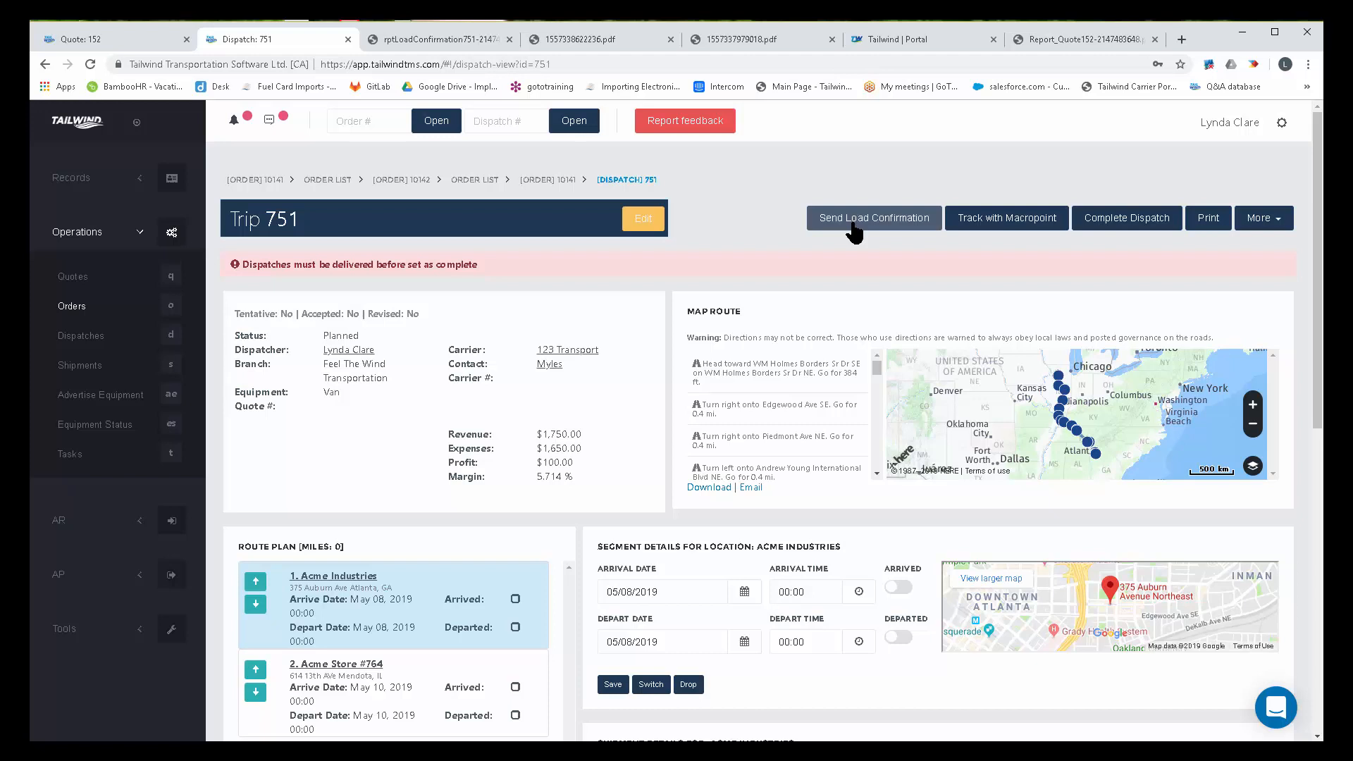
# Step: Search the Tailwind support portal for ELECTRONIC
pyautogui.click(845, 222)
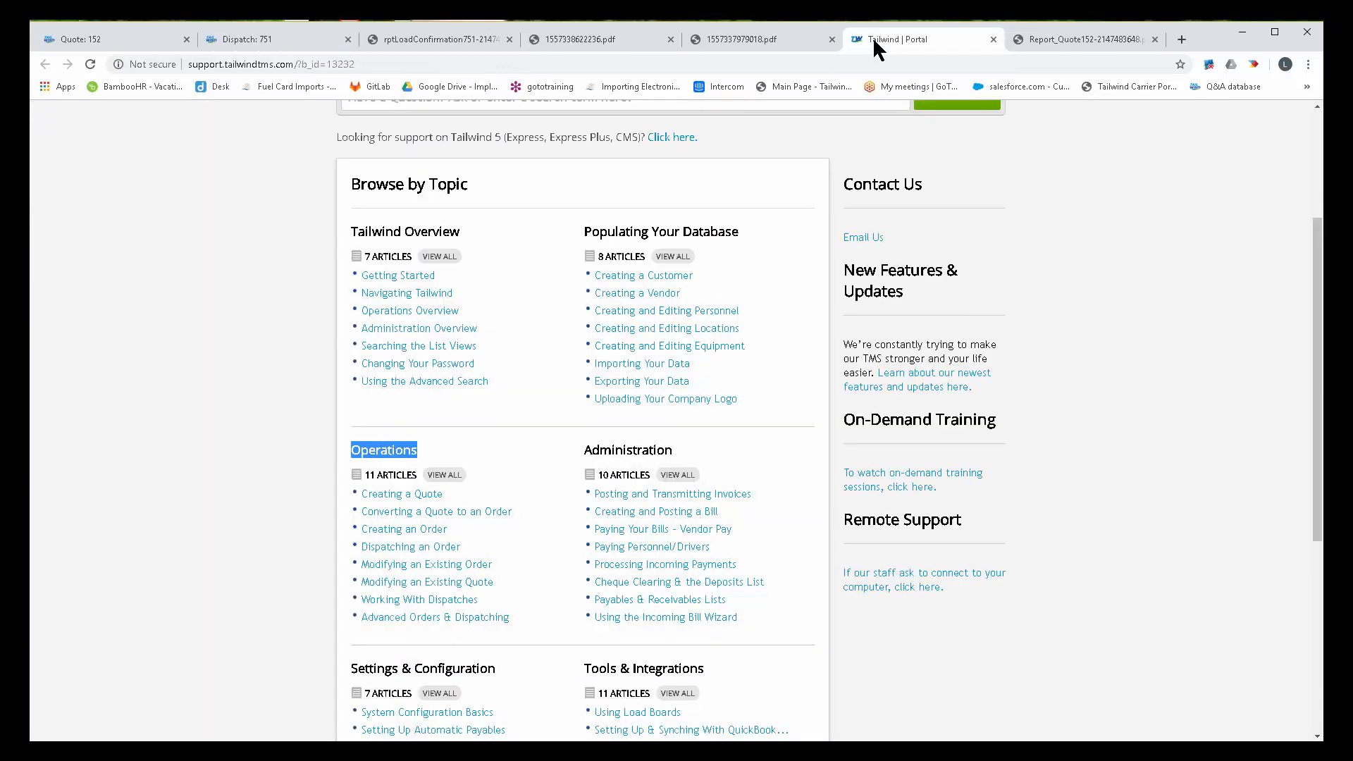
pyautogui.click(876, 41)
pyautogui.scroll(3, 363, 225)
pyautogui.click(422, 308)
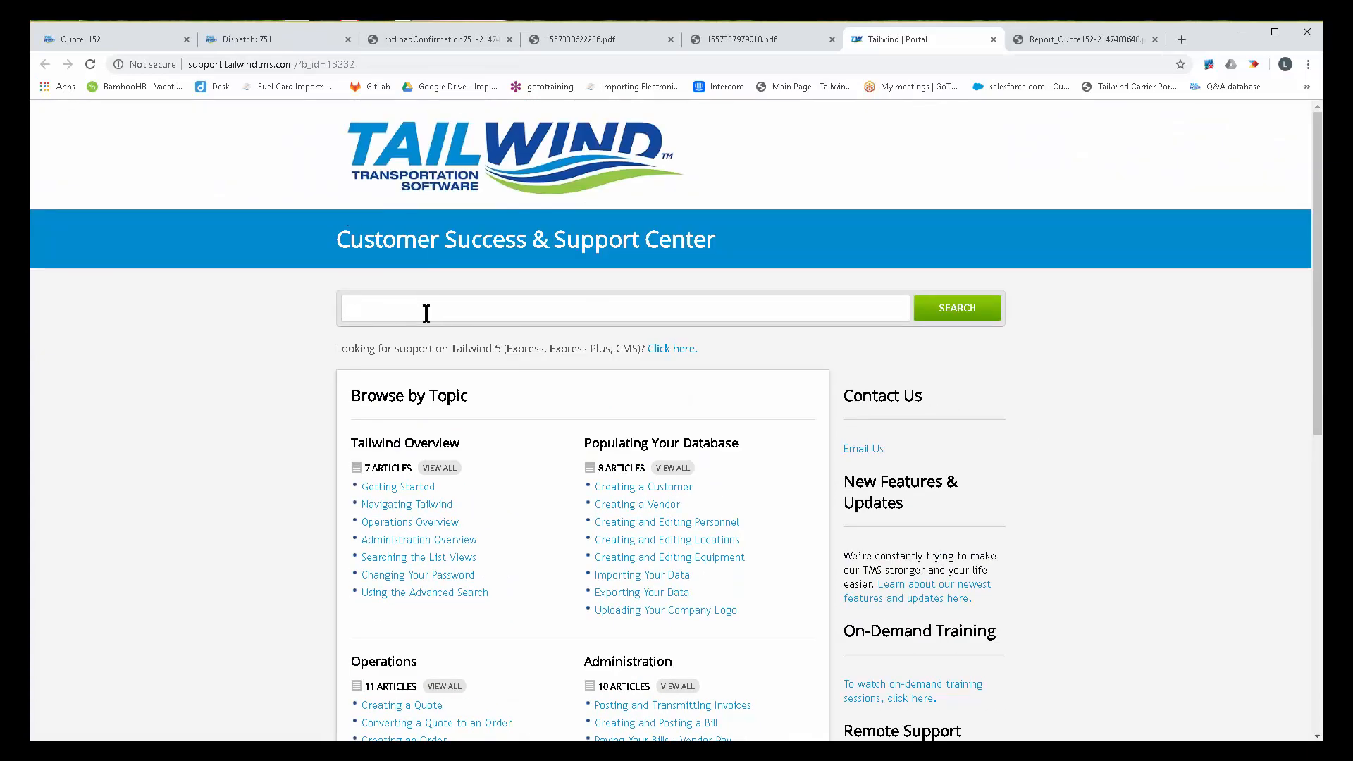
pyautogui.write('ELECTRONIC')
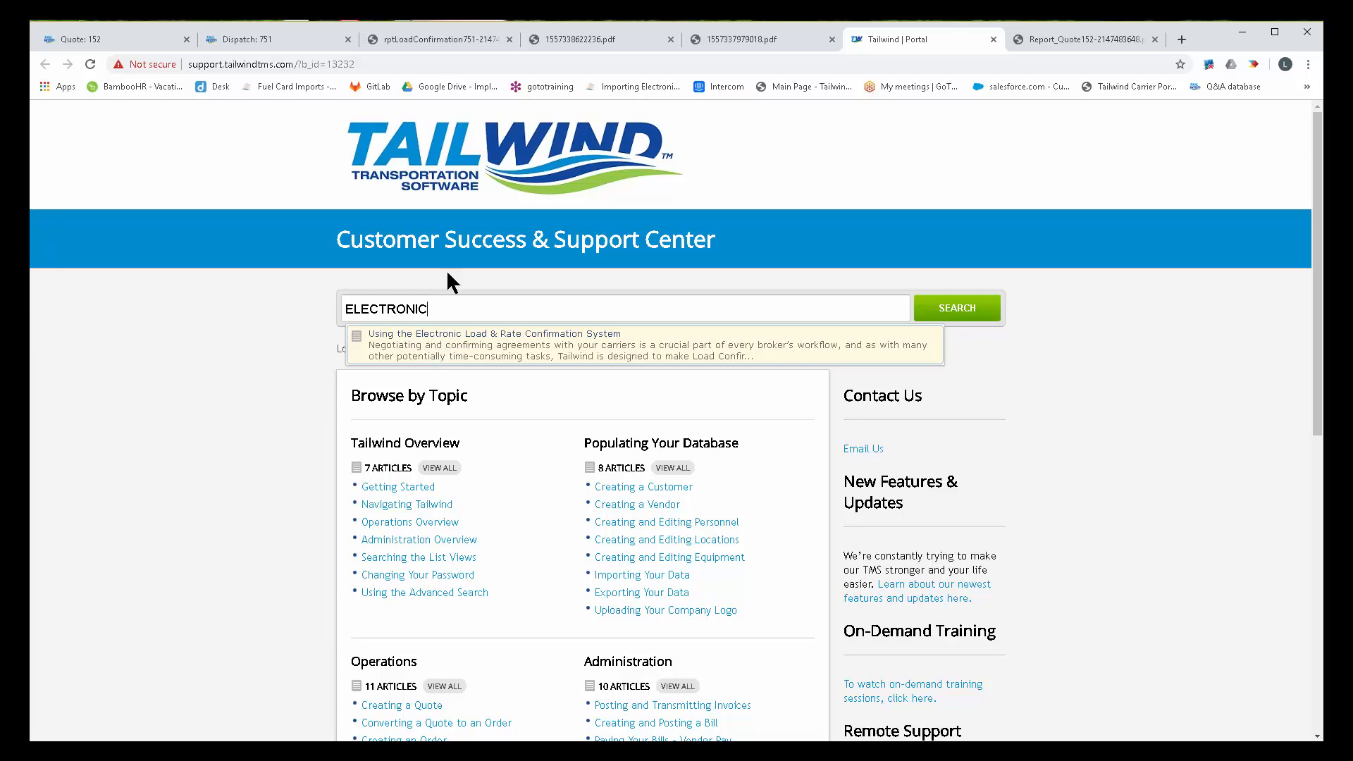
# Step: Return to the dispatch, mark the Acme Industries pickup as arrived and departed, and save the segment
pyautogui.click(276, 43)
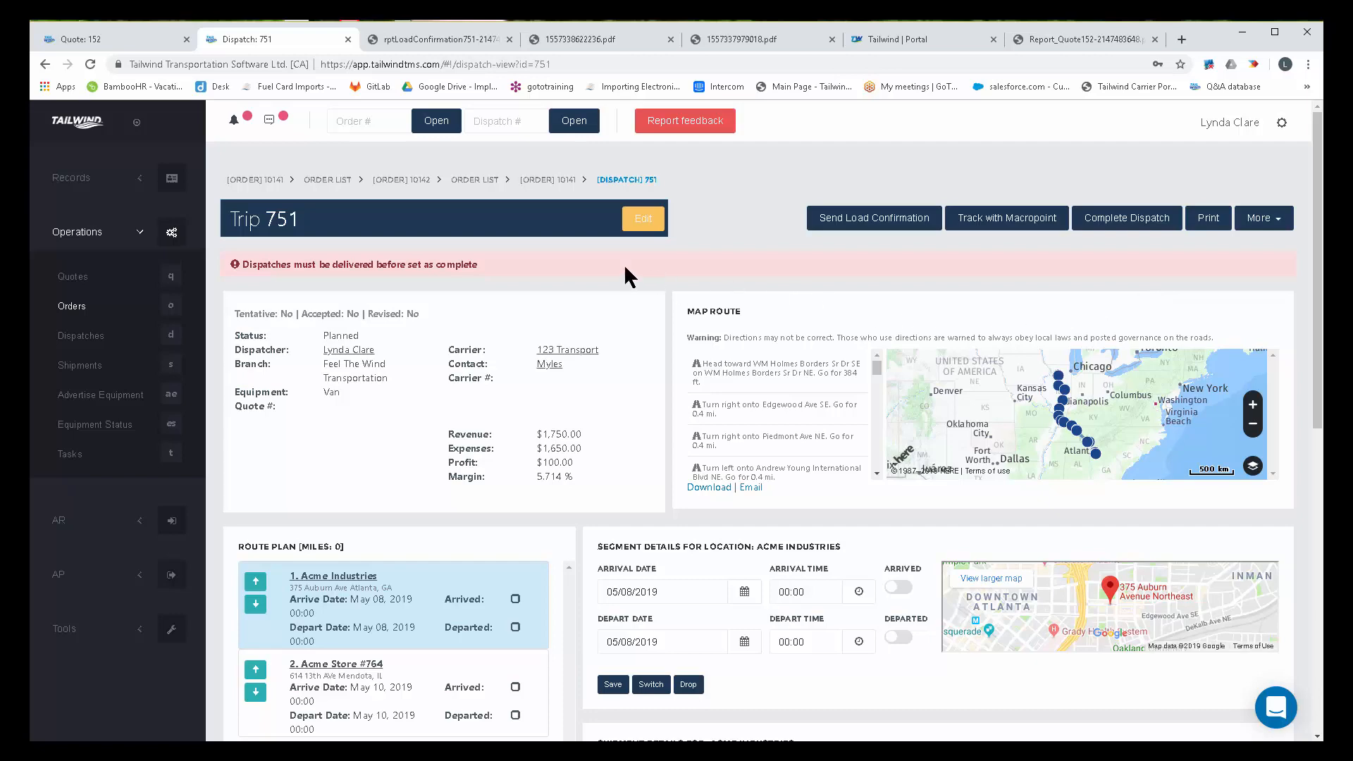
pyautogui.scroll(-3, 350, 451)
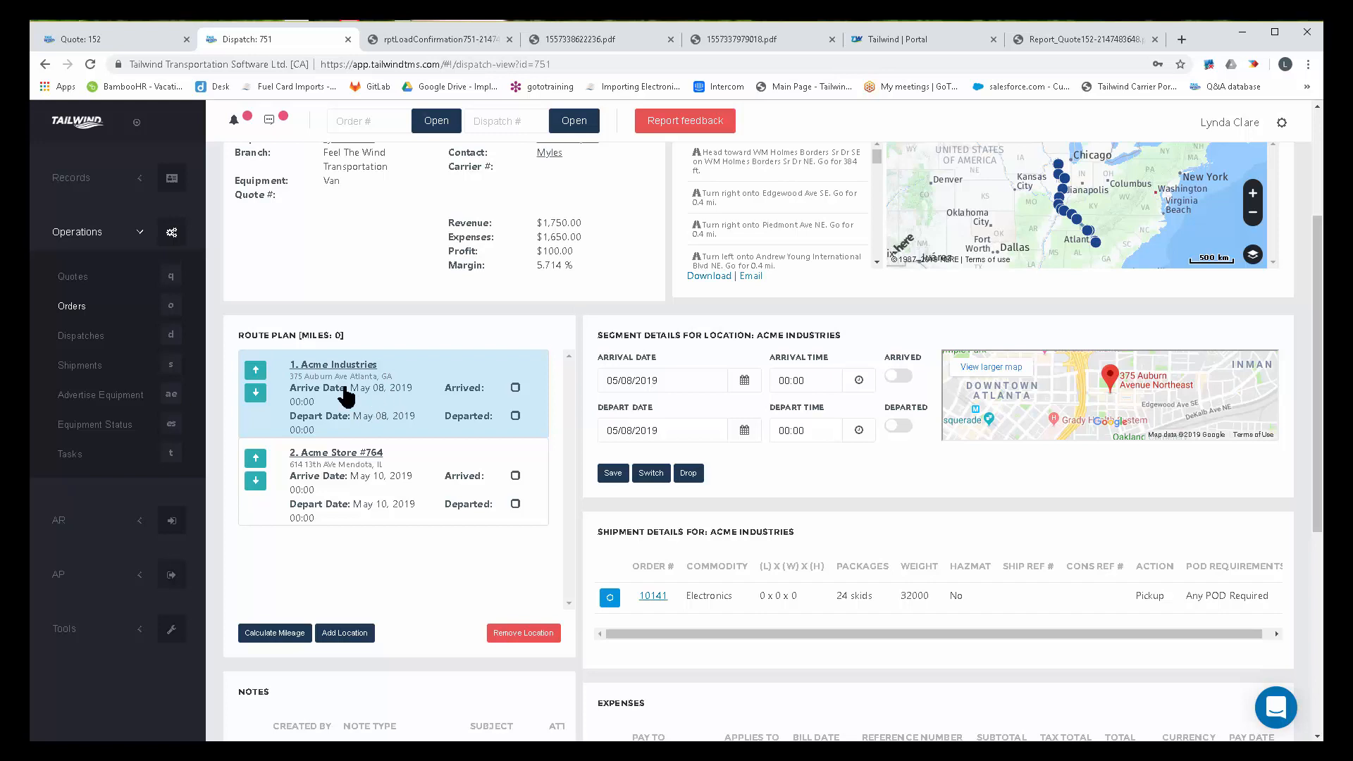
pyautogui.click(907, 379)
pyautogui.click(905, 428)
pyautogui.click(611, 473)
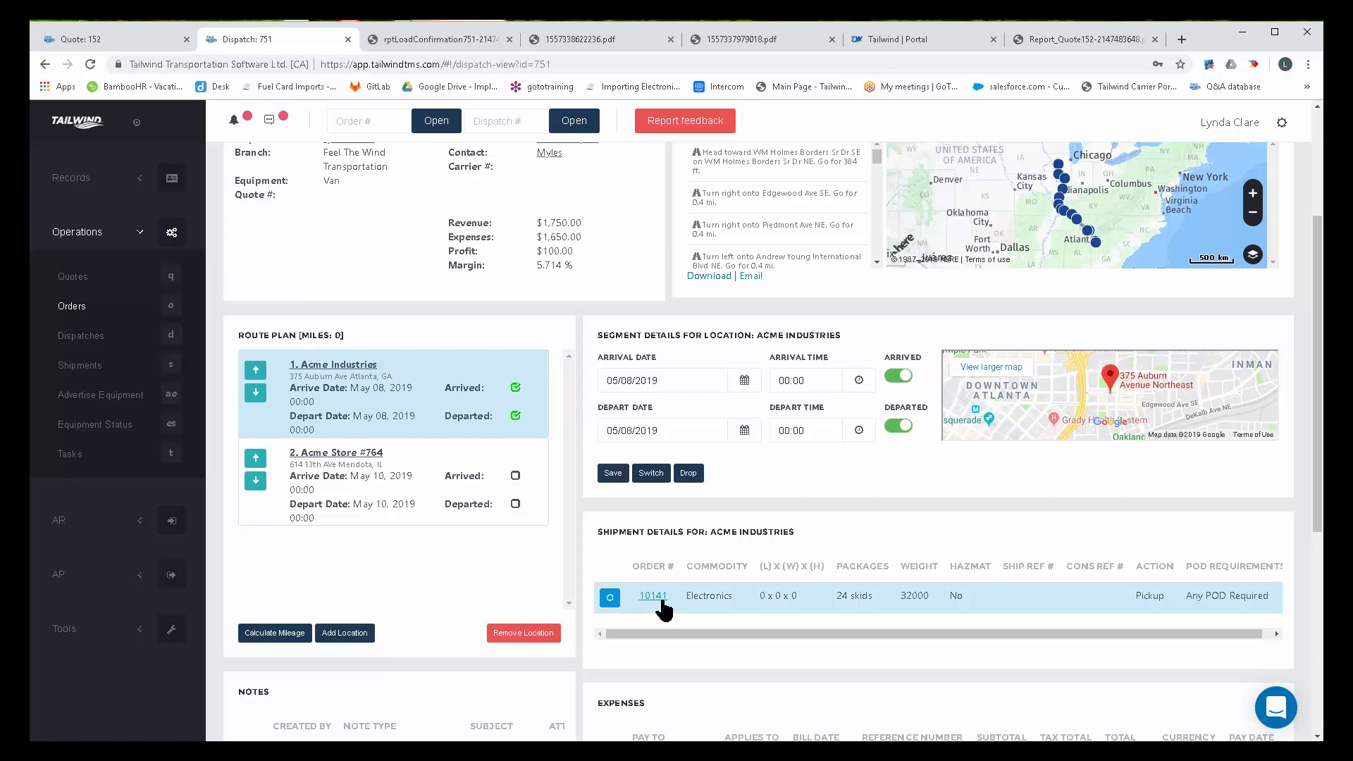
# Step: Check the trip's order and dispatch statuses in the order list and the dispatch list
pyautogui.scroll(3, 522, 465)
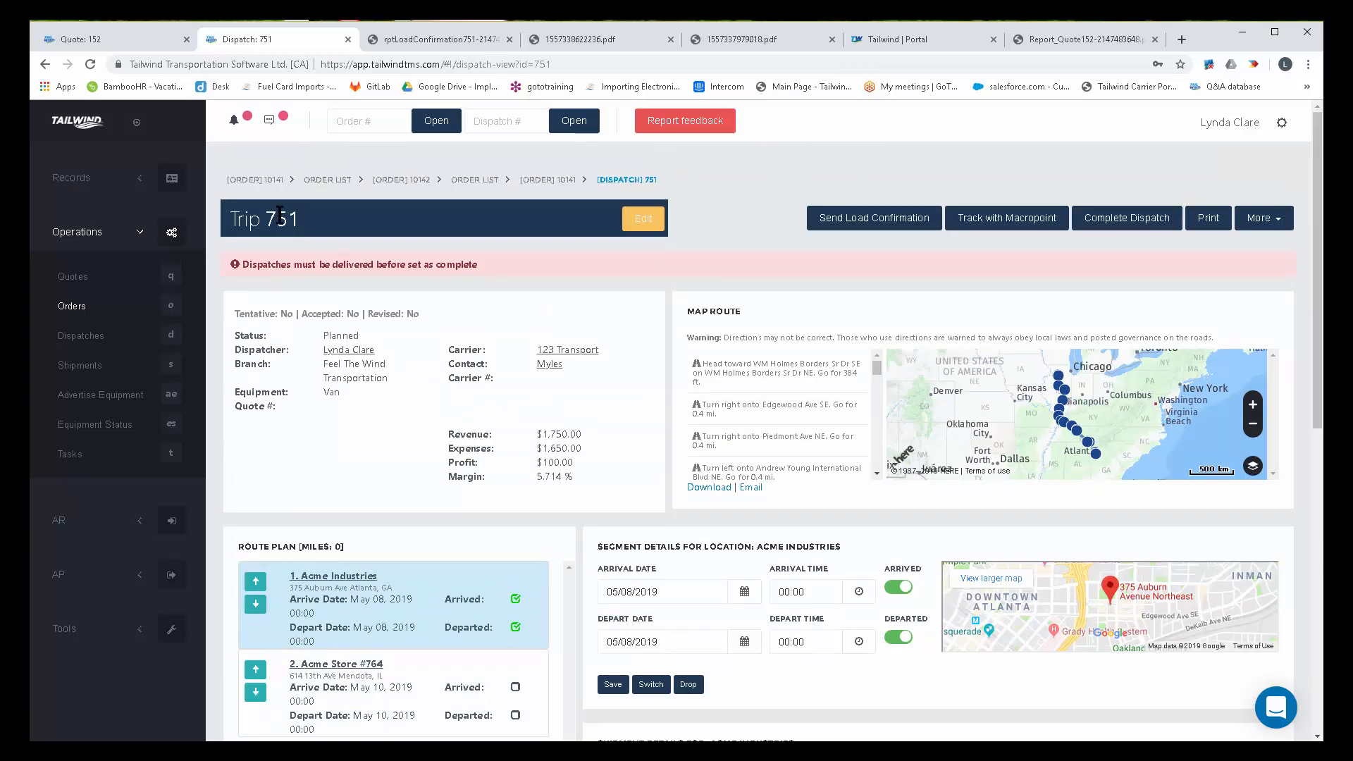
pyautogui.click(74, 310)
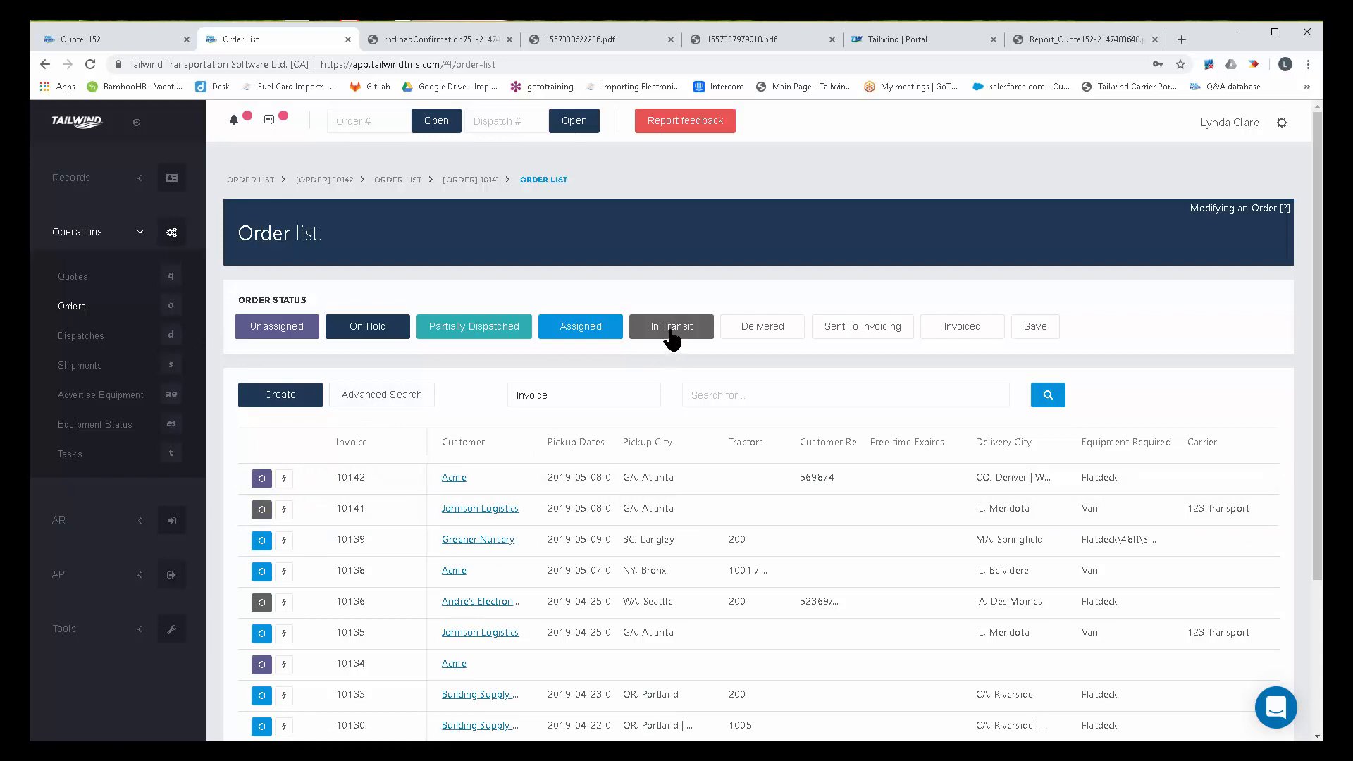
pyautogui.click(77, 344)
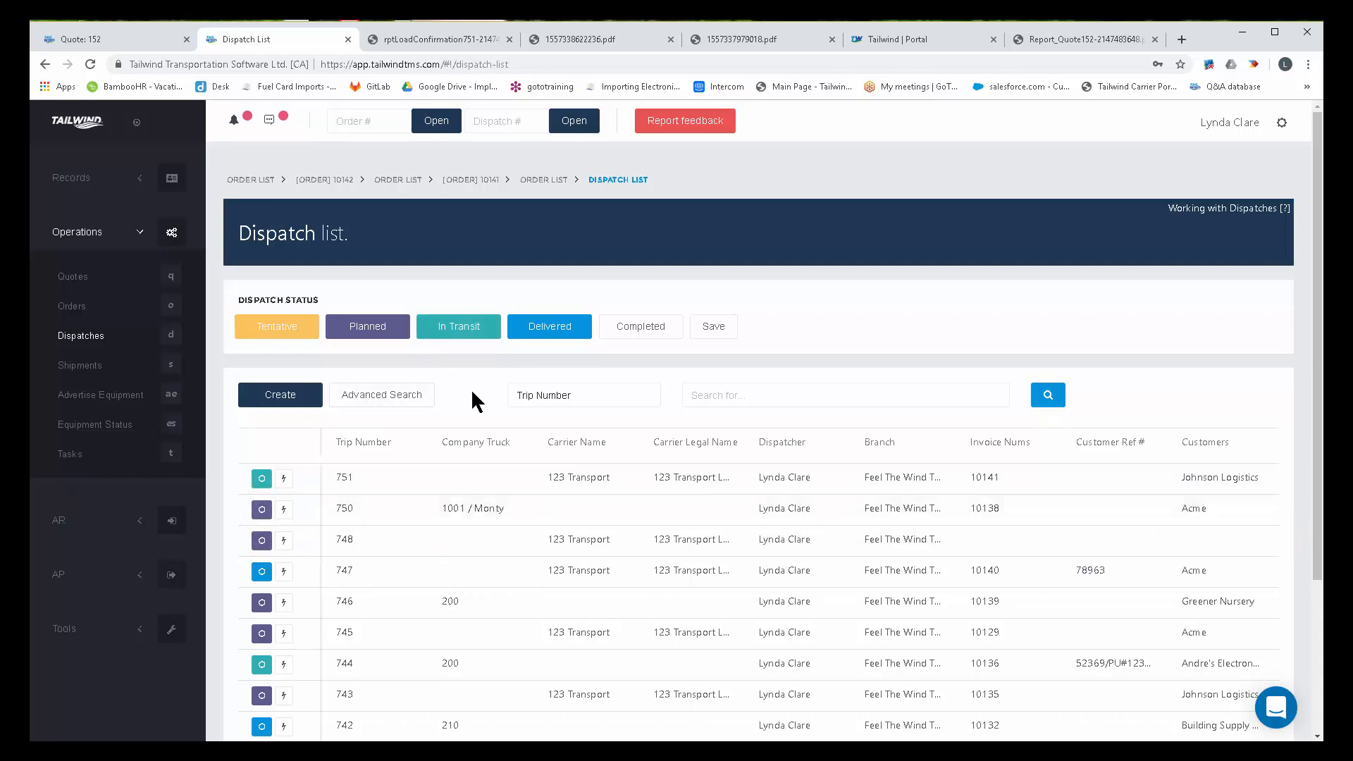
# Step: View the unassigned Acme order at the head of the order list and its quick actions, and close them
pyautogui.click(72, 305)
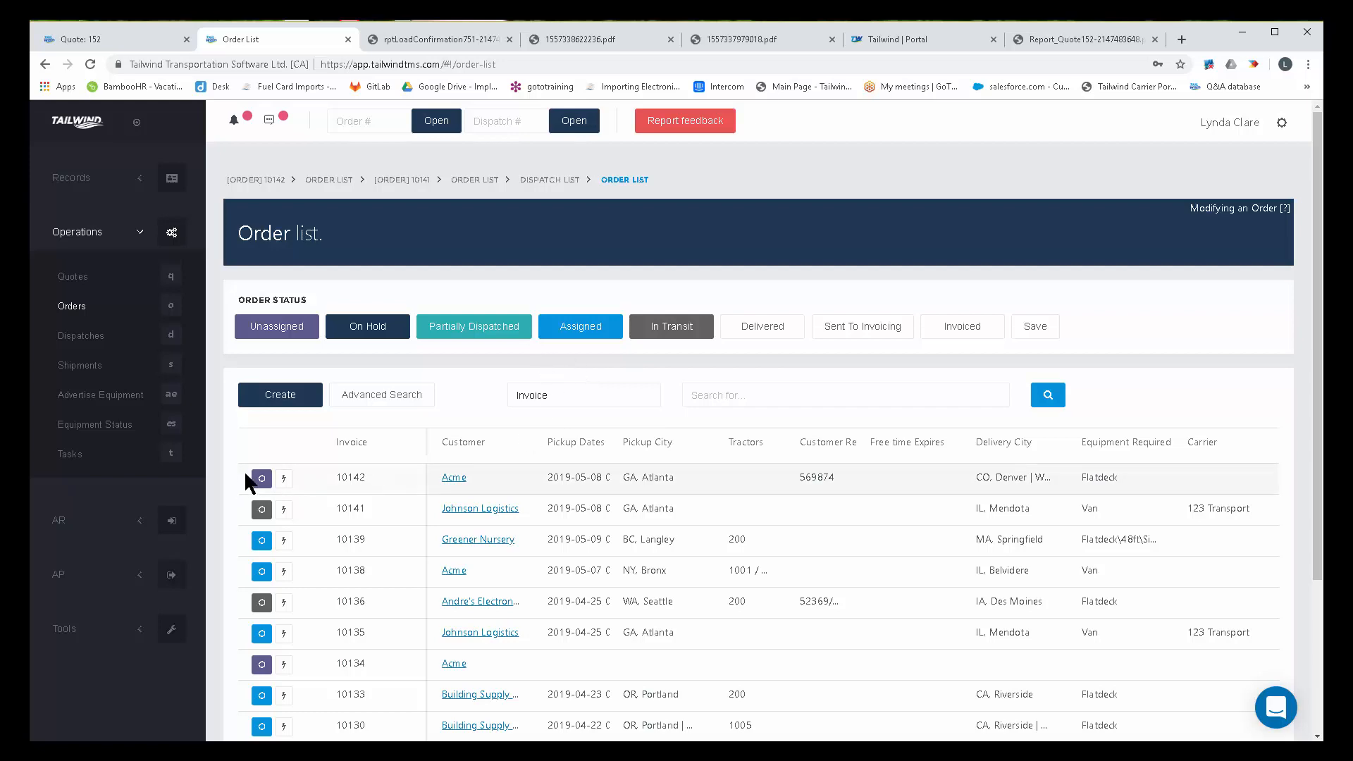
pyautogui.click(262, 478)
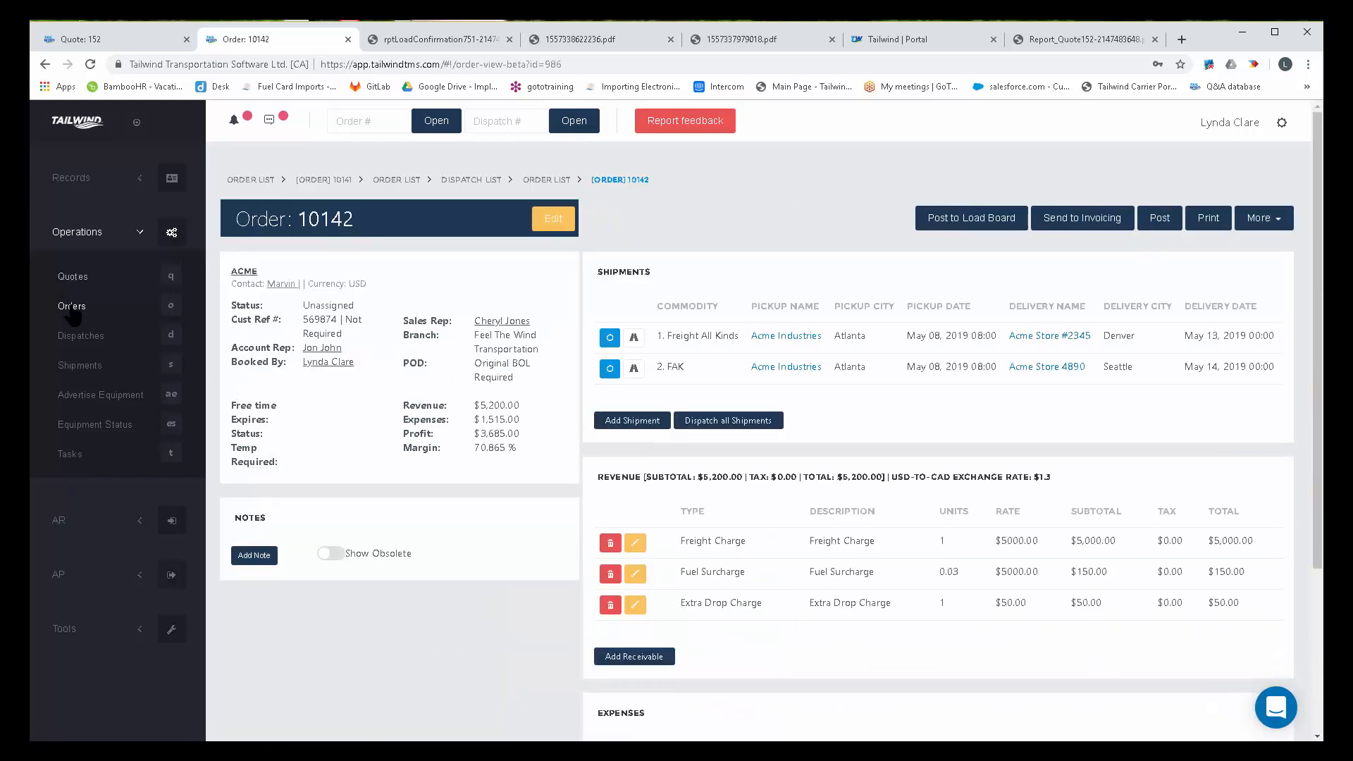
pyautogui.click(72, 309)
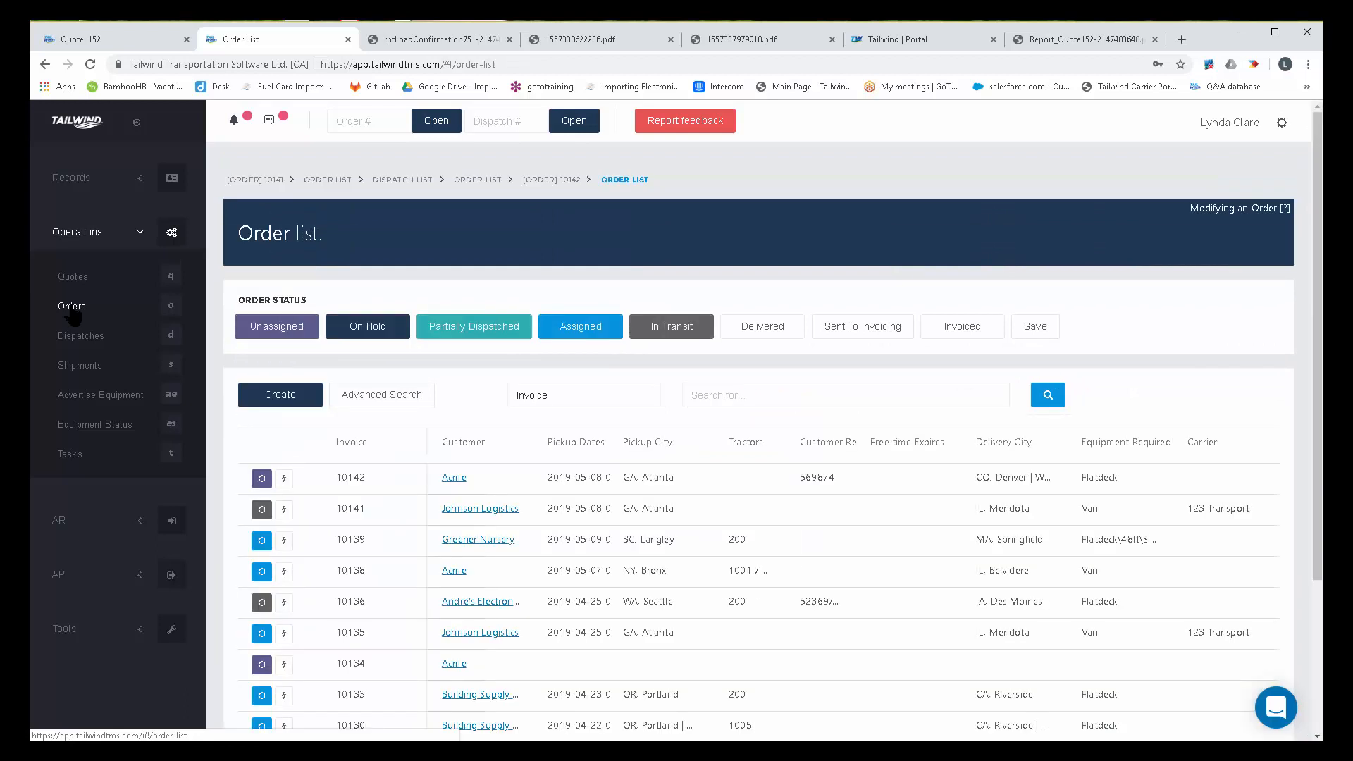
pyautogui.click(284, 480)
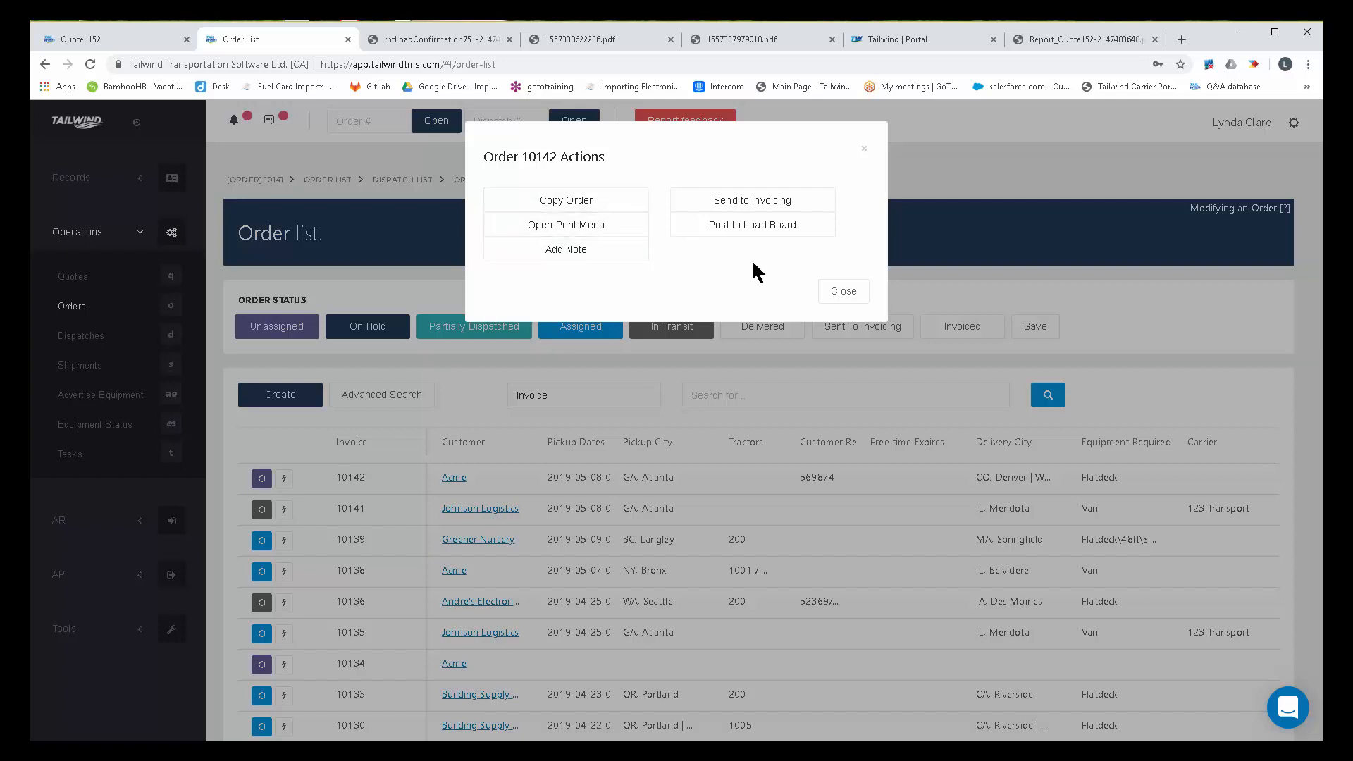
pyautogui.click(842, 297)
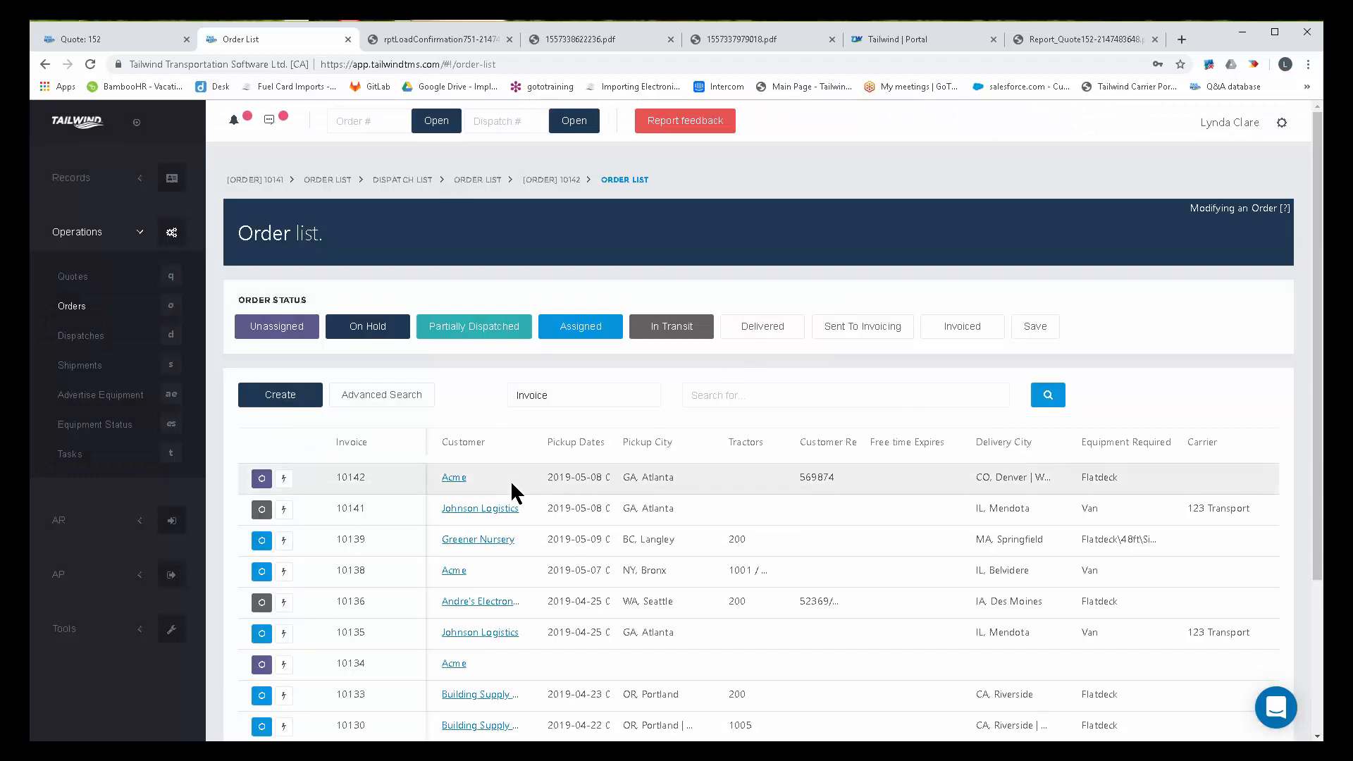
# Step: Open the unassigned Acme order at the head of the list and dispatch all its shipments to a new dispatch
pyautogui.click(261, 480)
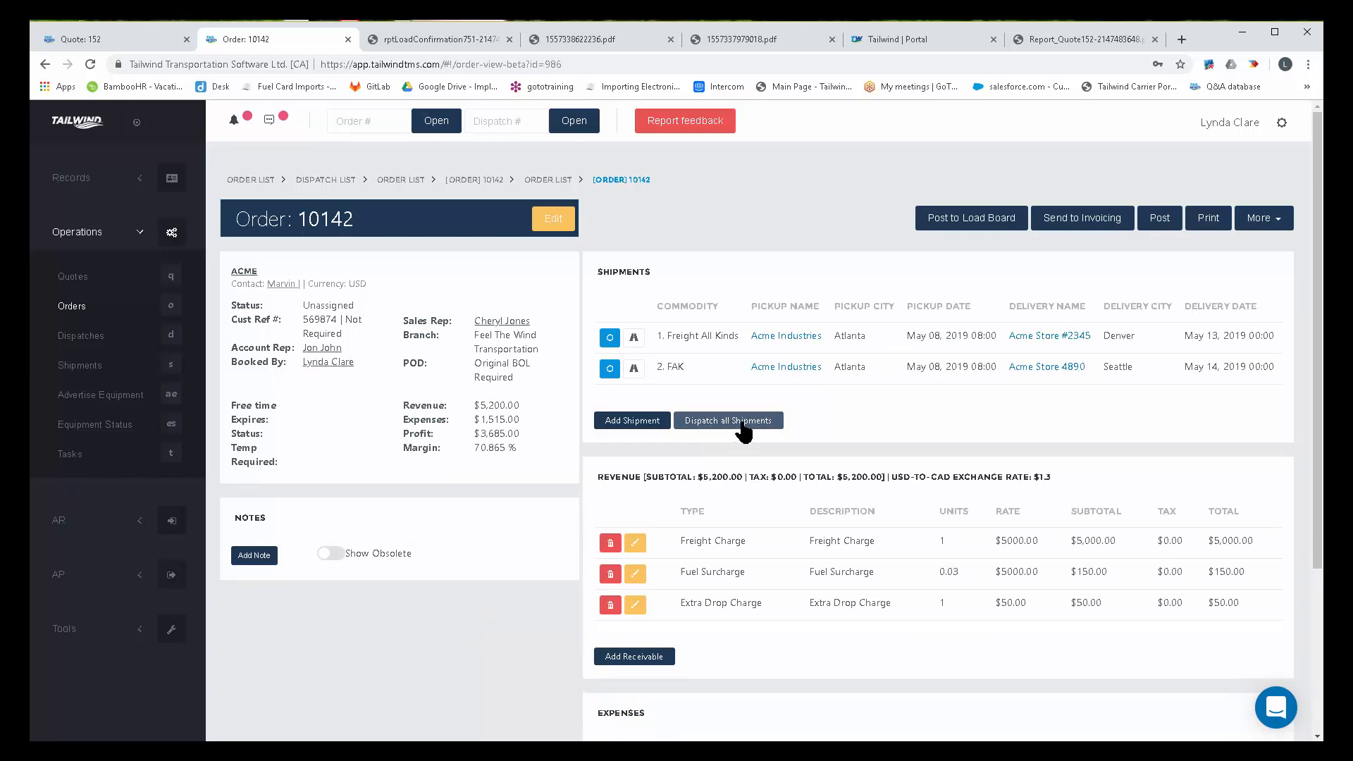
pyautogui.click(733, 421)
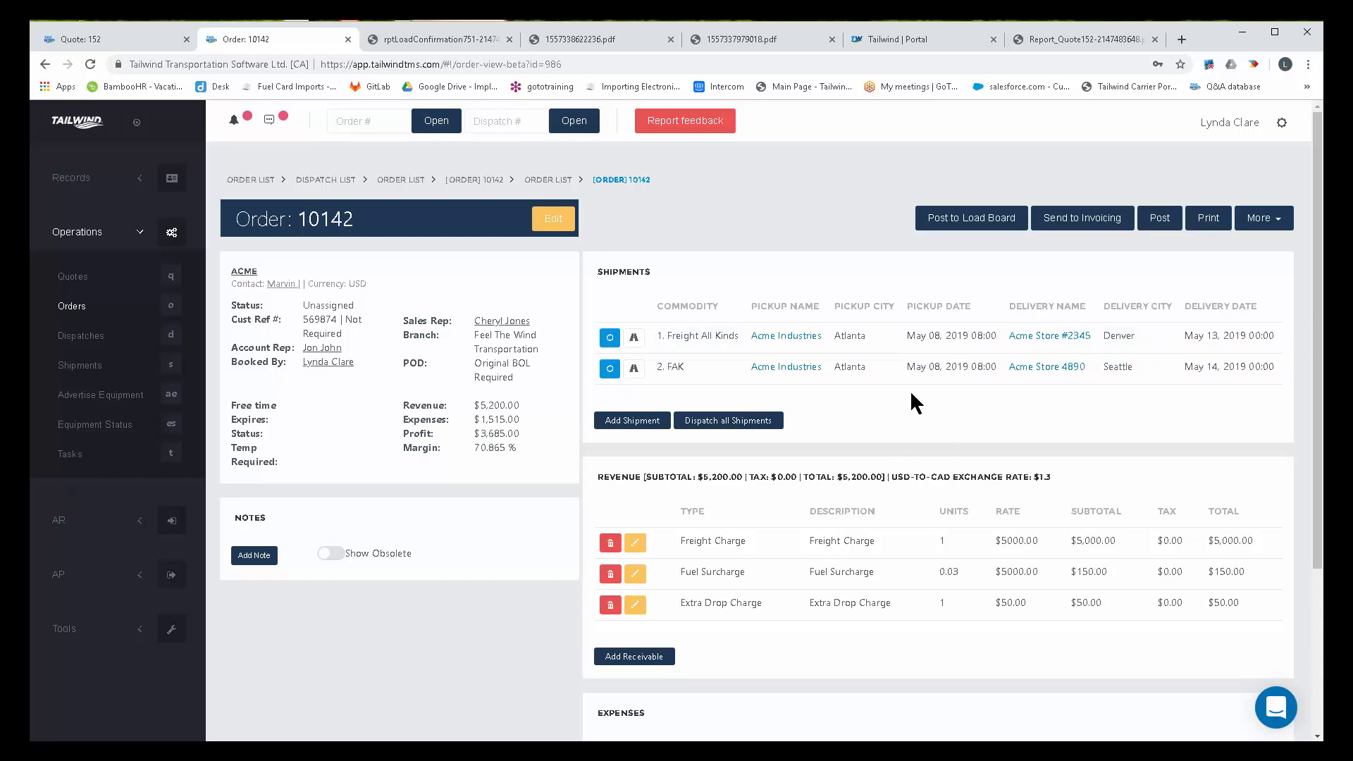
pyautogui.click(717, 423)
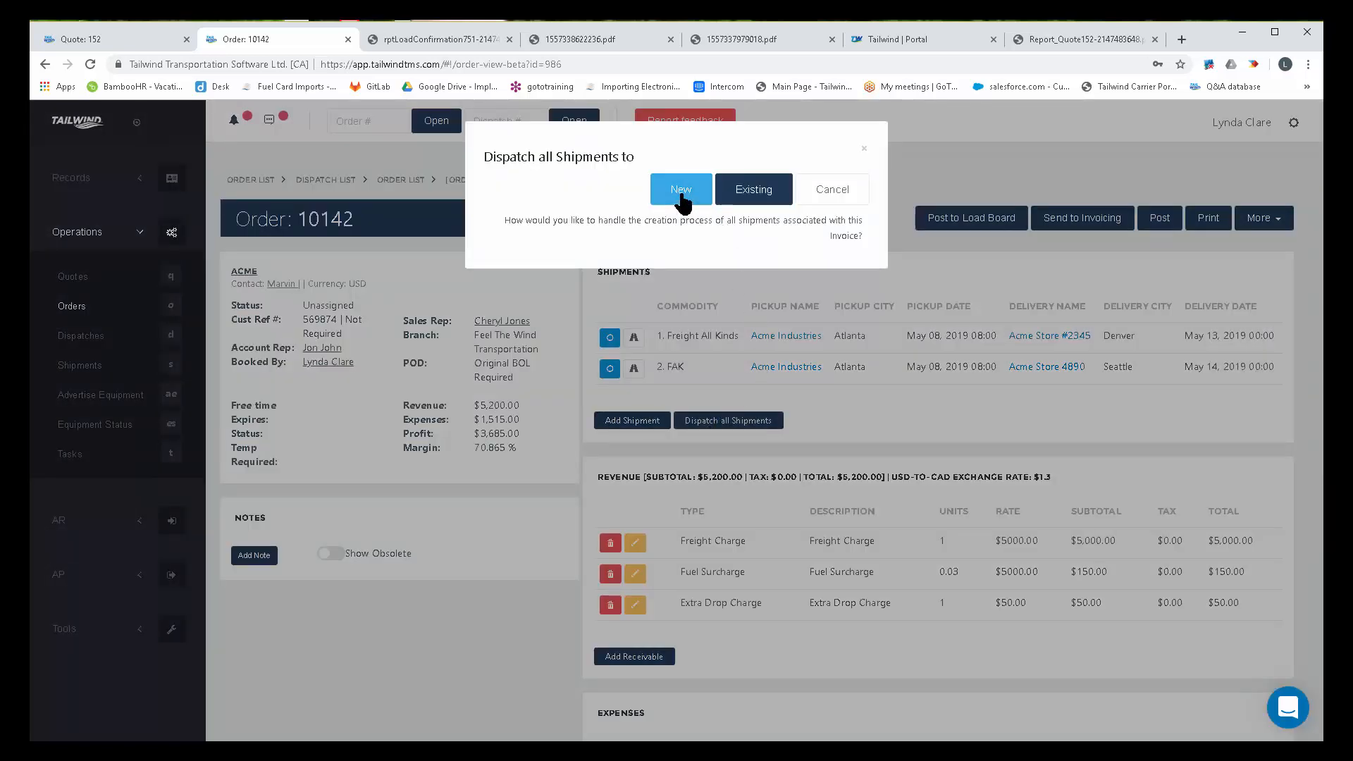
pyautogui.click(682, 197)
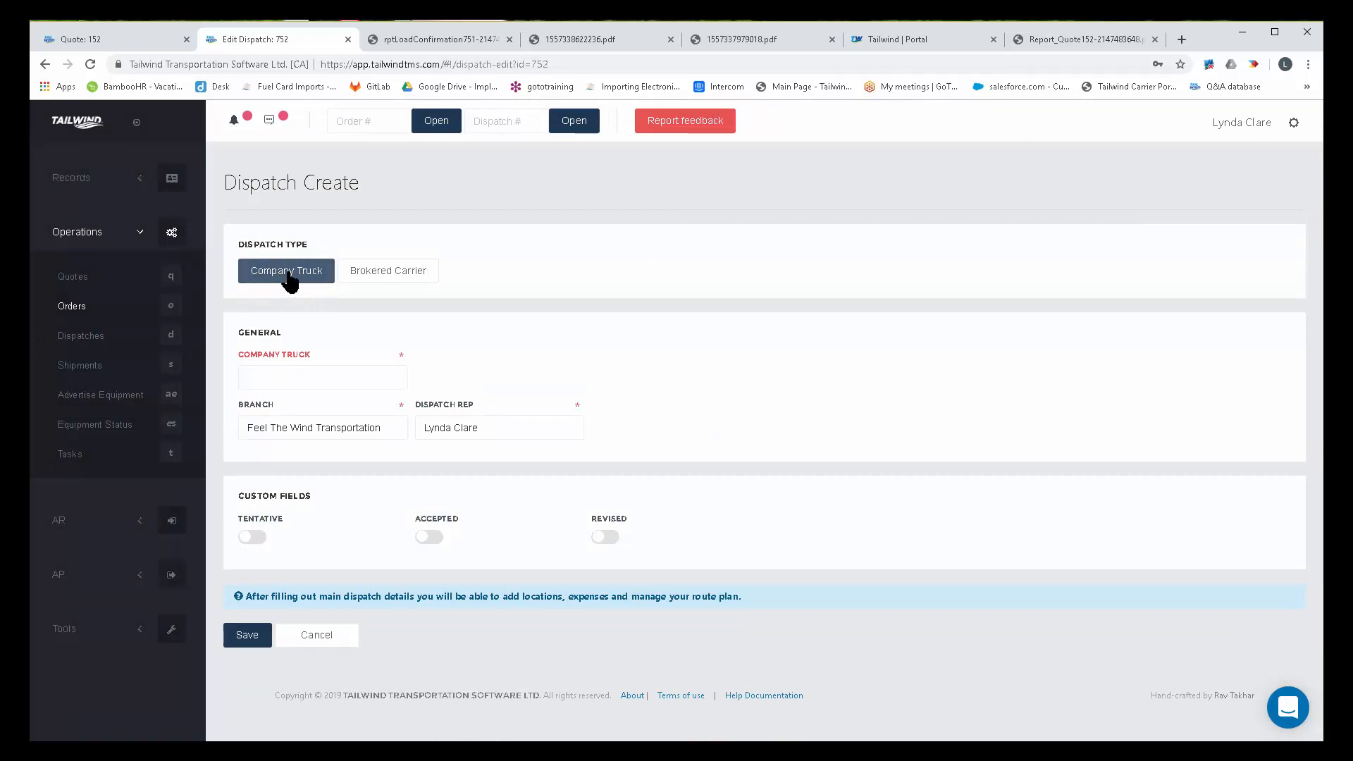
# Step: Assign company truck 200, trailer 53F103 and the truck's default driver to the new dispatch and save it
pyautogui.click(336, 382)
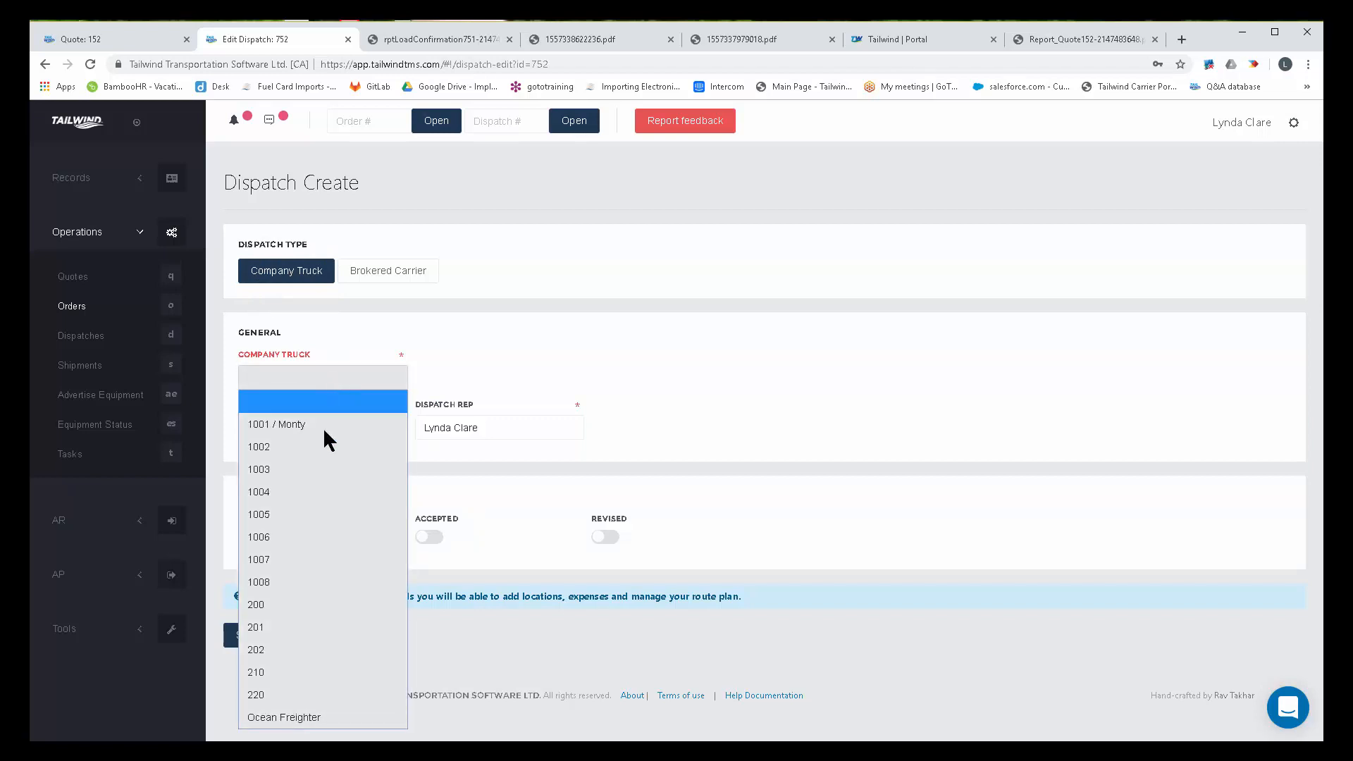
pyautogui.click(278, 606)
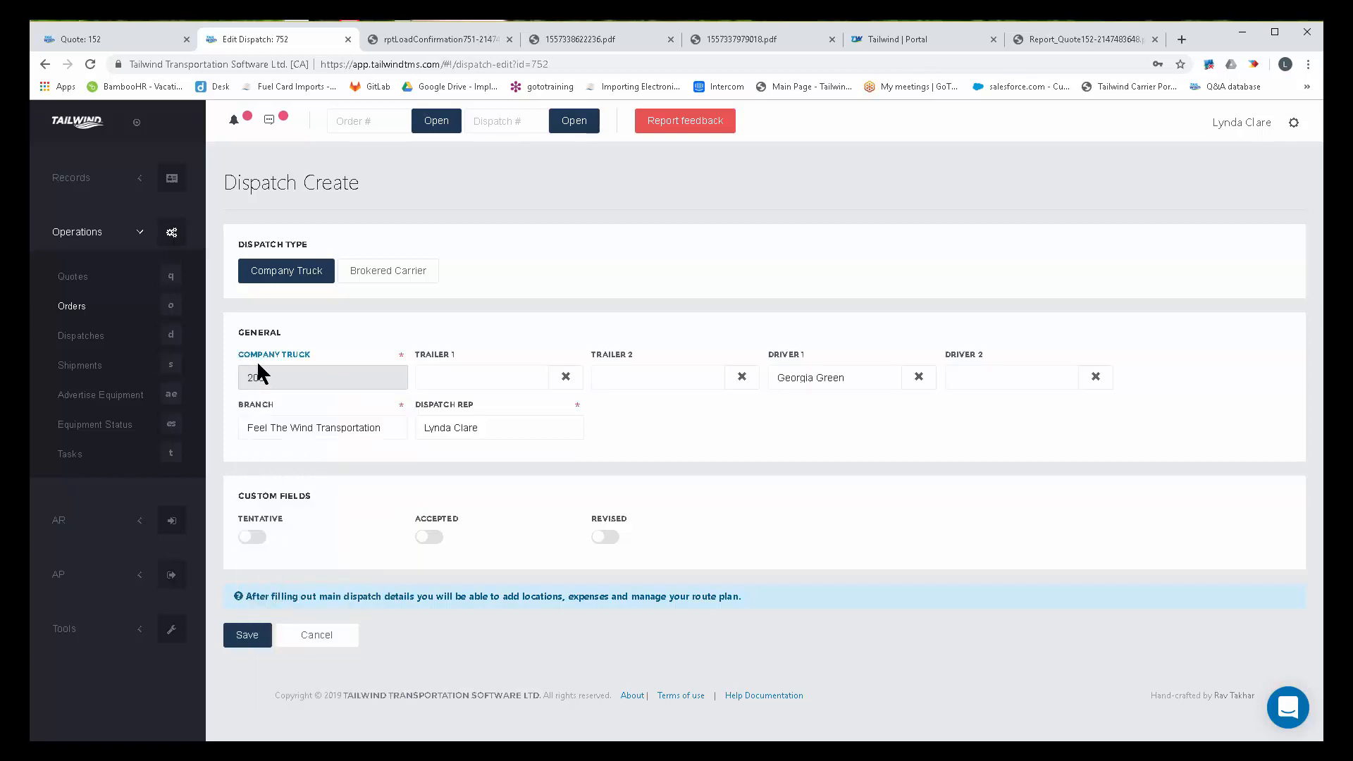
pyautogui.click(456, 373)
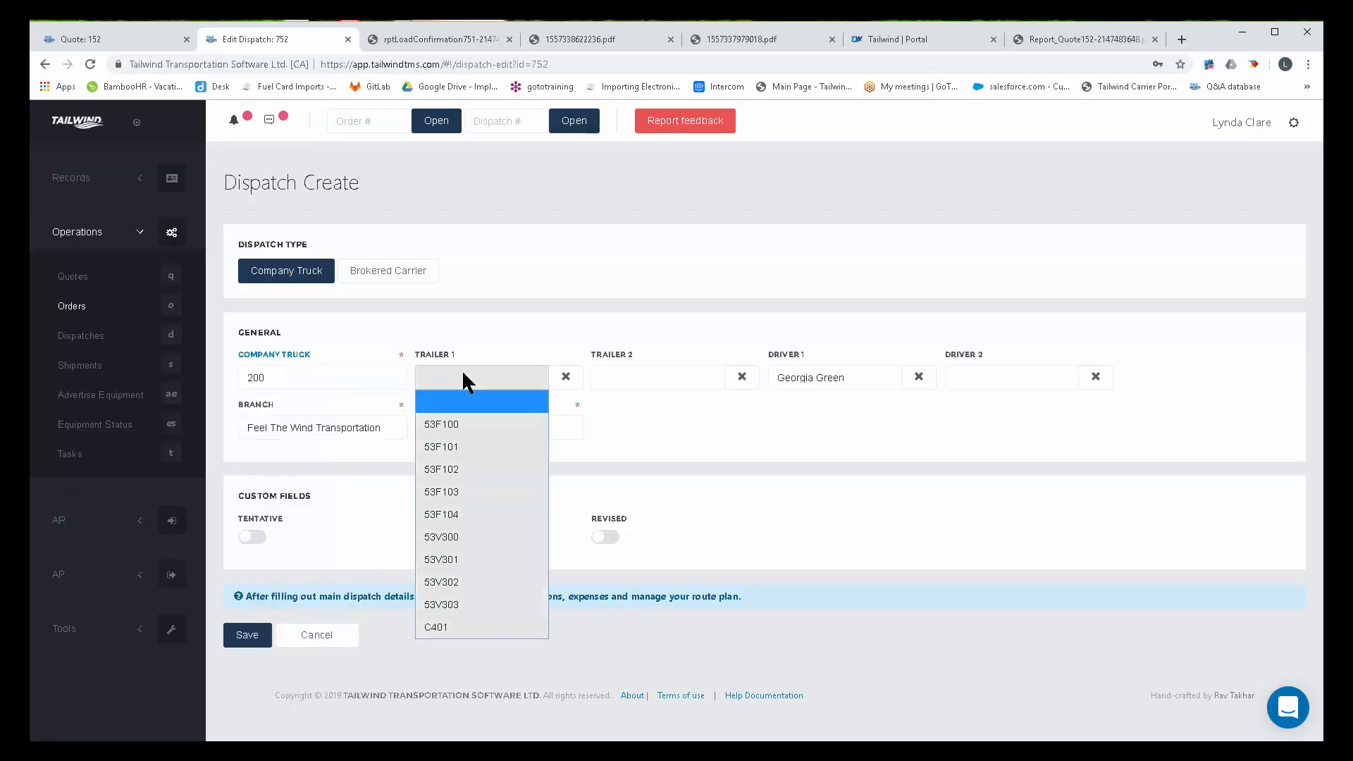
pyautogui.click(466, 486)
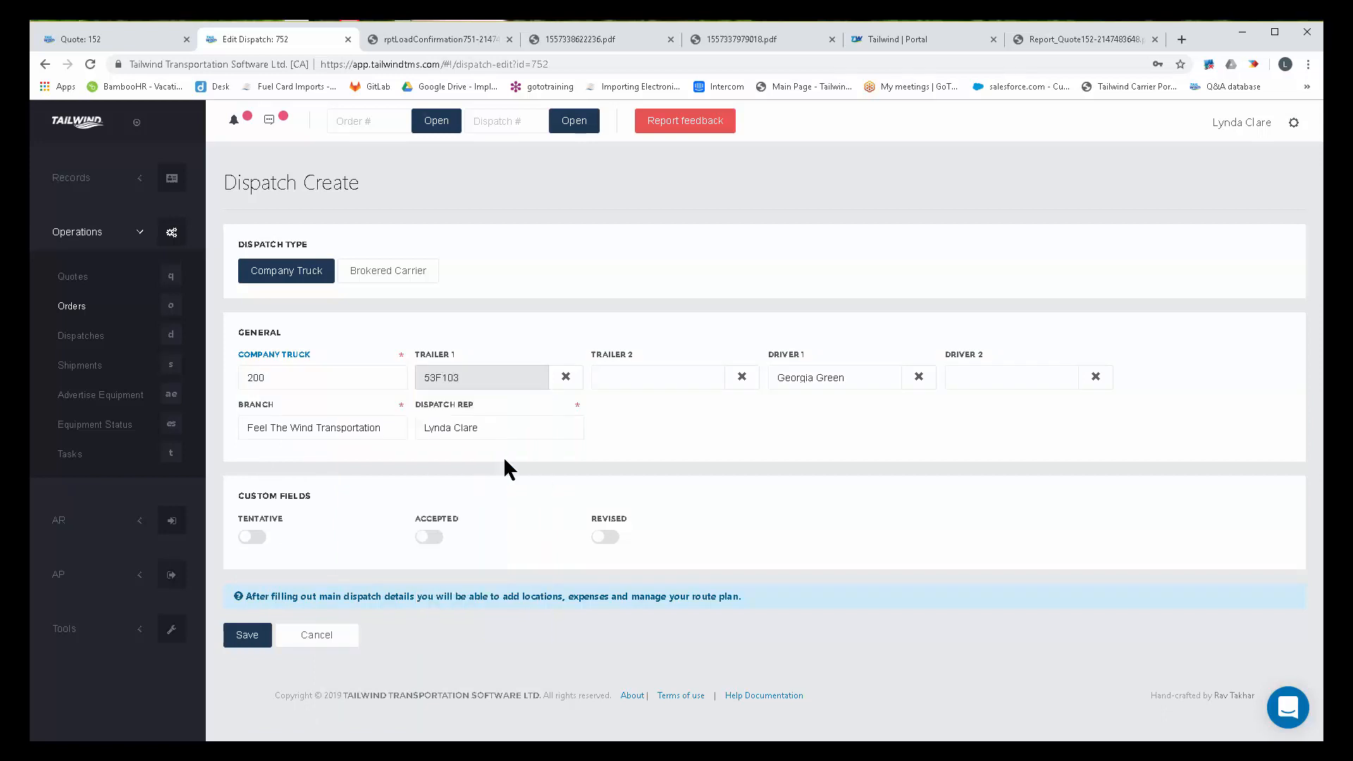
pyautogui.click(853, 372)
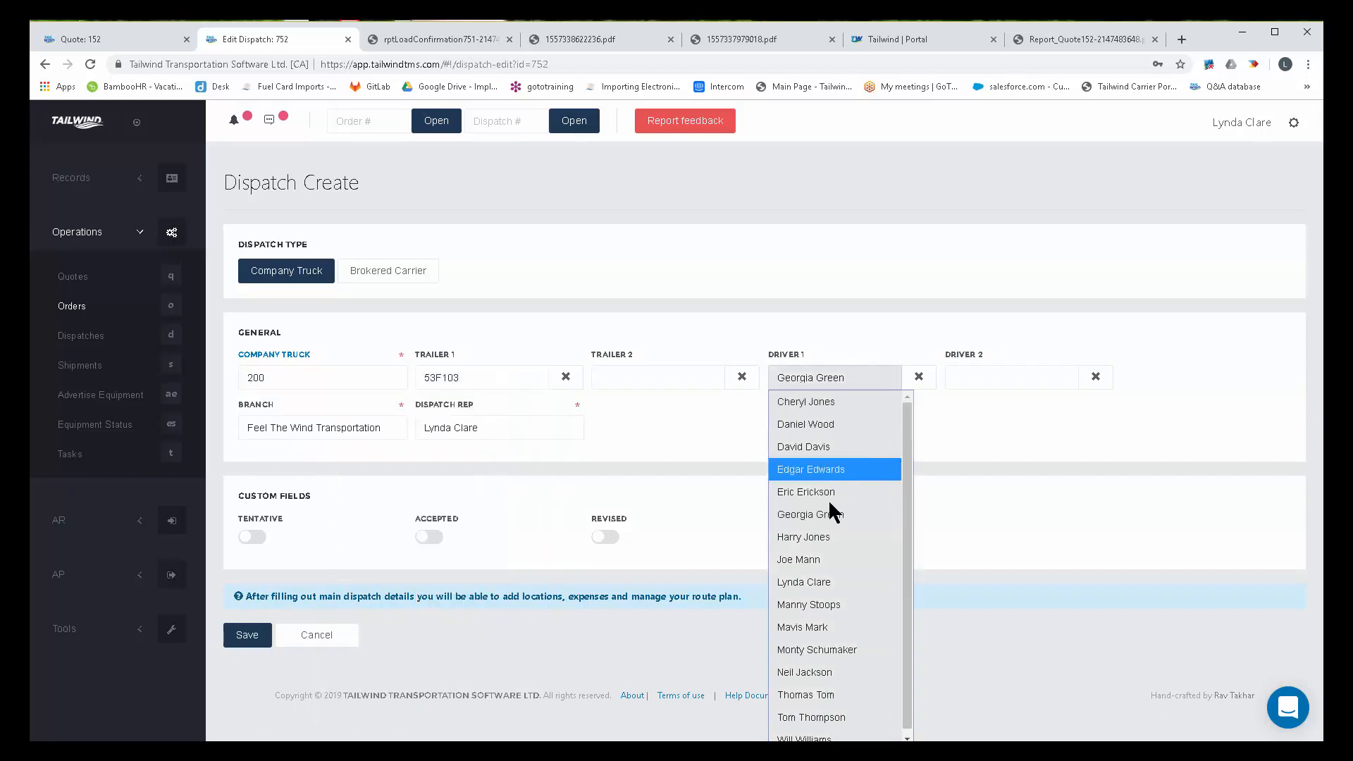
pyautogui.click(833, 520)
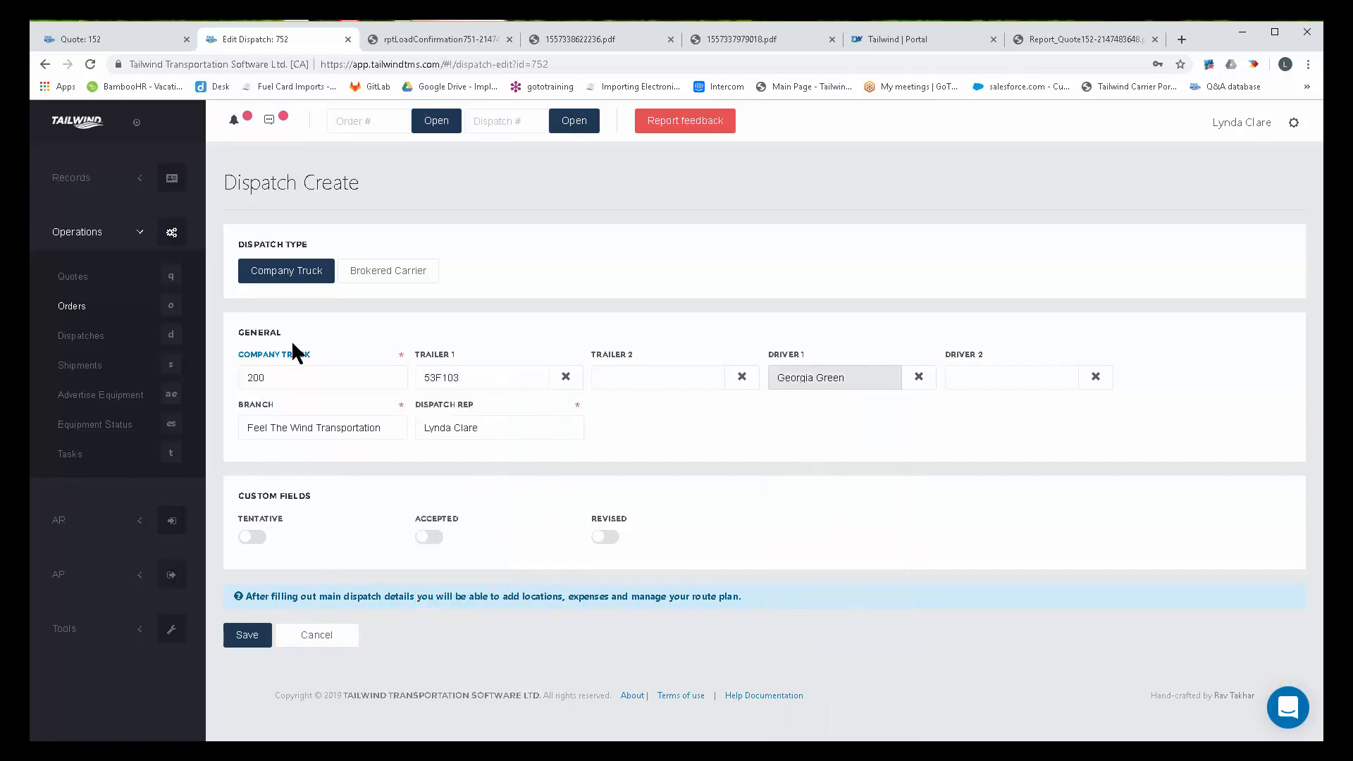
pyautogui.click(249, 636)
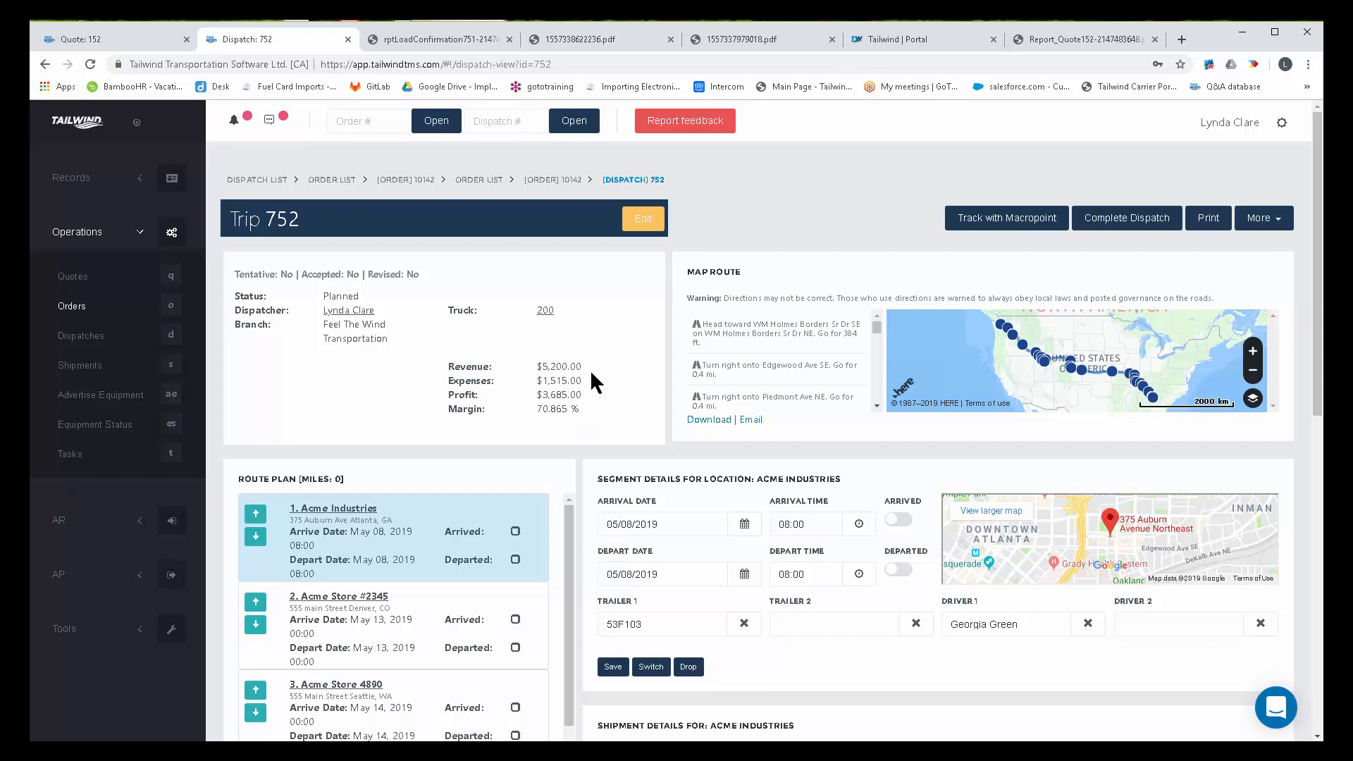
# Step: Review the new trip's map route, Acme Industries segment details, shipments and expenses
pyautogui.tripleClick(705, 277)
pyautogui.scroll(-3, 638, 387)
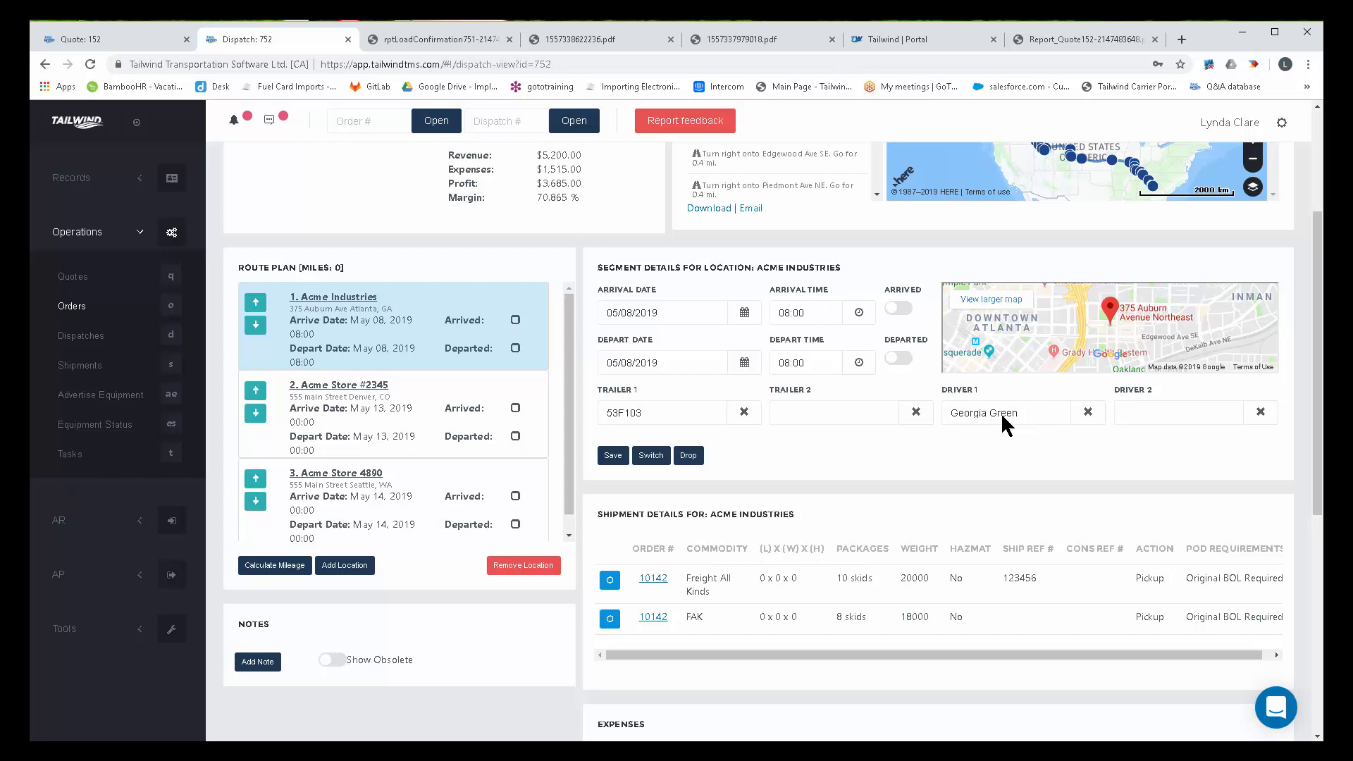
pyautogui.scroll(-4, 986, 458)
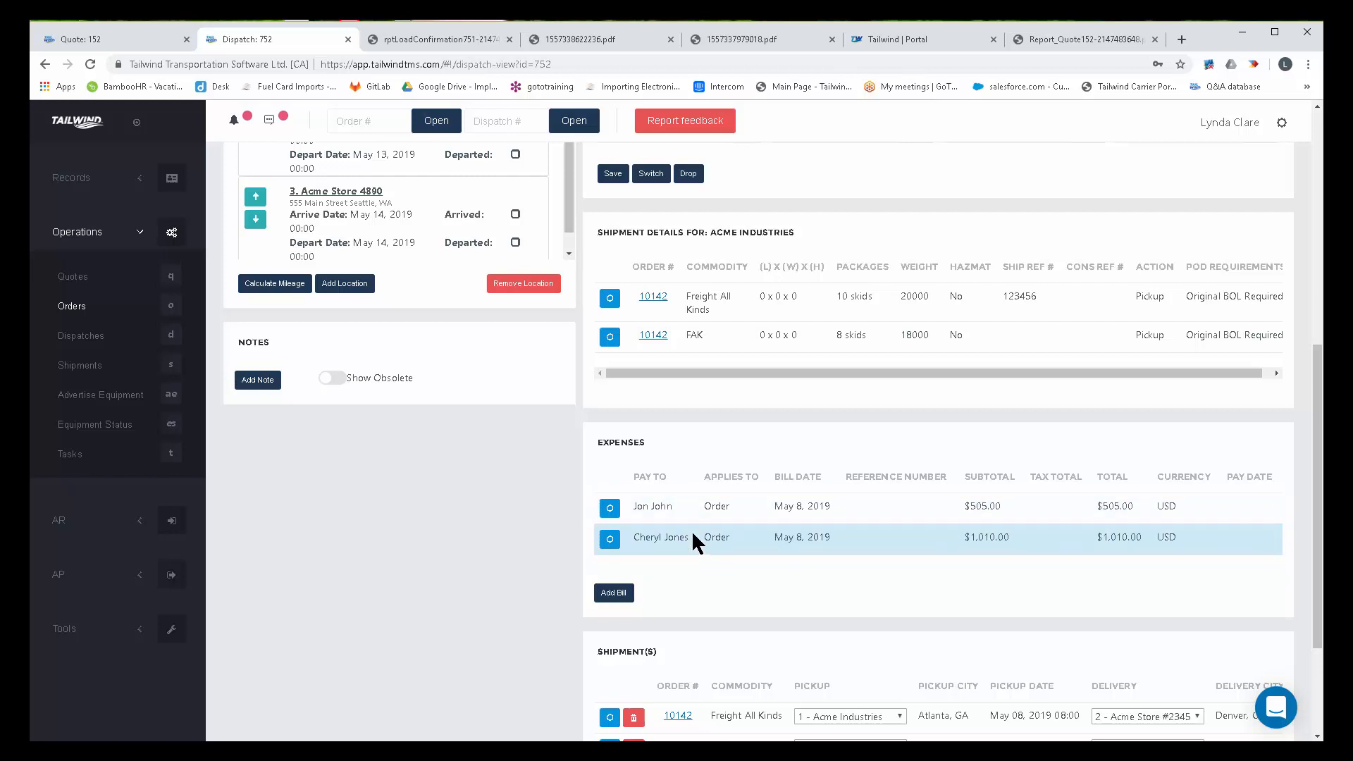
pyautogui.scroll(1, 691, 494)
pyautogui.scroll(3, 688, 437)
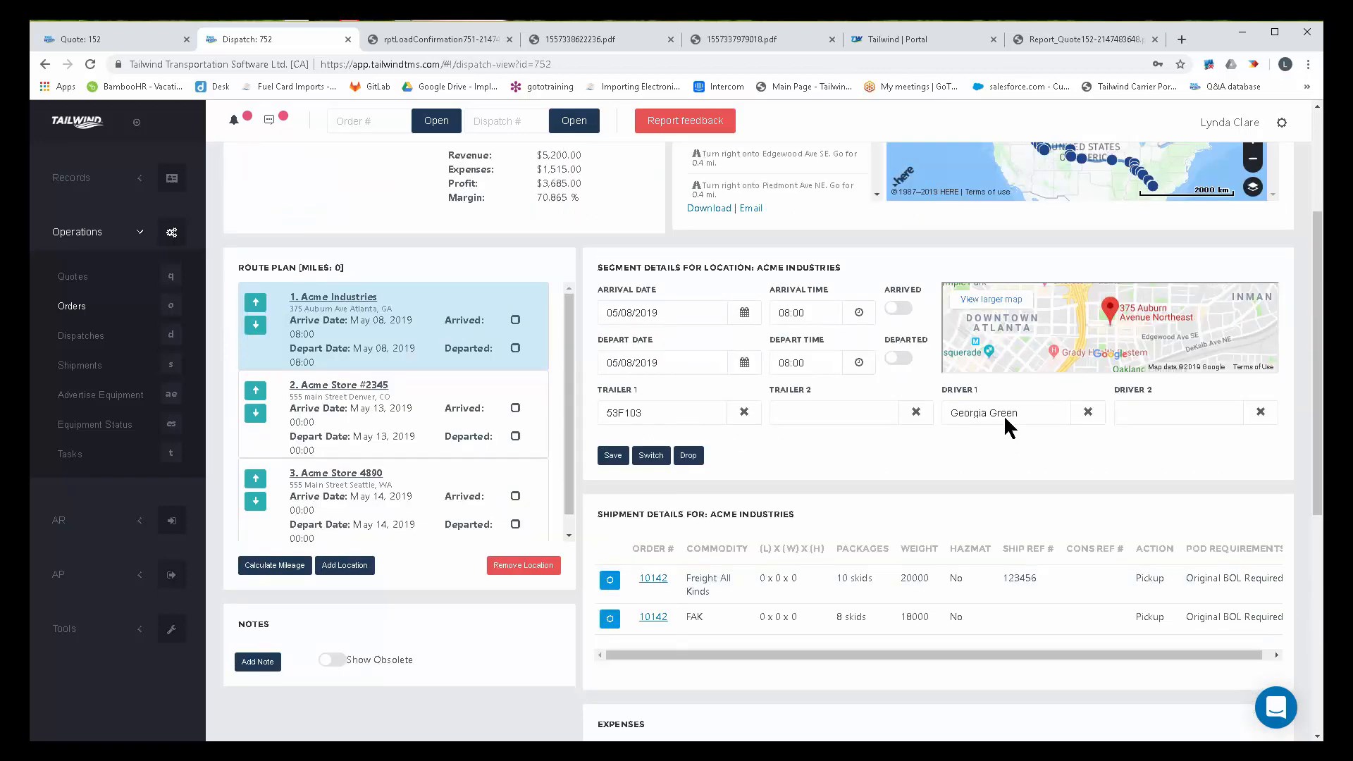
pyautogui.scroll(-4, 877, 576)
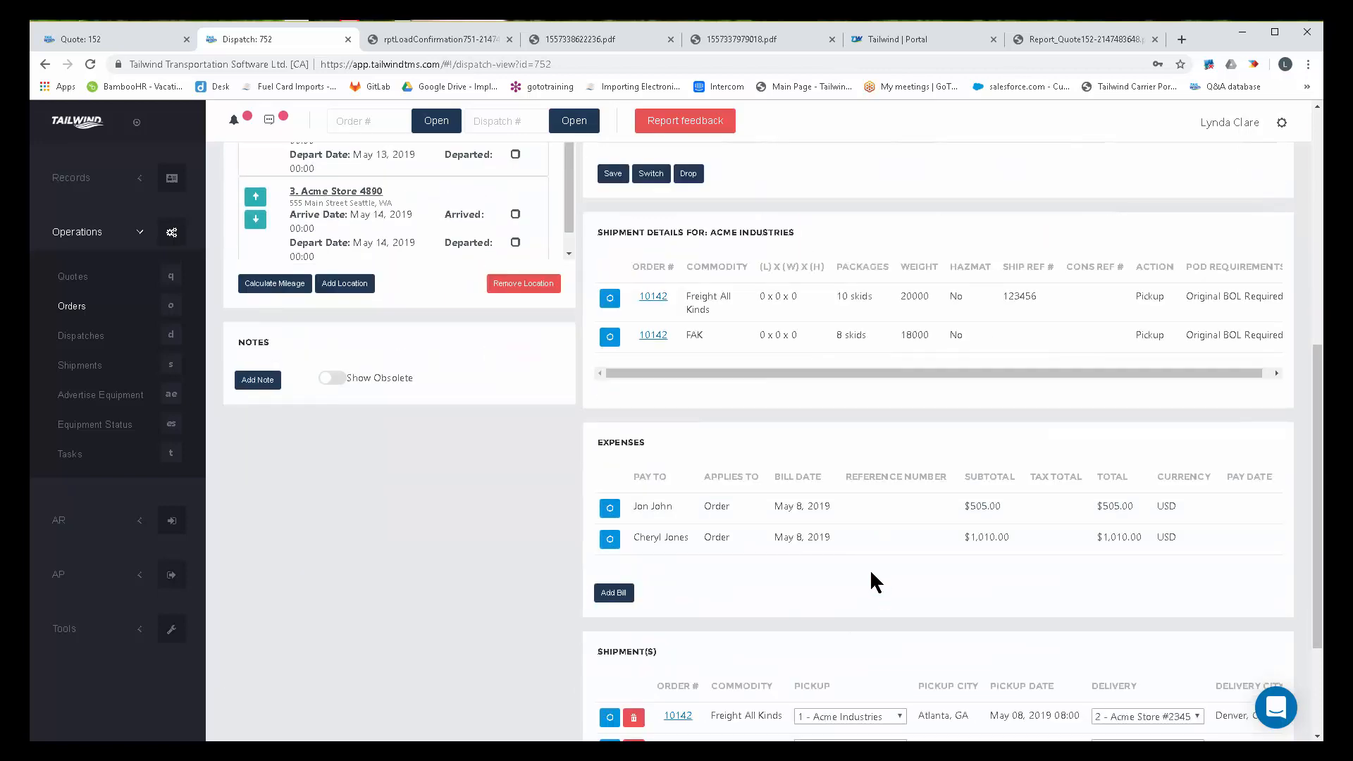
pyautogui.scroll(2, 814, 489)
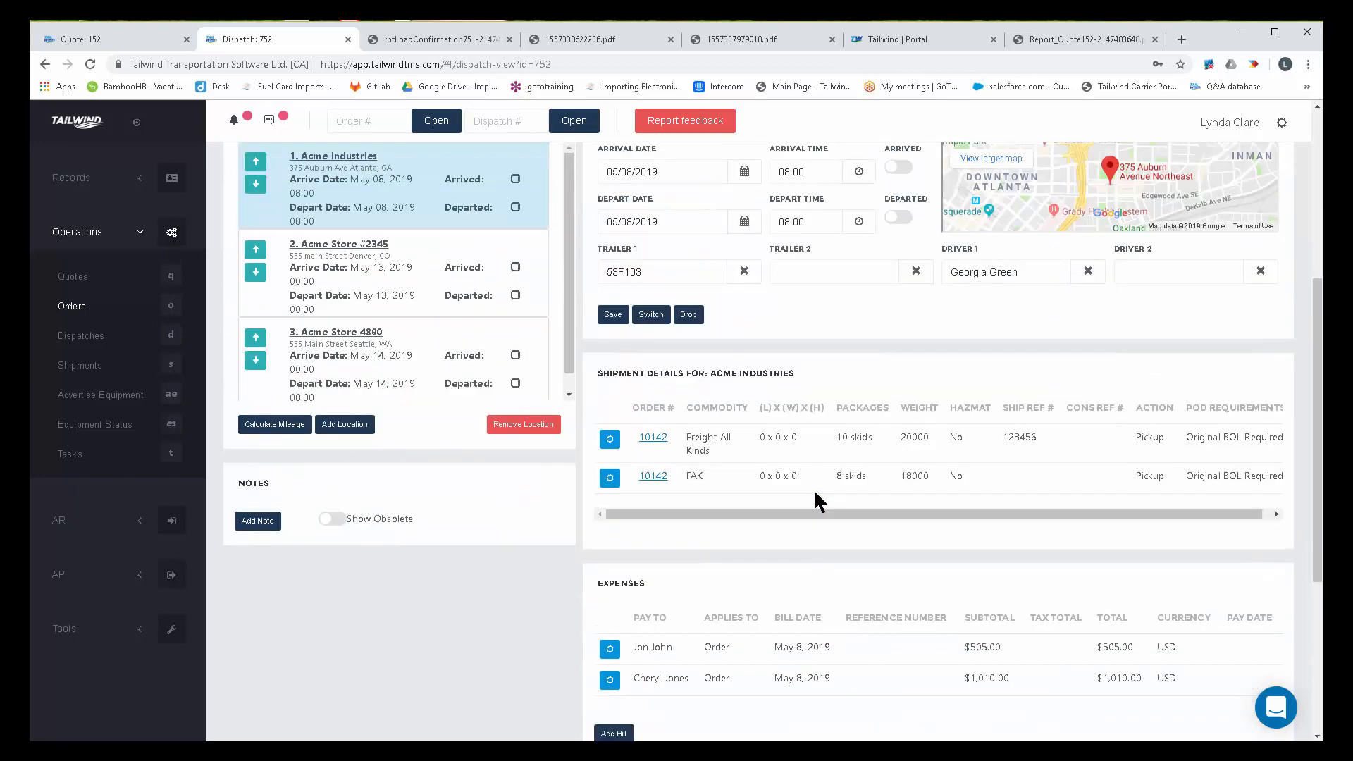
pyautogui.scroll(2, 814, 488)
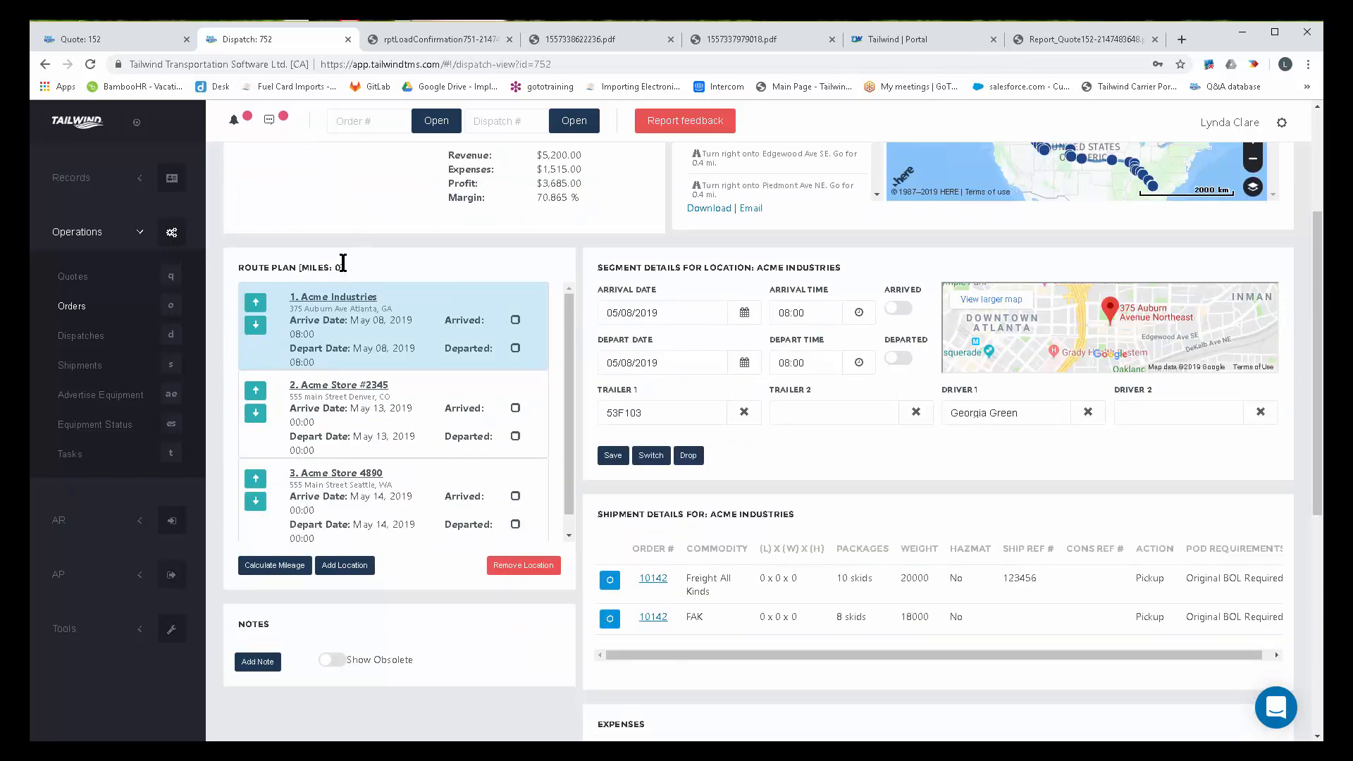
# Step: Calculate the route plan's mileage and save the Acme Industries segment
pyautogui.moveTo(342, 264); pyautogui.dragTo(239, 265)
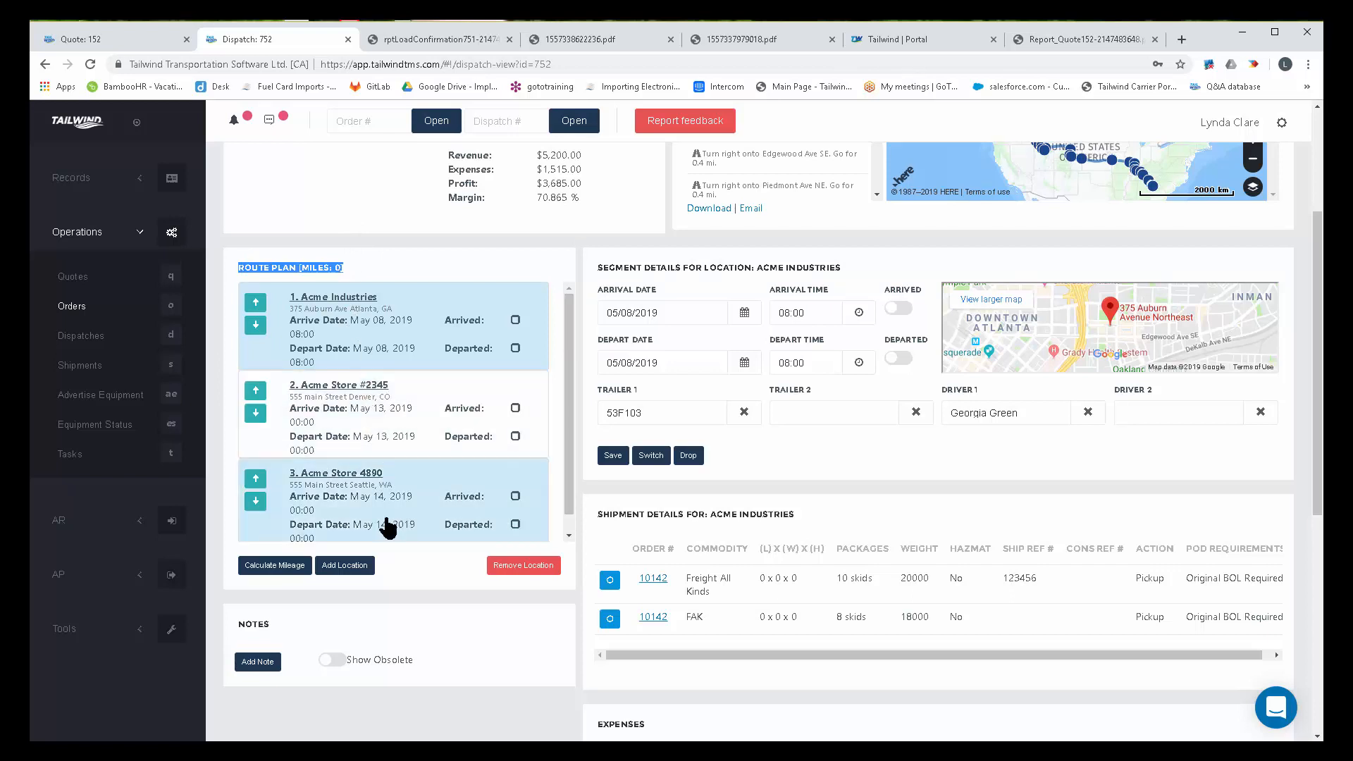
pyautogui.click(289, 567)
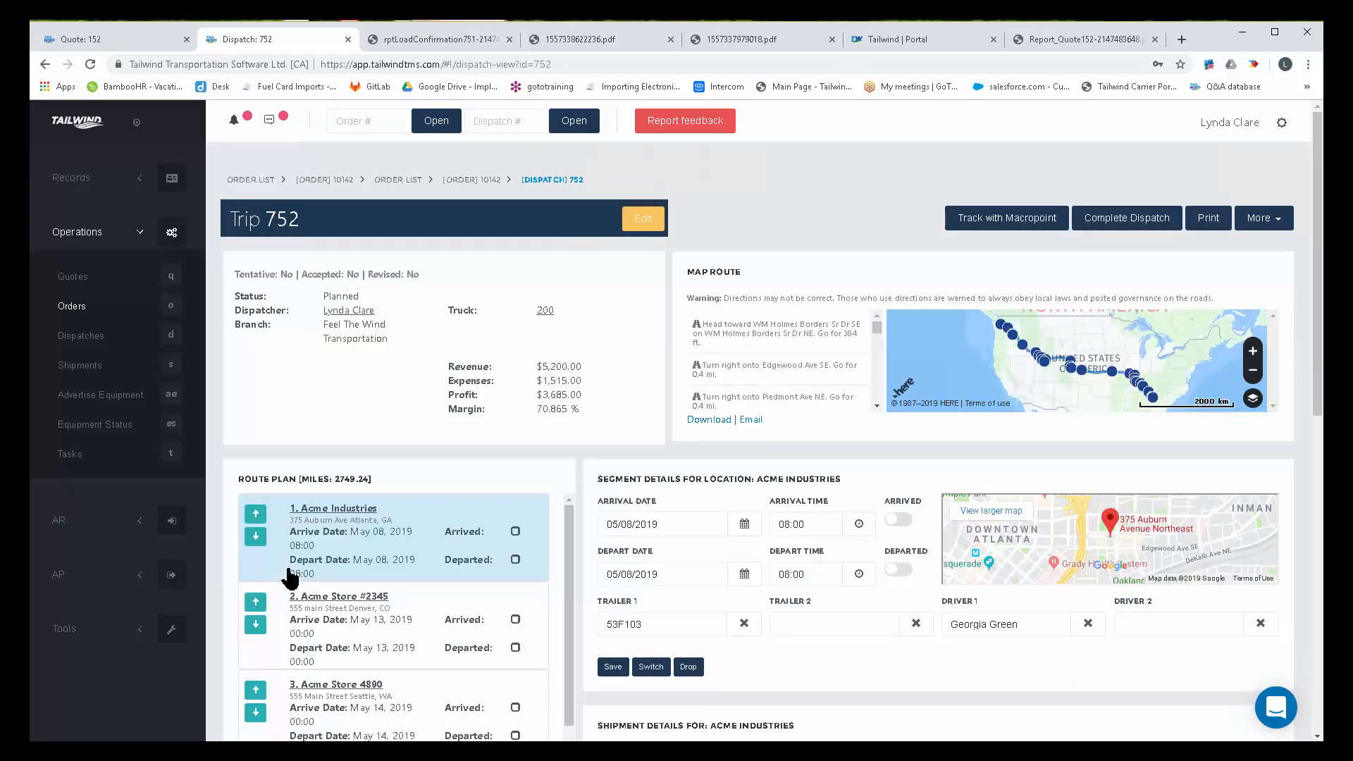
pyautogui.moveTo(333, 478); pyautogui.dragTo(354, 485)
pyautogui.click(614, 668)
# Step: Examine the driver's pay in the trip expenses and compare it with the segment and order expenses
pyautogui.scroll(-2, 494, 430)
pyautogui.scroll(-1, 493, 440)
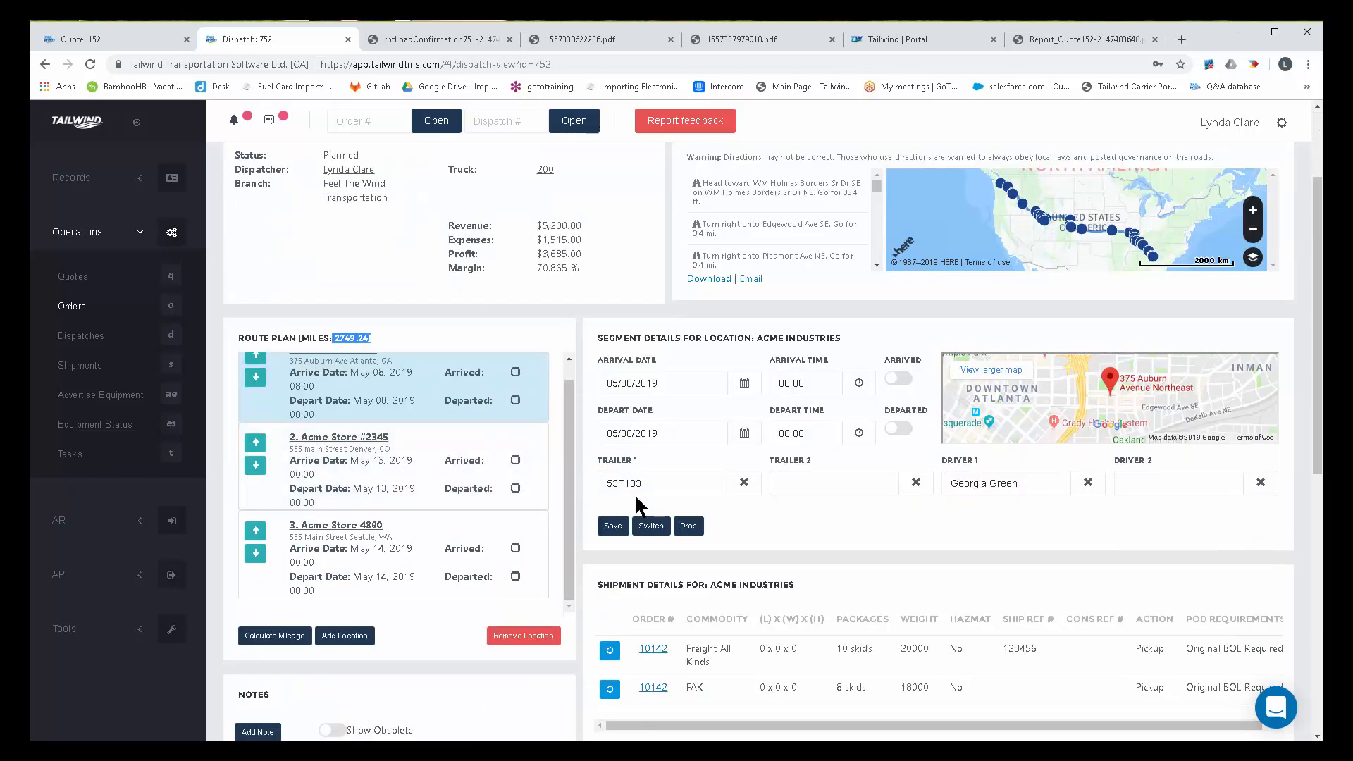
pyautogui.scroll(-4, 914, 527)
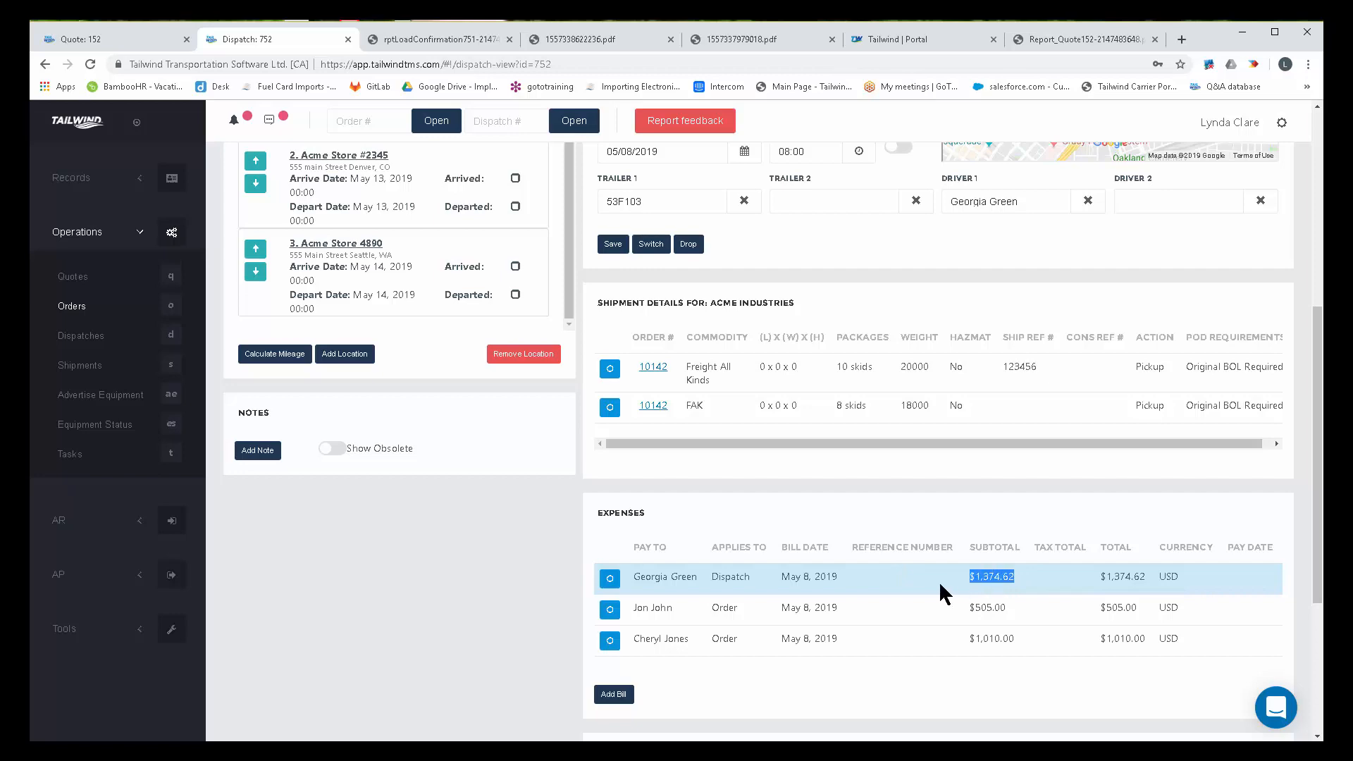
pyautogui.scroll(3, 769, 517)
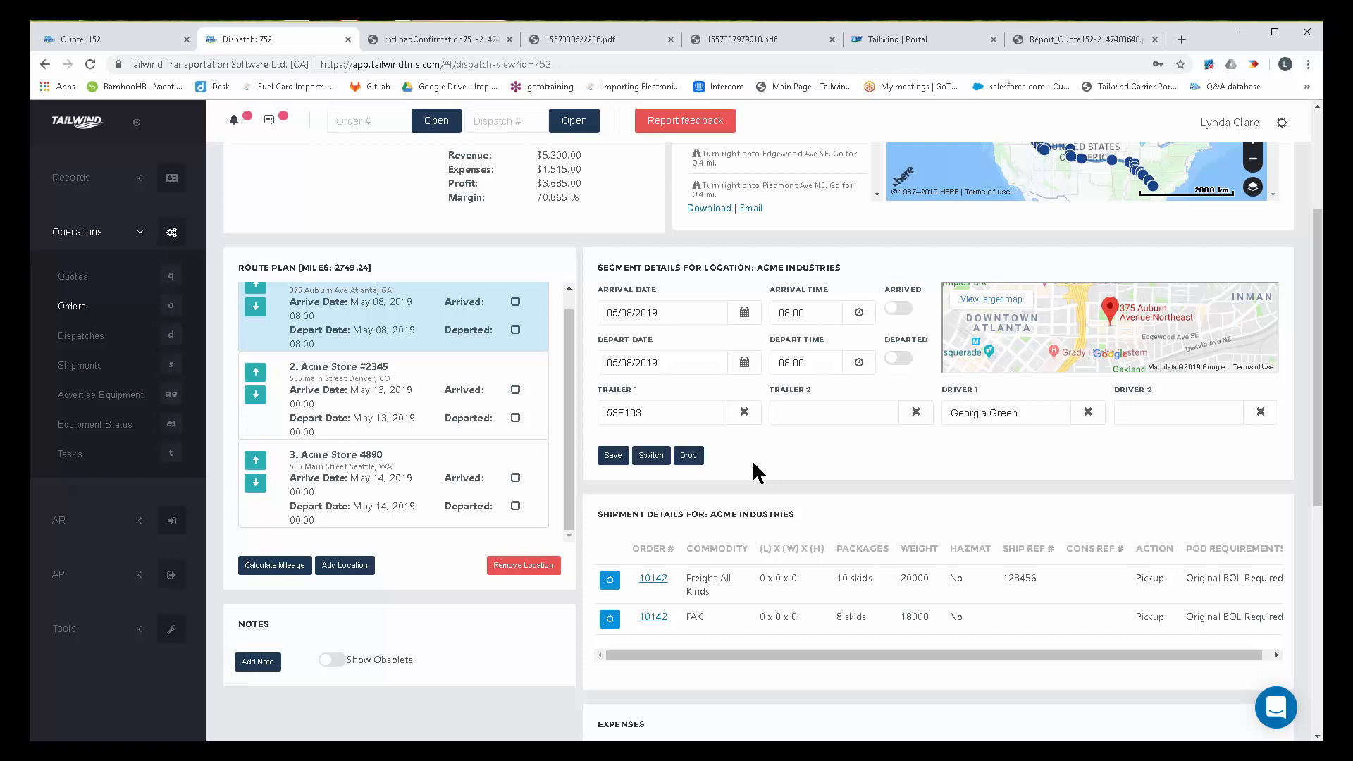
pyautogui.scroll(-3, 796, 493)
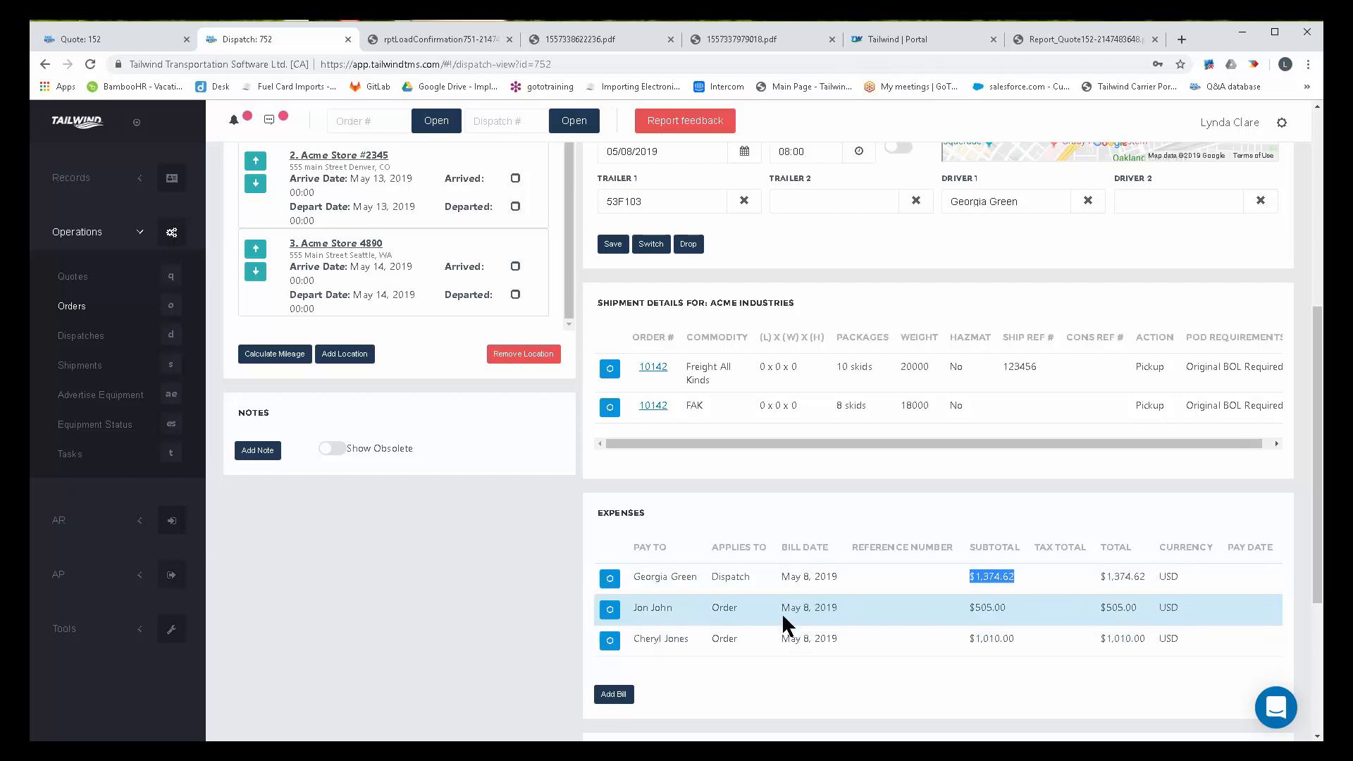
pyautogui.scroll(5, 789, 544)
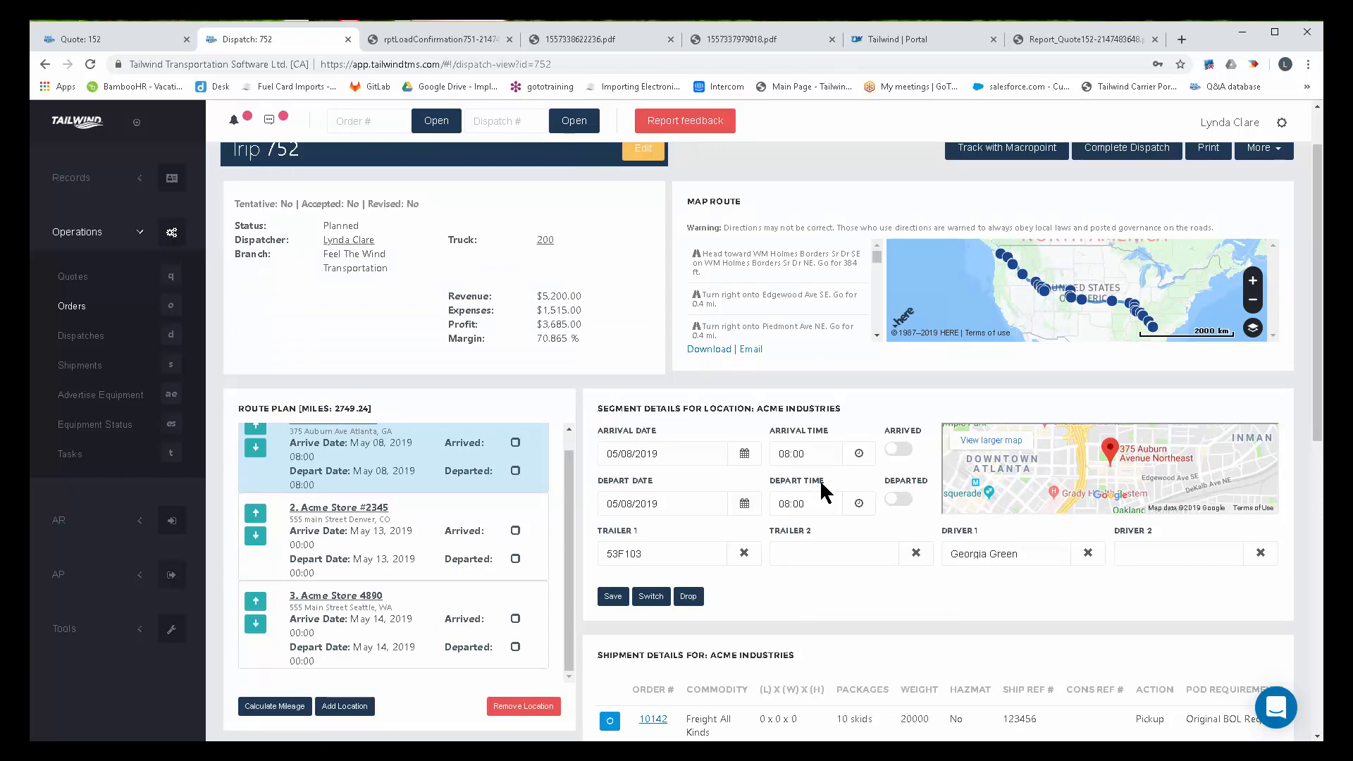
# Step: Start a trip note of type Dispatch: Load Instruction with the subject INSTRUCTIONS
pyautogui.scroll(-3, 458, 604)
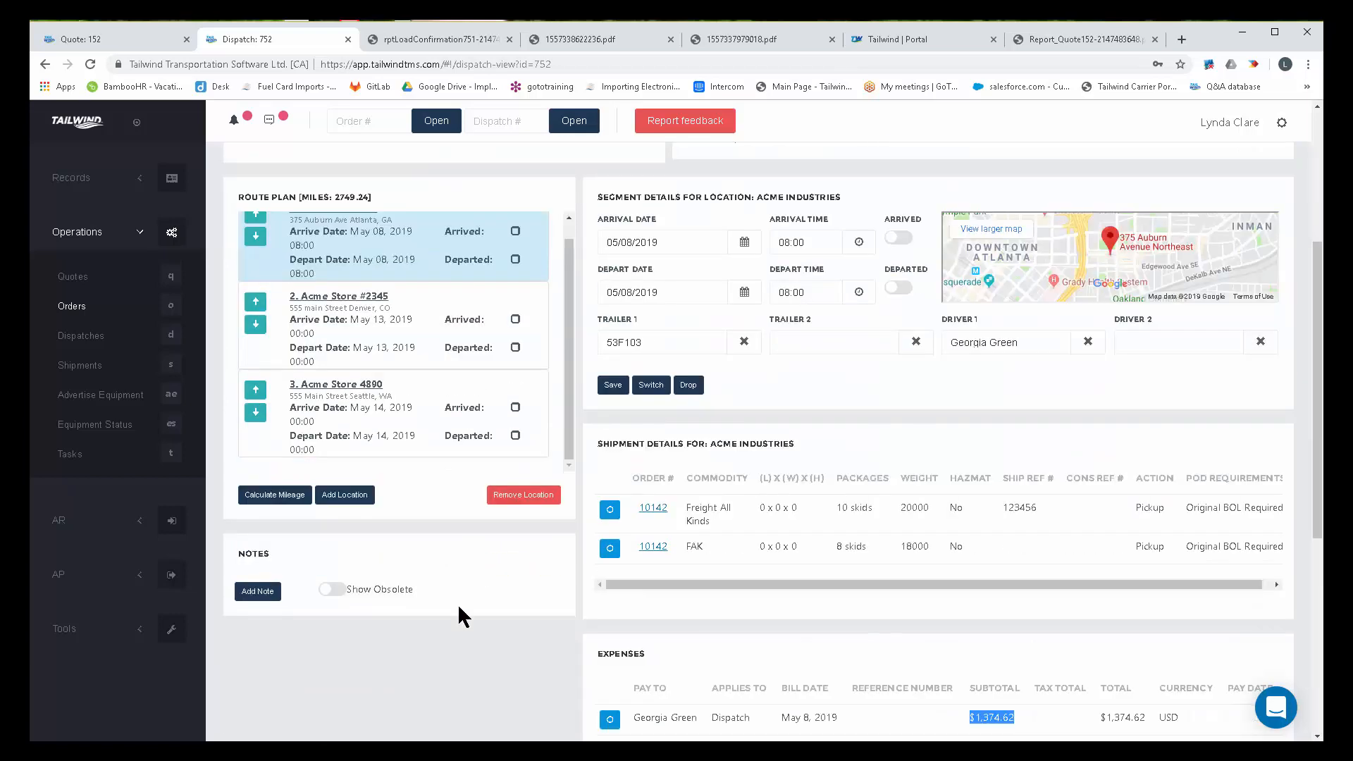
pyautogui.click(258, 592)
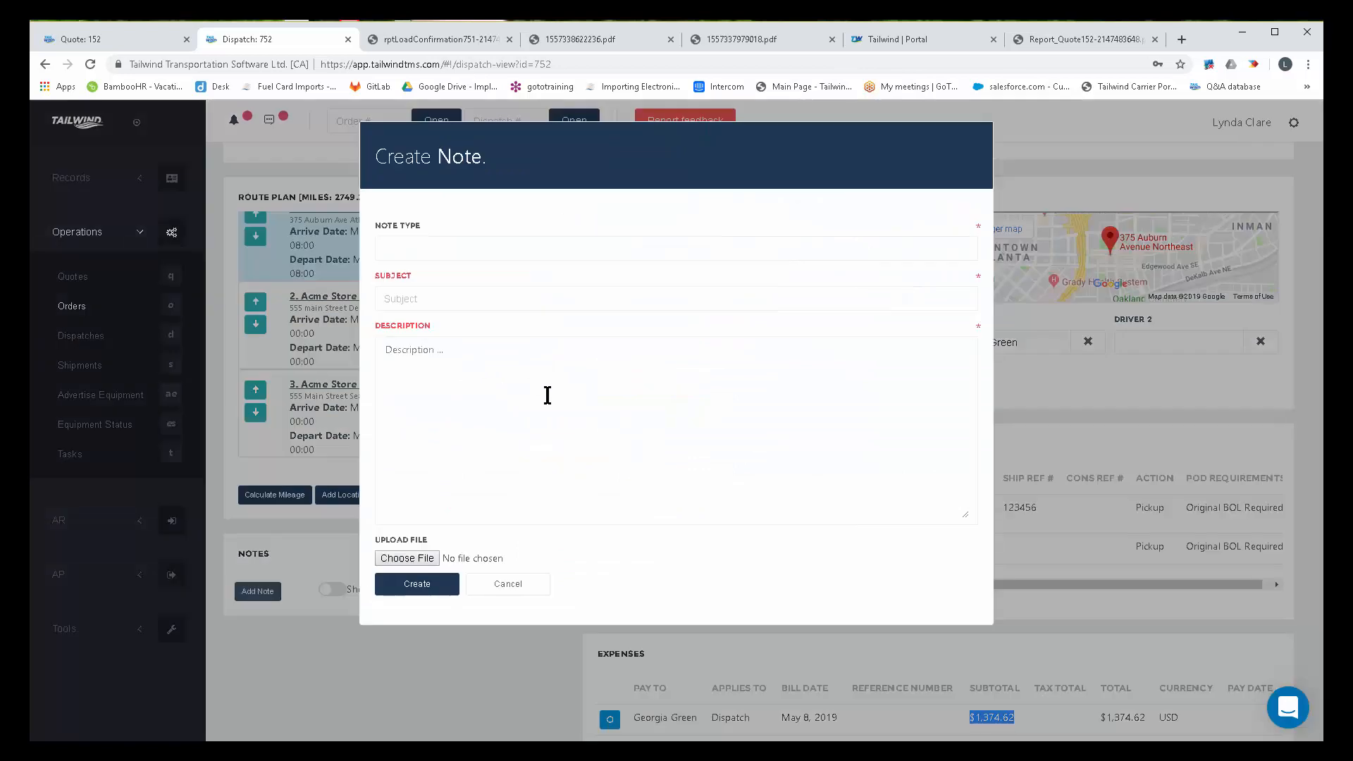
pyautogui.click(496, 248)
pyautogui.click(494, 285)
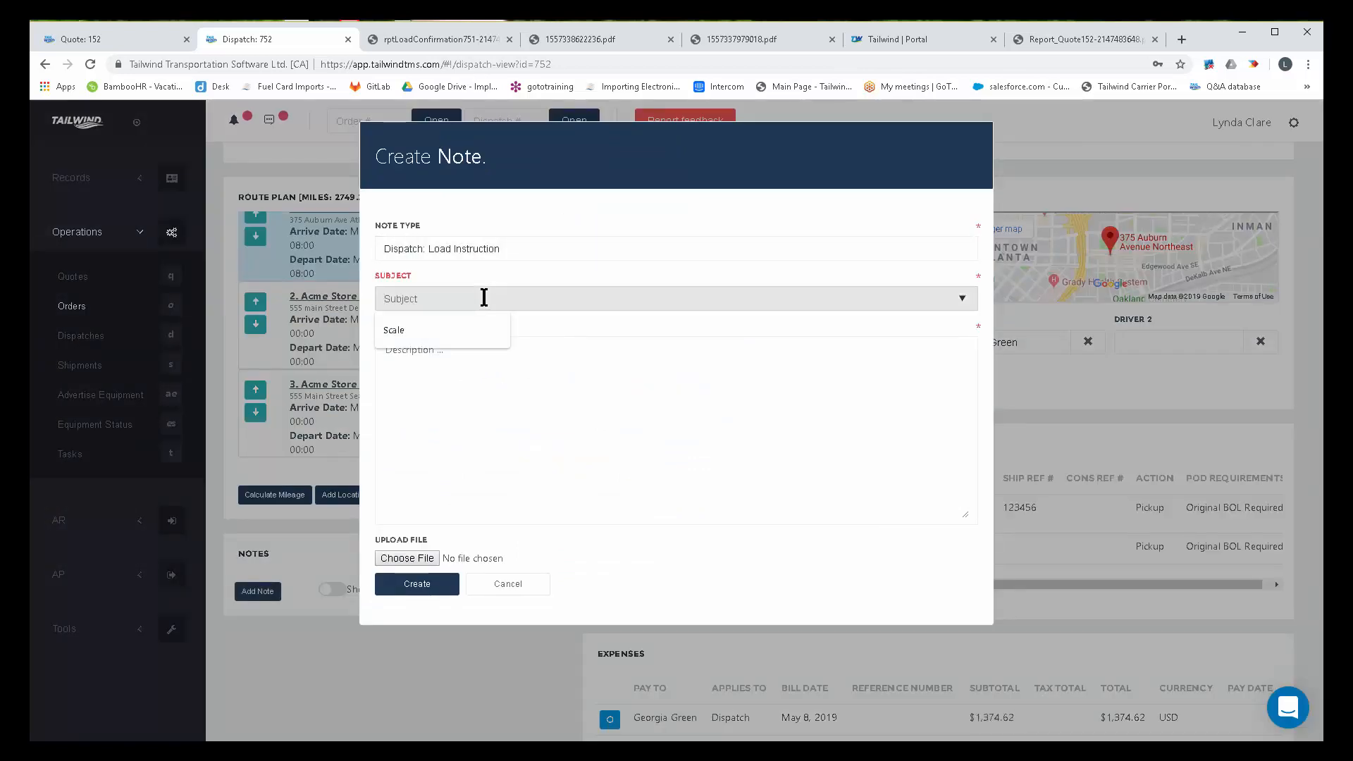
pyautogui.write('instructi')
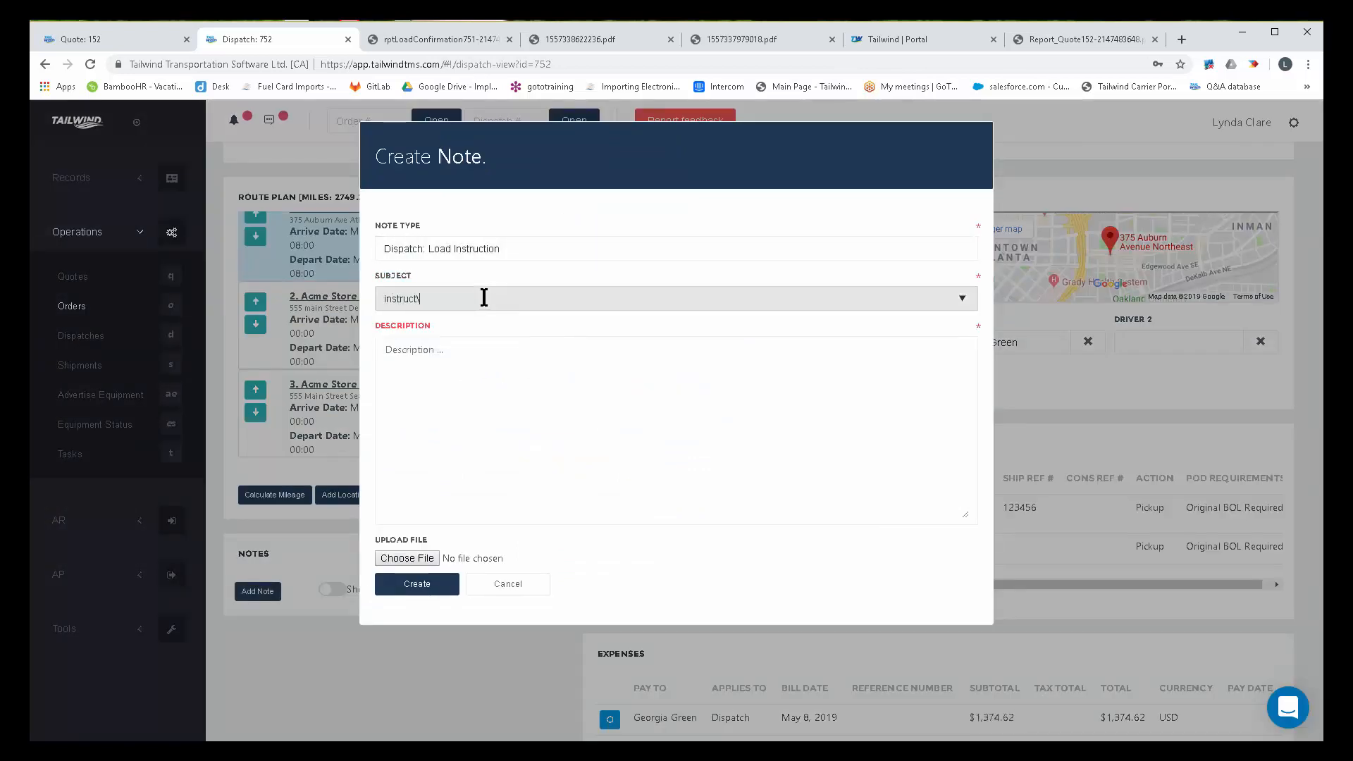
pyautogui.press('BackSpace')
pyautogui.press('BackSpace')
pyautogui.press('BackSpace')
pyautogui.press('BackSpace')
pyautogui.press('BackSpace')
pyautogui.press('BackSpace')
pyautogui.press('BackSpace')
pyautogui.press('BackSpace')
pyautogui.press('BackSpace')
pyautogui.write('INSTRUCTIONS')
pyautogui.press('Tab')
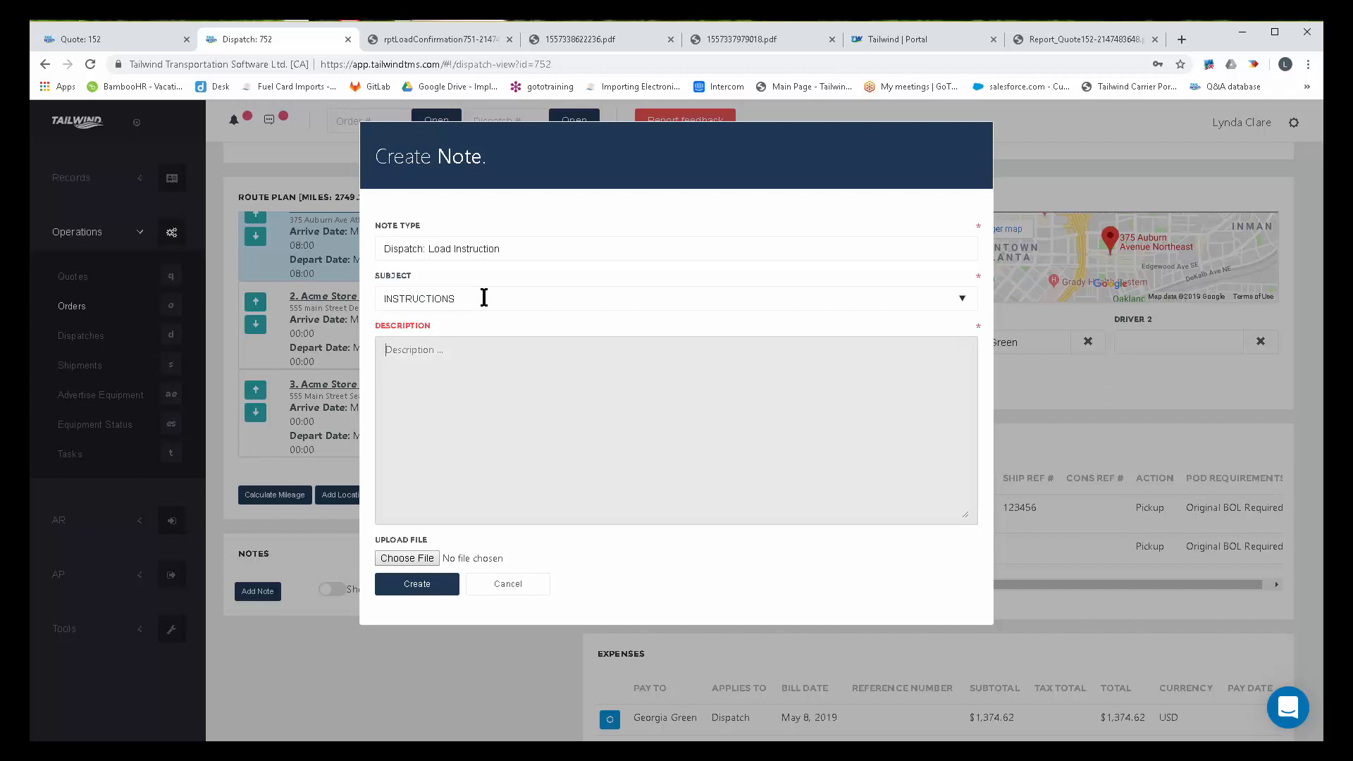
# Step: Address the note's description to the driver by first name with "PLEASE SCALE EMPTY BEFORE LOADING" and create the note
pyautogui.write('GEORGIA: PLEASE SCALE EMP')
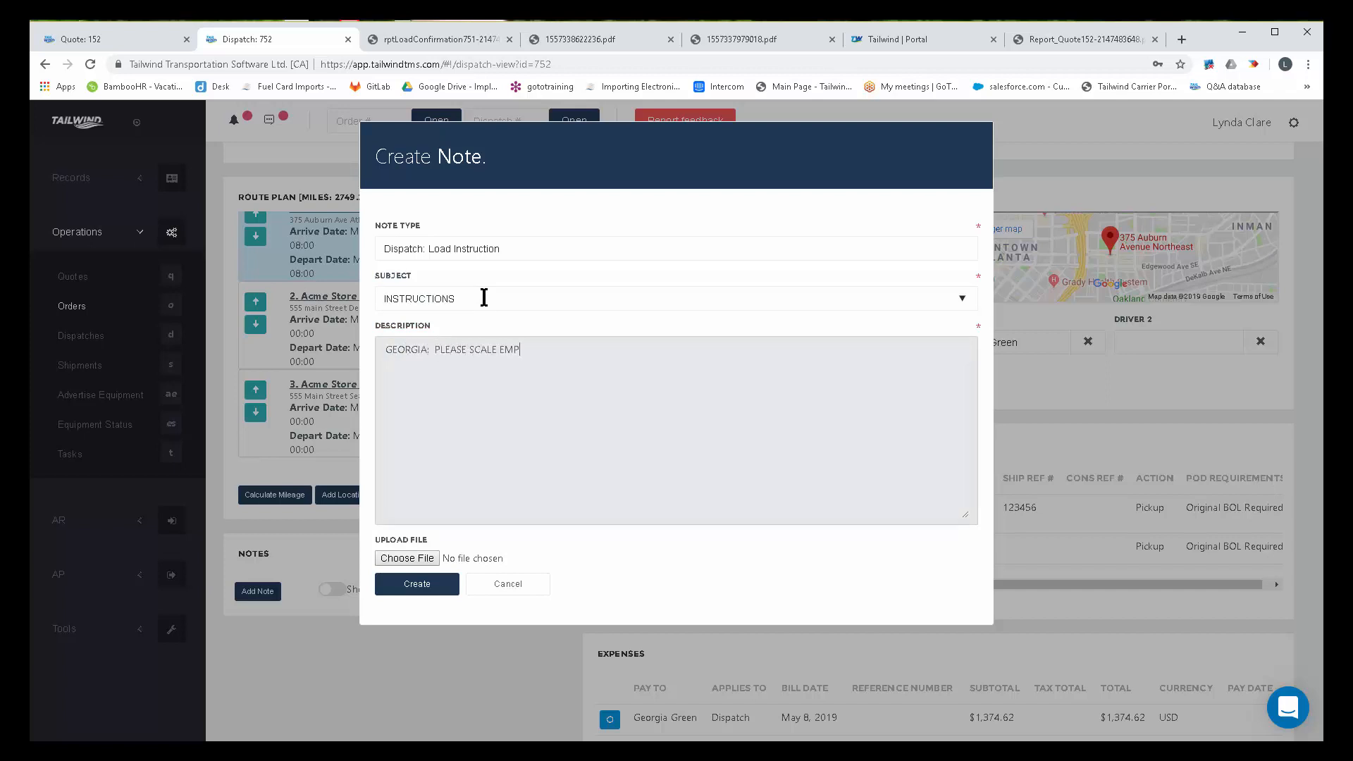
pyautogui.write('TY BEFORE L')
pyautogui.write('A')
pyautogui.write('OADING')
pyautogui.click(420, 592)
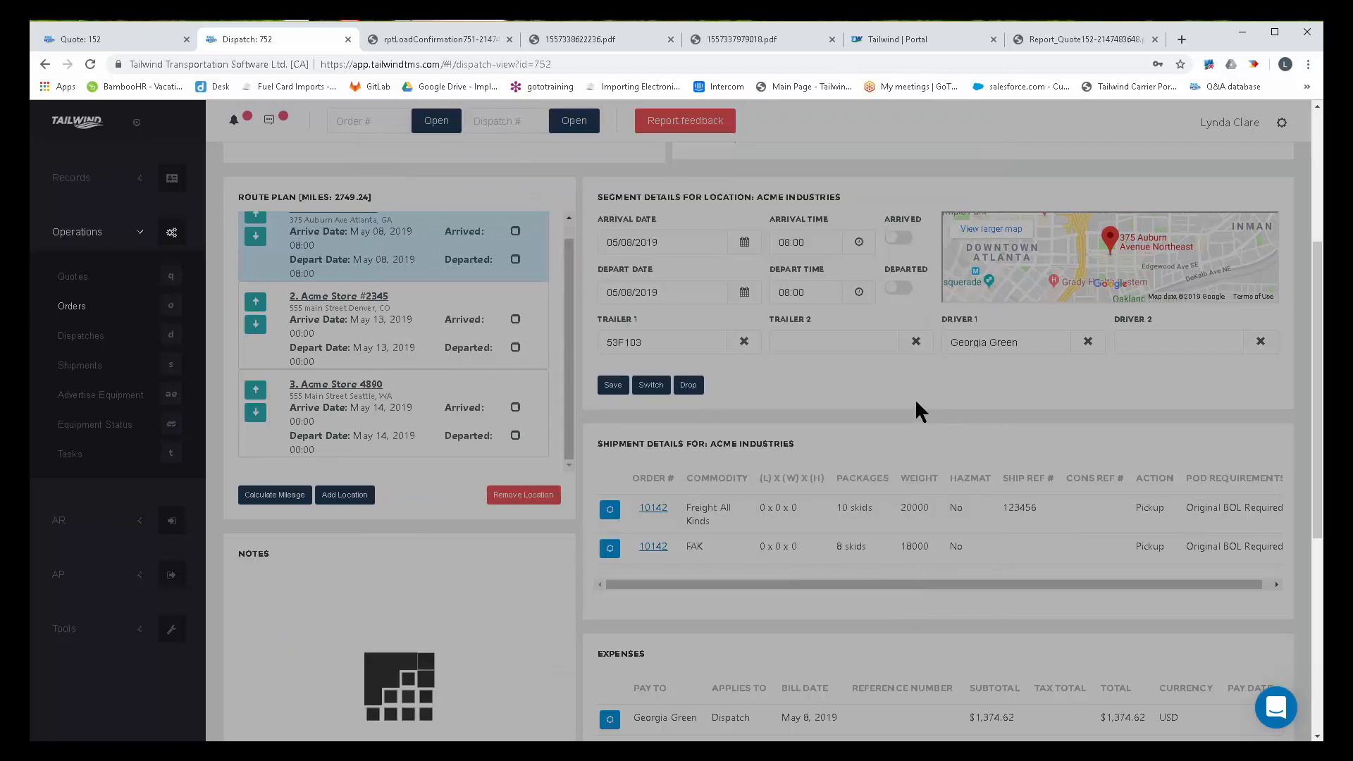
# Step: Generate the printable trip manifest for the dispatch
pyautogui.scroll(3, 963, 402)
pyautogui.scroll(1, 968, 408)
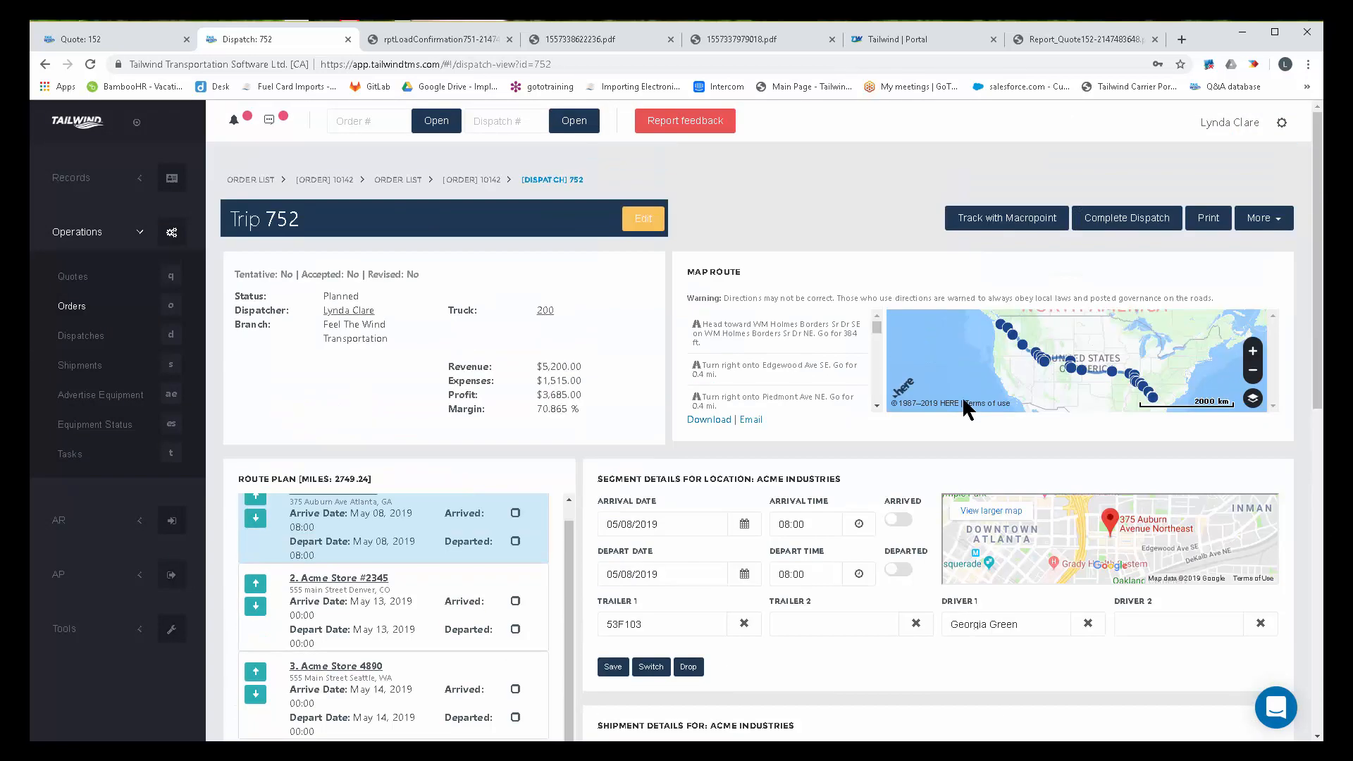
pyautogui.click(1210, 219)
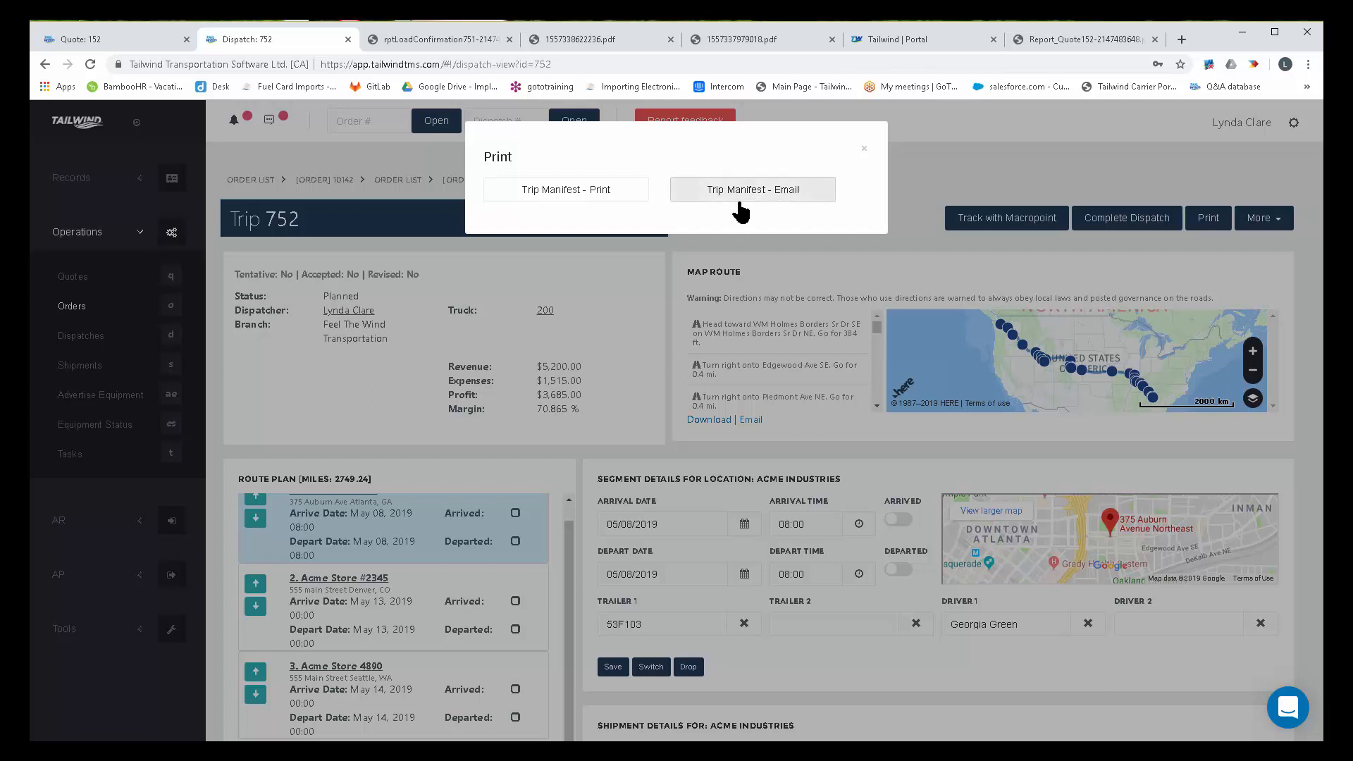
pyautogui.click(555, 192)
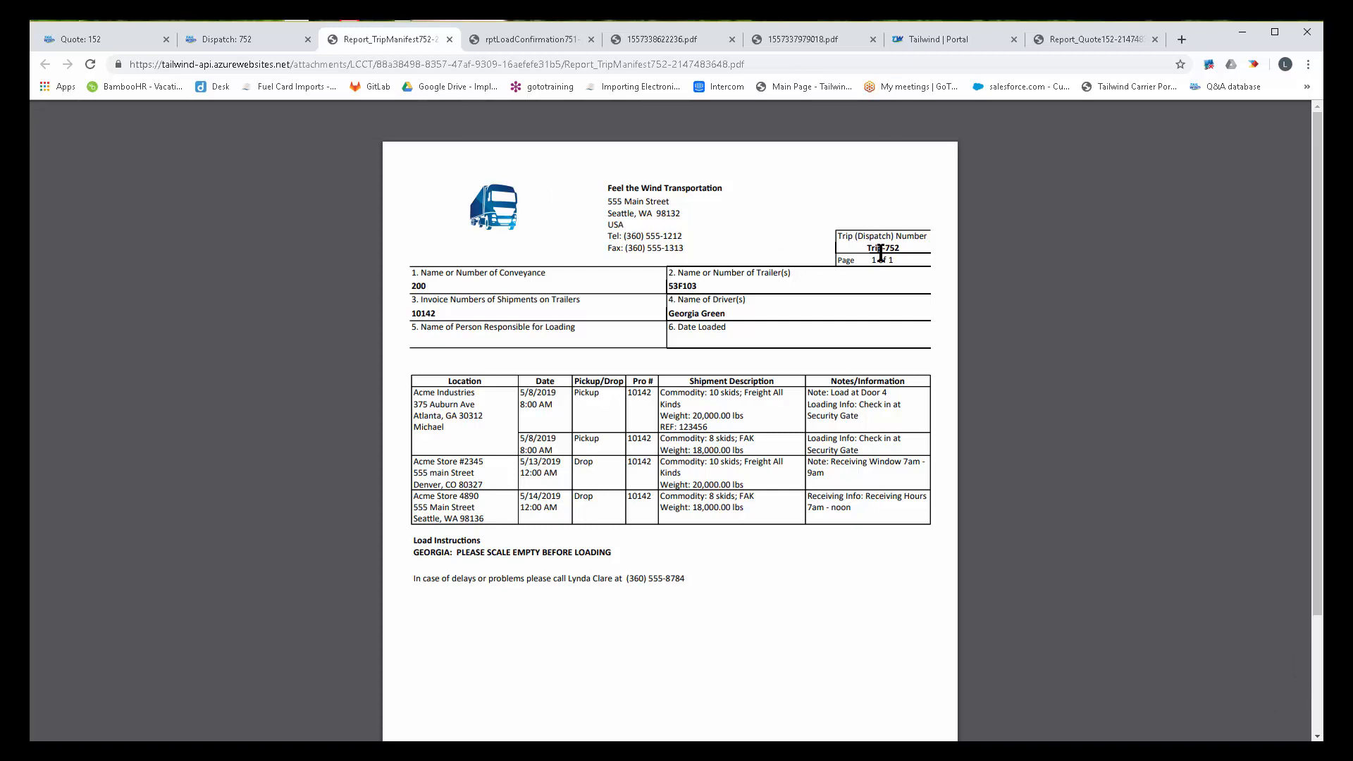
# Step: Check the manifest's trip number, truck, trailer, and pickup and drop entries
pyautogui.moveTo(886, 248); pyautogui.dragTo(898, 248)
pyautogui.click(407, 281)
pyautogui.moveTo(699, 287); pyautogui.dragTo(678, 291)
pyautogui.doubleClick(586, 399)
pyautogui.doubleClick(587, 438)
pyautogui.click(586, 465)
pyautogui.doubleClick(586, 465)
pyautogui.doubleClick(583, 499)
# Step: Check the manifest's location notes, receiving window, pickup time and load instructions
pyautogui.moveTo(891, 392); pyautogui.dragTo(808, 393)
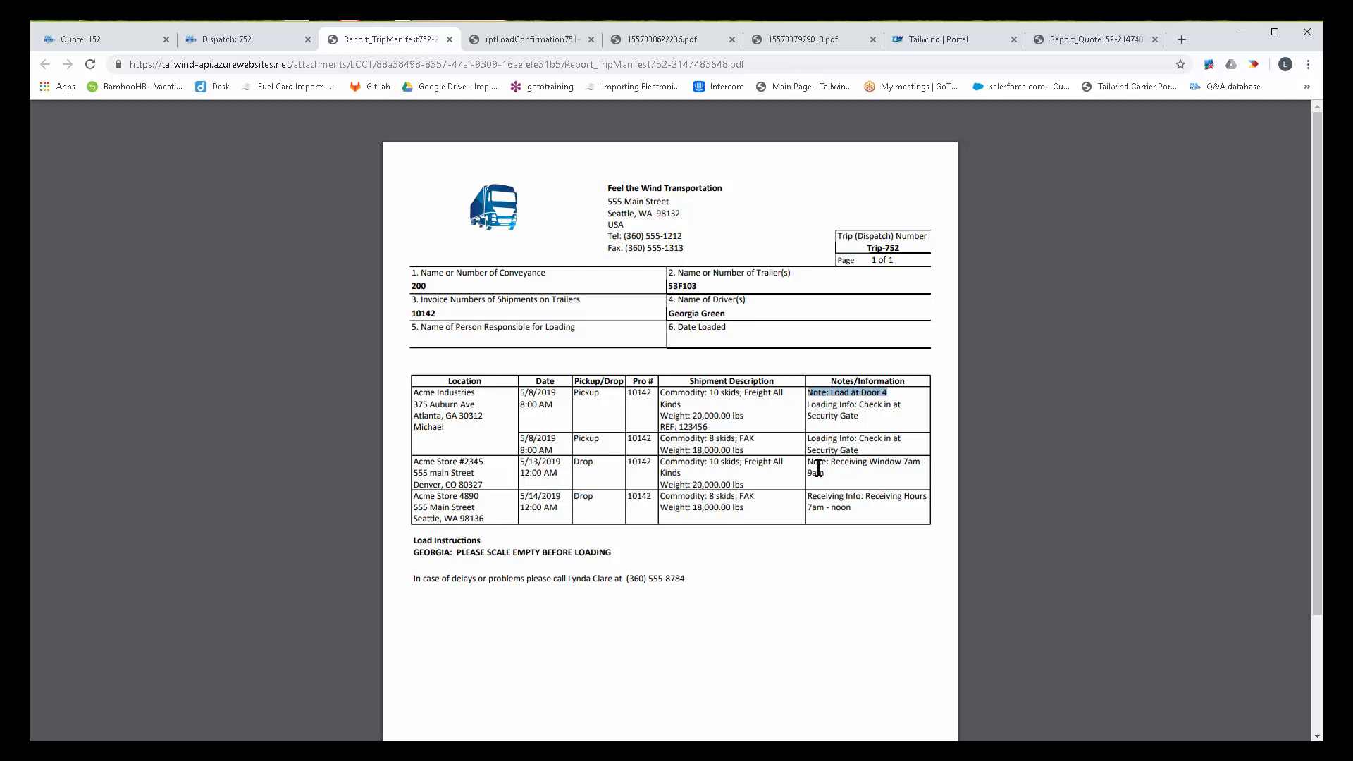
pyautogui.moveTo(808, 463); pyautogui.dragTo(920, 486)
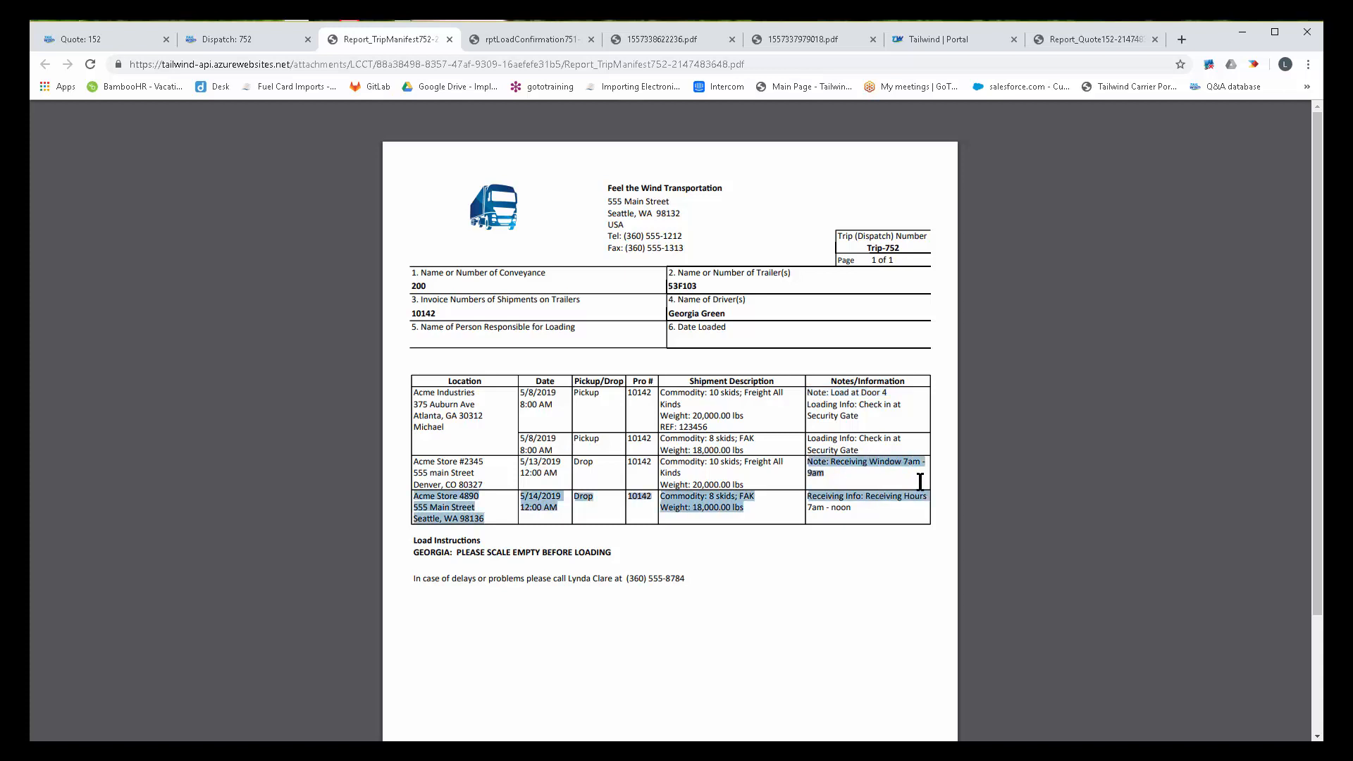
pyautogui.click(884, 470)
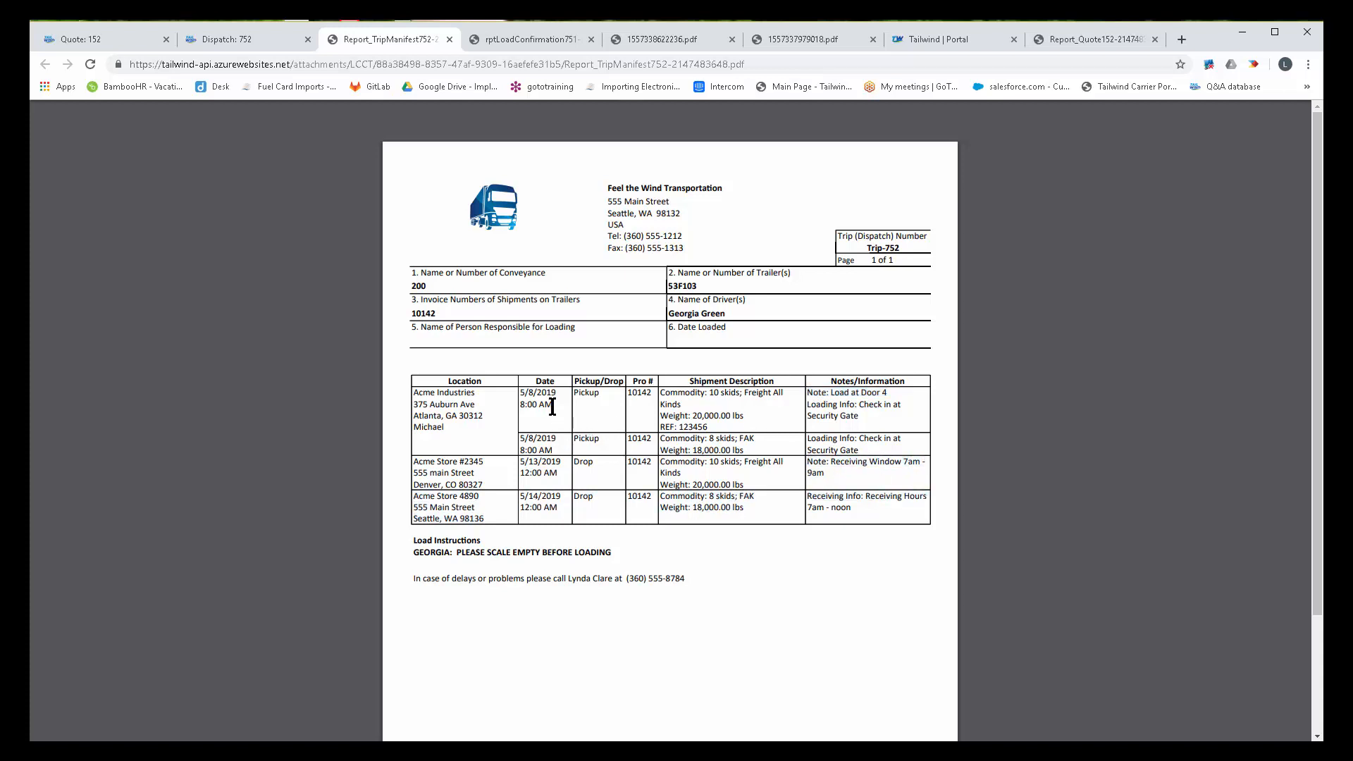
pyautogui.moveTo(555, 404); pyautogui.dragTo(520, 405)
pyautogui.moveTo(413, 539); pyautogui.dragTo(611, 554)
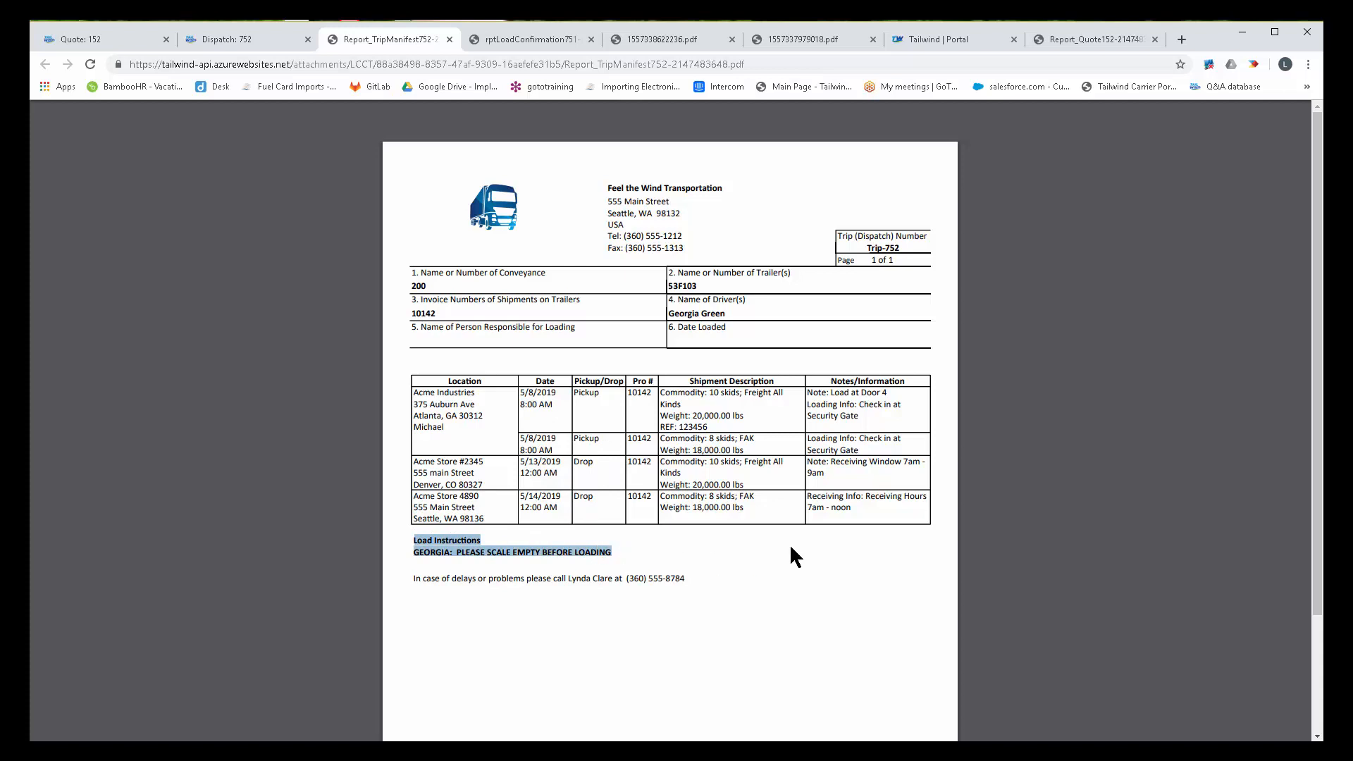
pyautogui.click(596, 251)
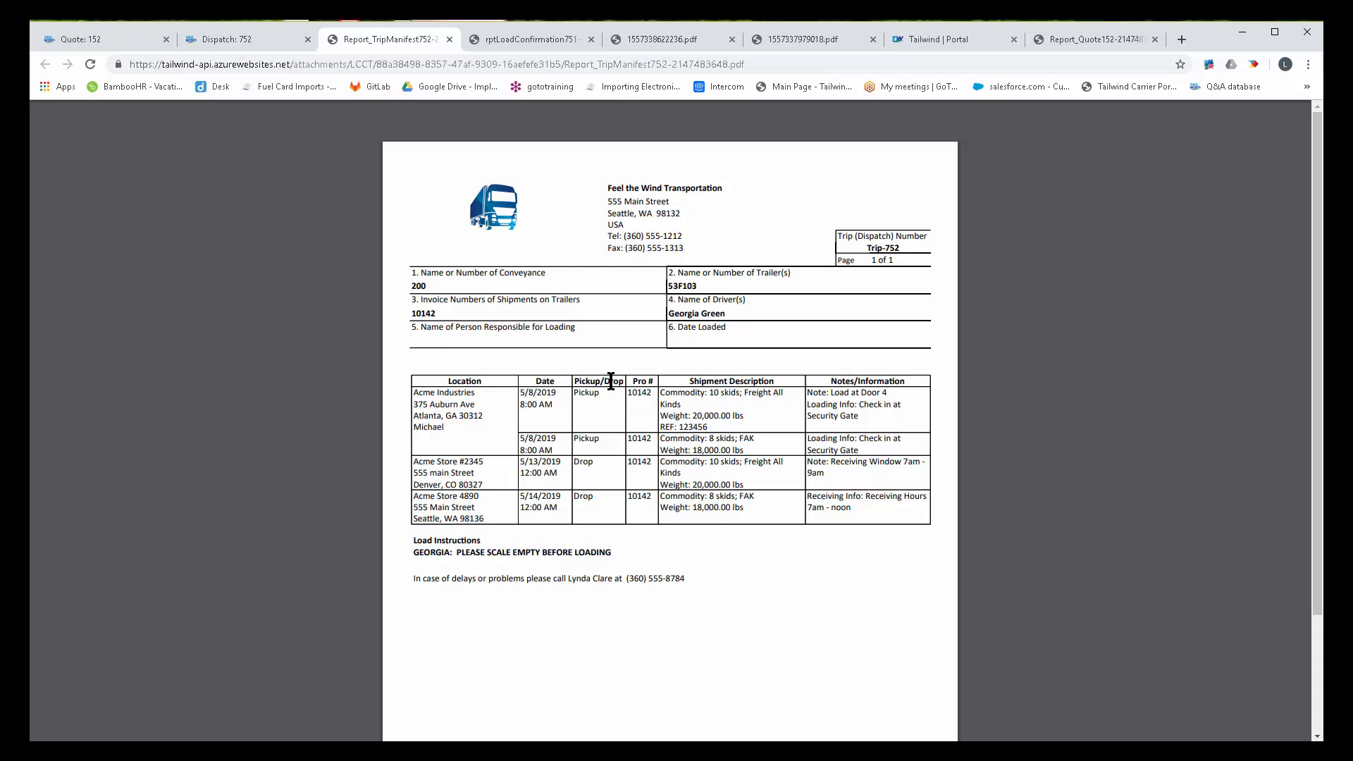
# Step: Close the dispatch's print options and compare its trailer and driver assignments with the trip manifest
pyautogui.click(232, 40)
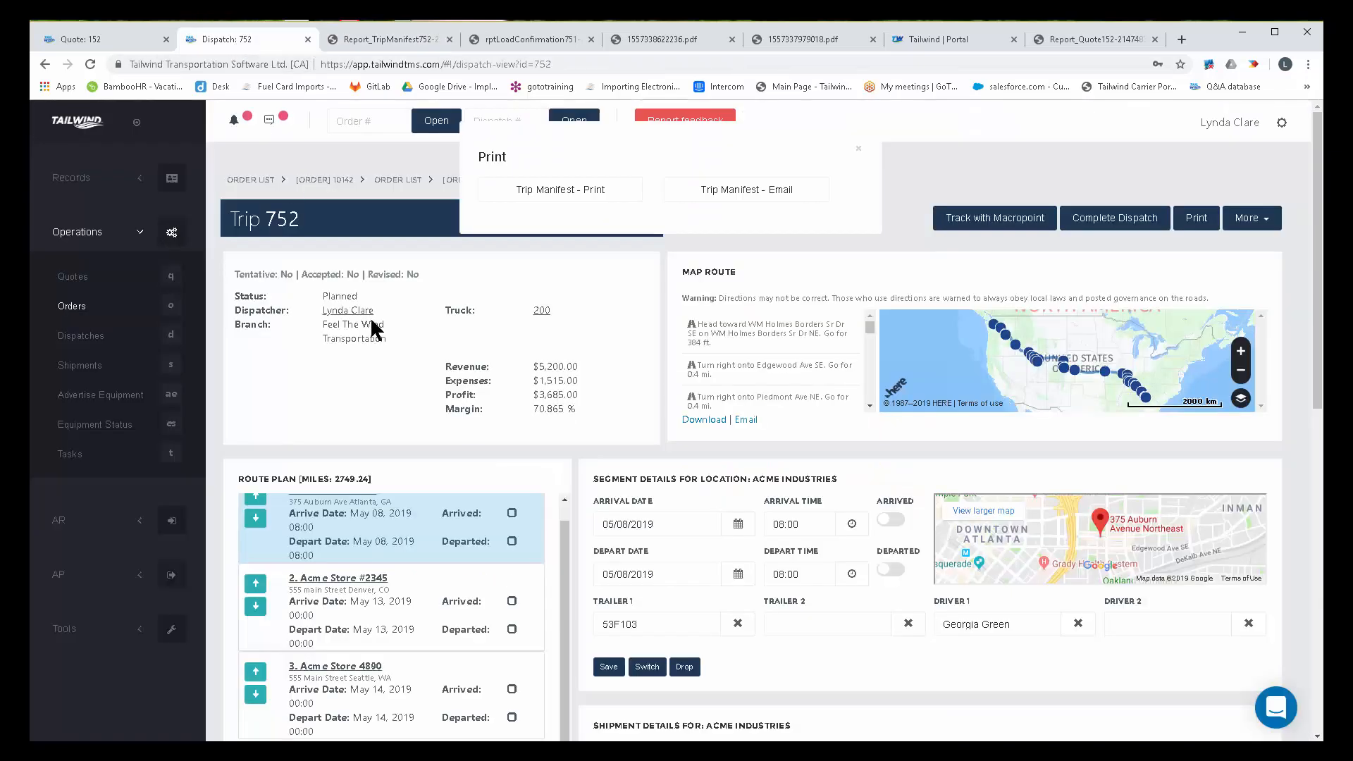
pyautogui.click(859, 150)
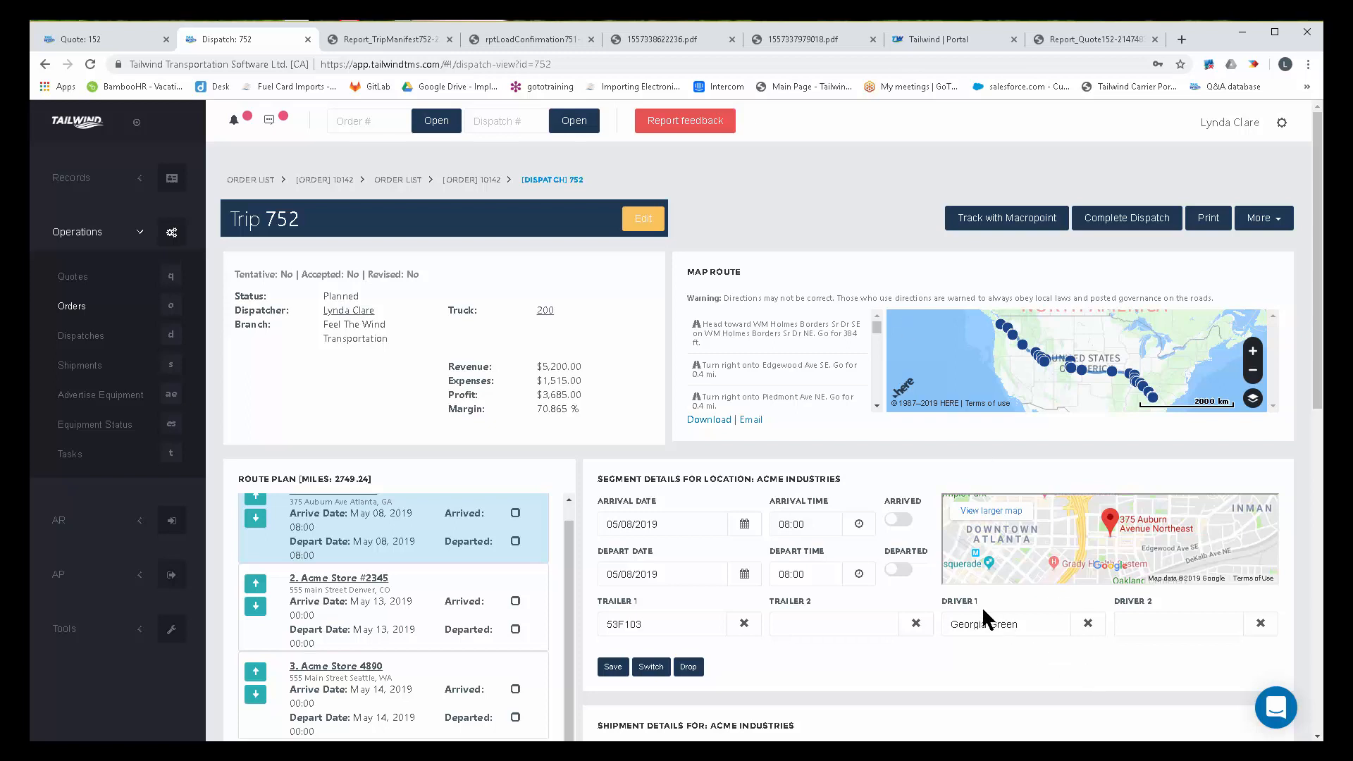
pyautogui.moveTo(935, 615); pyautogui.dragTo(985, 632)
pyautogui.click(353, 39)
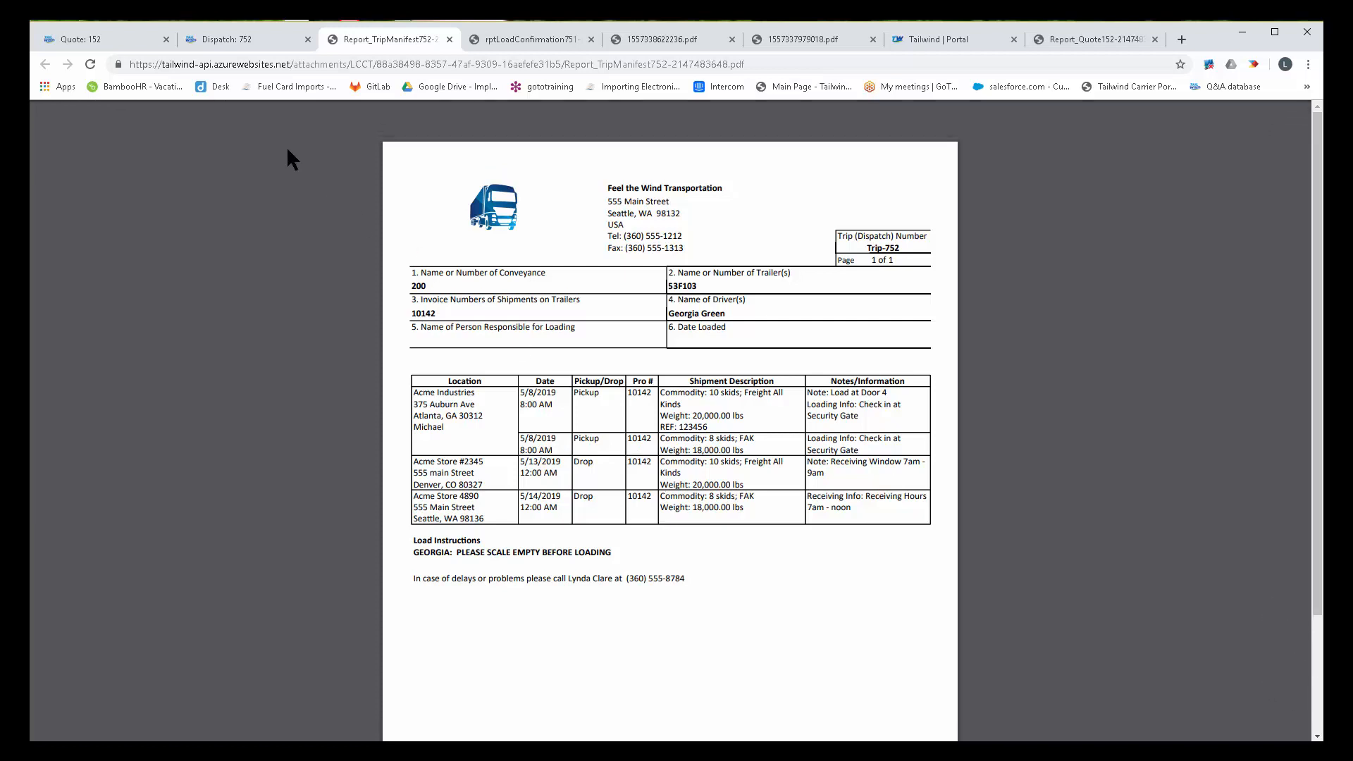
pyautogui.click(255, 39)
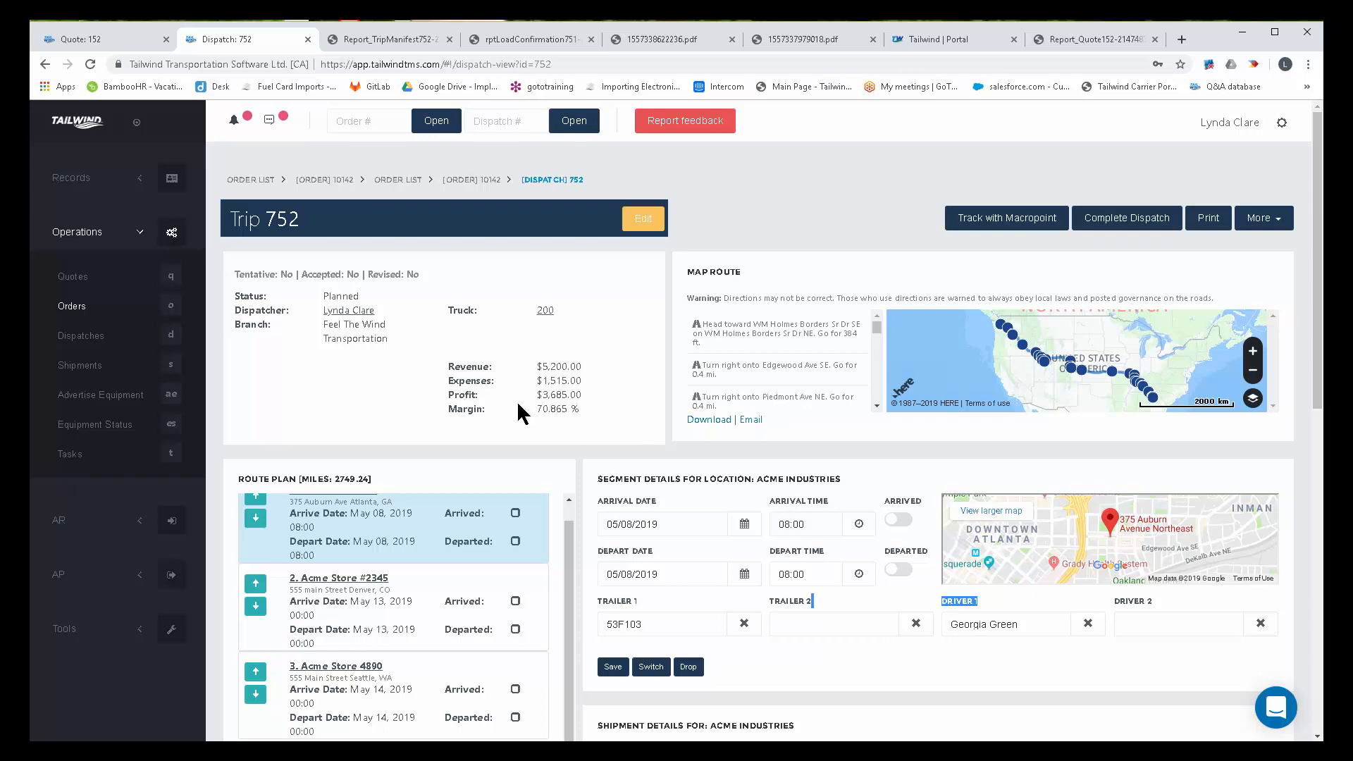
# Step: Mark the Acme Industries pickup as arrived with an arrival time of 07:48
pyautogui.scroll(-1, 459, 412)
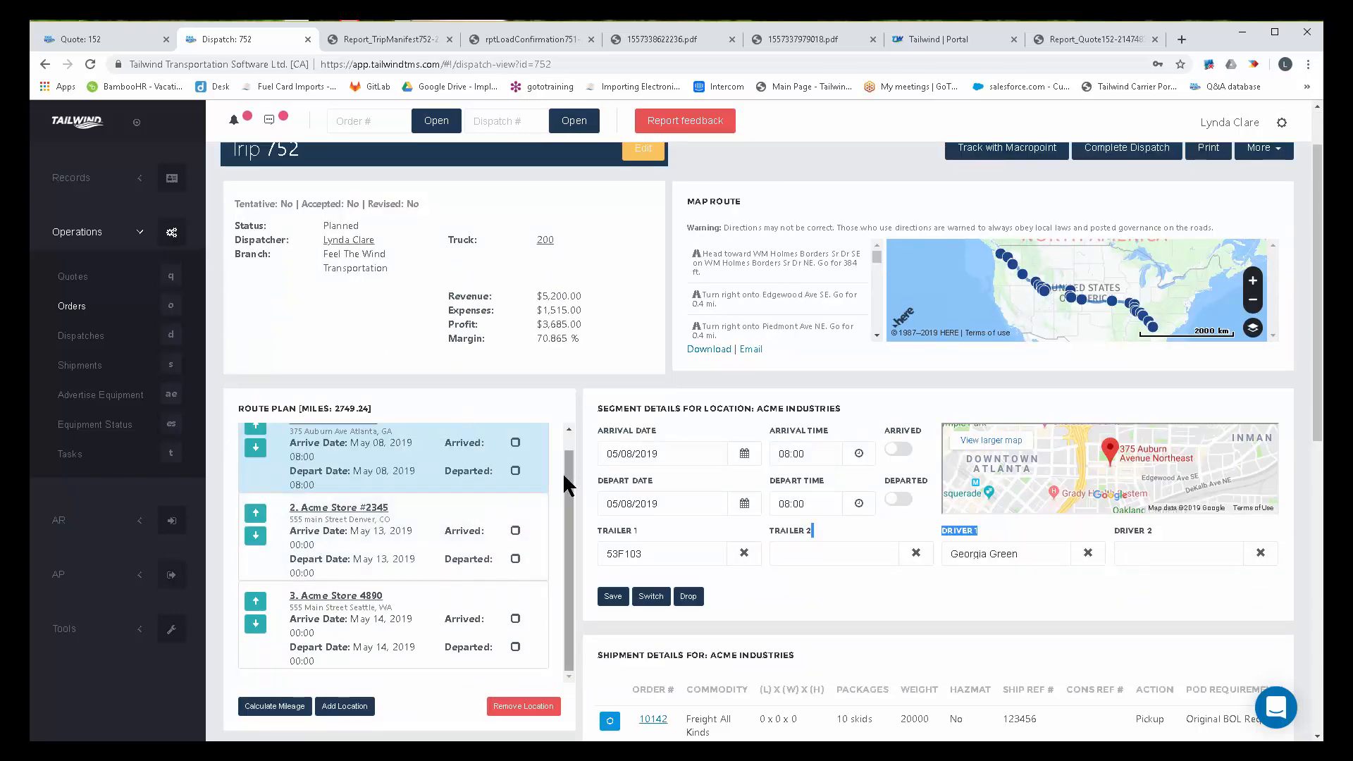
pyautogui.scroll(1, 569, 463)
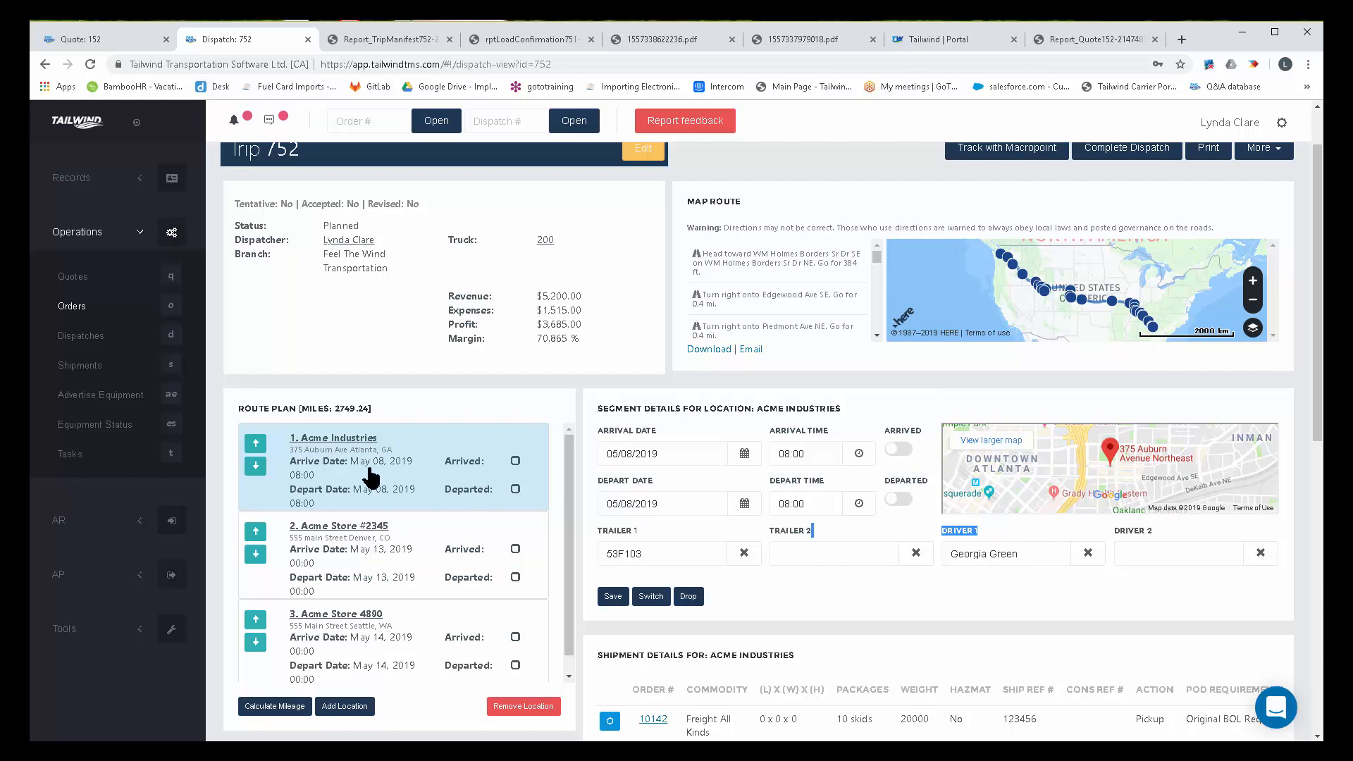
pyautogui.click(903, 451)
pyautogui.moveTo(816, 456); pyautogui.dragTo(771, 469)
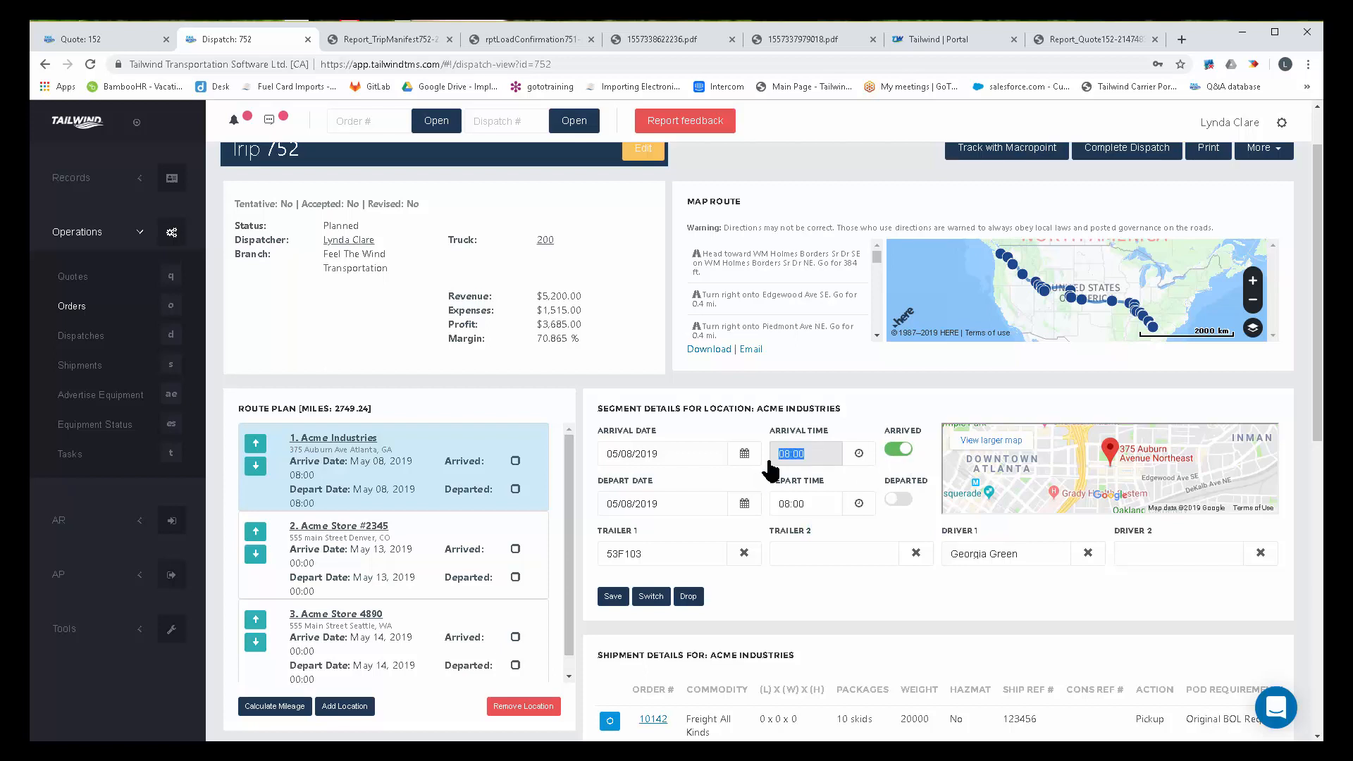
pyautogui.write('07:48')
pyautogui.moveTo(824, 480); pyautogui.dragTo(770, 489)
pyautogui.click(791, 478)
pyautogui.moveTo(775, 437); pyautogui.dragTo(770, 431)
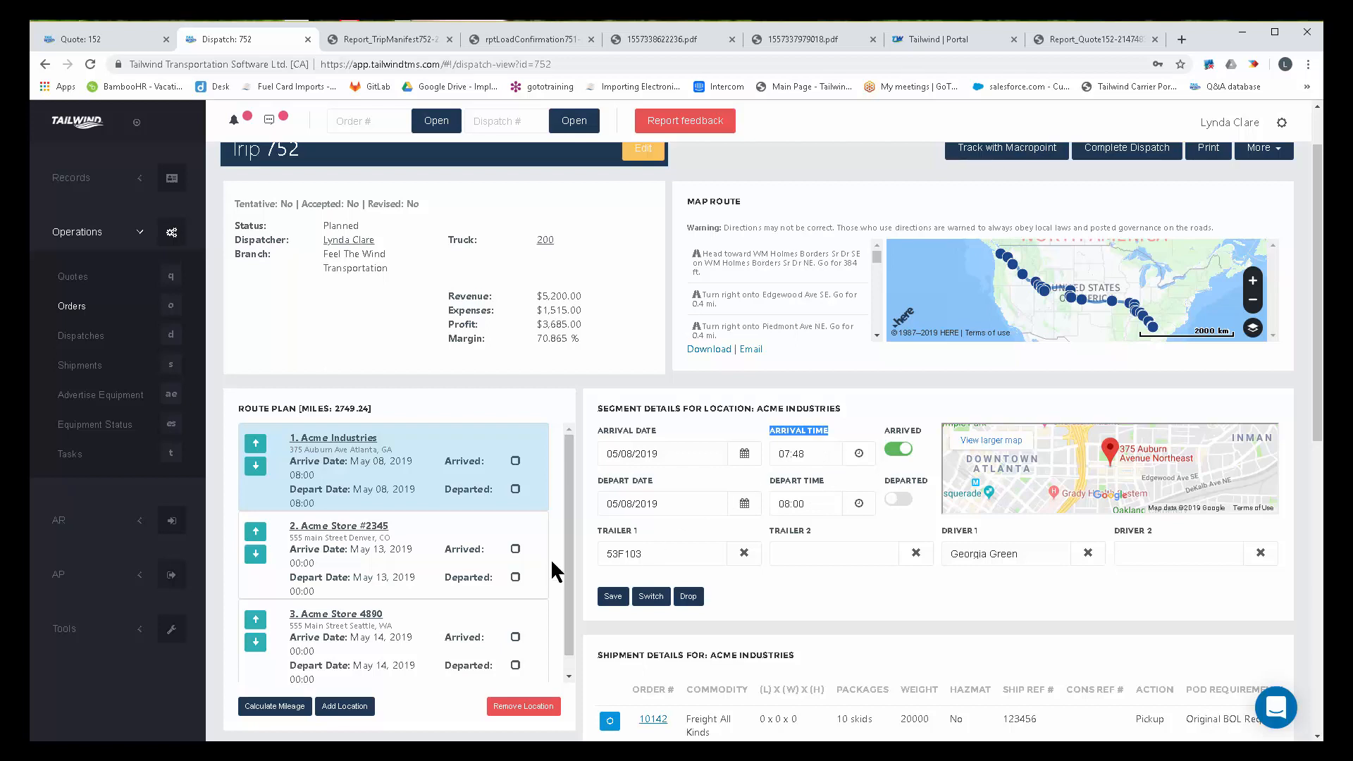
# Step: Mark the final stop, Acme Store 4890, as arrived and departed, and save the segment
pyautogui.click(450, 642)
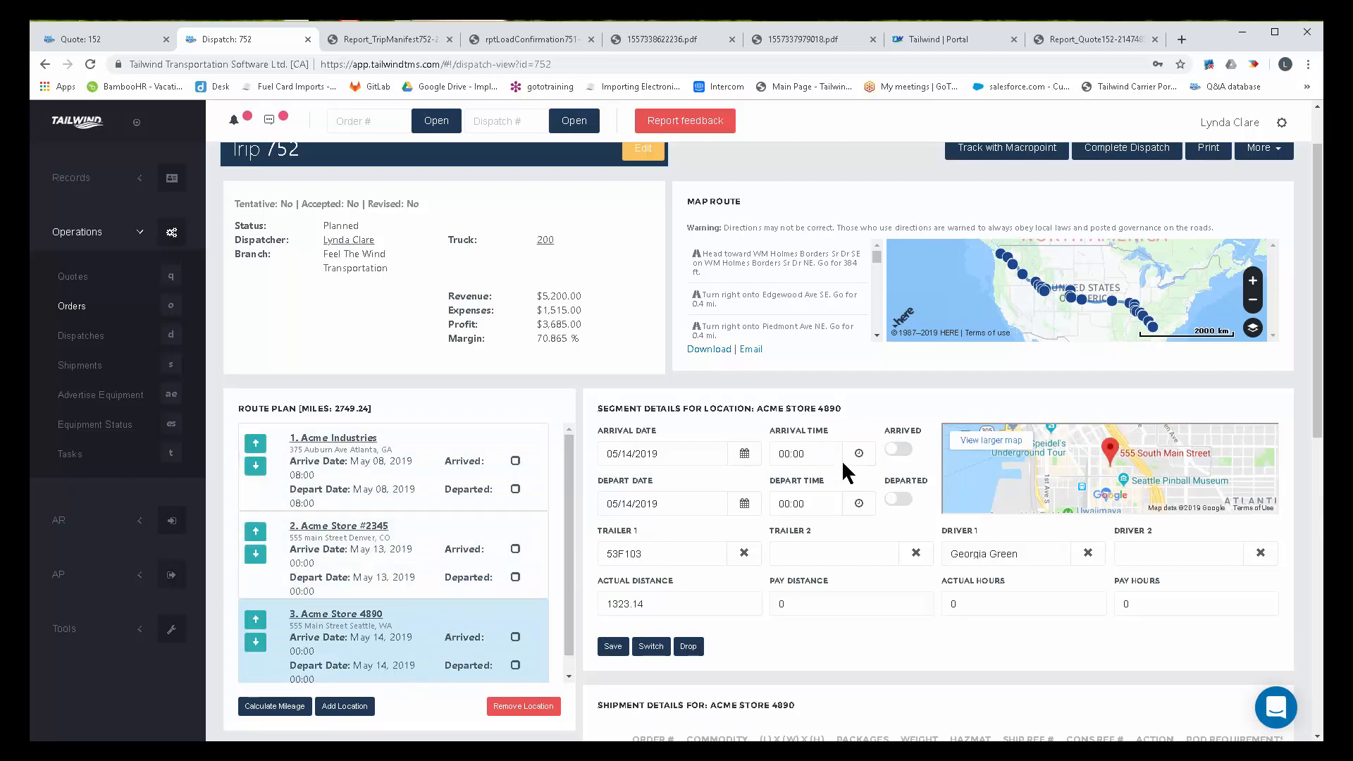
pyautogui.click(899, 450)
pyautogui.click(899, 499)
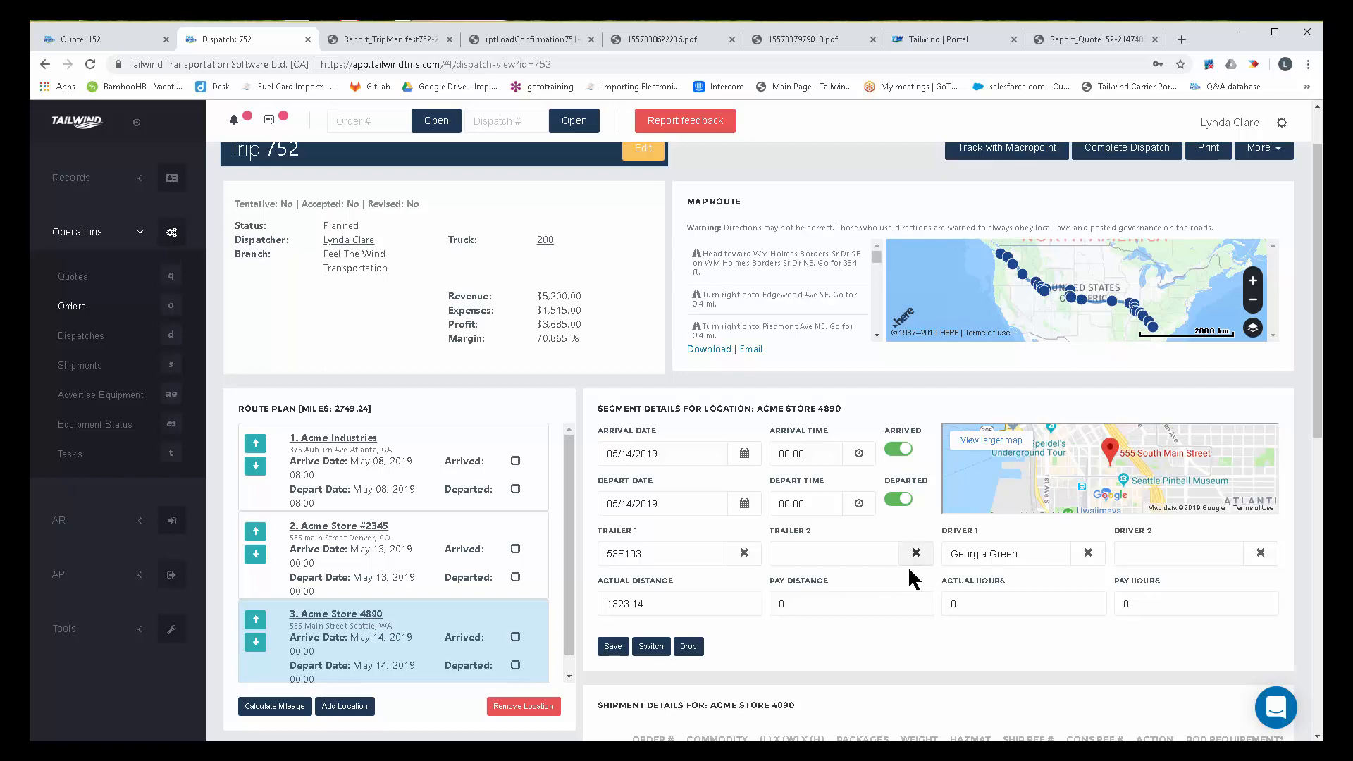
pyautogui.scroll(-3, 908, 565)
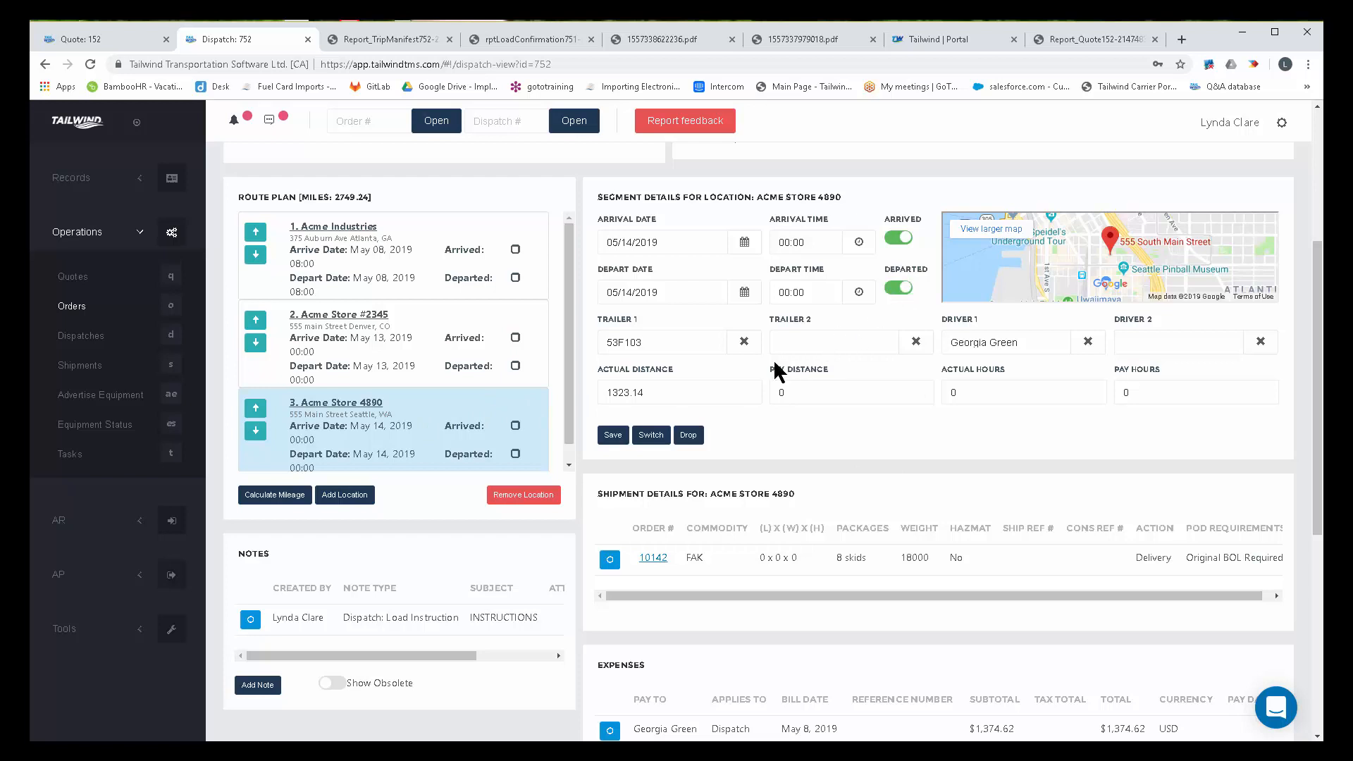
pyautogui.click(614, 436)
pyautogui.scroll(4, 791, 435)
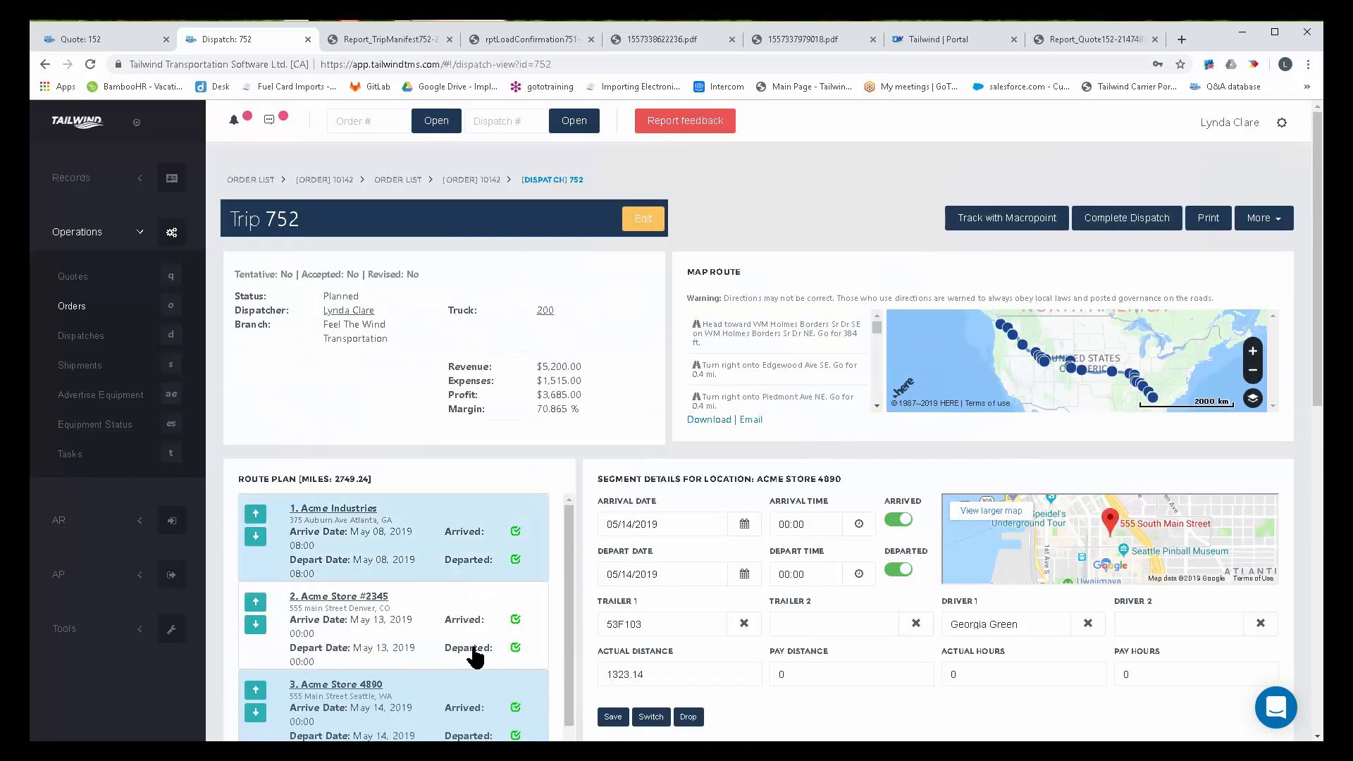
# Step: Complete the dispatch and check its expenses and updated status
pyautogui.scroll(-4, 856, 634)
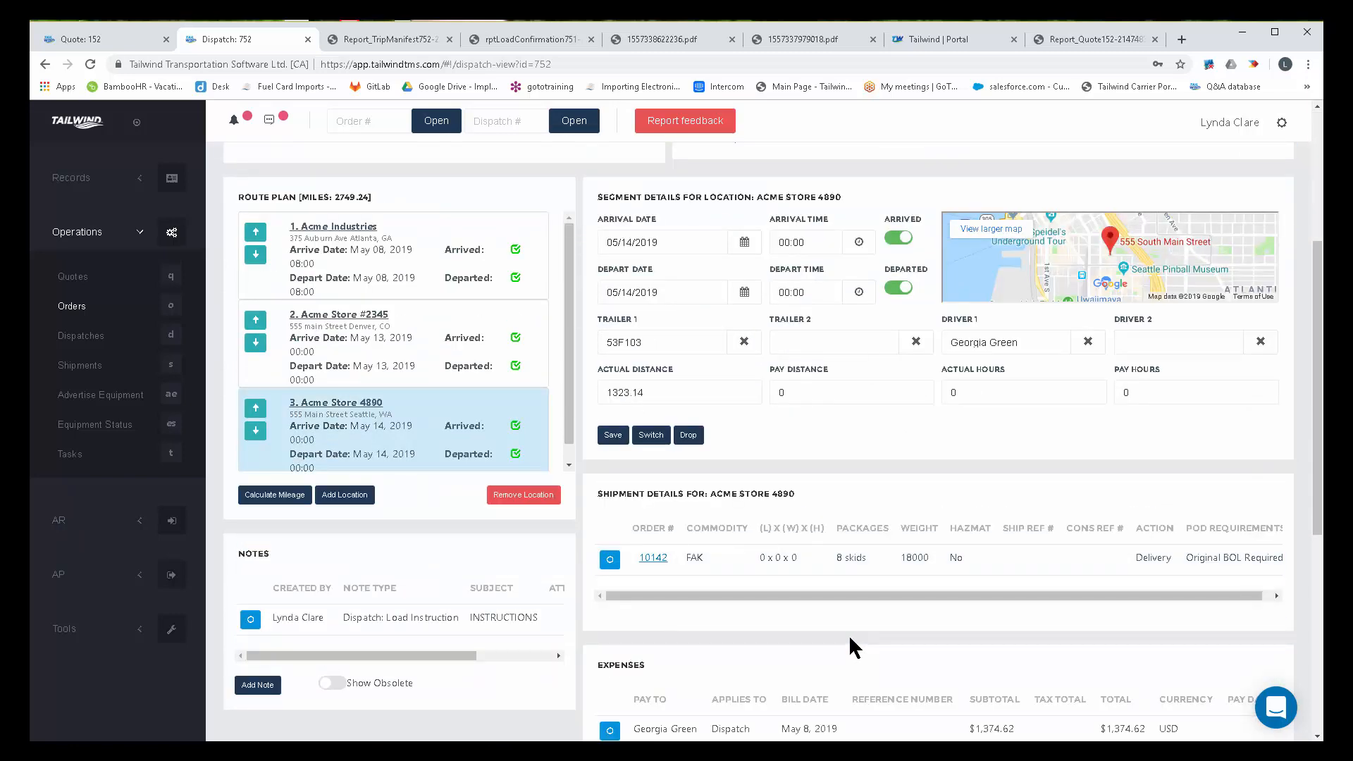
pyautogui.scroll(-2, 849, 647)
pyautogui.scroll(6, 850, 638)
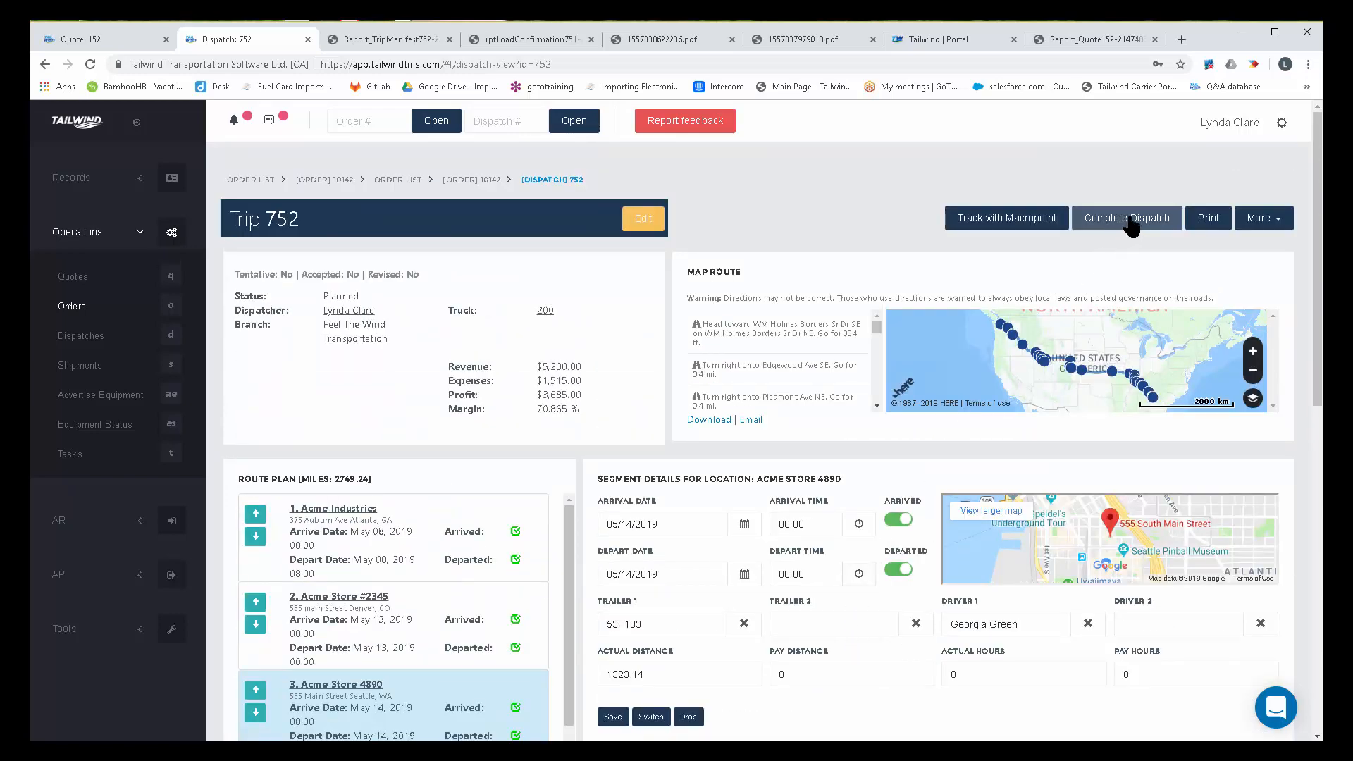
pyautogui.click(1132, 224)
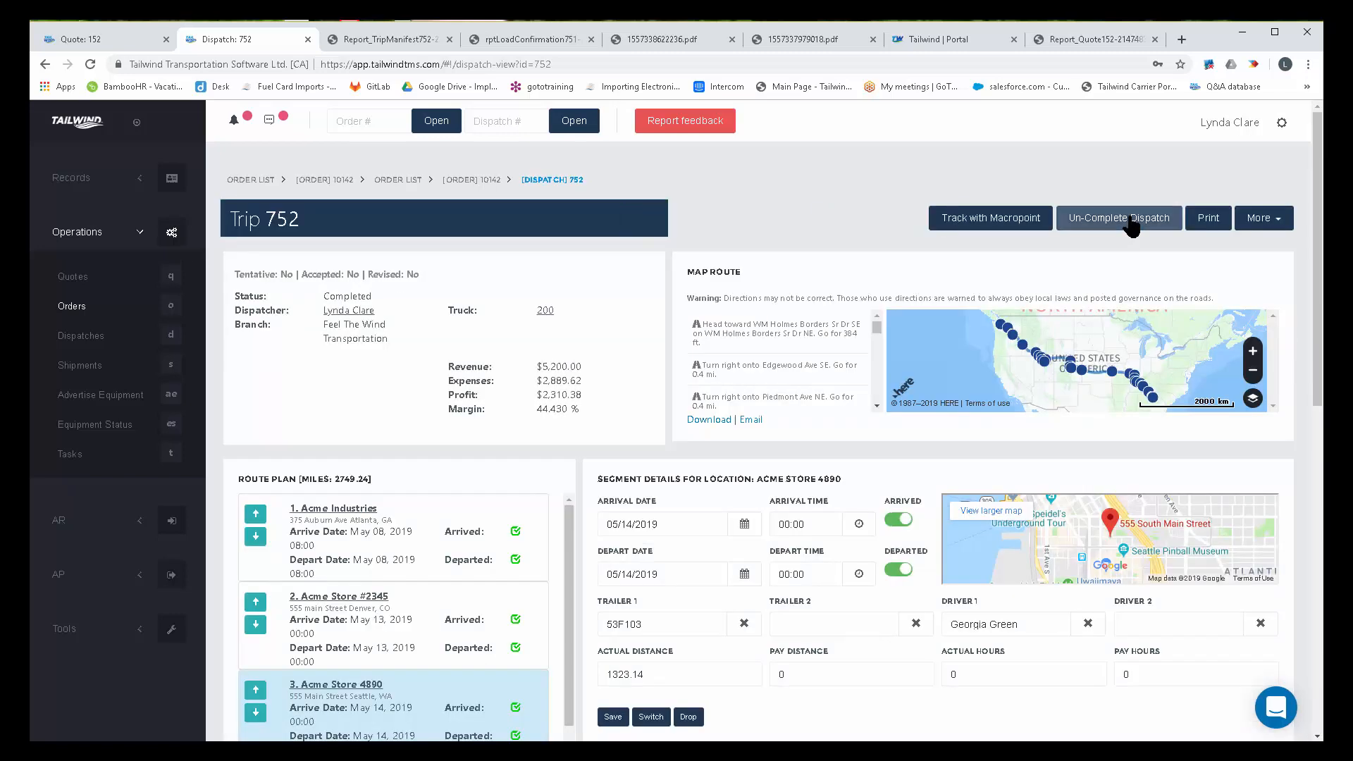
pyautogui.scroll(-7, 585, 465)
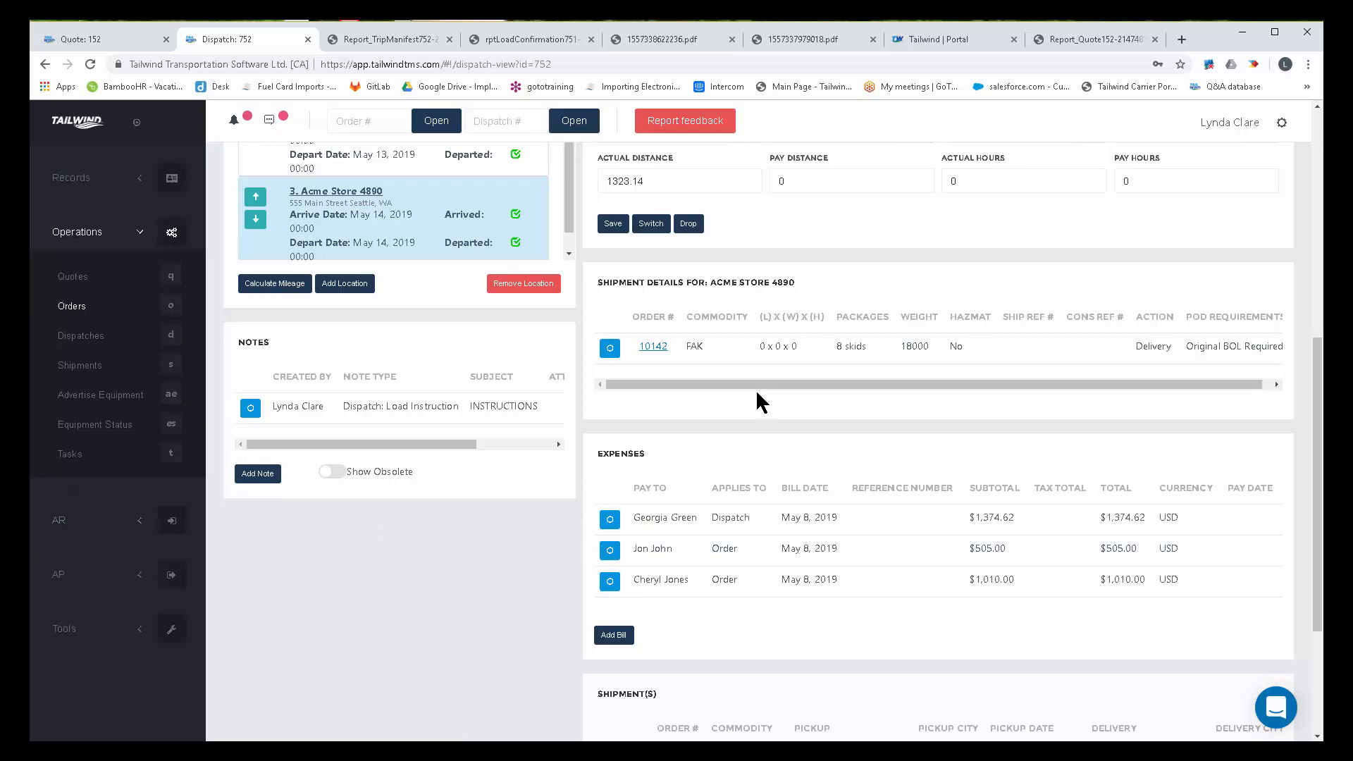
pyautogui.scroll(5, 756, 389)
pyautogui.scroll(2, 755, 394)
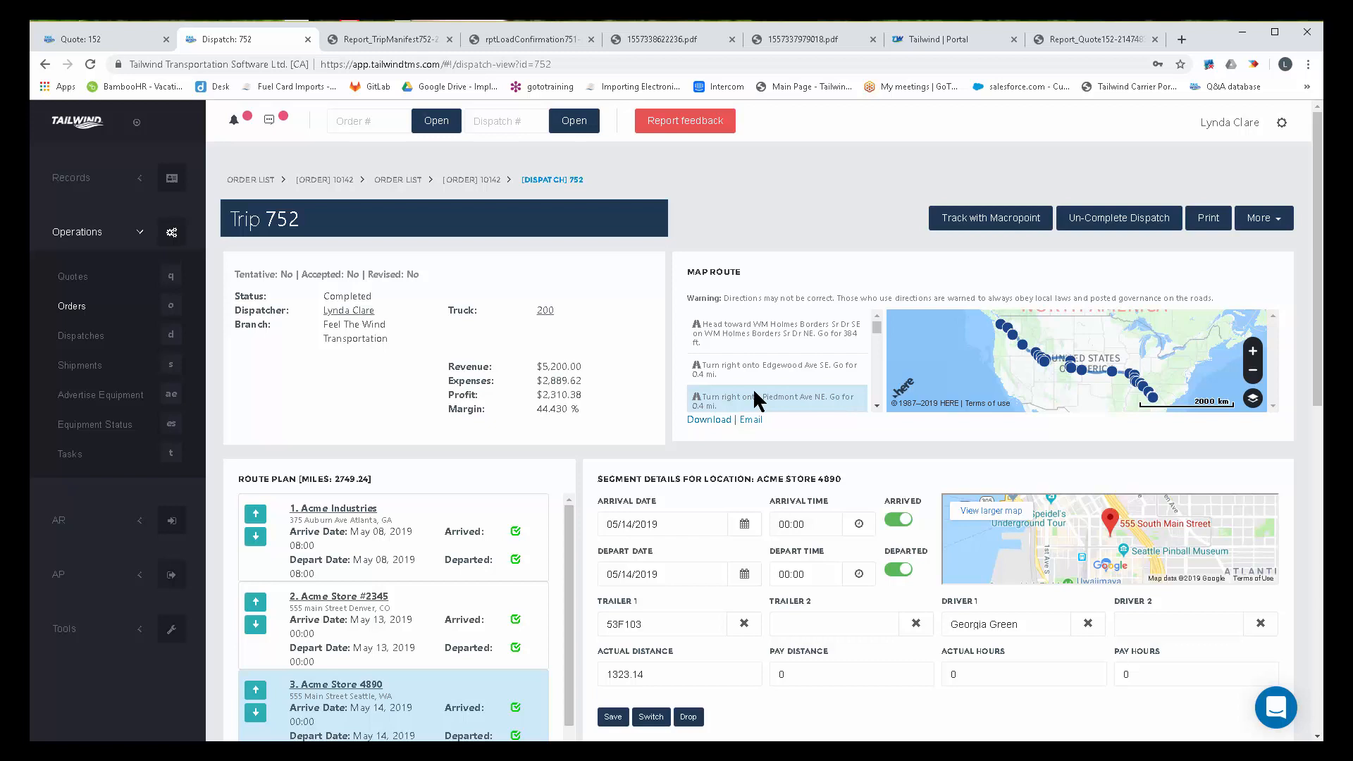
# Step: Look through the quote and order lists, ending on the dispatch list
pyautogui.click(73, 276)
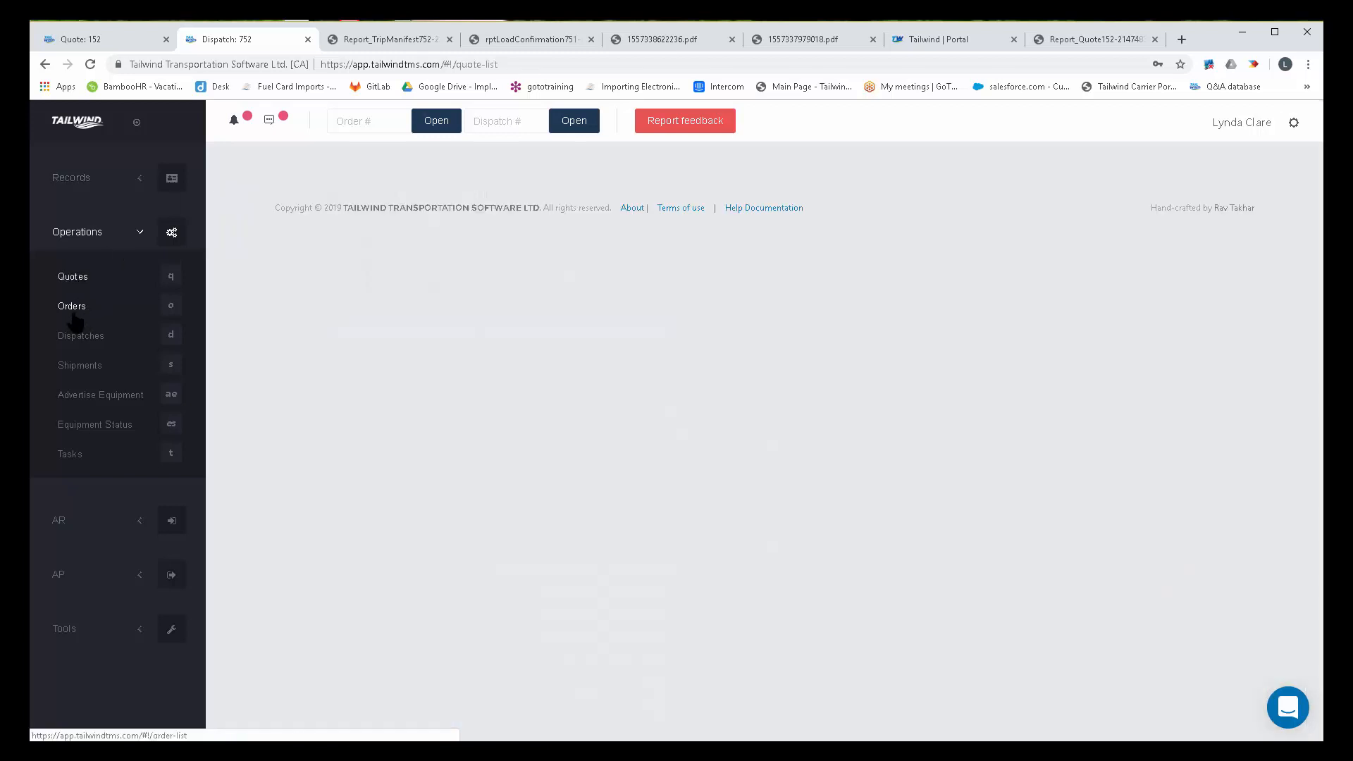
pyautogui.click(73, 310)
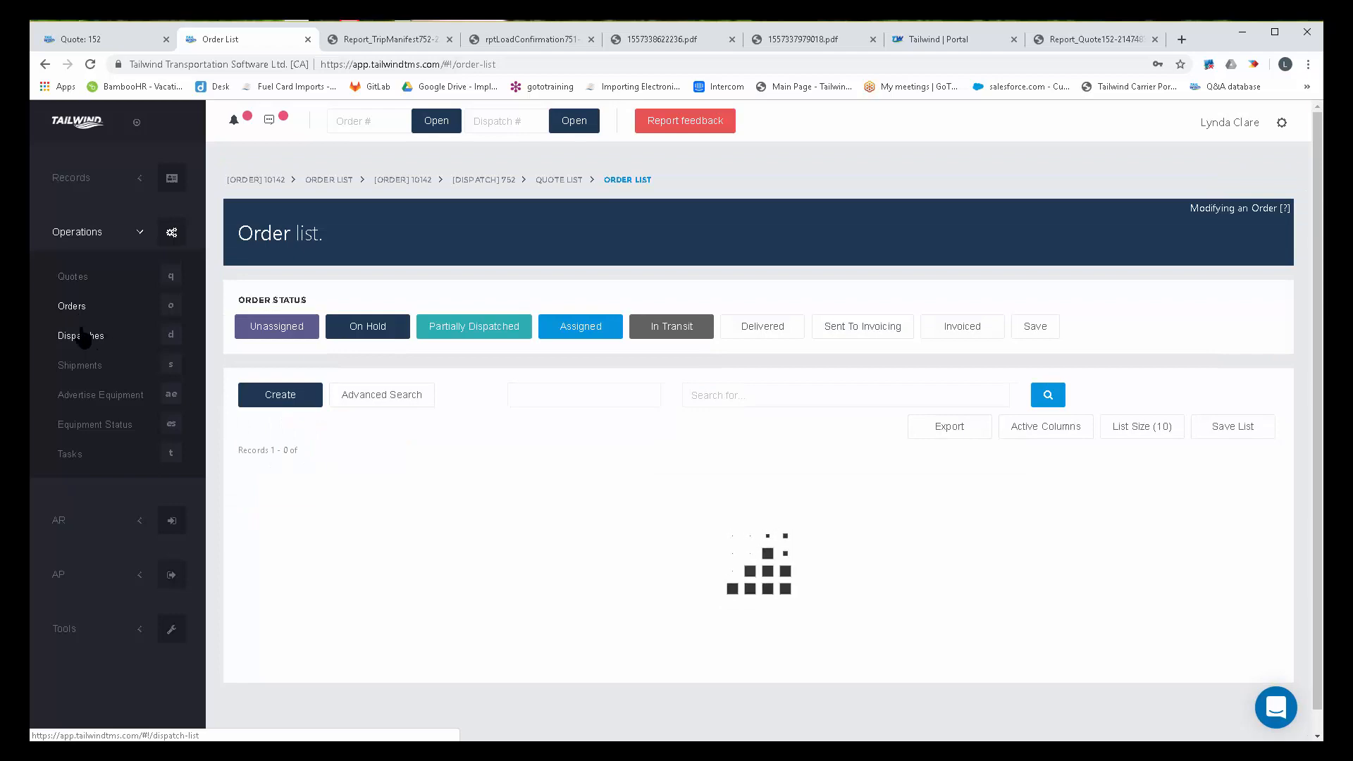
pyautogui.click(81, 336)
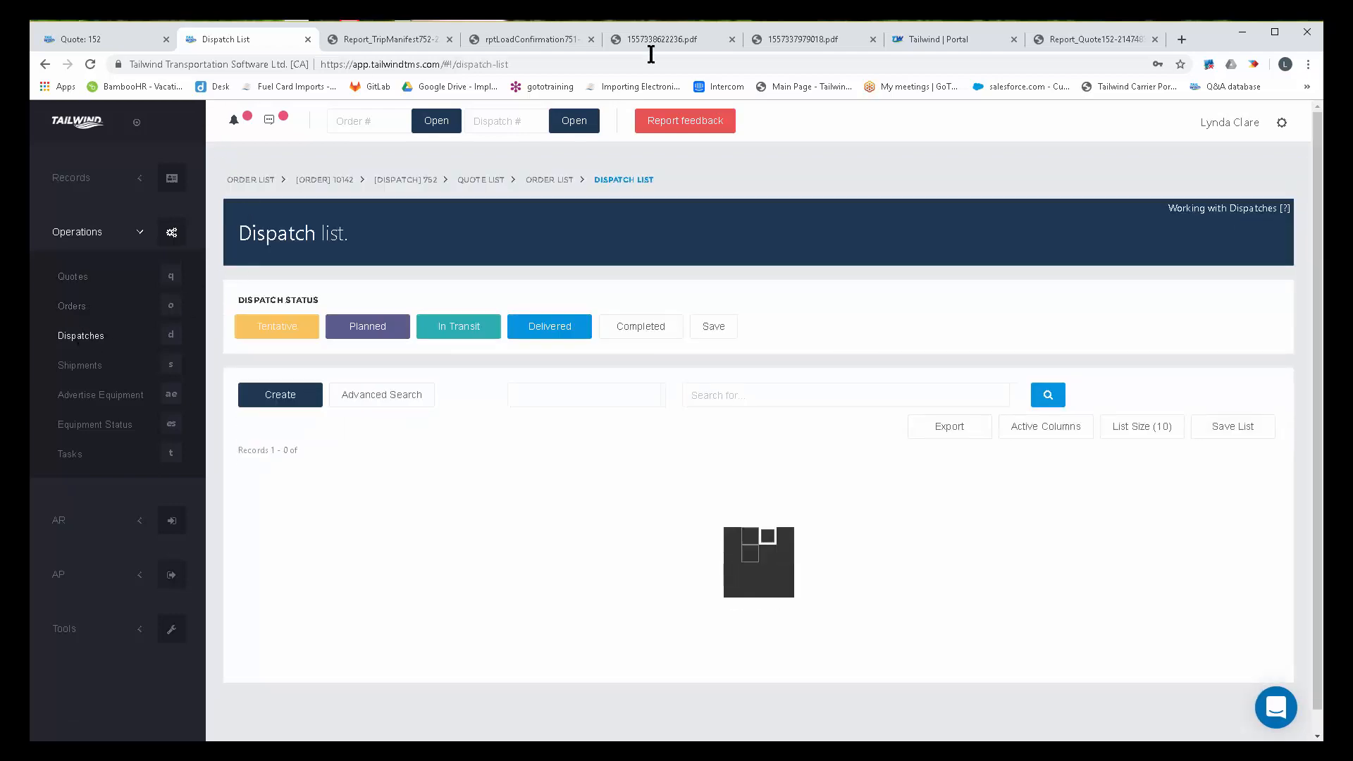
# Step: Browse the Operations help articles in the Tailwind support portal and return to the dispatch list
pyautogui.click(946, 41)
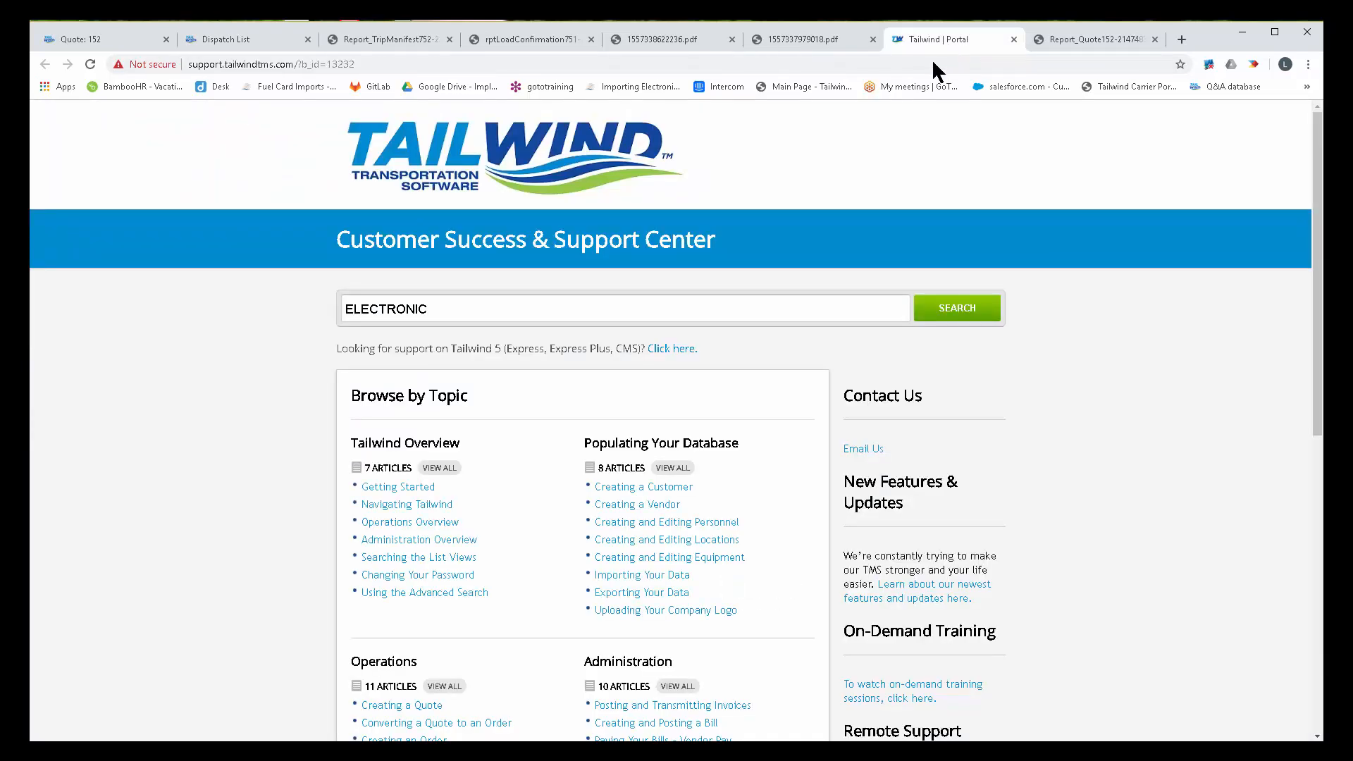
pyautogui.scroll(-4, 272, 462)
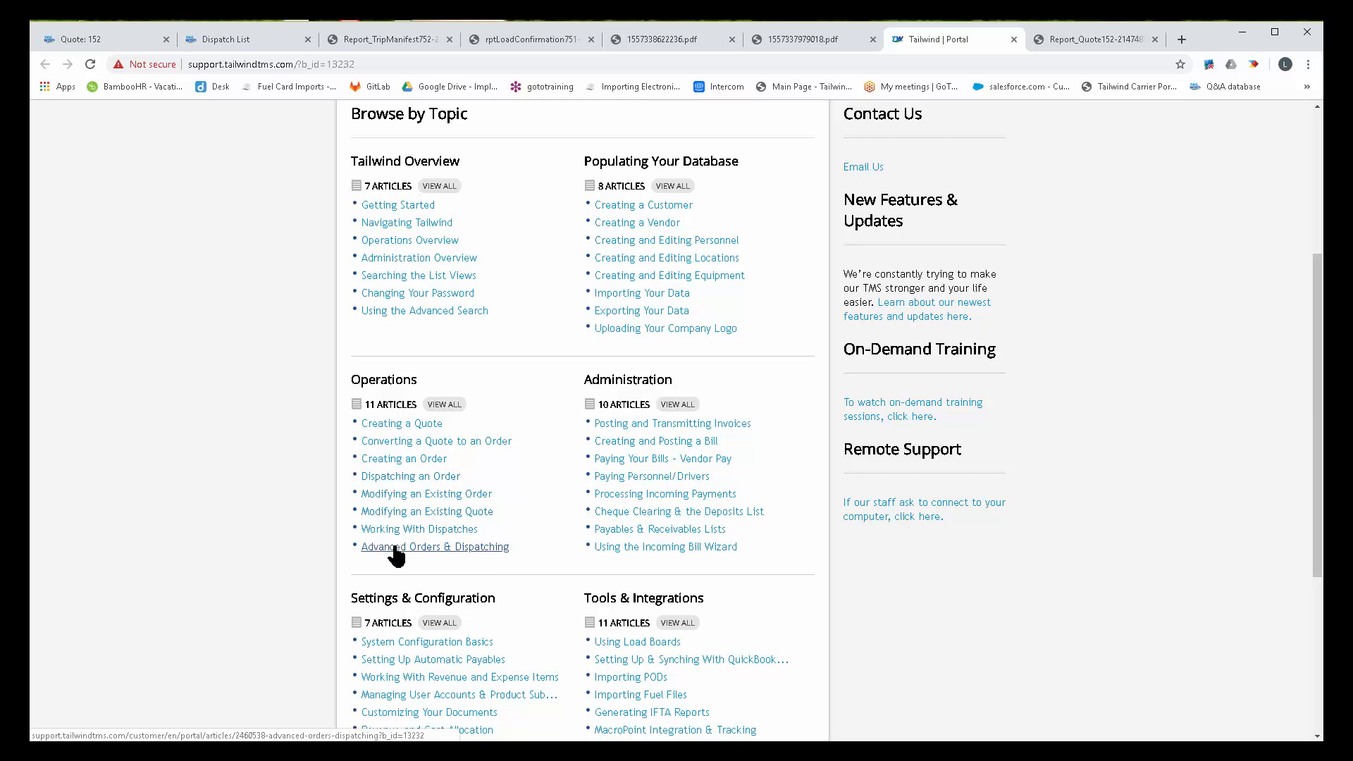
pyautogui.click(259, 39)
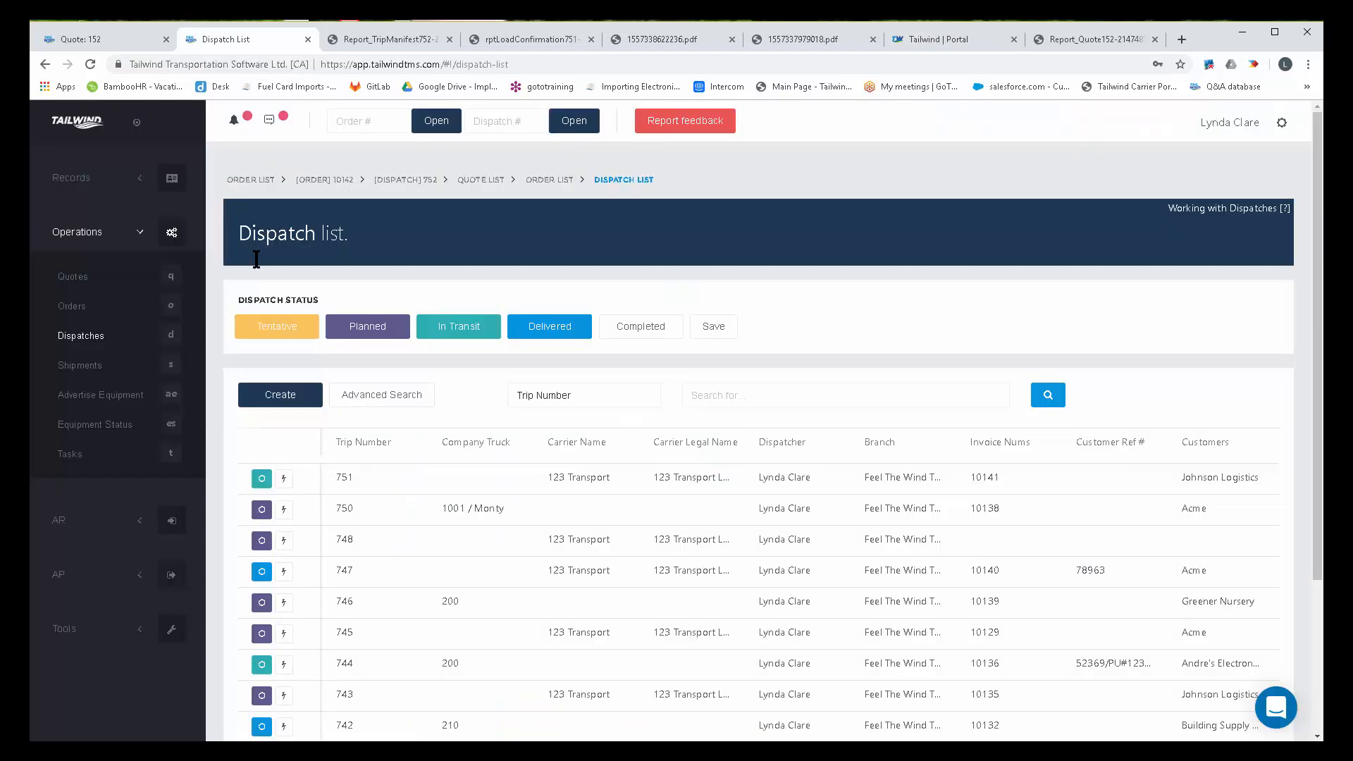
# Step: Open the Acme trip on company truck 1001 and review its route, segment details and the related dispatching help topics
pyautogui.click(260, 510)
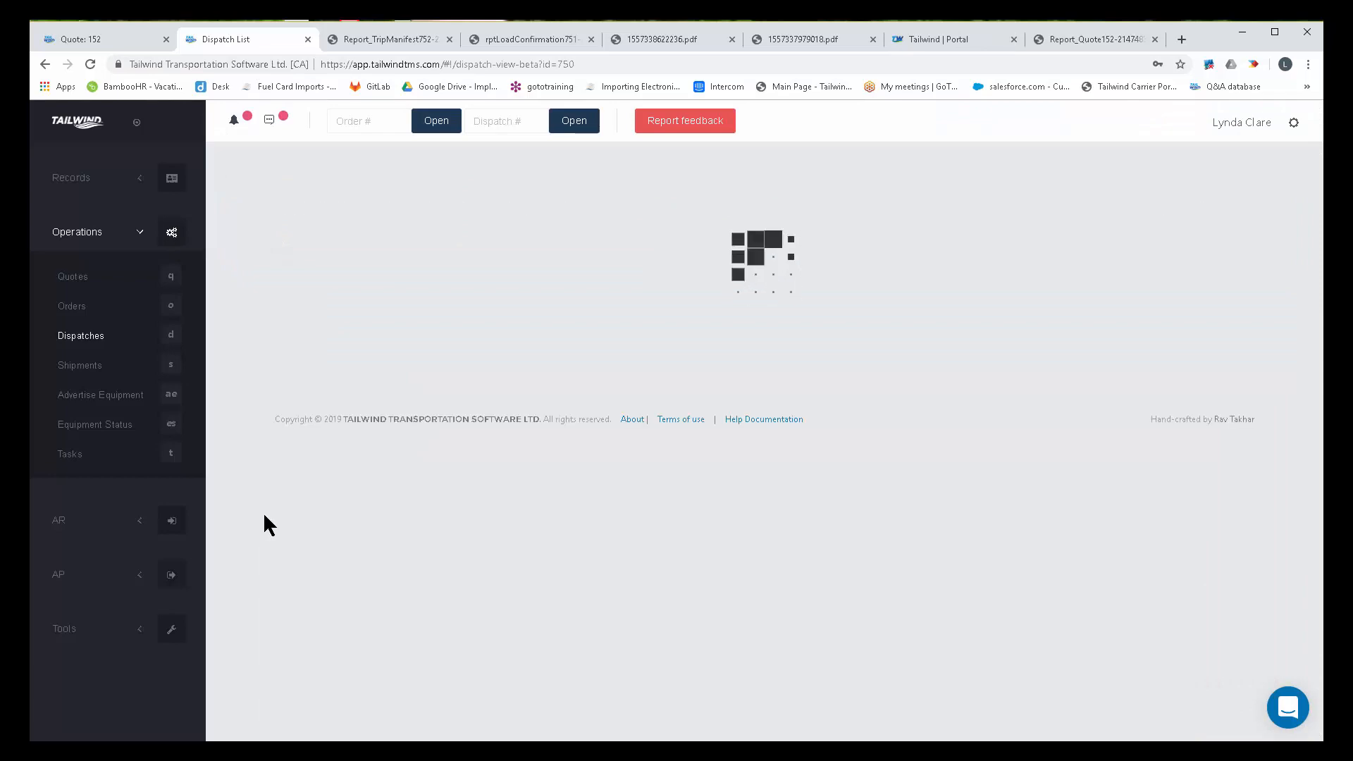
pyautogui.scroll(-2, 457, 458)
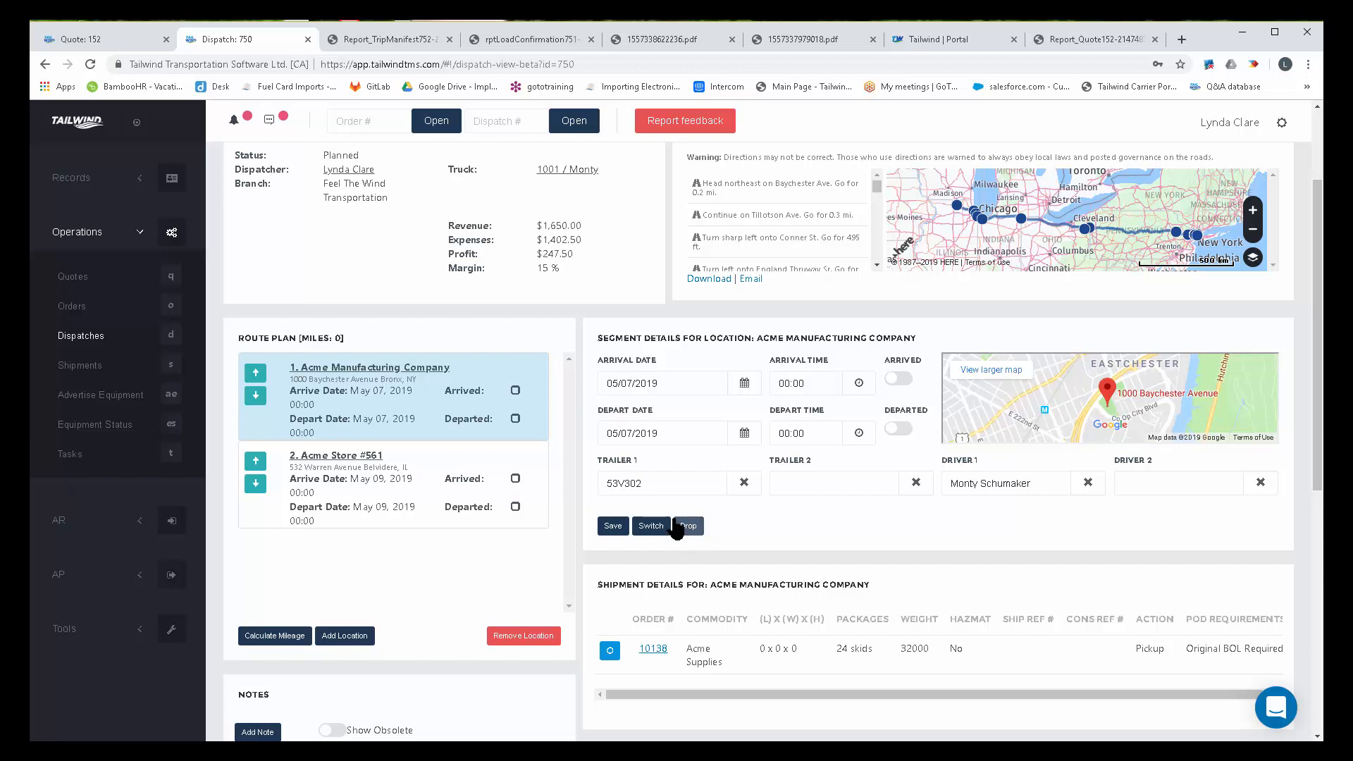
pyautogui.scroll(2, 677, 522)
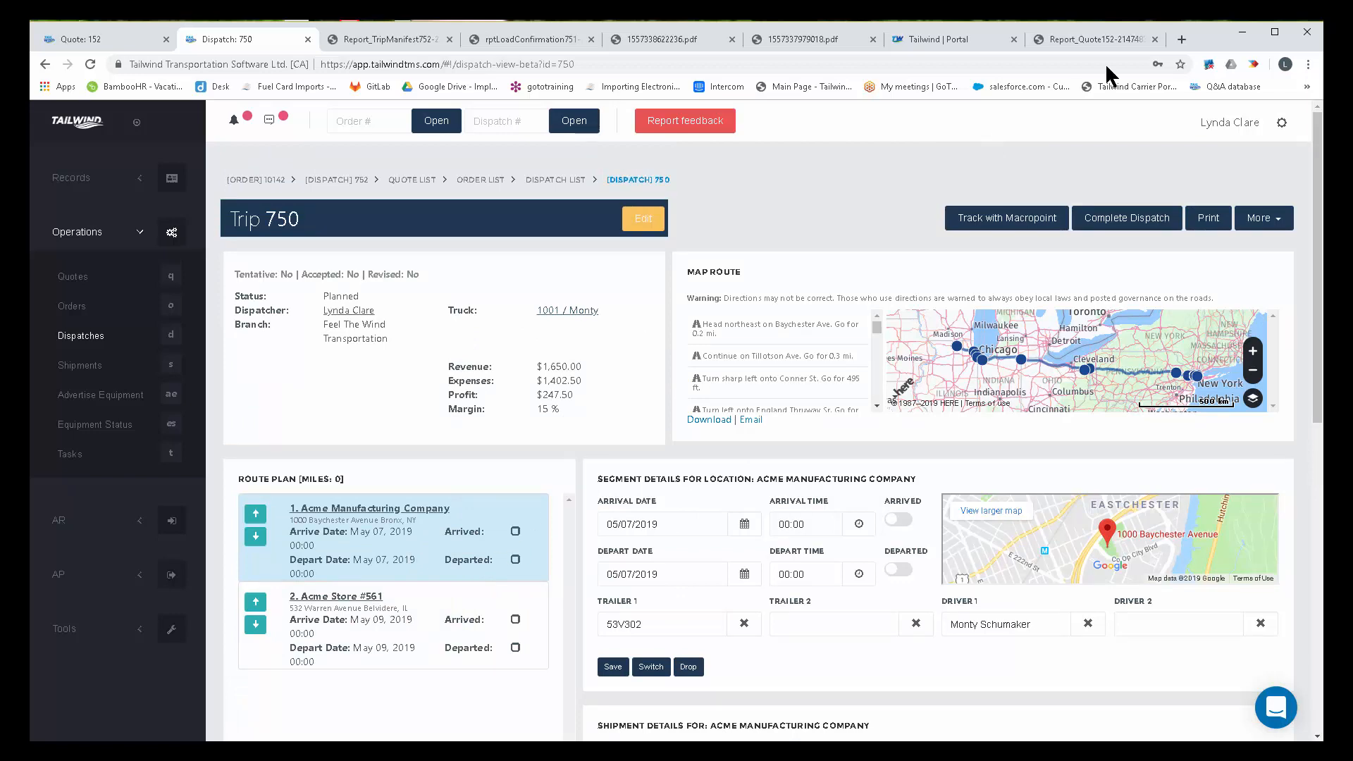
pyautogui.click(960, 38)
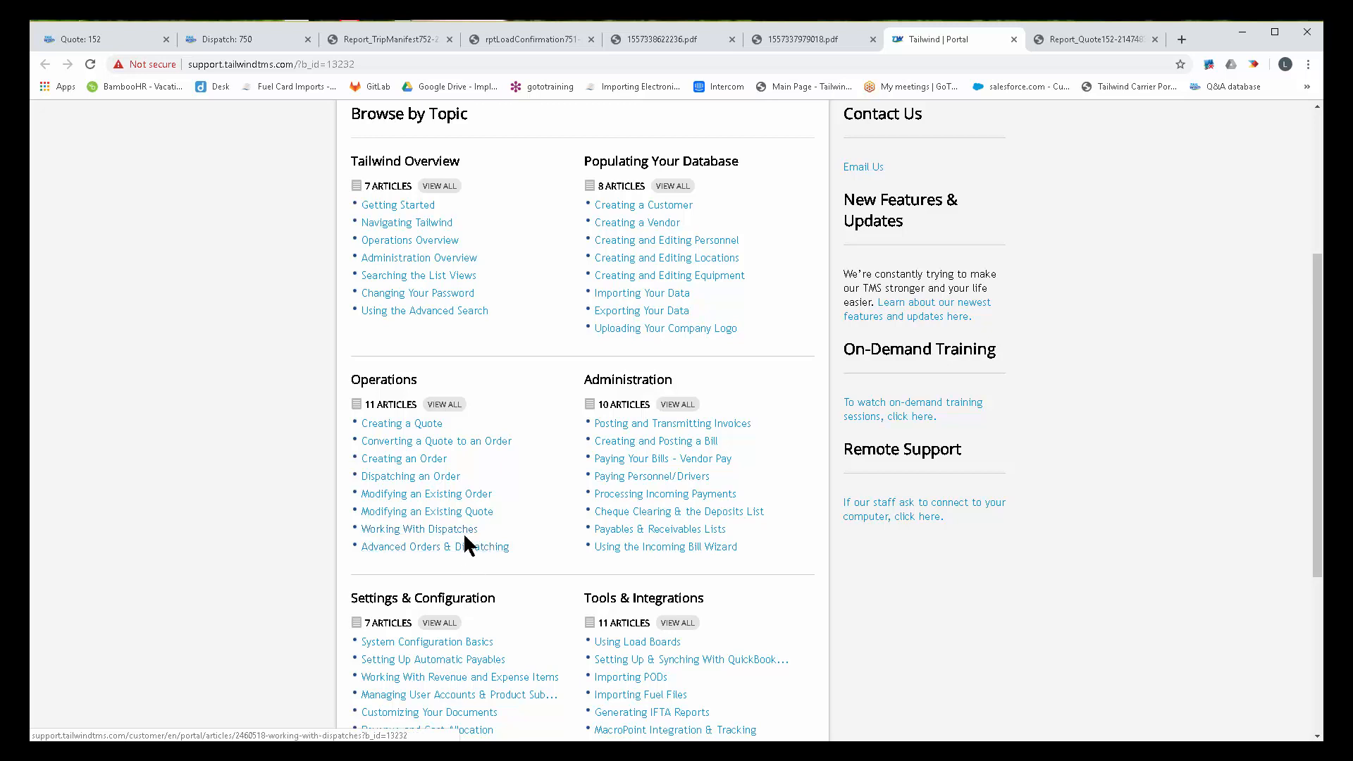
pyautogui.click(248, 37)
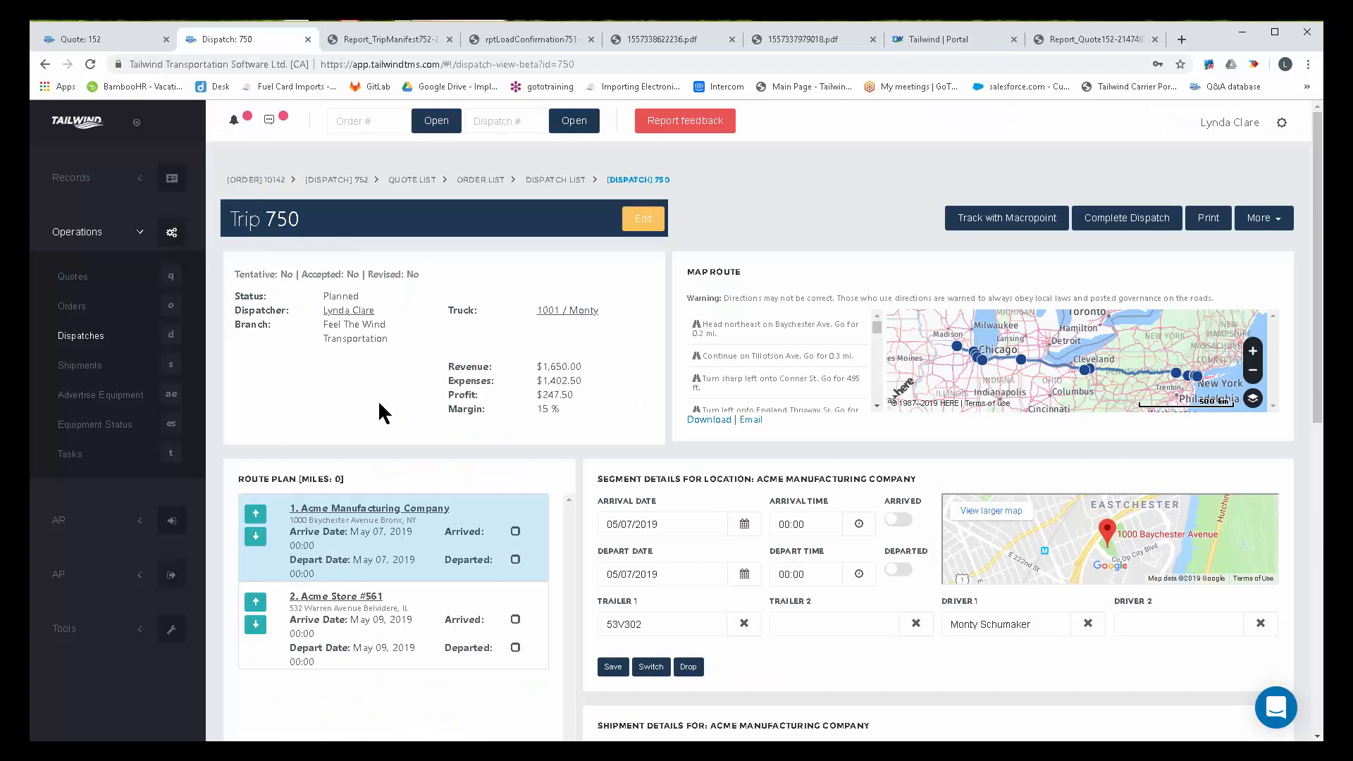
pyautogui.scroll(-5, 377, 400)
pyautogui.scroll(2, 379, 423)
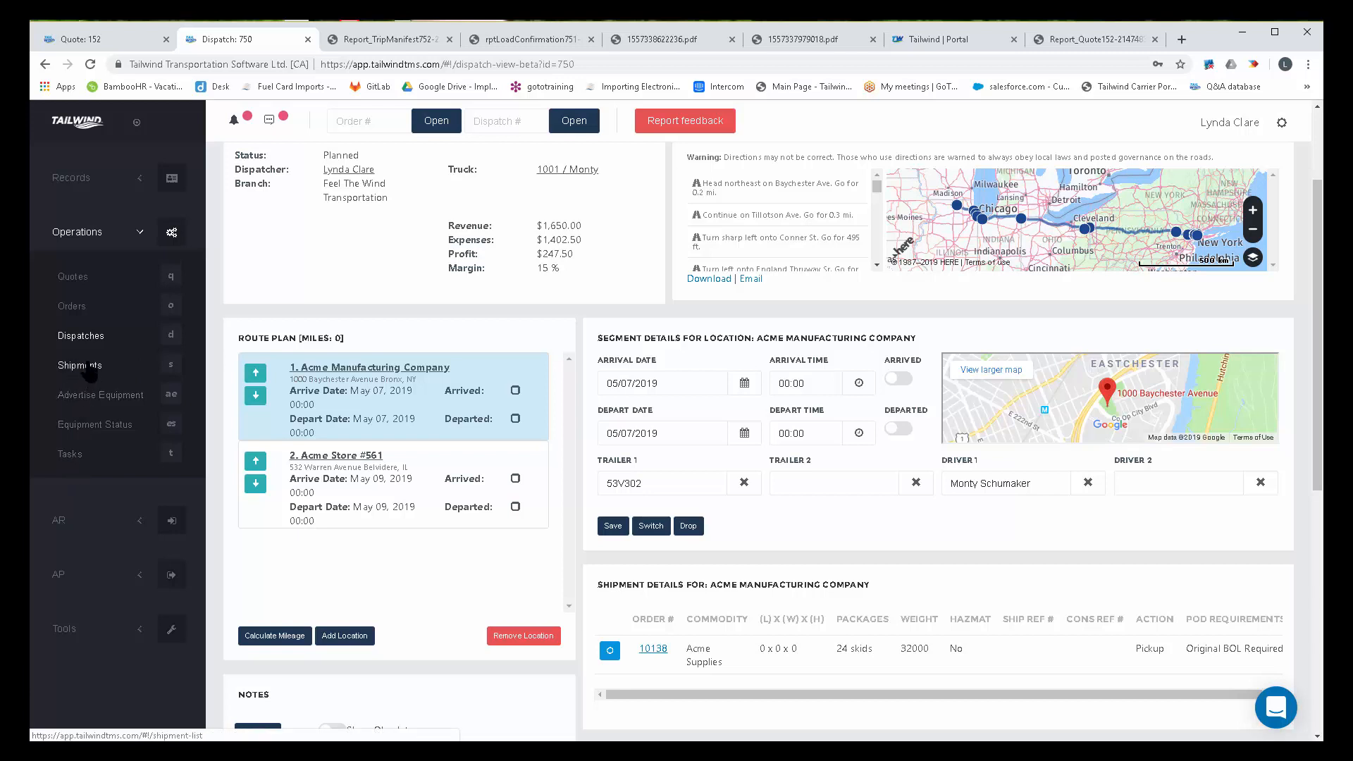
# Step: View the order list, and check the status of the completed order's two shipments in the shipment list
pyautogui.click(78, 312)
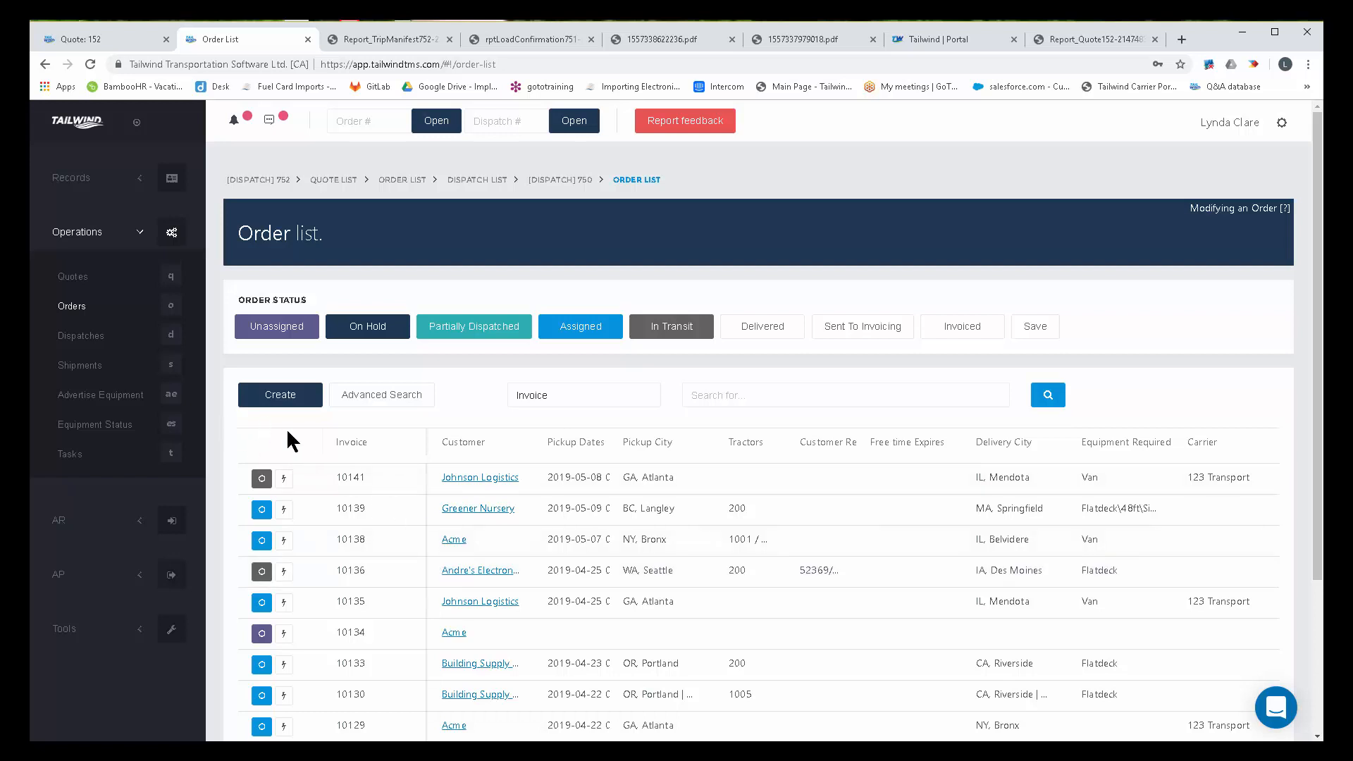
pyautogui.click(87, 369)
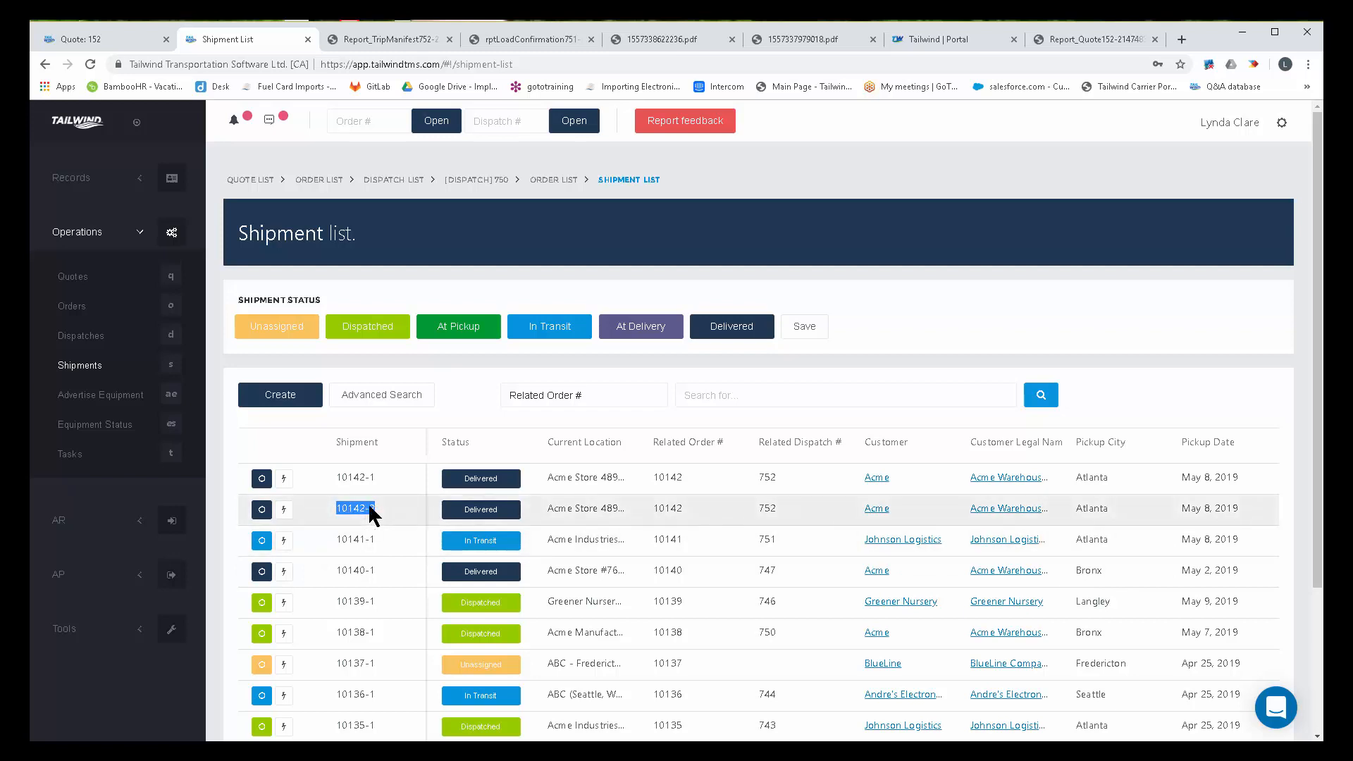
pyautogui.tripleClick(378, 480)
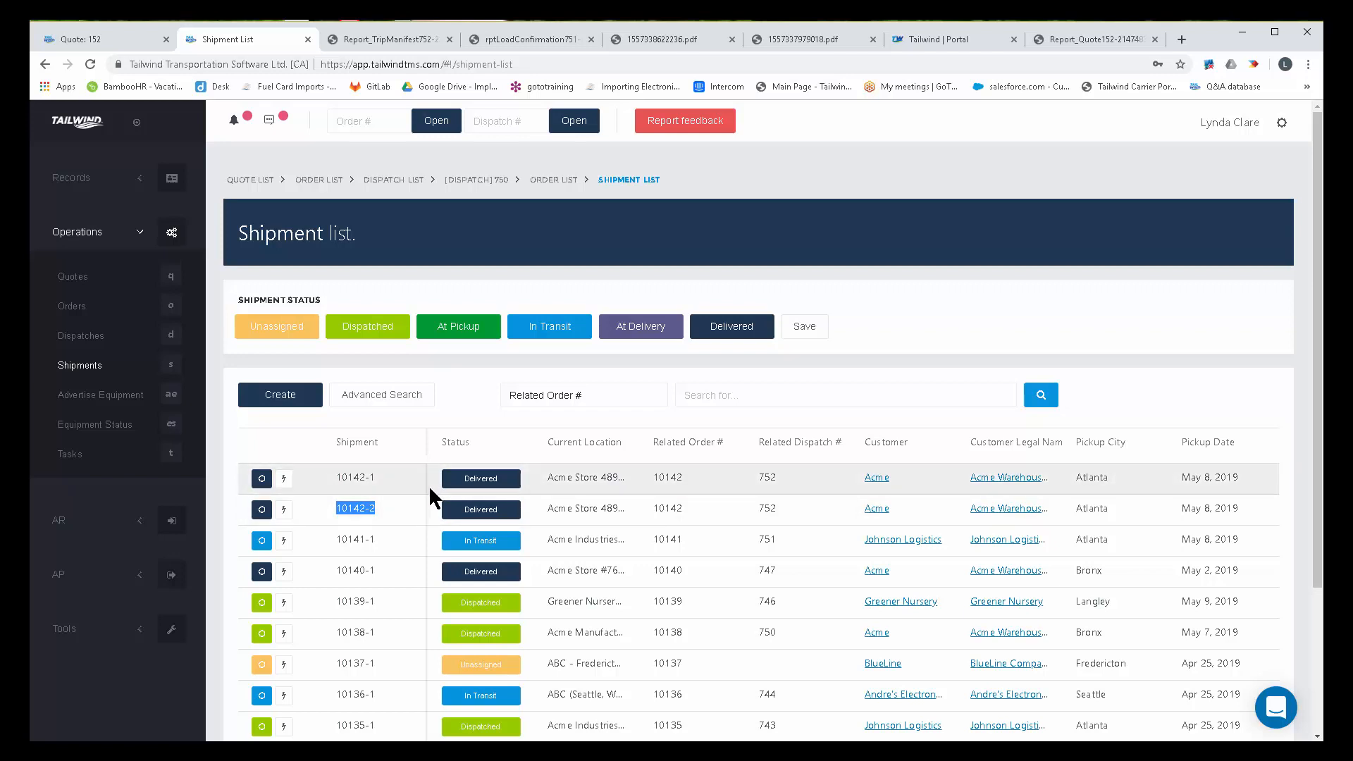
# Step: Start a new equipment advertisement for the load board with 1002 as the tractor/trailer
pyautogui.click(106, 396)
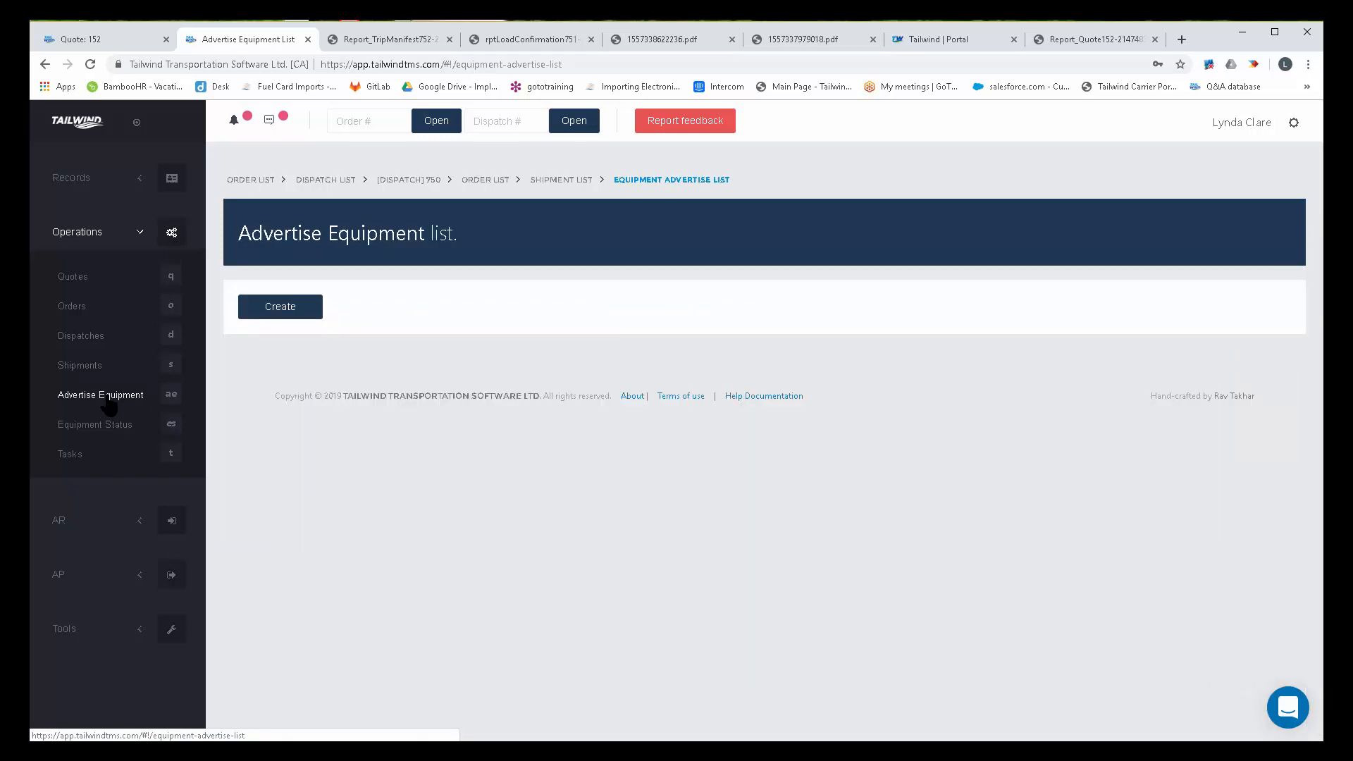
pyautogui.click(282, 310)
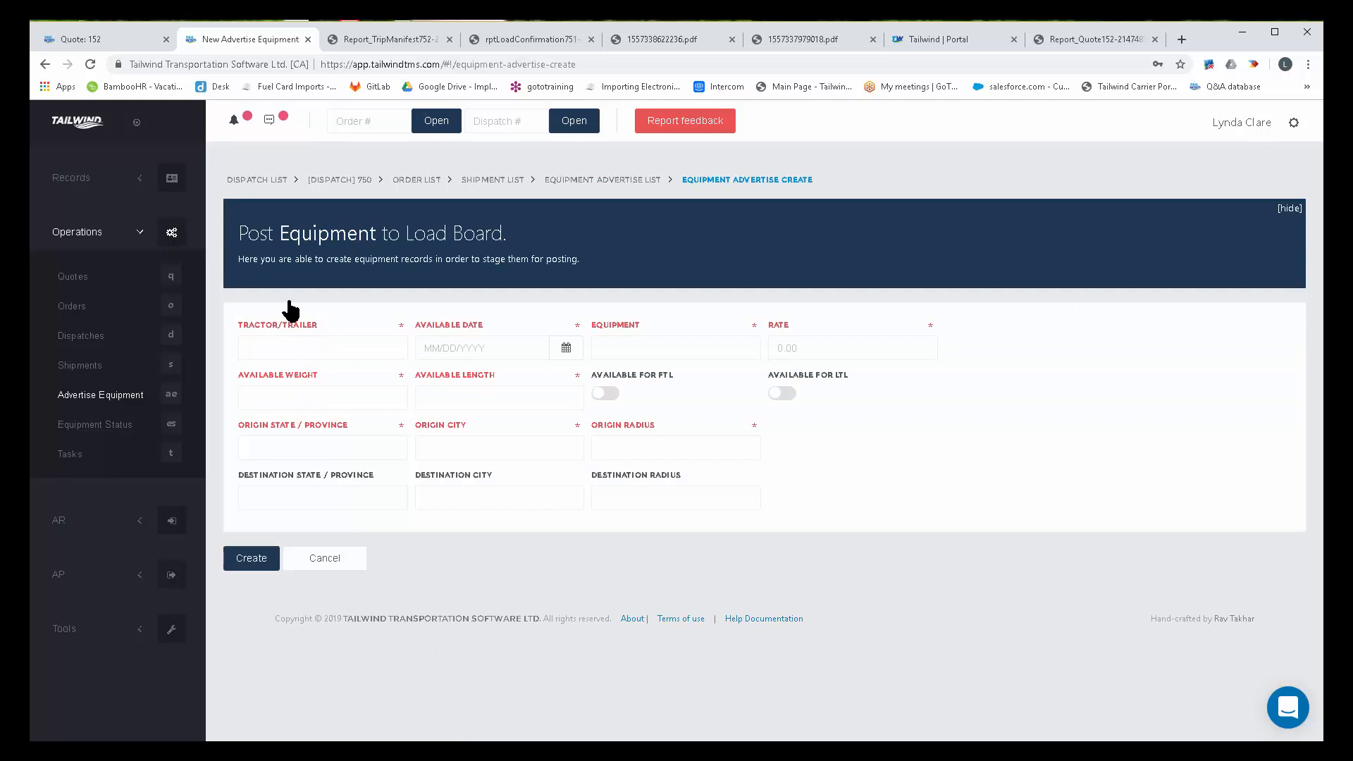
pyautogui.click(258, 346)
pyautogui.click(258, 421)
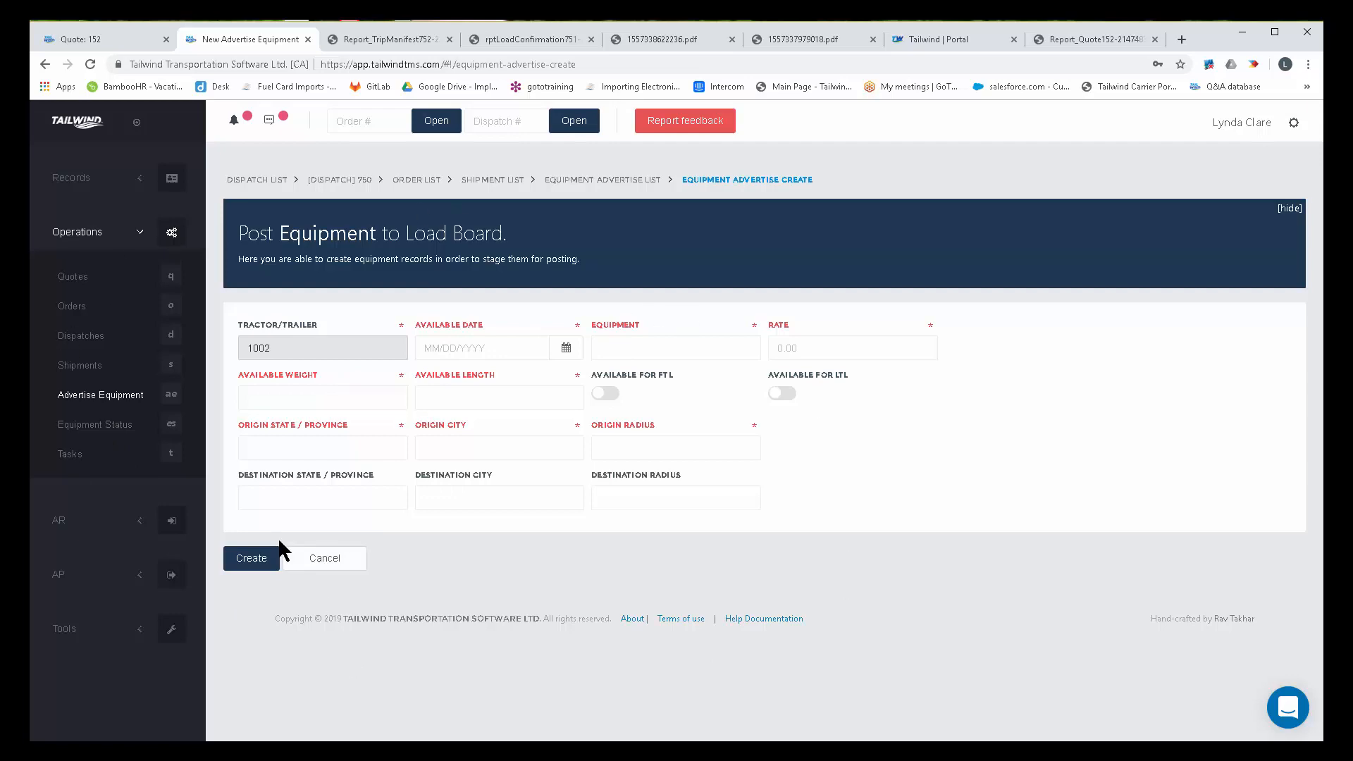
# Step: Discard the new equipment advertisement and return to the advertised equipment list
pyautogui.click(325, 568)
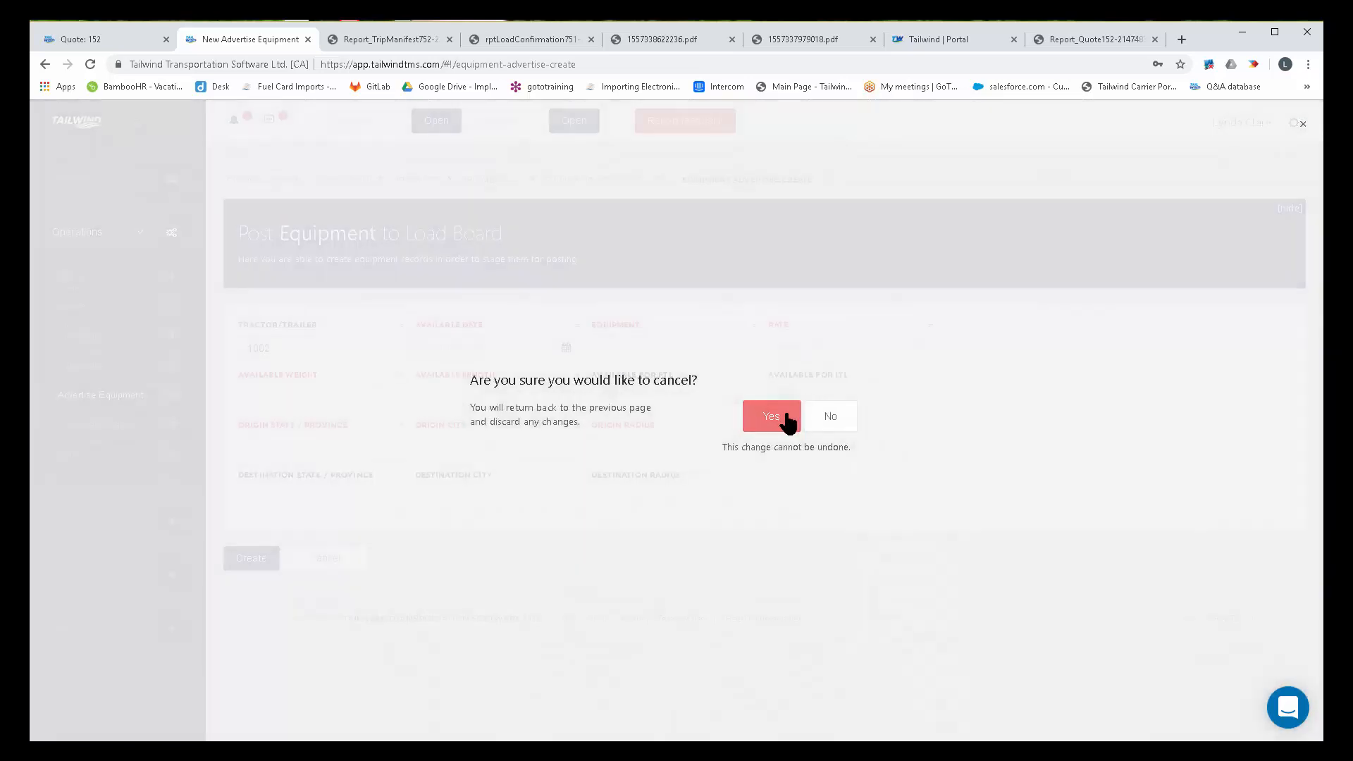
pyautogui.click(786, 421)
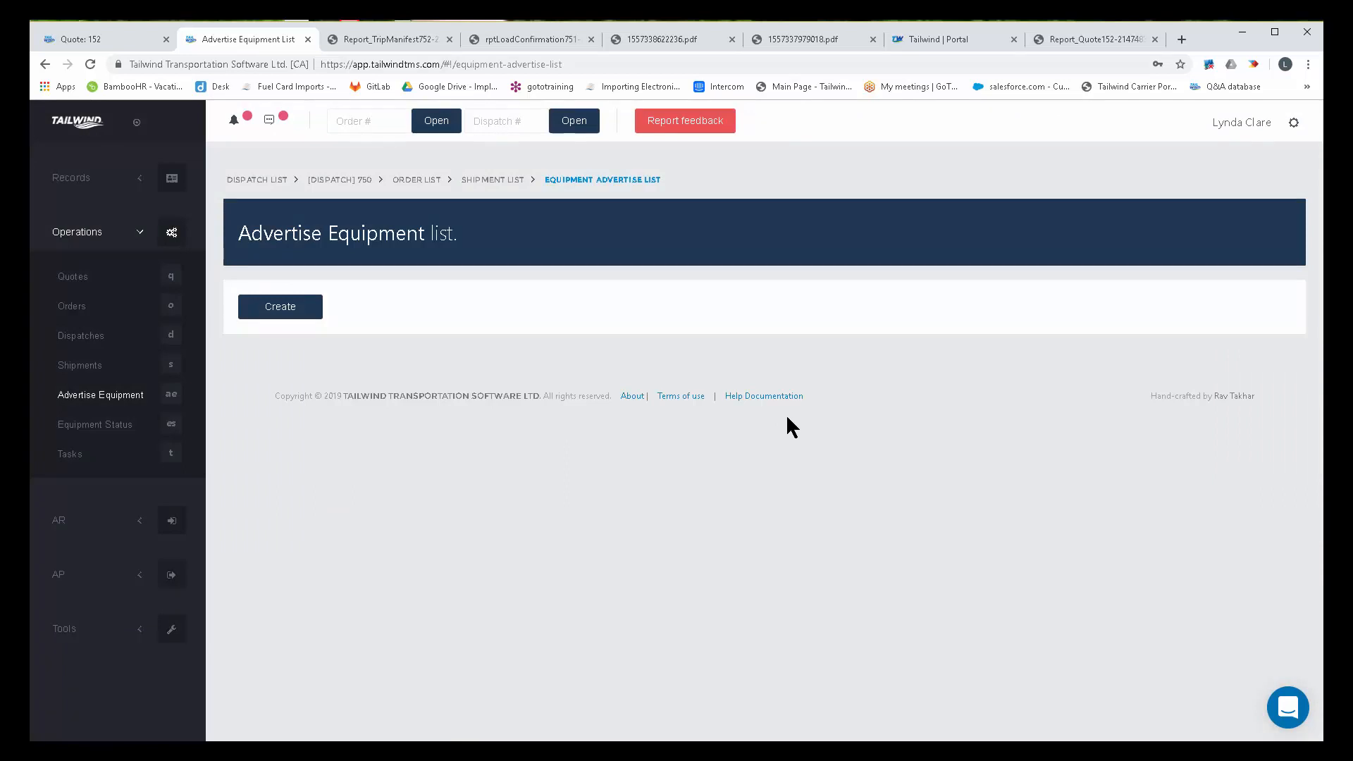
# Step: Review the equipment status of the tractors, including their status and last location, and view the trailers' status list
pyautogui.click(98, 425)
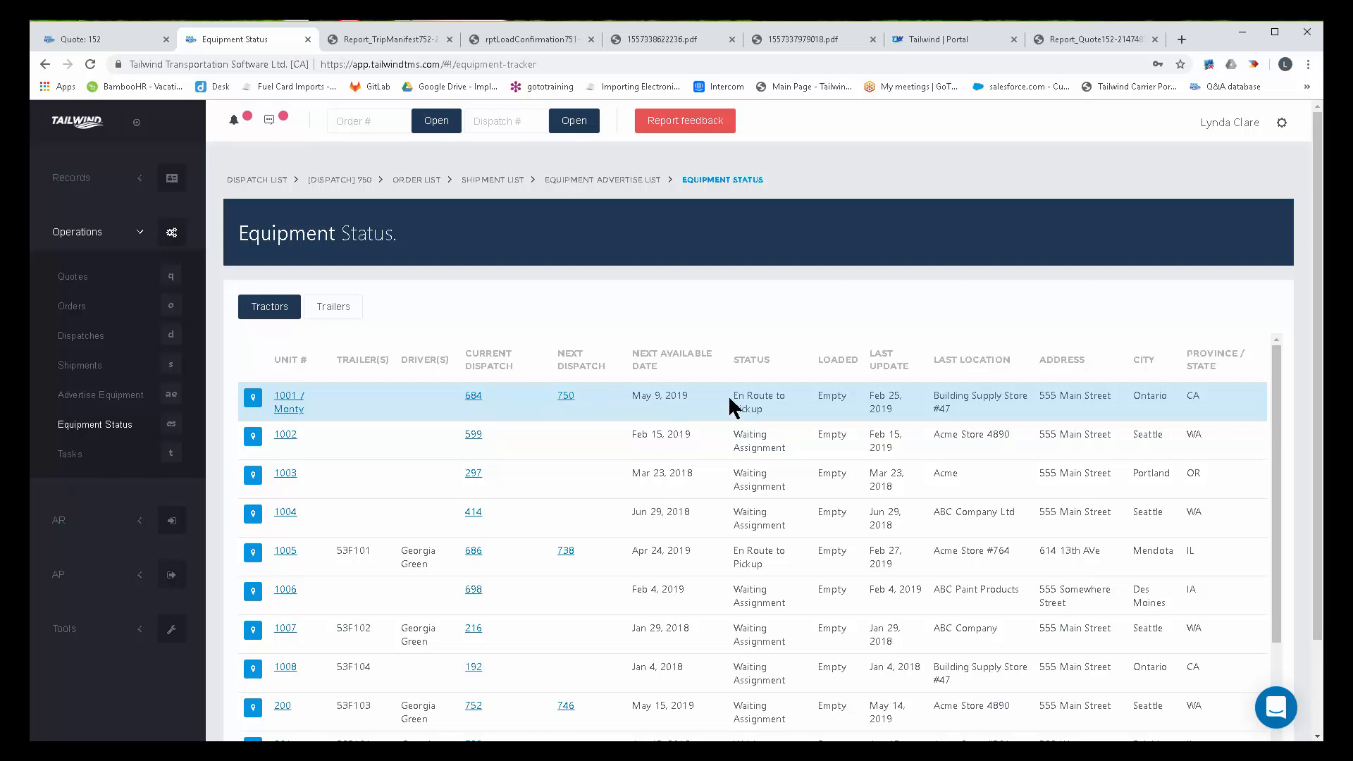
pyautogui.moveTo(729, 395); pyautogui.dragTo(786, 455)
pyautogui.click(737, 435)
pyautogui.scroll(-1, 811, 630)
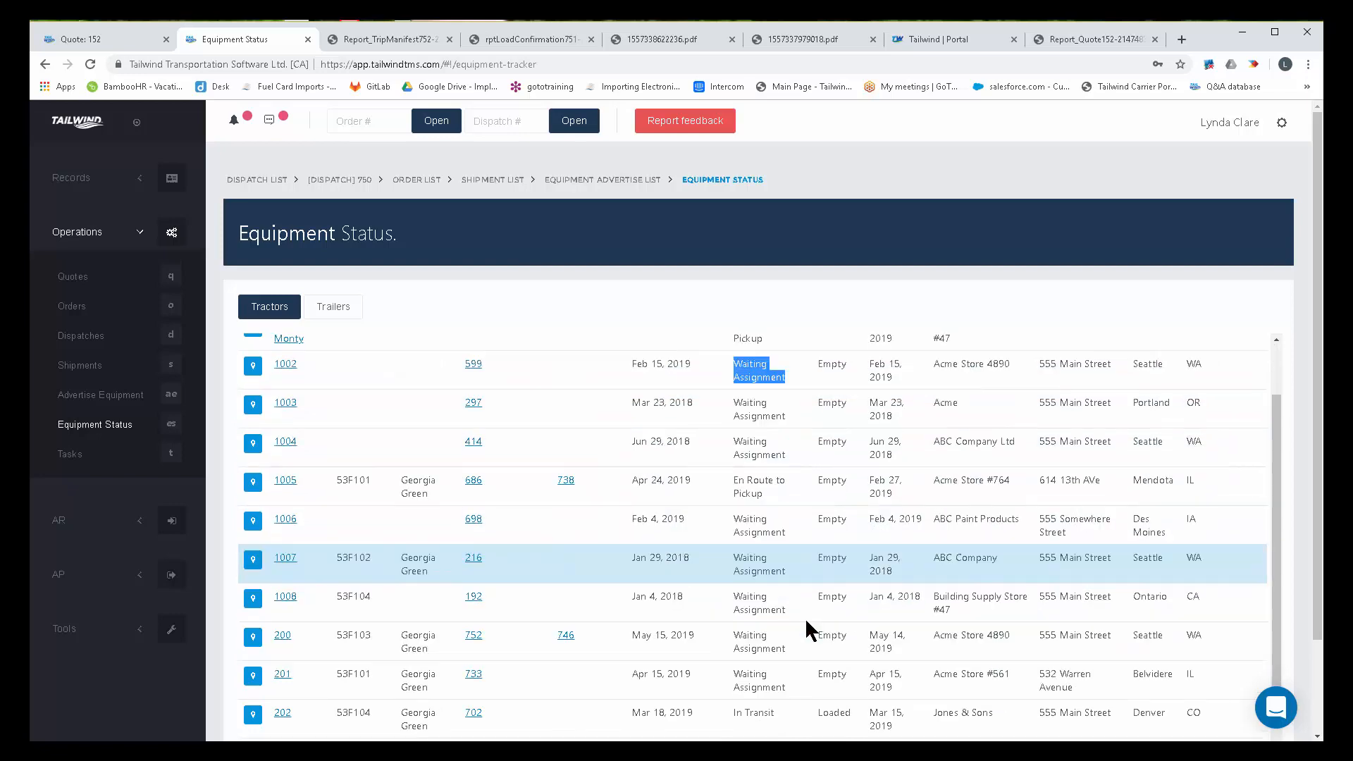
pyautogui.scroll(-1, 811, 629)
pyautogui.moveTo(730, 650); pyautogui.dragTo(786, 655)
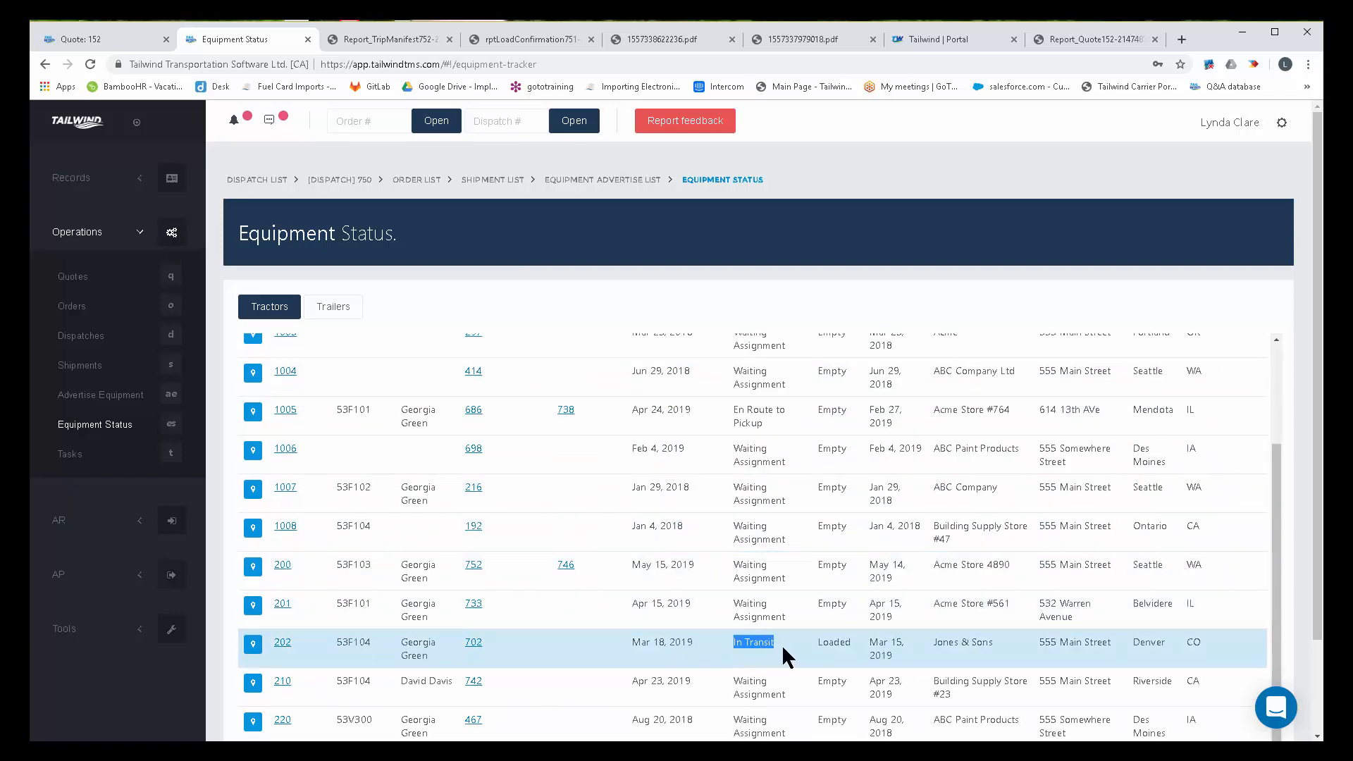
pyautogui.scroll(2, 758, 552)
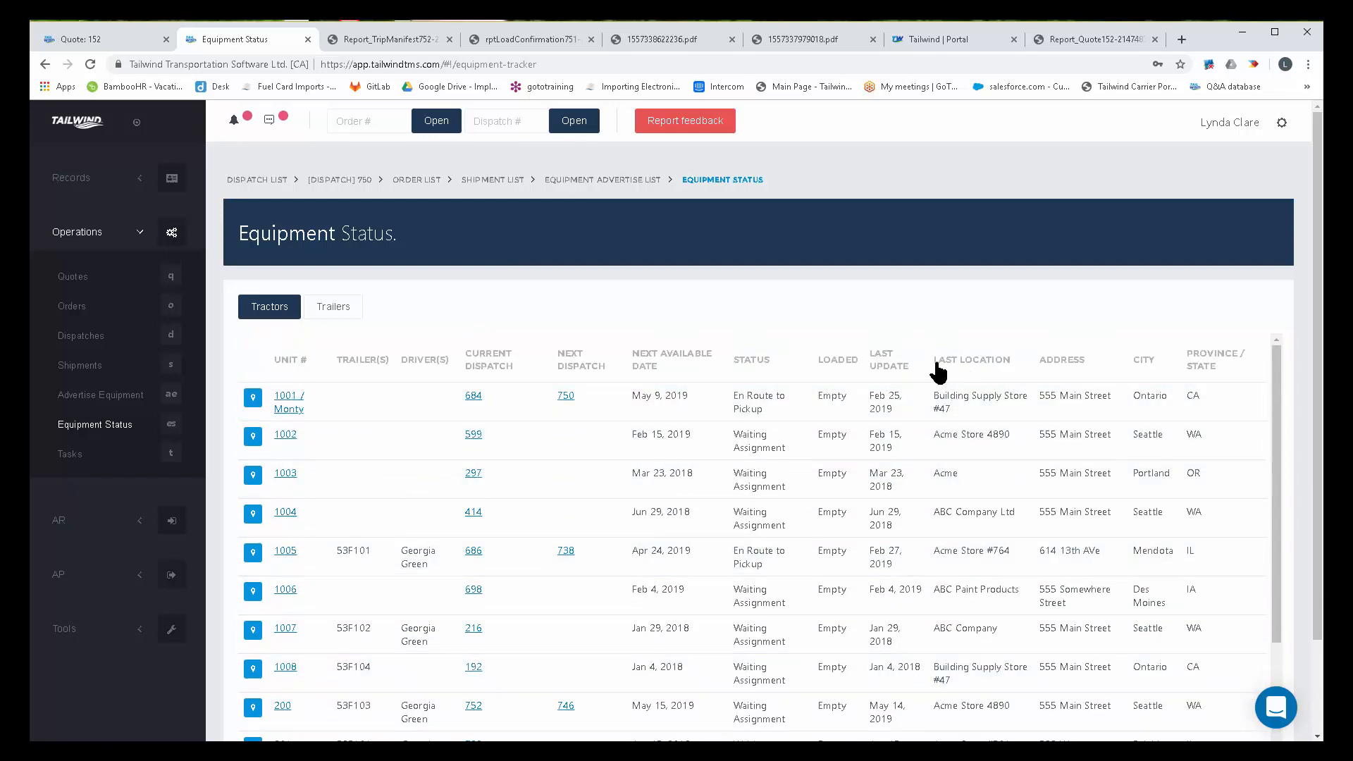
pyautogui.moveTo(938, 363); pyautogui.dragTo(1014, 374)
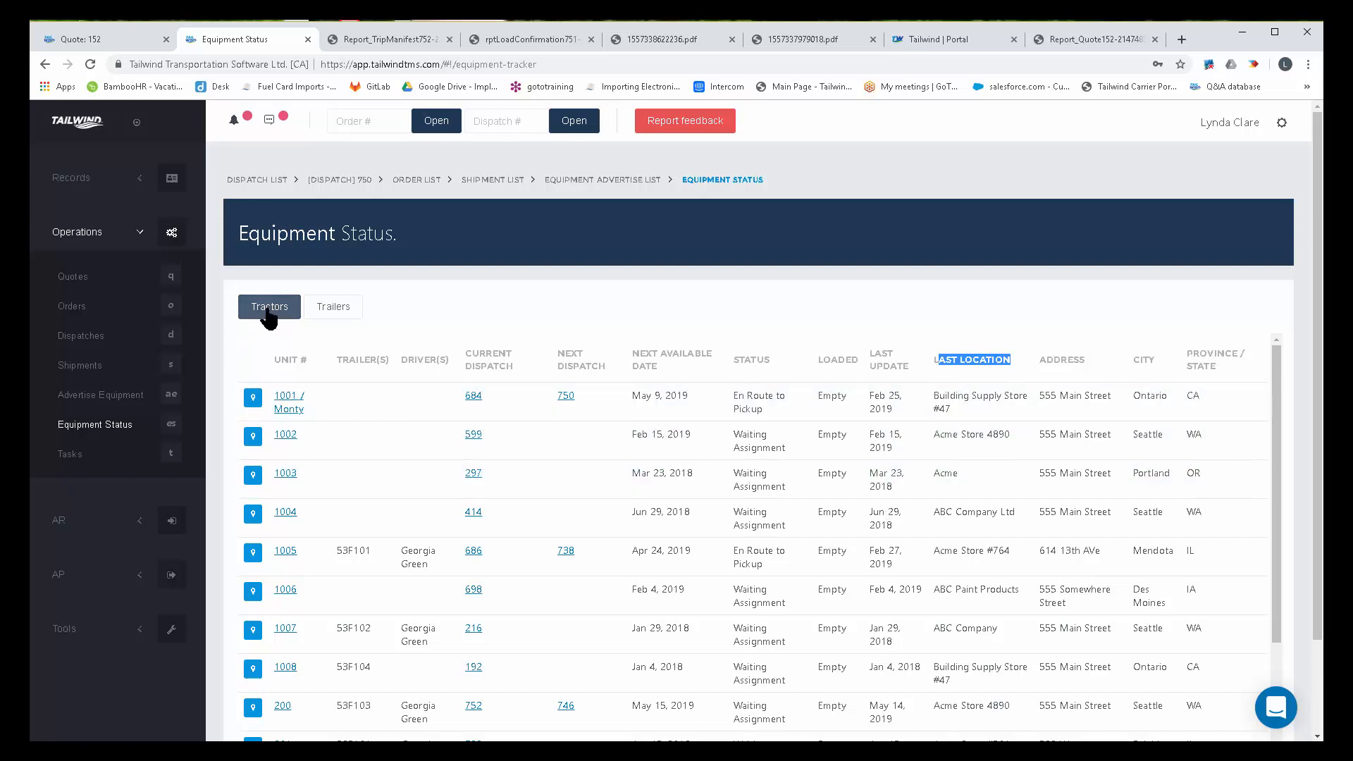
pyautogui.click(342, 308)
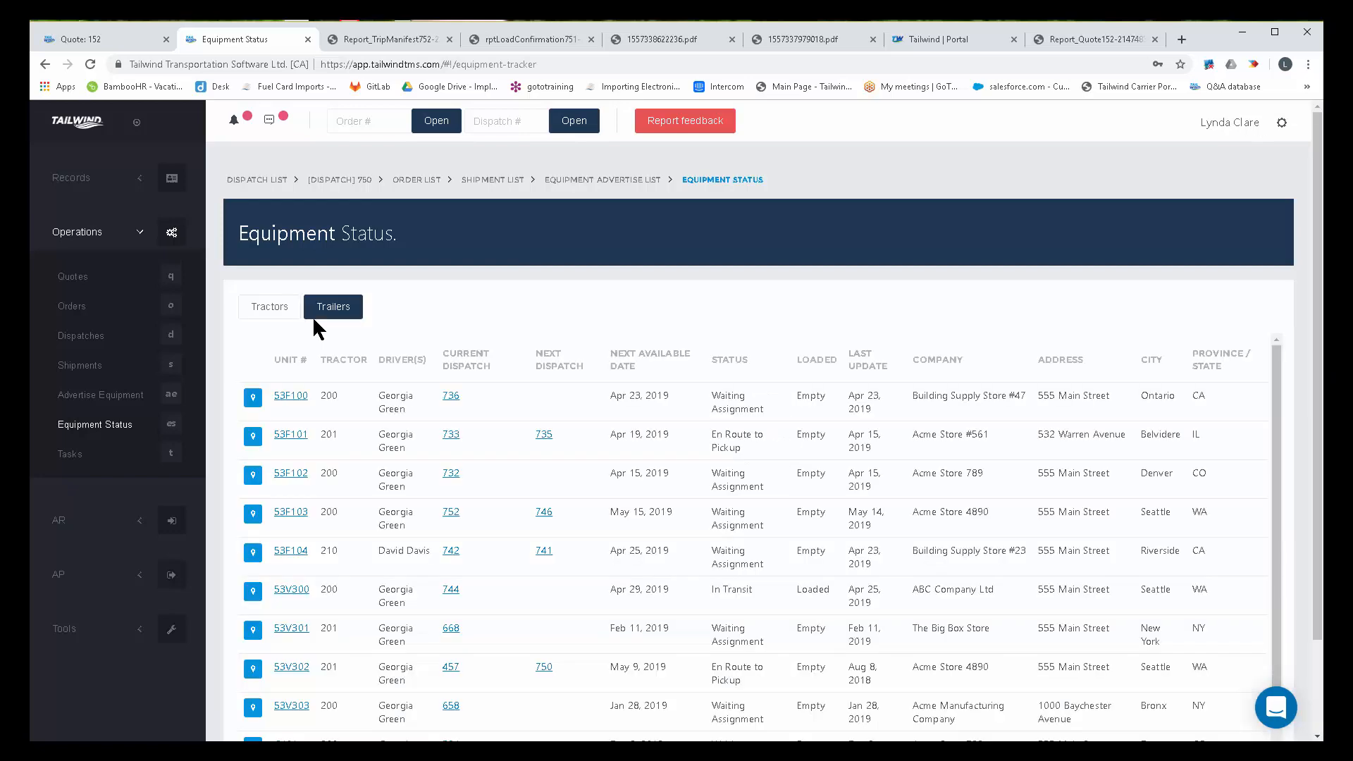
# Step: Start a new task with the subject "cALL abc" and assign it to a staff member
pyautogui.click(70, 454)
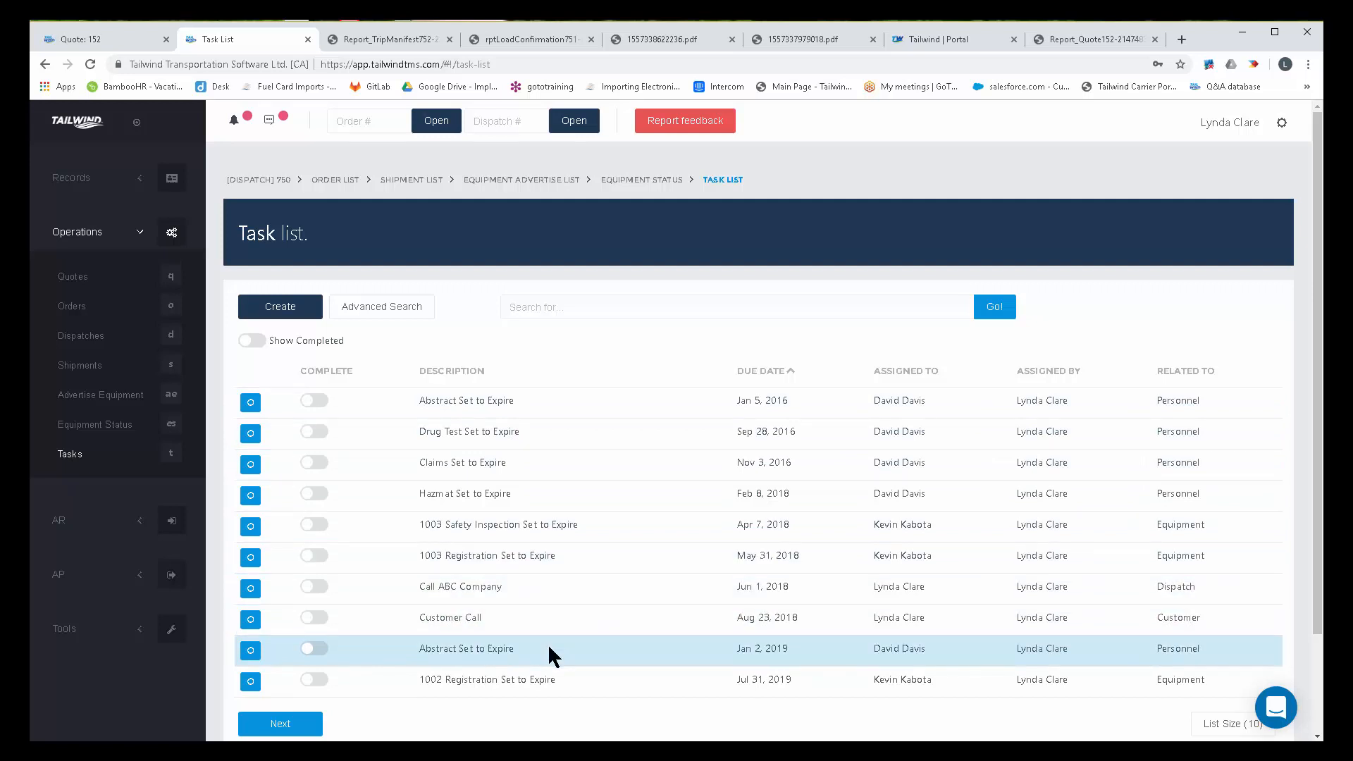
pyautogui.click(301, 310)
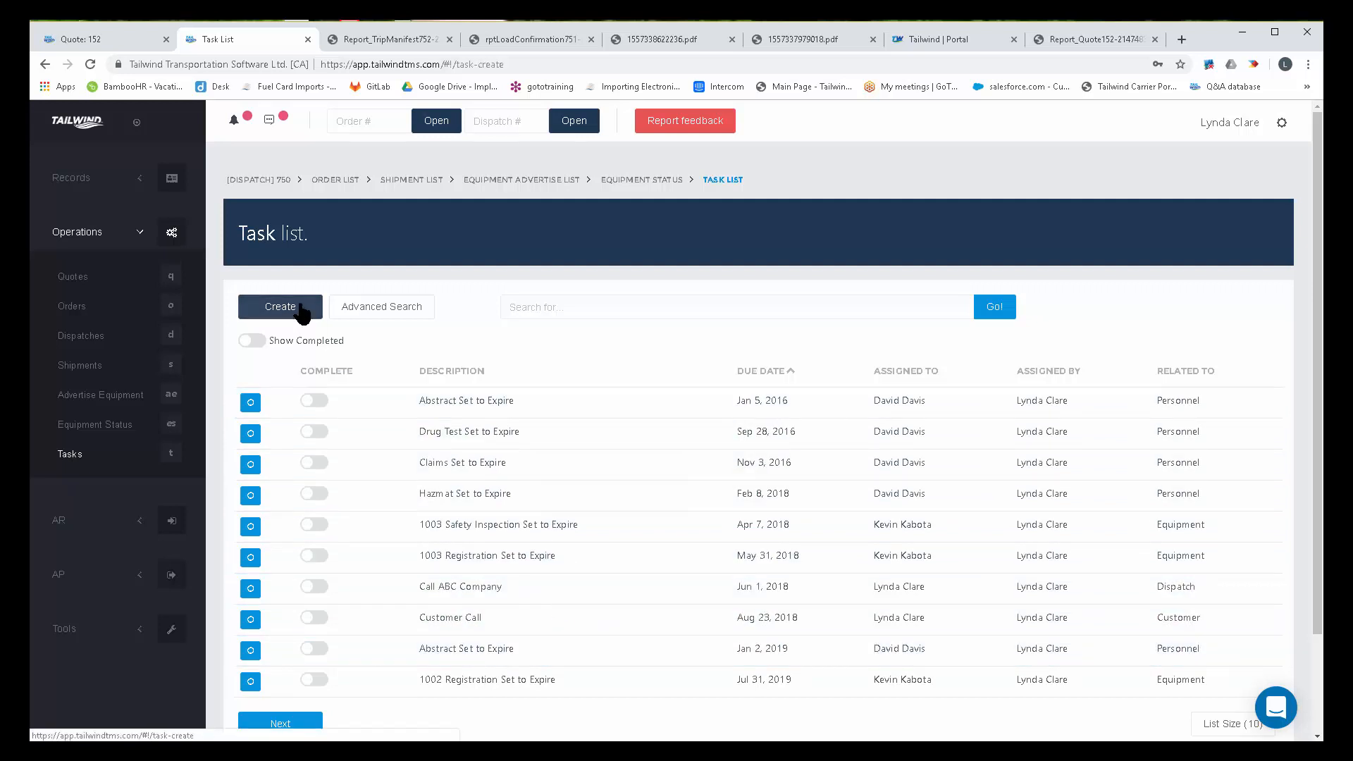
pyautogui.click(297, 372)
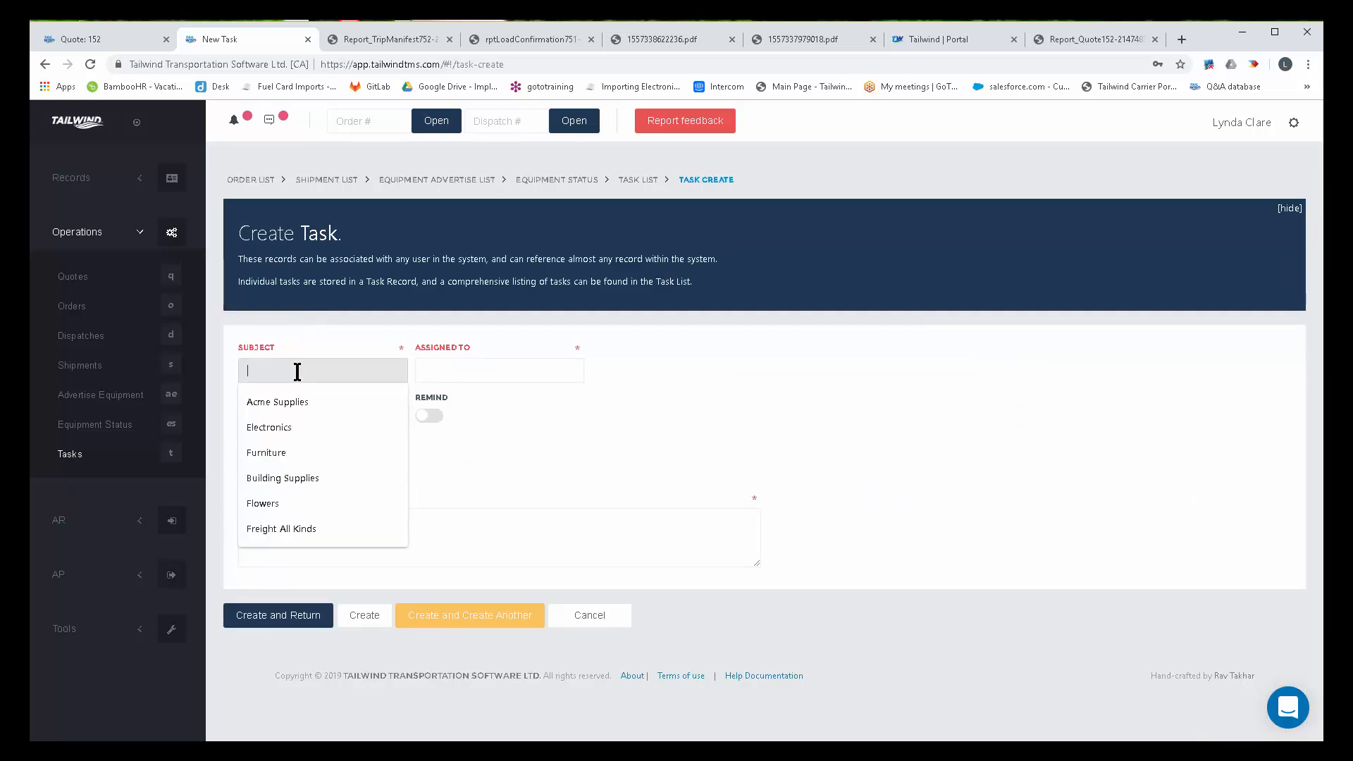
pyautogui.write('cALL')
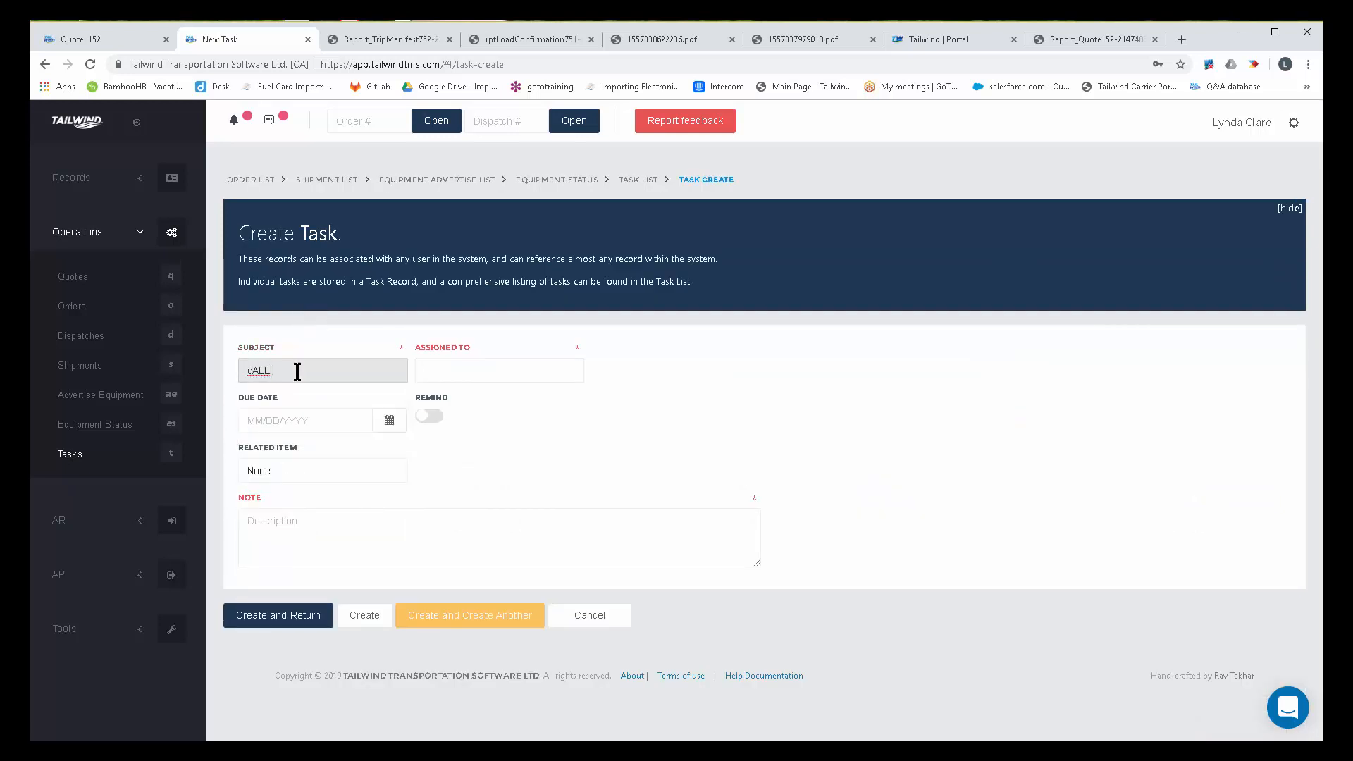
pyautogui.write(' abc')
pyautogui.click(501, 370)
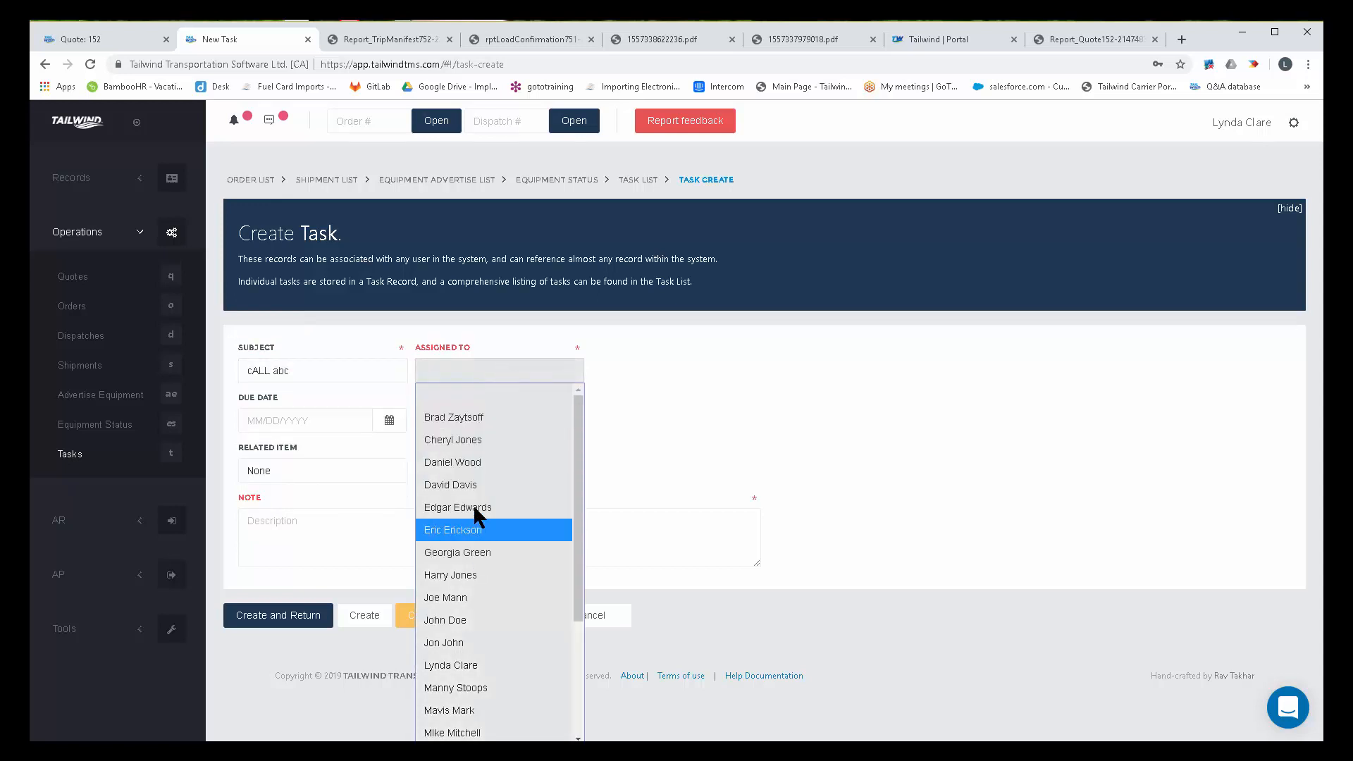
pyautogui.click(480, 461)
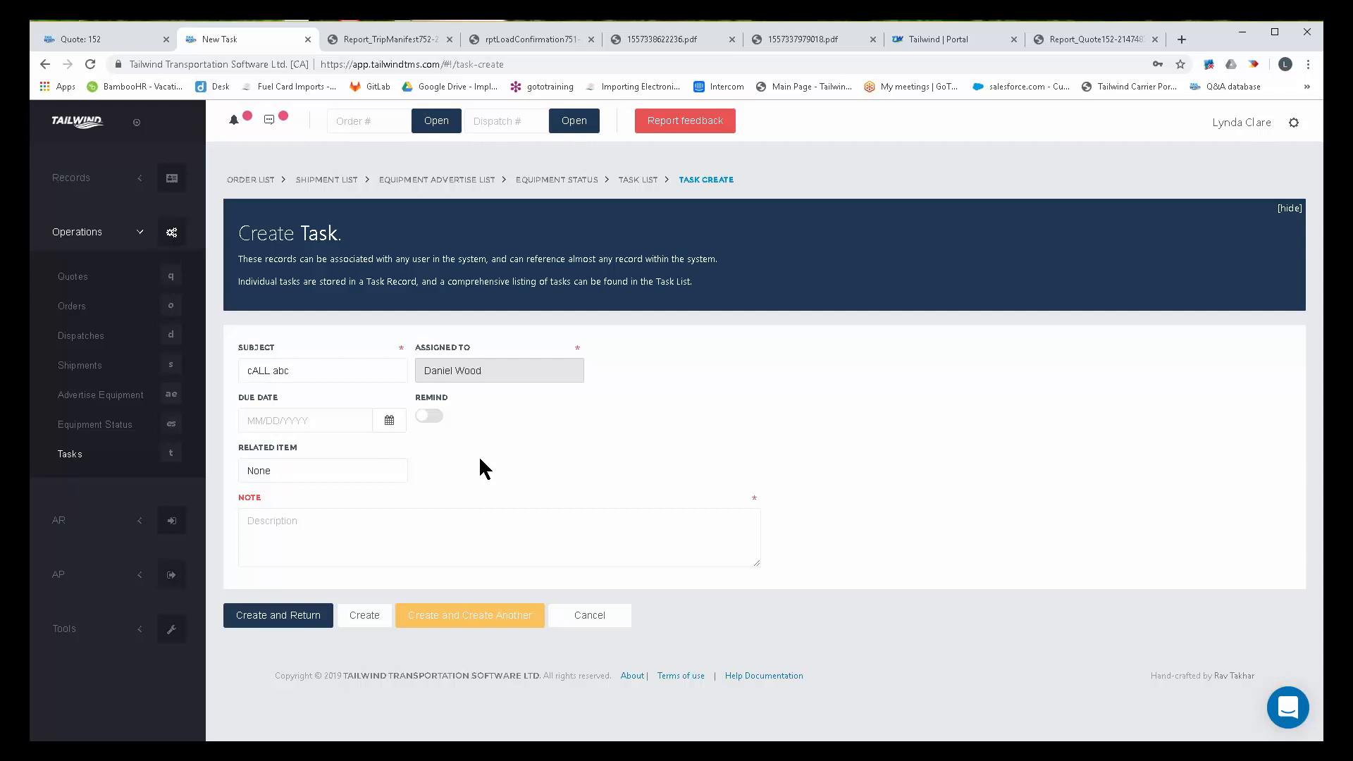
# Step: Set the task's due date to 05/01/2019 and enable its reminder
pyautogui.click(308, 416)
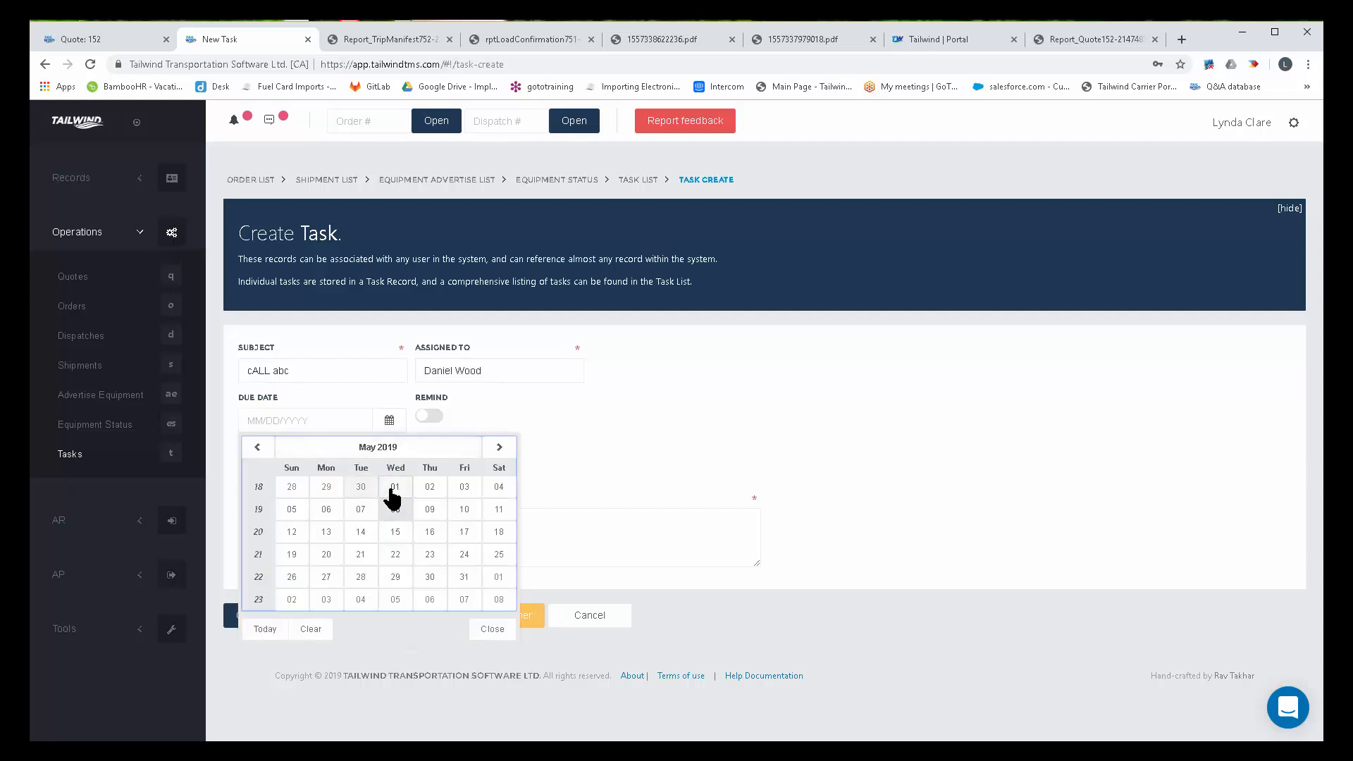
pyautogui.click(422, 481)
pyautogui.click(432, 416)
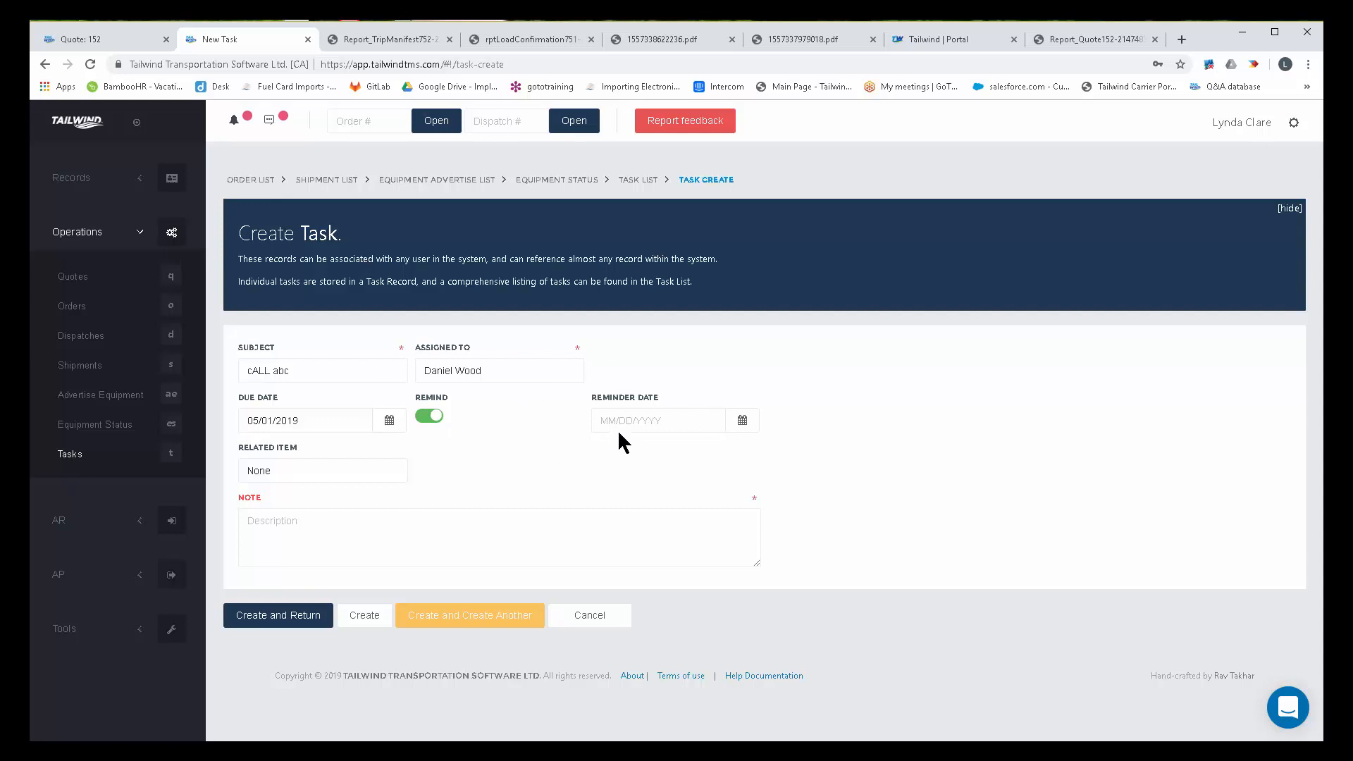
# Step: Relate the task to the customer record ABC Company and discard the unsaved task
pyautogui.click(315, 471)
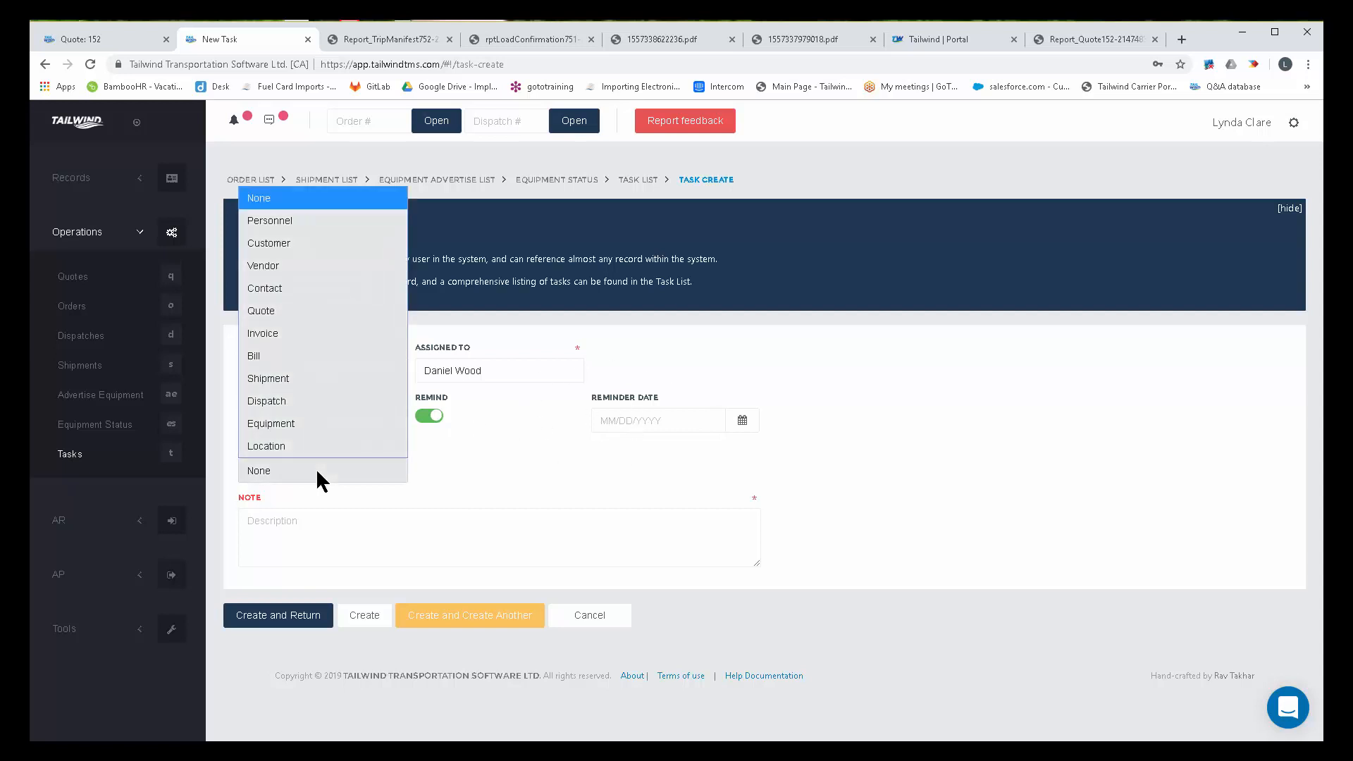
pyautogui.click(297, 258)
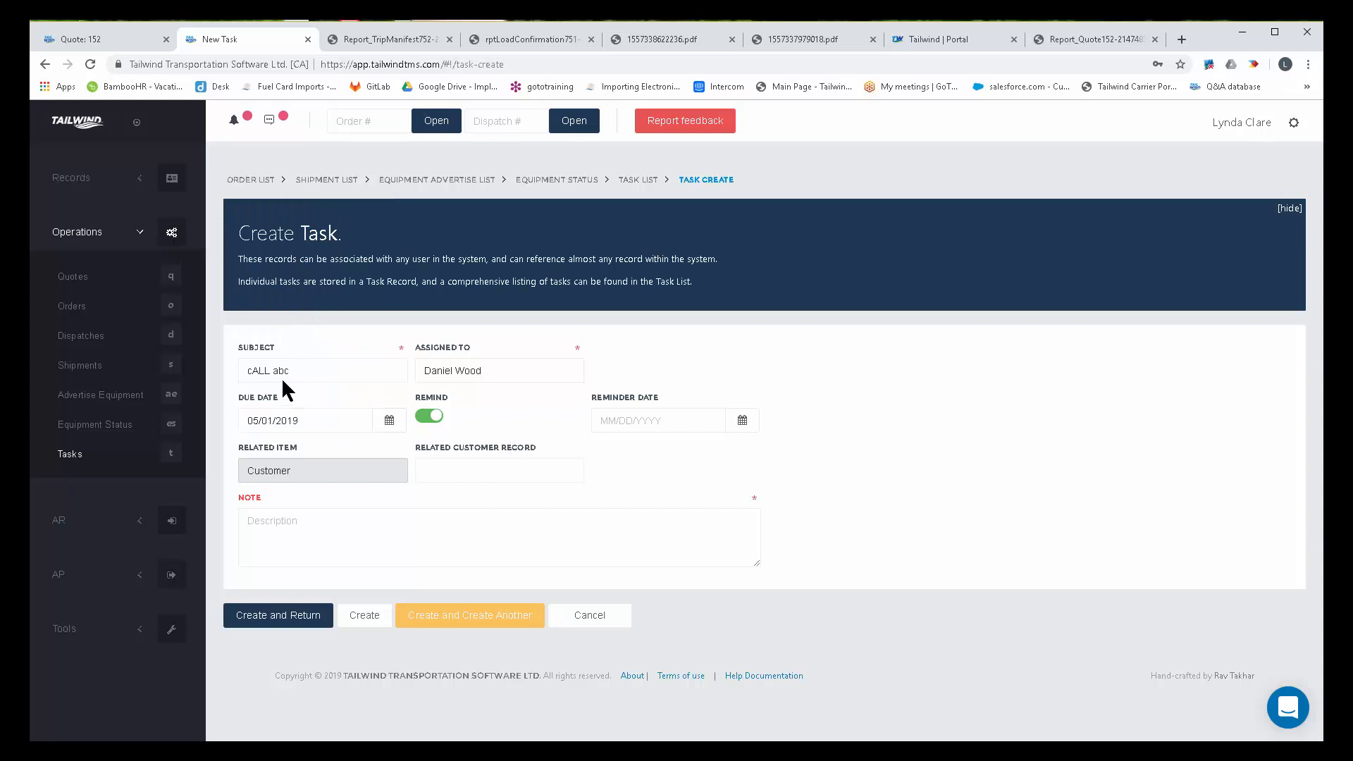
pyautogui.click(434, 471)
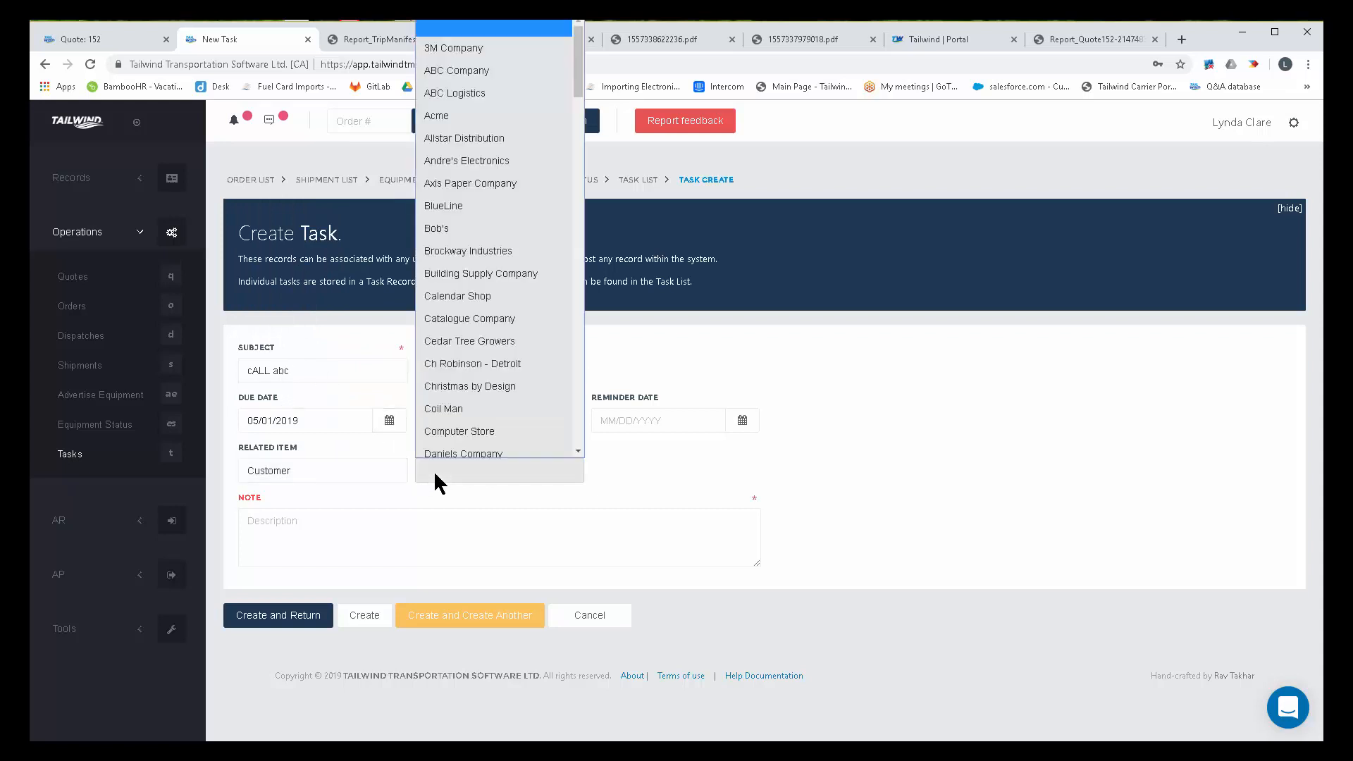
pyautogui.click(455, 64)
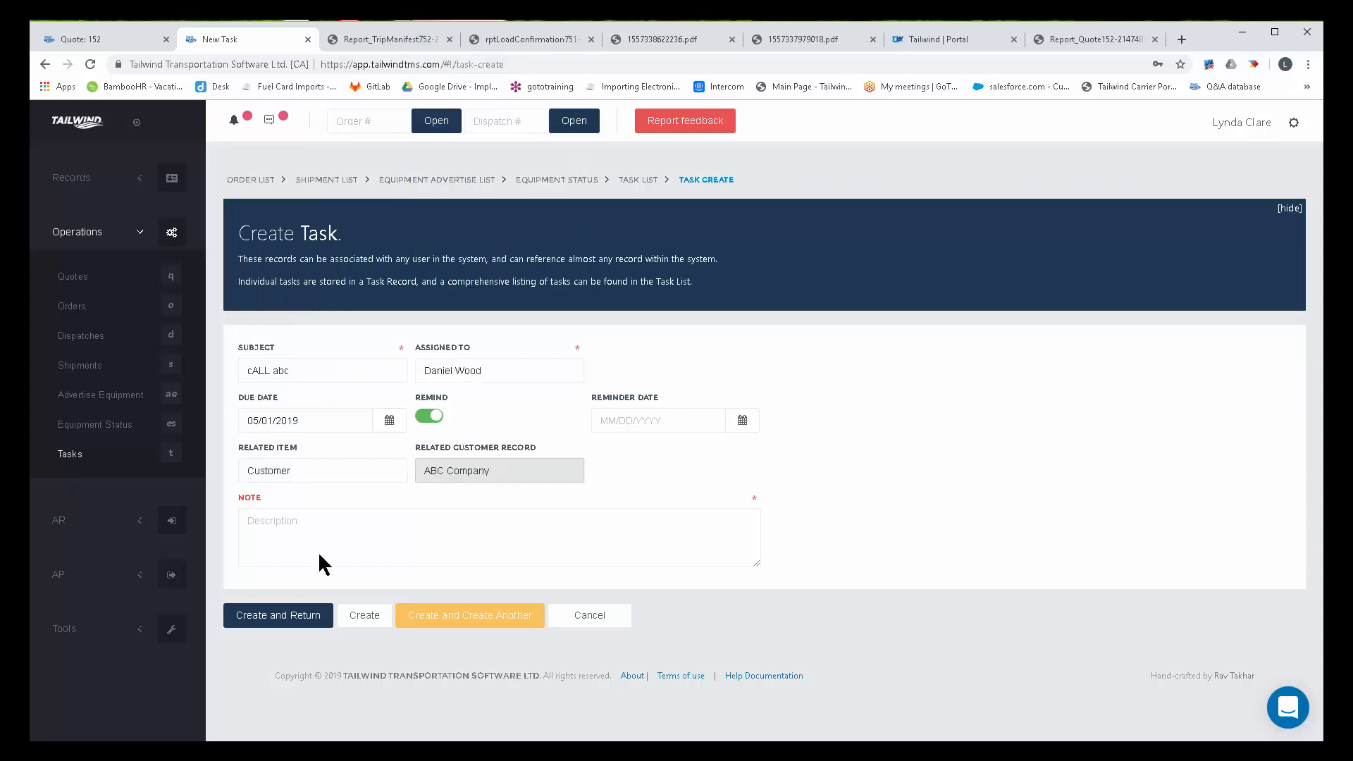
pyautogui.click(261, 528)
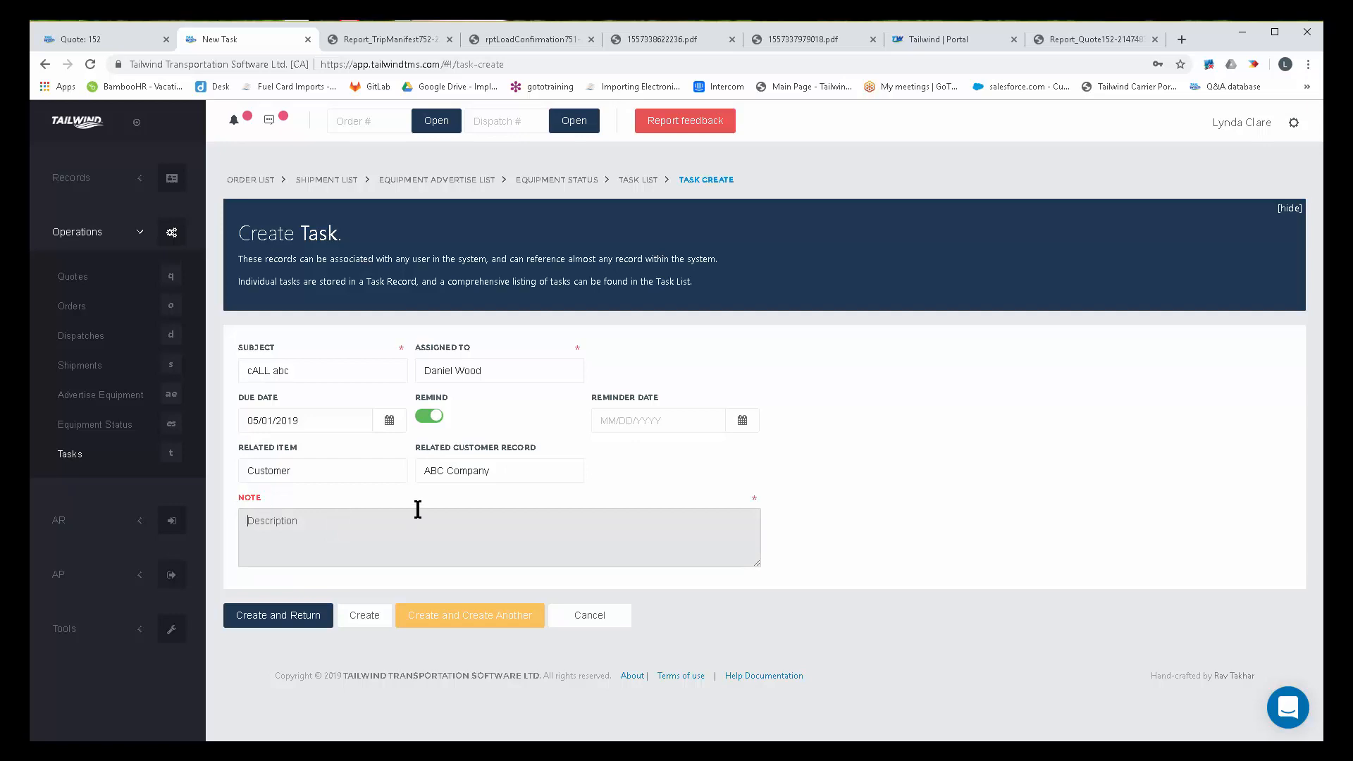
pyautogui.click(592, 620)
pyautogui.click(763, 422)
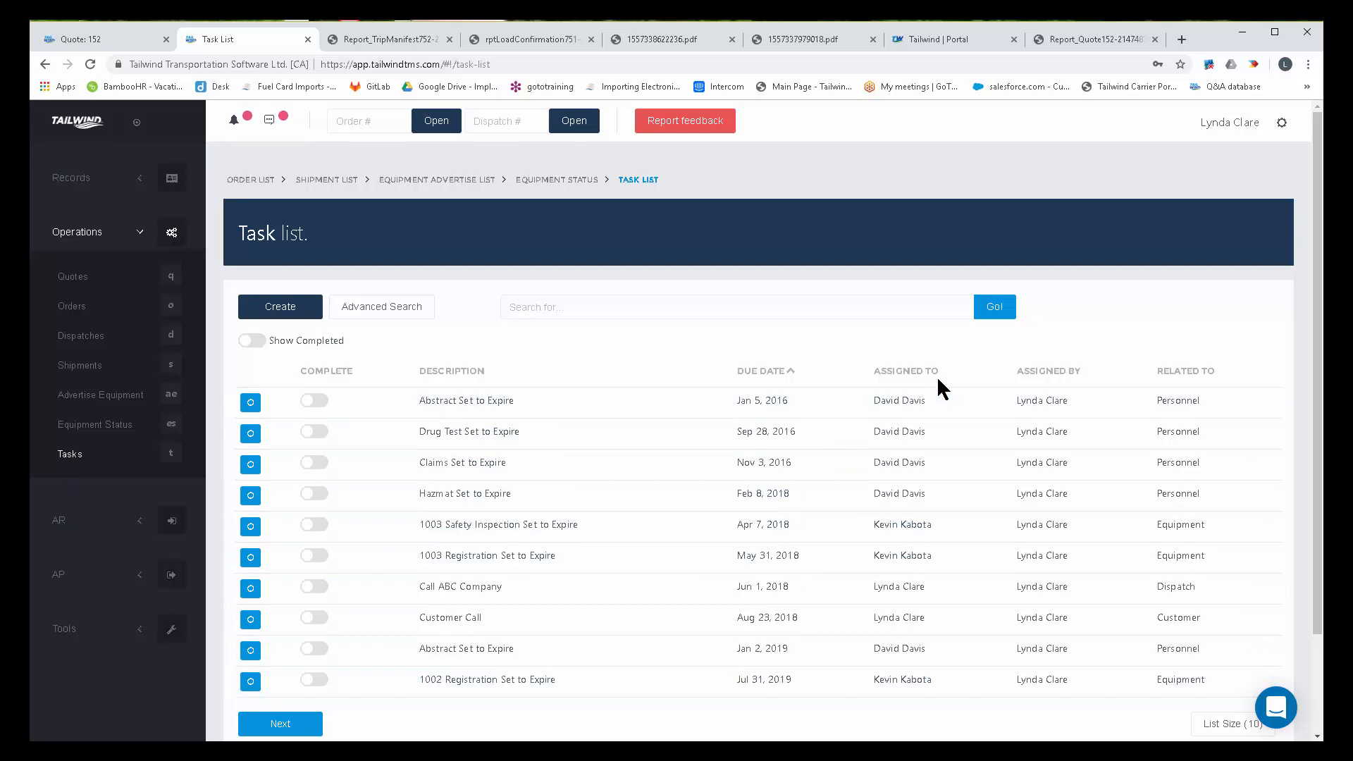
# Step: Sort the task list by assignee and view the current account's task reminder notifications
pyautogui.moveTo(874, 378); pyautogui.dragTo(874, 378)
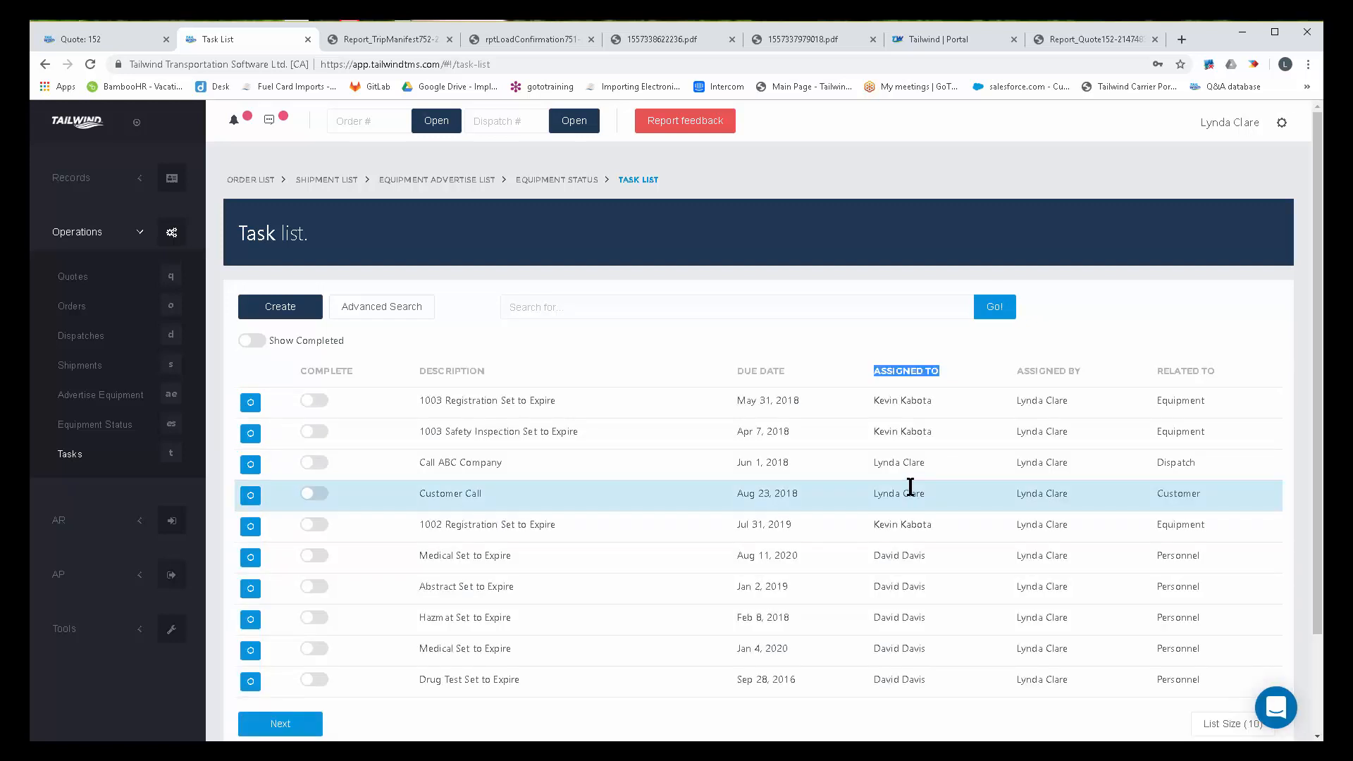
pyautogui.moveTo(1258, 127); pyautogui.dragTo(1198, 124)
pyautogui.click(1162, 138)
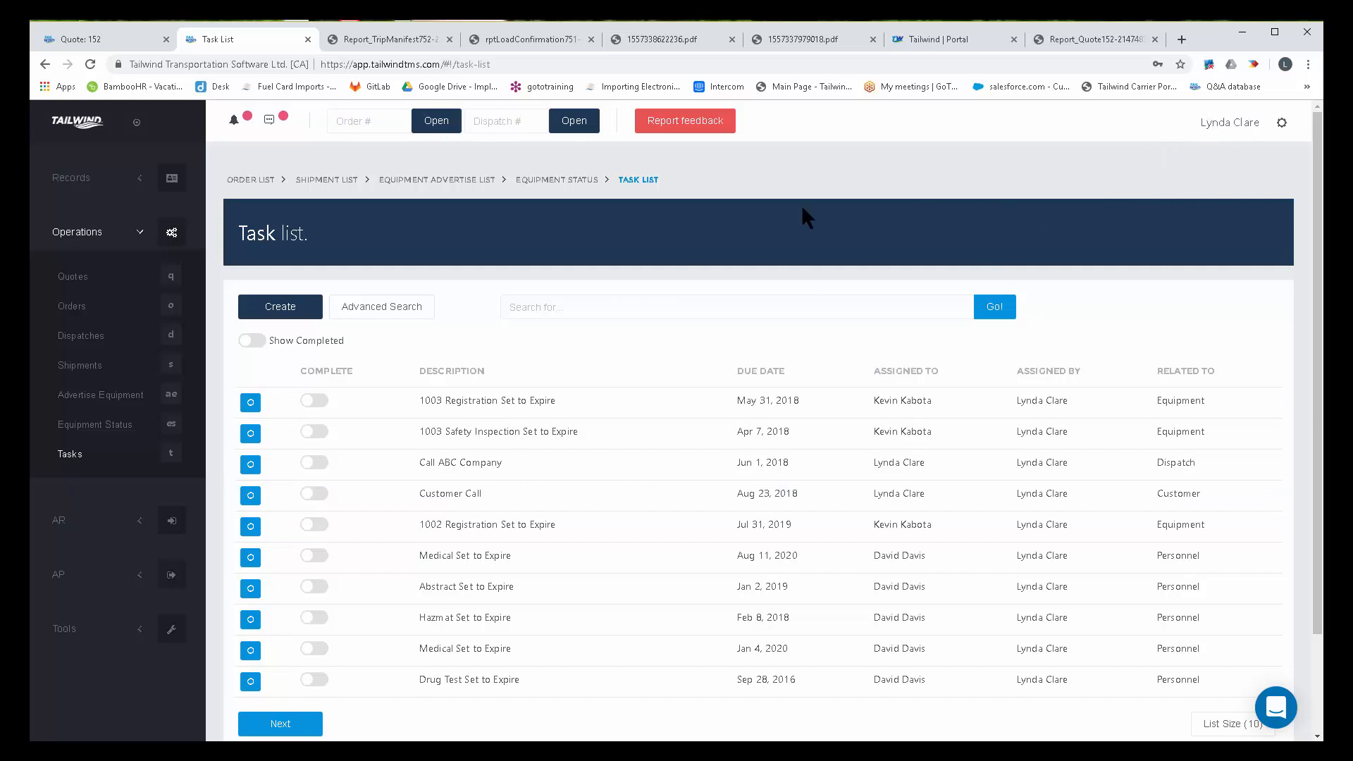
pyautogui.click(237, 121)
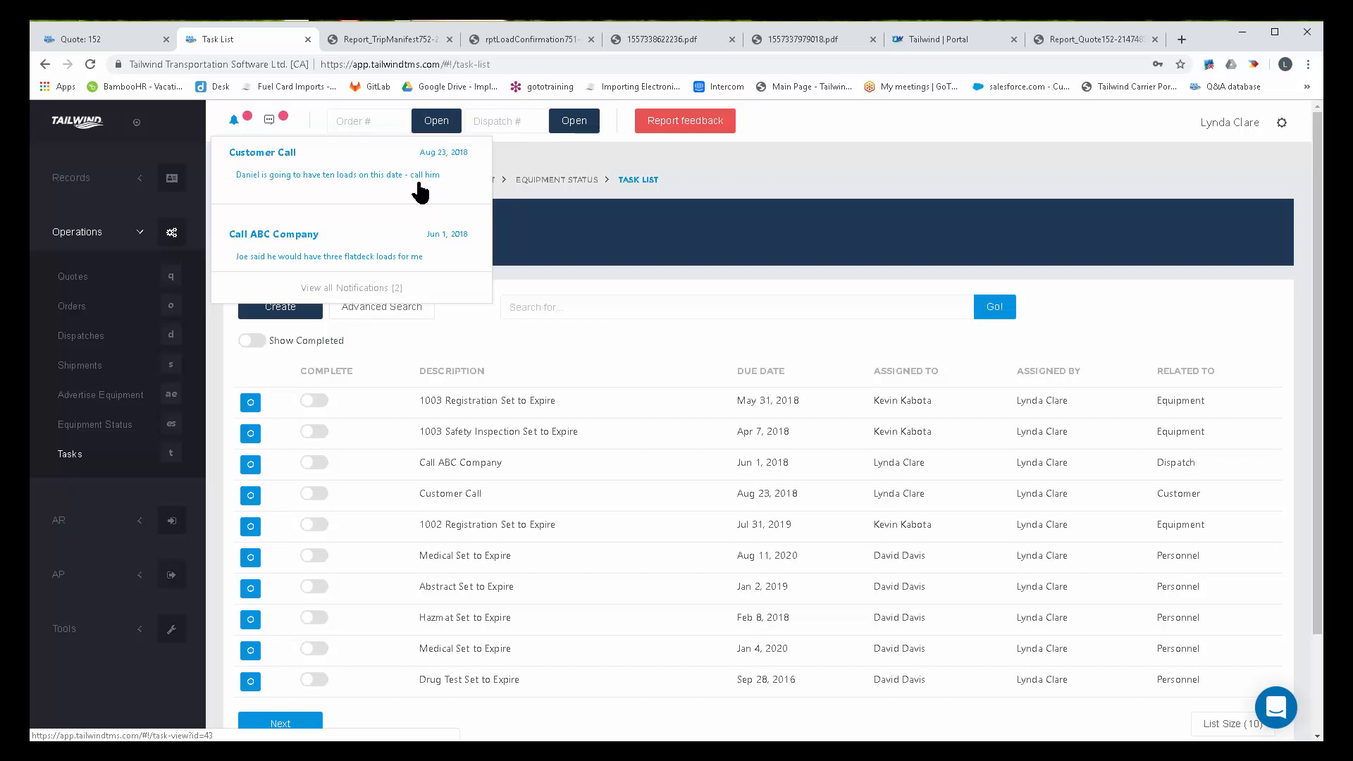
pyautogui.click(776, 182)
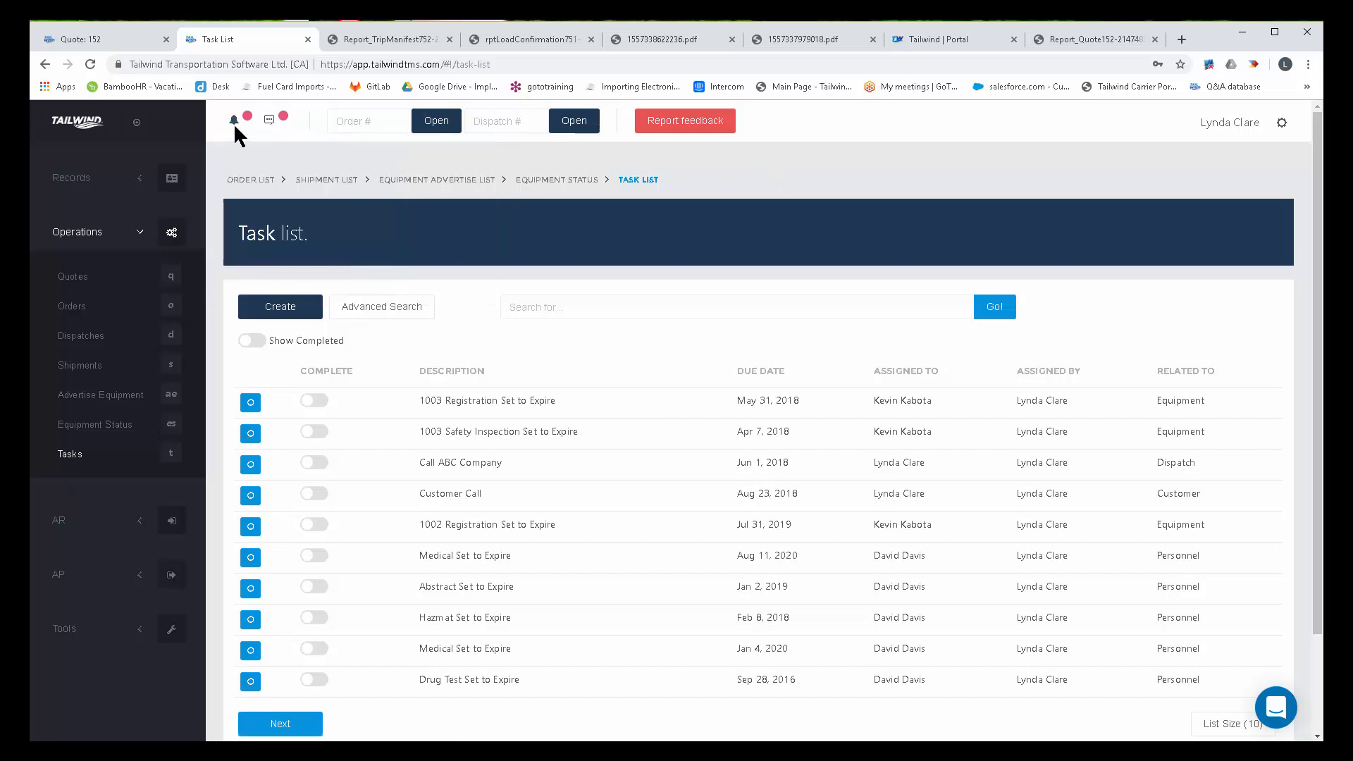
# Step: Open the SMS chat, read back through the first contact's conversation history and close the chat
pyautogui.click(270, 121)
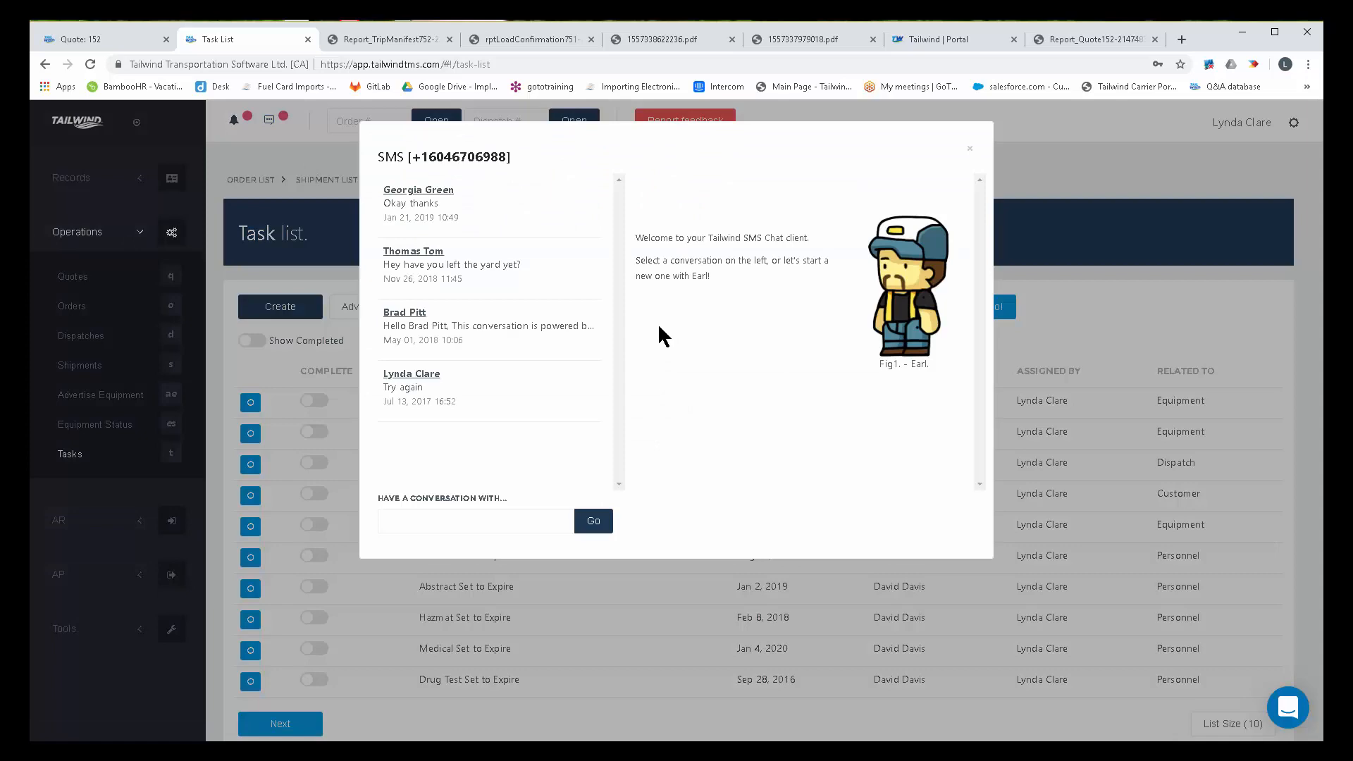
pyautogui.click(426, 199)
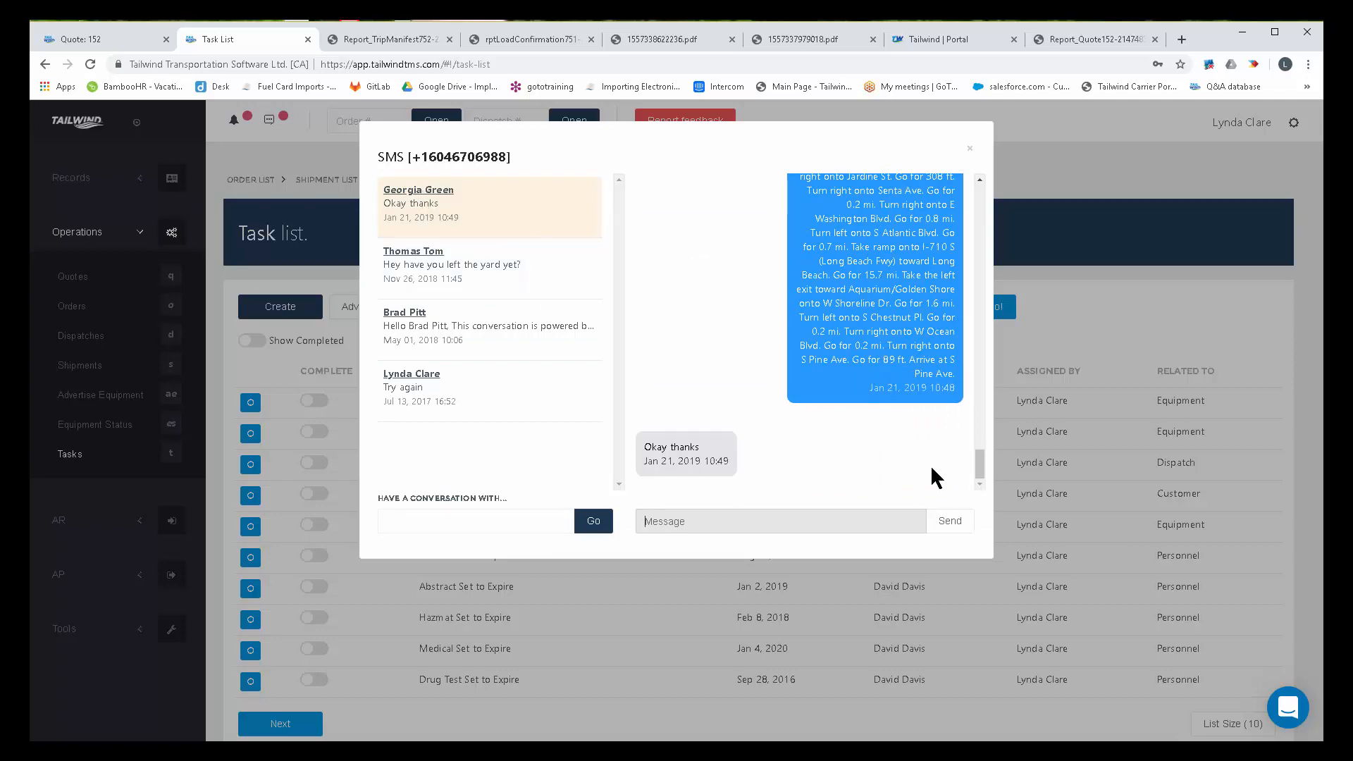
pyautogui.moveTo(976, 460); pyautogui.dragTo(975, 176)
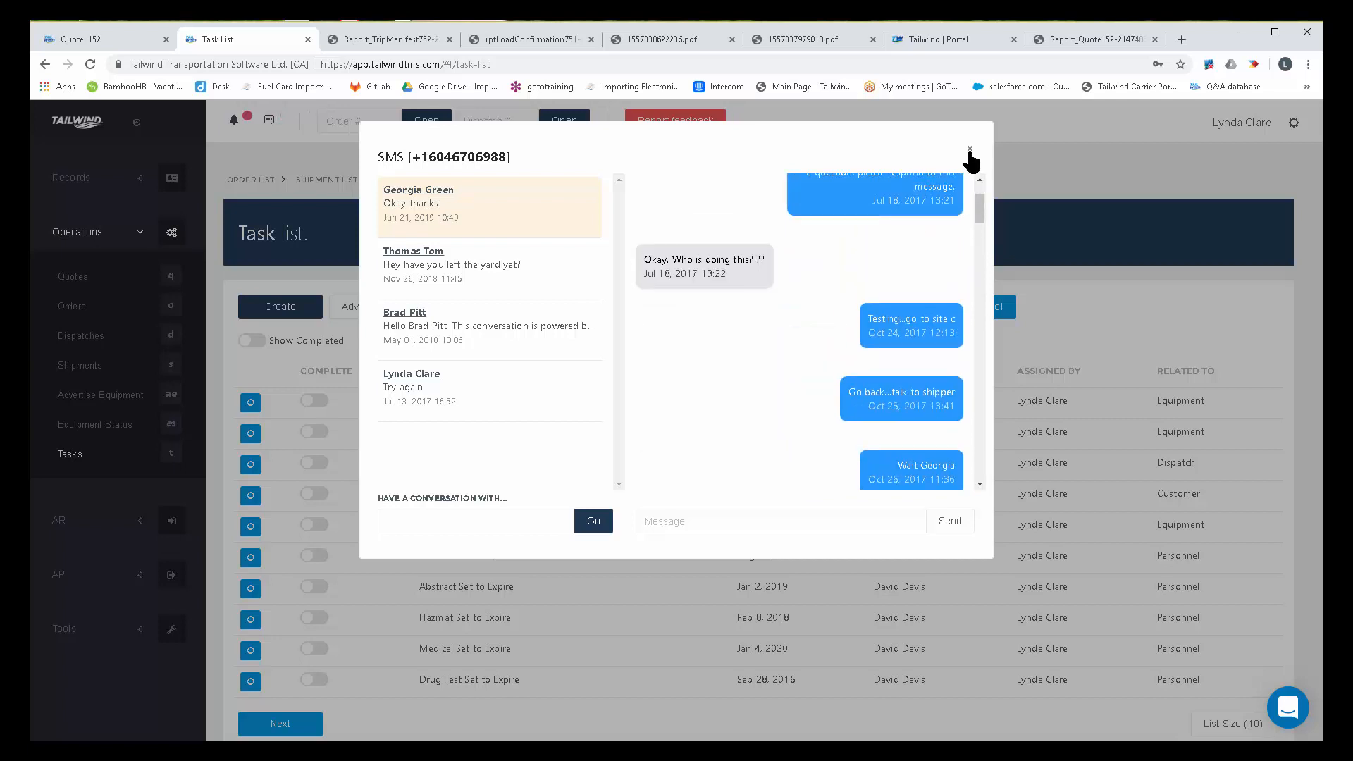
pyautogui.click(970, 148)
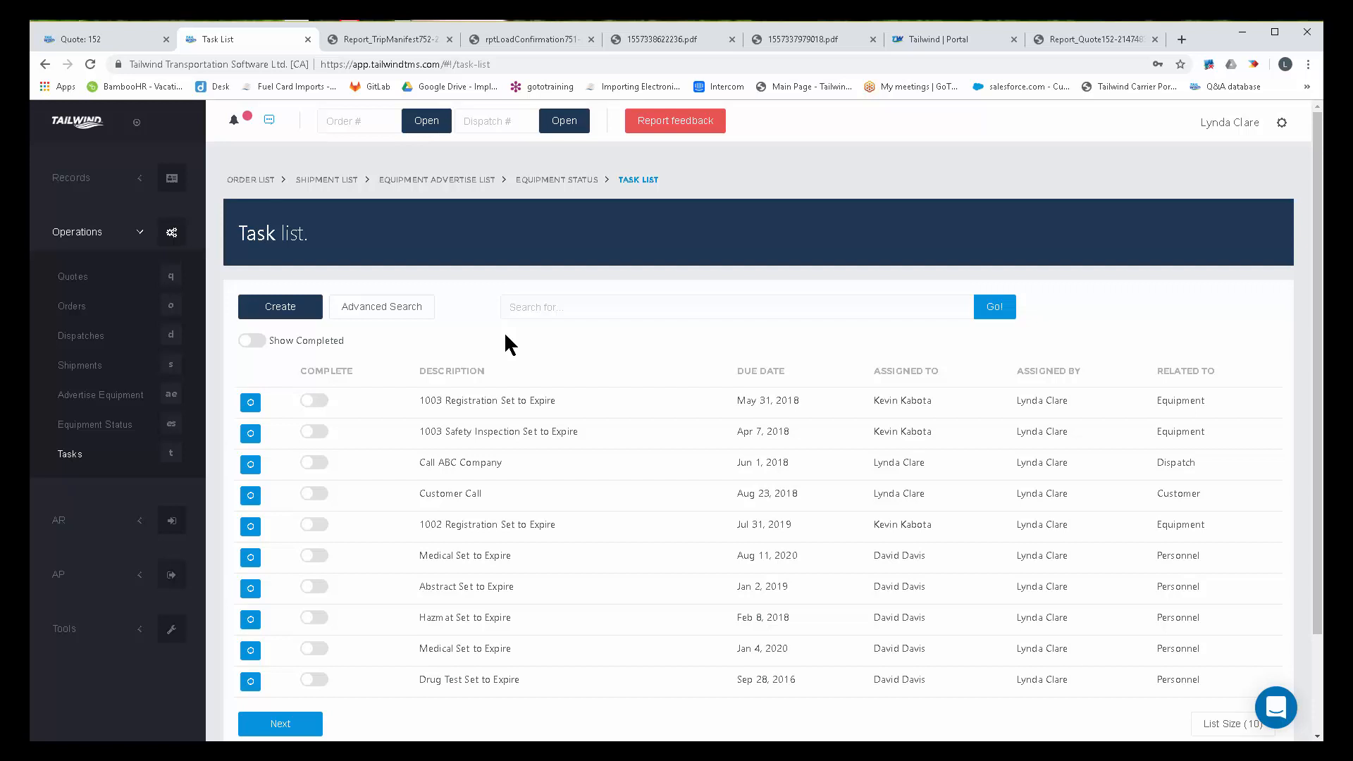
# Step: View the vendor list and return to the order list to look through its orders
pyautogui.click(62, 185)
pyautogui.click(74, 251)
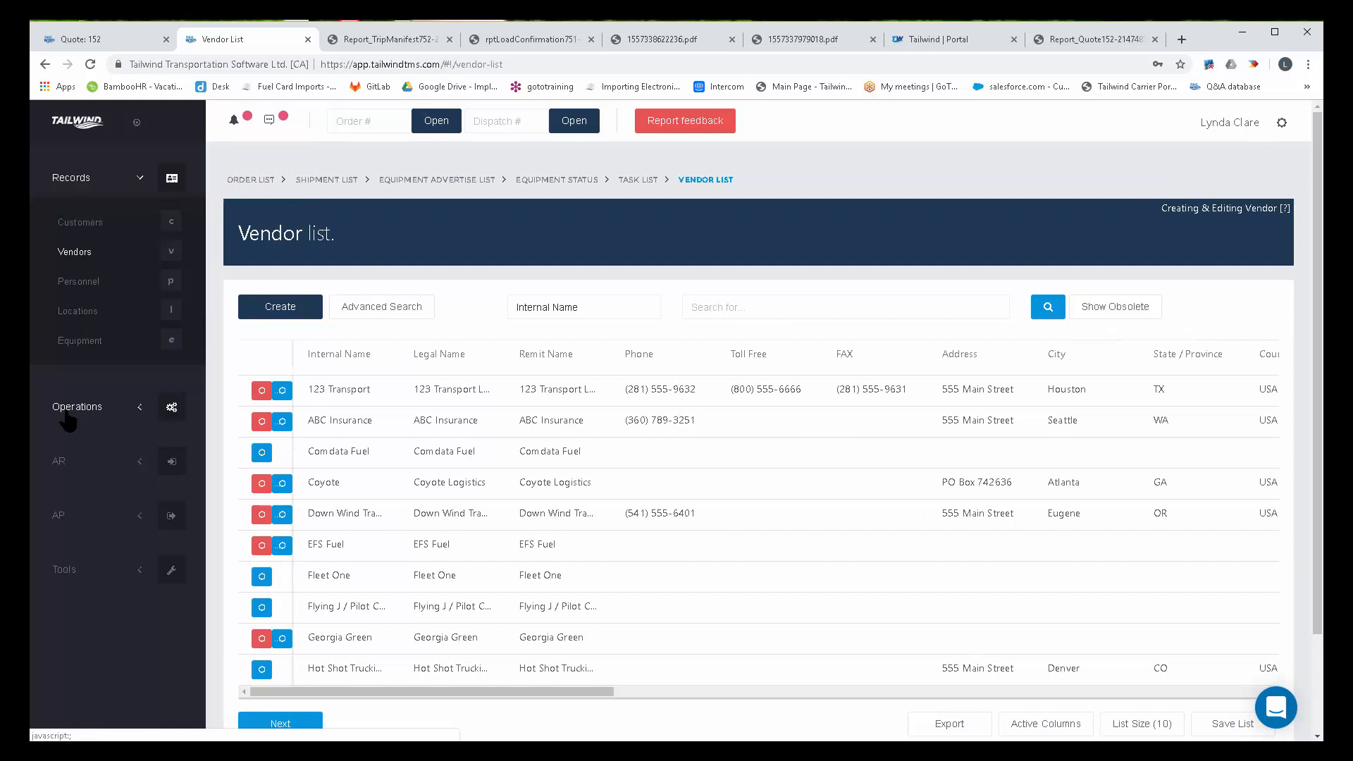
pyautogui.click(74, 411)
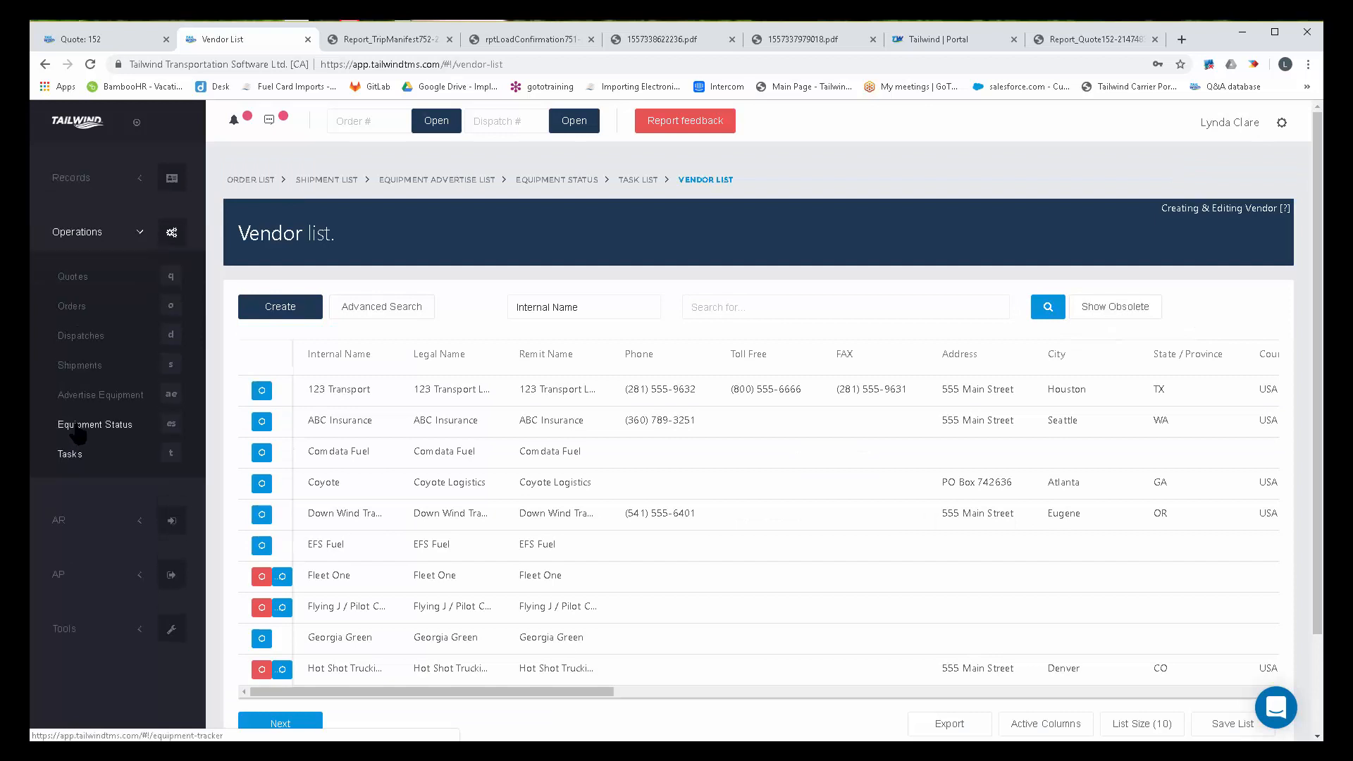
pyautogui.click(76, 310)
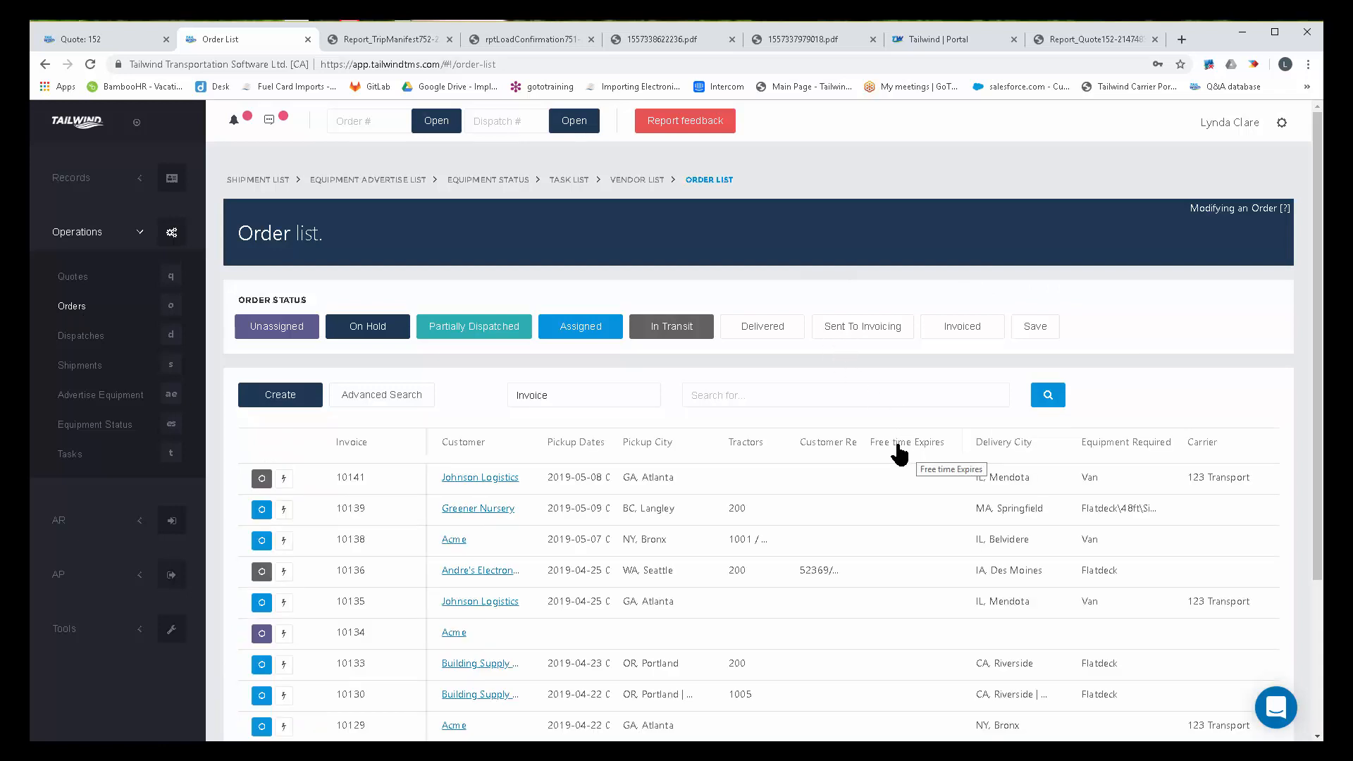
pyautogui.scroll(-3, 899, 453)
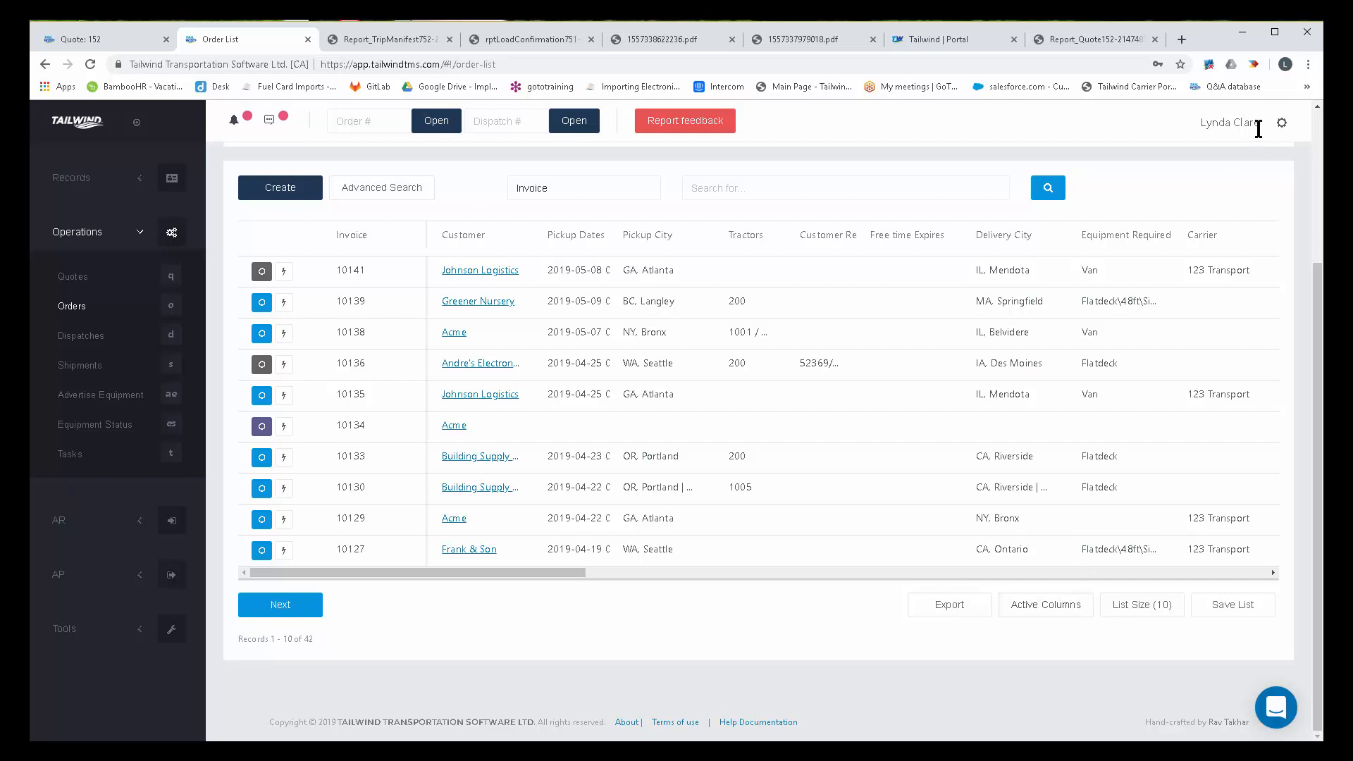
pyautogui.moveTo(1255, 127); pyautogui.dragTo(1196, 127)
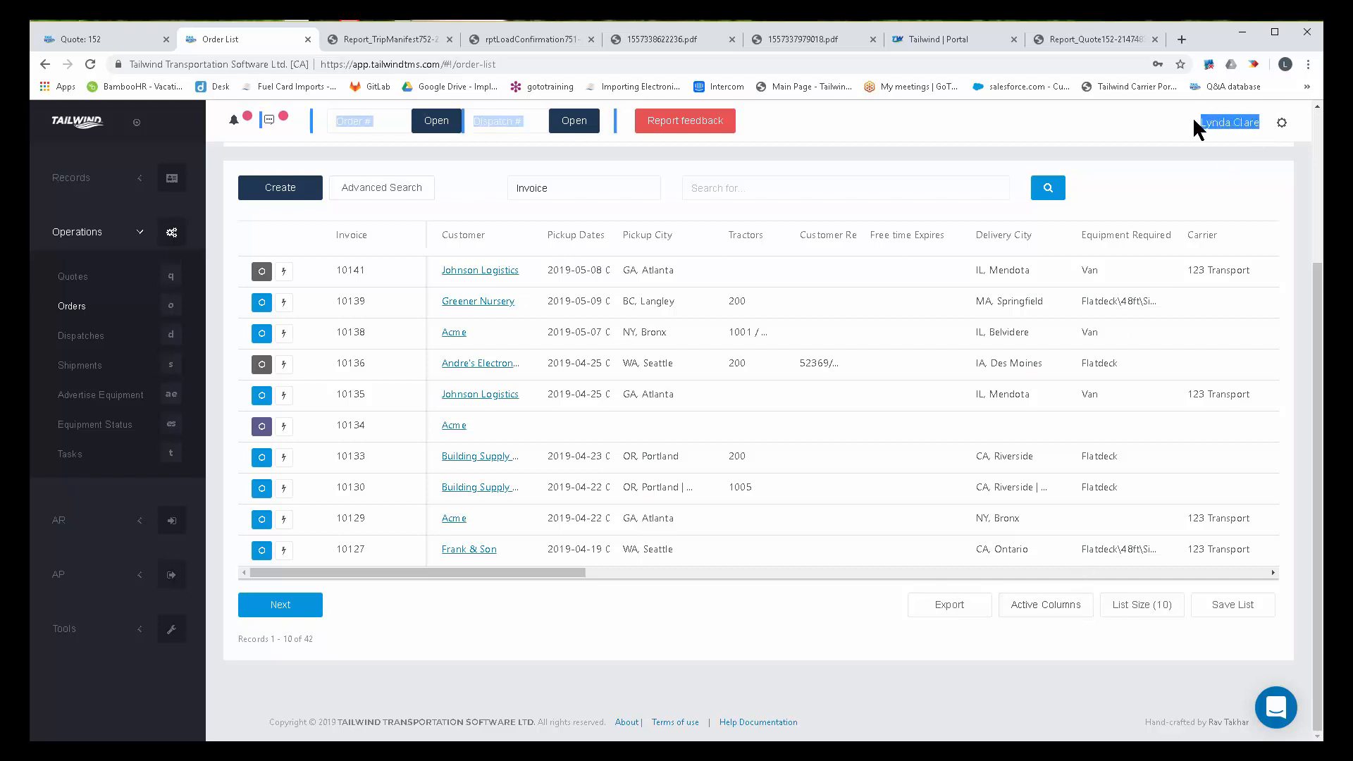
# Step: Add the FSC column to the order list's active columns
pyautogui.click(1034, 614)
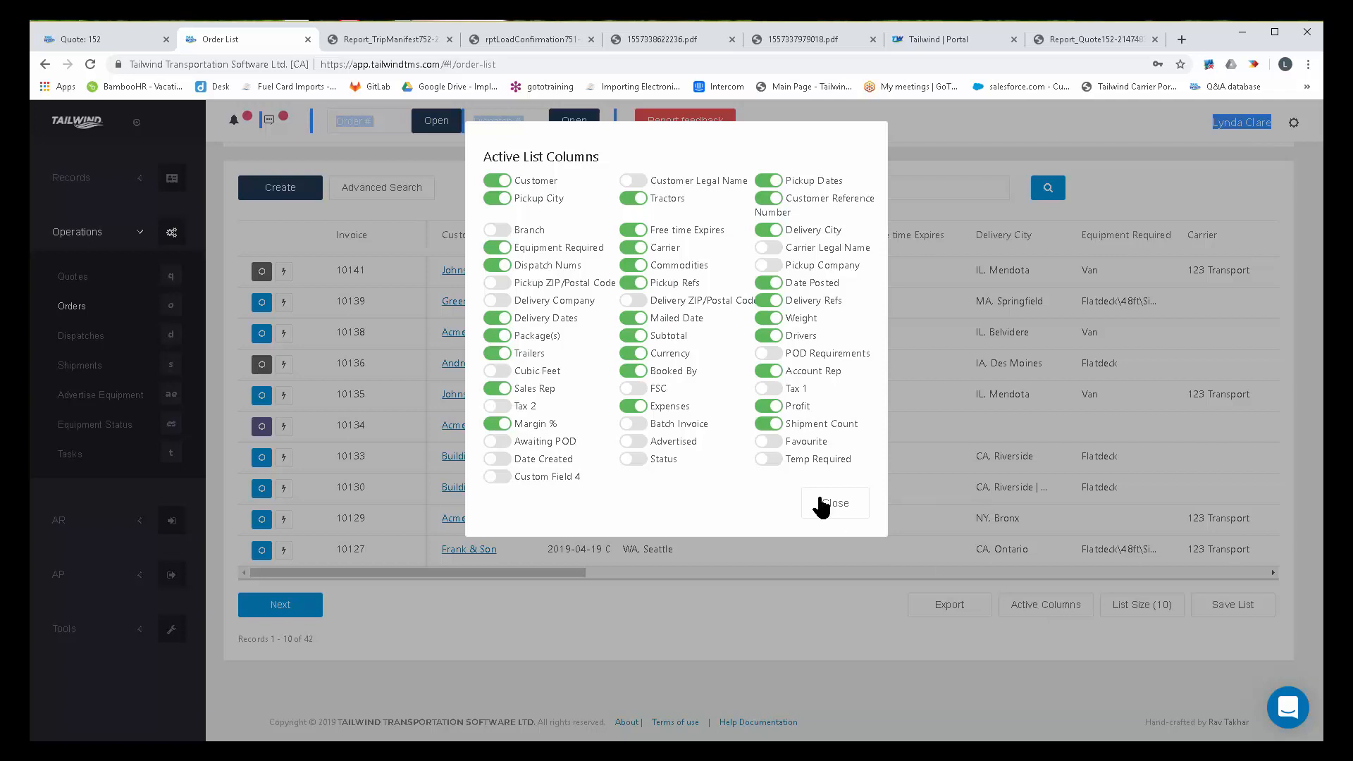
pyautogui.click(635, 389)
pyautogui.click(835, 503)
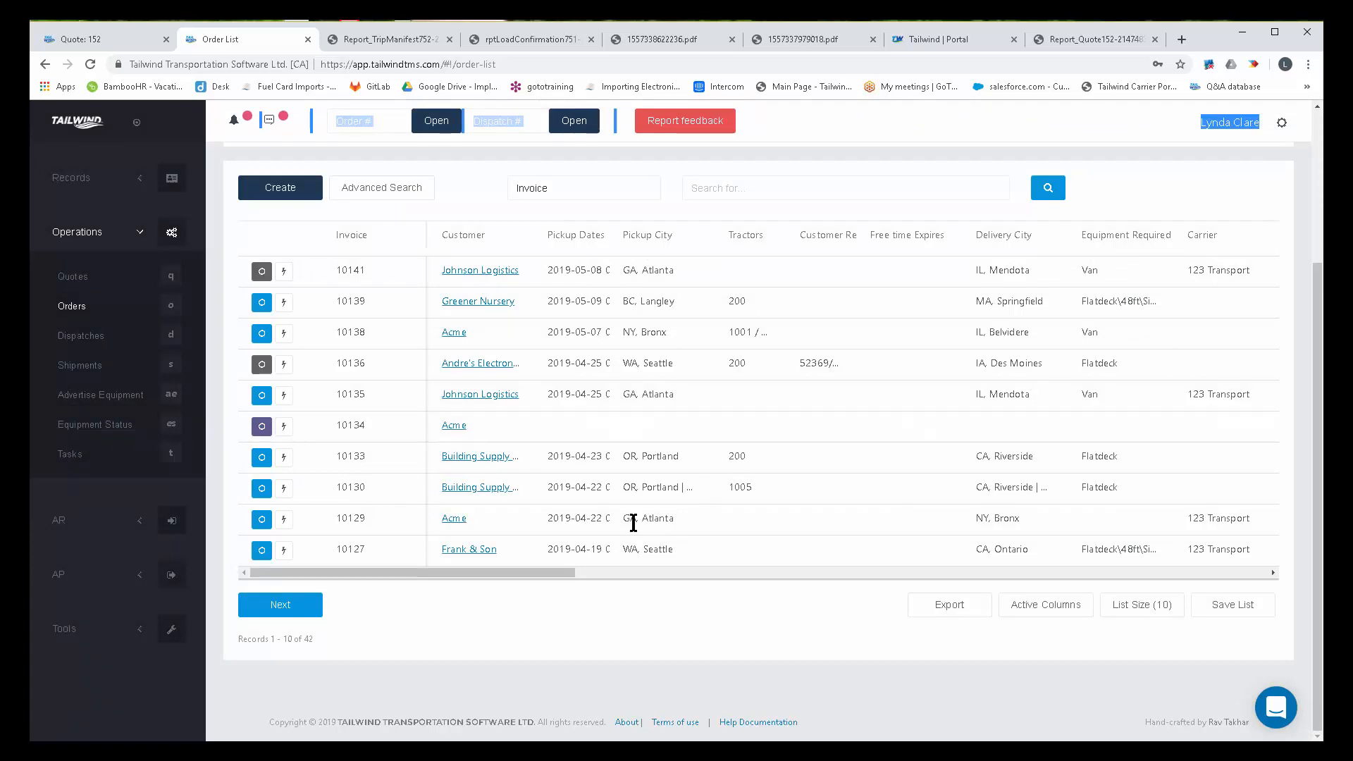
# Step: Move the Delivery City column directly after Pickup Dates and the Tractors column directly after Customer in the order list
pyautogui.moveTo(568, 575); pyautogui.dragTo(448, 568)
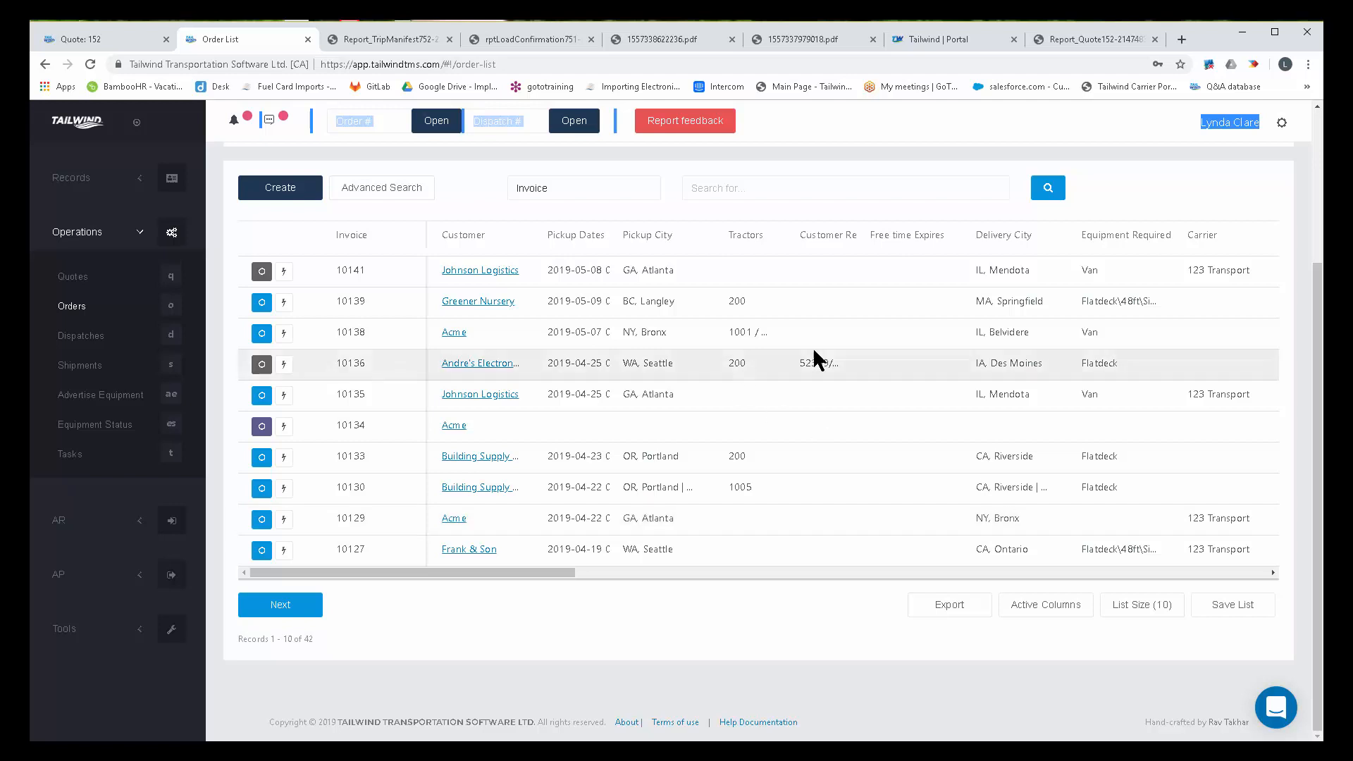
pyautogui.moveTo(1017, 243); pyautogui.dragTo(716, 236)
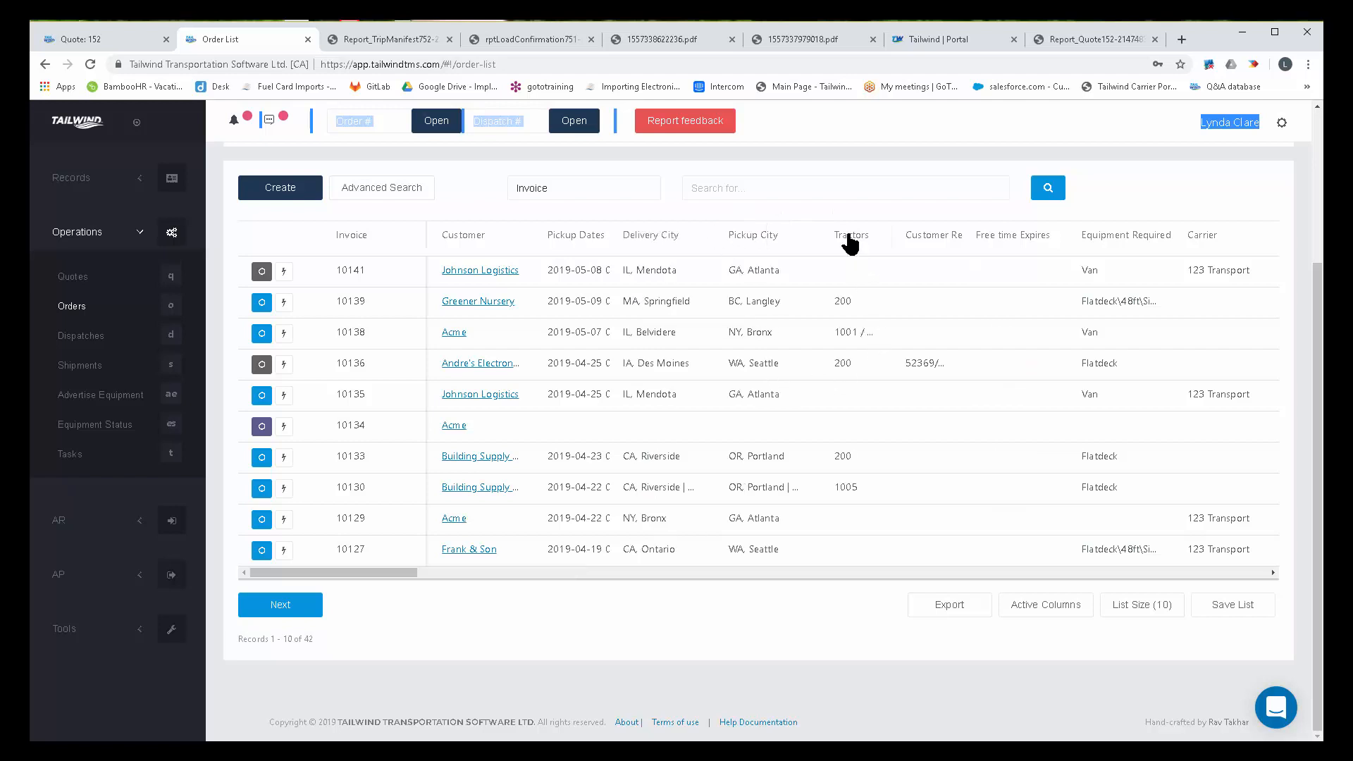
pyautogui.moveTo(844, 243); pyautogui.dragTo(591, 458)
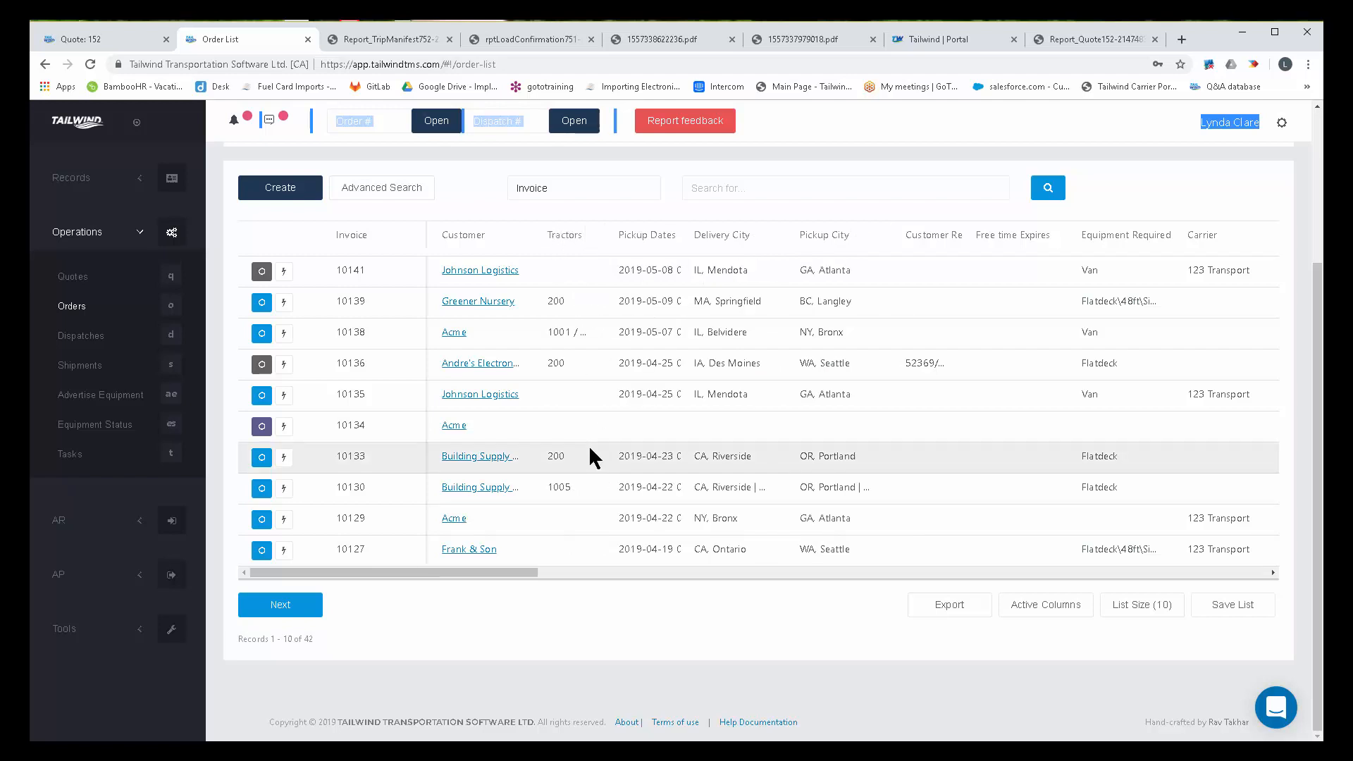
# Step: Adjust the Customer Reference column's width, narrow the Free time Expires column and save the order list layout
pyautogui.doubleClick(972, 240)
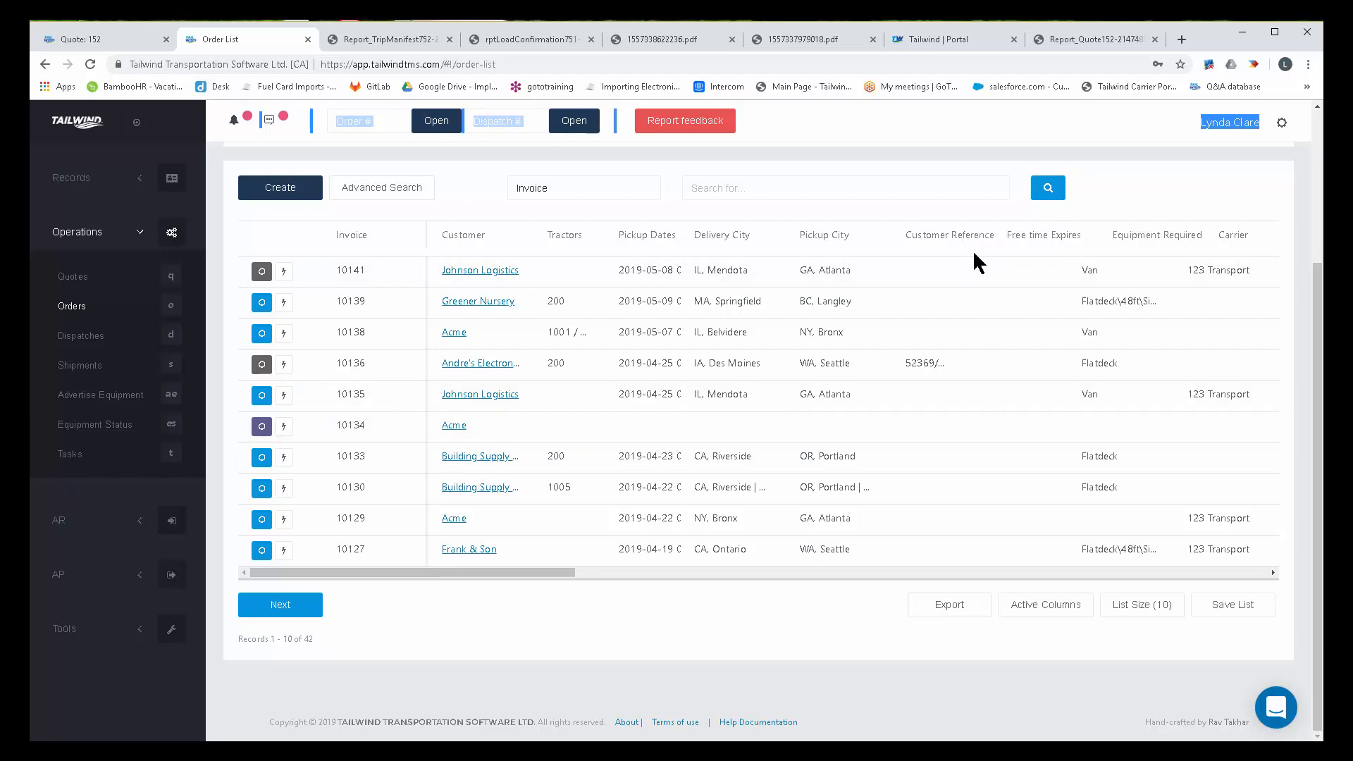
pyautogui.moveTo(973, 252); pyautogui.dragTo(936, 241)
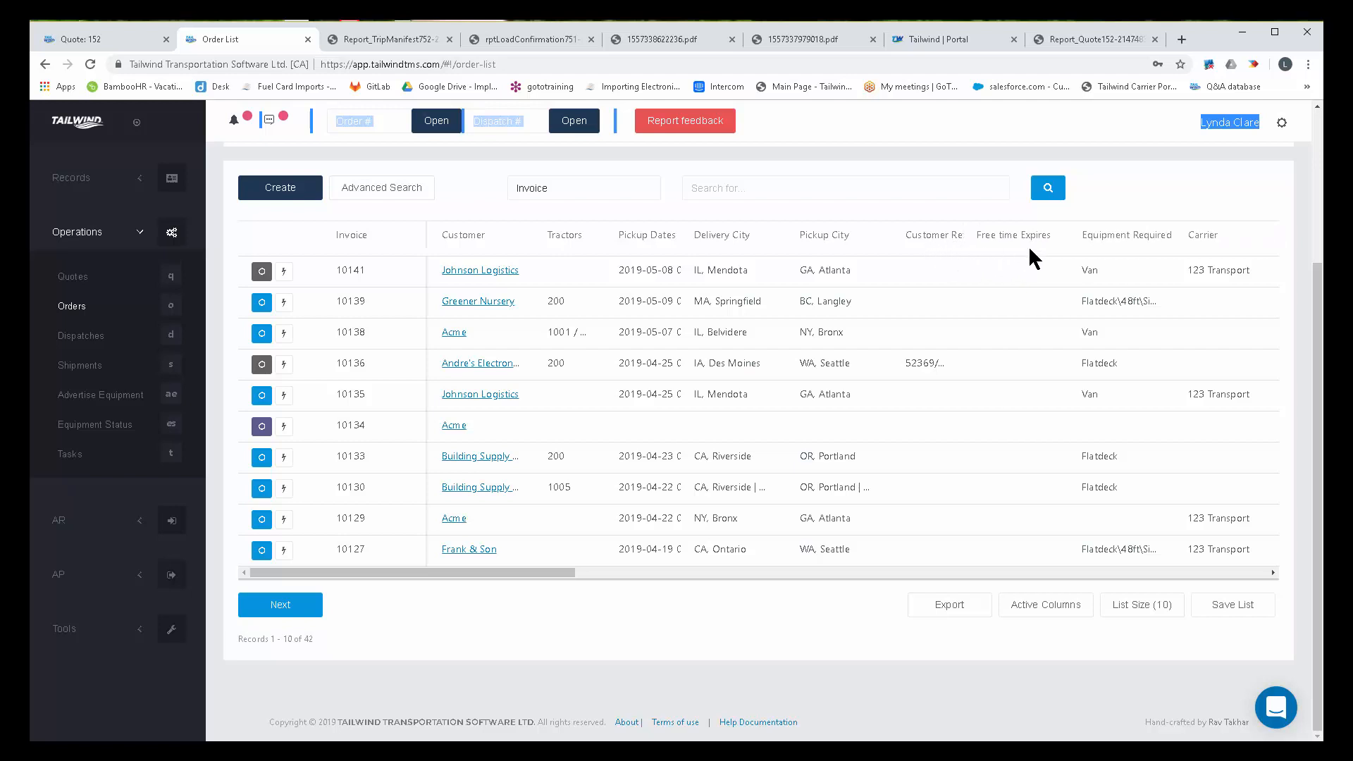
pyautogui.moveTo(1061, 236); pyautogui.dragTo(989, 232)
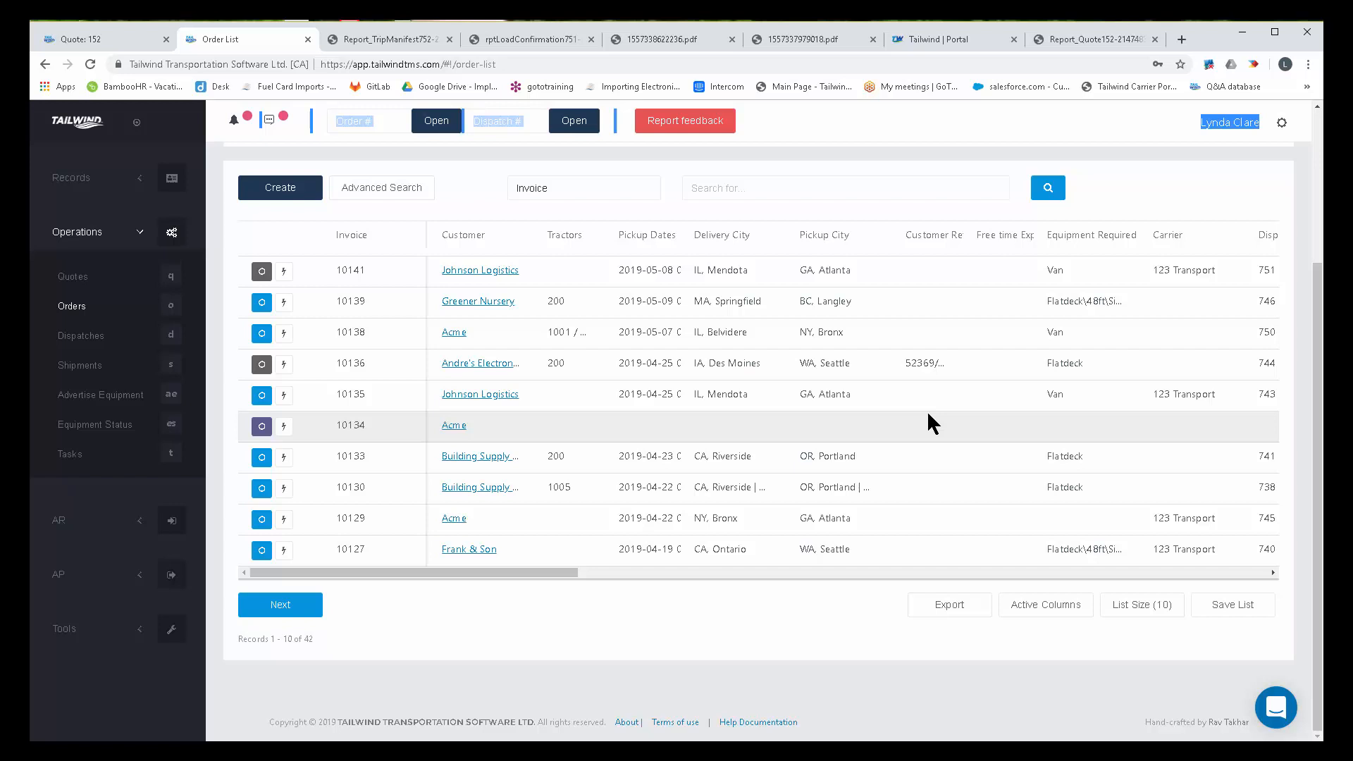
pyautogui.click(1239, 610)
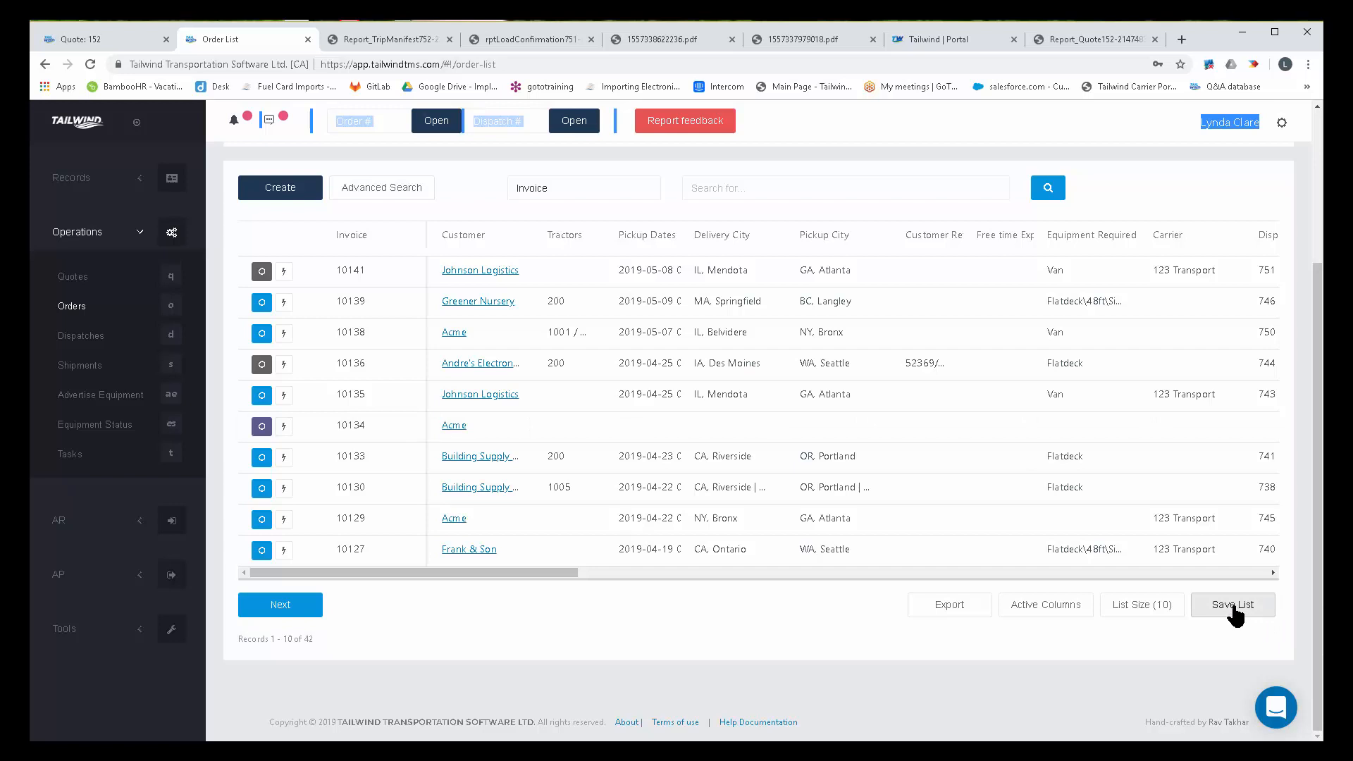
# Step: Switch to the dispatch list and return to the order list to check its column layout
pyautogui.click(110, 343)
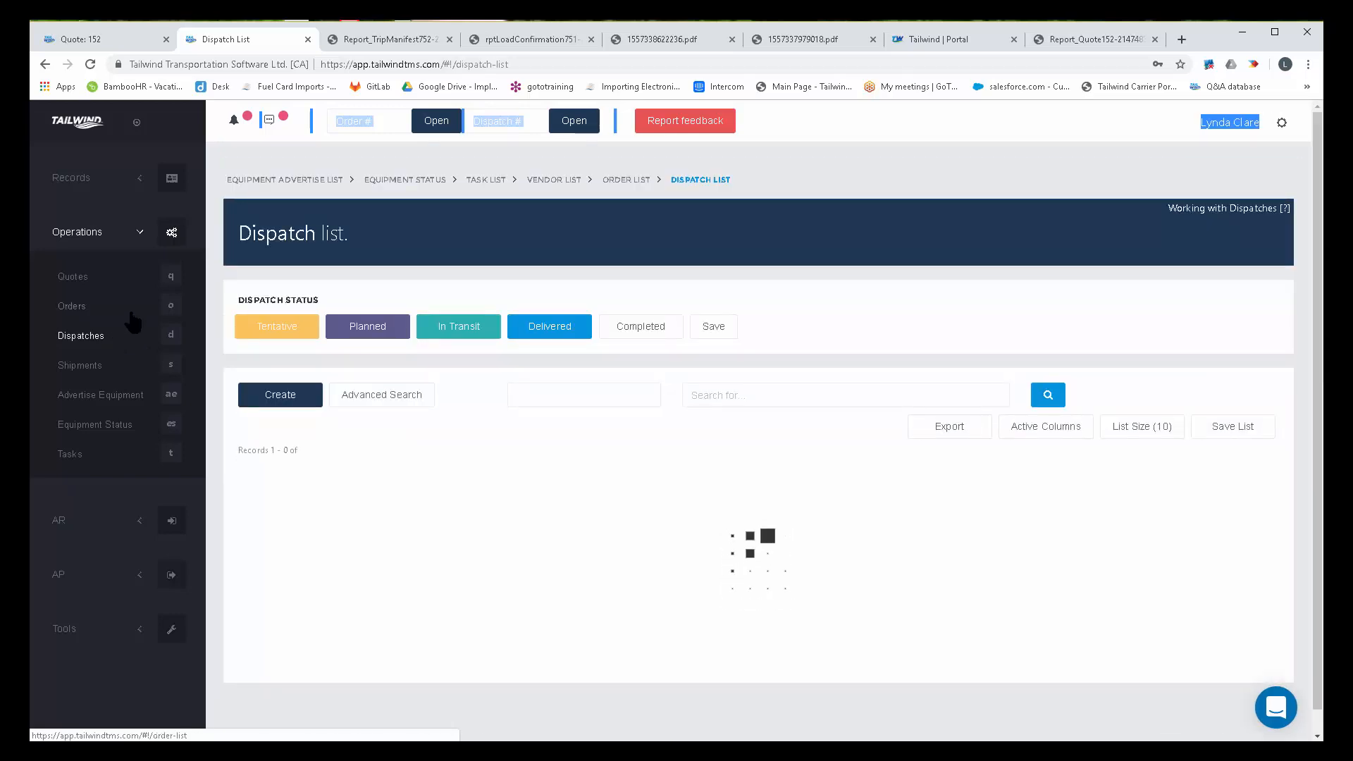
pyautogui.click(71, 309)
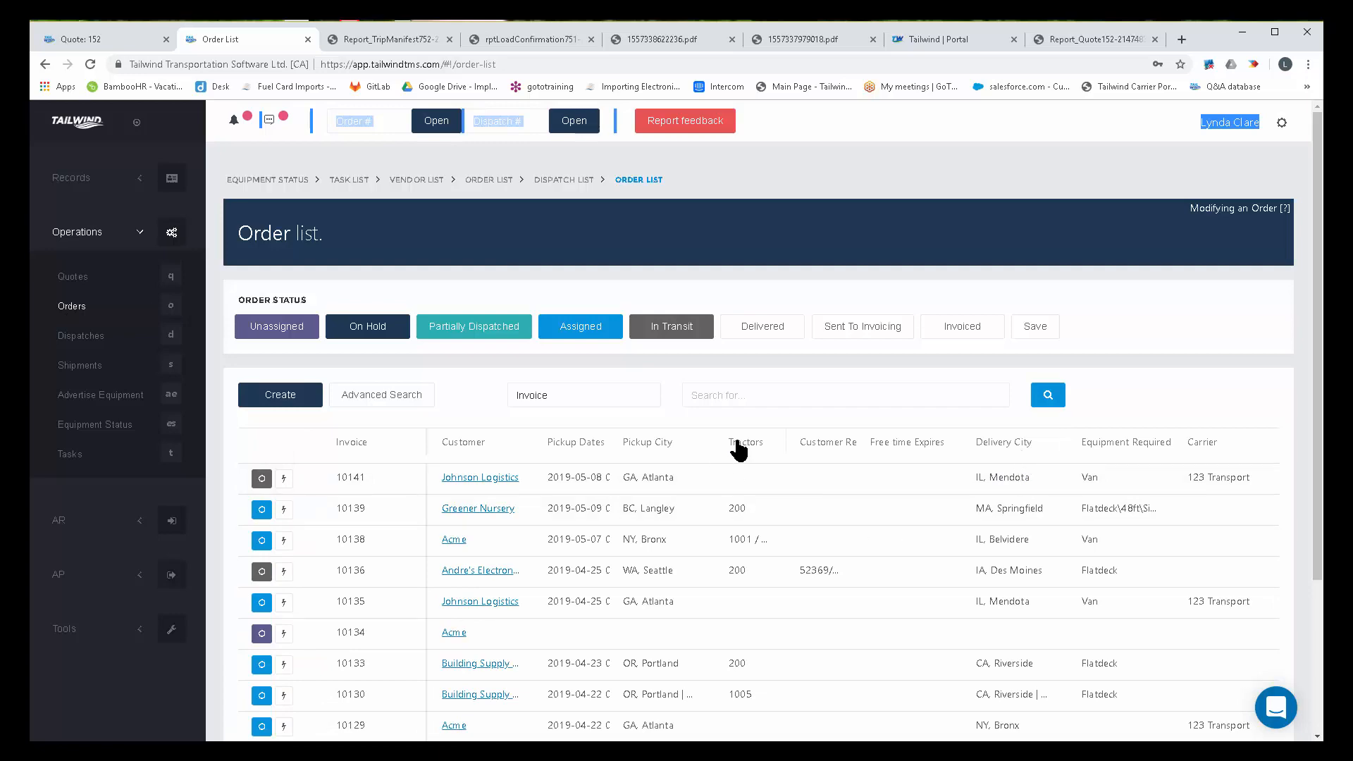
pyautogui.scroll(-2, 881, 543)
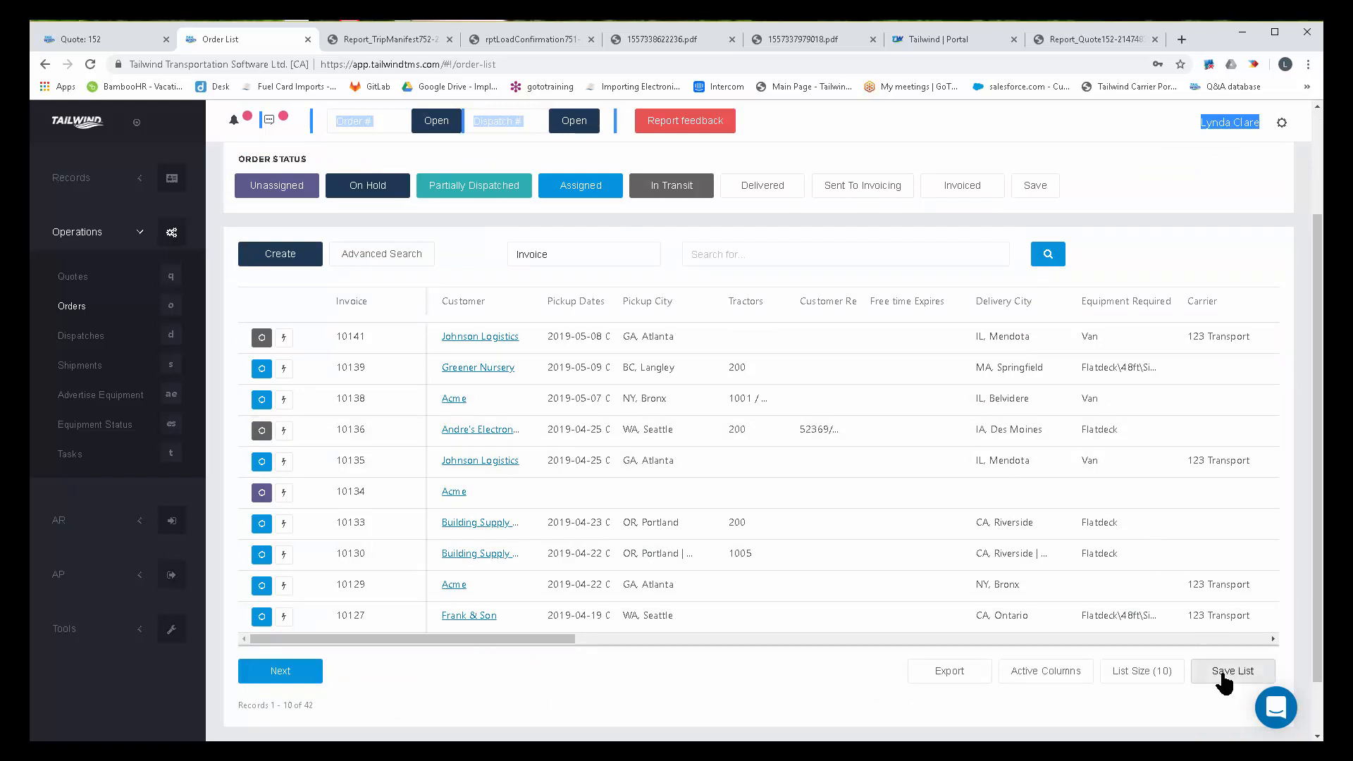
pyautogui.scroll(1, 1225, 680)
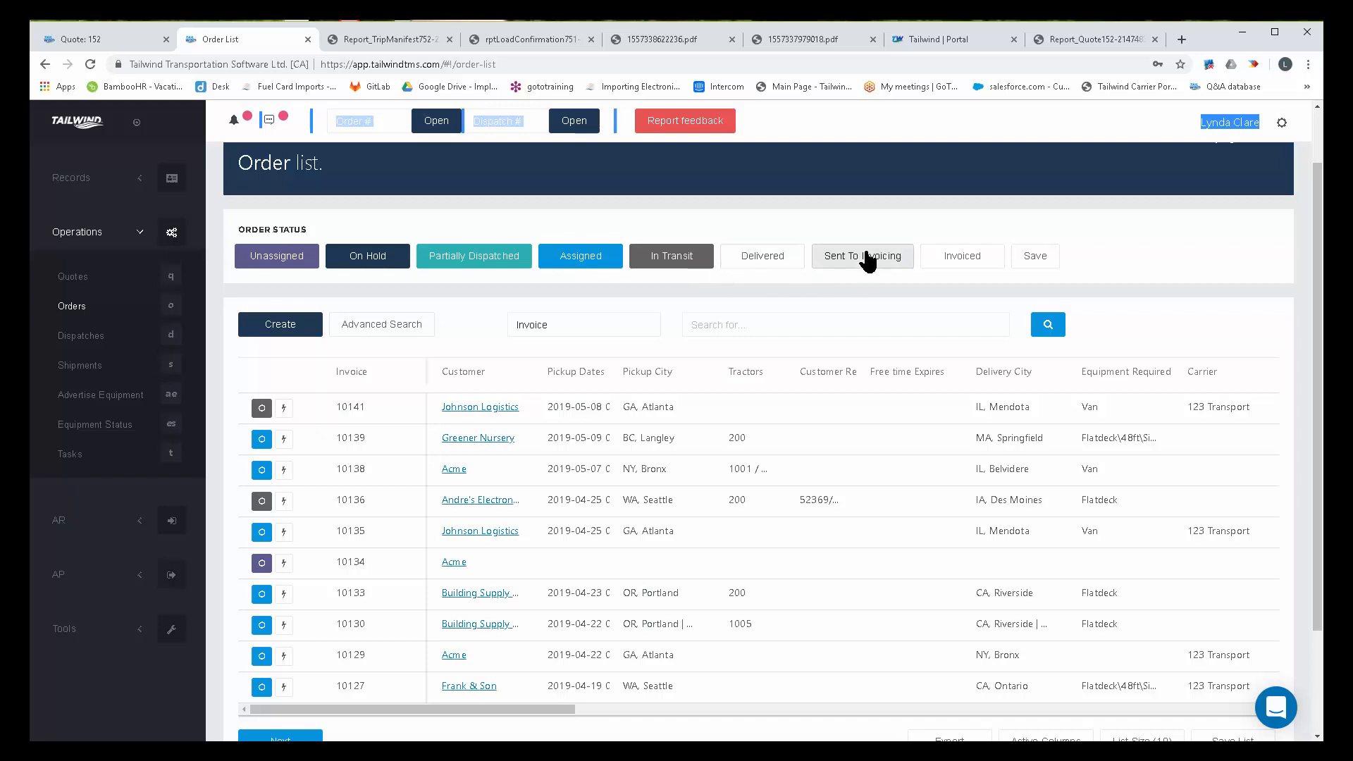
# Step: Include Delivered and Sent To Invoicing orders in the order list, and turn both status filters off again
pyautogui.click(785, 258)
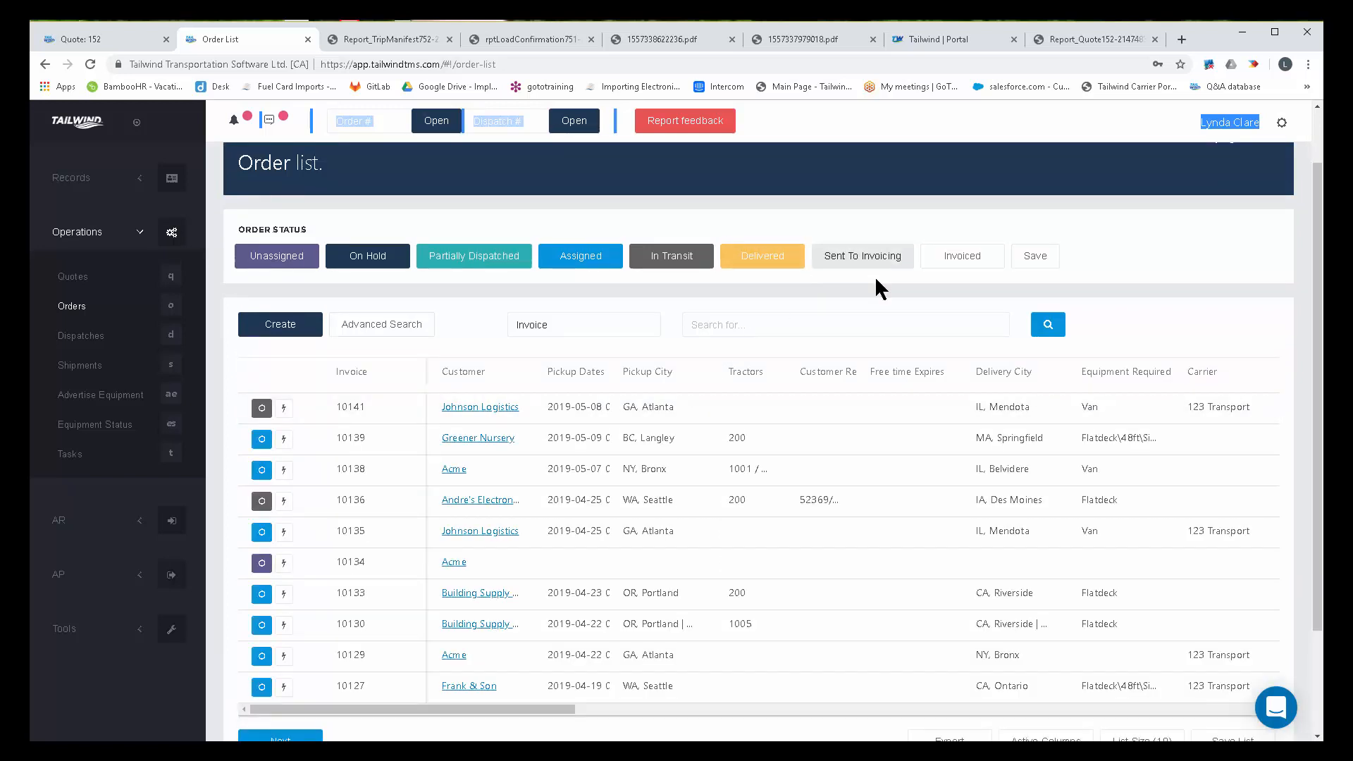
pyautogui.click(860, 262)
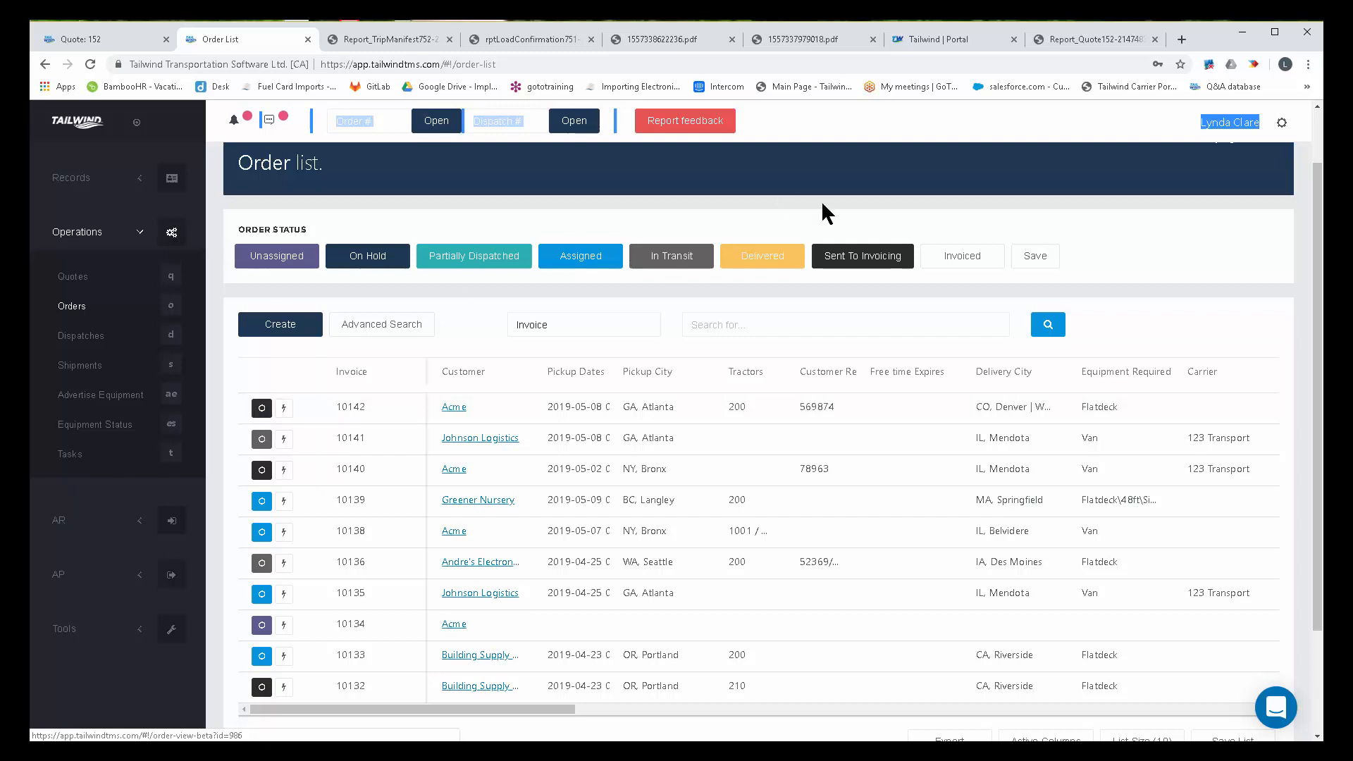
pyautogui.click(864, 256)
pyautogui.click(762, 295)
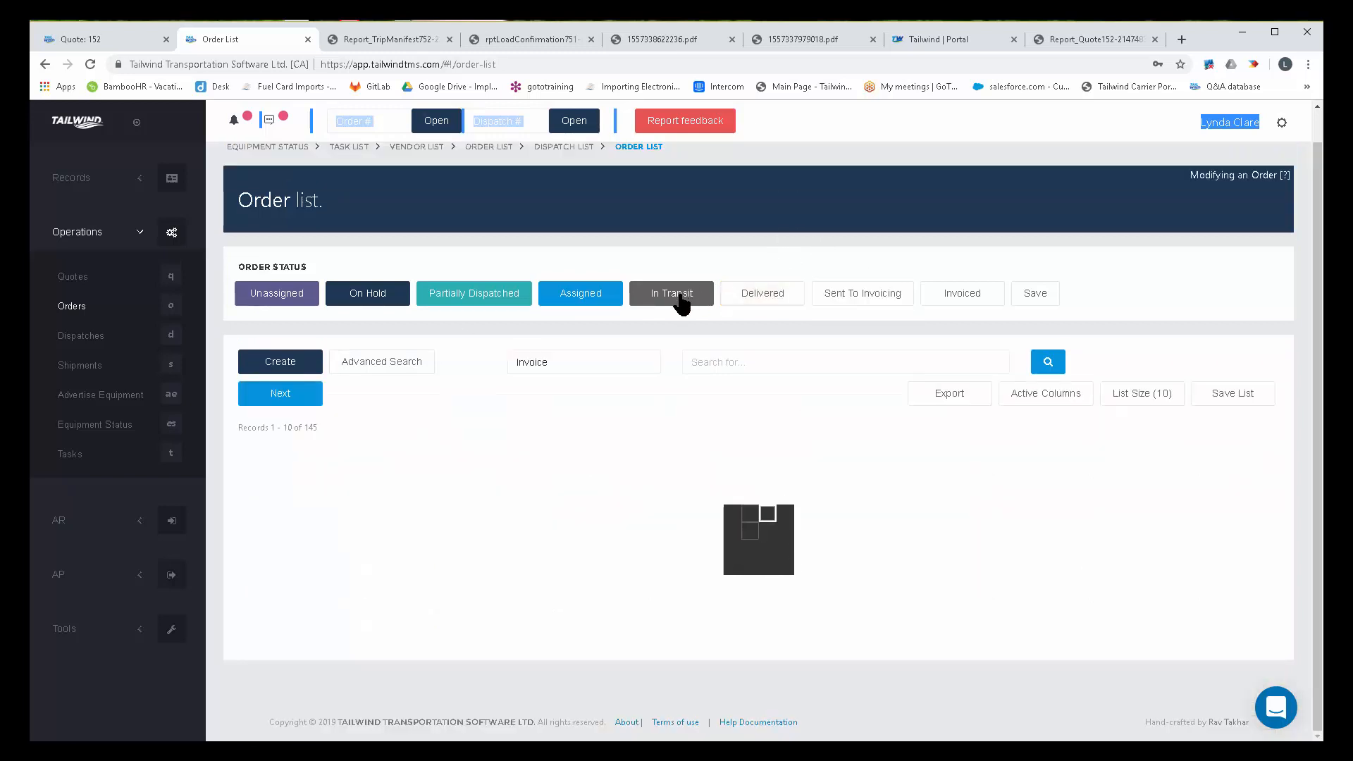
# Step: Narrow the order list to Unassigned only by removing the Assigned, In Transit, Partially Dispatched and On Hold statuses
pyautogui.click(599, 261)
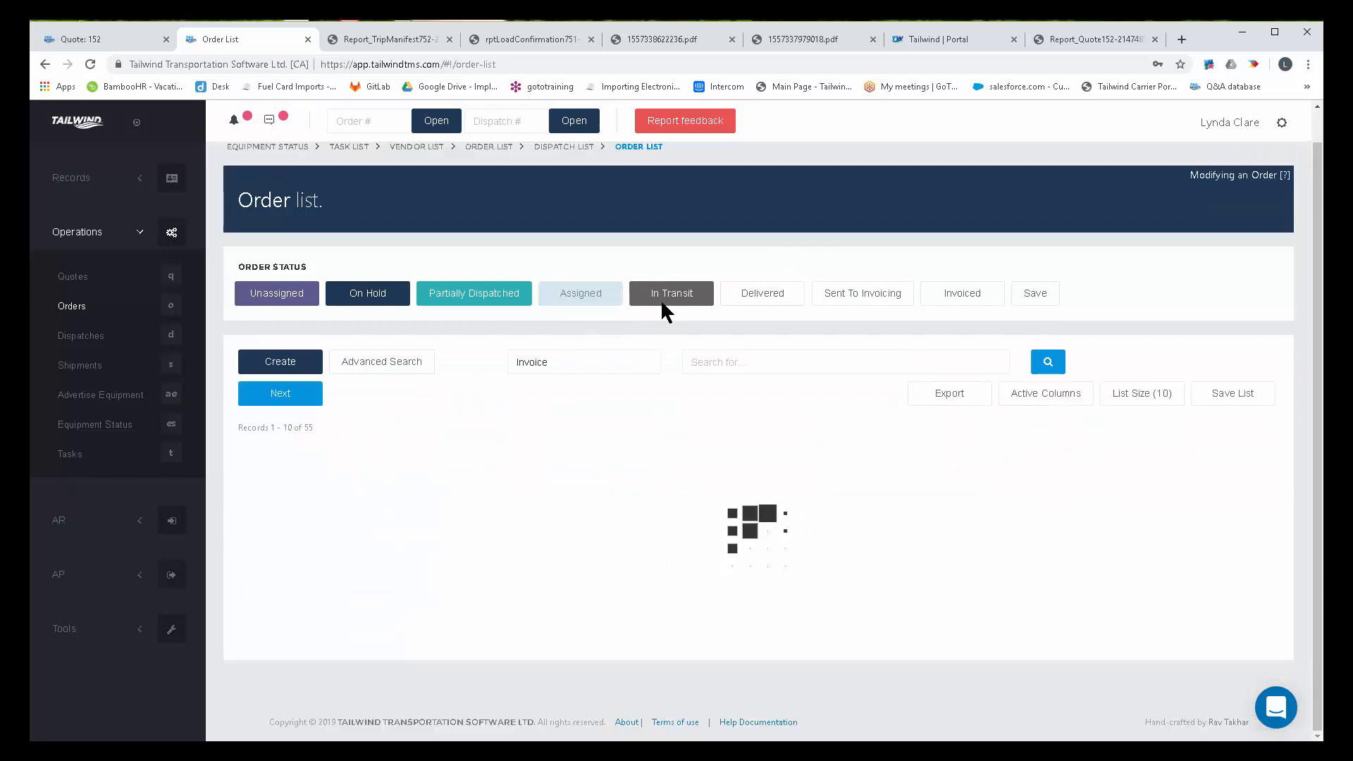
pyautogui.click(473, 303)
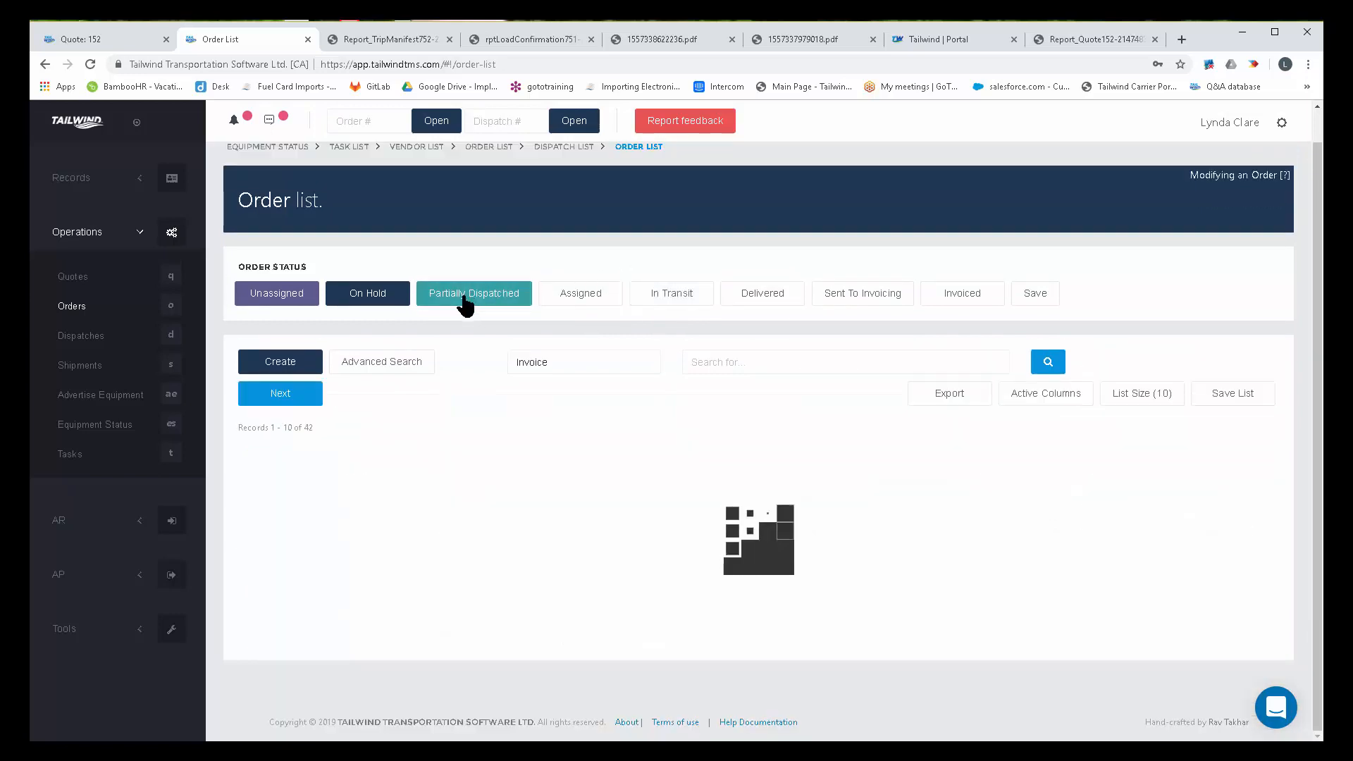
pyautogui.click(370, 293)
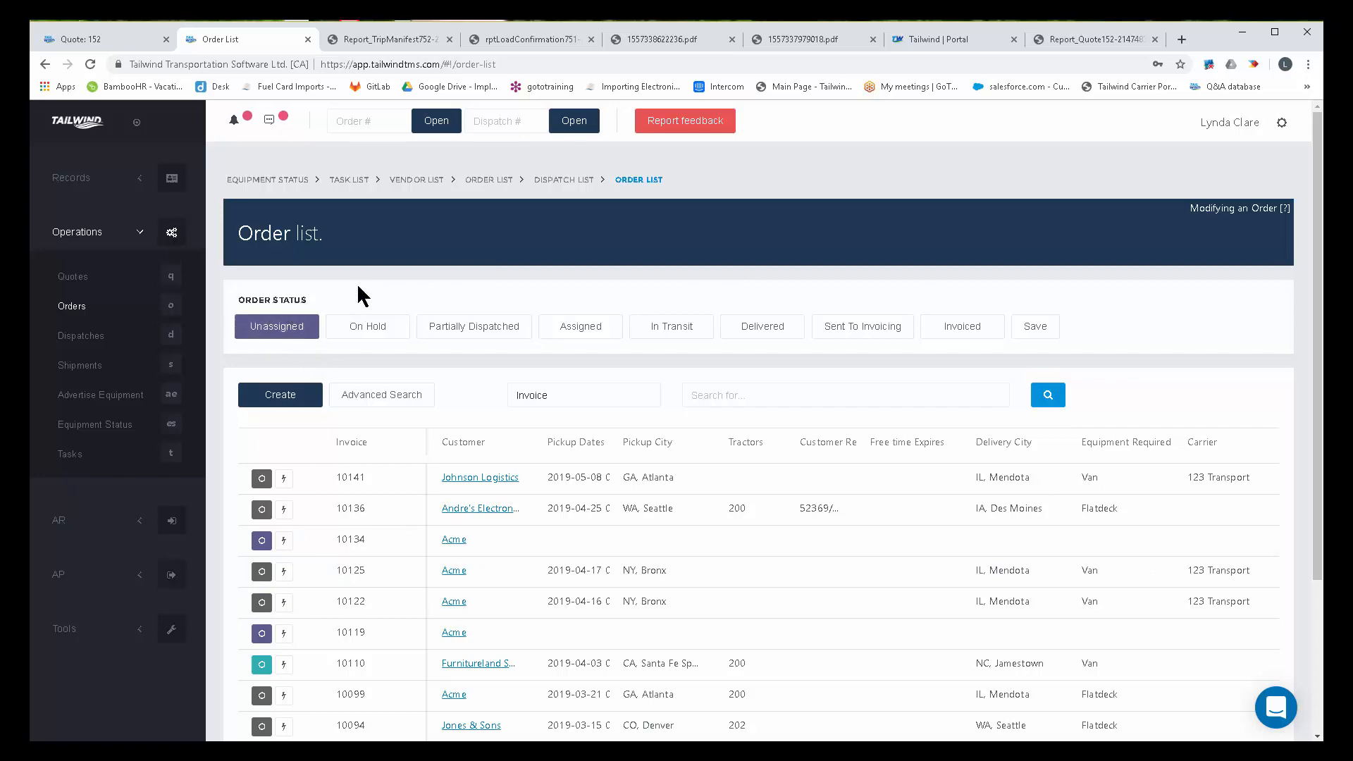
pyautogui.scroll(-3, 360, 296)
pyautogui.scroll(3, 360, 296)
# Step: Add the On Hold, Partially Dispatched and Assigned statuses to the order list filter
pyautogui.click(358, 329)
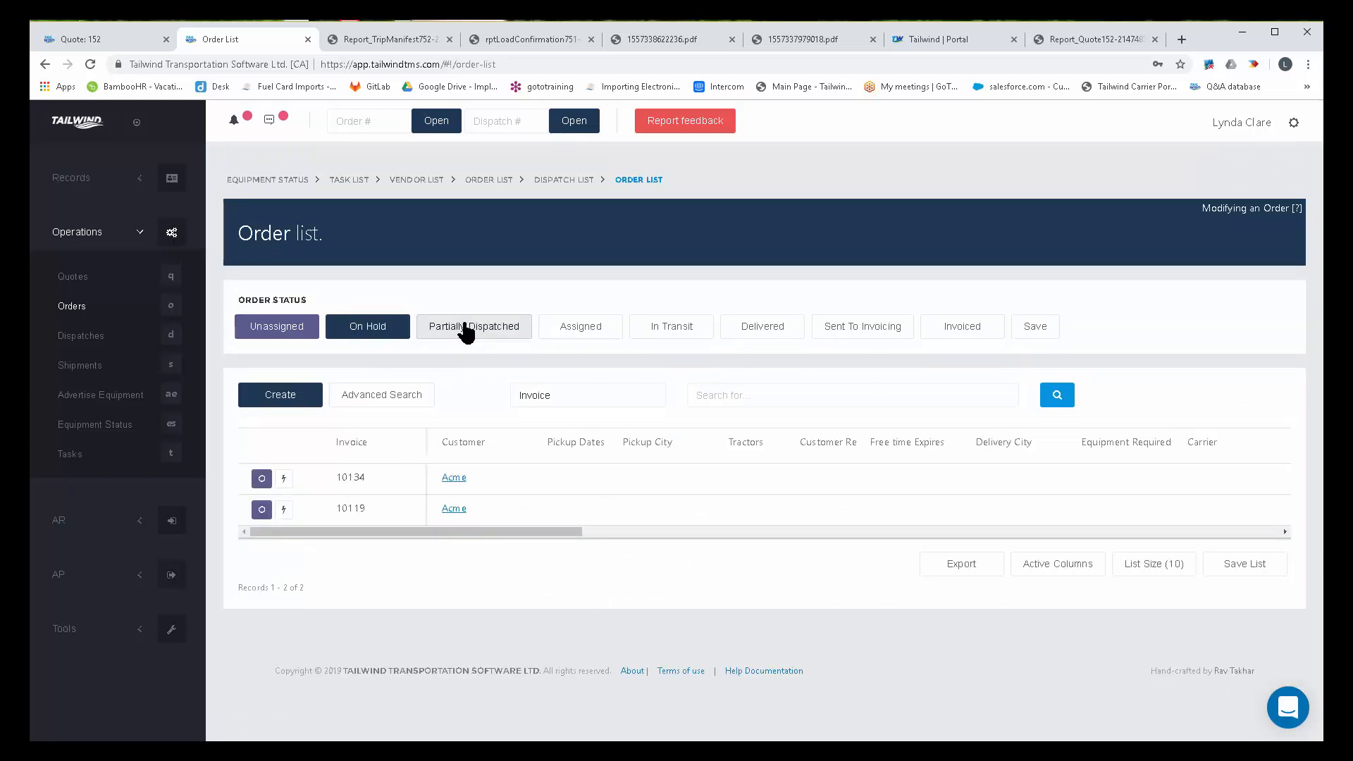
pyautogui.click(465, 328)
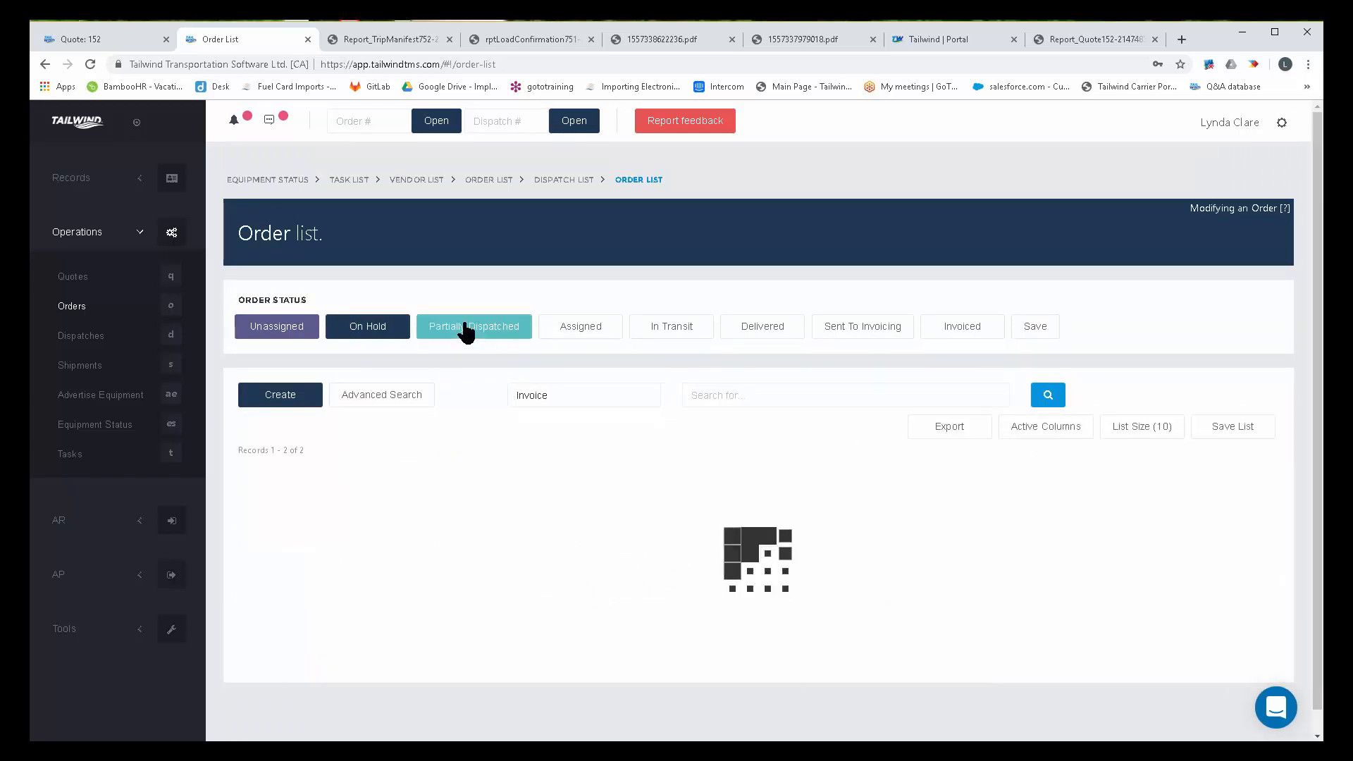
pyautogui.click(583, 331)
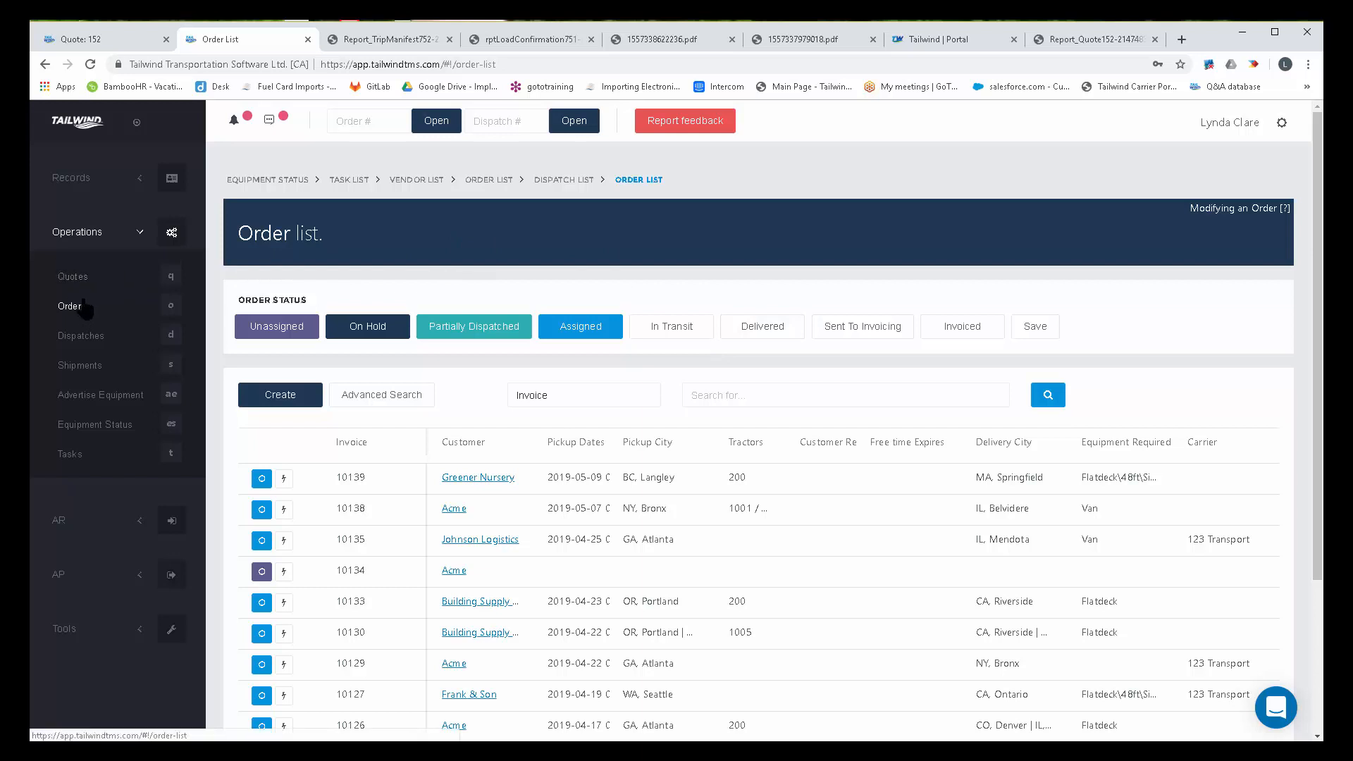
# Step: View the browser tab with quote 152 and the dispatch list, and return to the order list
pyautogui.click(115, 37)
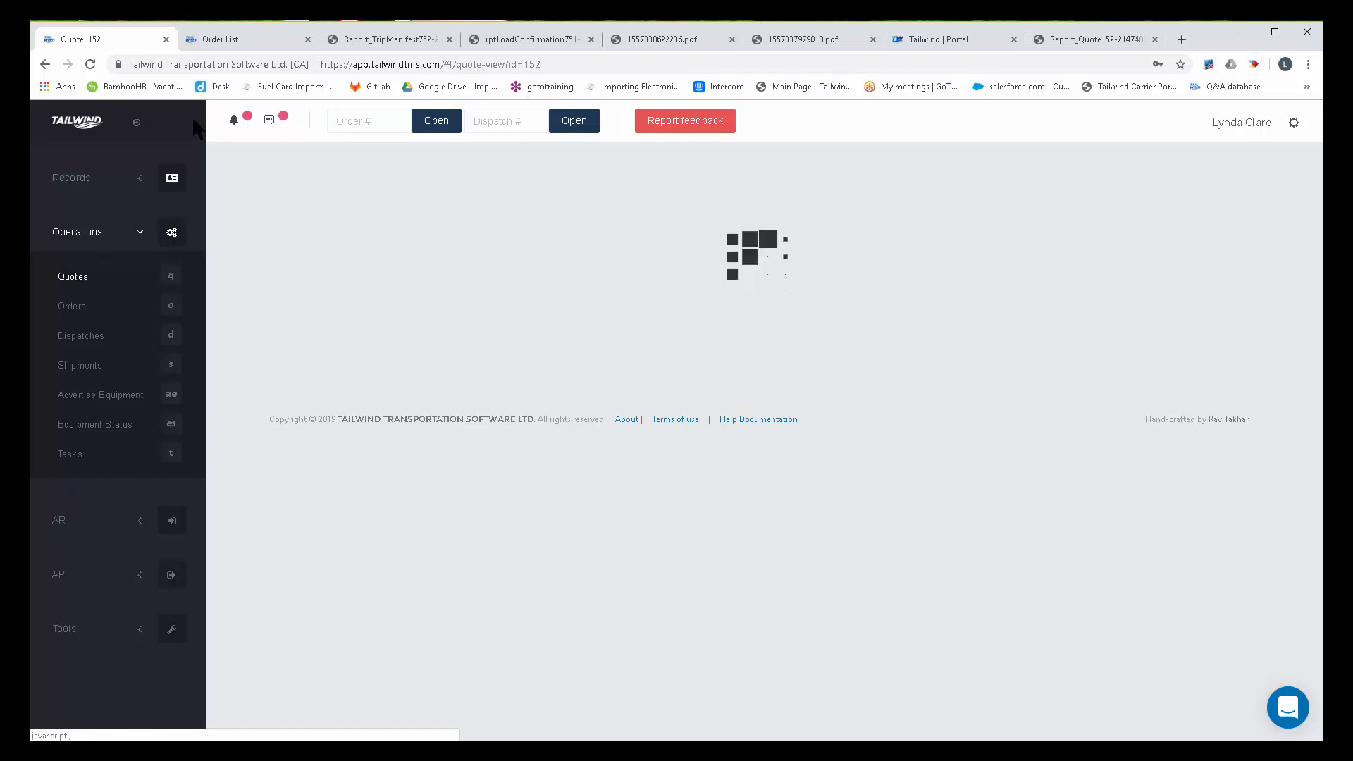
pyautogui.click(231, 36)
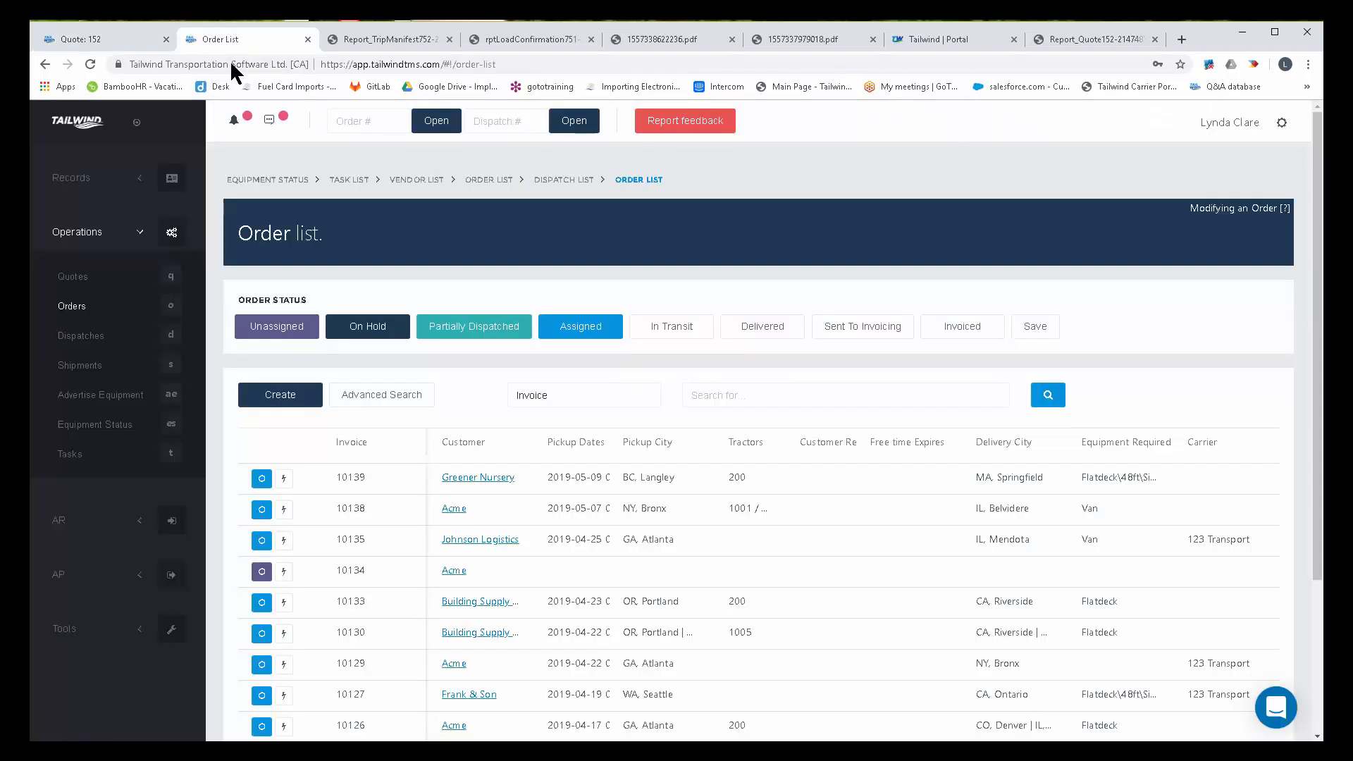
pyautogui.click(93, 343)
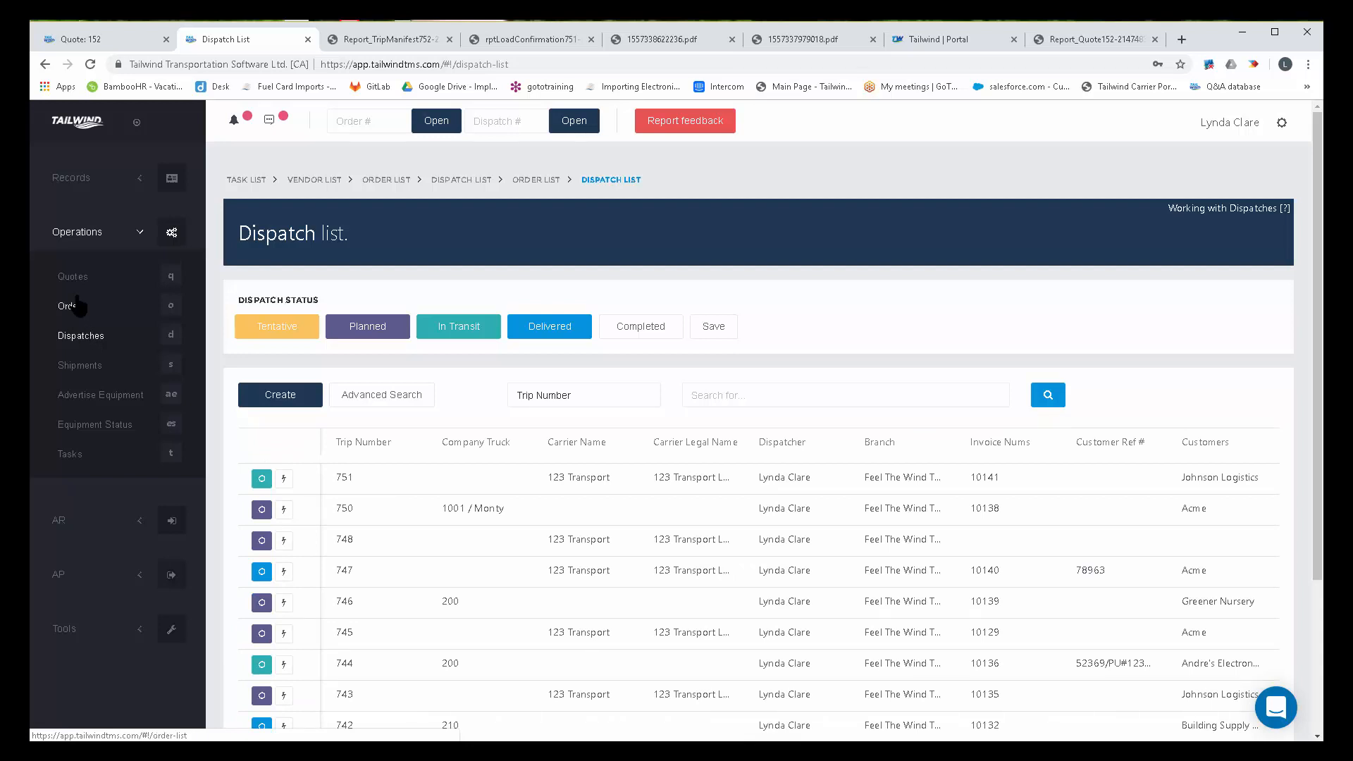
pyautogui.click(77, 305)
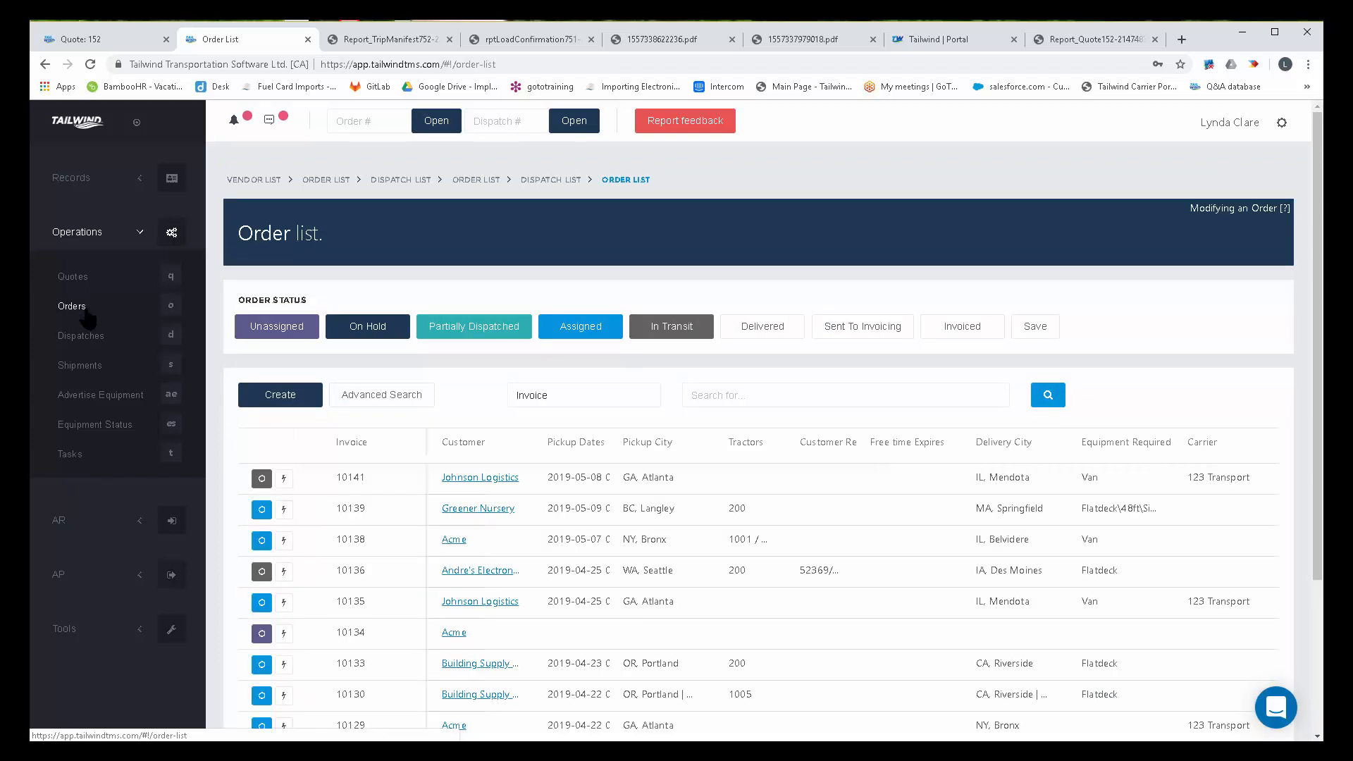
# Step: Open the order list in a new browser tab, try the same for dispatches, and open the shipment list in another tab
pyautogui.rightClick(73, 305)
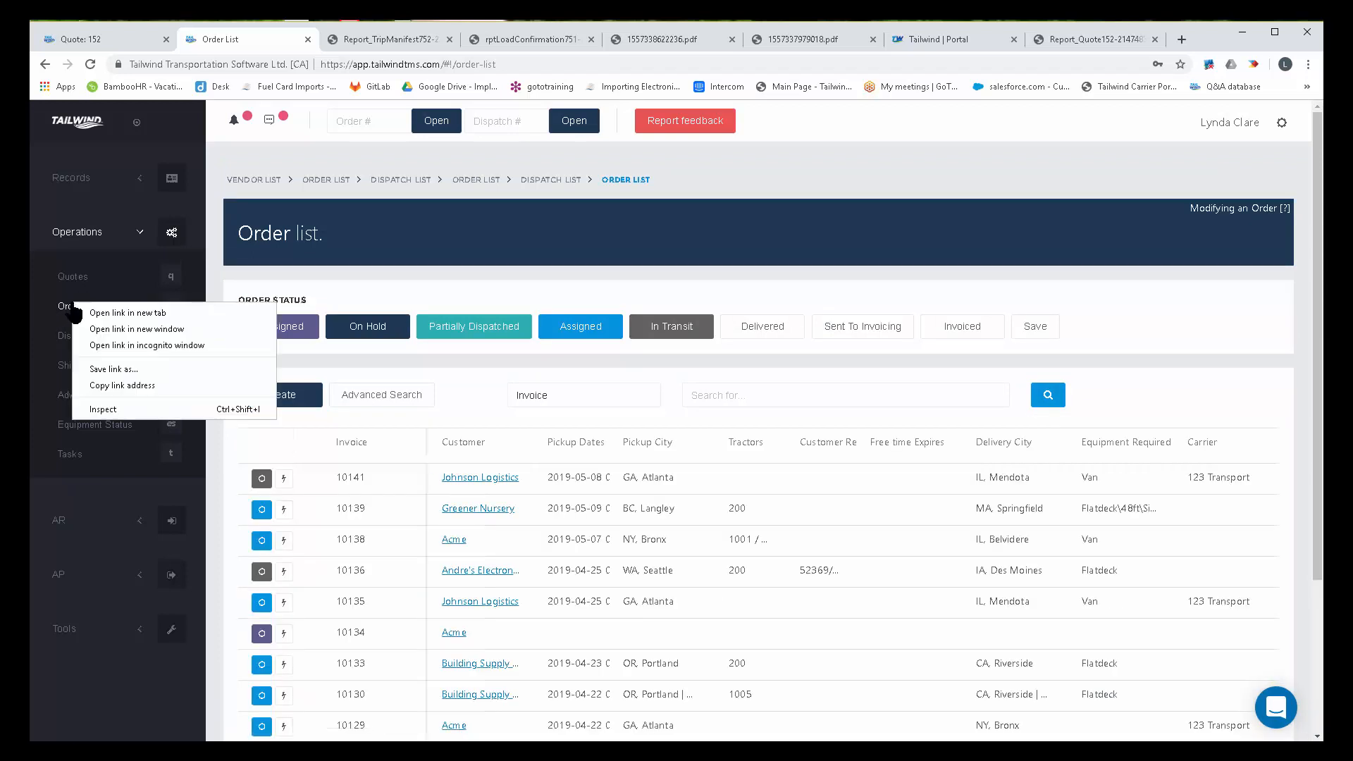
pyautogui.click(155, 313)
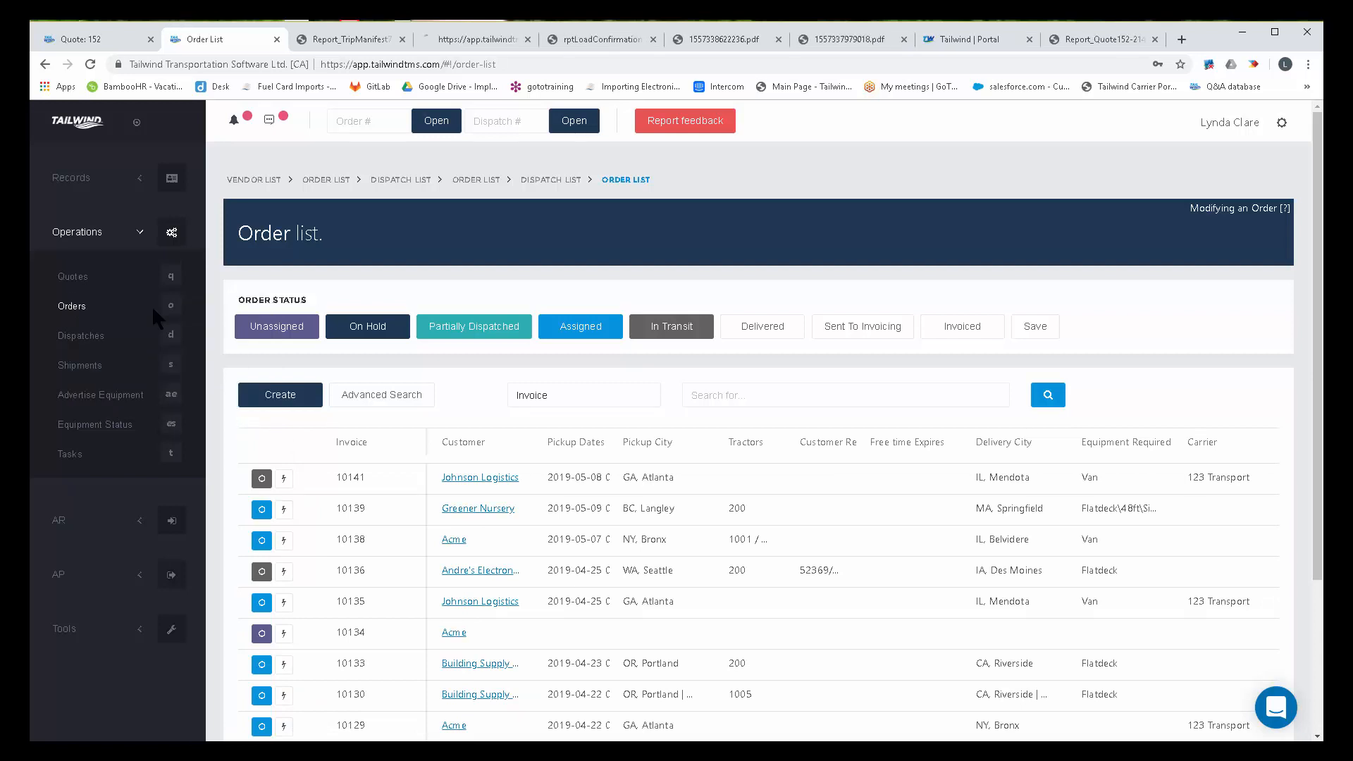
pyautogui.rightClick(86, 338)
pyautogui.click(170, 343)
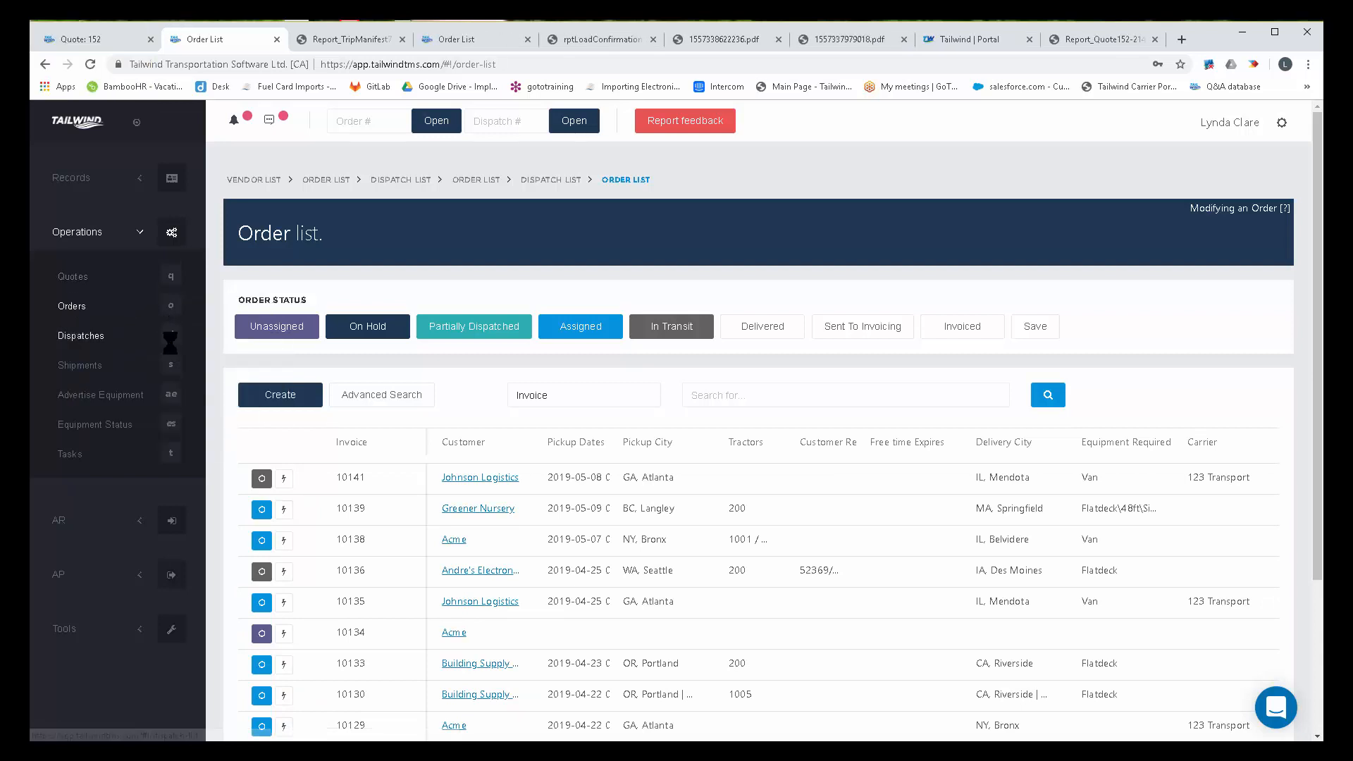
pyautogui.rightClick(80, 367)
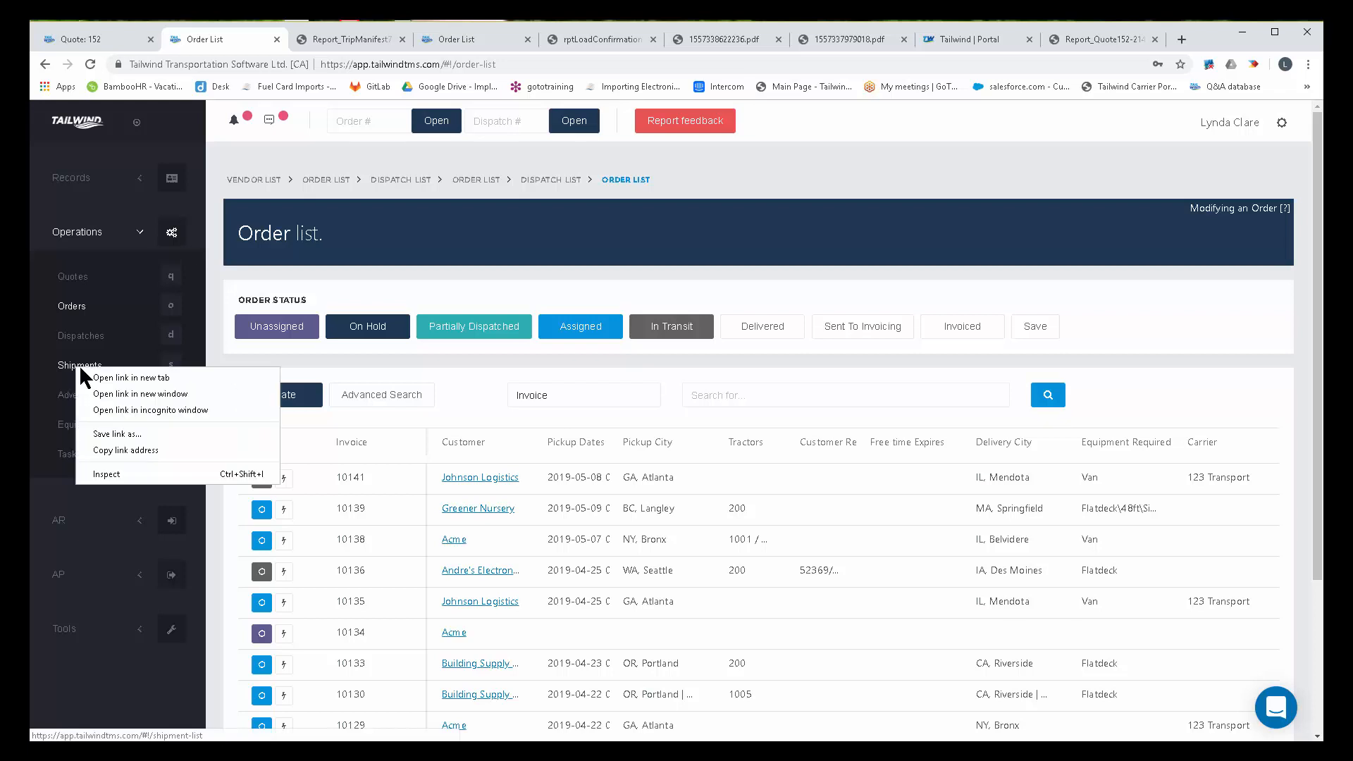
pyautogui.click(157, 377)
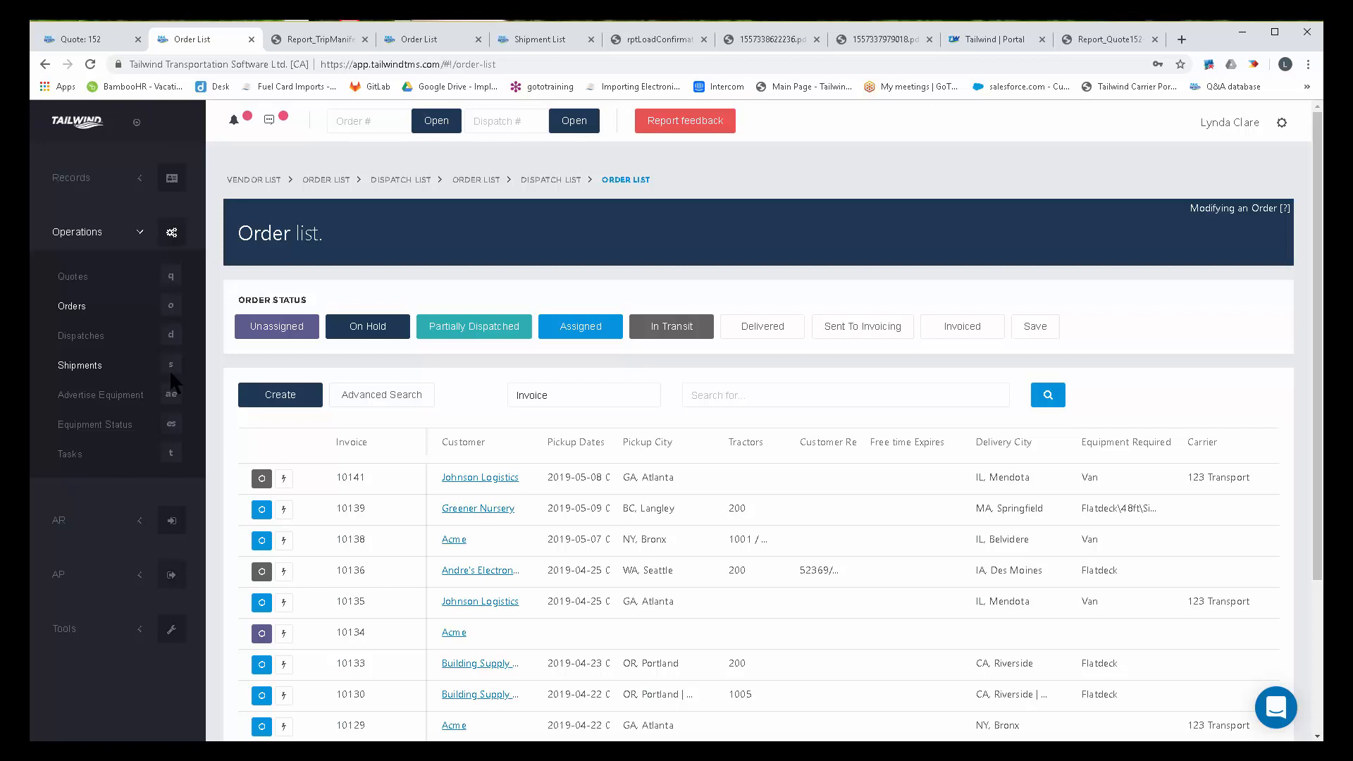
# Step: Check the open order list and shipment list tabs, and open the dispatch list in its own browser tab
pyautogui.click(432, 46)
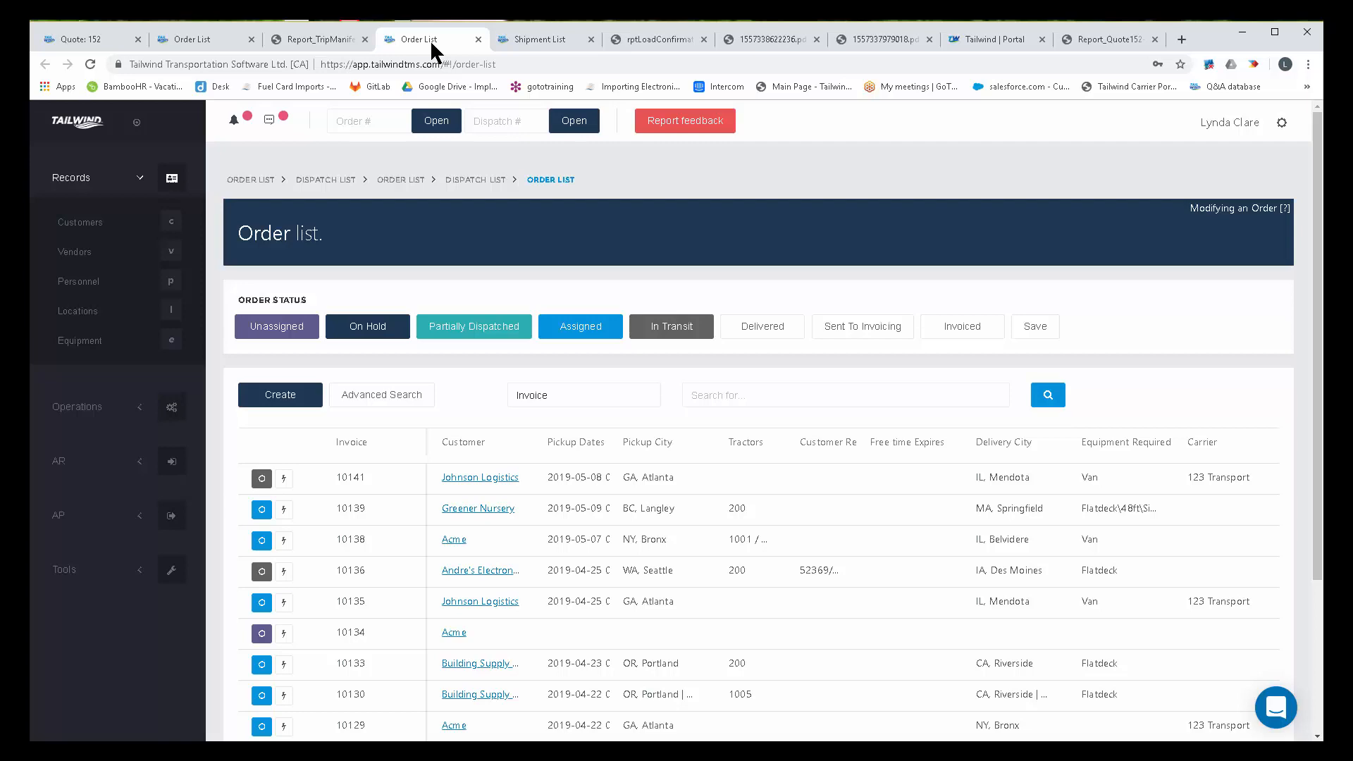
pyautogui.click(564, 39)
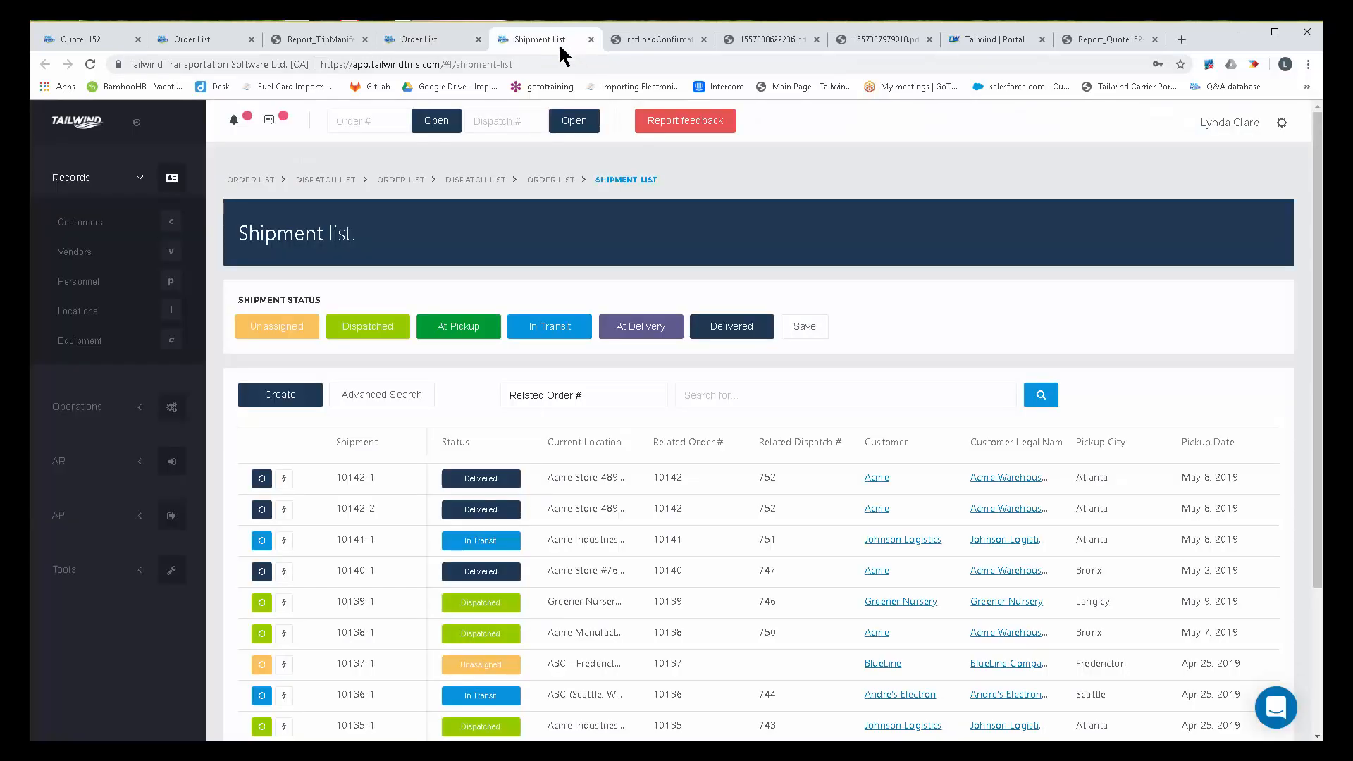
pyautogui.click(79, 407)
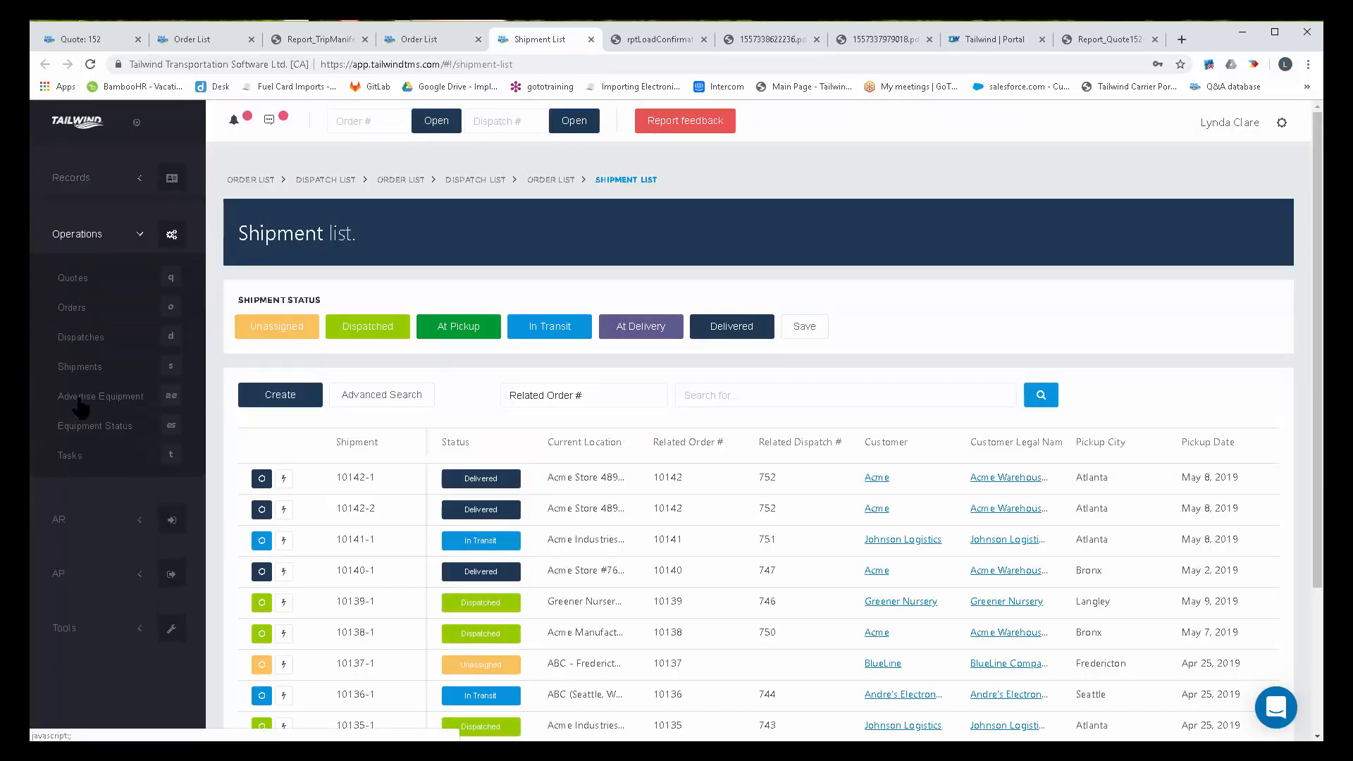
pyautogui.rightClick(85, 336)
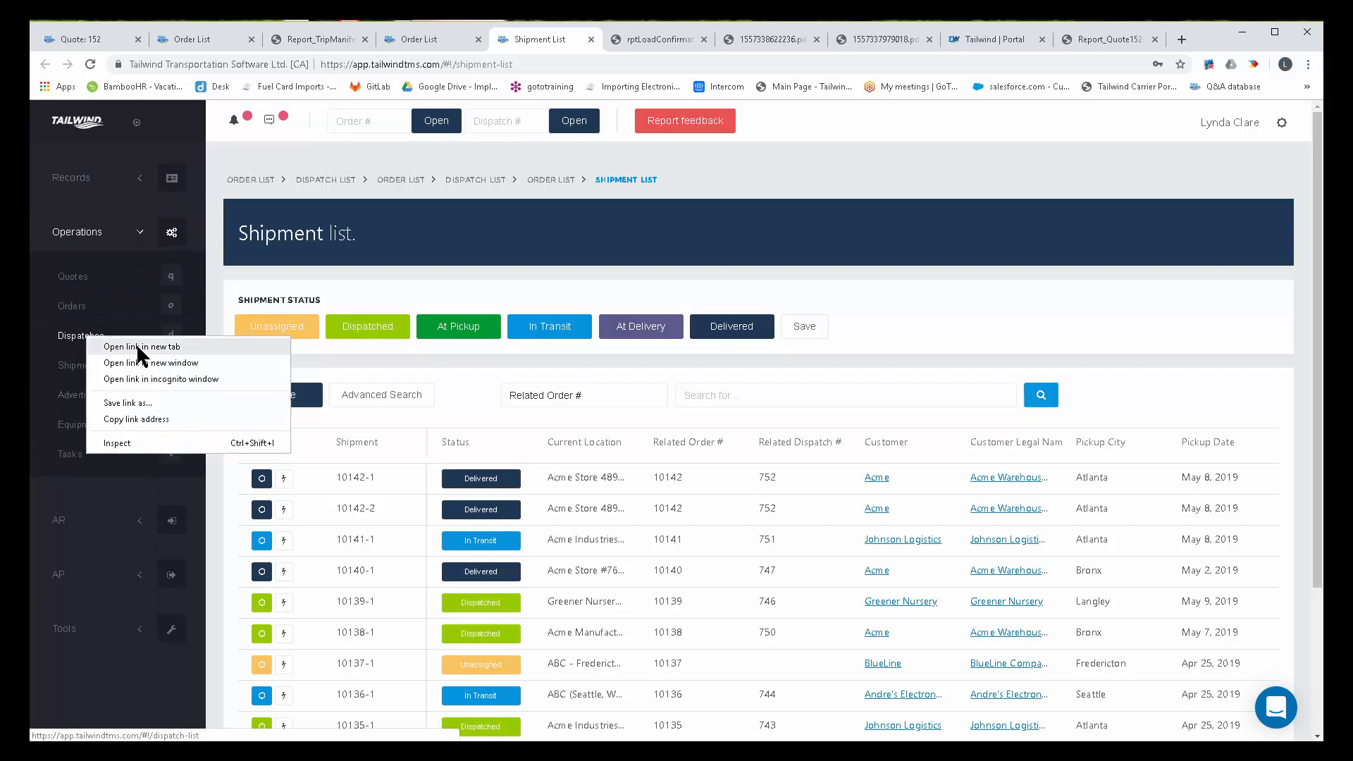
pyautogui.click(124, 346)
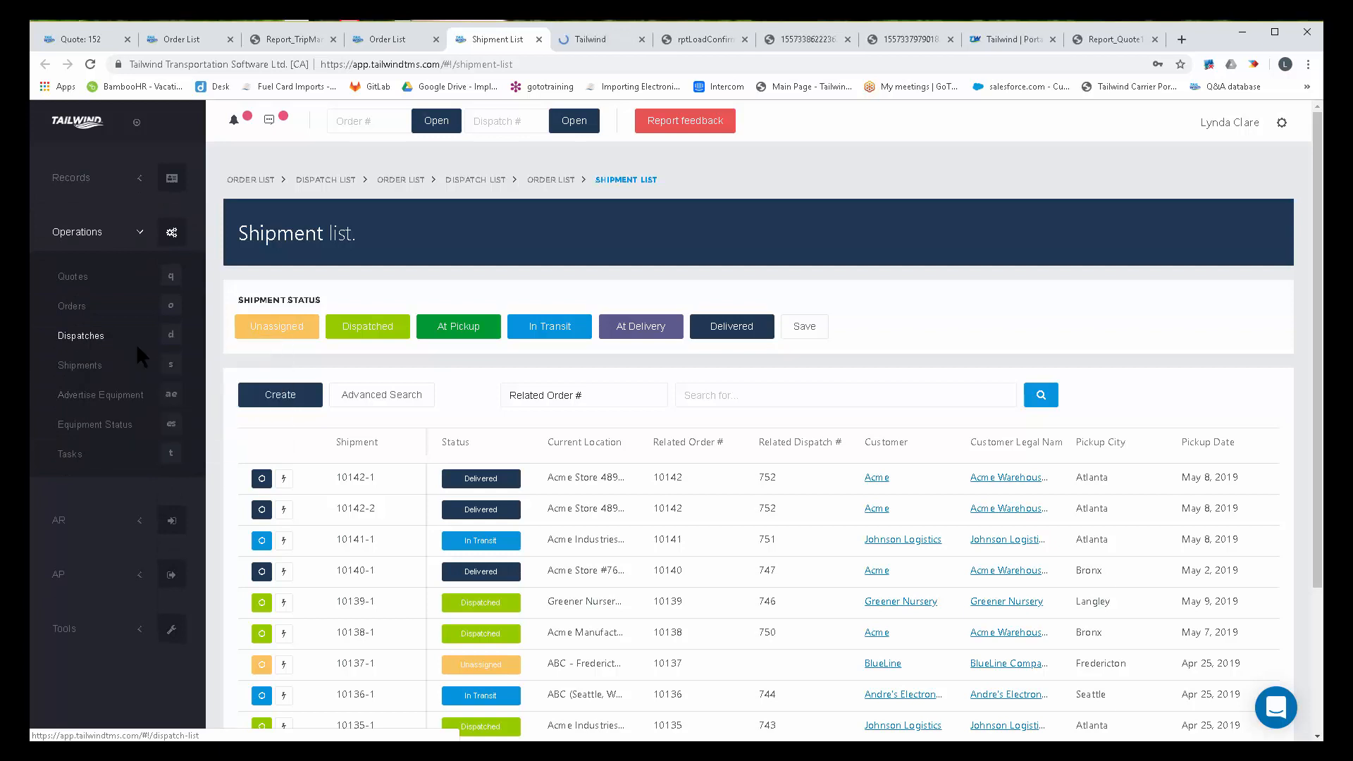
pyautogui.click(611, 42)
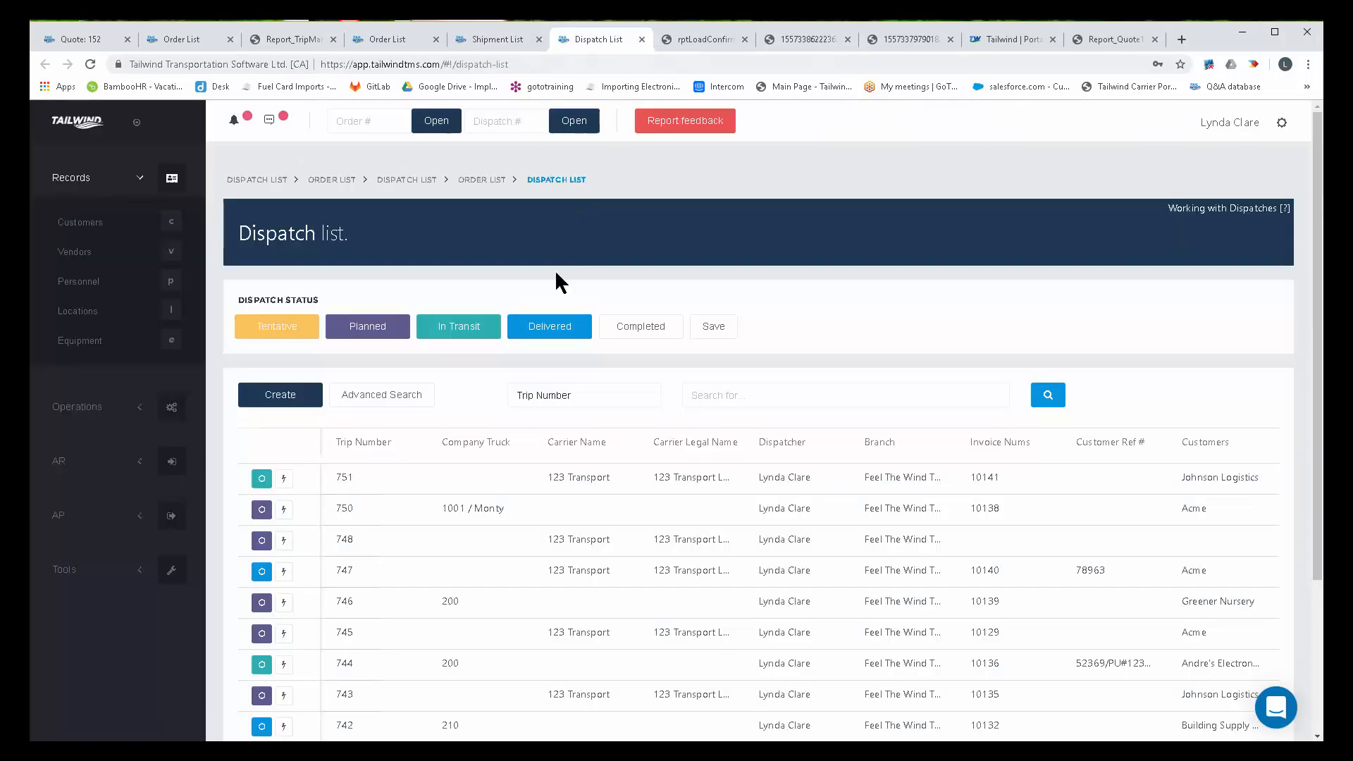
# Step: Return to the order list and open order 10141 in a new browser tab to view it
pyautogui.click(505, 39)
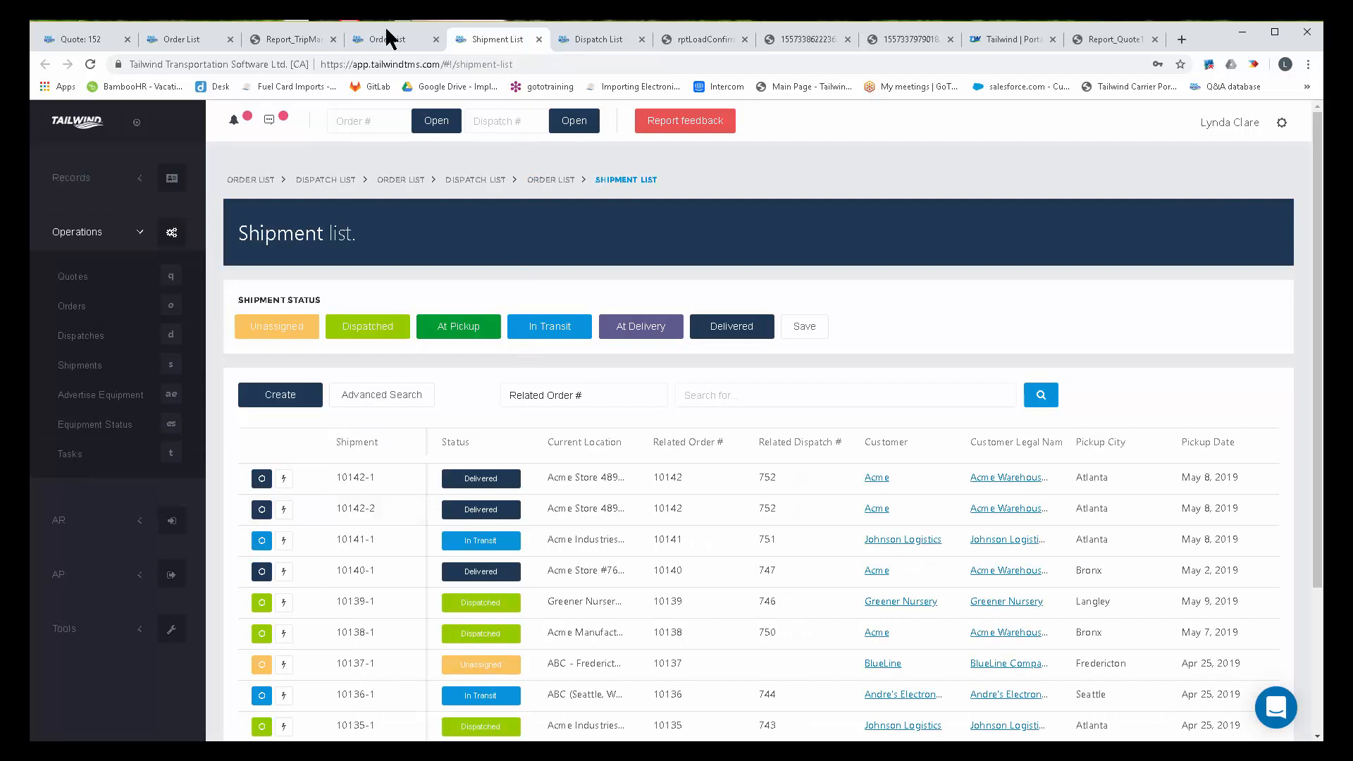
pyautogui.click(387, 40)
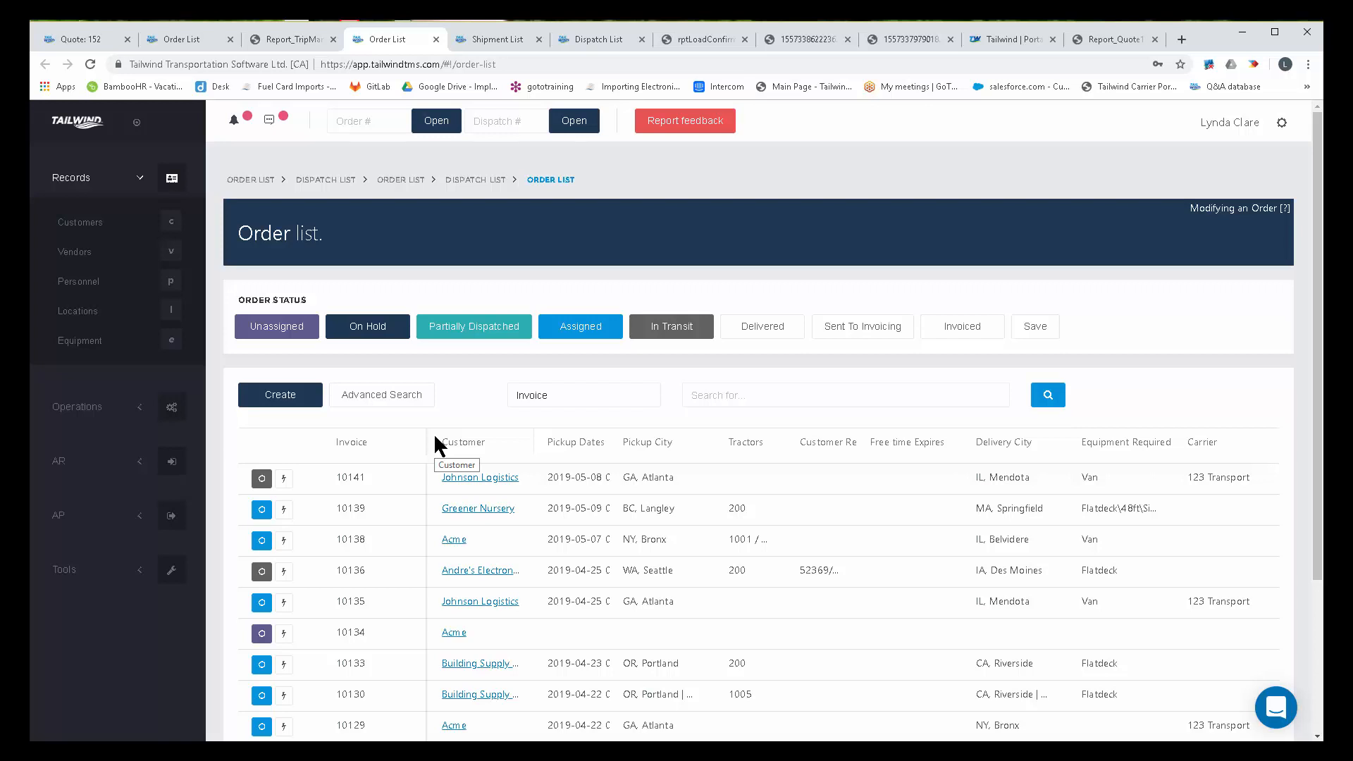
pyautogui.rightClick(261, 478)
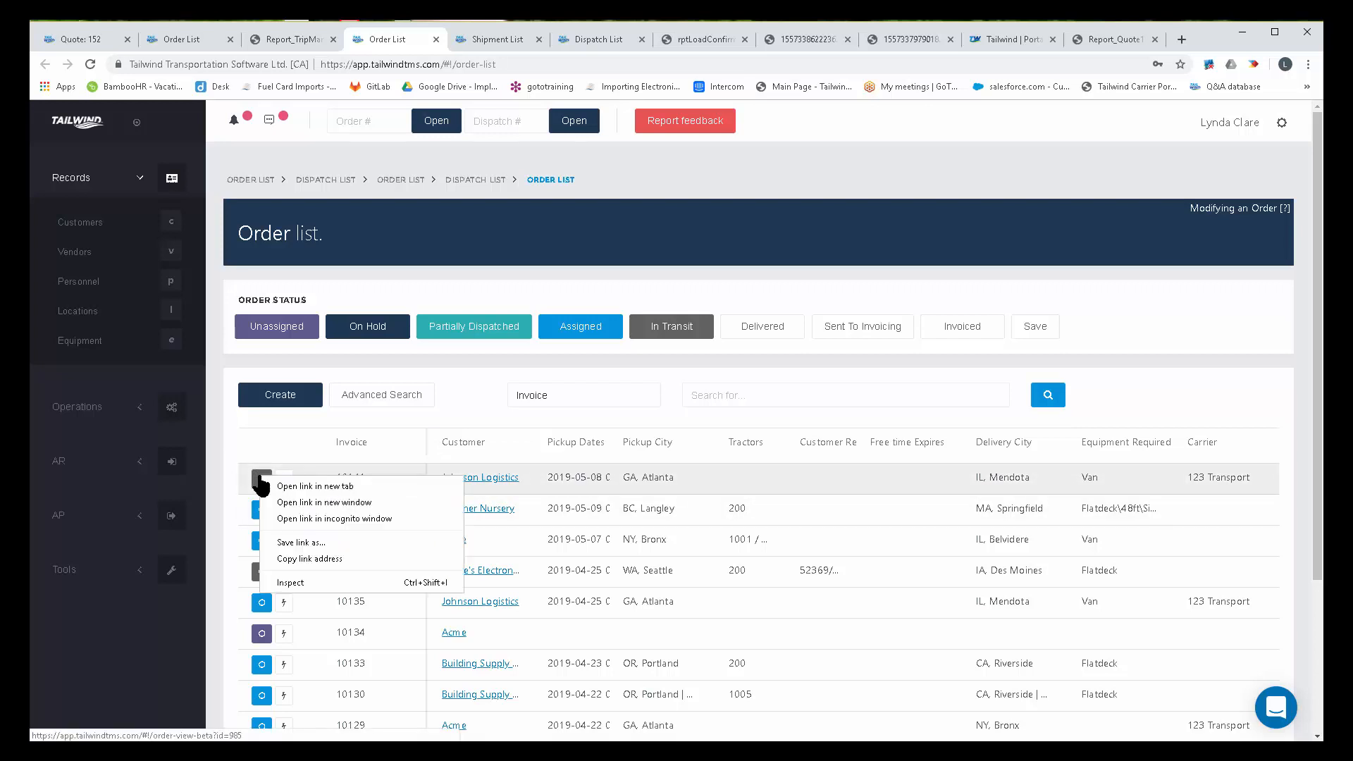
pyautogui.click(346, 487)
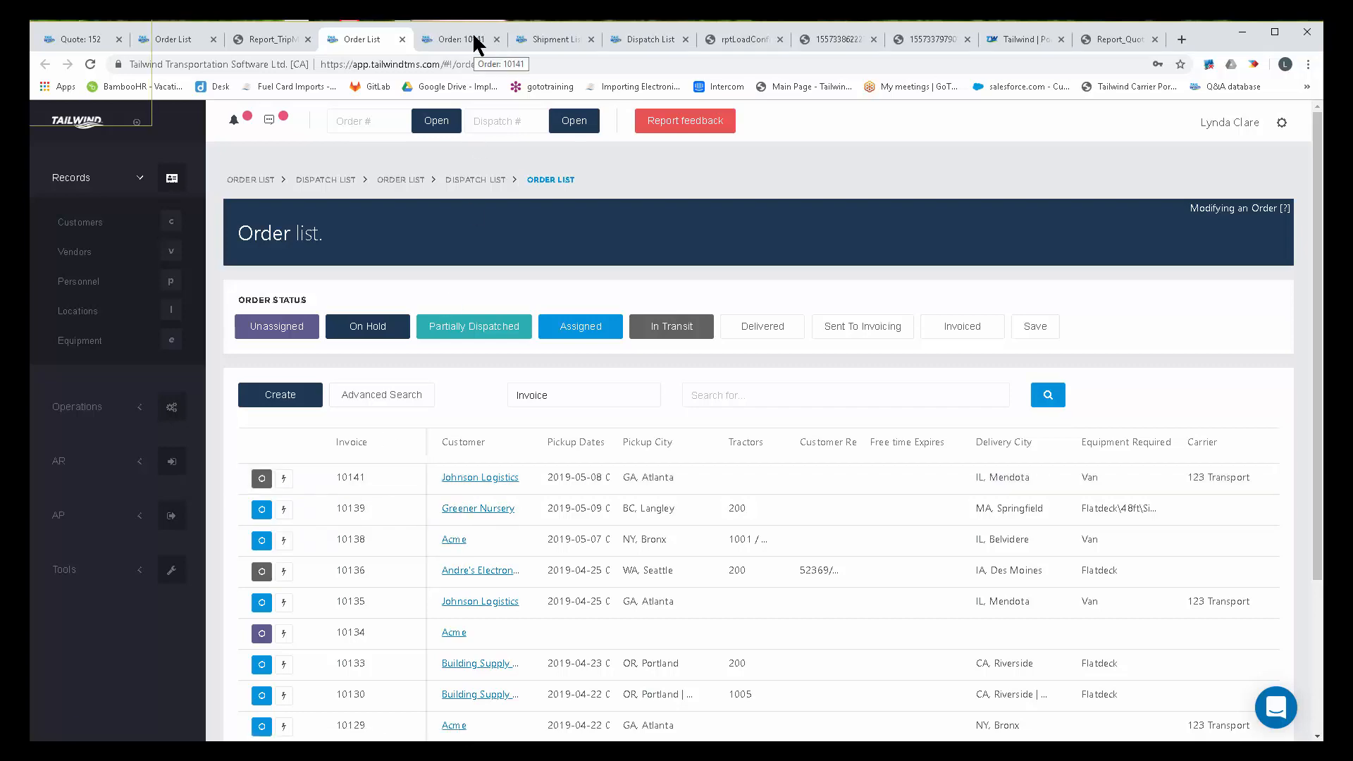
pyautogui.click(474, 41)
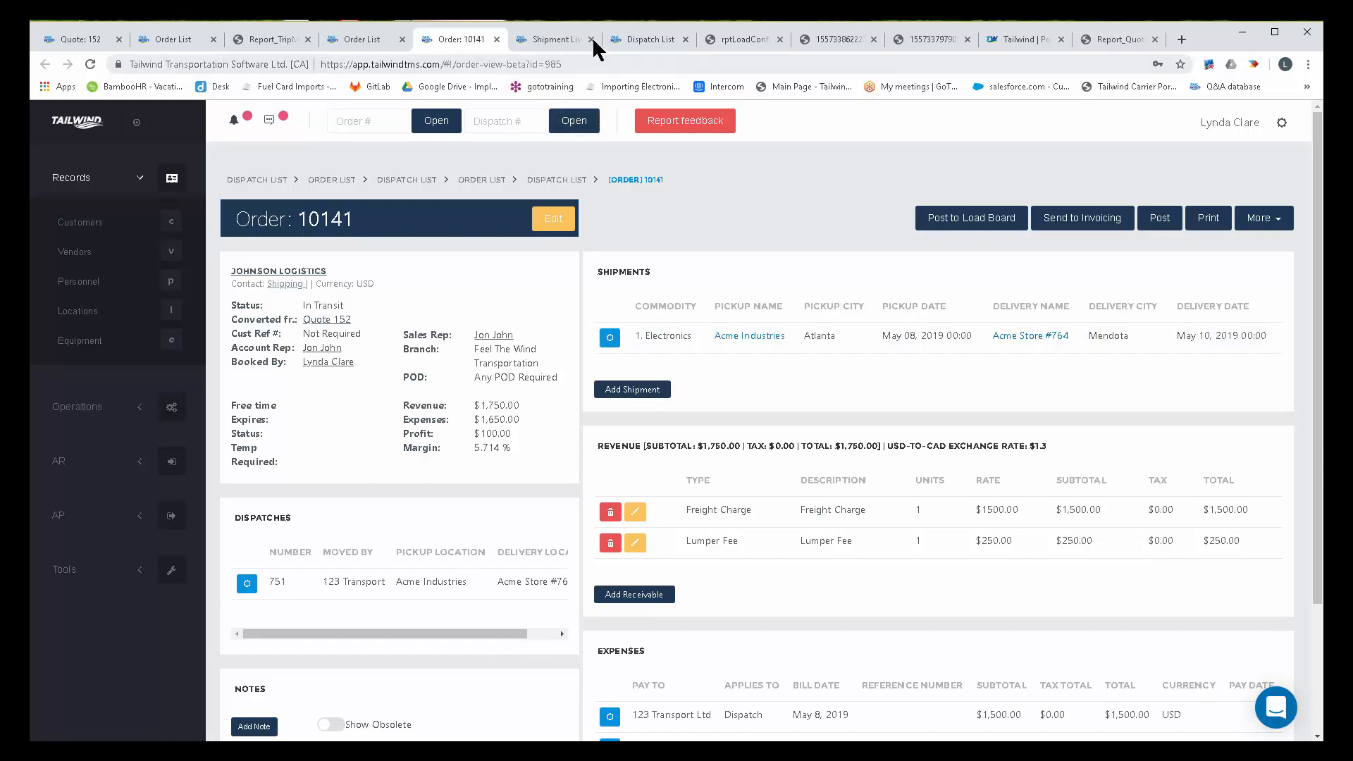
# Step: From the dispatch list, open trip 750 in a new browser tab and view it
pyautogui.click(643, 39)
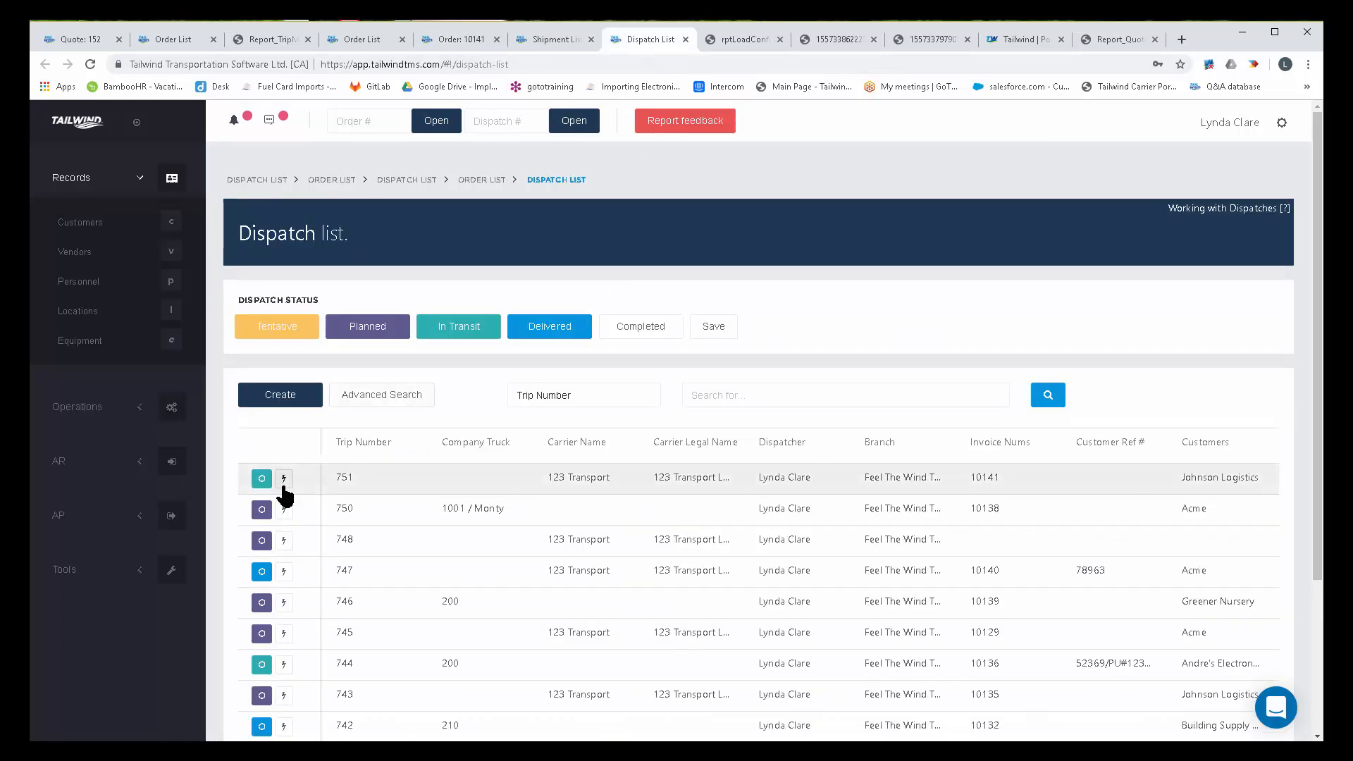
pyautogui.rightClick(262, 508)
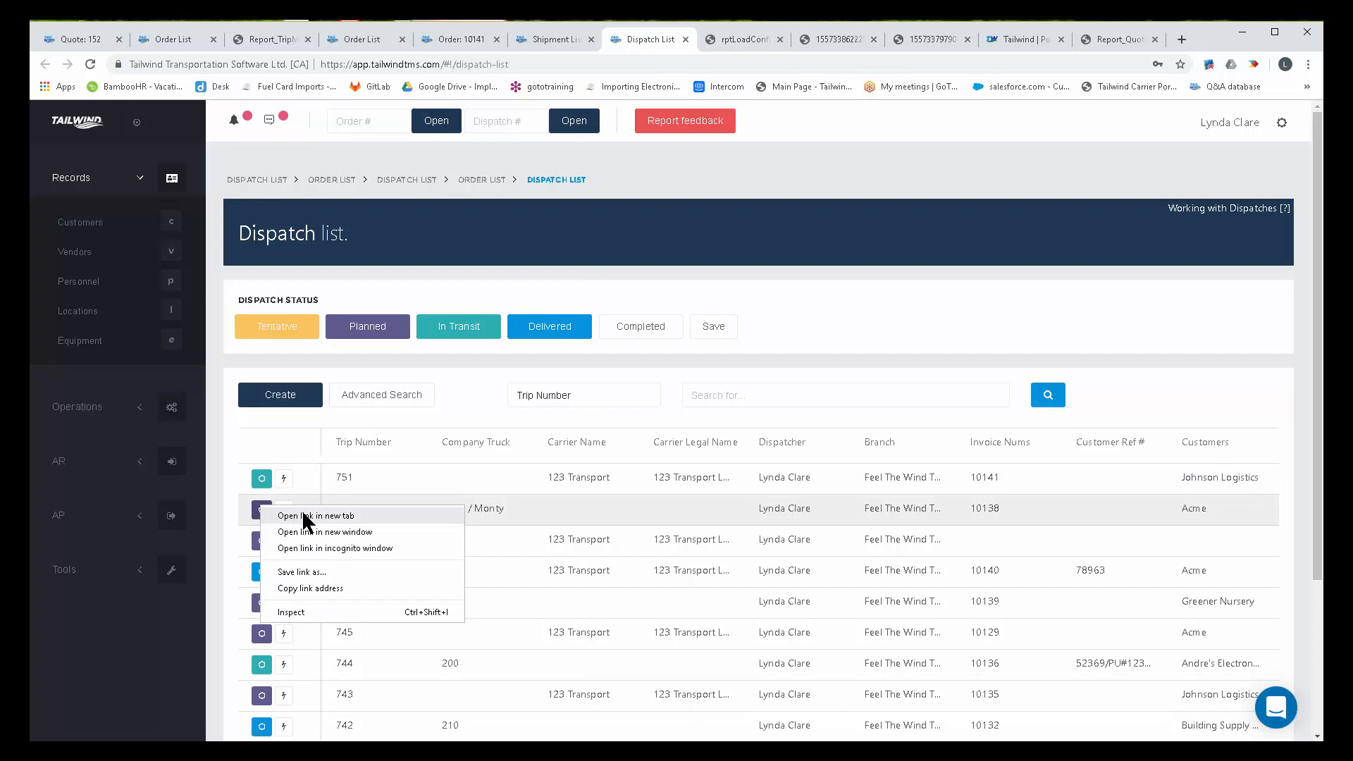
pyautogui.click(304, 516)
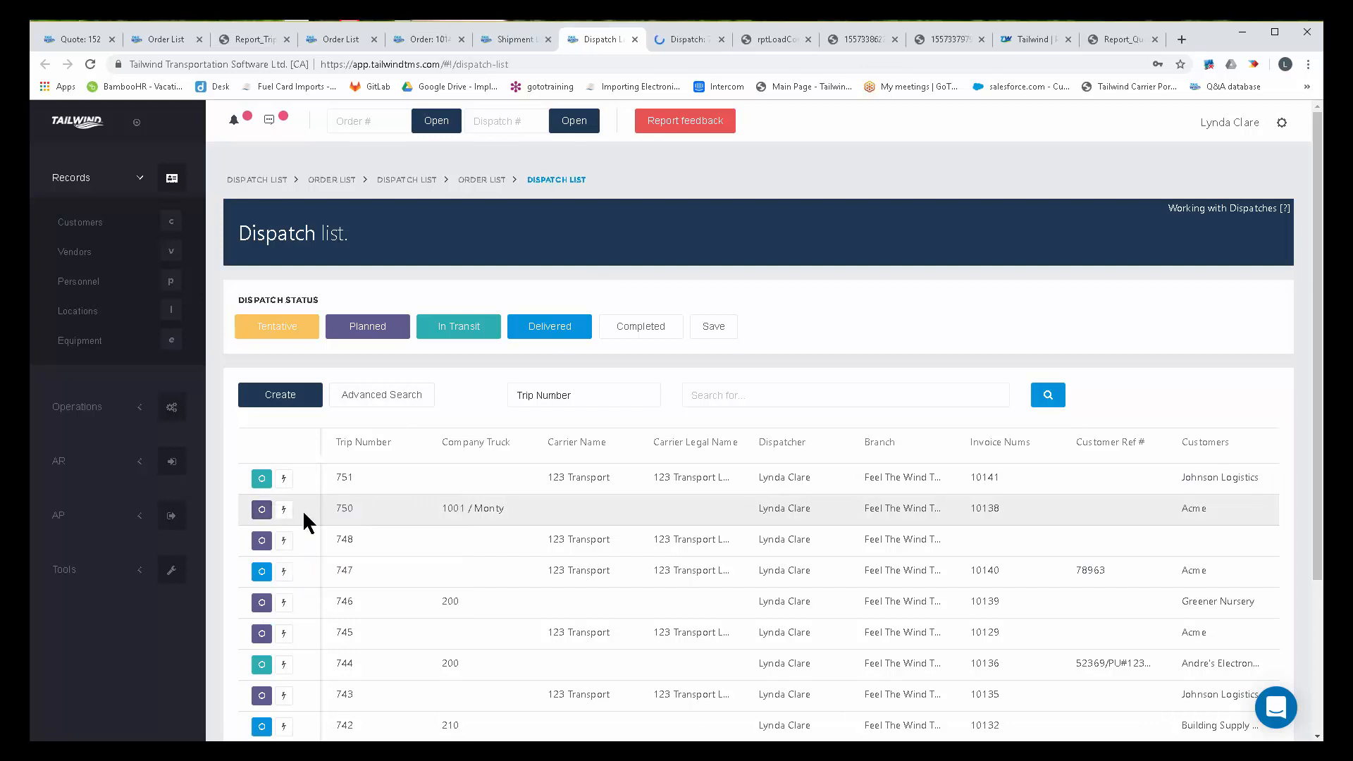
pyautogui.click(693, 38)
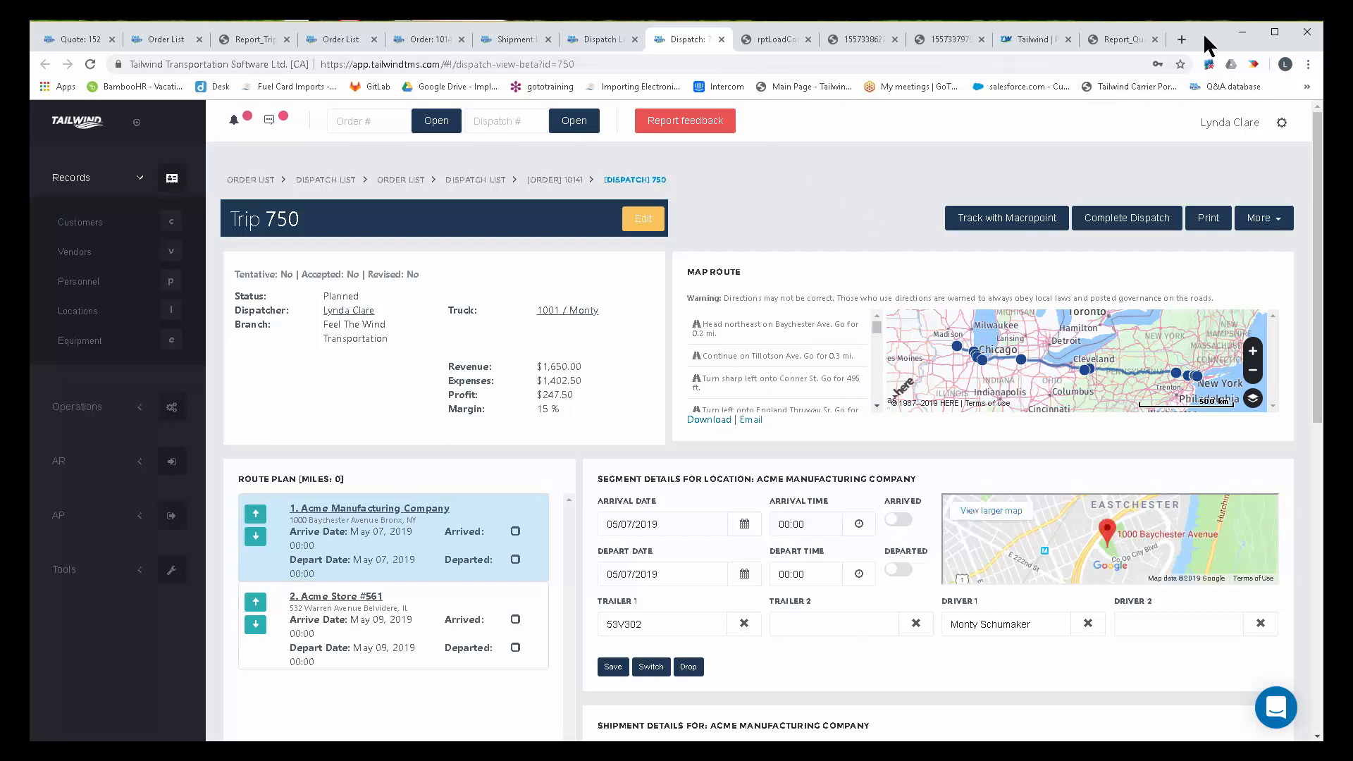
# Step: Restore the browser window to a smaller size and close the trip 750 and order 10141 tabs
pyautogui.moveTo(1207, 44); pyautogui.dragTo(1217, 60)
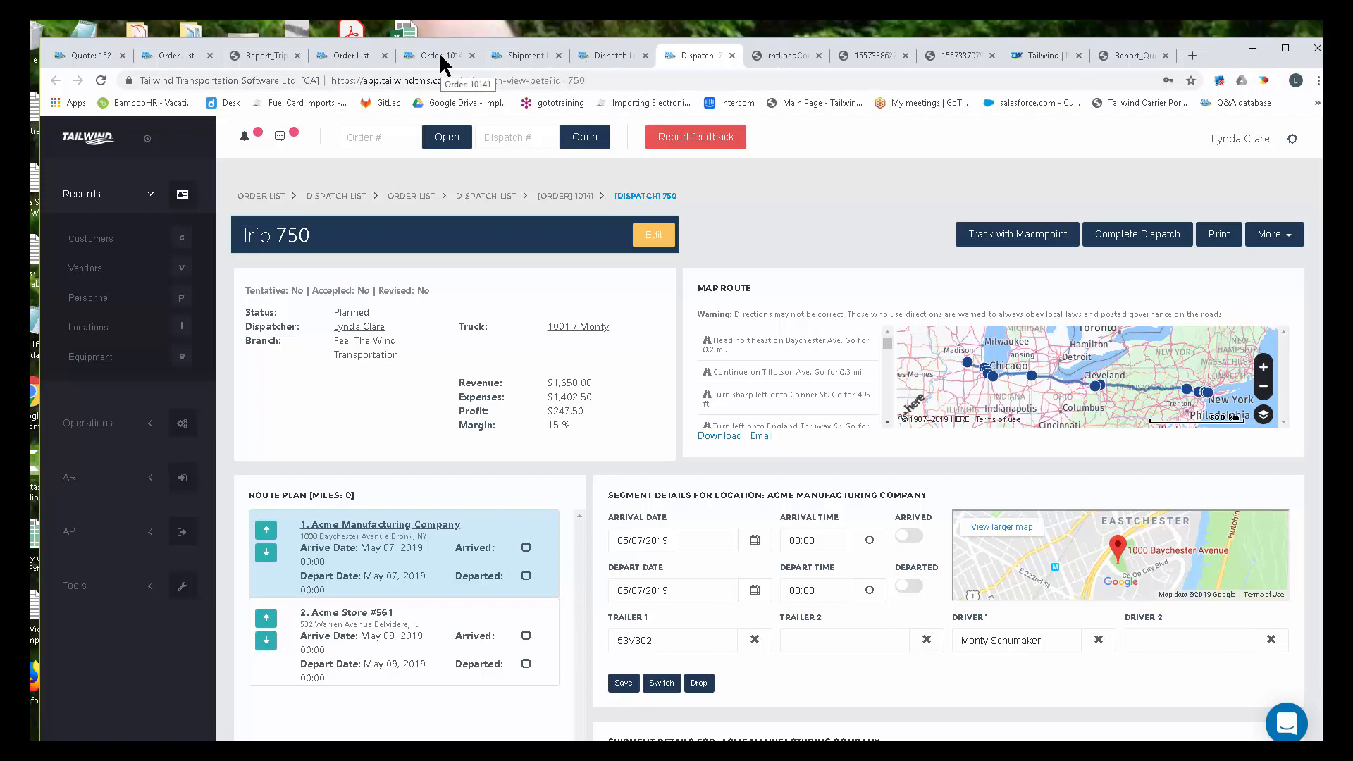
pyautogui.click(733, 56)
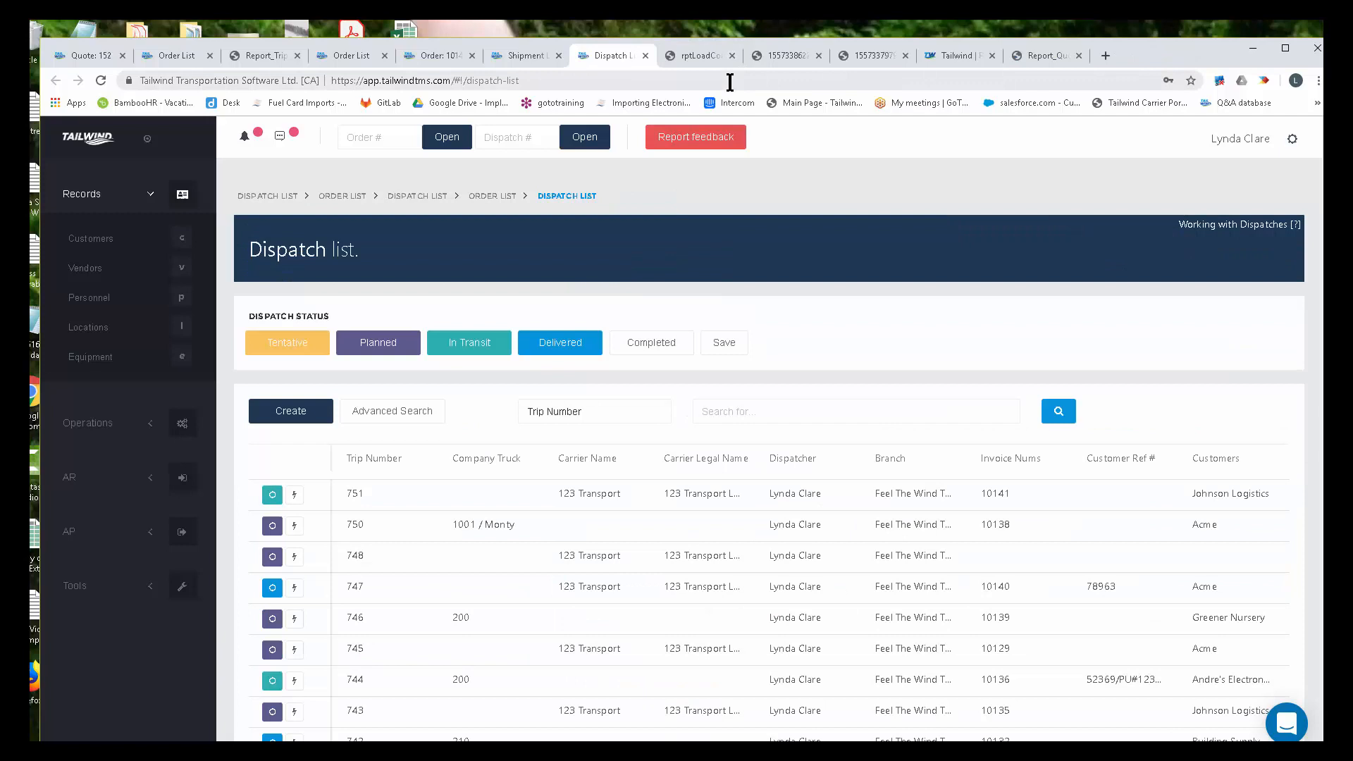
pyautogui.click(428, 53)
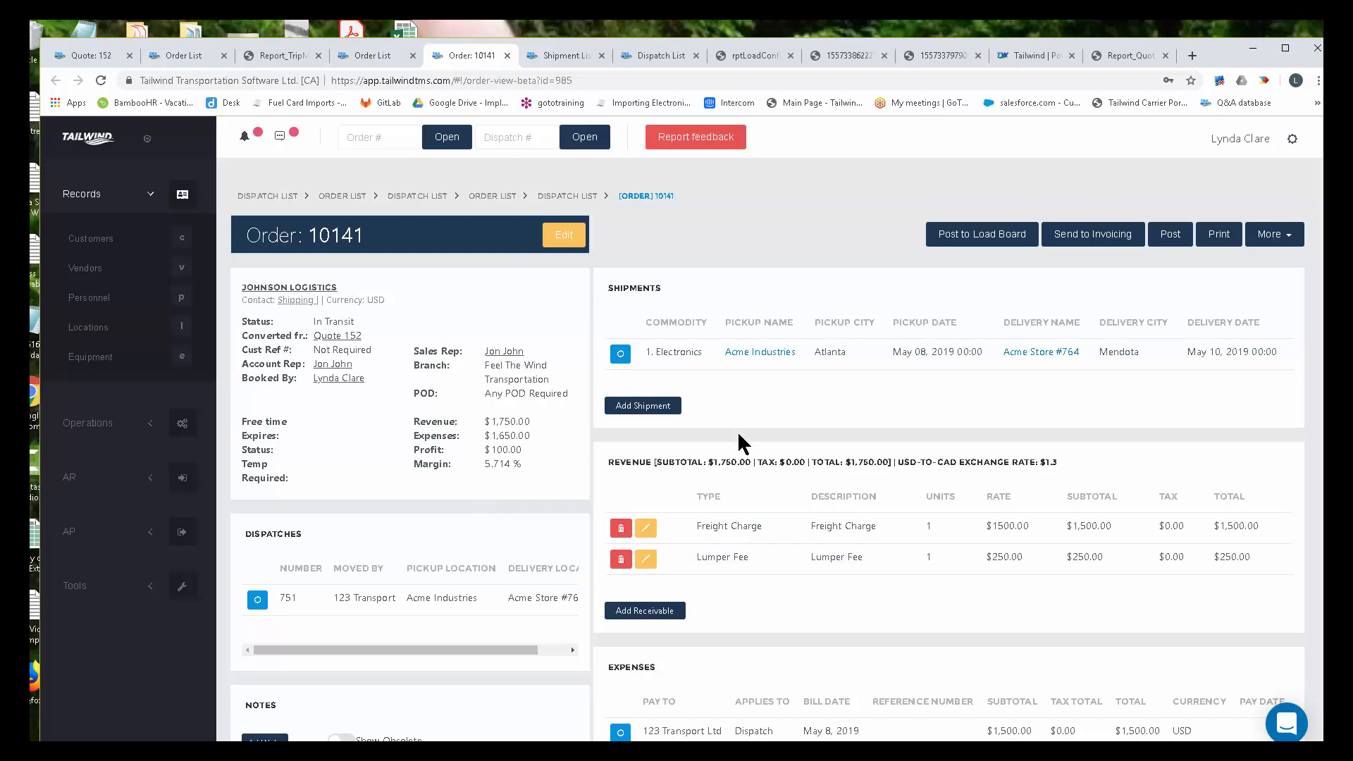
pyautogui.click(507, 56)
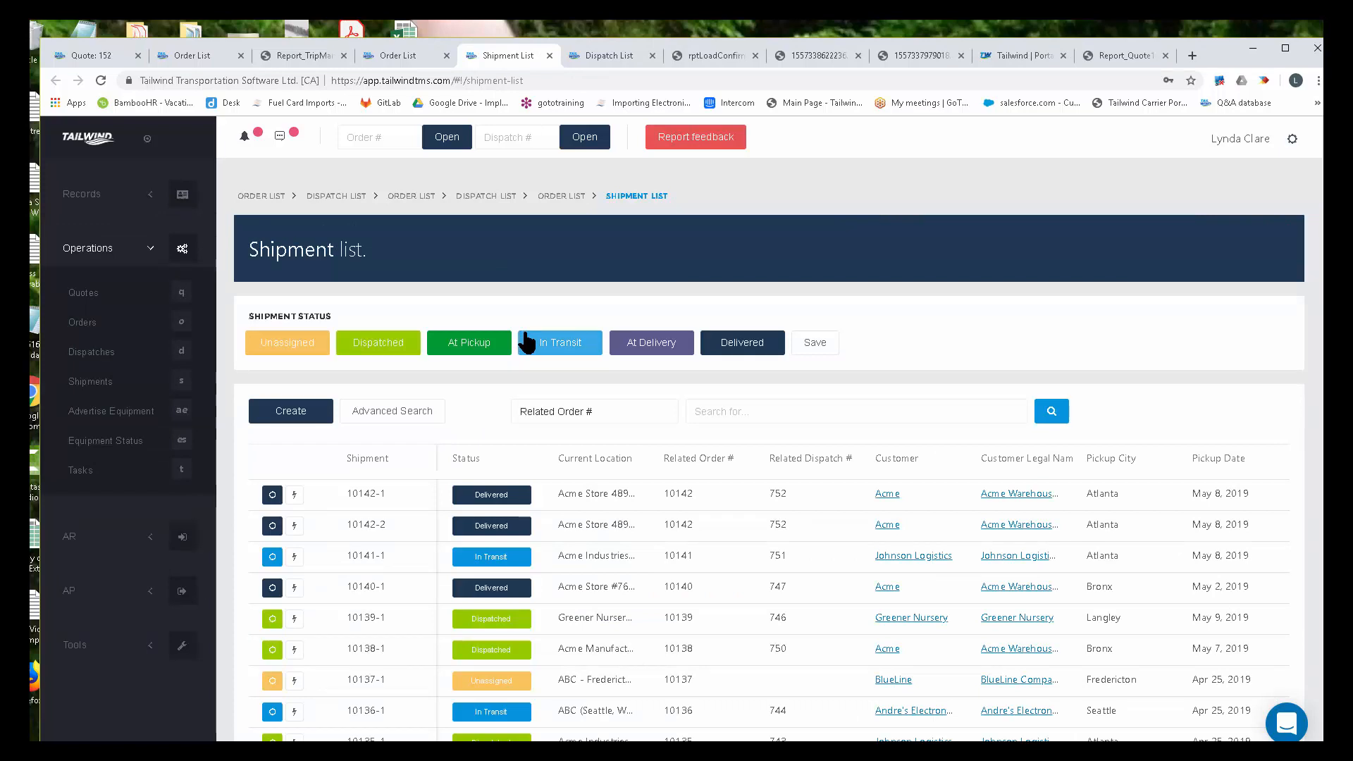
# Step: Highlight the breadcrumb trail above the shipment list, and do the same for the order list in its own tab
pyautogui.tripleClick(670, 196)
pyautogui.moveTo(544, 212); pyautogui.dragTo(249, 184)
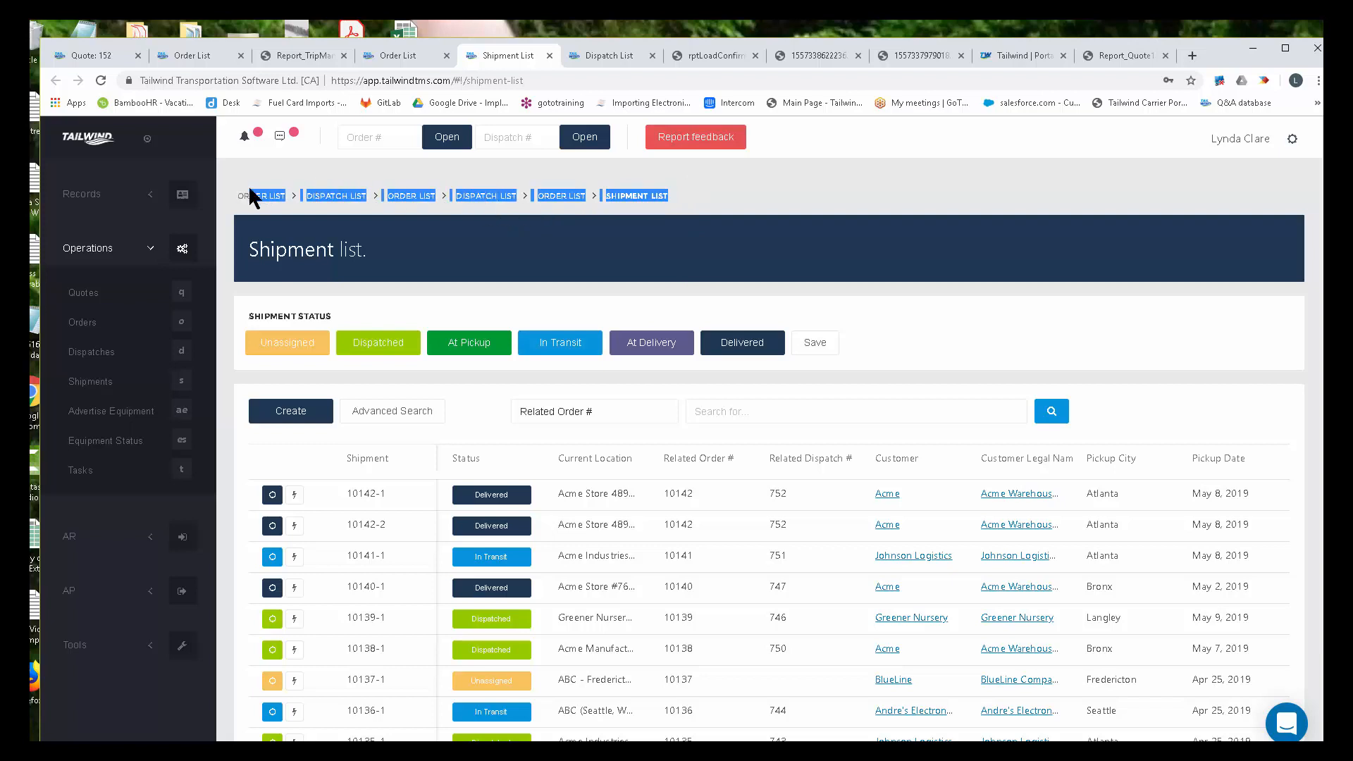
pyautogui.click(411, 53)
pyautogui.moveTo(588, 197); pyautogui.dragTo(238, 196)
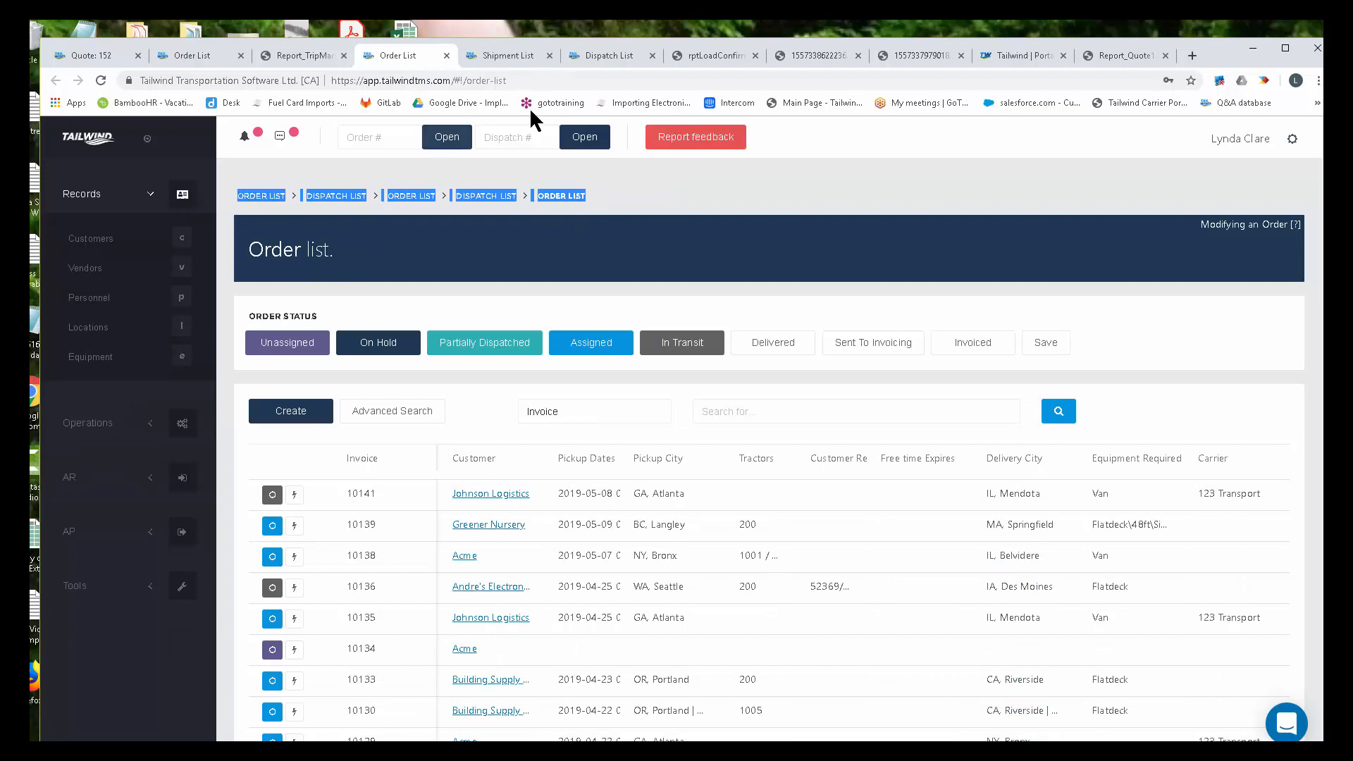
# Step: Open trip 750 from the dispatch list within the same tab, and go back to the dispatch list
pyautogui.click(593, 57)
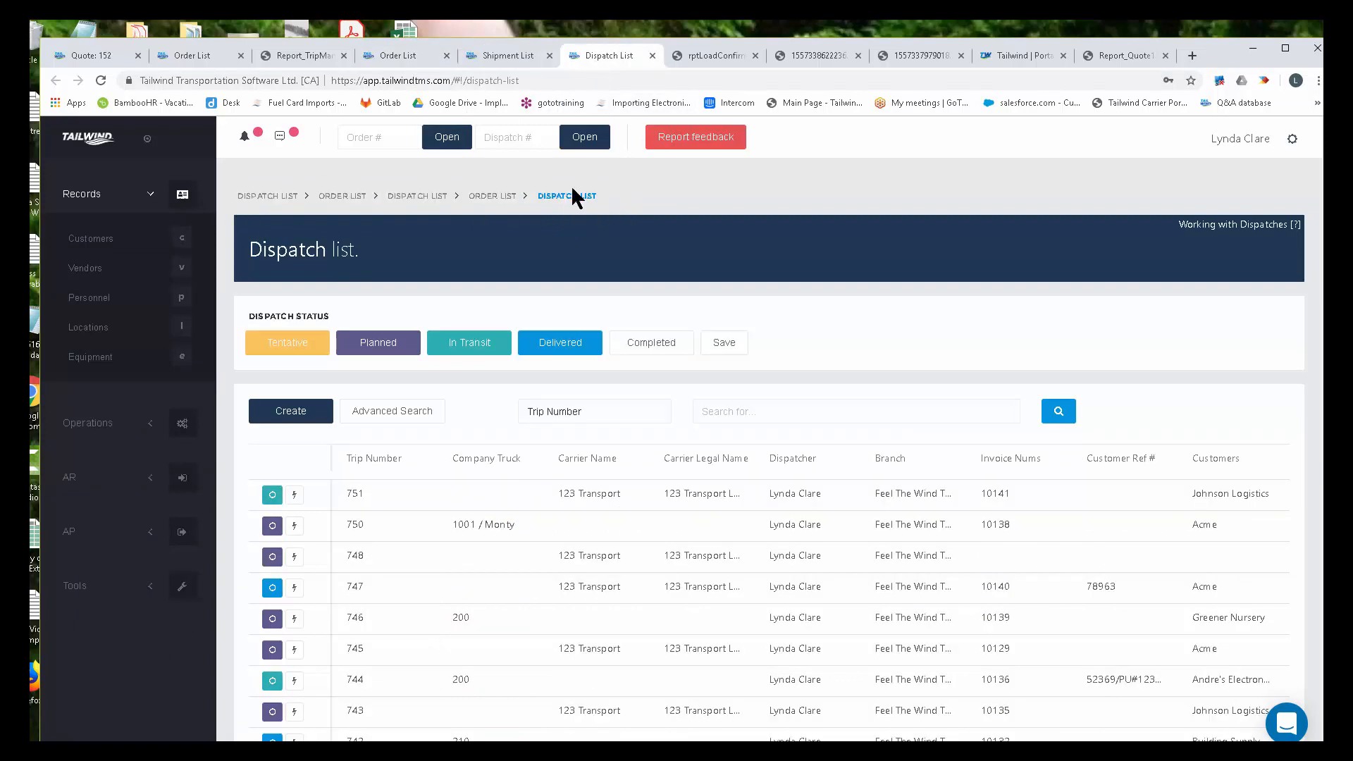
pyautogui.click(274, 530)
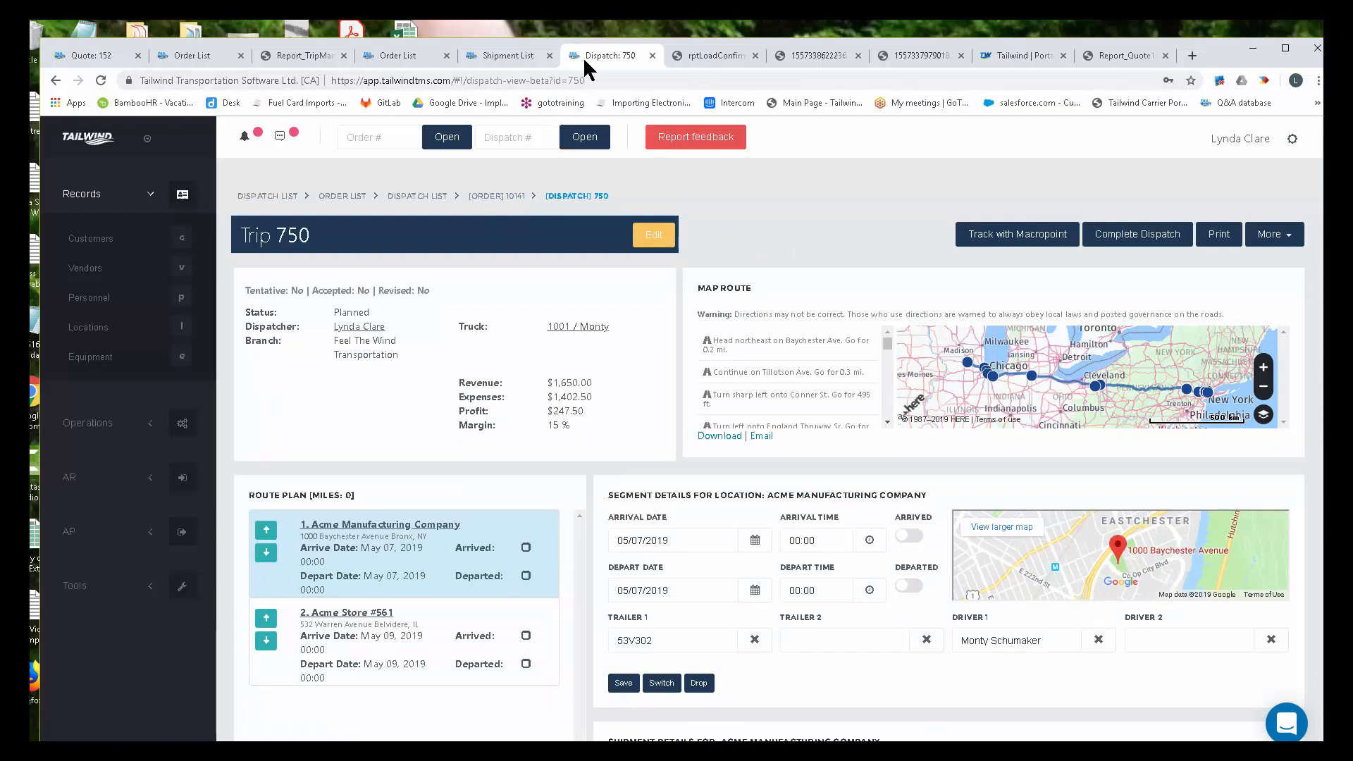
pyautogui.click(81, 423)
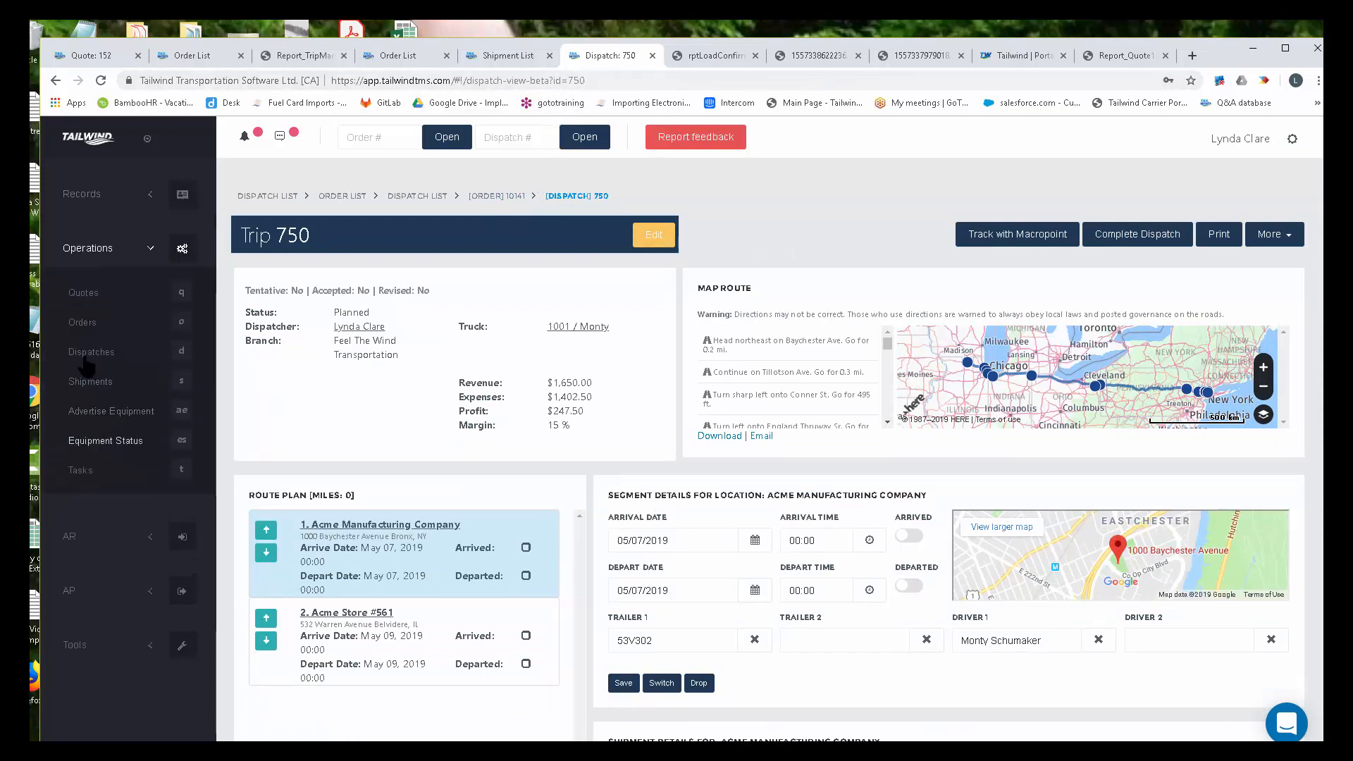
pyautogui.click(92, 351)
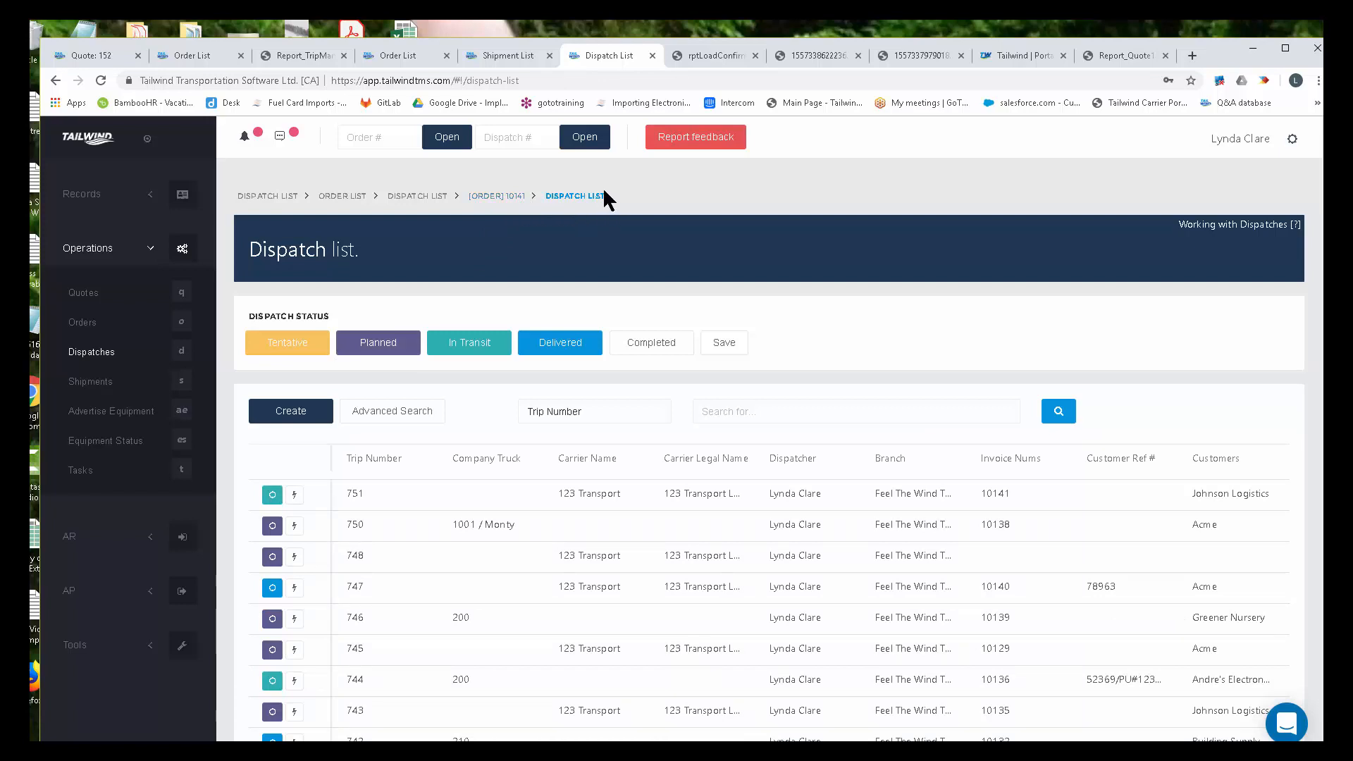
# Step: Highlight the breadcrumb trail above the dispatch list and reopen order 10141 from it
pyautogui.moveTo(603, 188); pyautogui.dragTo(239, 186)
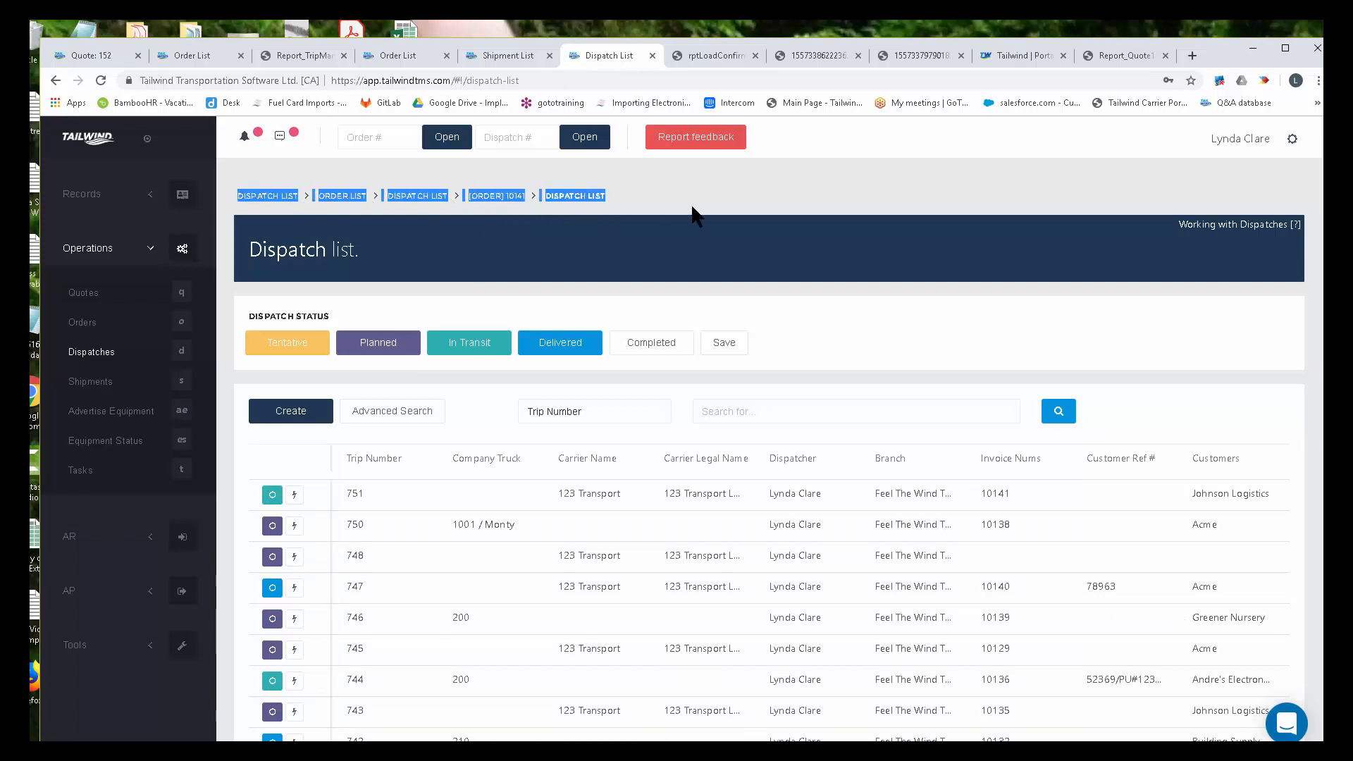
pyautogui.click(712, 185)
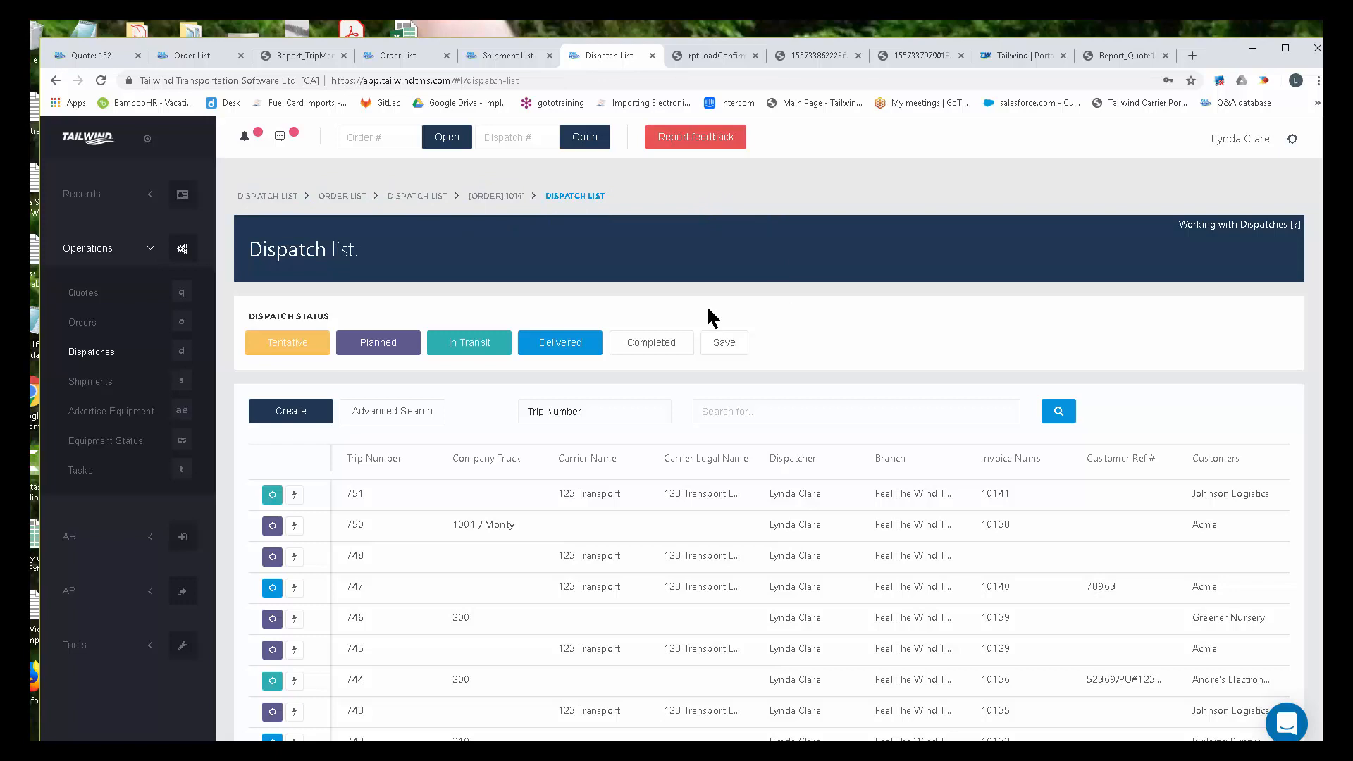
pyautogui.click(497, 198)
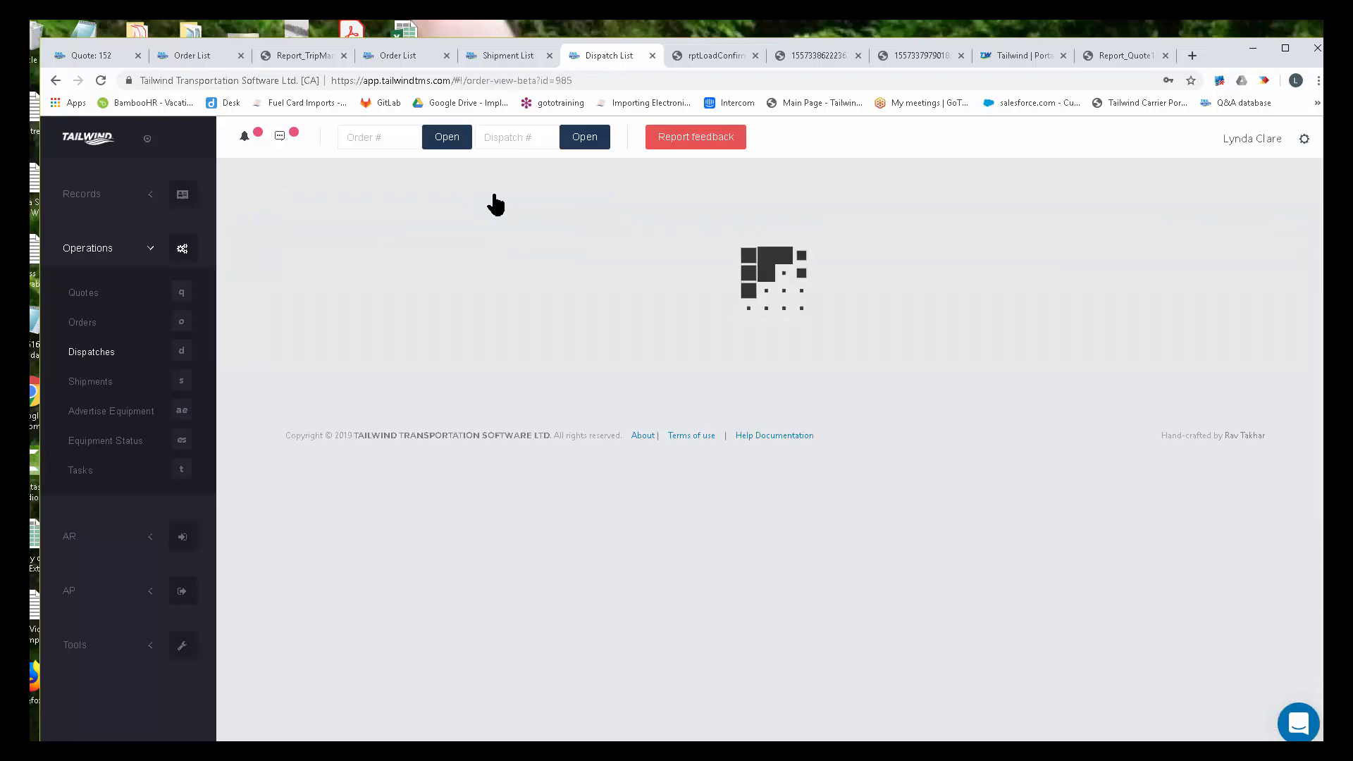